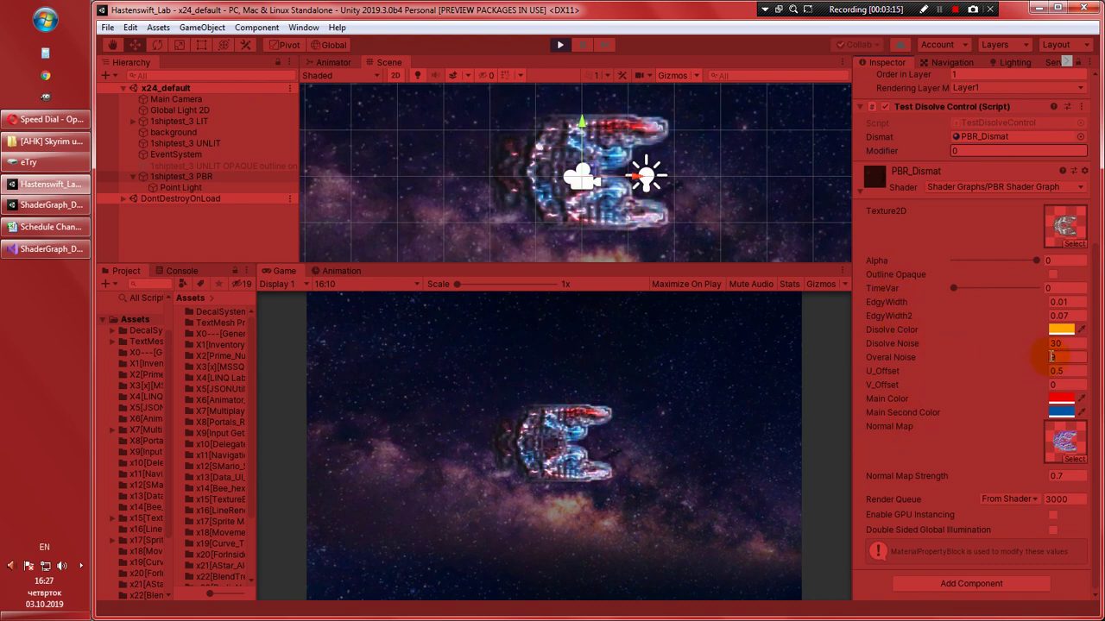
Set the Overal Noise of the PBR_Dismat material to 9
mouse_move(1047, 359)
left_mouse_down()
mouse_move(1067, 365)
mouse_move(1042, 357)
left_mouse_up()
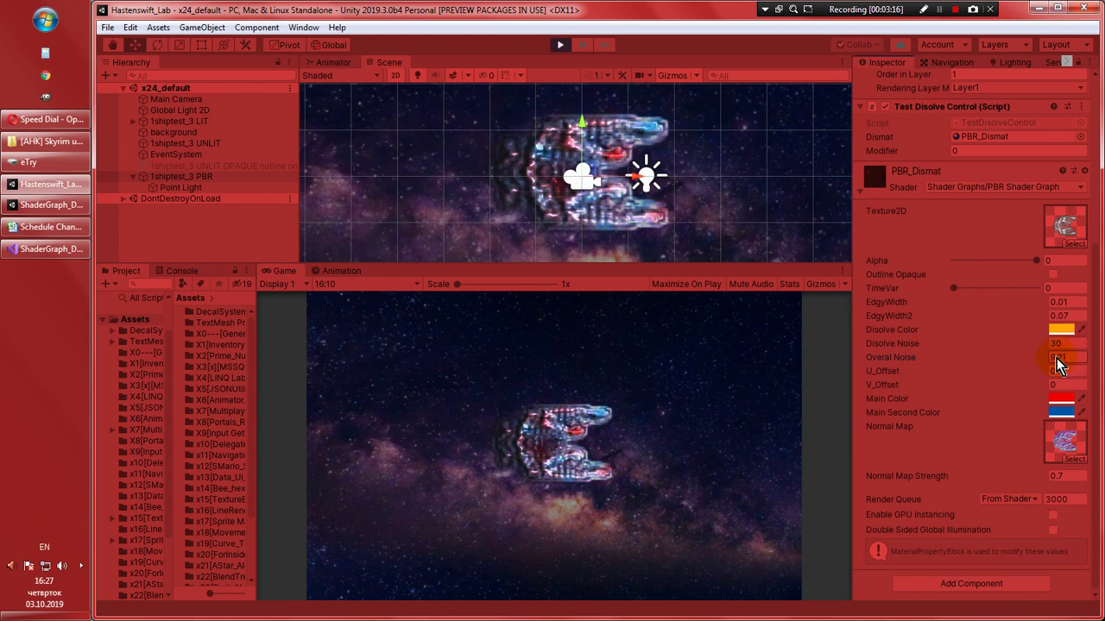
type("9")
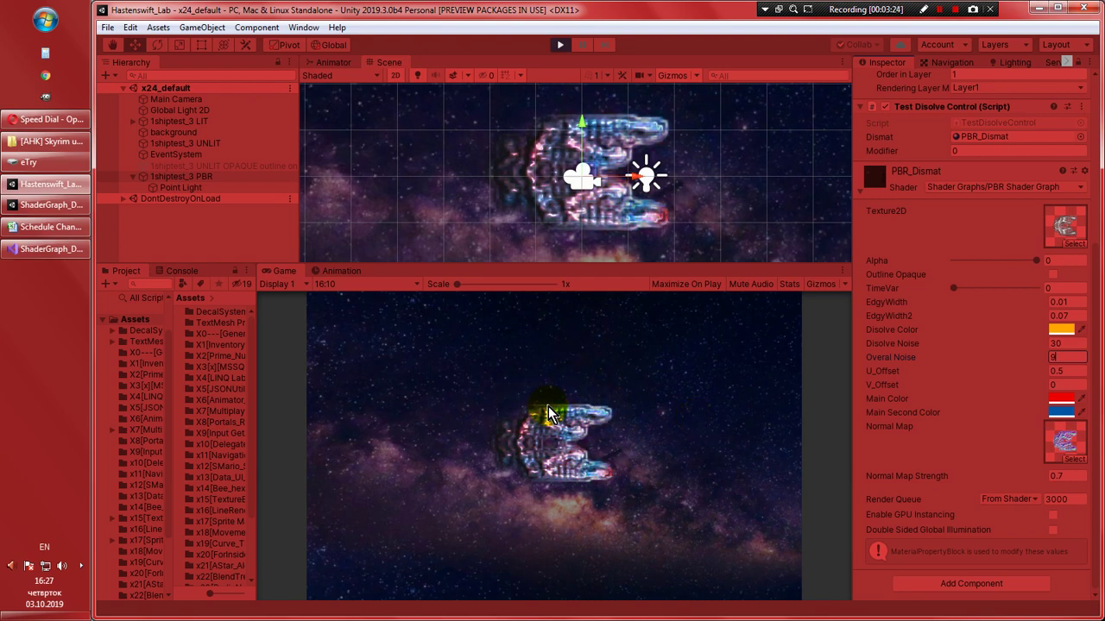
Switch to the ShaderGraph_Disolve project and inspect the LDship2, LDship2_n and milky-way textures, the texture type options and the TestDisolveControl script
left_click(50, 208)
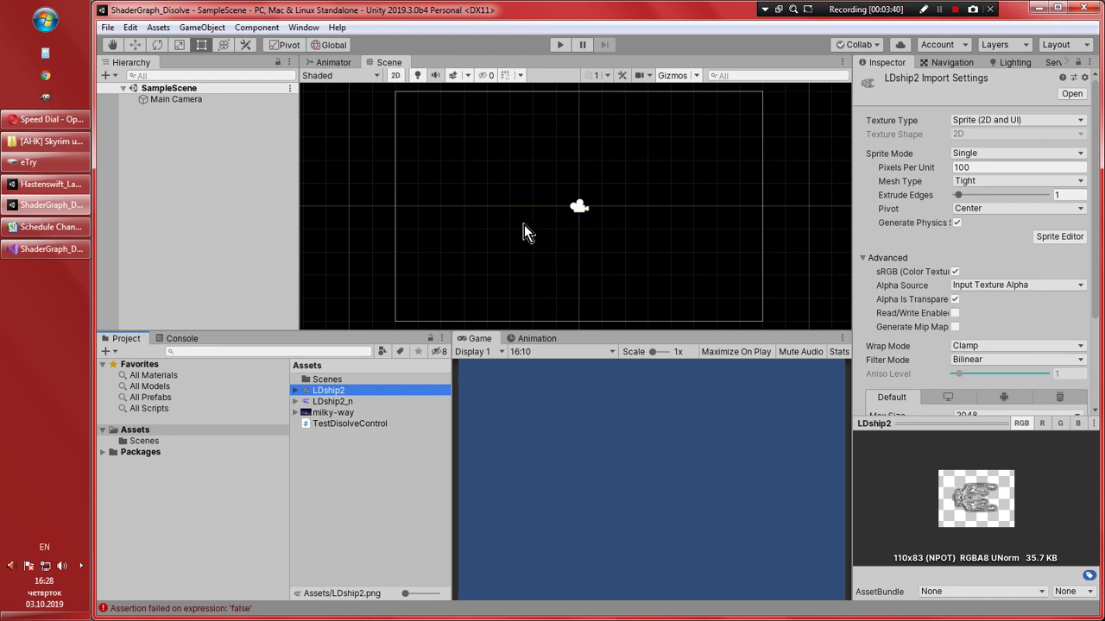
left_click(340, 392)
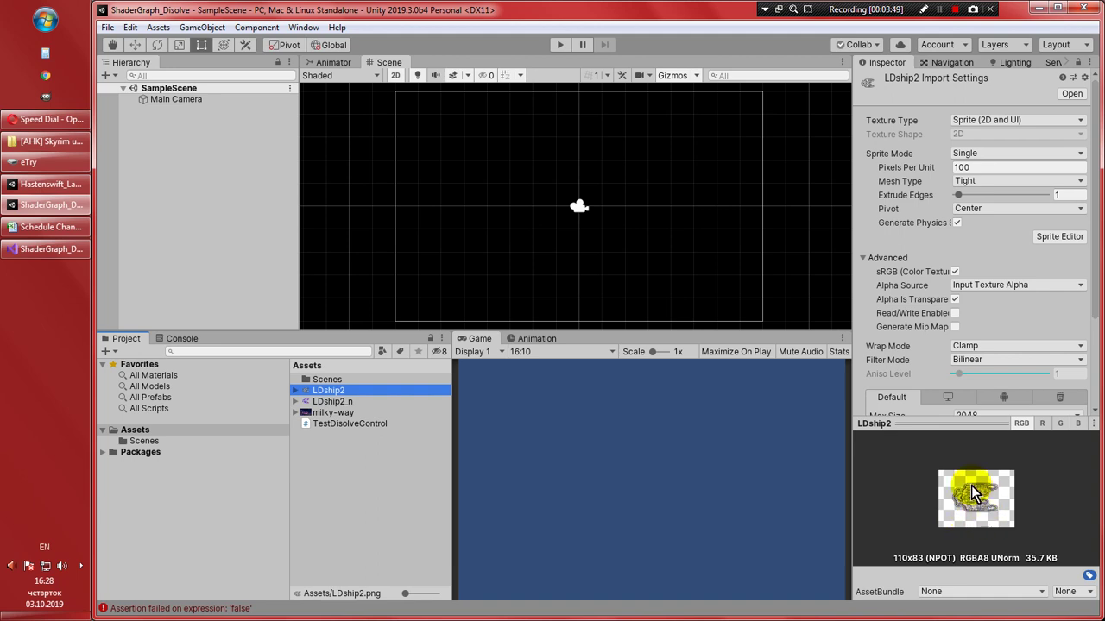
left_click(351, 401)
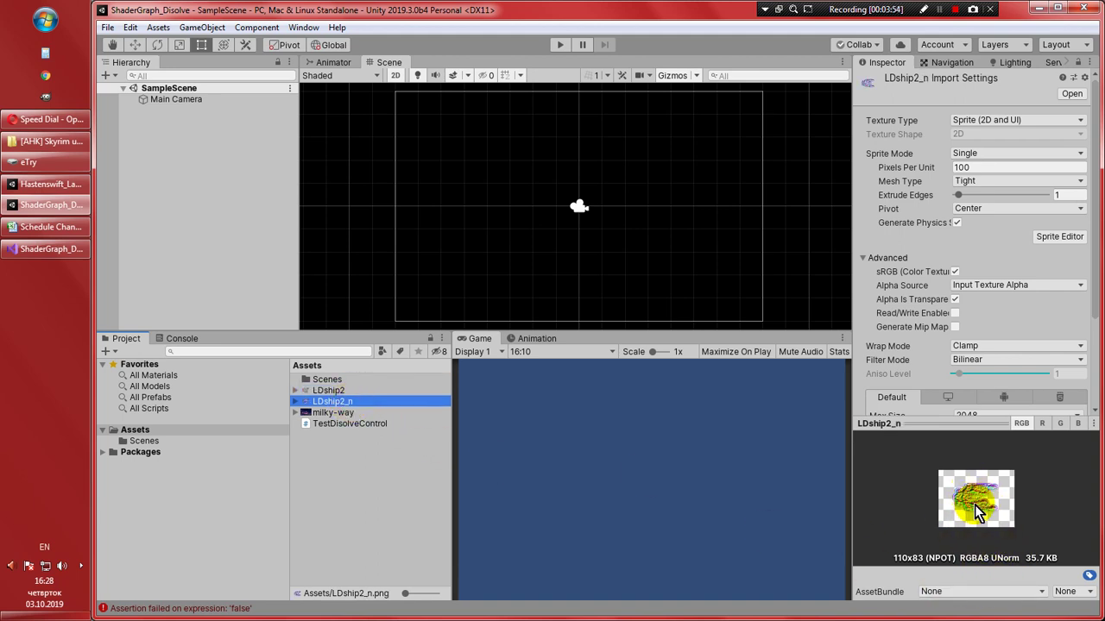
left_click(998, 121)
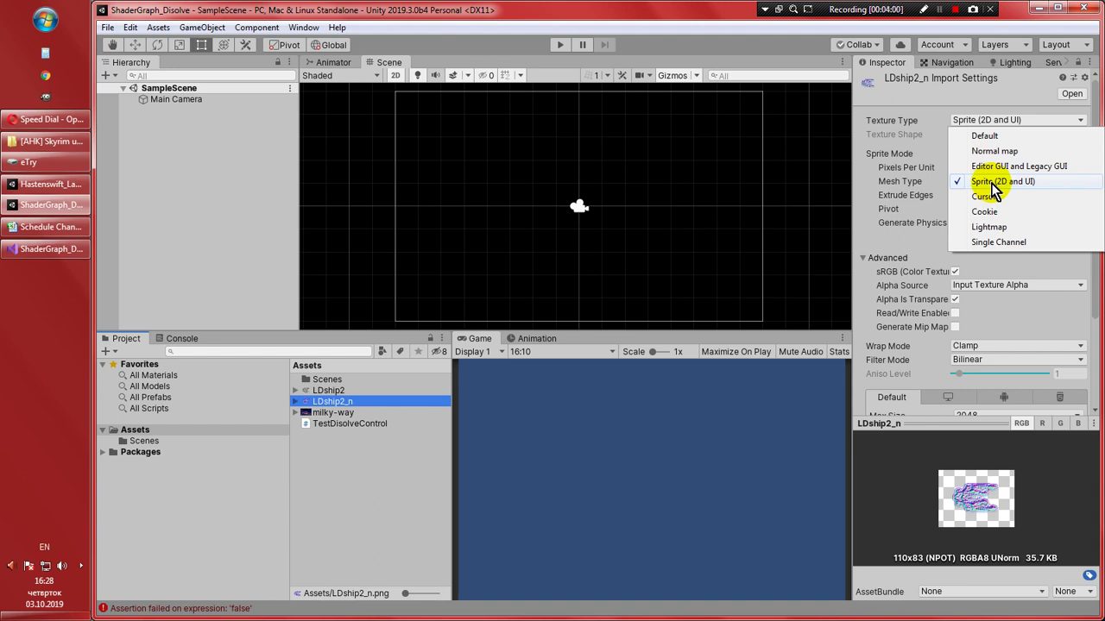
left_click(1006, 121)
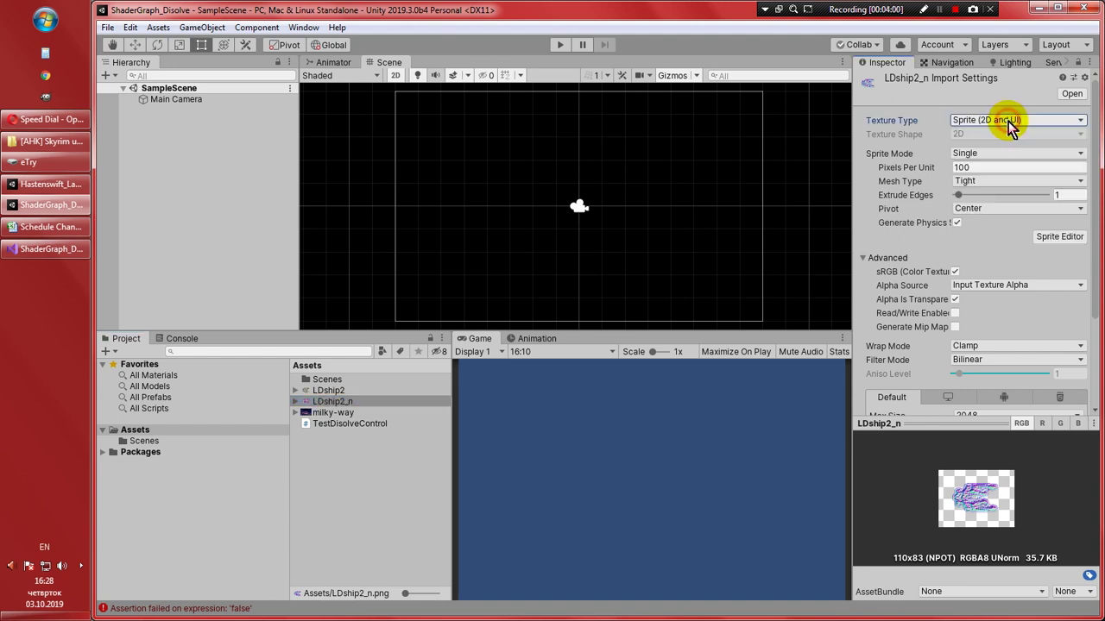
left_click(348, 414)
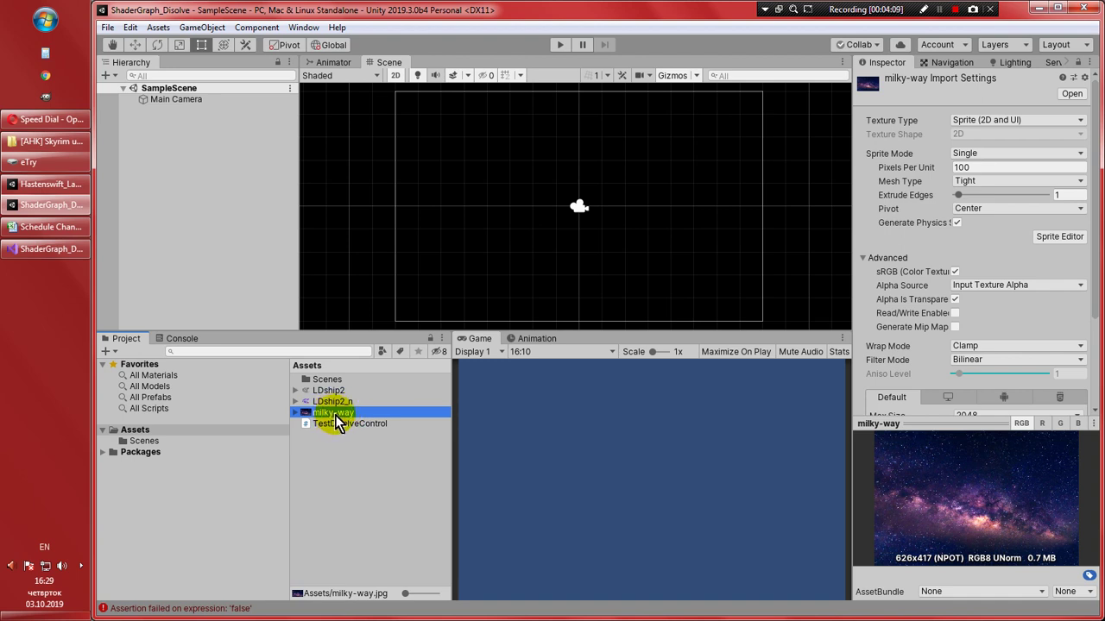
left_click(341, 425)
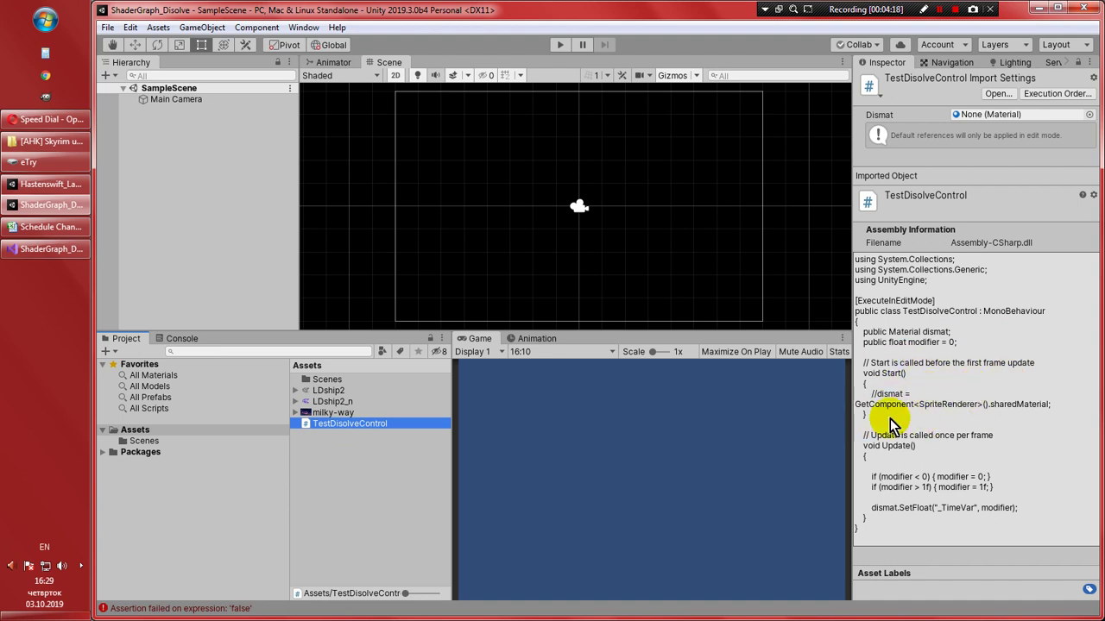
Place the milky-way sprite in the scene and set its position to X 0, Y 0
left_click(340, 413)
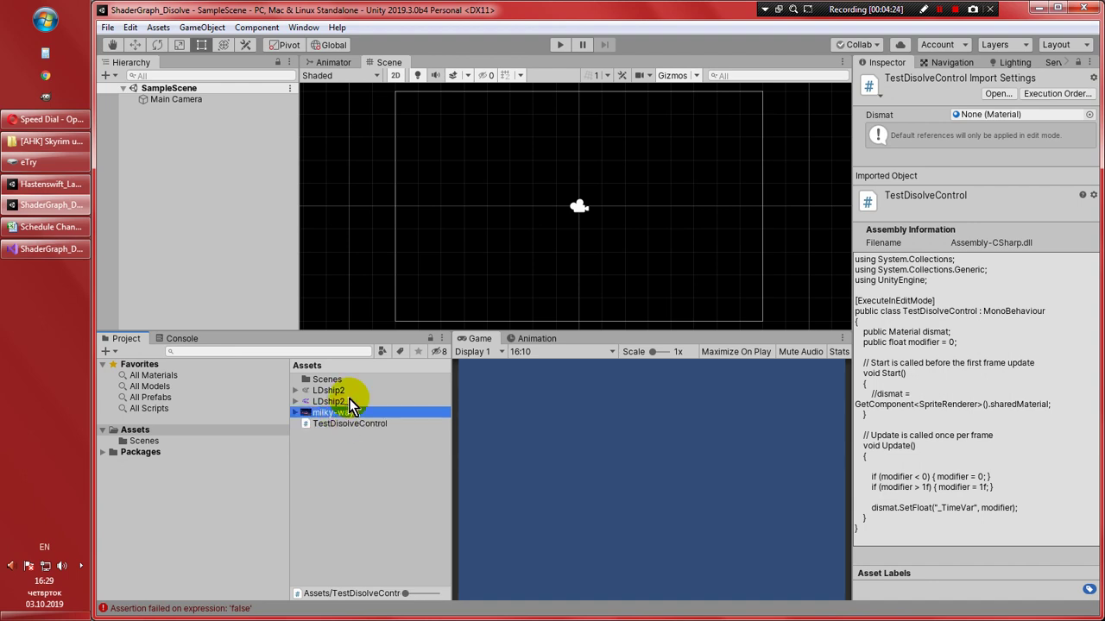
left_click_drag(349, 406, 531, 233)
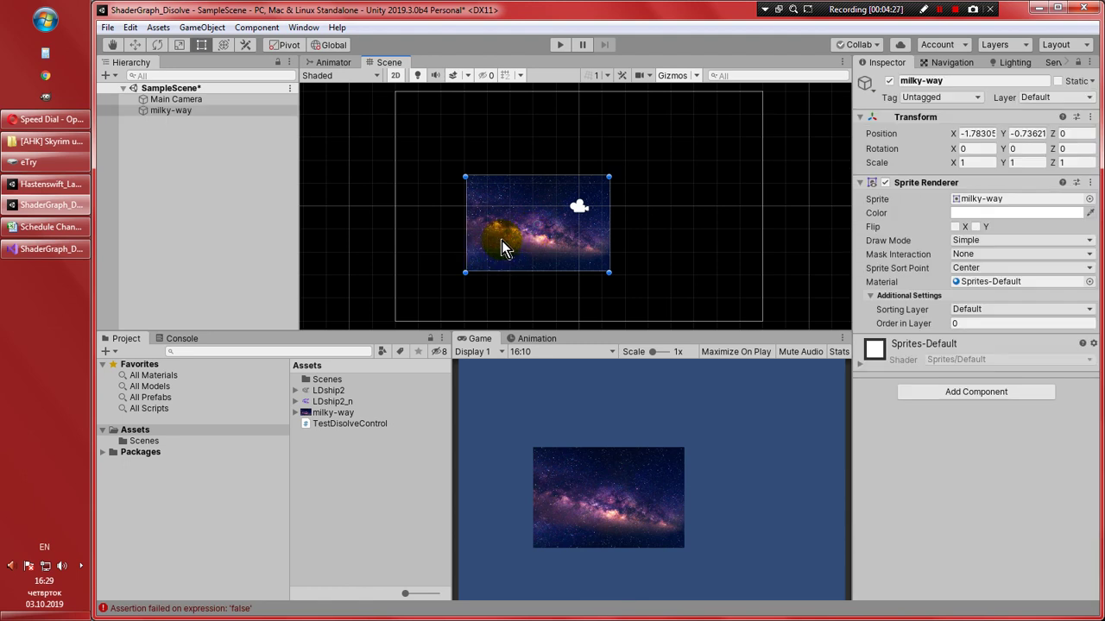
left_click(978, 133)
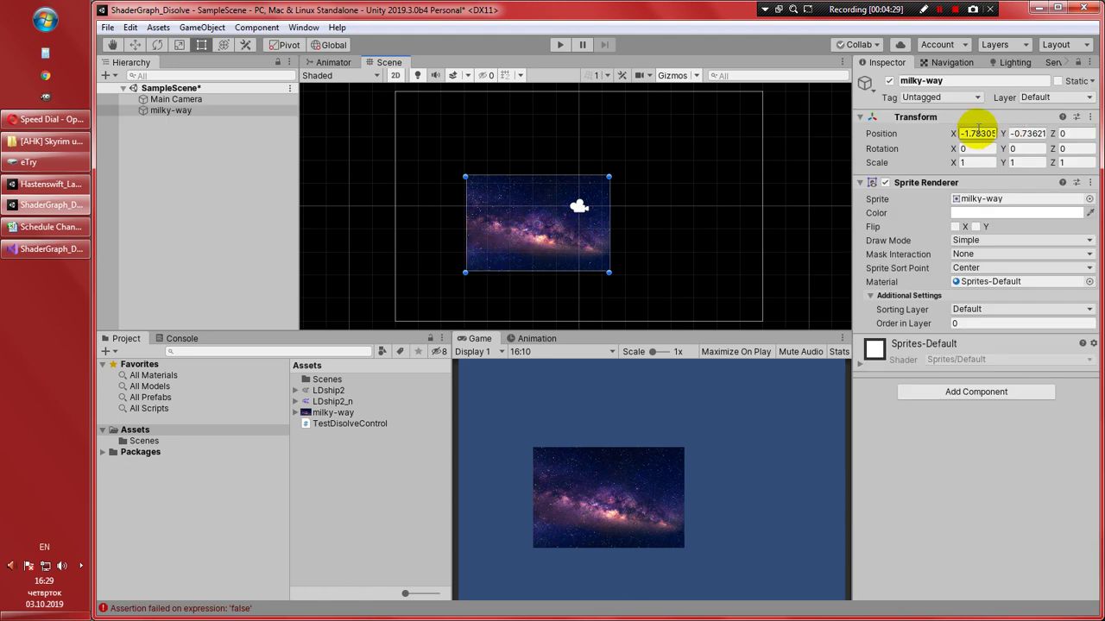
left_click(978, 129)
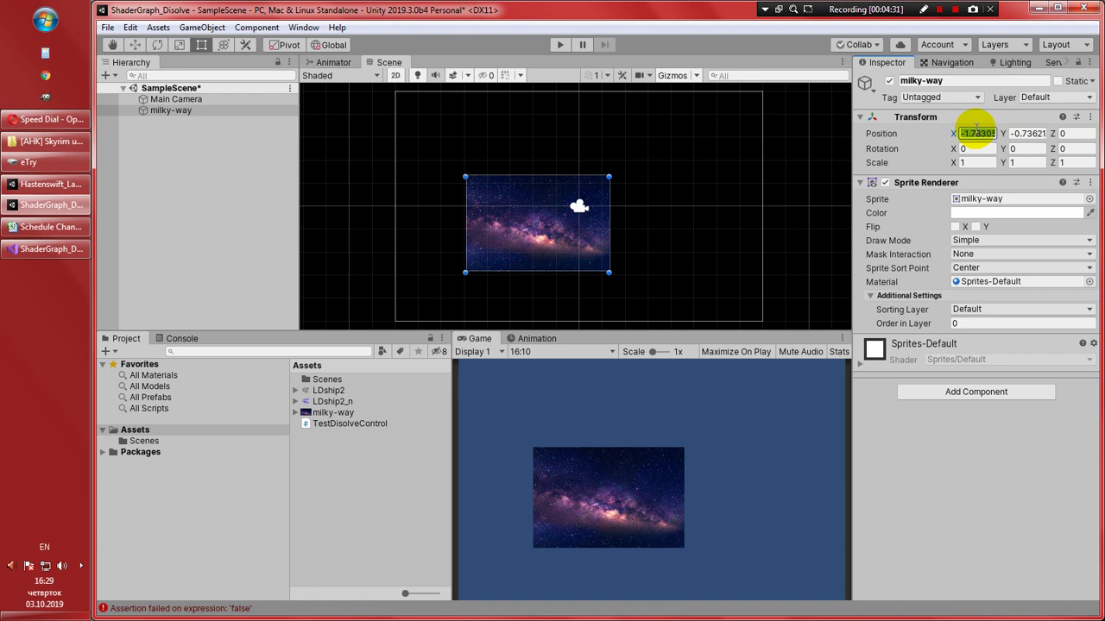
type("0")
key("Tab")
type("0")
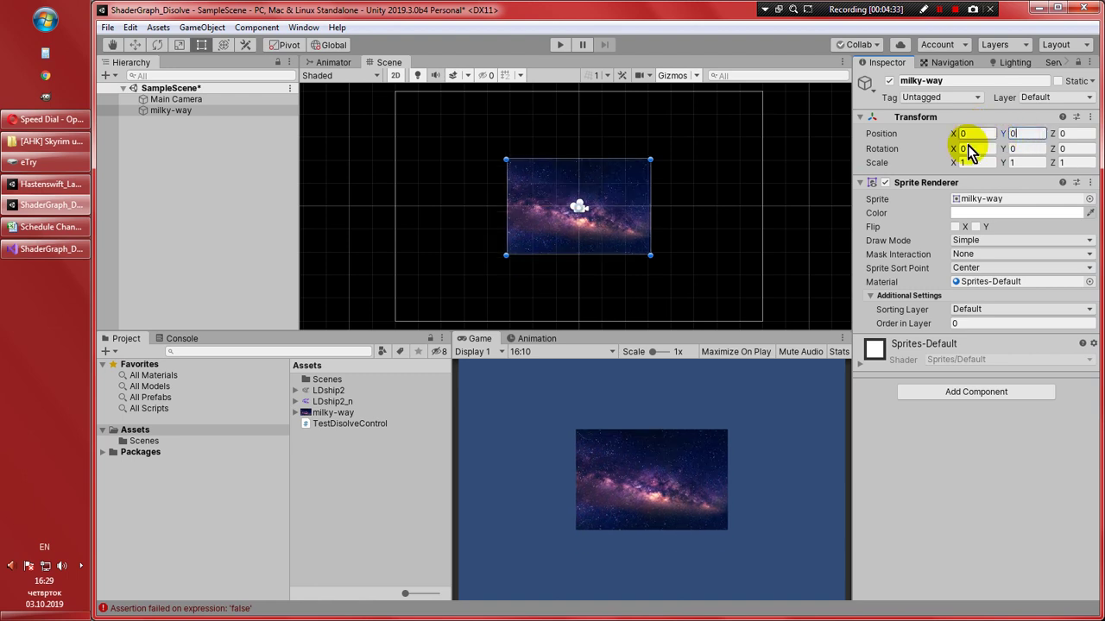
Scale the milky-way background to X 3 and Y 4
left_click(965, 162)
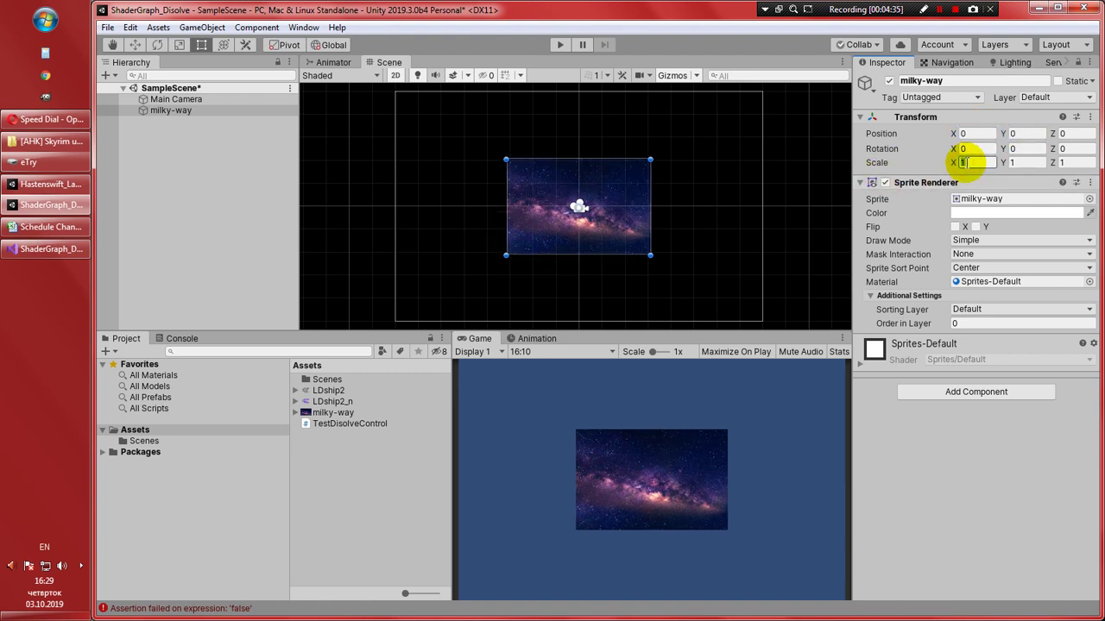
type("5")
key("BackSpace")
type("3")
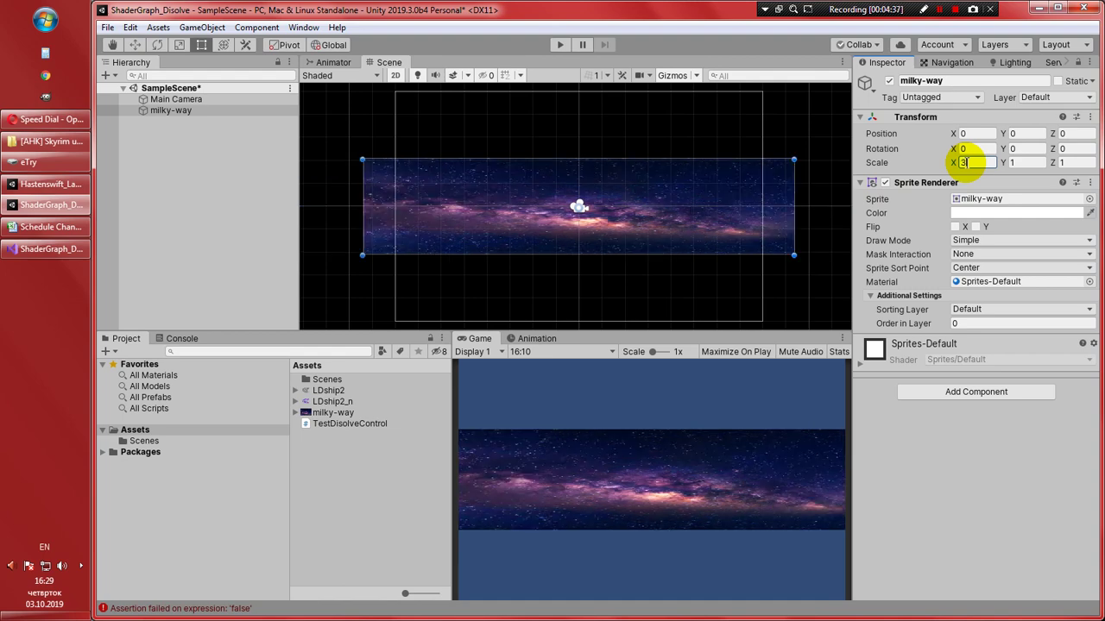
left_click(1021, 162)
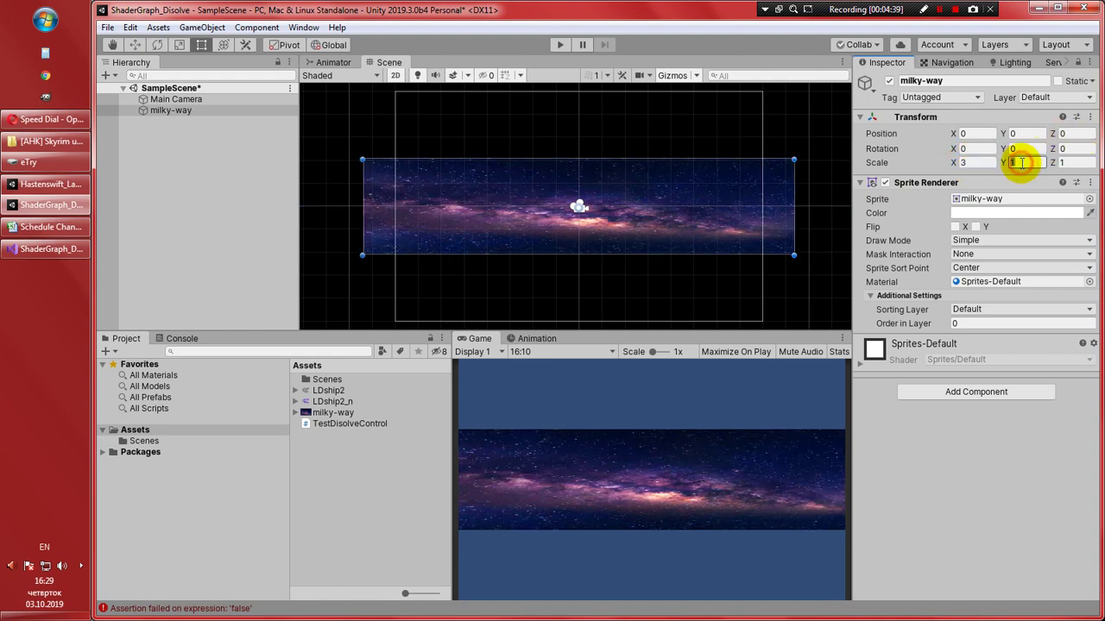
type("4")
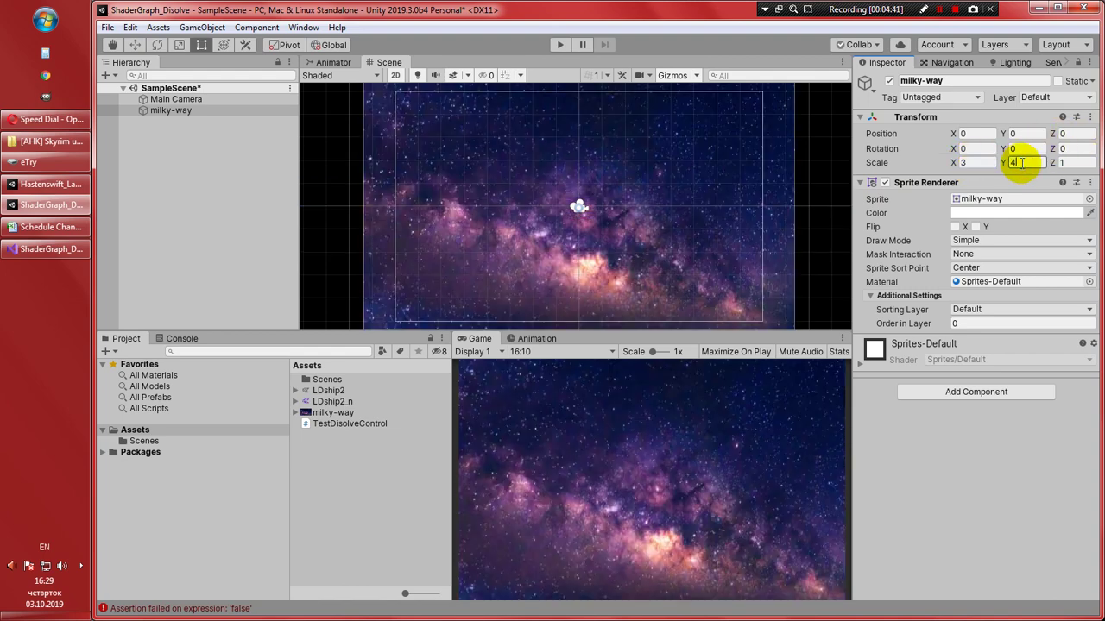
Darken the milky-way sprite by setting its renderer color to grey 7B7B7B
left_click(967, 213)
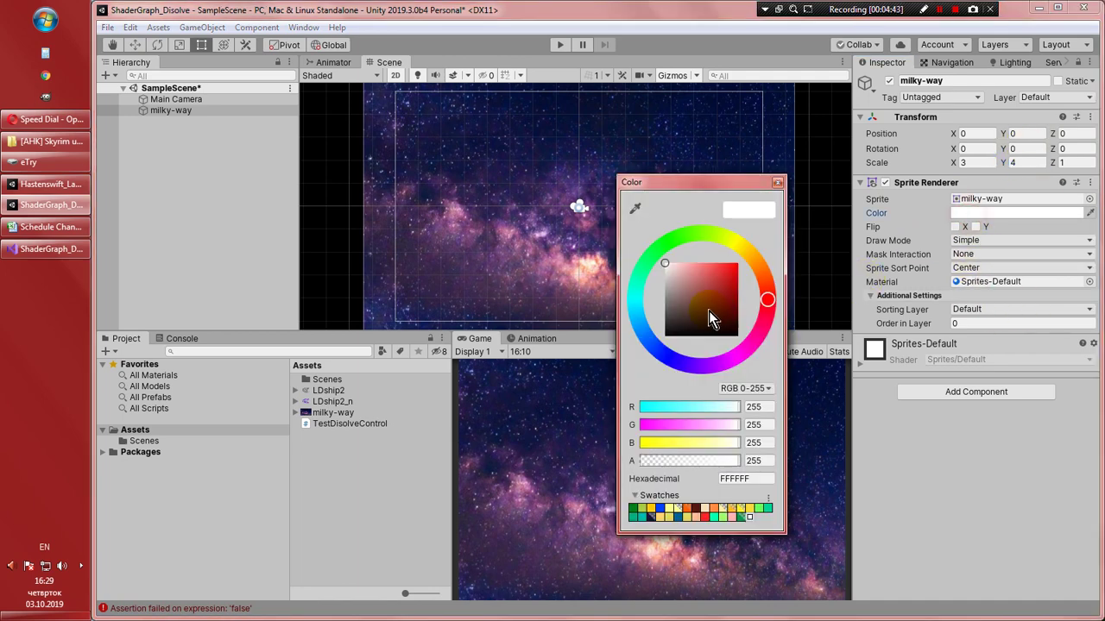
left_click(667, 298)
left_click_drag(664, 301, 664, 302)
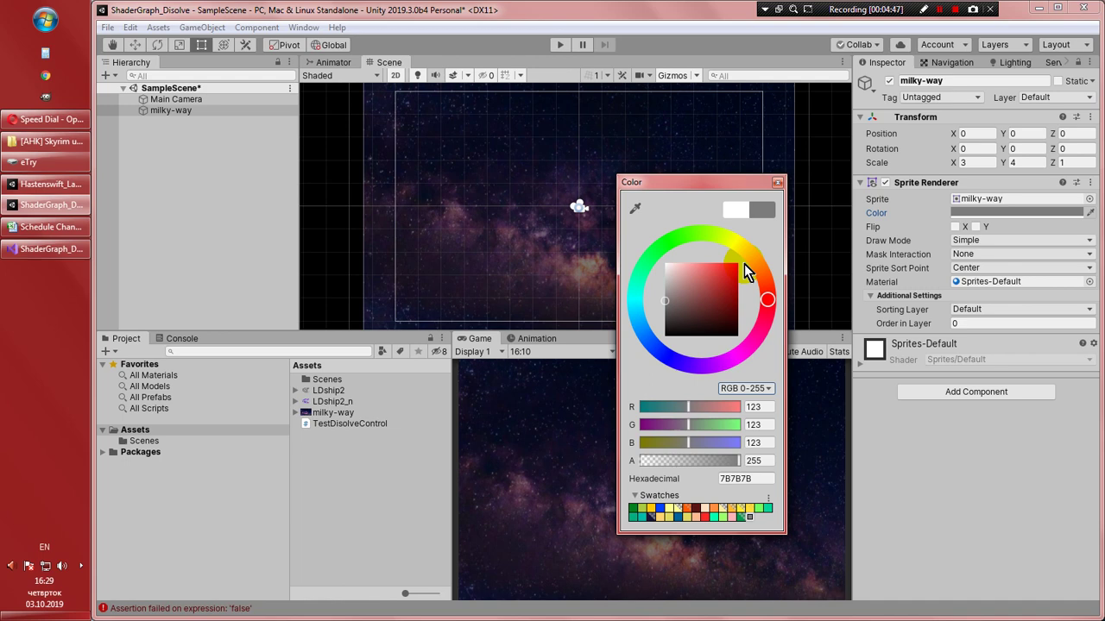
left_click(777, 183)
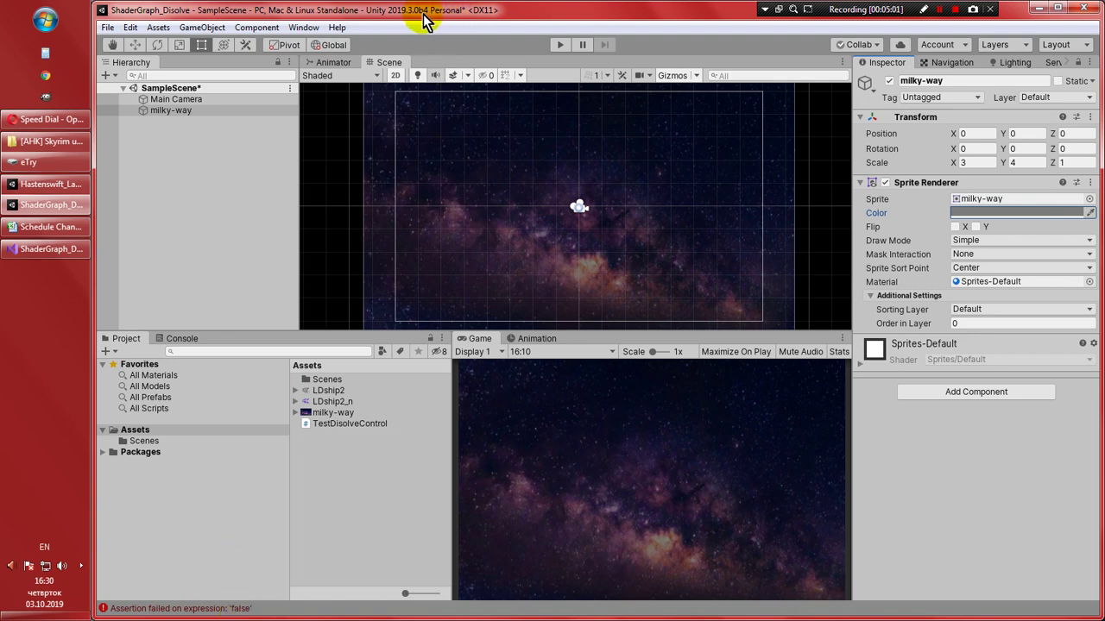
Examine the two assertion errors in the console, then return to the project assets
left_click(181, 340)
left_click(207, 401)
left_click(220, 373)
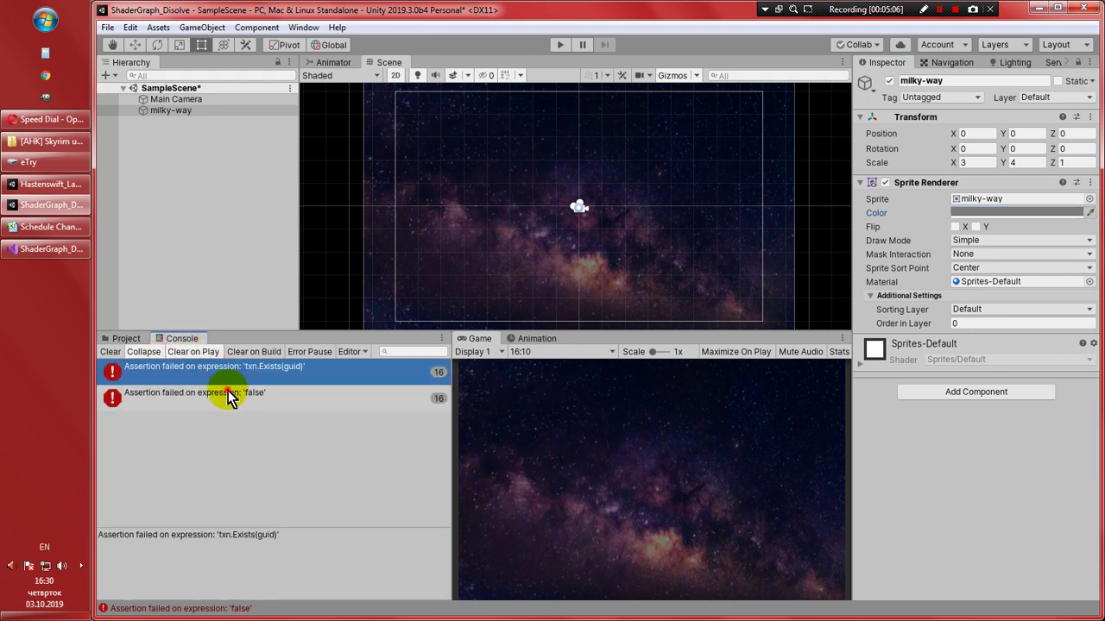
left_click(226, 397)
left_click(220, 374)
left_click(221, 397)
left_click(217, 374)
left_click(217, 398)
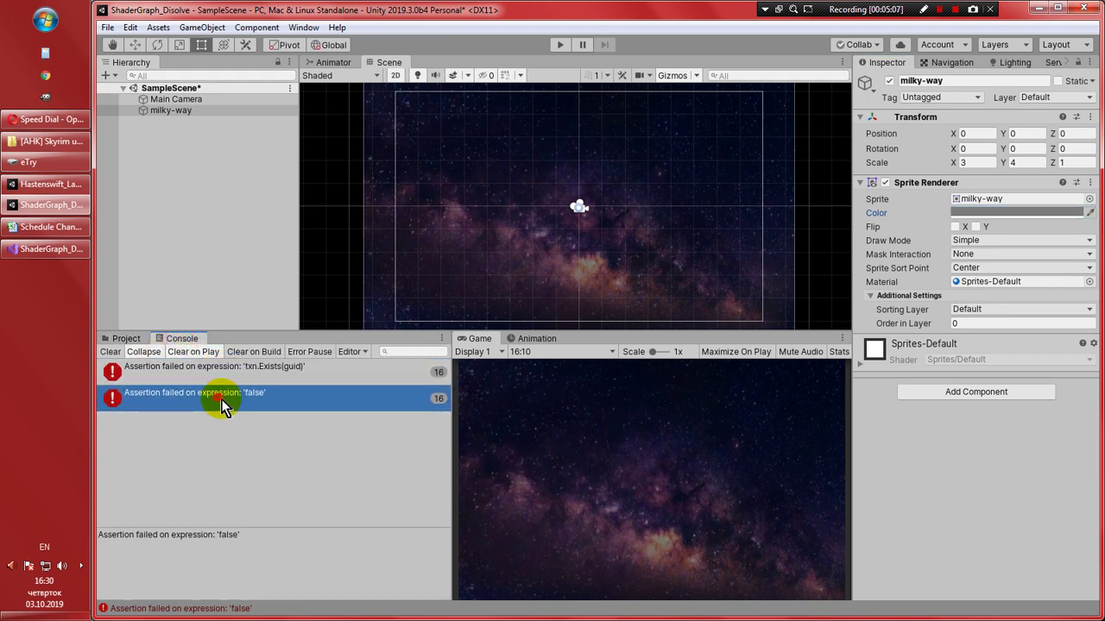
left_click(217, 373)
left_click(221, 397)
left_click(229, 374)
left_click(238, 398)
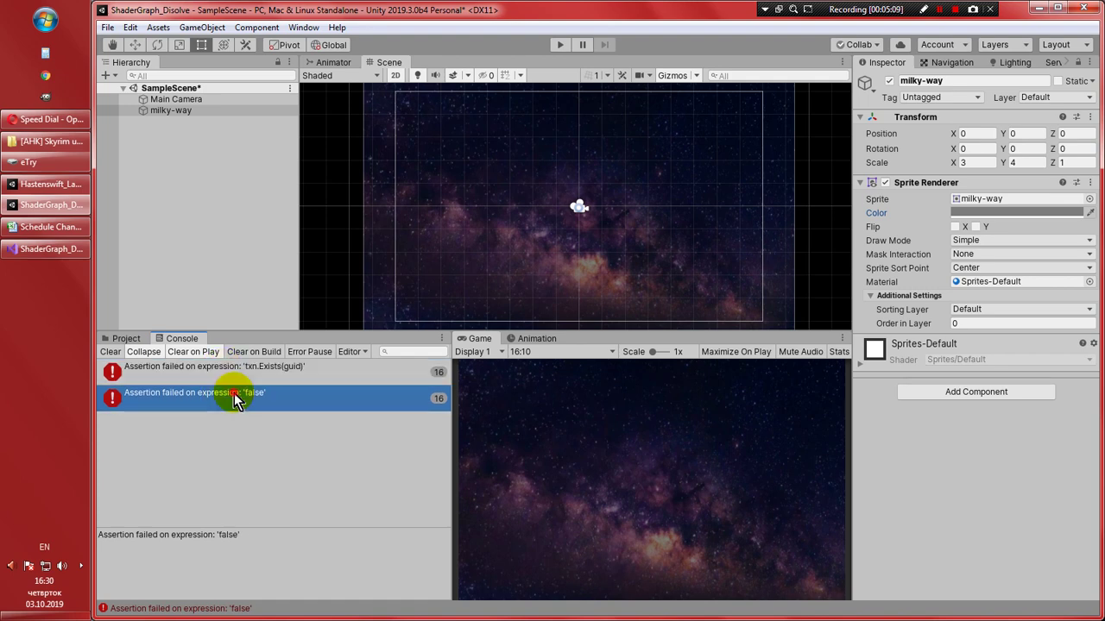
left_click(129, 340)
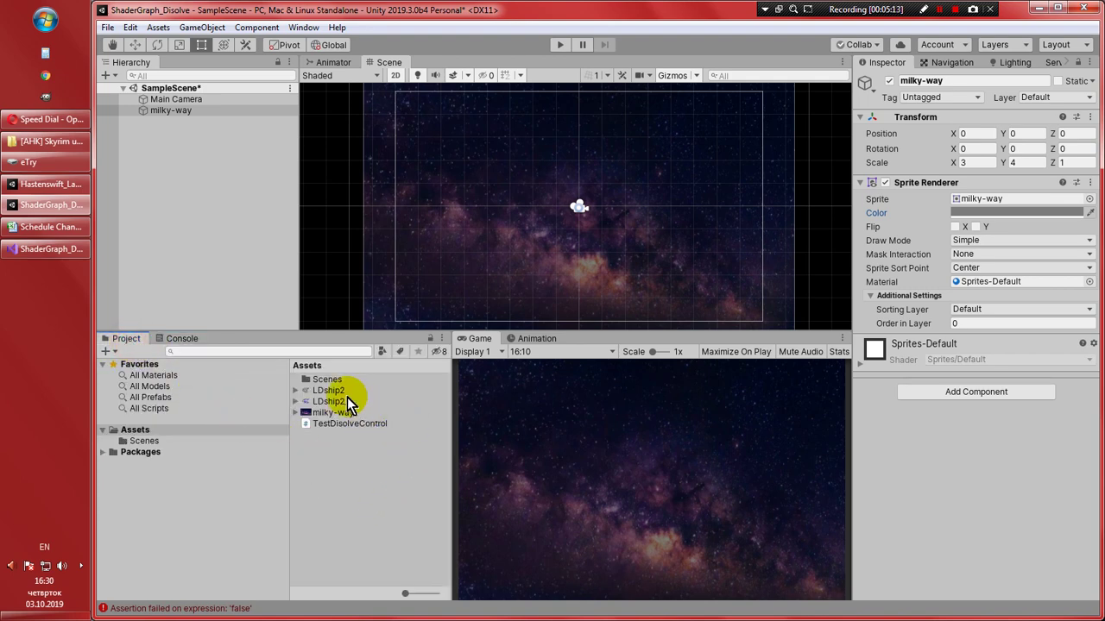
Place the LDship2 sprite in the scene and set its Order in Layer to 5
left_click_drag(330, 390, 537, 217)
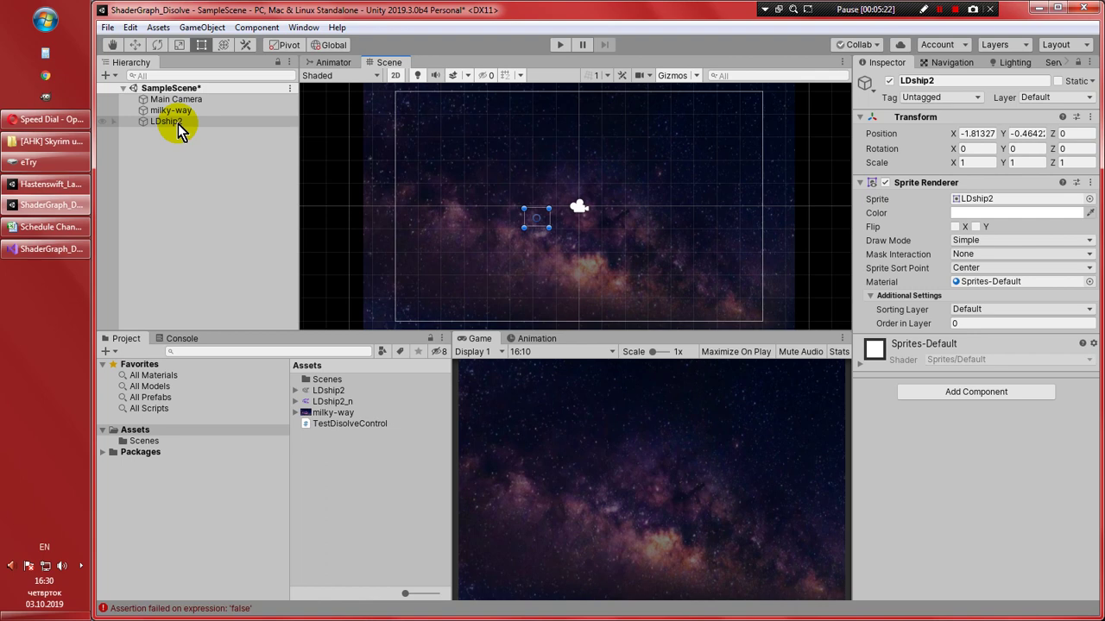
left_click(1021, 324)
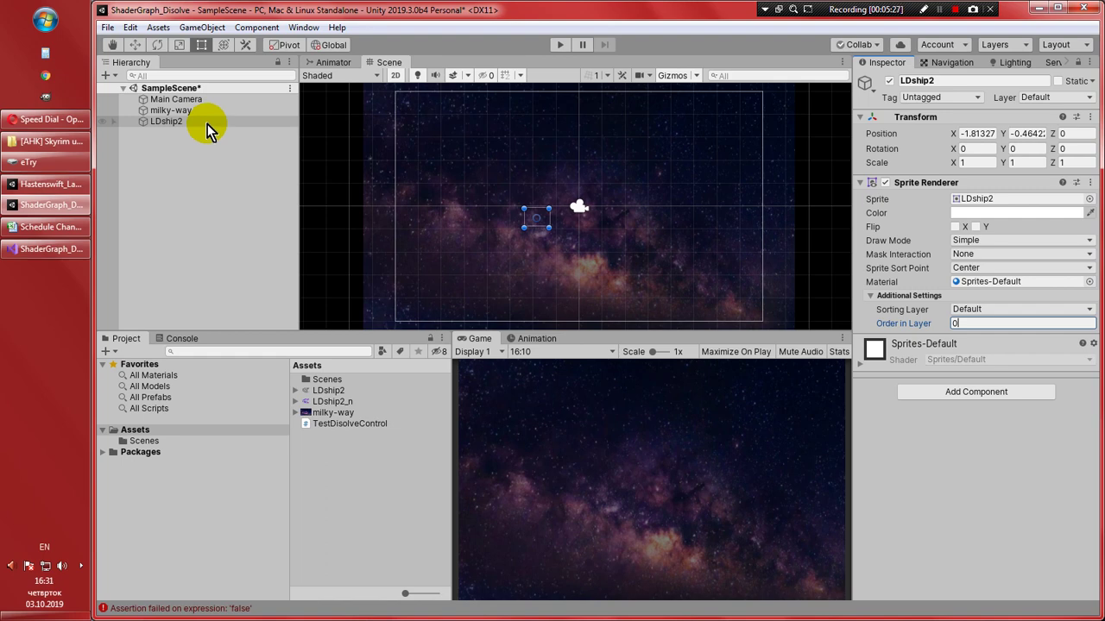
left_click(205, 124)
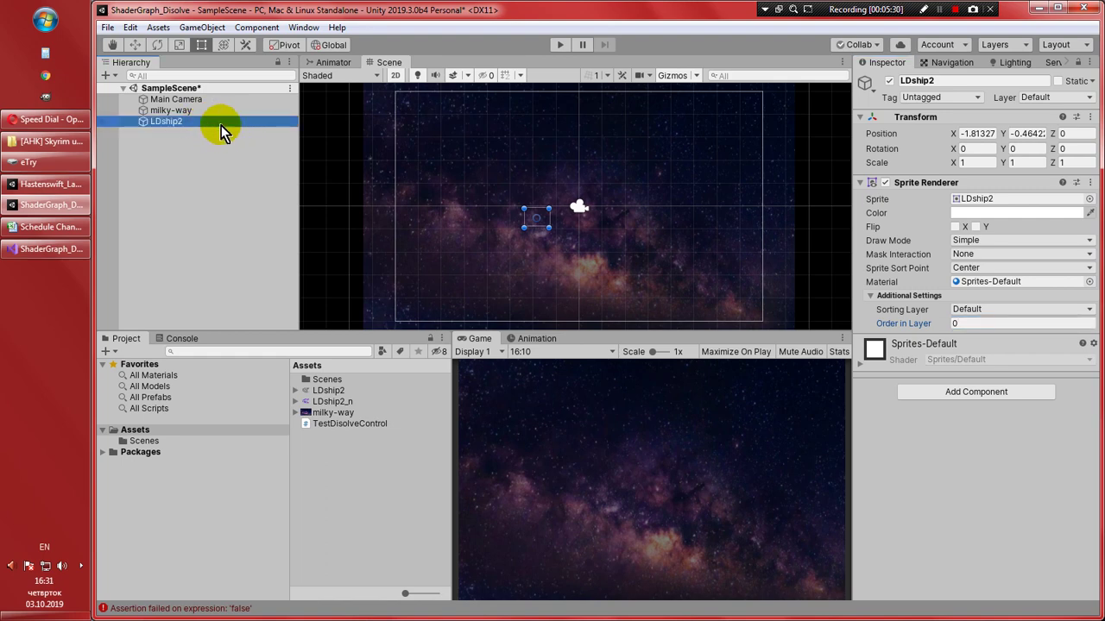
left_click(956, 323)
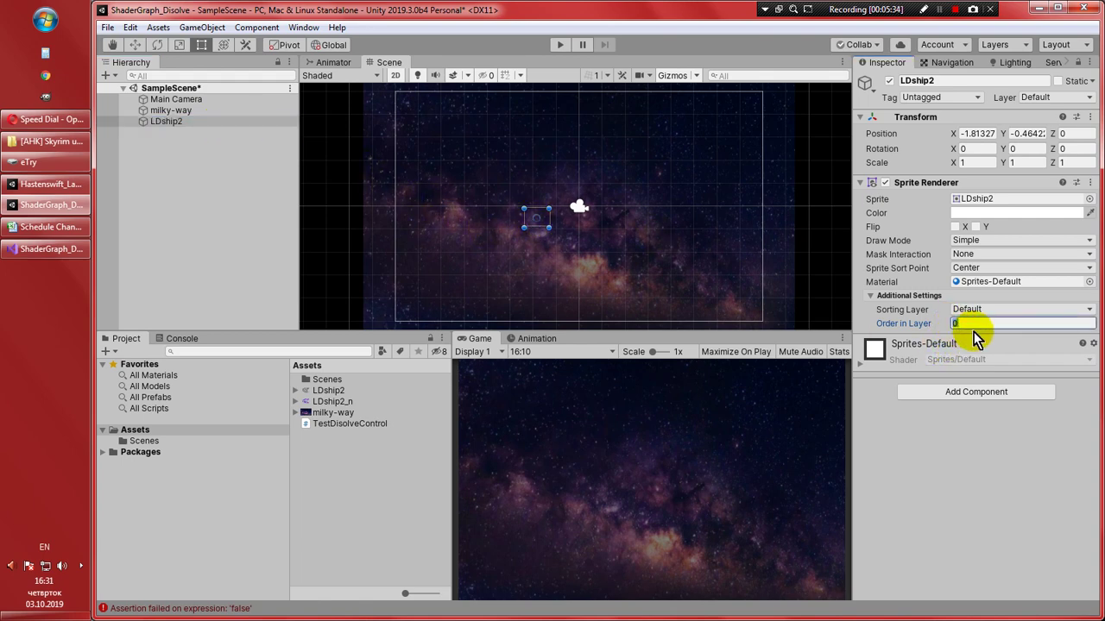
type("5")
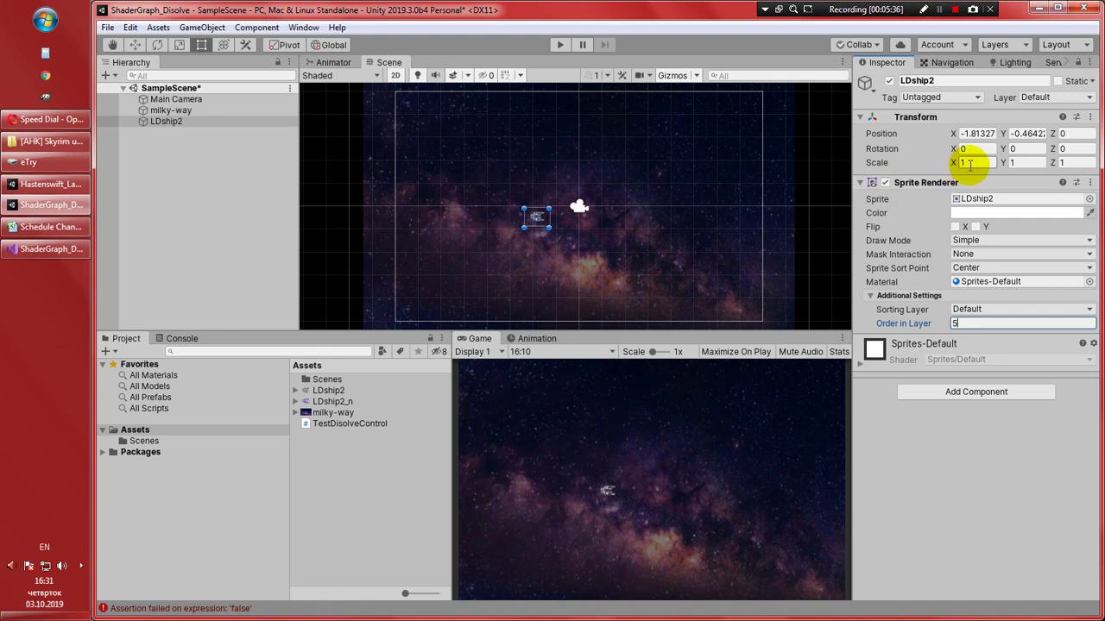
Set the LDship2 sprite's position to X 0 and Y 0
left_click(978, 134)
type("0")
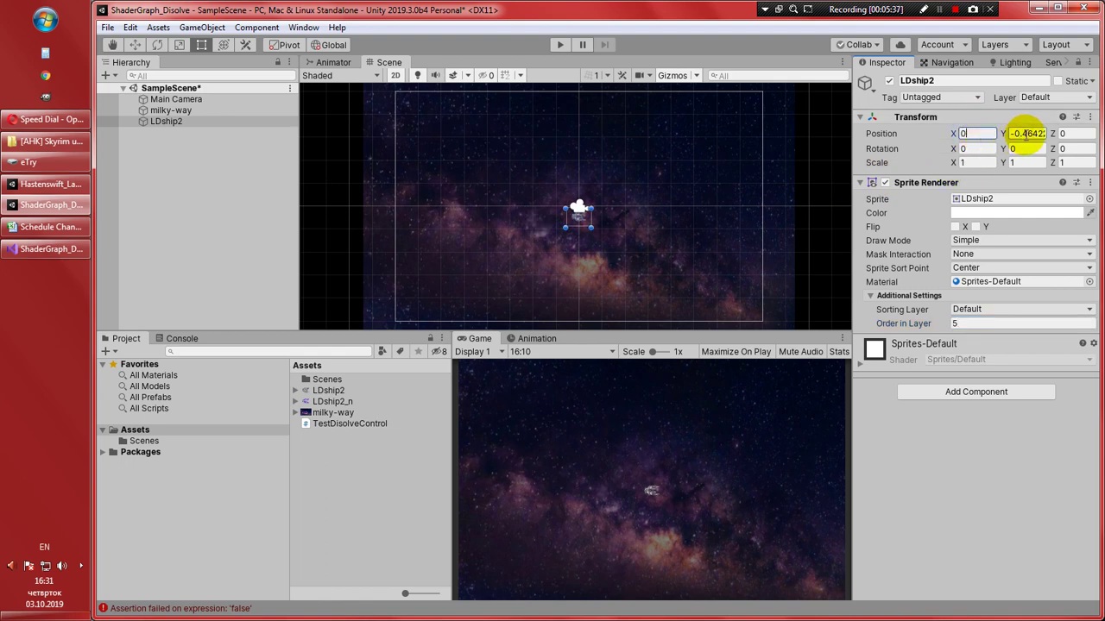
left_click(1026, 134)
type("0")
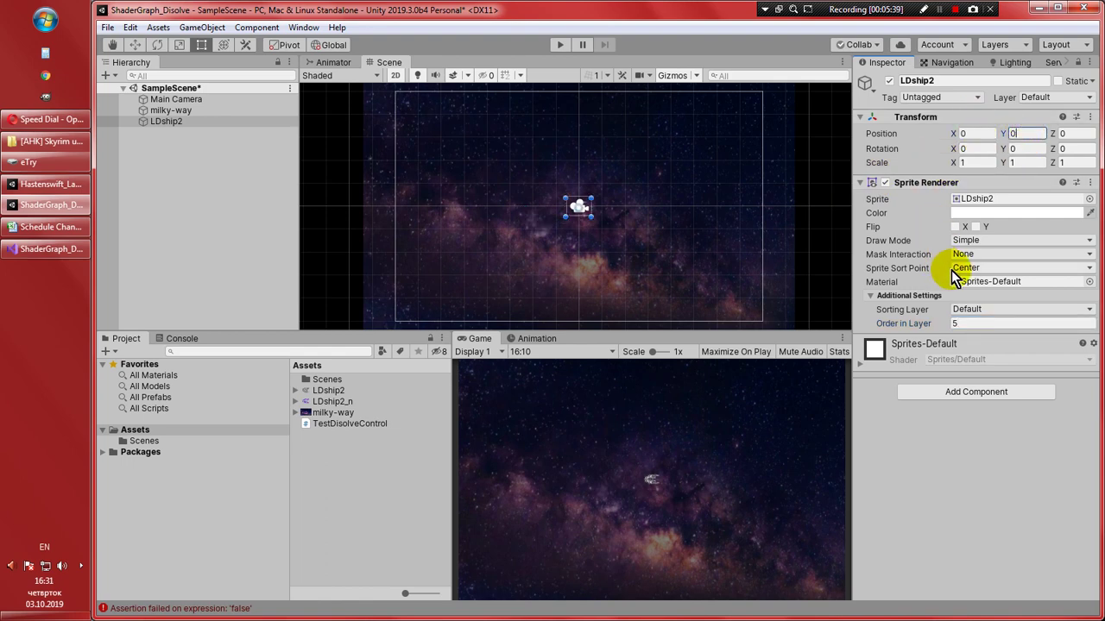
Scale LDship2 to X 6 and Y 6, and move it up and right to about X 3.42, Y 1.24
left_click(965, 162)
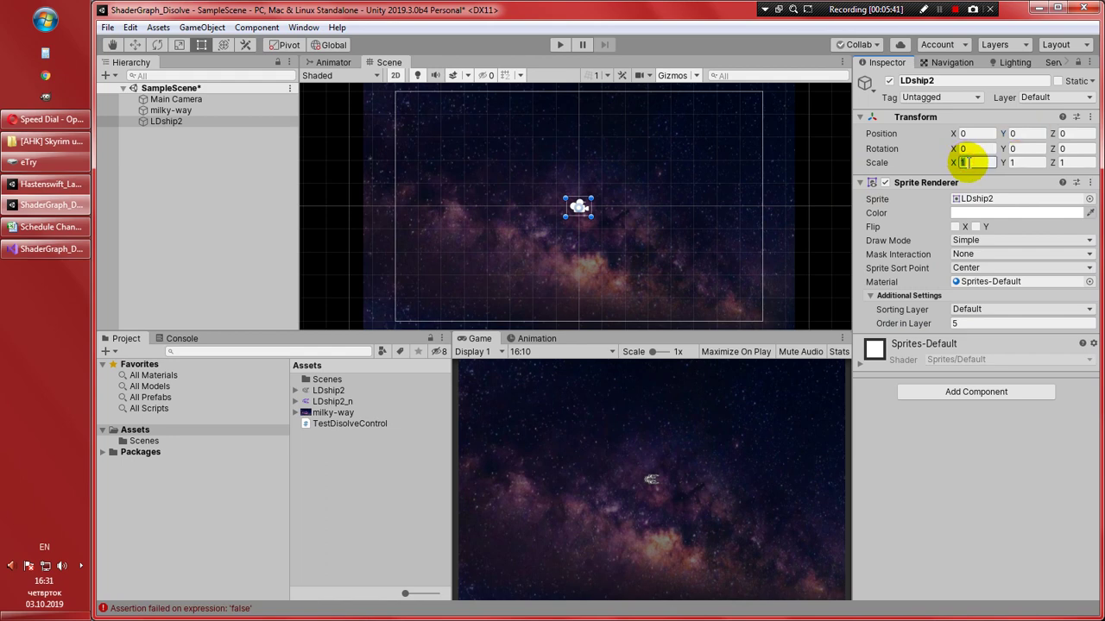
type("6")
left_click(1017, 162)
type("6")
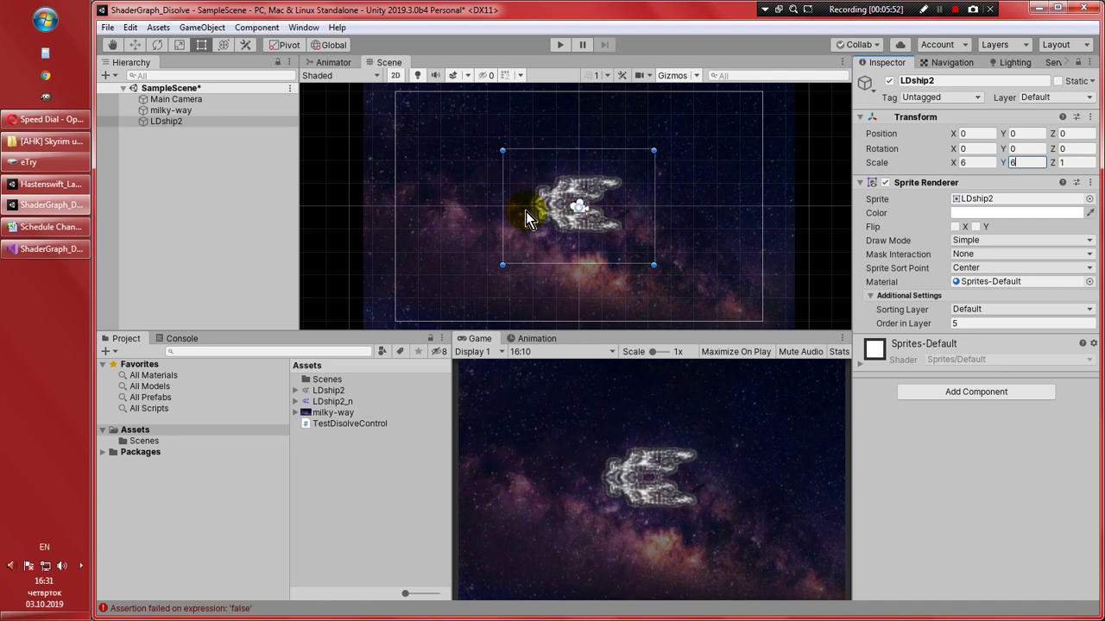
left_click_drag(525, 212, 636, 202)
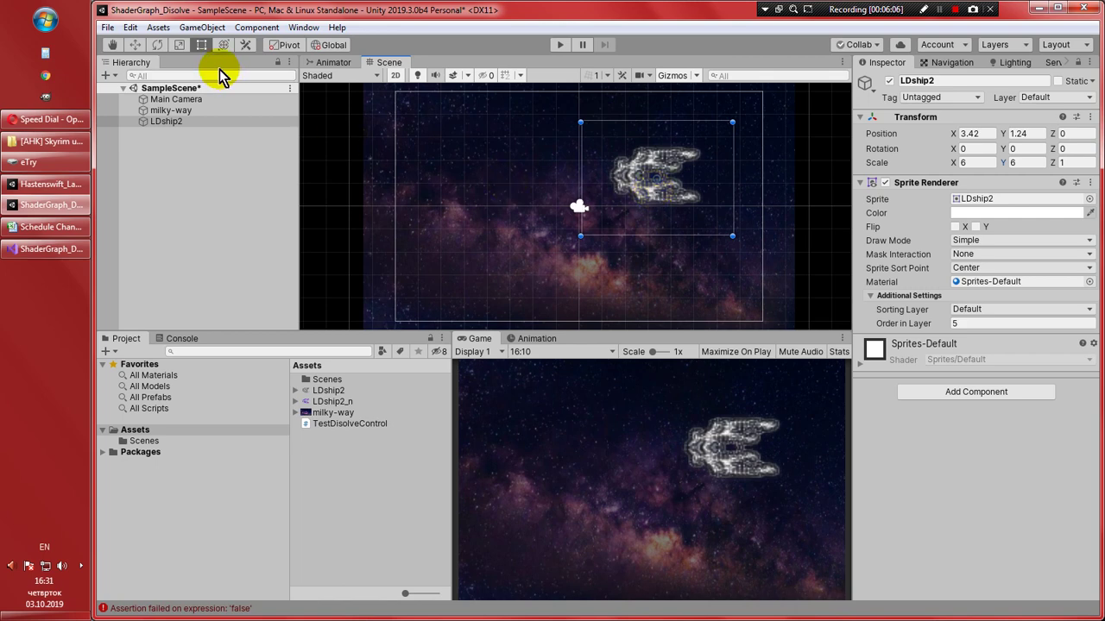
Add a point light to the scene and set its position to X 0 and Y 0
left_click(202, 27)
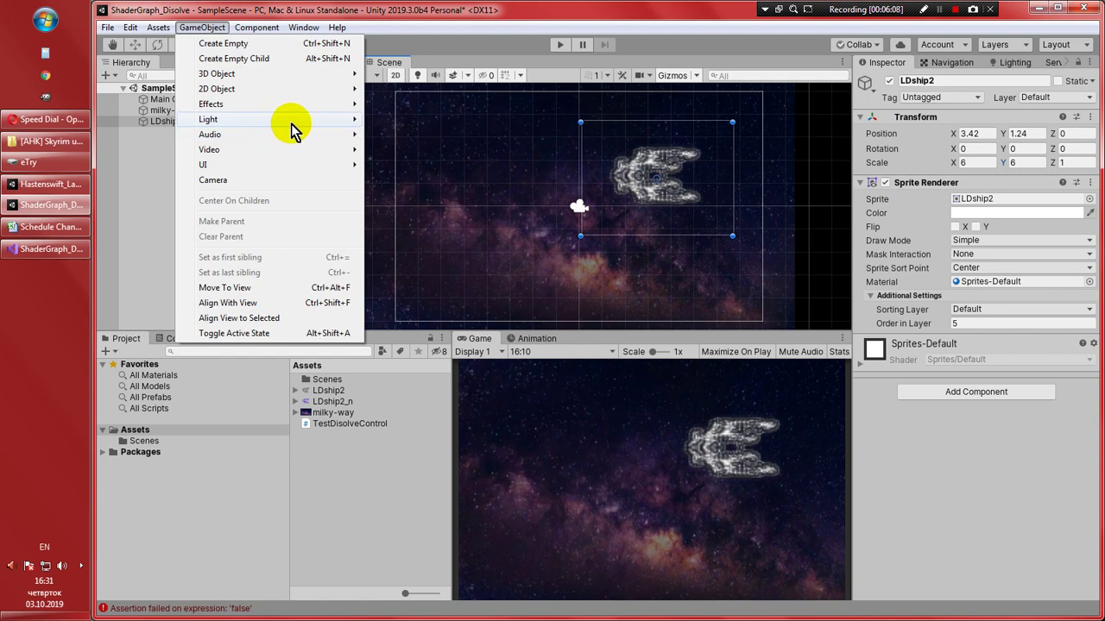
mouse_move(293, 119)
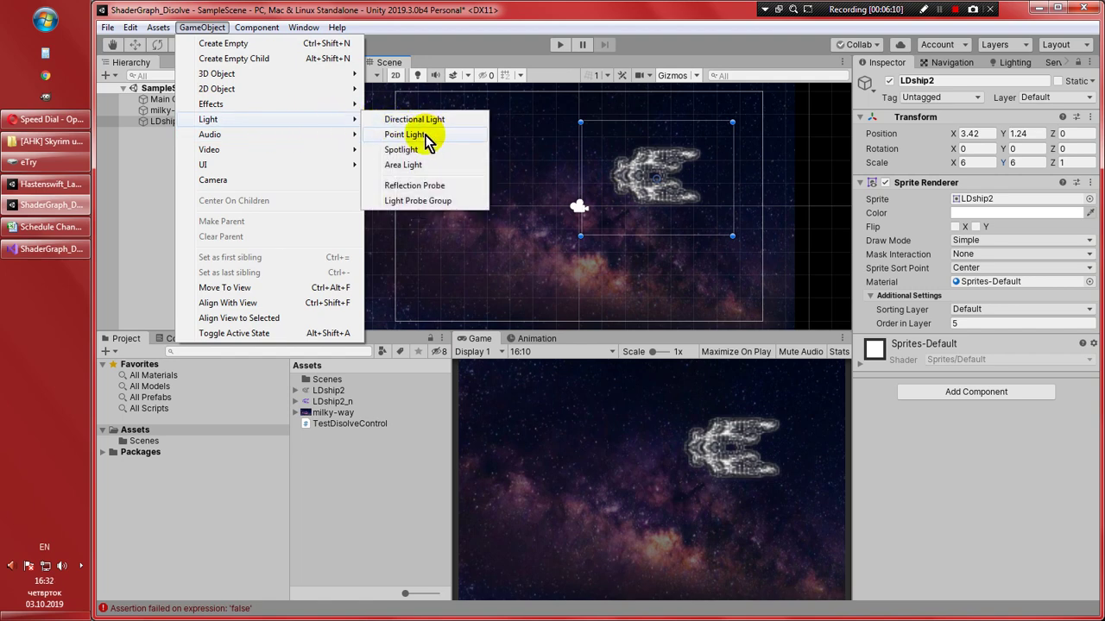
left_click(404, 135)
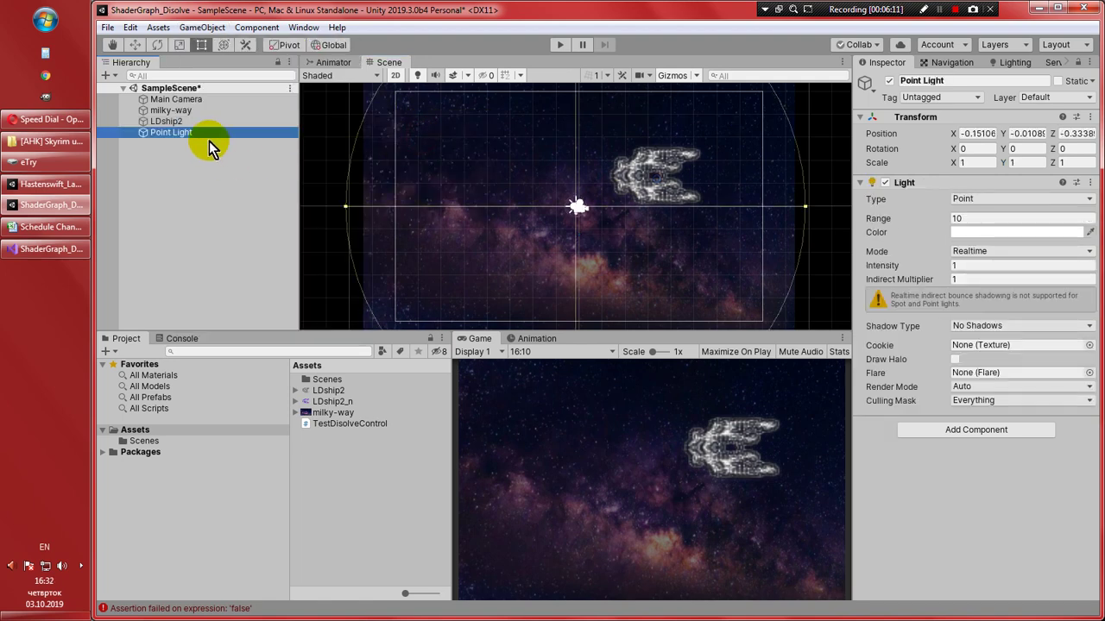
left_click(976, 134)
type("0")
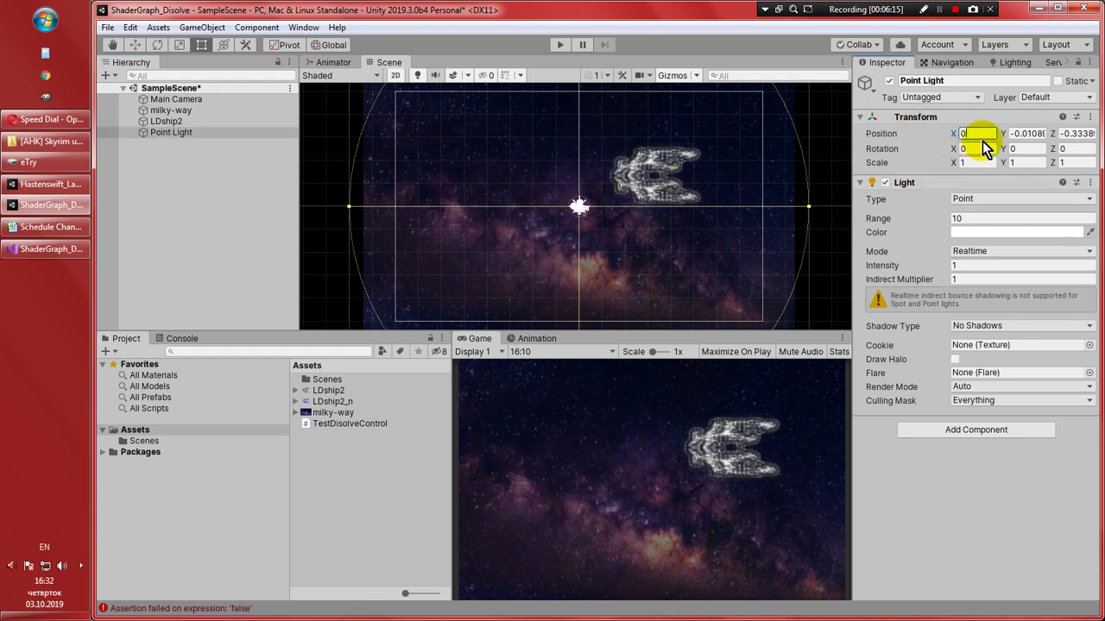
left_click(1022, 137)
type("0")
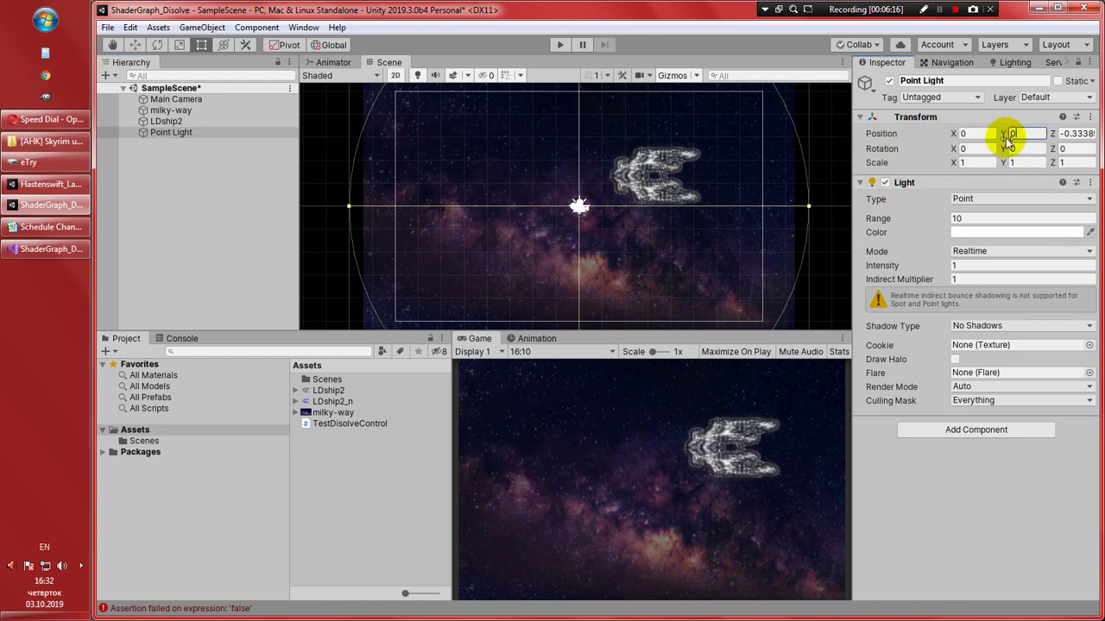
Move the point light over the ship's rear to about X 4.99, Y 1.15, and set its Z position to 1.32
left_click(133, 45)
left_click_drag(583, 205, 700, 176)
left_click(1059, 135)
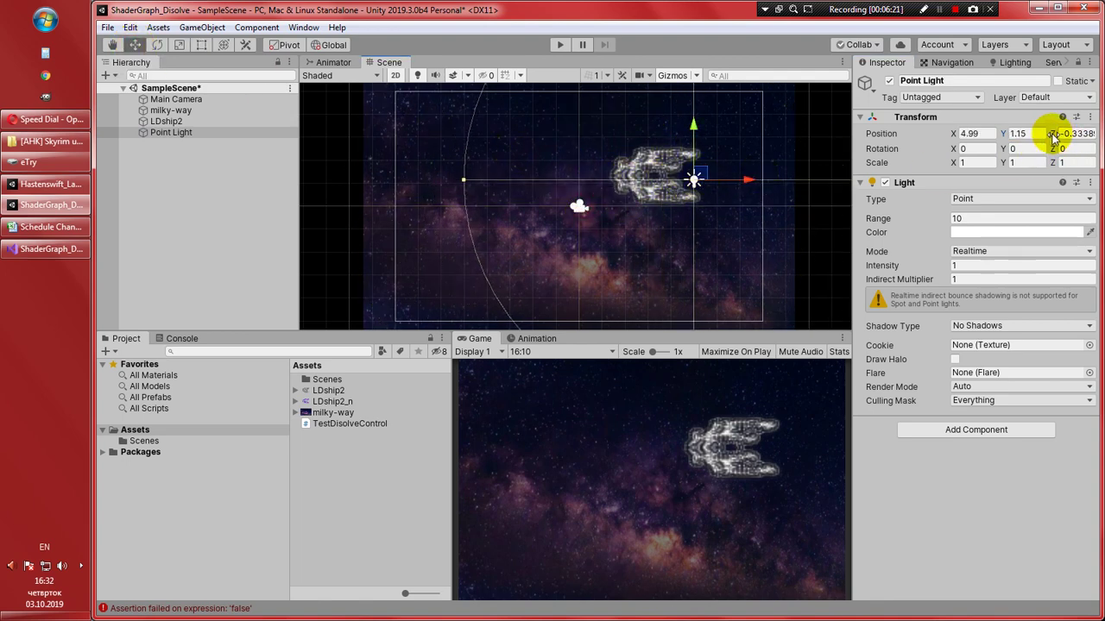
type("1.32")
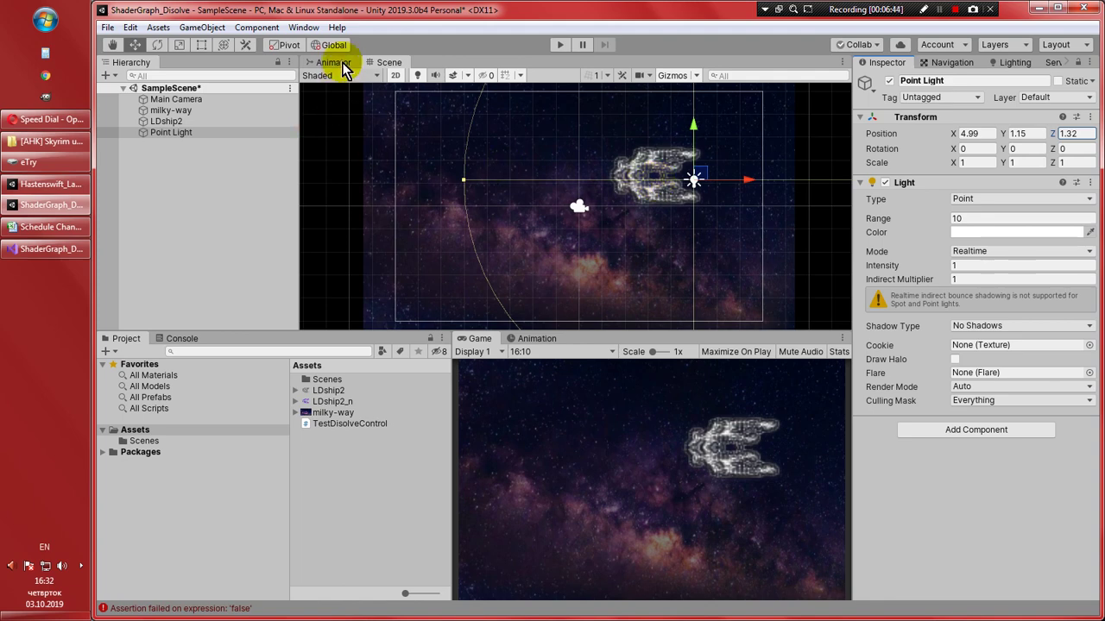
Install the Universal RP package version 7.0.1 through the Package Manager
left_click(307, 29)
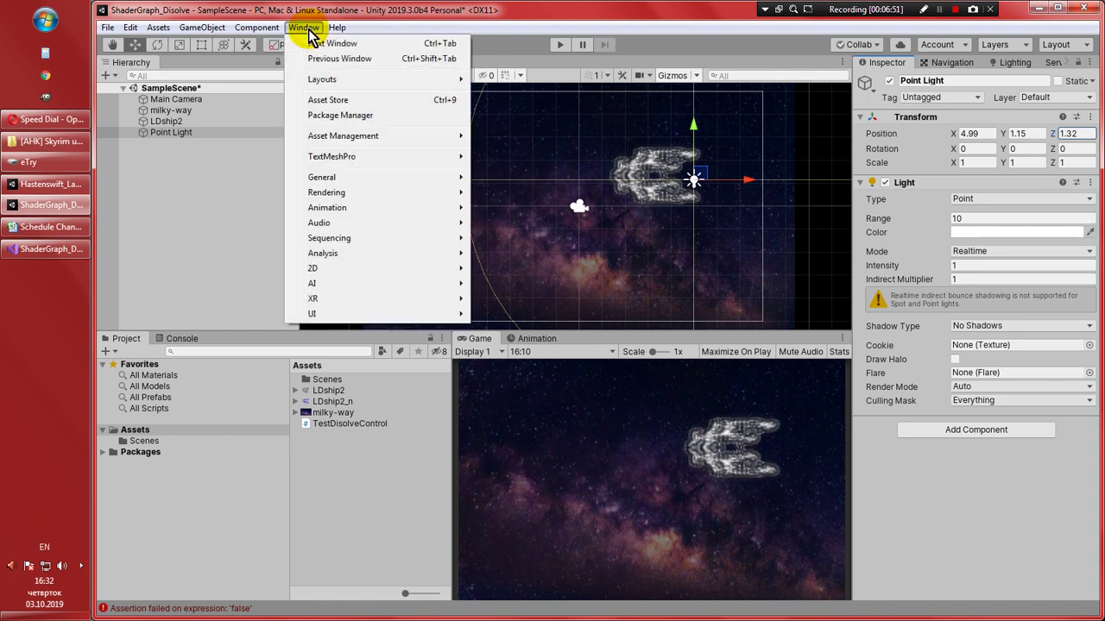
left_click(383, 116)
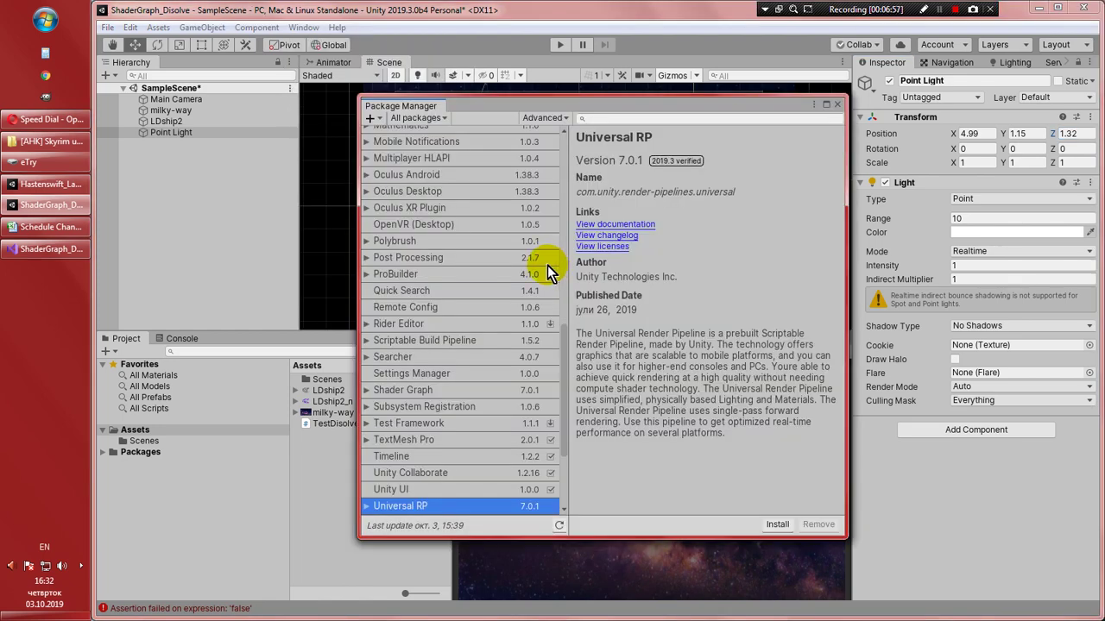
left_click(421, 118)
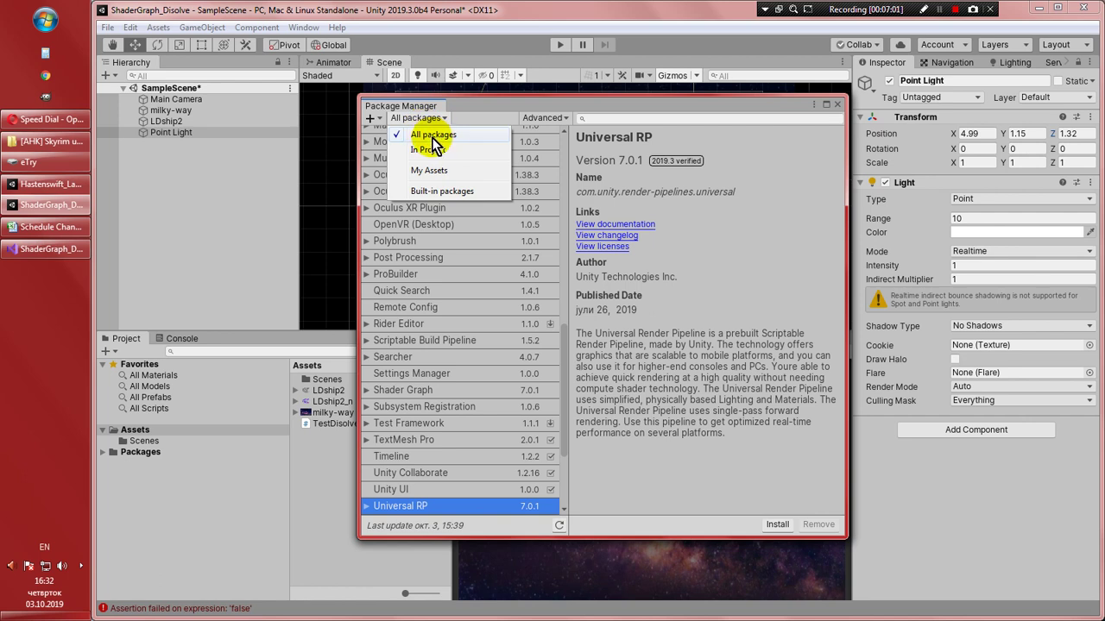
left_click(431, 120)
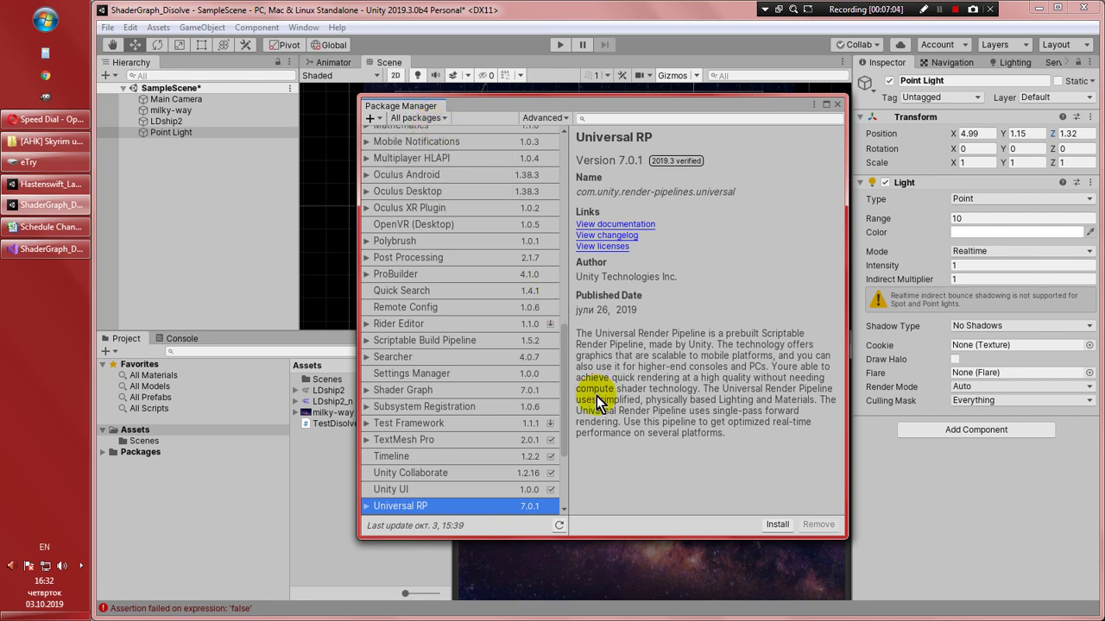
left_click_drag(561, 372, 561, 437)
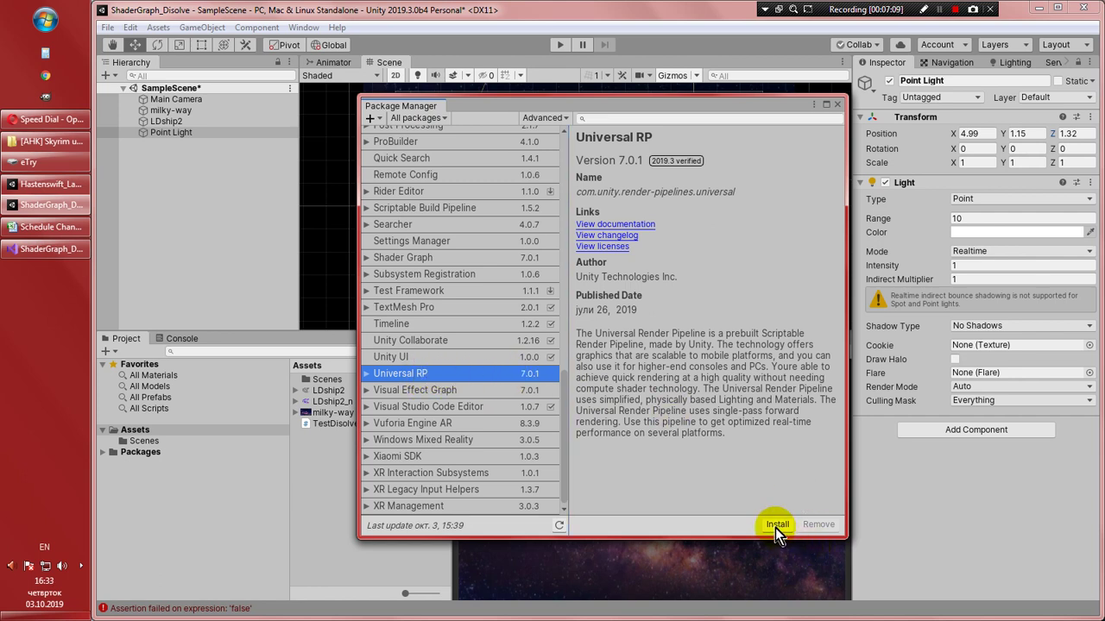
left_click(368, 374)
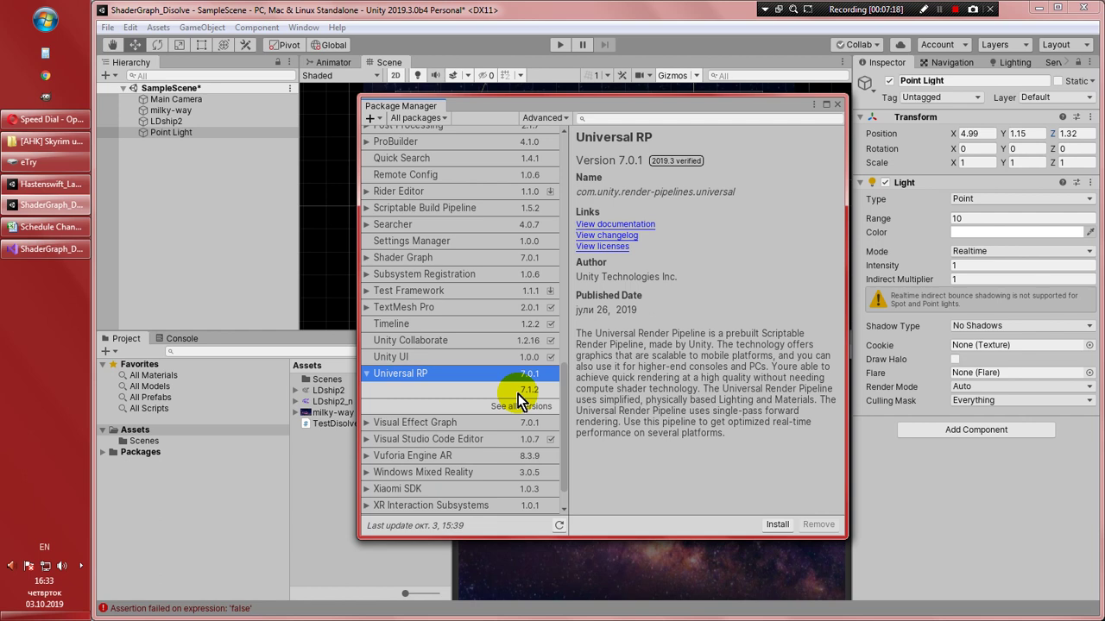
left_click(369, 374)
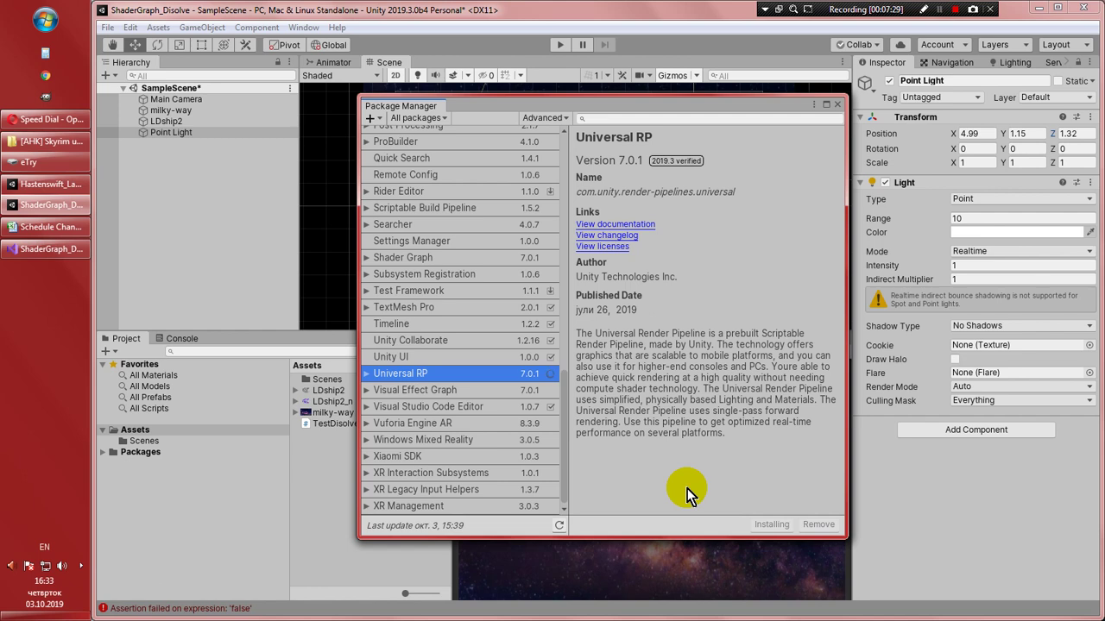
left_click(420, 261)
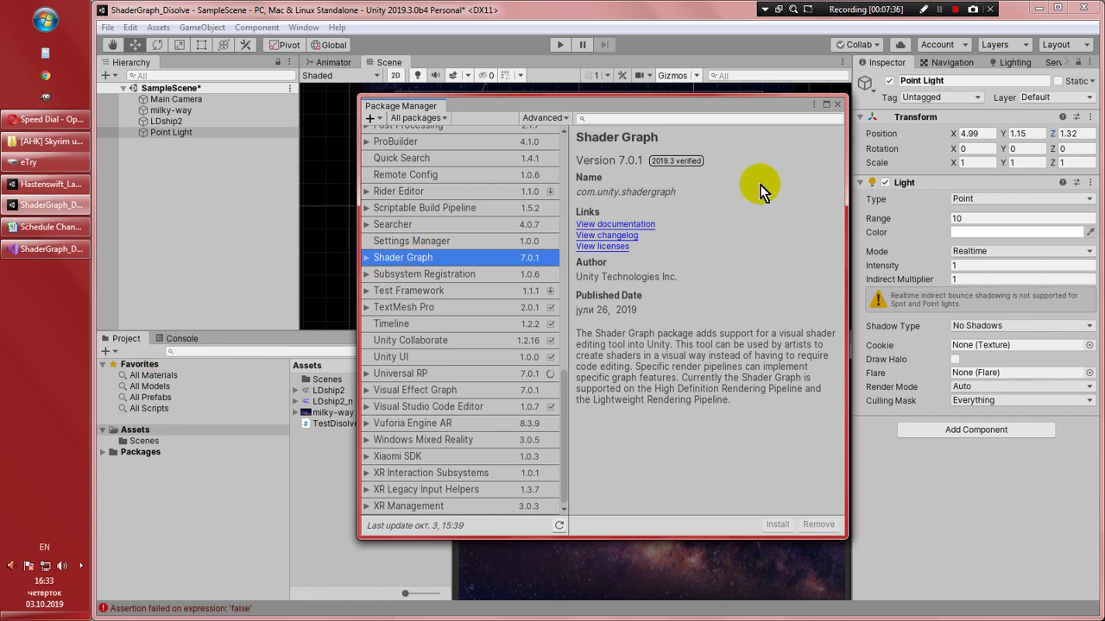
left_click(429, 373)
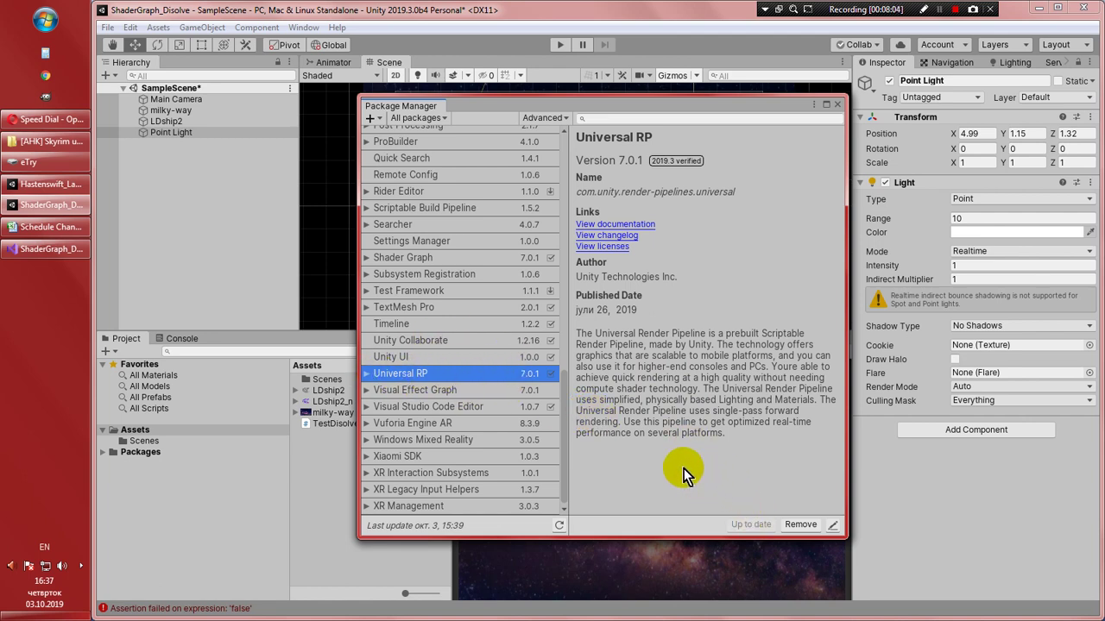
Check the Universal RP and Shader Graph folders among the project's packages, and close the Package Manager
left_click(102, 454)
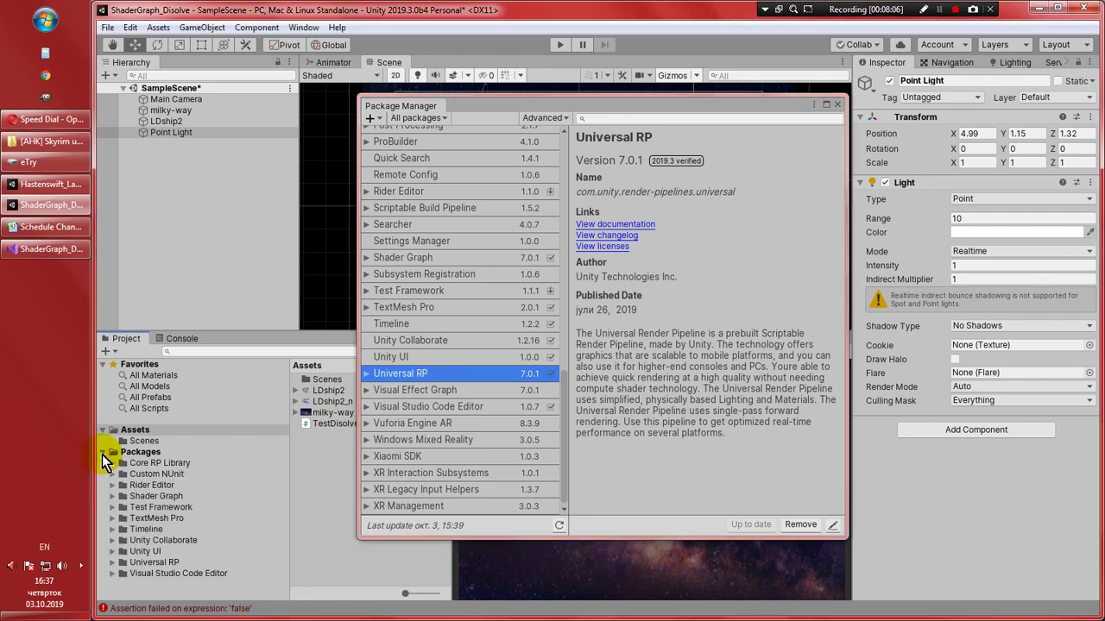
left_click(167, 564)
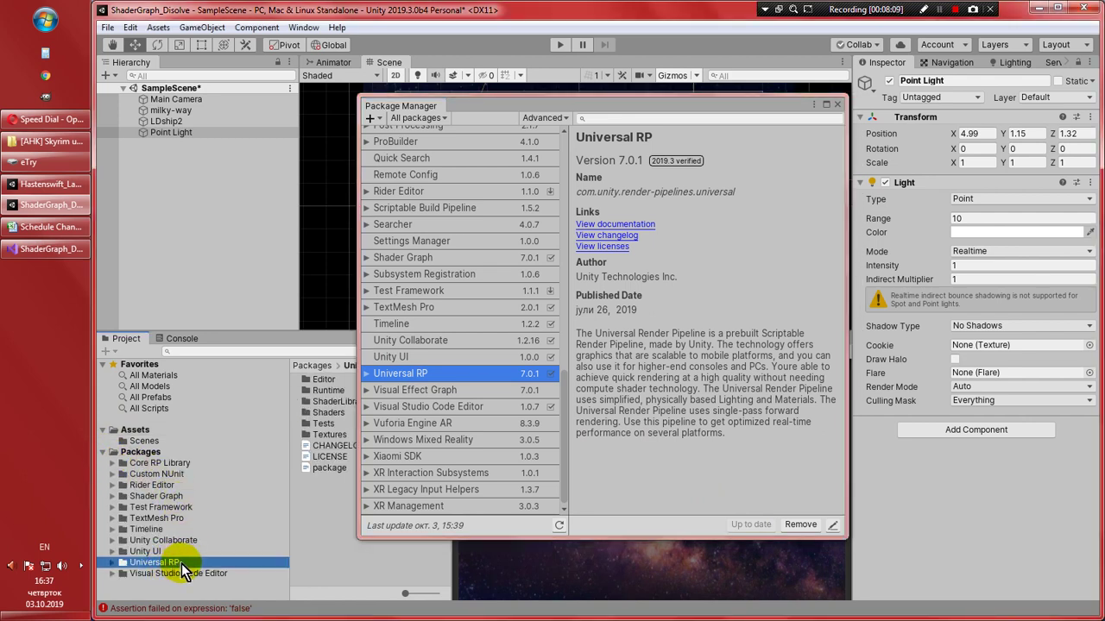
left_click(160, 496)
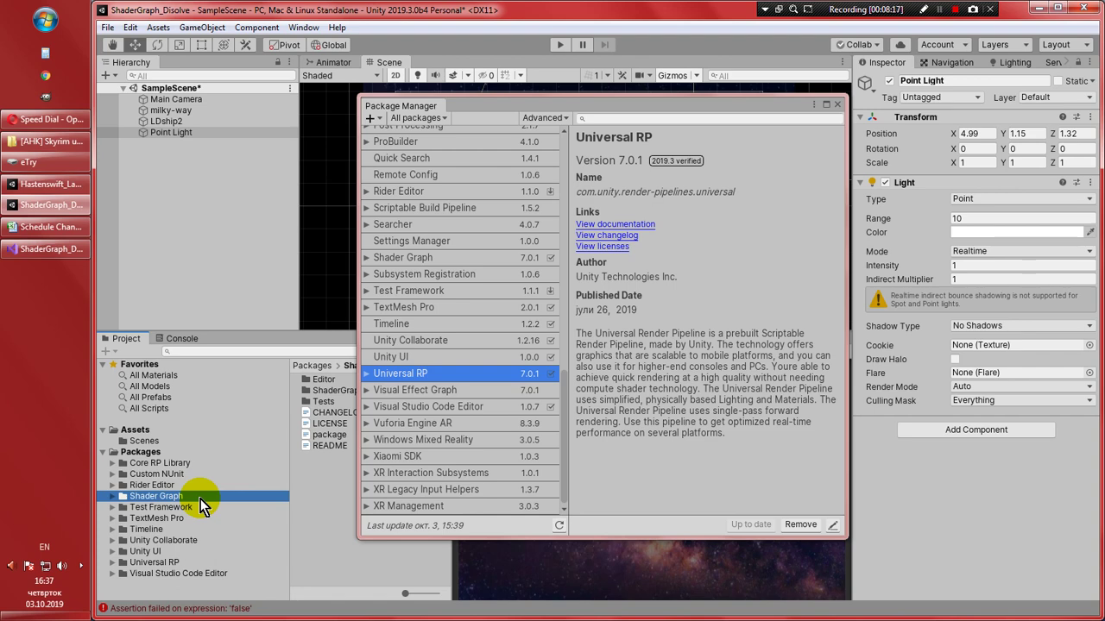
left_click(837, 106)
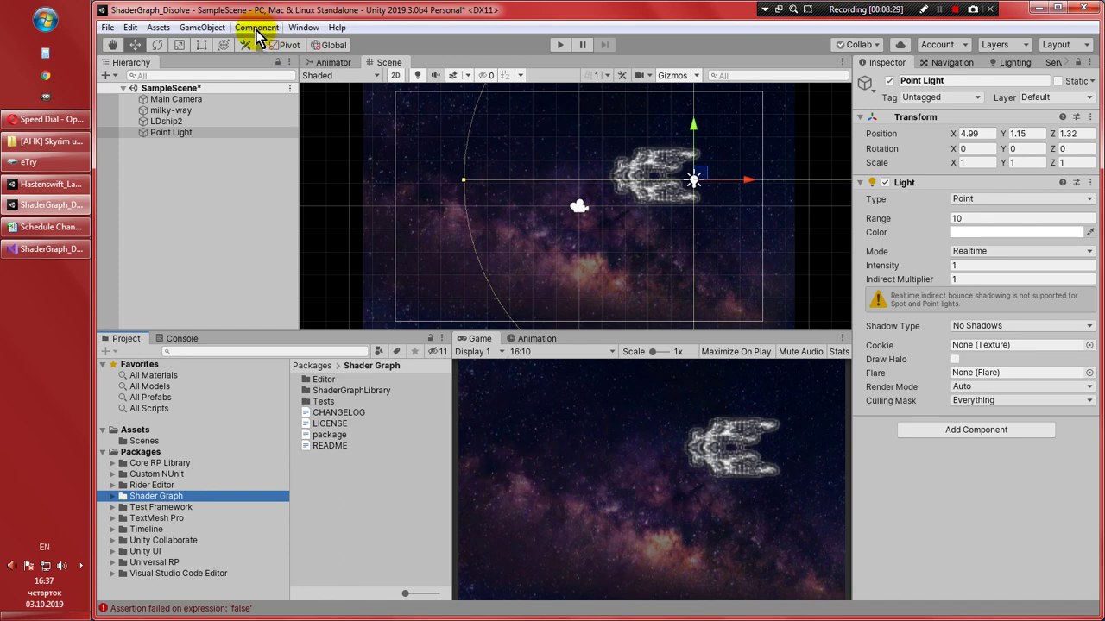
Check which render pipeline assets are available for Scriptable Render Pipeline Settings in the Graphics project settings, then close the settings
left_click(133, 29)
left_click(193, 422)
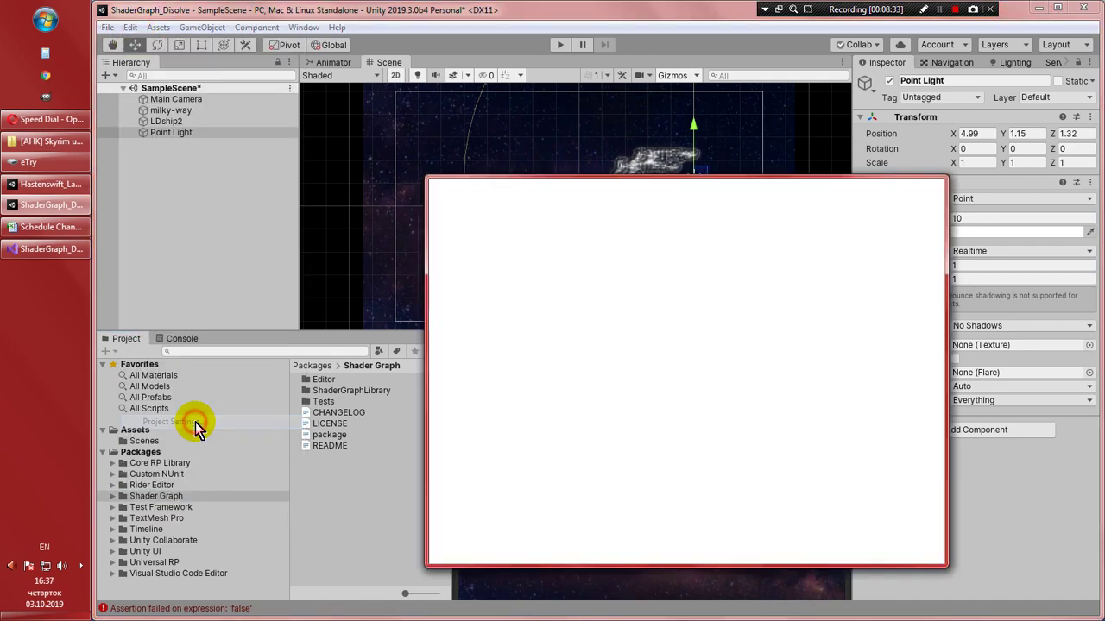
left_click(463, 236)
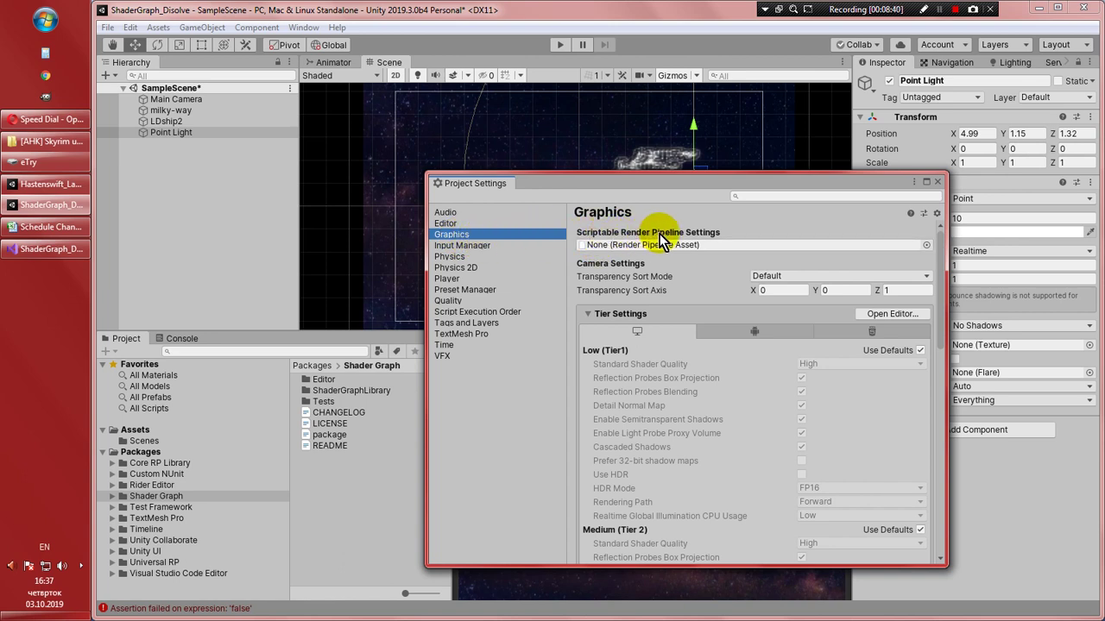
left_click(610, 246)
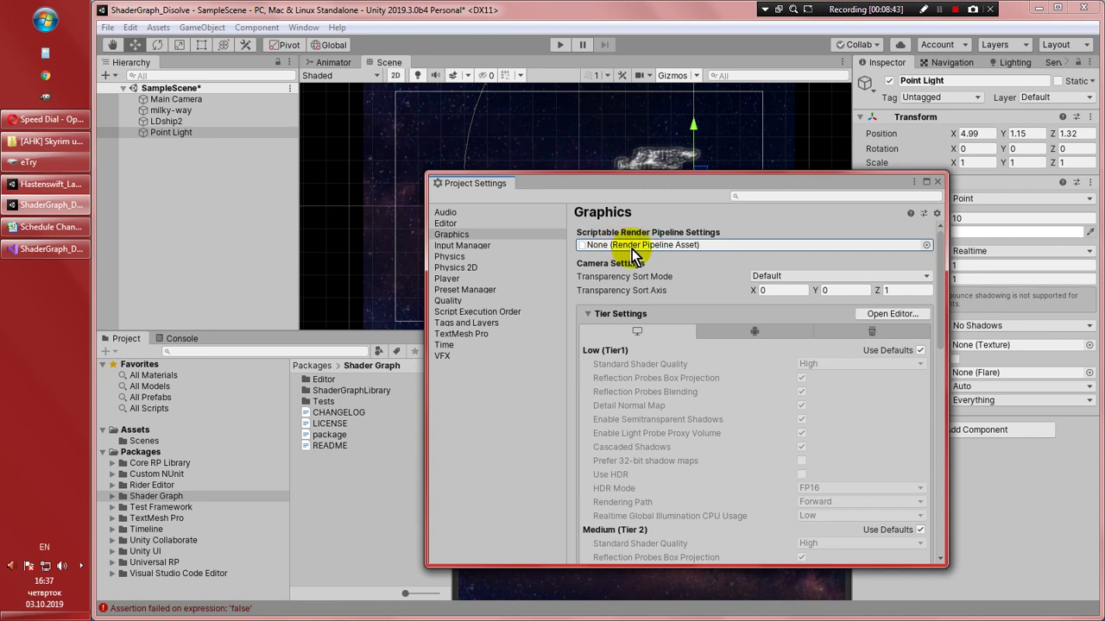
left_click(926, 247)
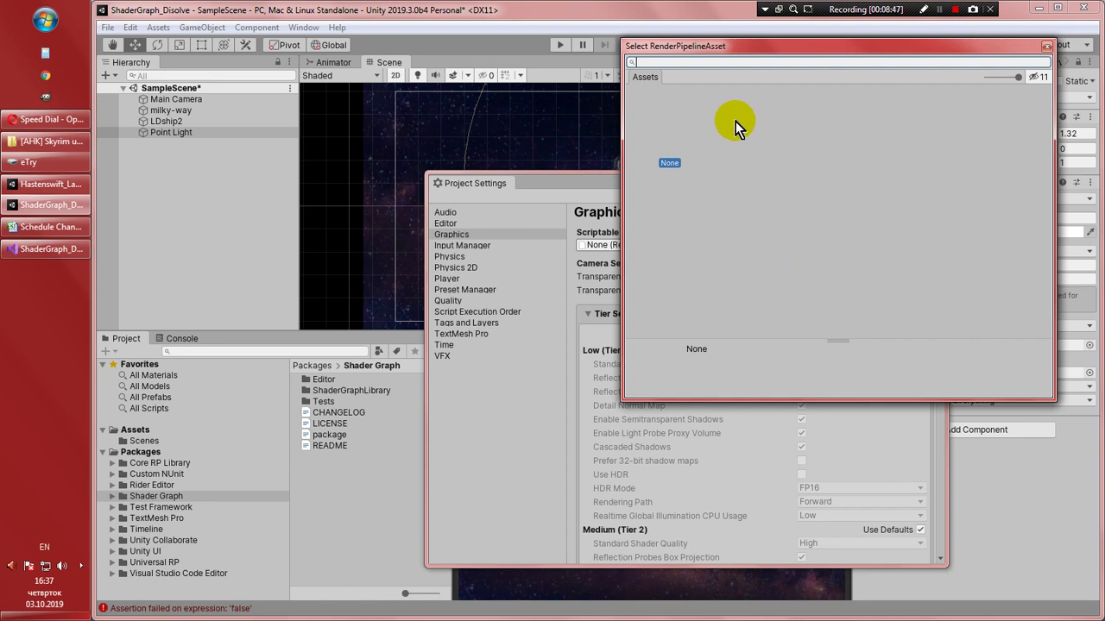
left_click(1047, 46)
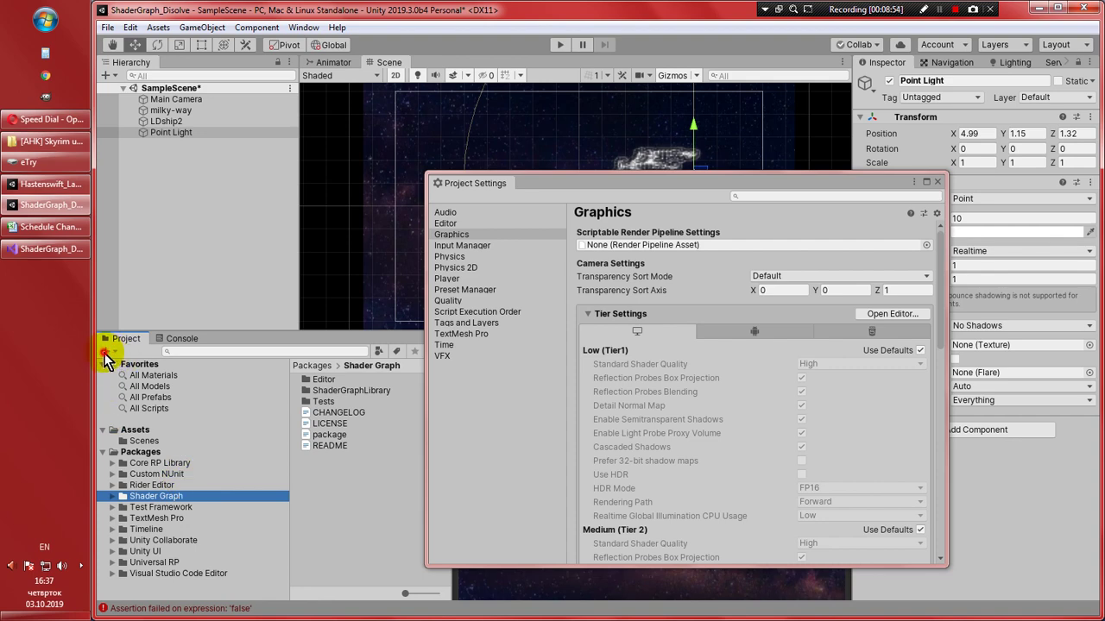
left_click(938, 182)
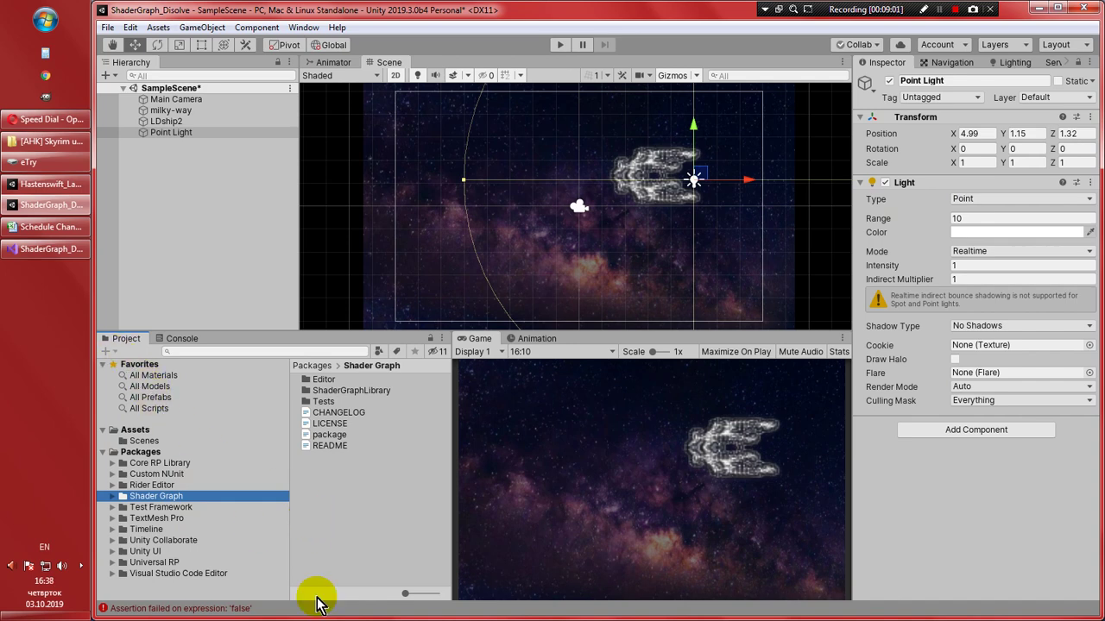
Create a Universal Render Pipeline asset in the Assets folder, keeping its default name
left_click(336, 550)
left_click(139, 430)
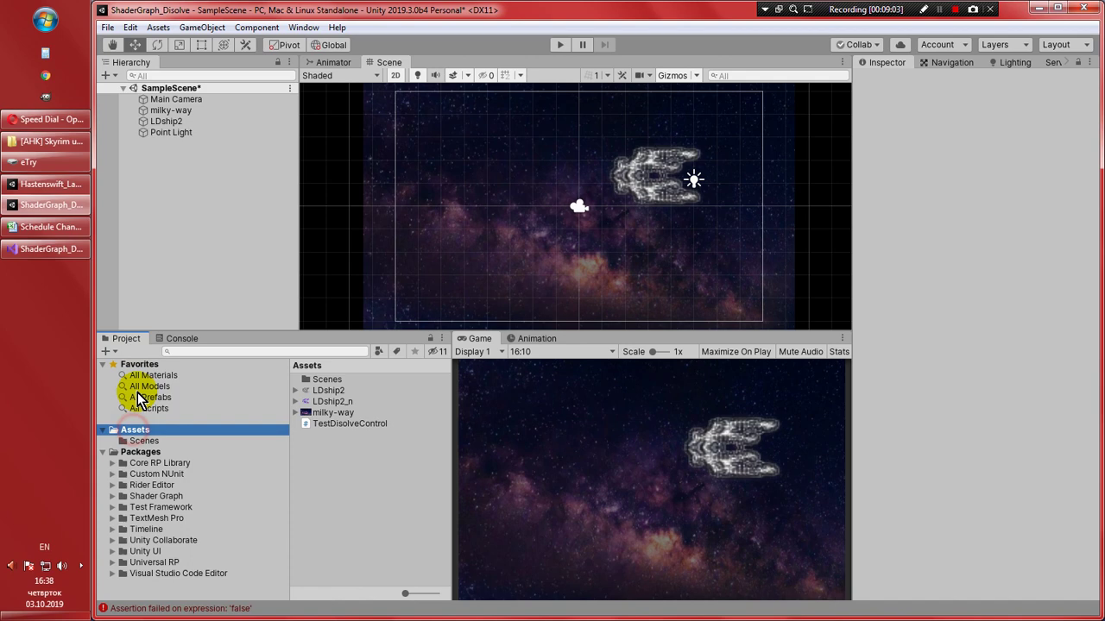
left_click(106, 352)
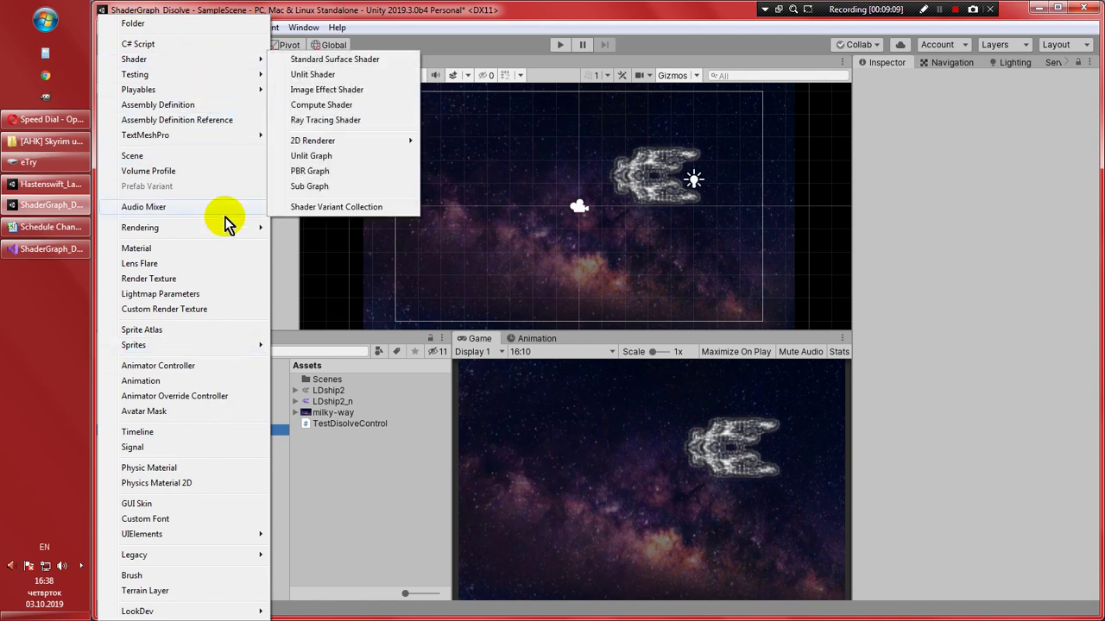
mouse_move(207, 231)
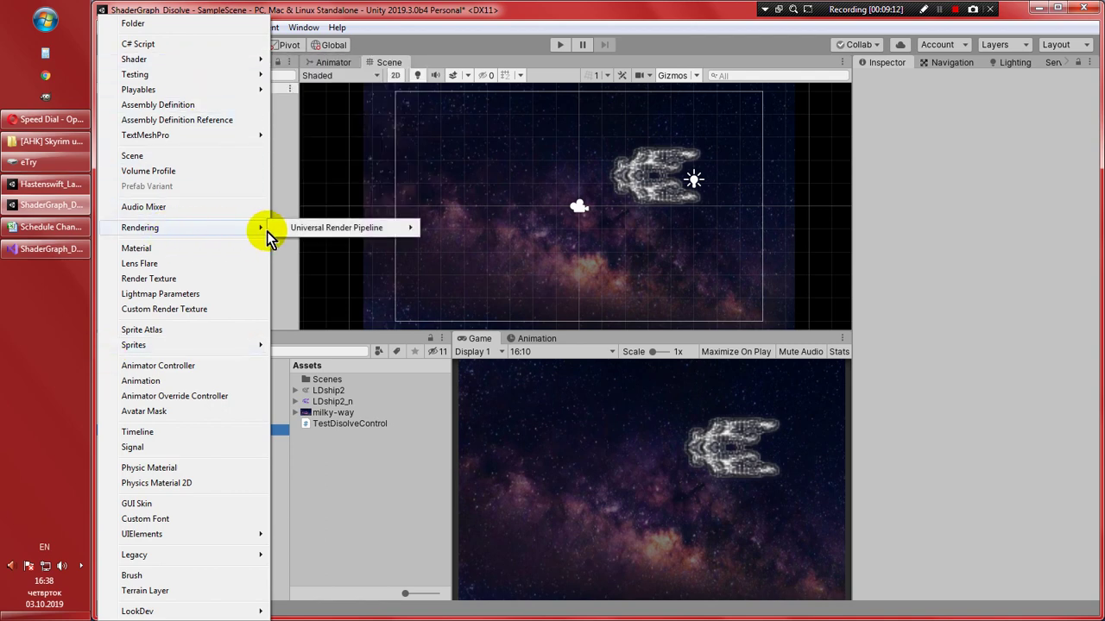
mouse_move(275, 231)
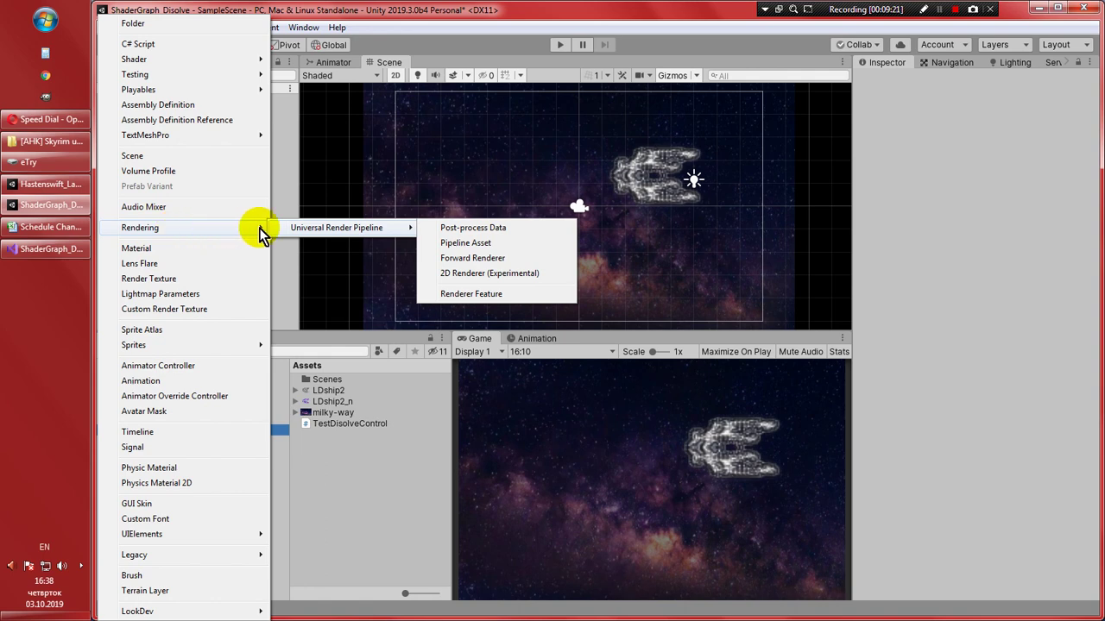
mouse_move(342, 227)
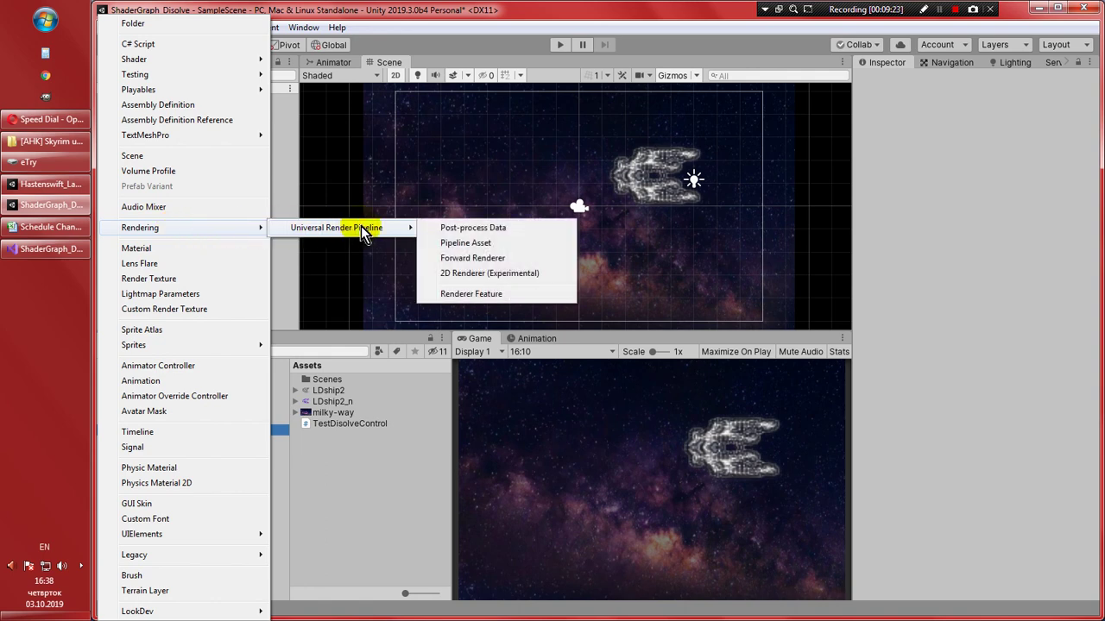
left_click(502, 243)
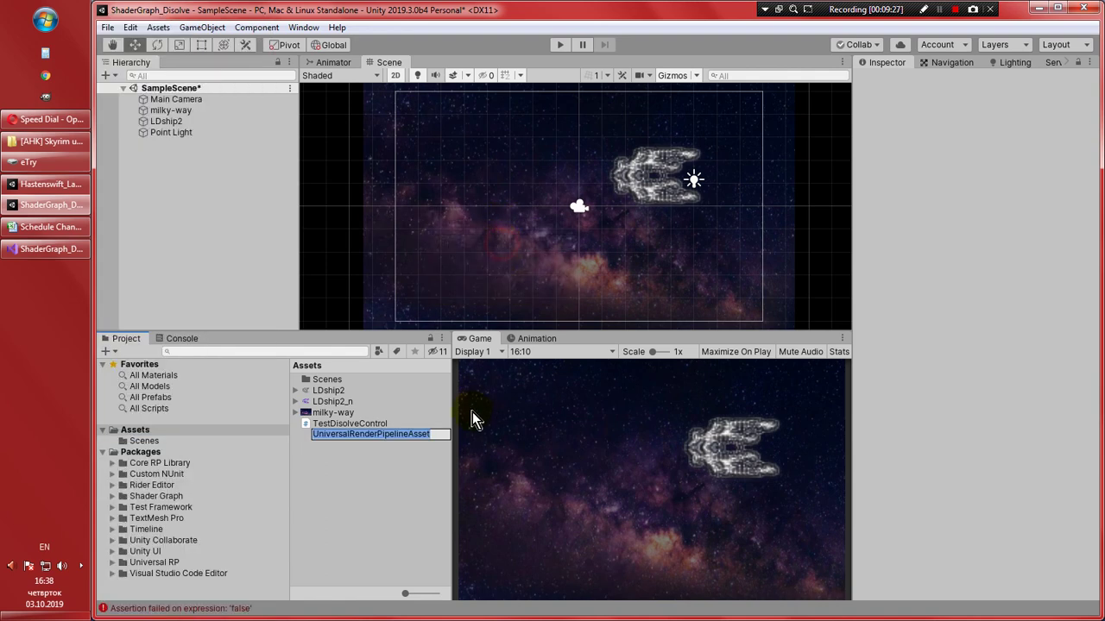
left_click(386, 451)
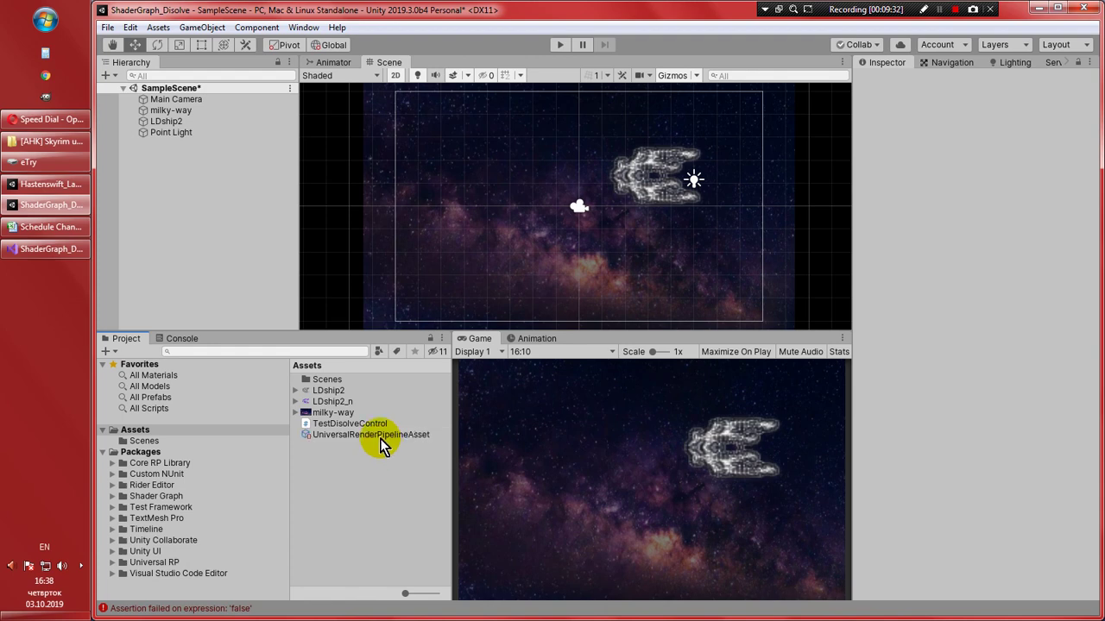
Inspect the new render pipeline asset's Renderer Type options, keeping Forward Renderer
left_click(381, 439)
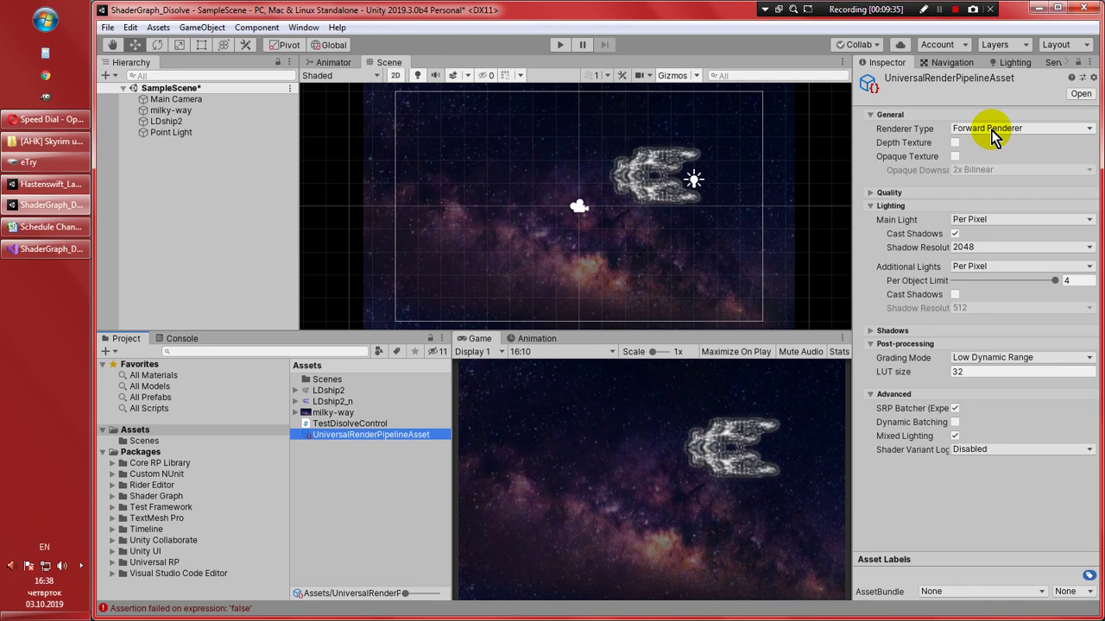
left_click(991, 134)
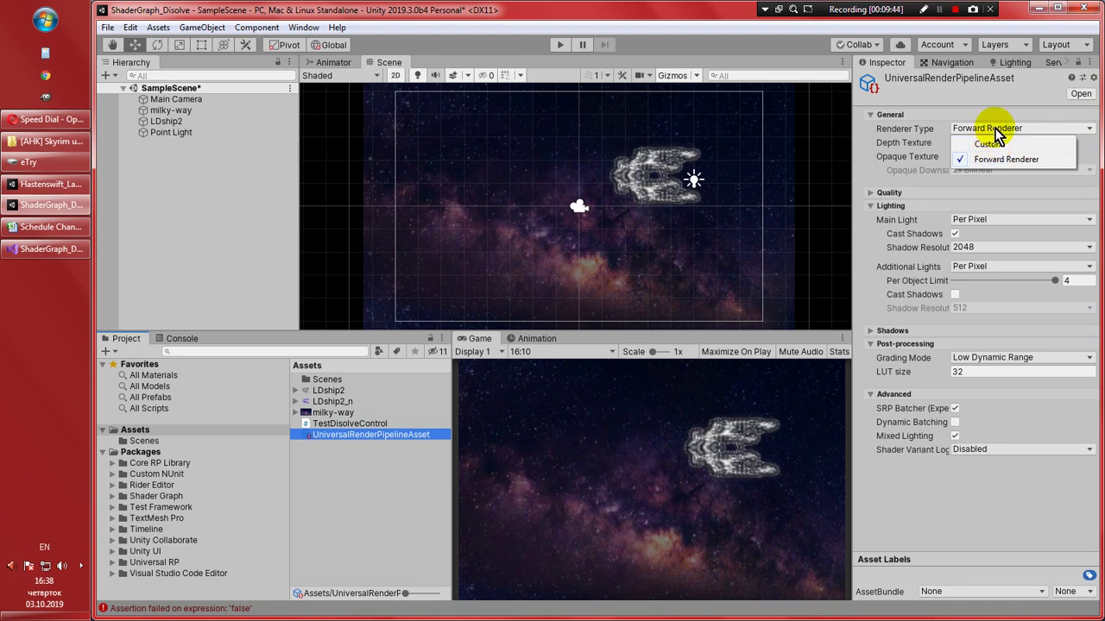
left_click(991, 131)
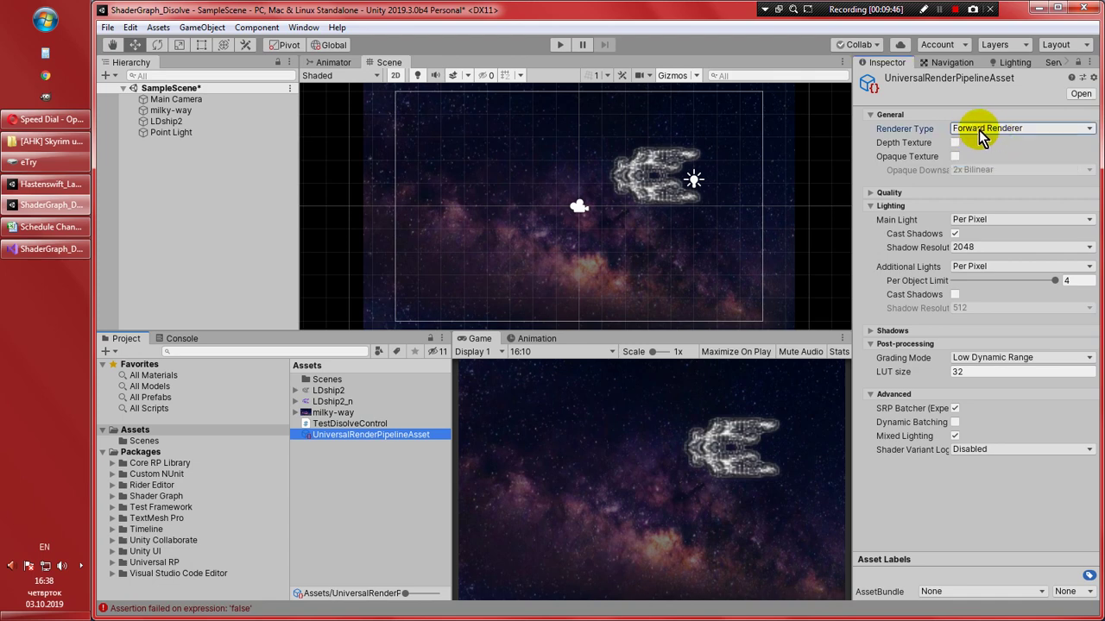
Assign UniversalRenderPipelineAsset as the Scriptable Render Pipeline Settings in the Graphics project settings, and close the settings
left_click(130, 26)
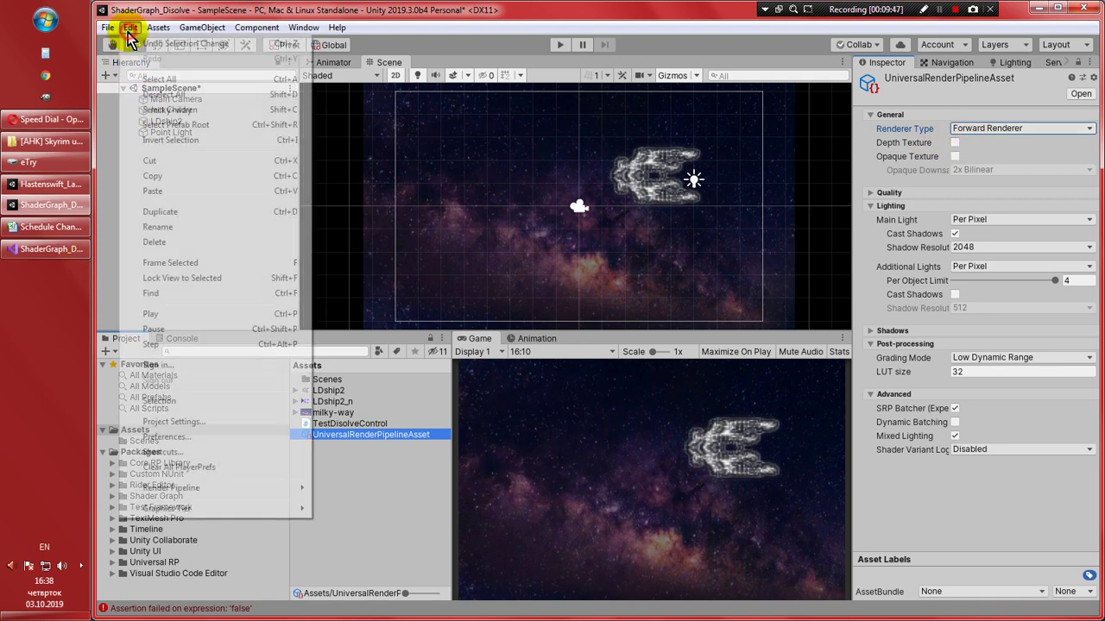
left_click(193, 424)
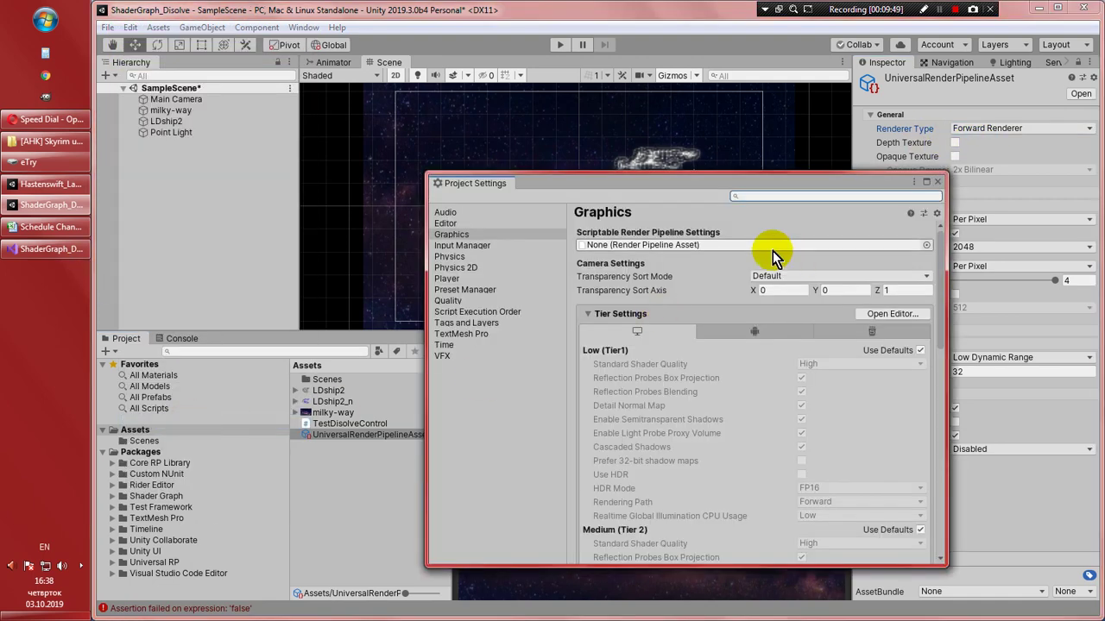
left_click(925, 246)
left_click(689, 101)
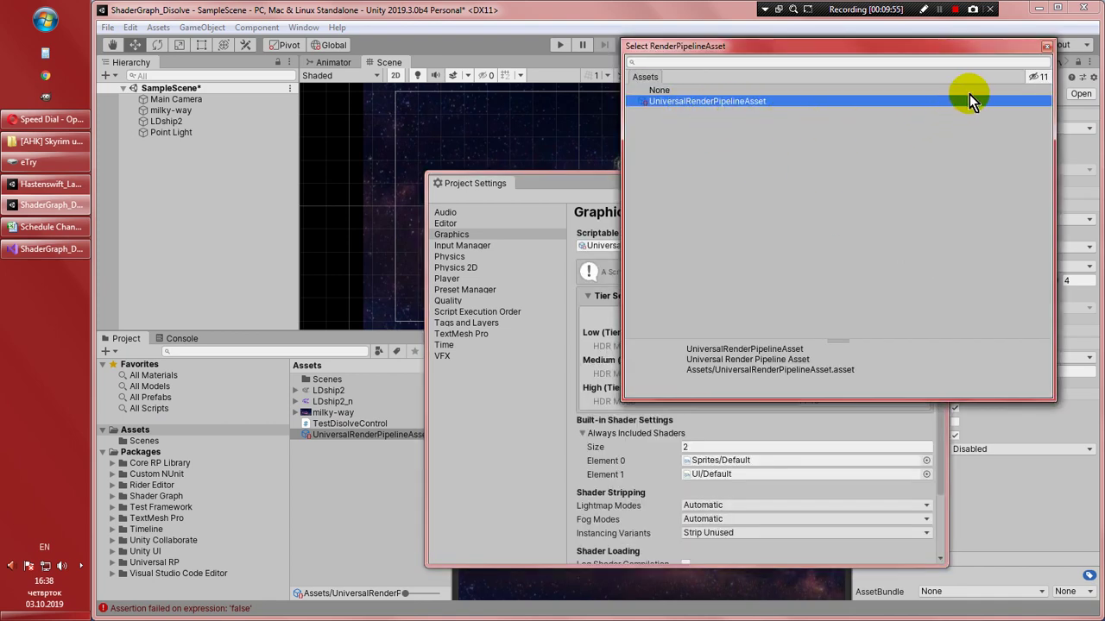
left_click(1046, 46)
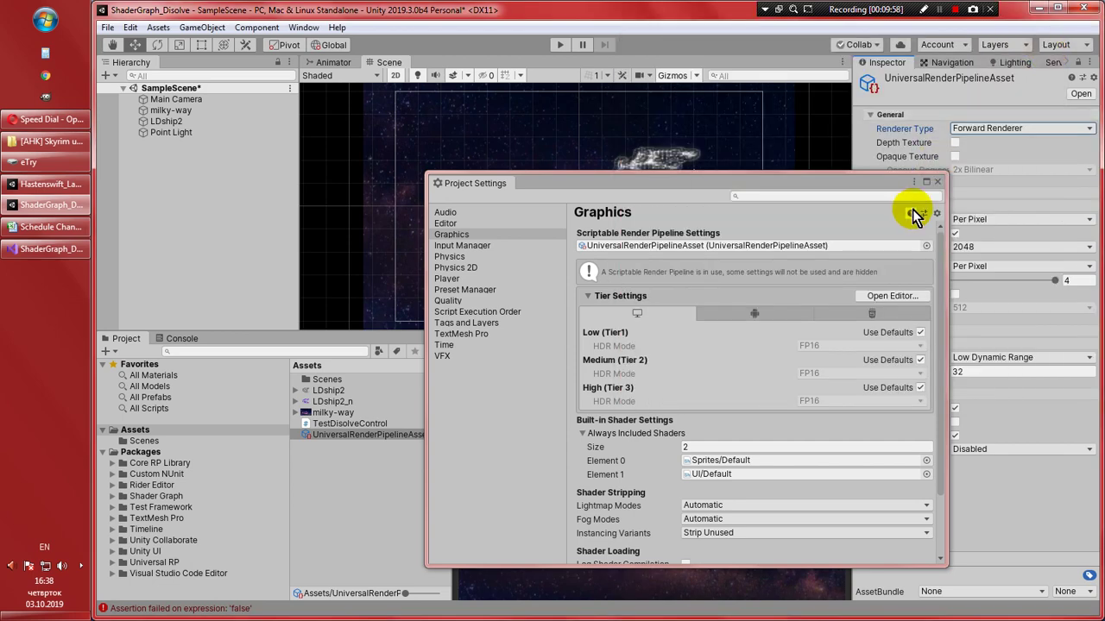
left_click(937, 182)
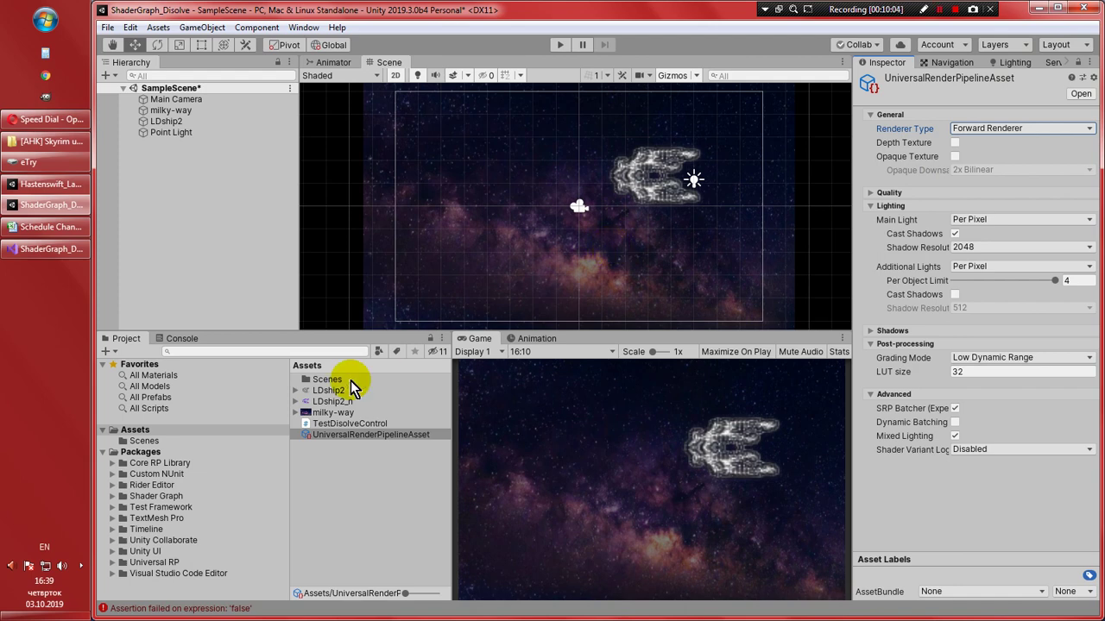
Create a material in the Assets folder and name it PBR_Dismat
right_click(339, 492)
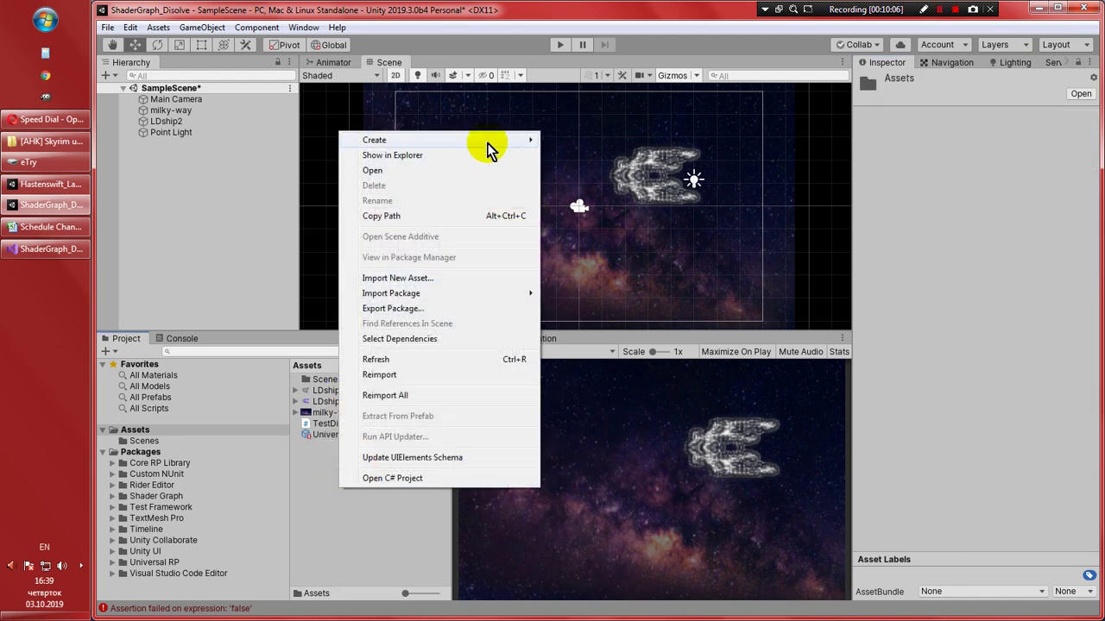
mouse_move(486, 142)
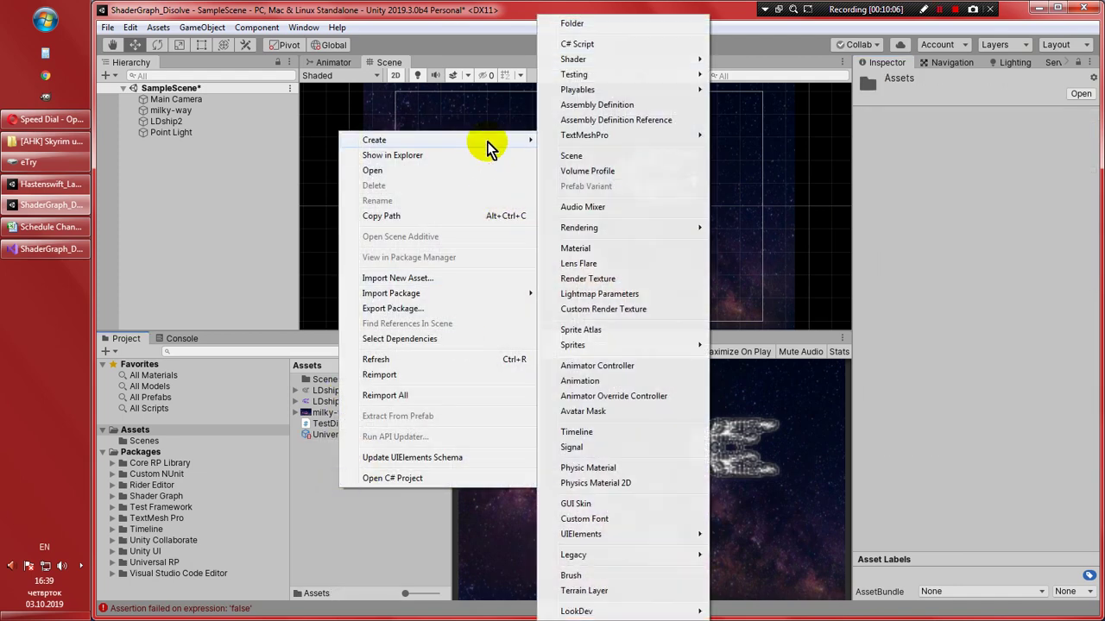
left_click(576, 250)
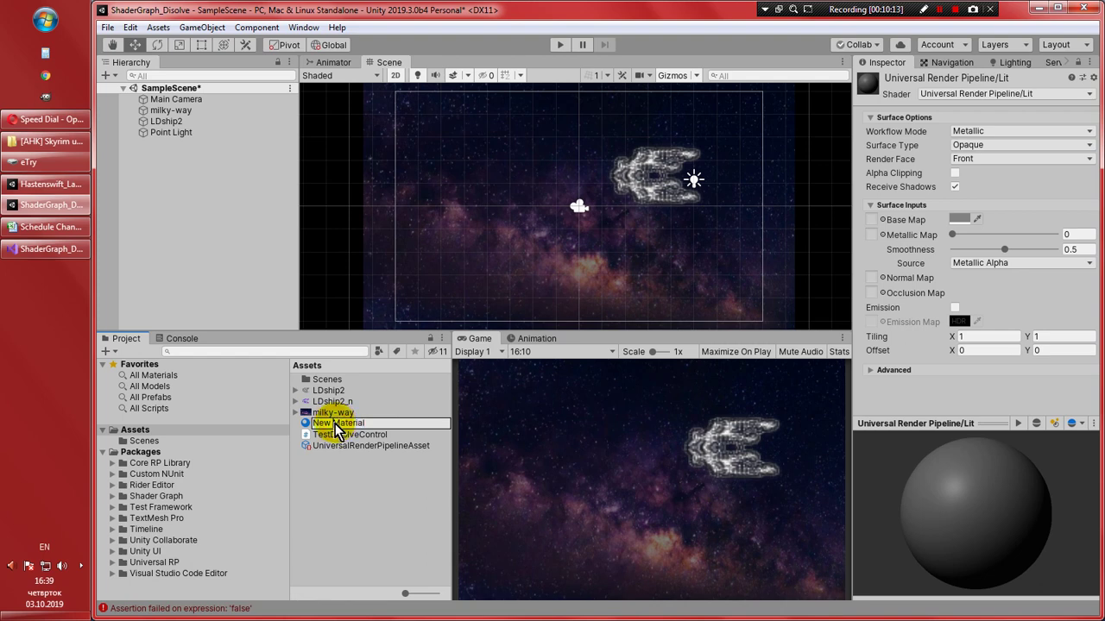
double_click(318, 423)
left_click_drag(362, 422, 305, 424)
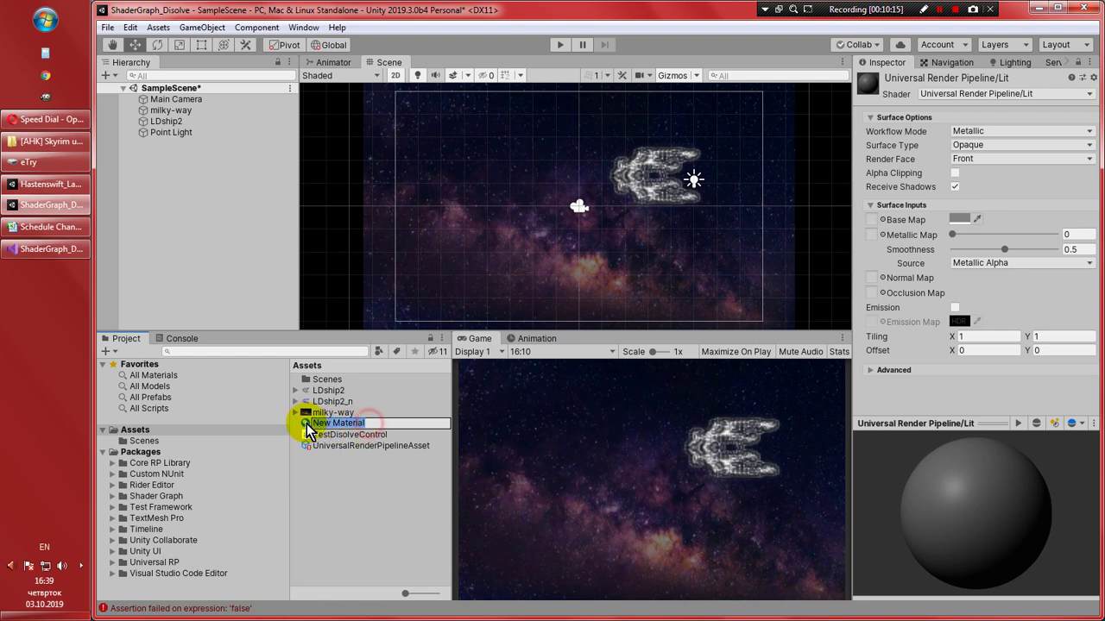
key("BackSpace")
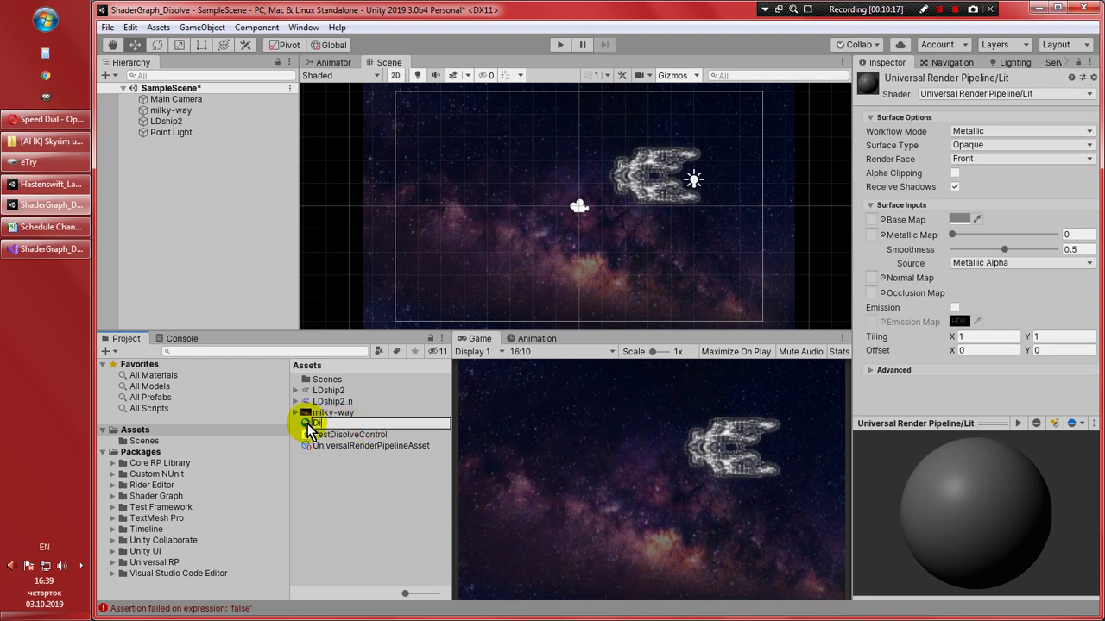
type("PBR_Dismat")
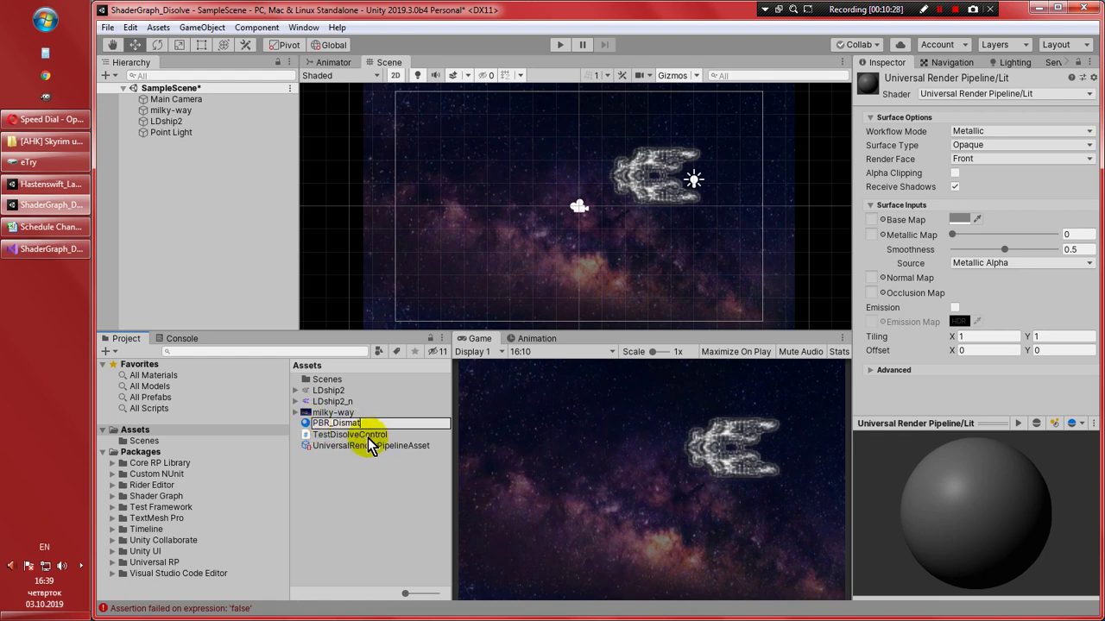
key("Return")
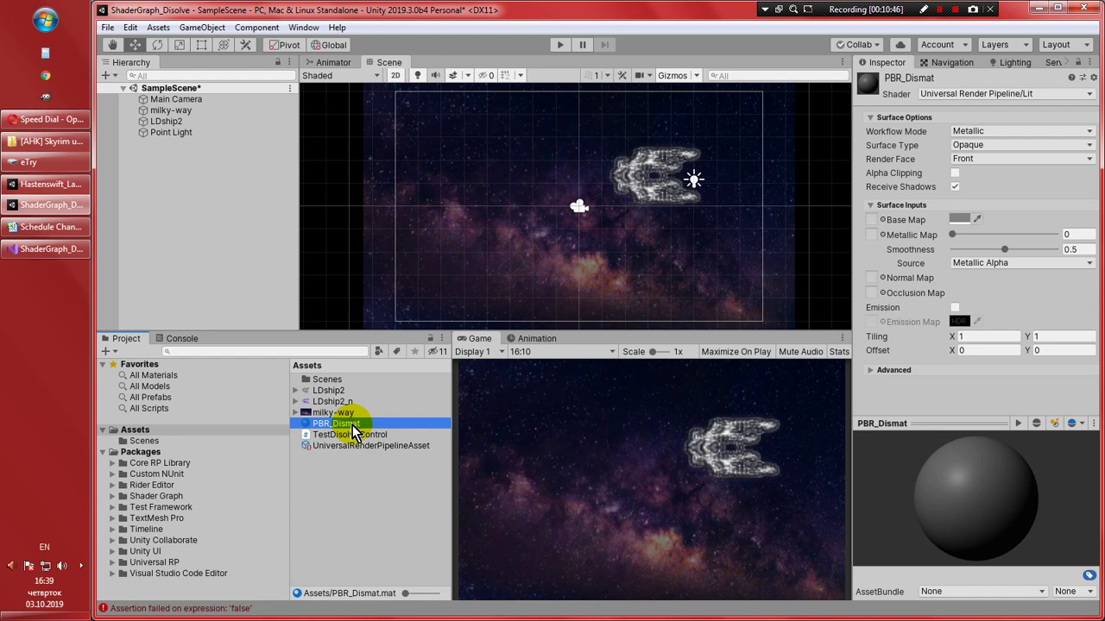
Assign the PBR_Dismat material to the LDship2 Sprite Renderer and expand the material's properties
left_click(193, 121)
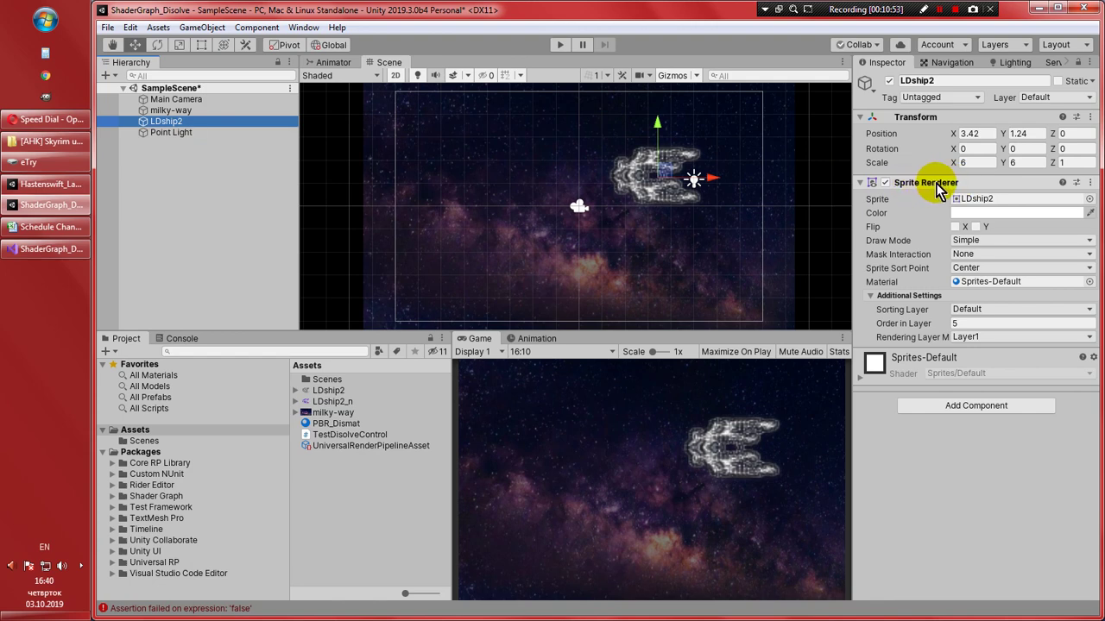
left_click(1090, 285)
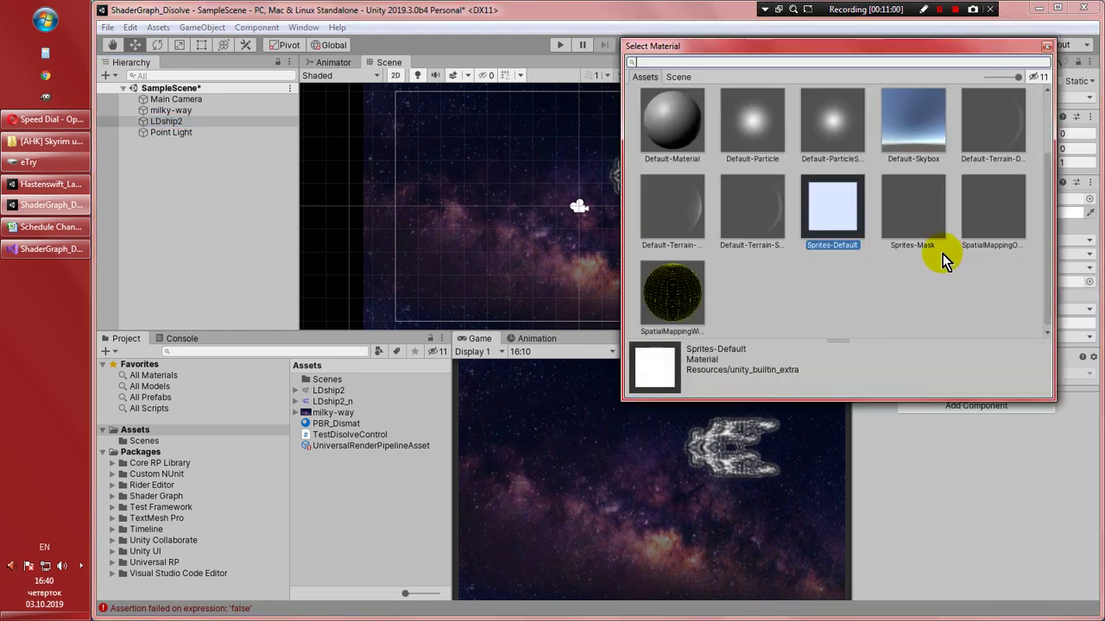
scroll(820, 246, "up", 2)
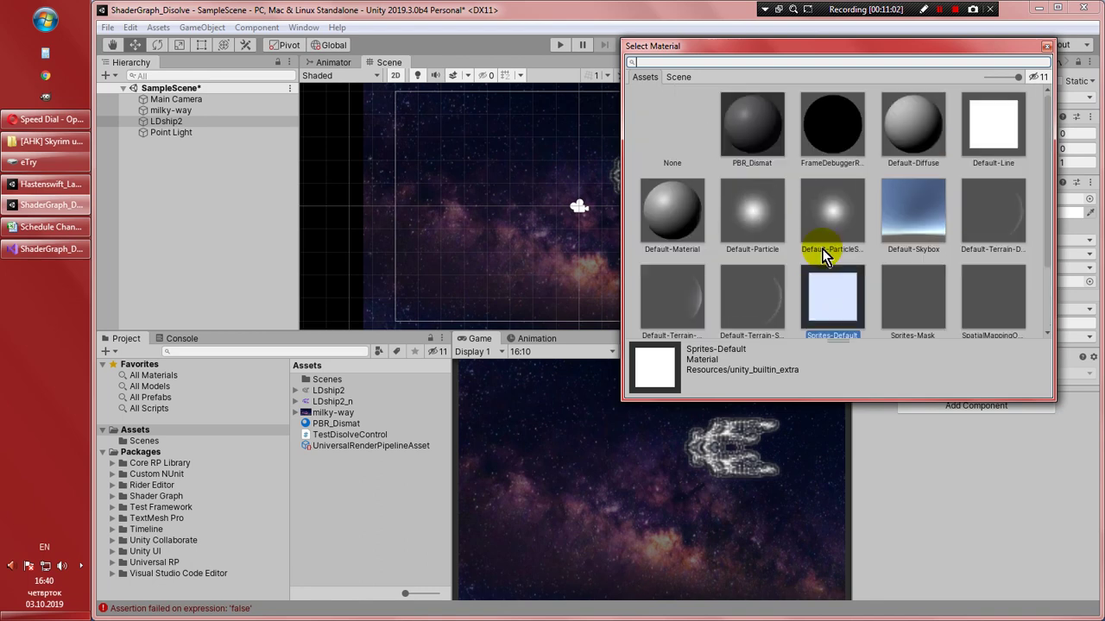
left_click(752, 132)
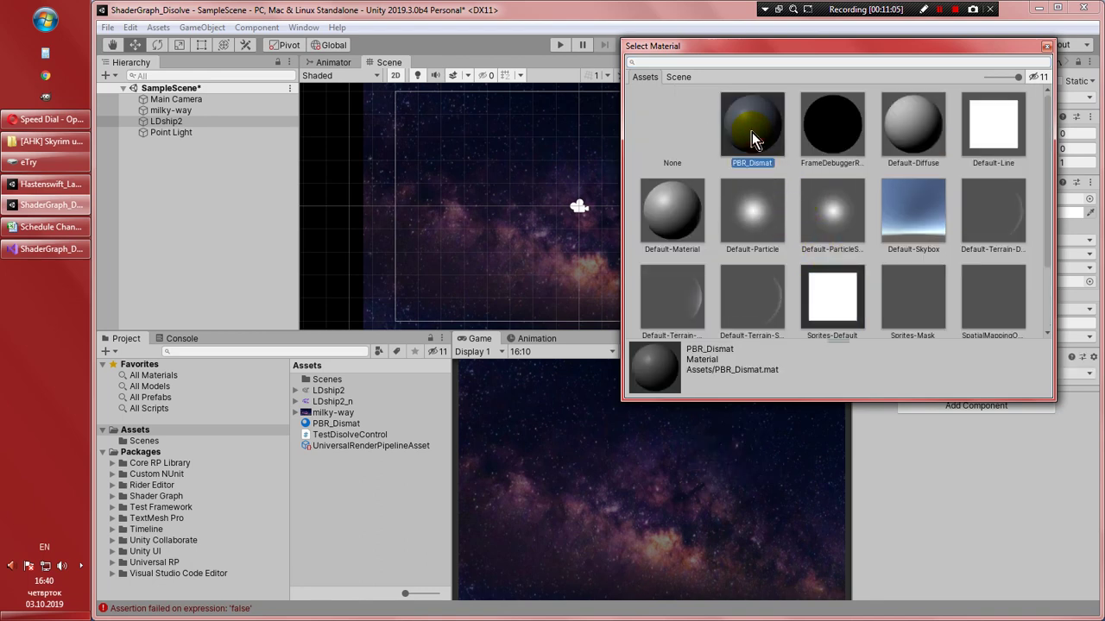
double_click(752, 132)
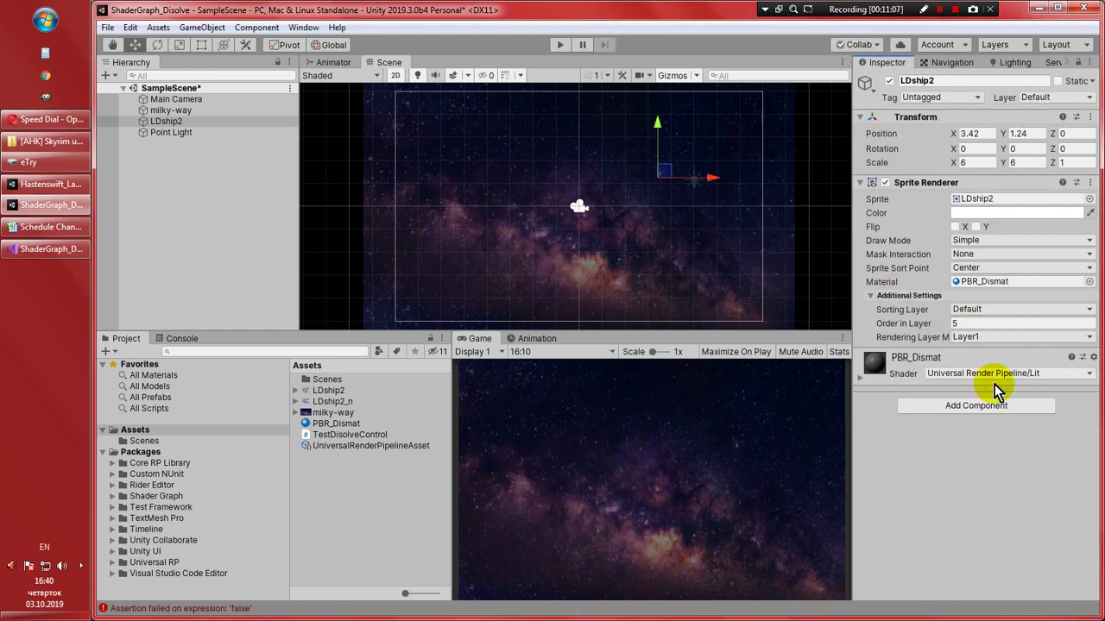
left_click(861, 378)
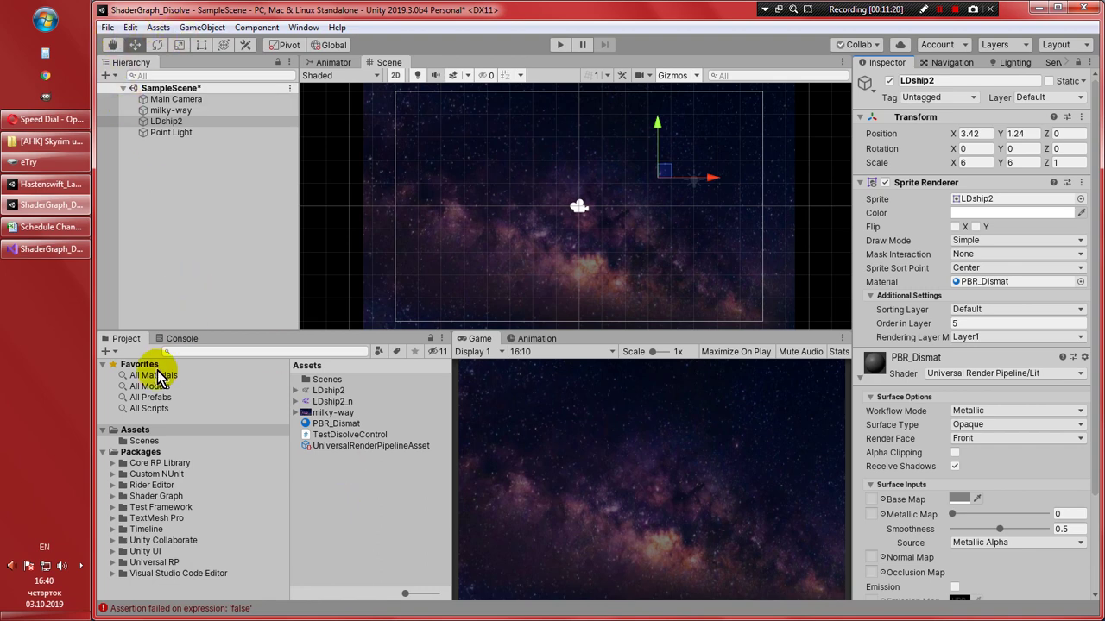
Create a PBR Graph shader in the Assets folder and name it PBR Shader Graph
left_click(106, 354)
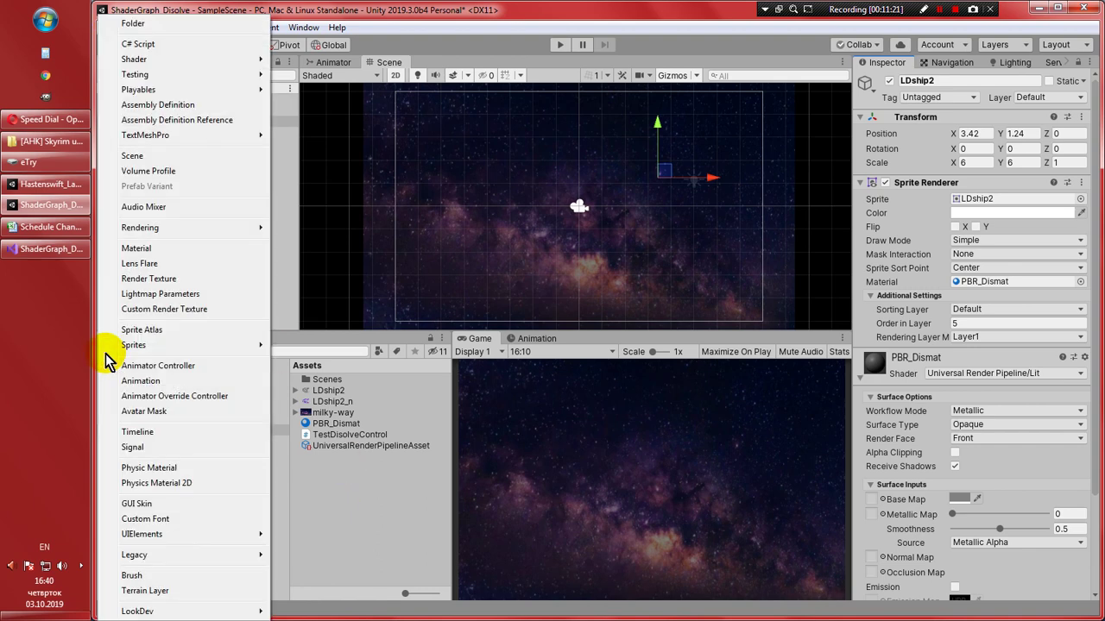
mouse_move(229, 61)
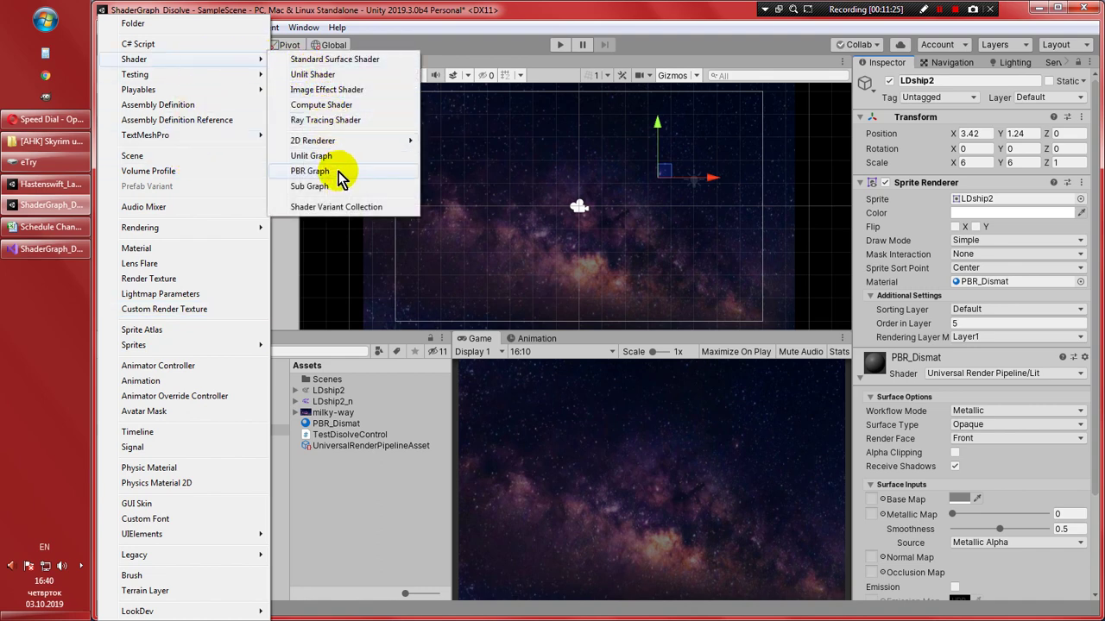
left_click(311, 171)
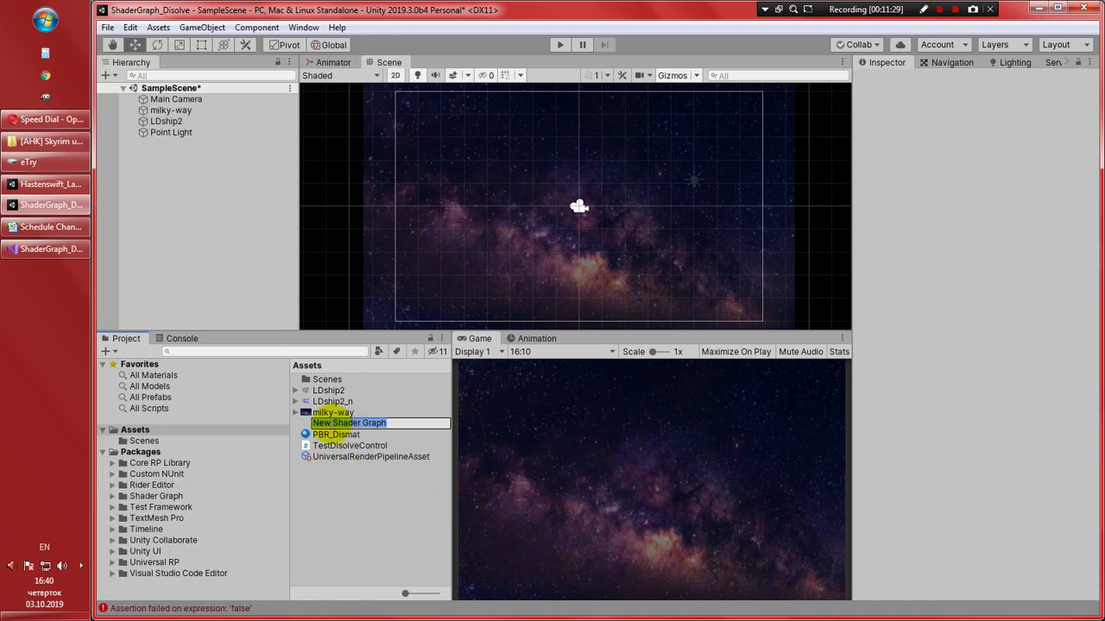
left_click(312, 423)
type("PBR")
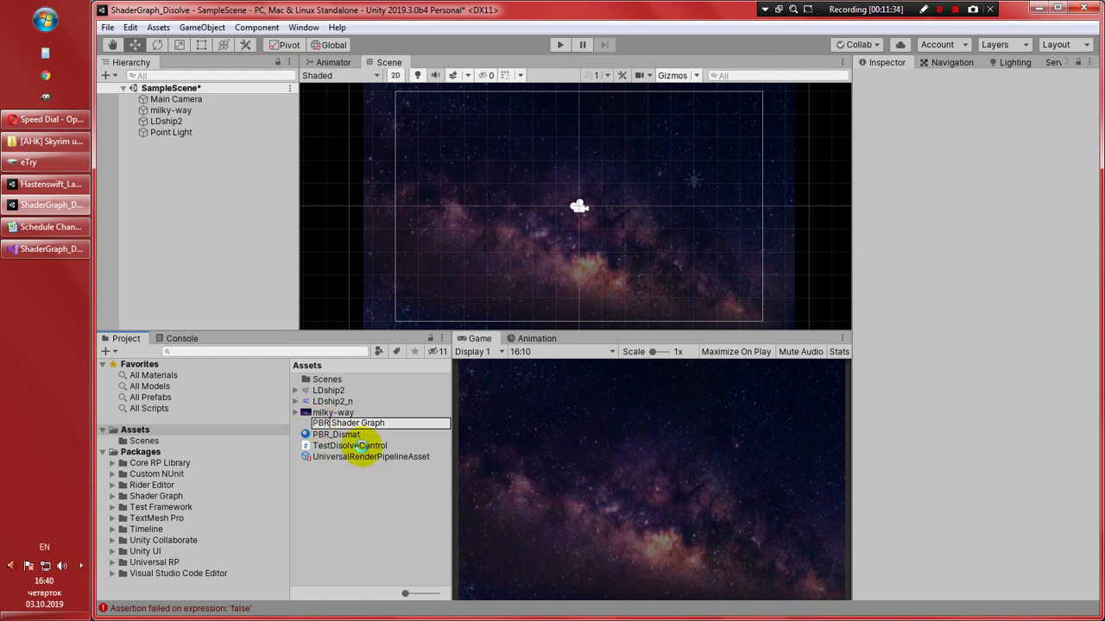
key("Return")
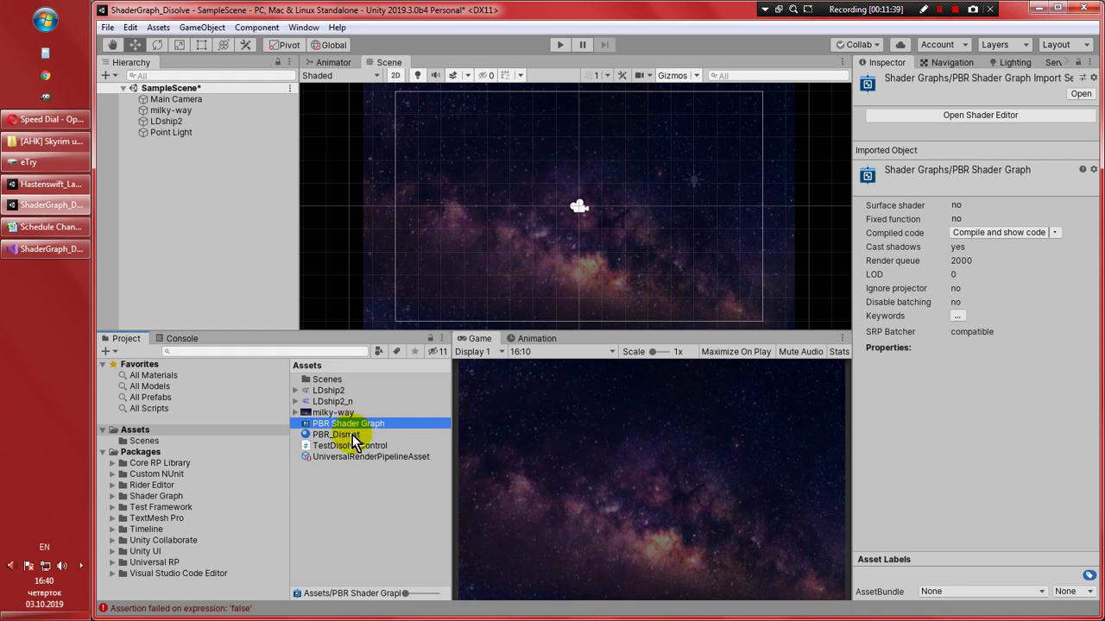
Set the PBR_Dismat material's shader to PBR Shader Graph from the Shader Graphs group
left_click(337, 435)
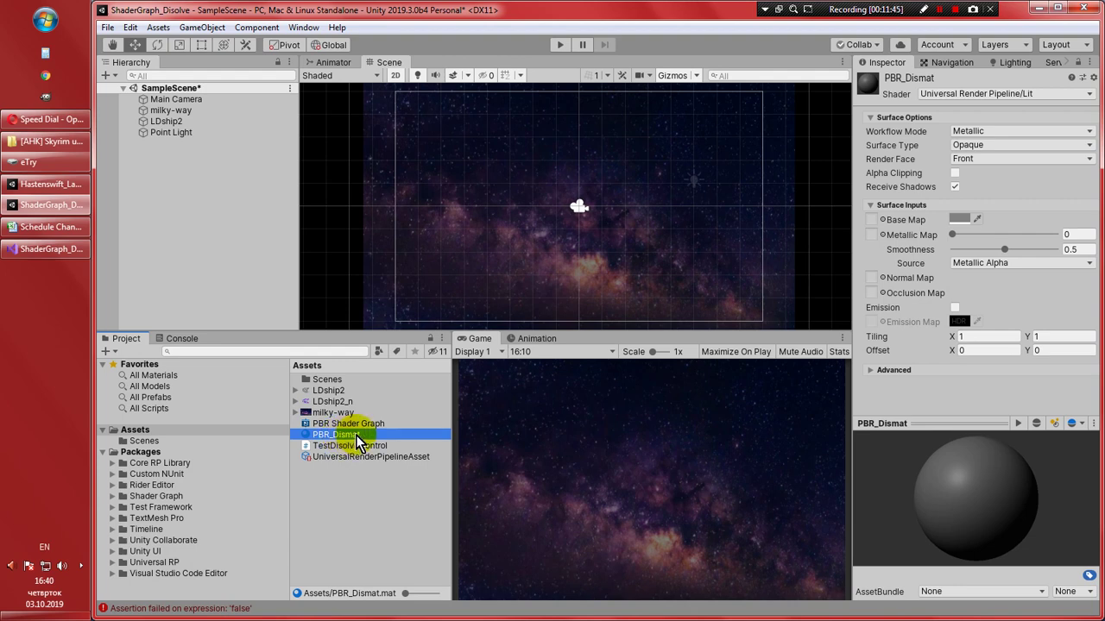
left_click(953, 99)
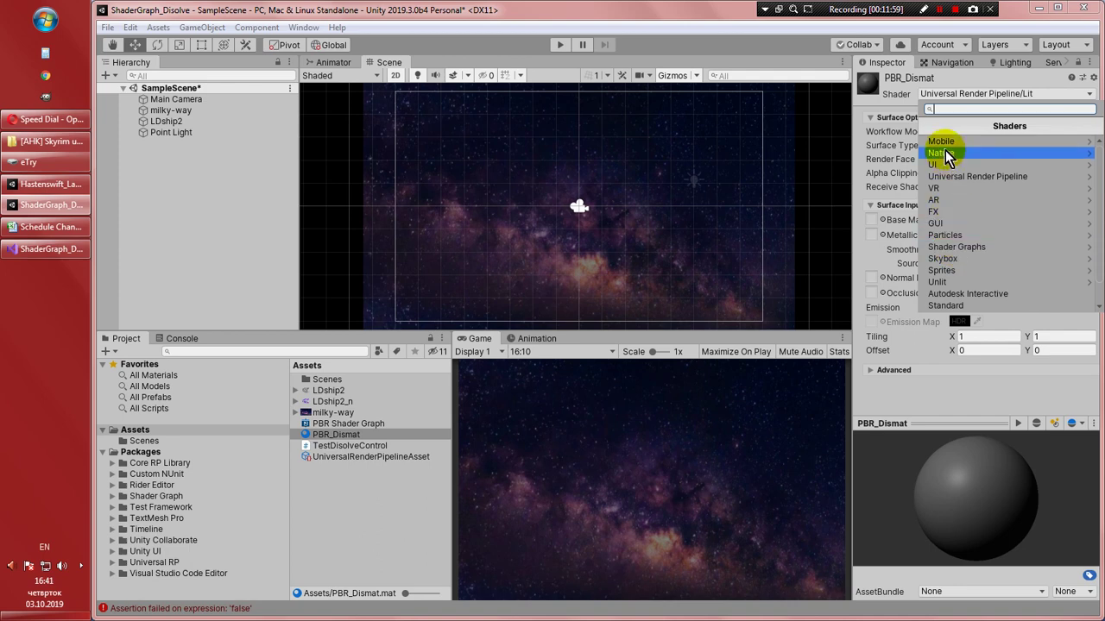
left_click(953, 249)
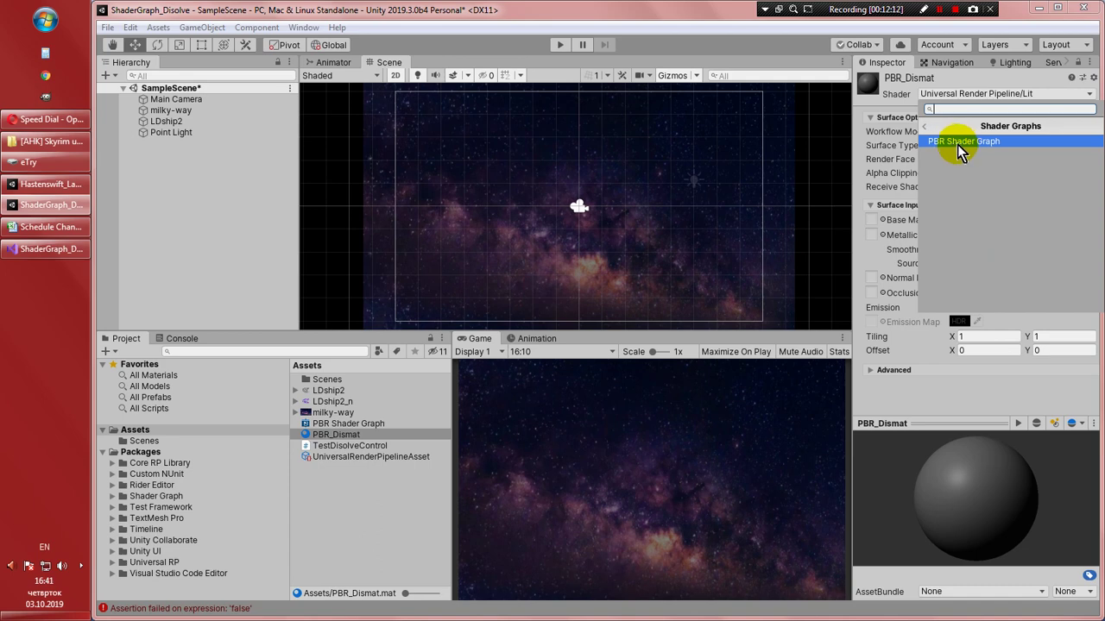
left_click(960, 143)
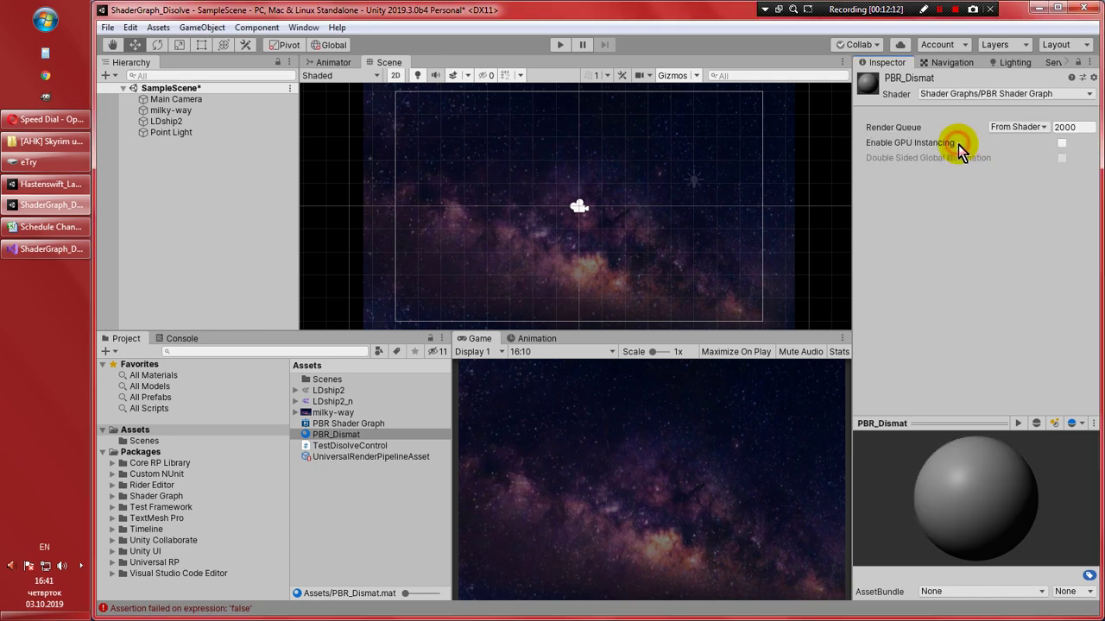
Open PBR Shader Graph in the shader editor and shrink the sphere in its main preview
left_click(359, 425)
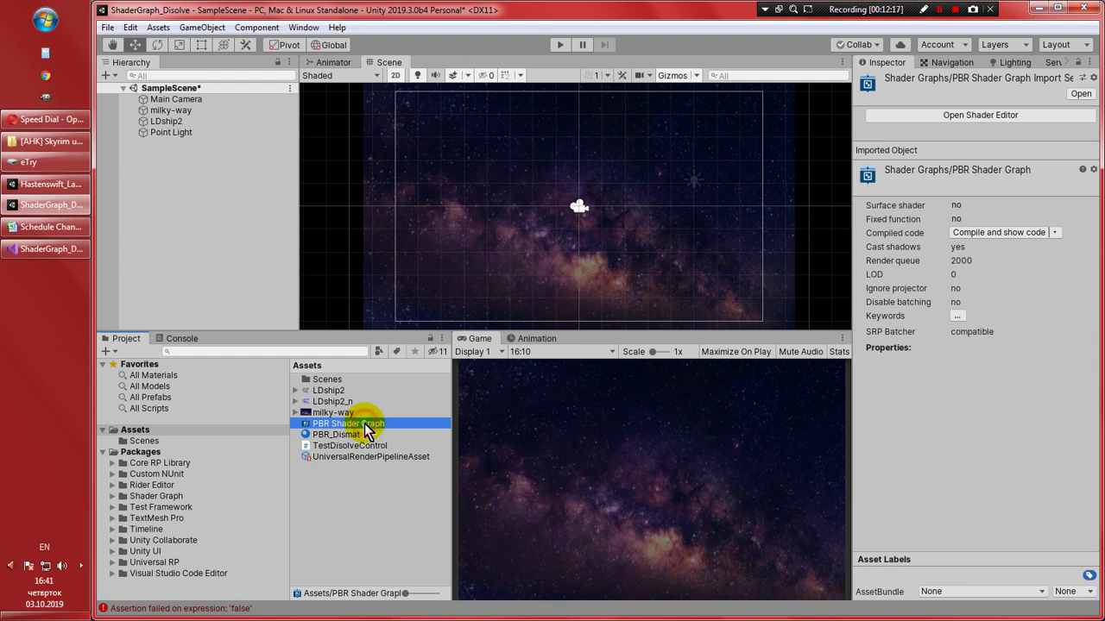
double_click(364, 424)
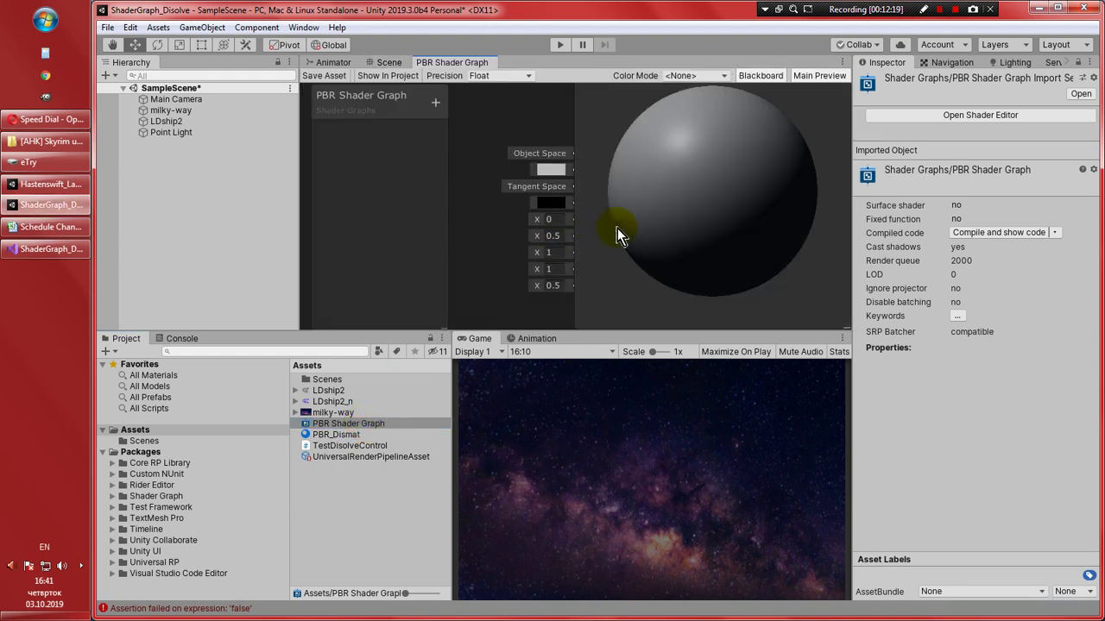
scroll(682, 223, "down", 3)
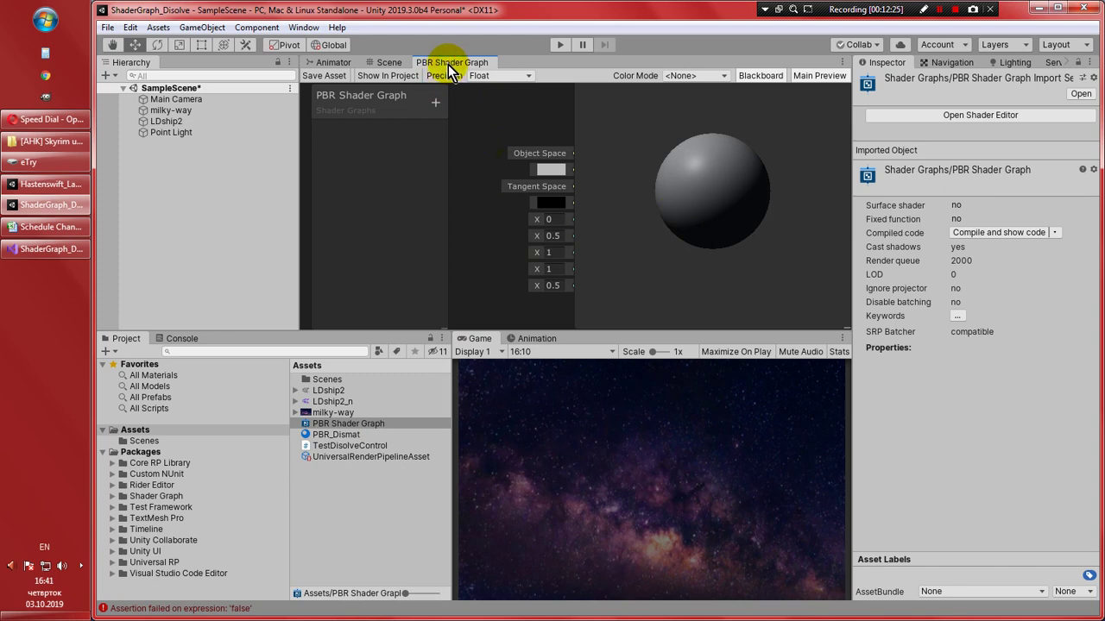
Undock the shader graph editor into a large floating window and move the Main Preview inward from the window's corner
left_click_drag(448, 65, 491, 218)
left_click_drag(765, 375, 1057, 581)
left_click_drag(348, 95, 249, 42)
left_click_drag(962, 525, 1056, 595)
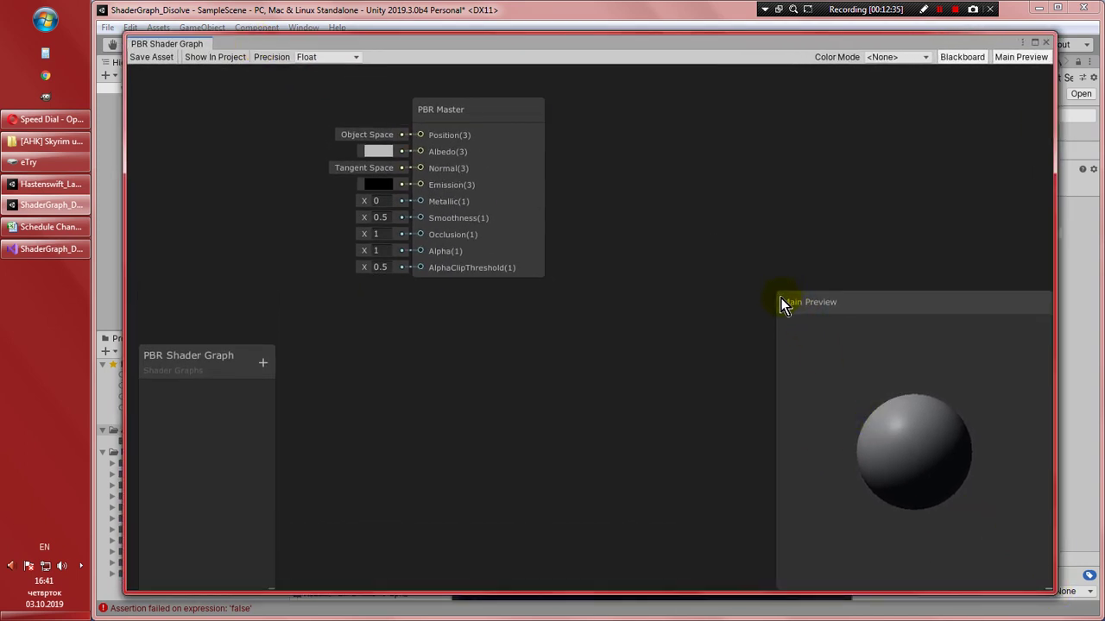
left_click_drag(822, 311, 750, 266)
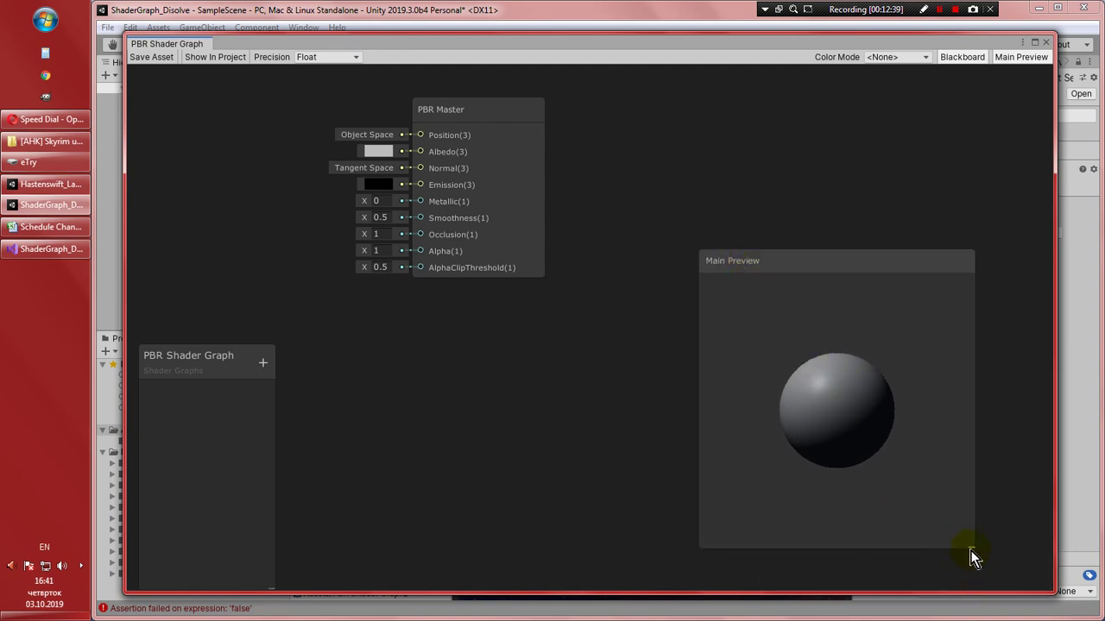
Shrink the Main Preview and tuck it into a corner, and reposition and lengthen the blackboard along the opposite side of the graph
left_click_drag(969, 547, 842, 387)
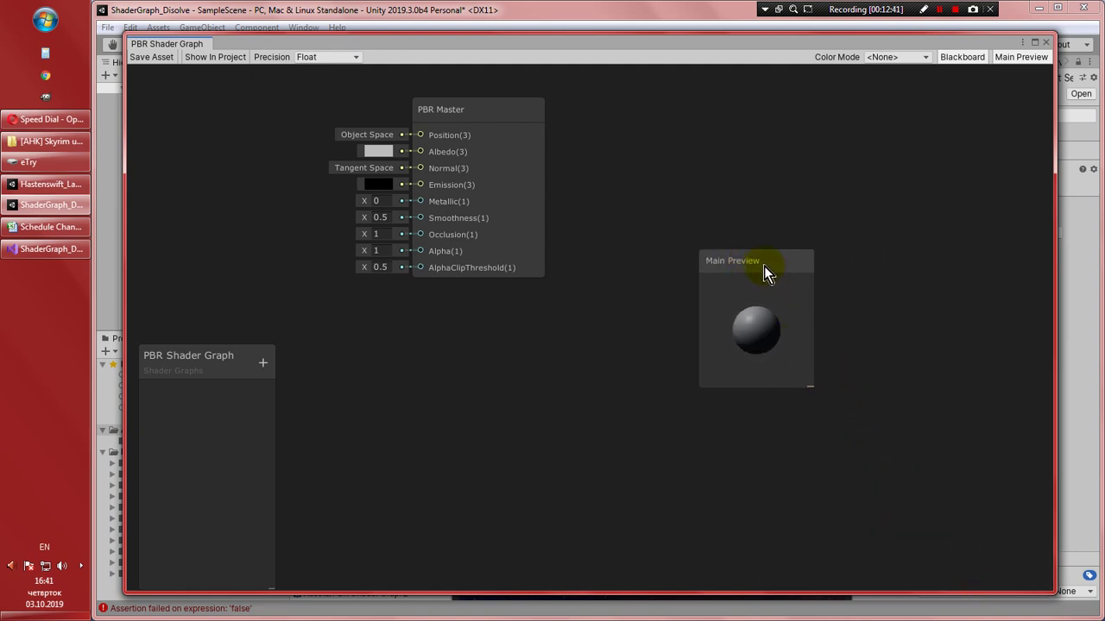
left_click_drag(763, 265, 986, 458)
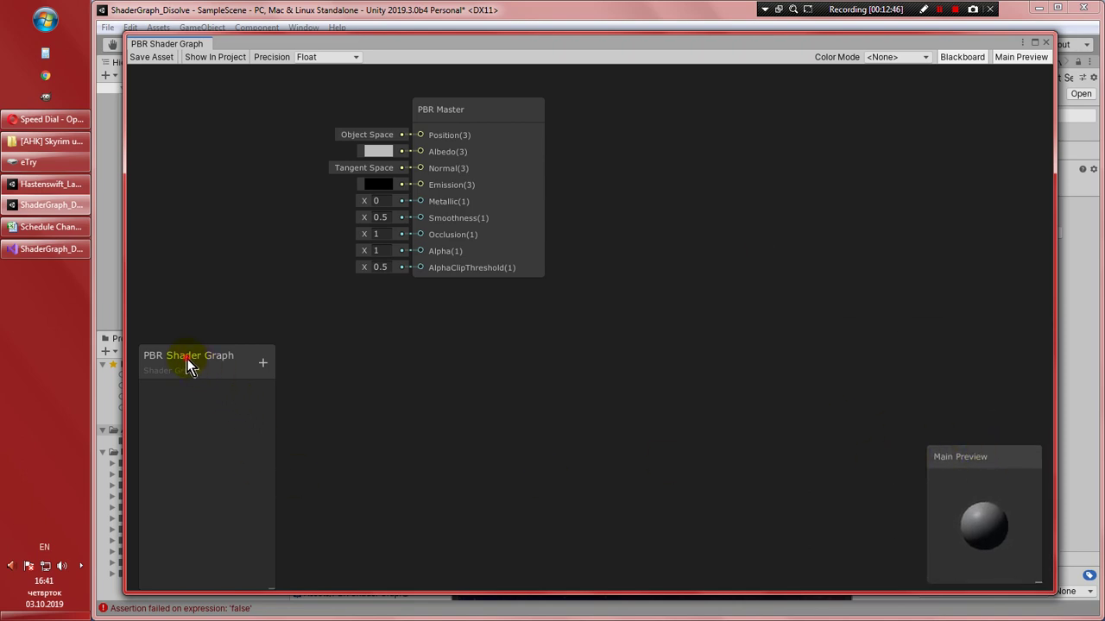
left_click_drag(188, 364, 187, 83)
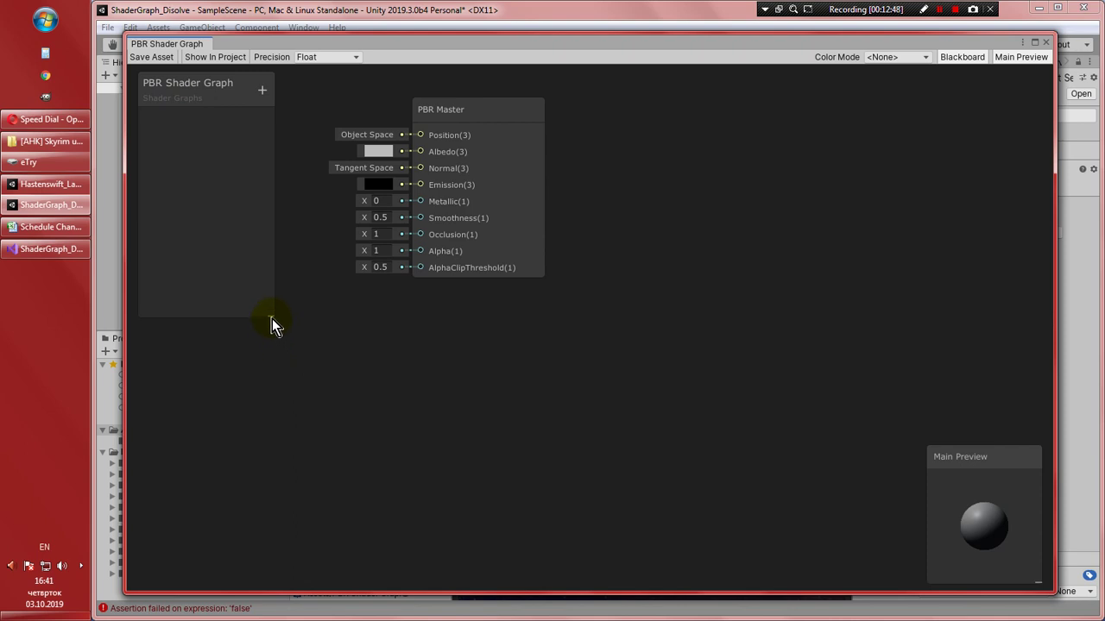
left_click_drag(272, 318, 282, 492)
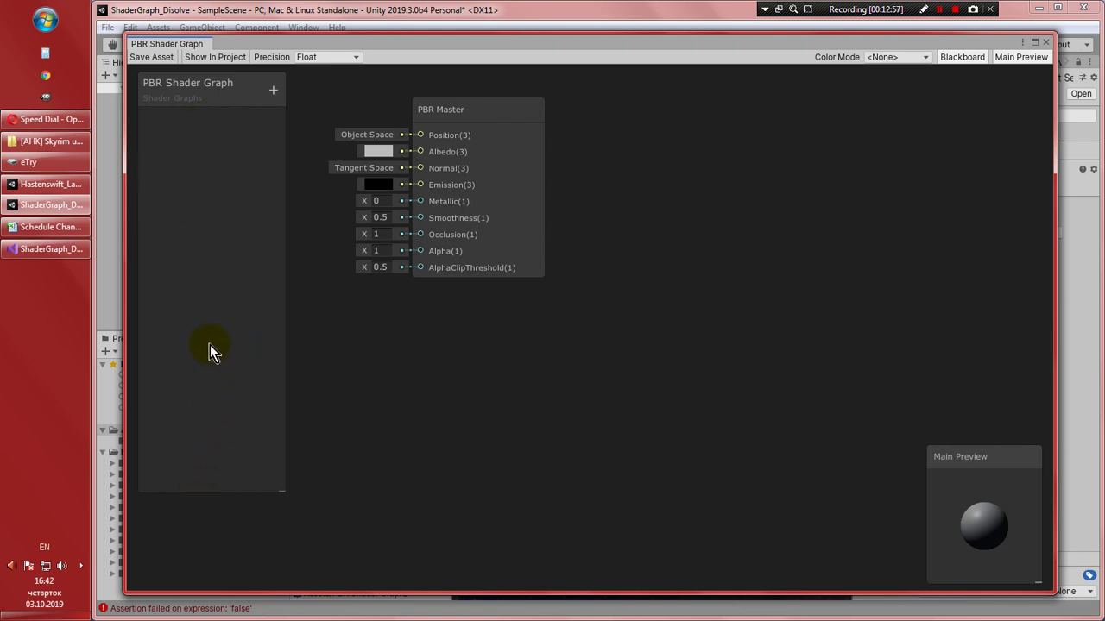
Move the PBR Master node away from the blackboard and set its Surface type to Transparent
left_click_drag(456, 110, 777, 199)
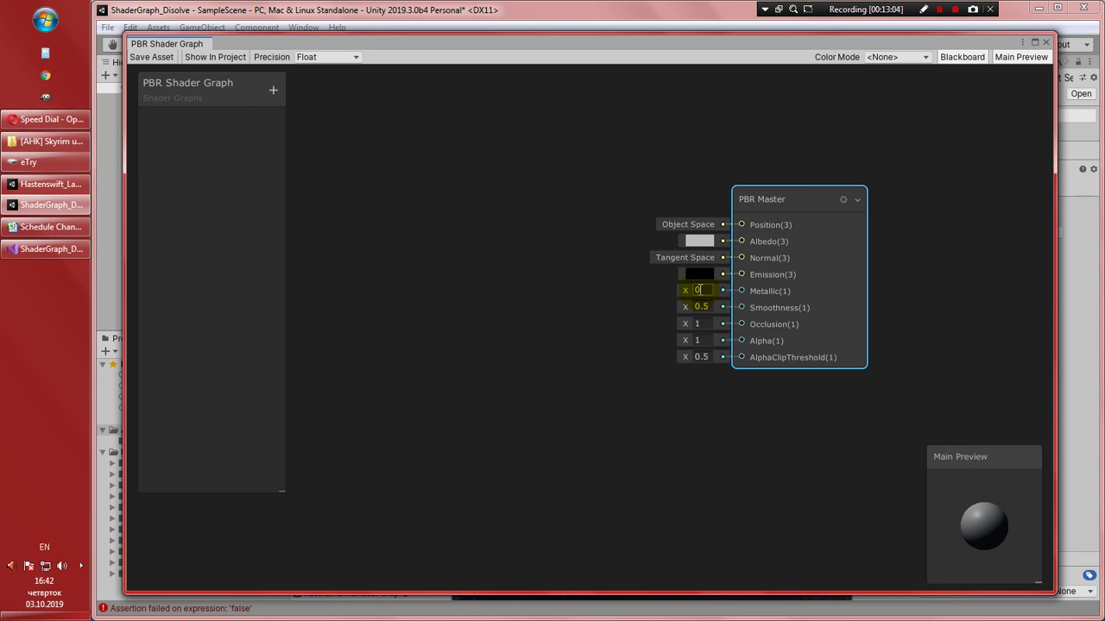
left_click(704, 306)
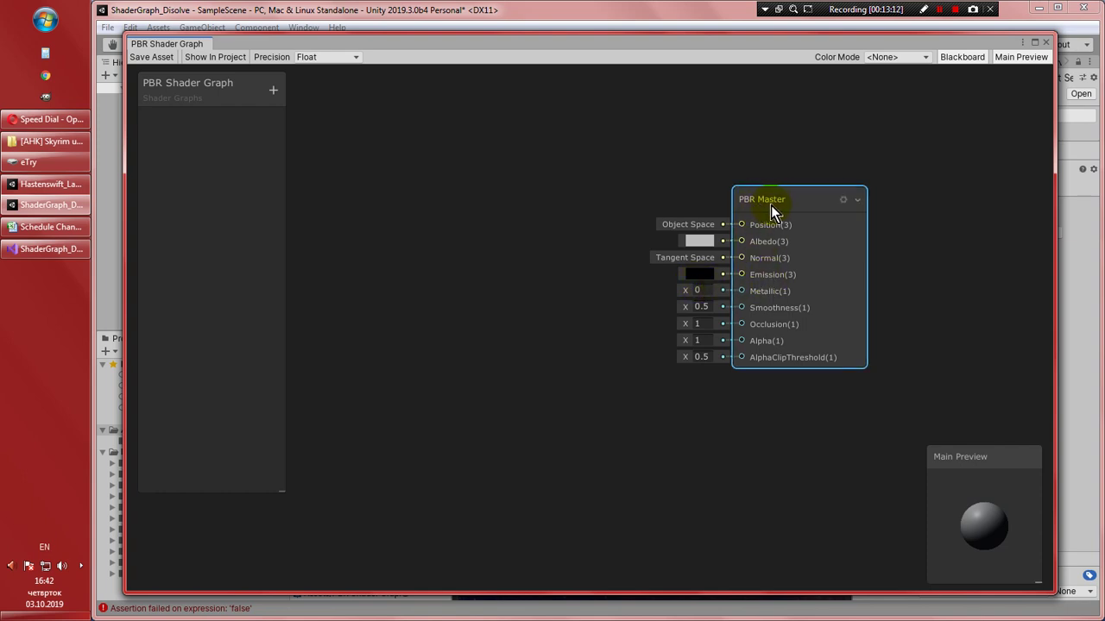
left_click(843, 200)
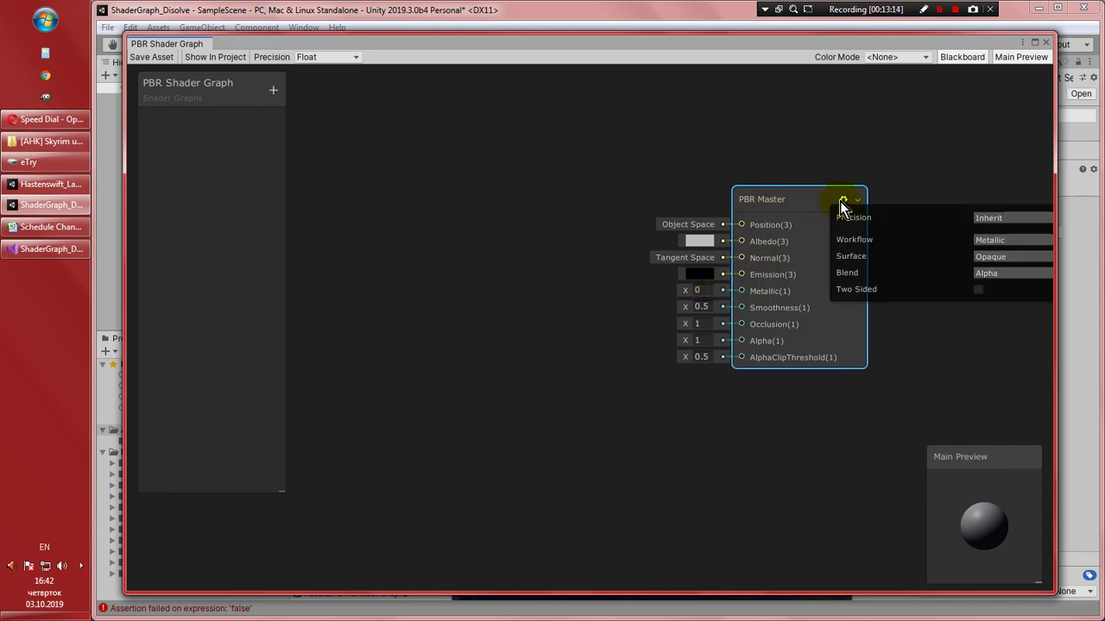
left_click_drag(804, 197, 680, 201)
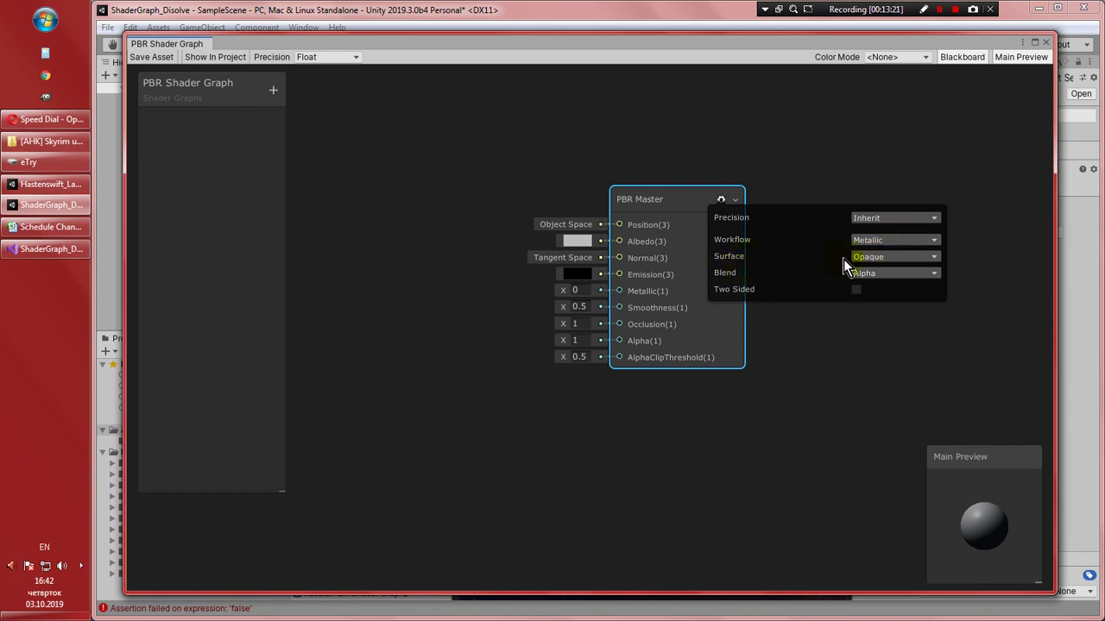
left_click(897, 257)
left_click(896, 288)
left_click(883, 275)
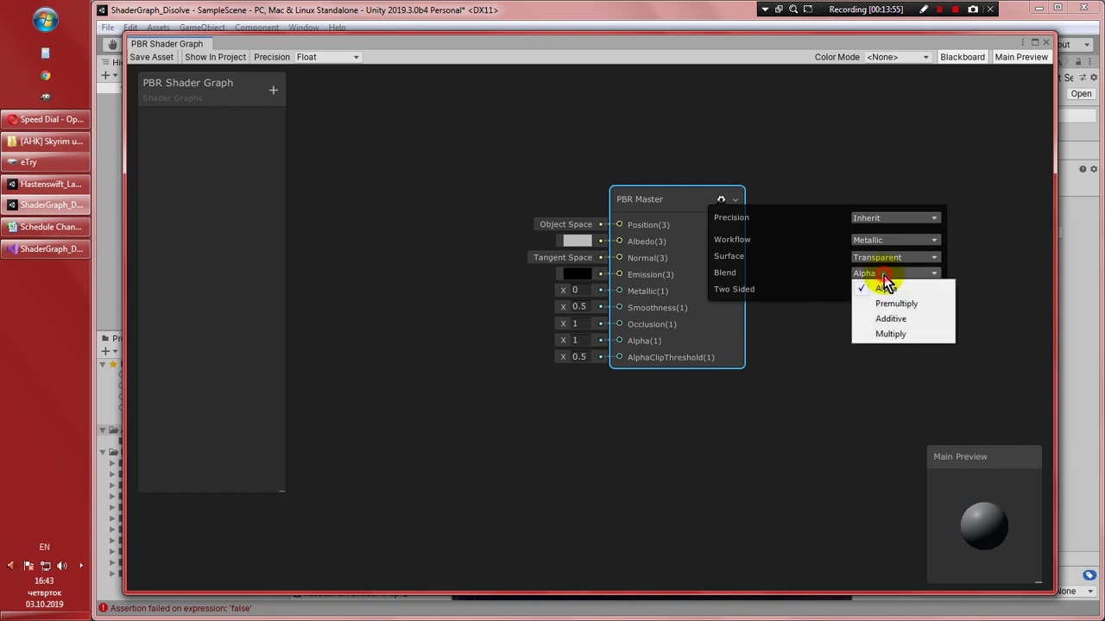
left_click(822, 379)
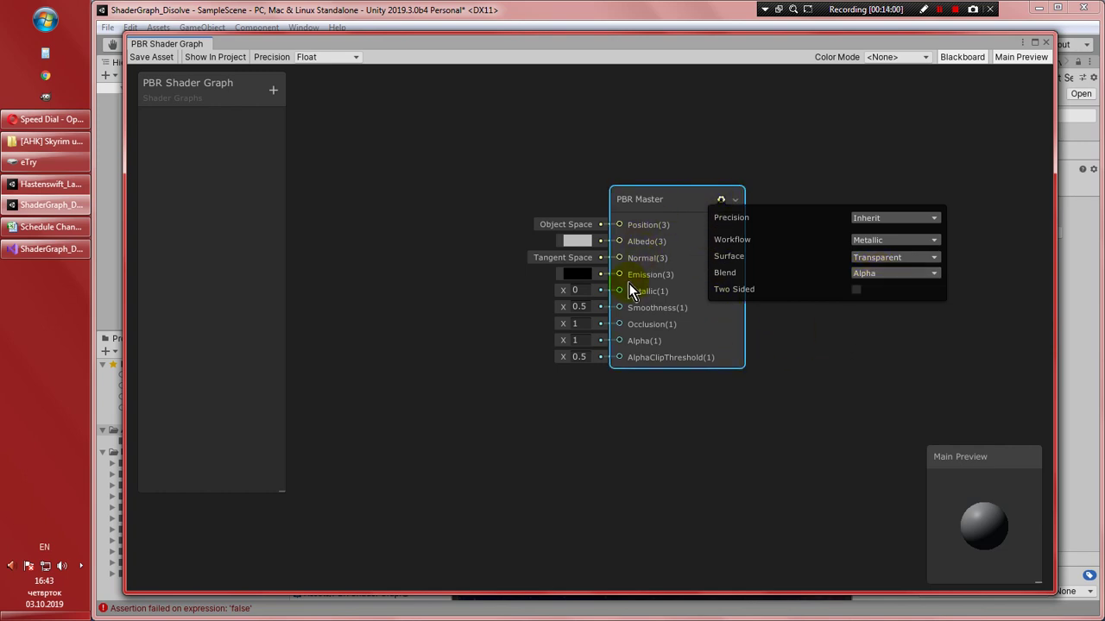
Set the PBR Master node's Emission color to dark gray 1B1B1B and its Metallic value to 0.3
left_click(580, 276)
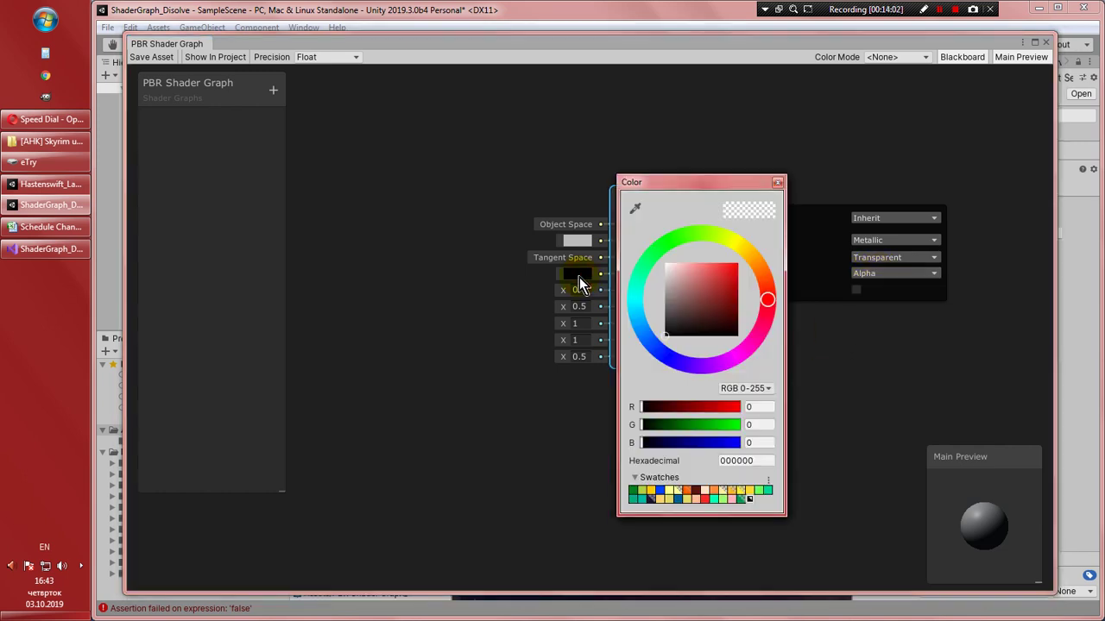
left_click_drag(669, 324, 657, 328)
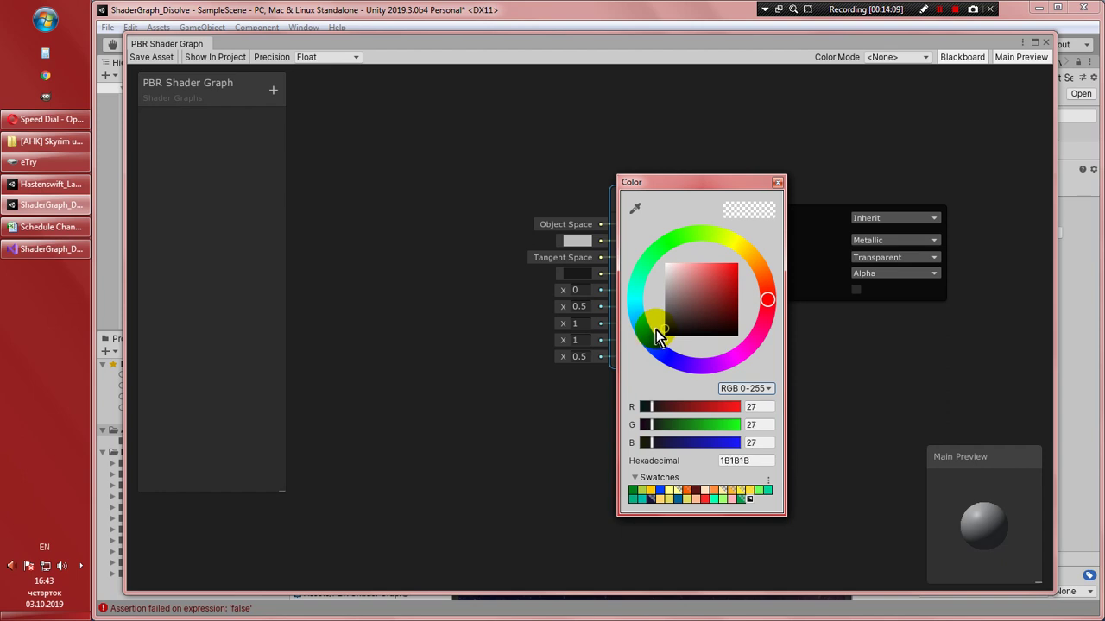
left_click(583, 291)
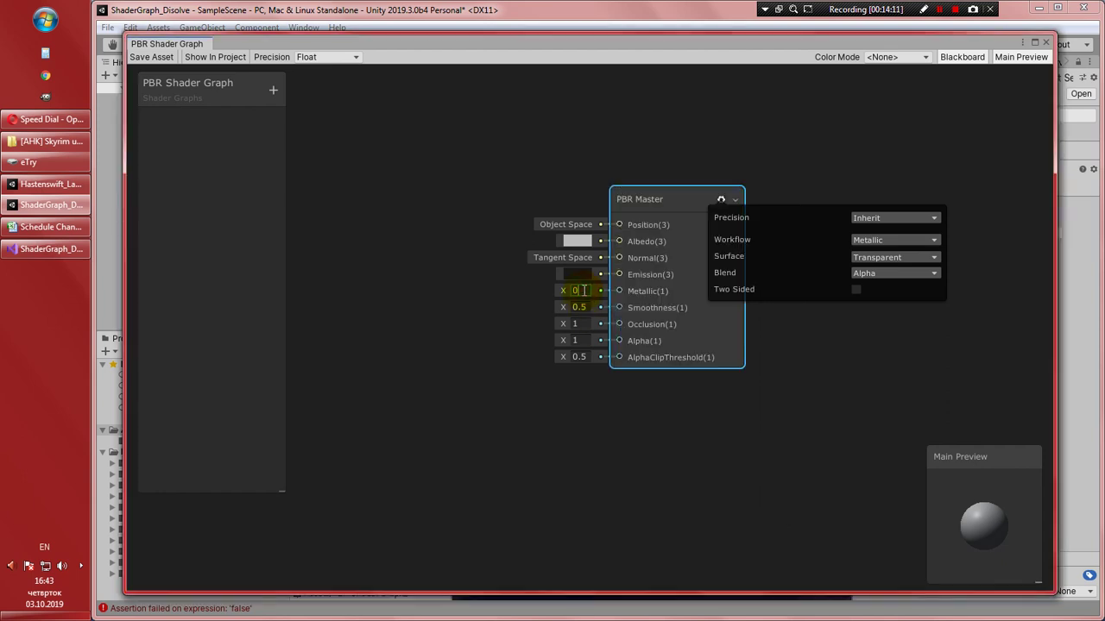
type(".3")
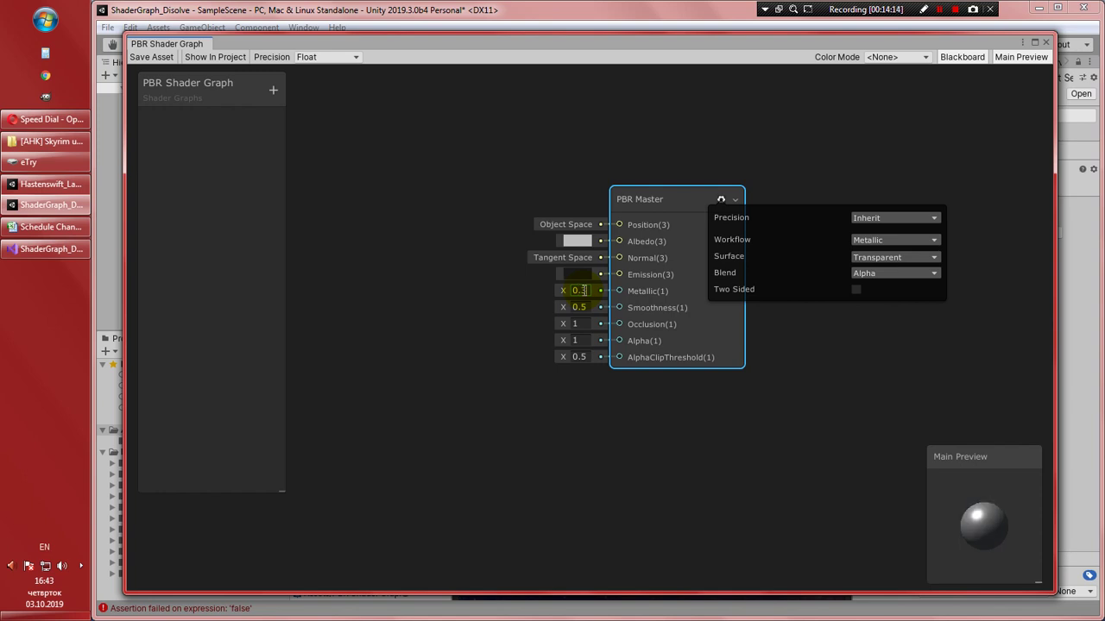
left_click(585, 308)
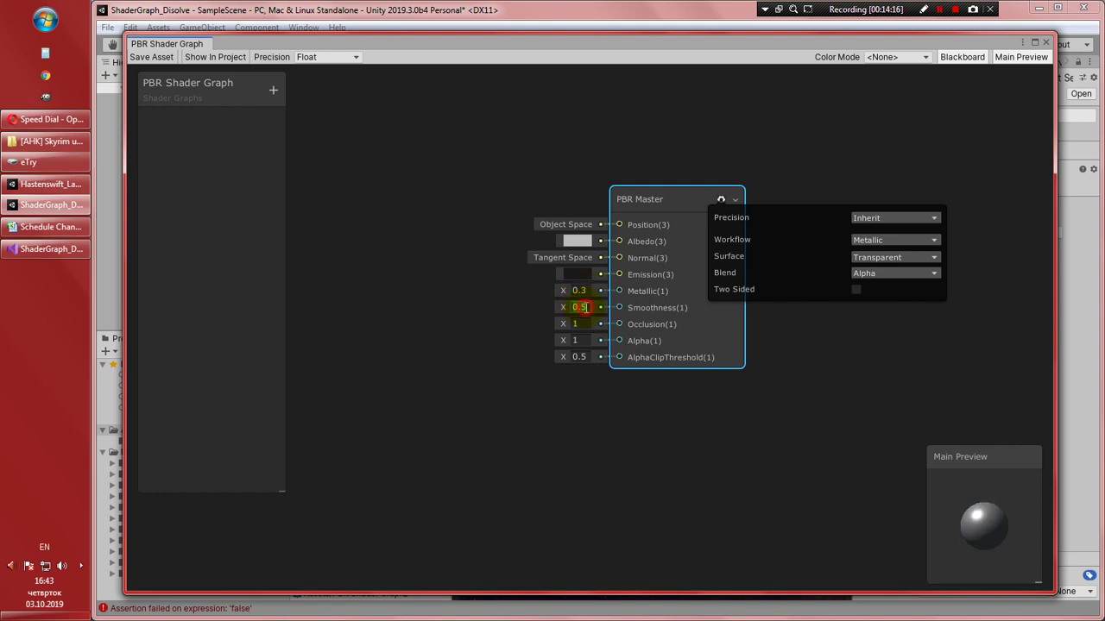
double_click(586, 307)
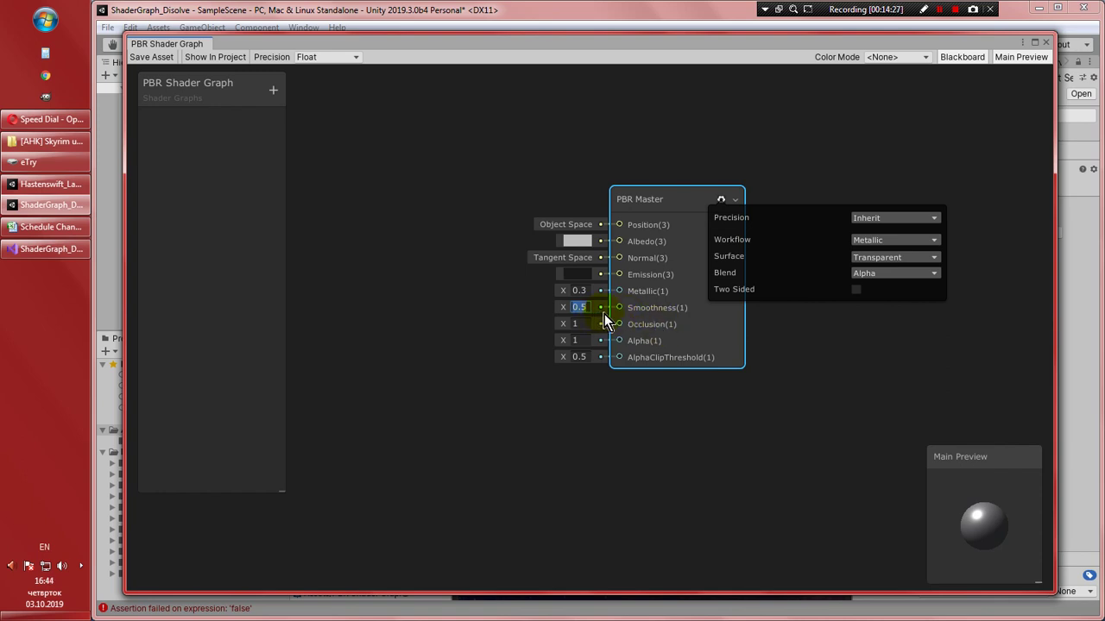
Try an Occlusion value of 0 on the PBR Master node and restore it to 1
left_click(584, 322)
left_click(583, 323)
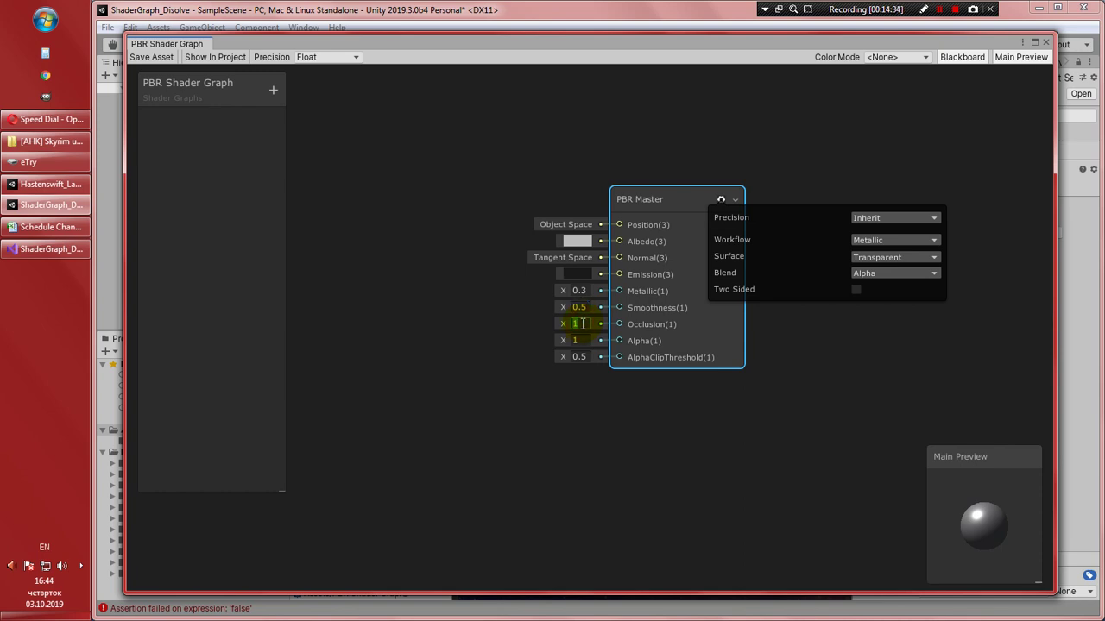
type("0")
left_click(582, 324)
key("BackSpace")
type("1")
Move the PBR Master node farther from the blackboard and add a Texture2D property named Main Texture
left_click(725, 200)
left_click_drag(670, 198, 834, 225)
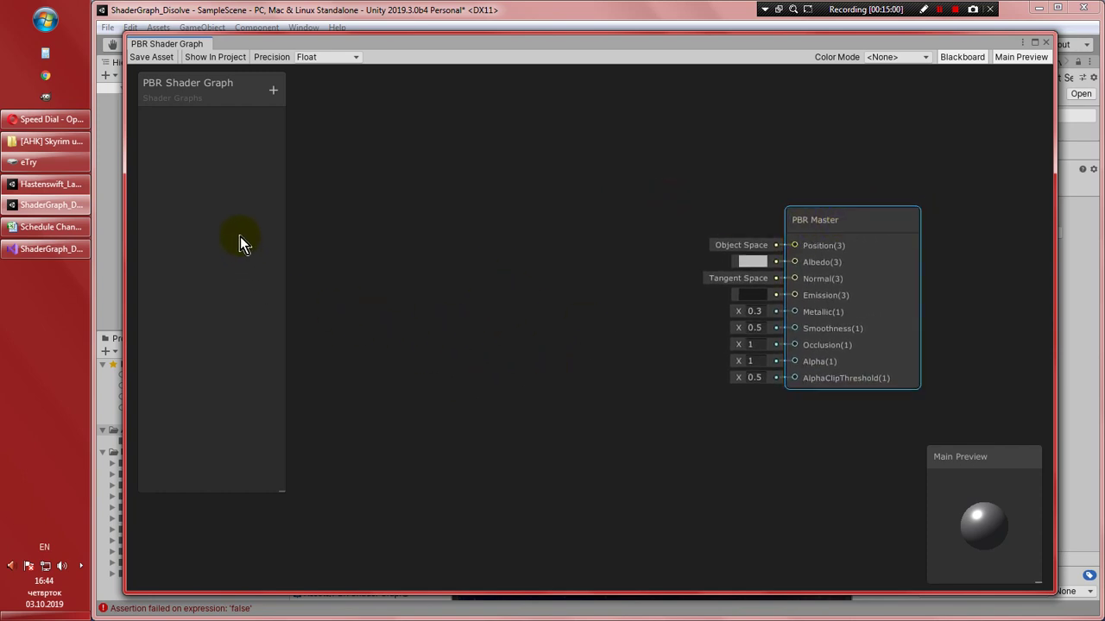
left_click(273, 92)
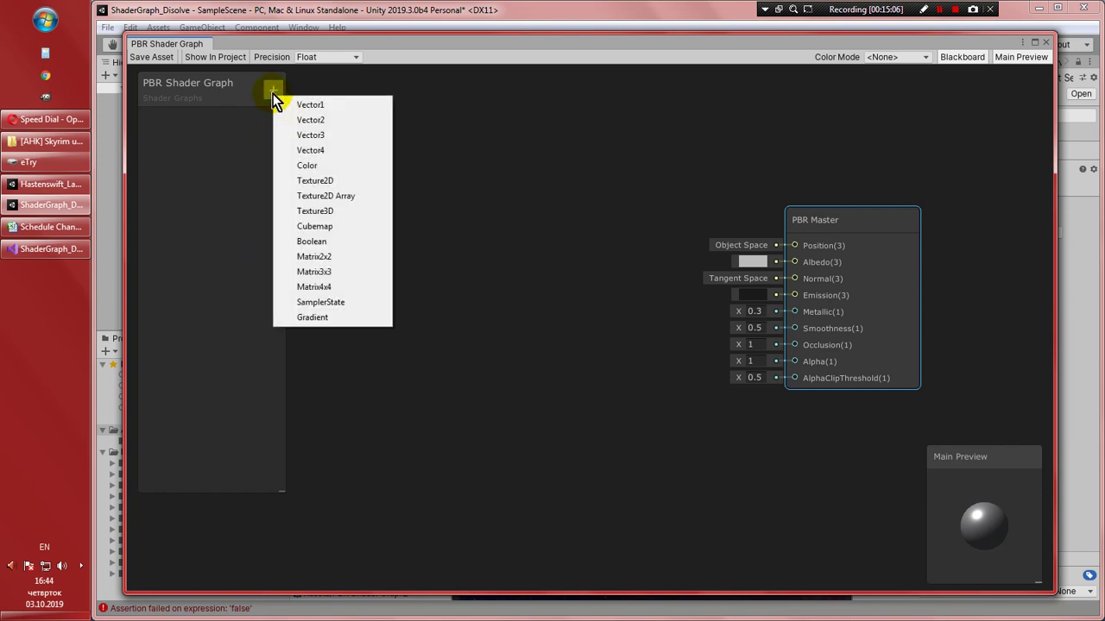
left_click(316, 183)
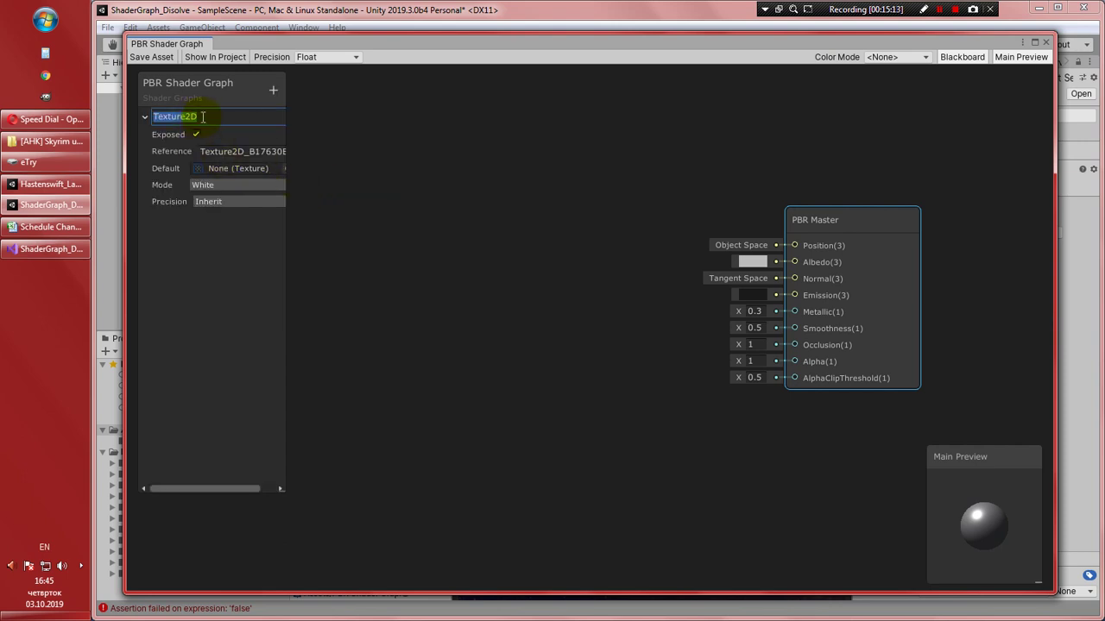
left_click(205, 117)
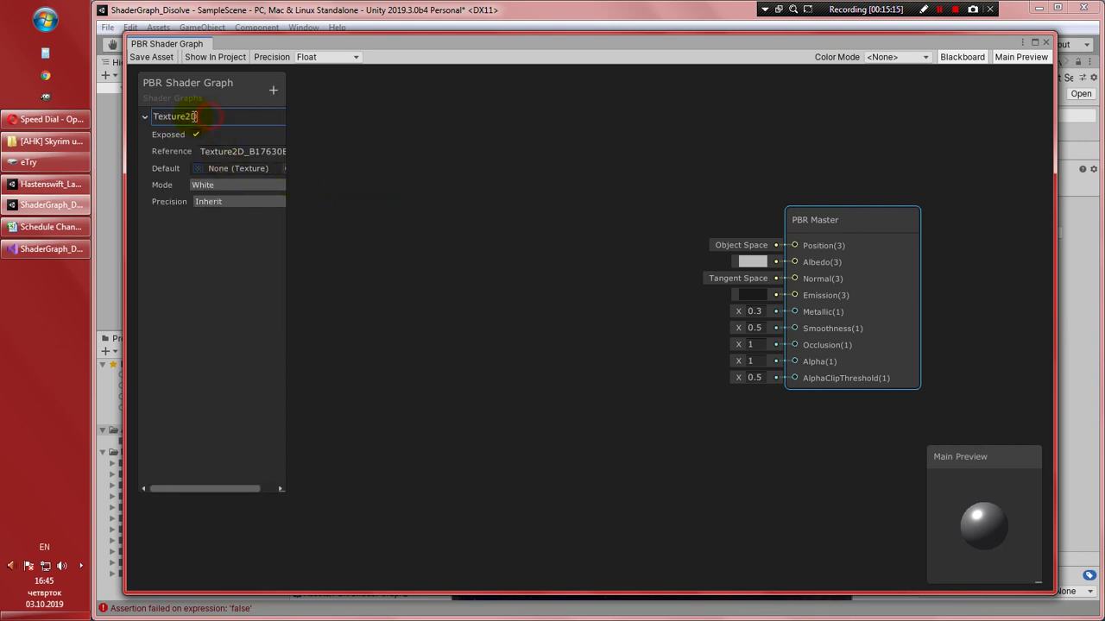
key("BackSpace")
key("BackSpace")
left_click(155, 117)
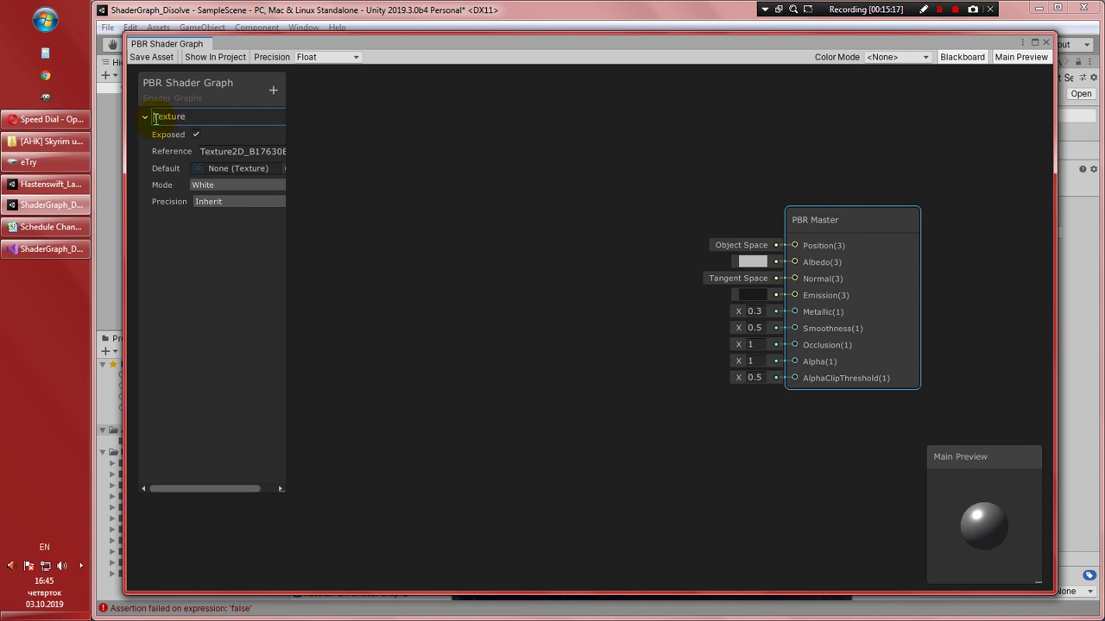
type("Main")
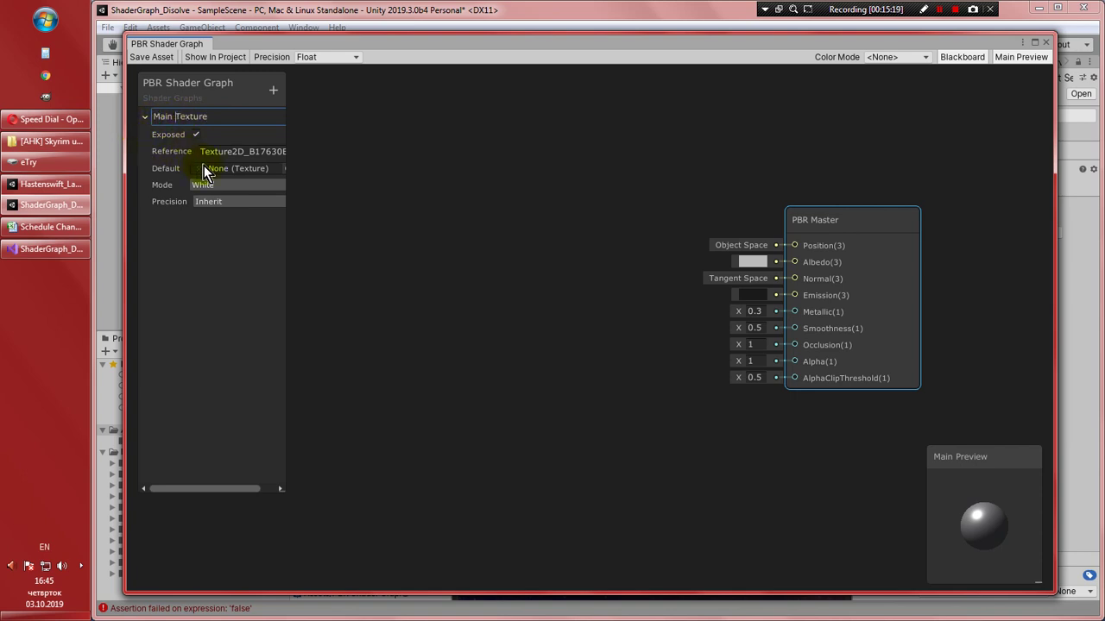
Set the Main Texture property's reference name to _MainTex
left_click(233, 152)
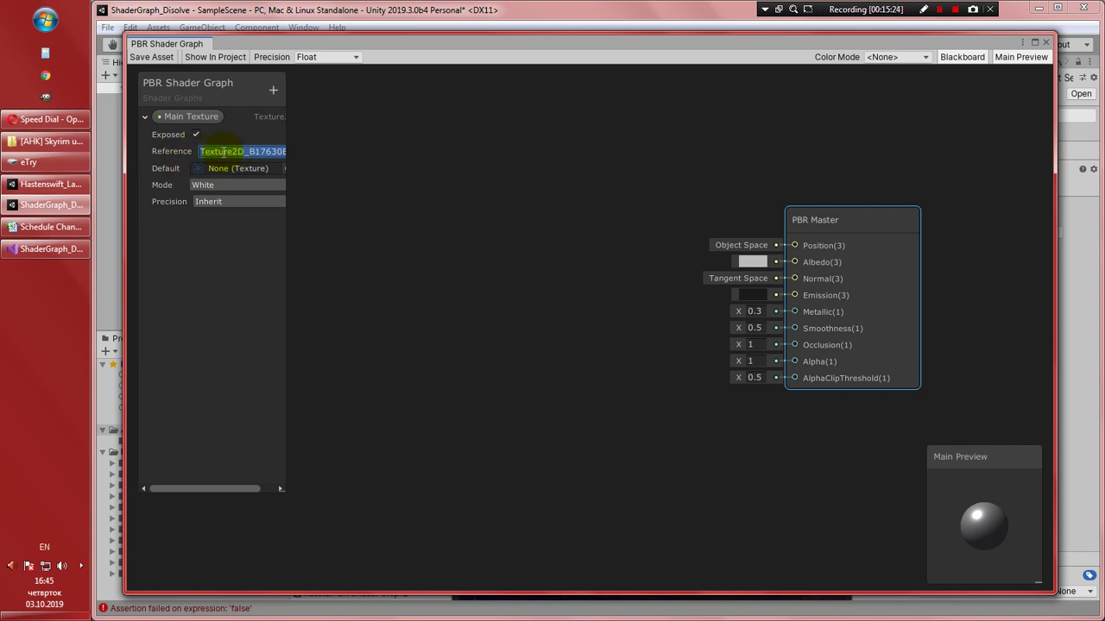
key("BackSpace")
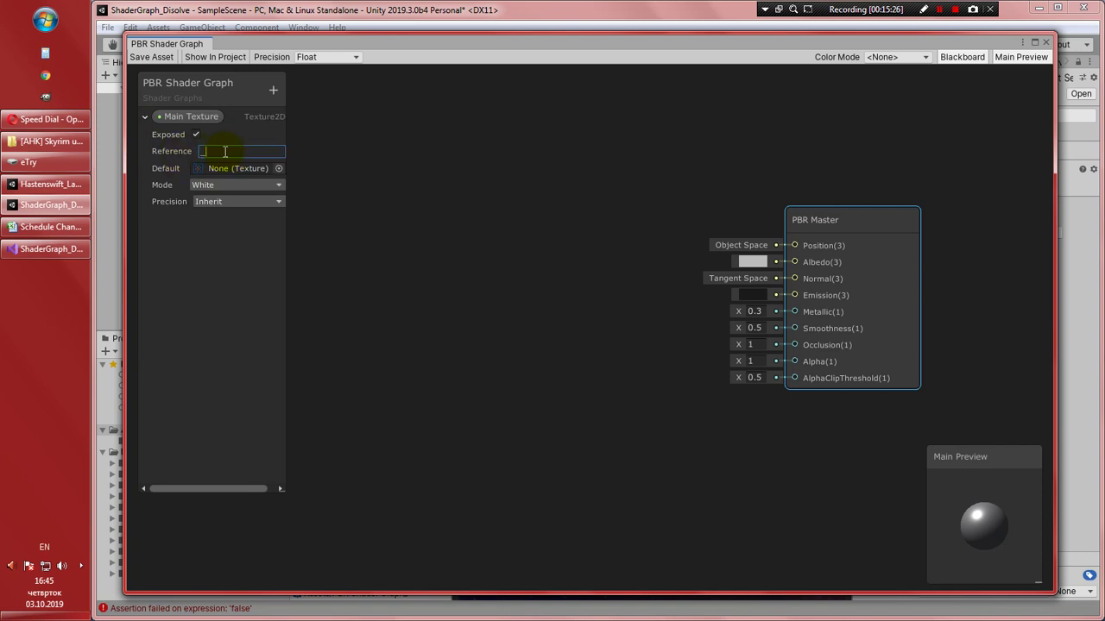
type("_MainTex")
Try LDship2 as the Main Texture property's default texture and reset the default to None
left_click(278, 168)
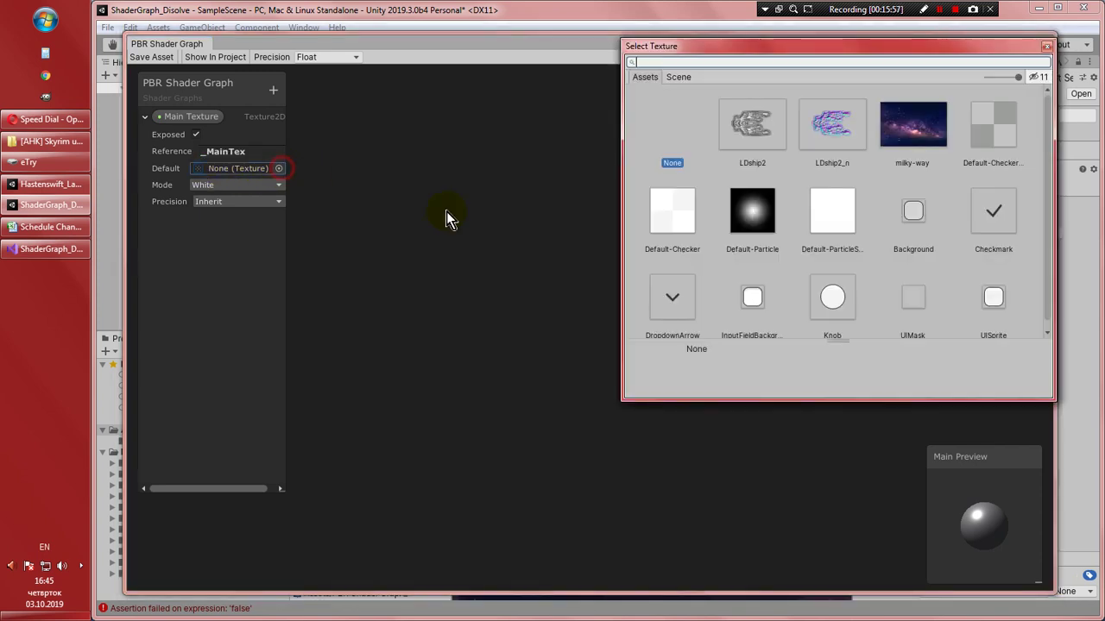
left_click(752, 125)
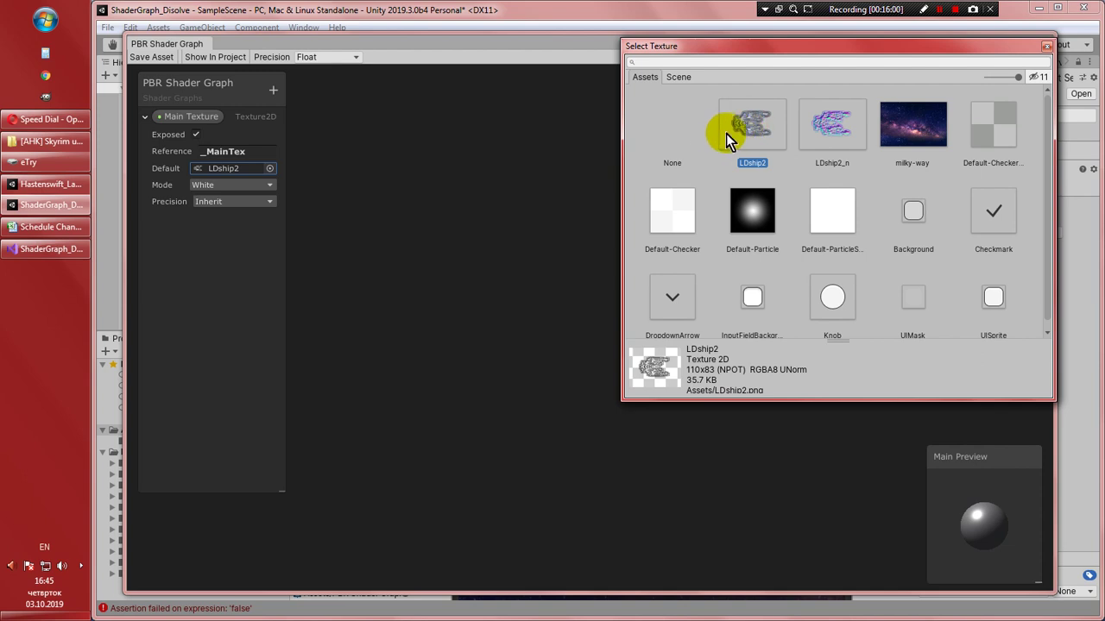
left_click(1045, 47)
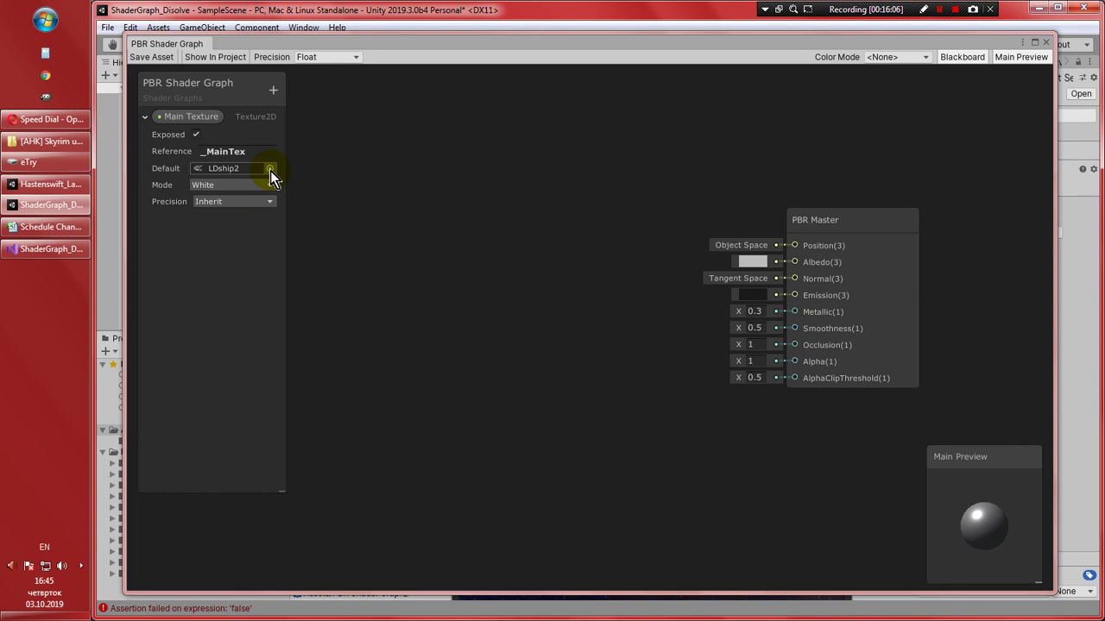
left_click(270, 169)
left_click(675, 124)
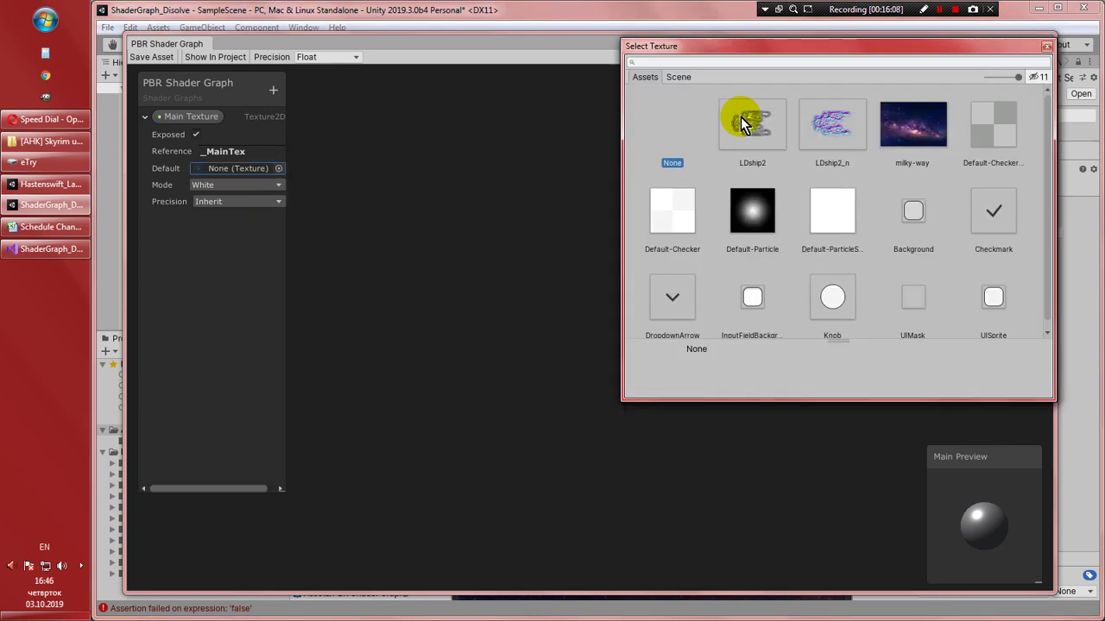
left_click(1048, 47)
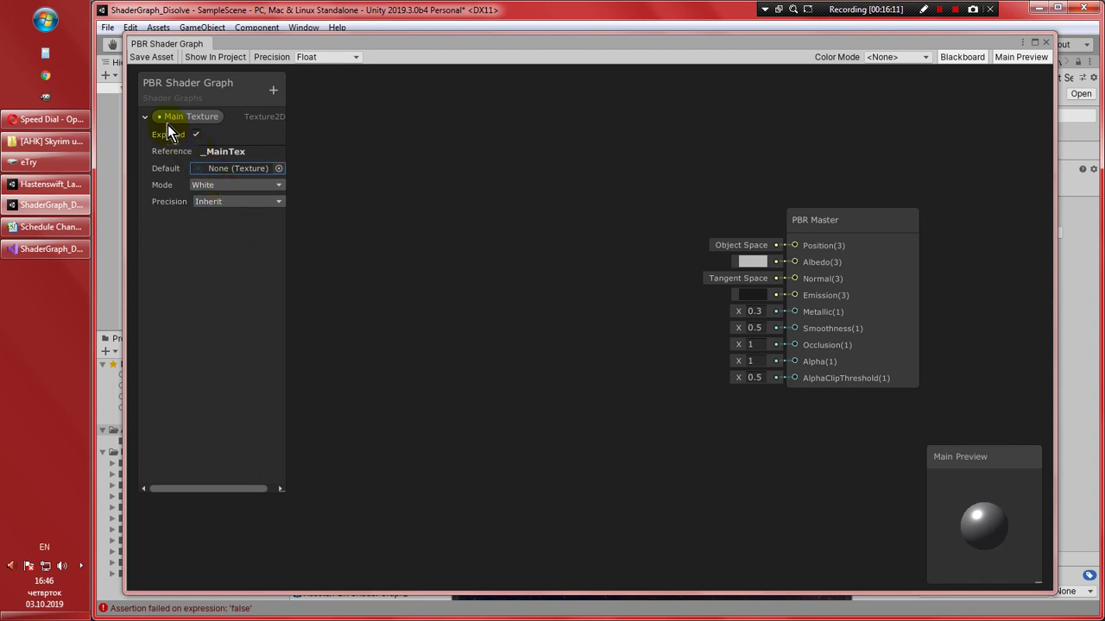
Place the Main Texture property in the graph as a node and add a Sample Texture 2D node beside it
left_click_drag(173, 119, 369, 434)
right_click(472, 358)
left_click(517, 367)
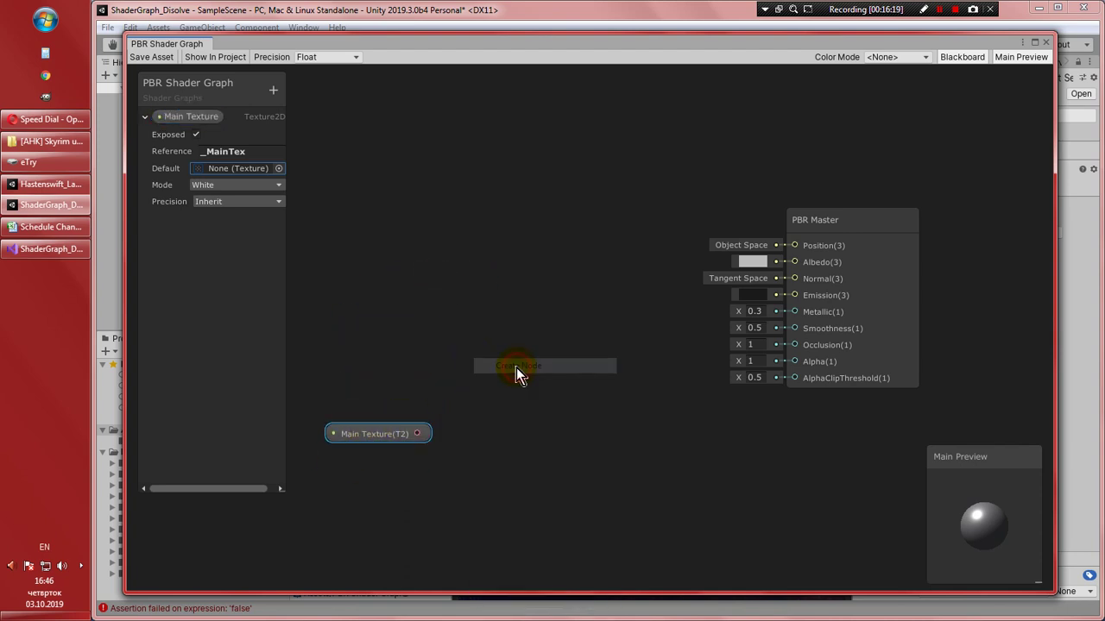
type("Samp")
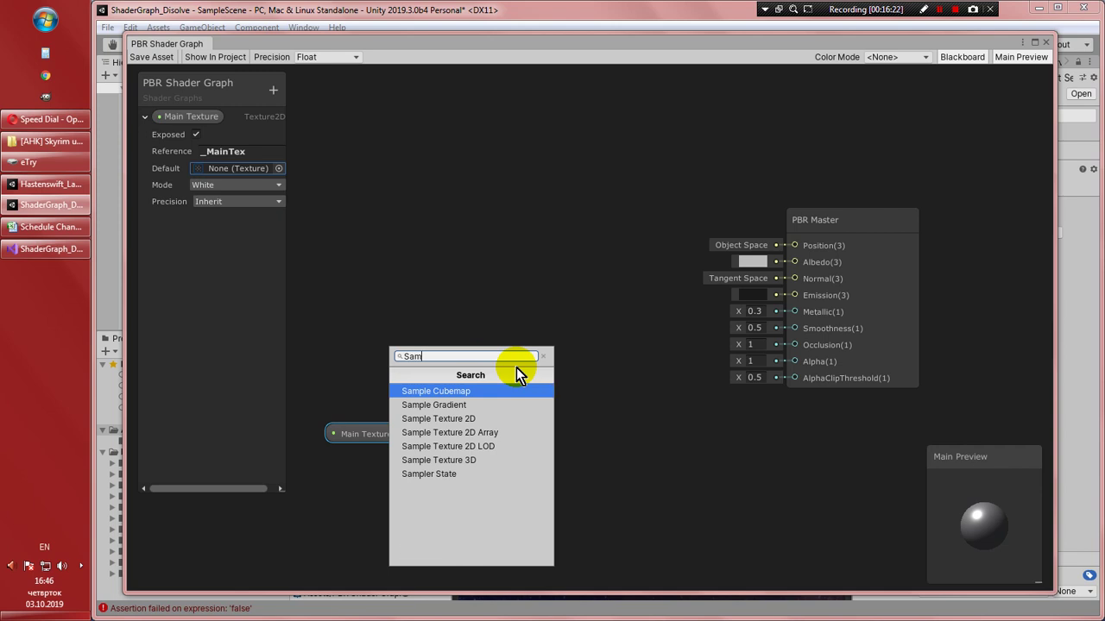
left_click(486, 419)
left_click_drag(518, 388, 493, 307)
Move the PBR Master node farther from the Sample Texture 2D node to leave room between them
scroll(561, 371, "down", 3)
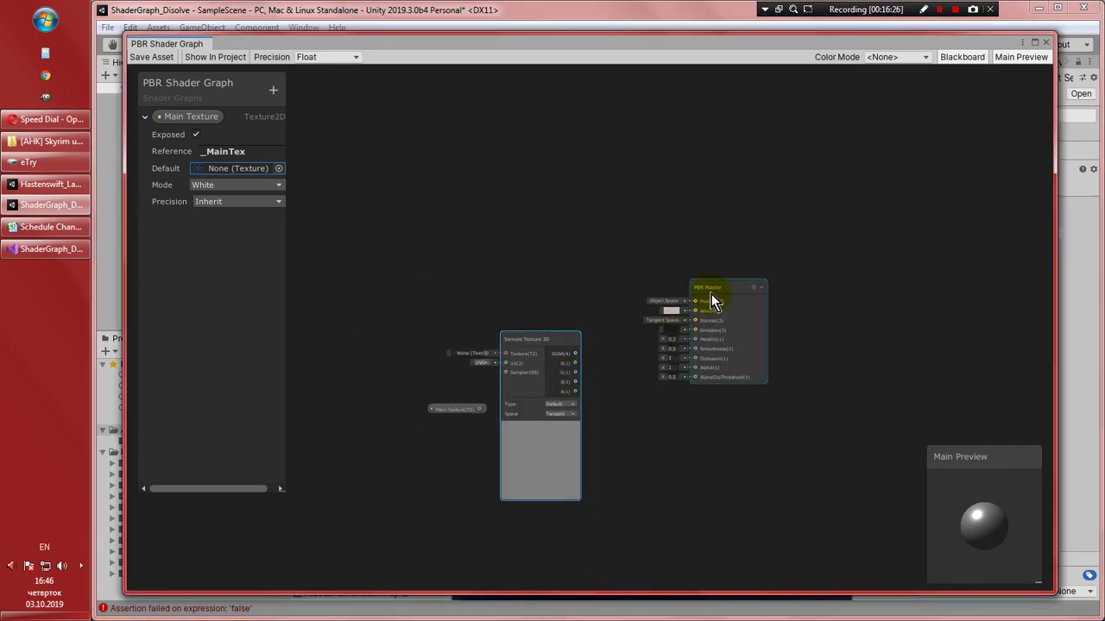
left_click_drag(711, 293, 881, 238)
scroll(735, 333, "down", 2)
middle_click_drag(734, 332, 665, 359)
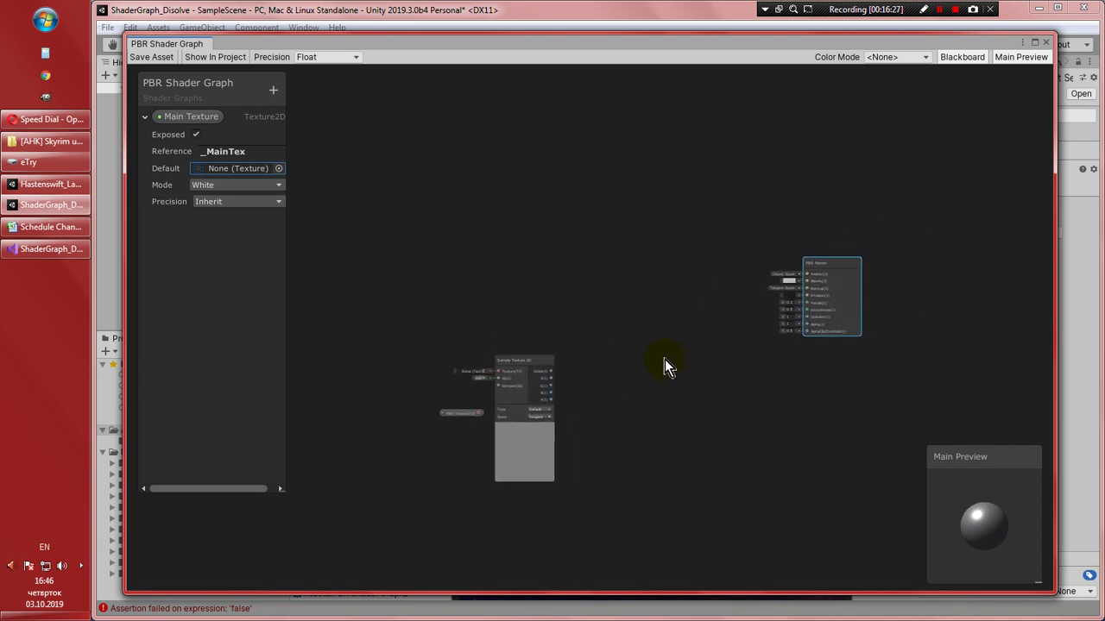
scroll(679, 352, "up", 2)
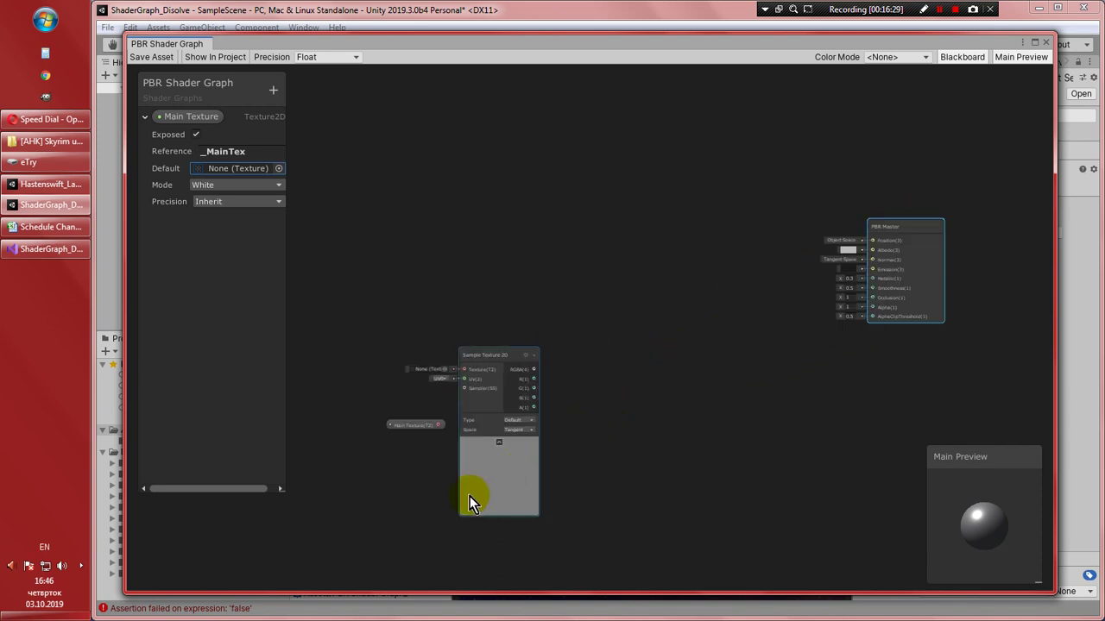
Connect the Main Texture node to the Texture input of the Sample Texture 2D node and tidy the positions of both nodes
scroll(473, 494, "up", 1)
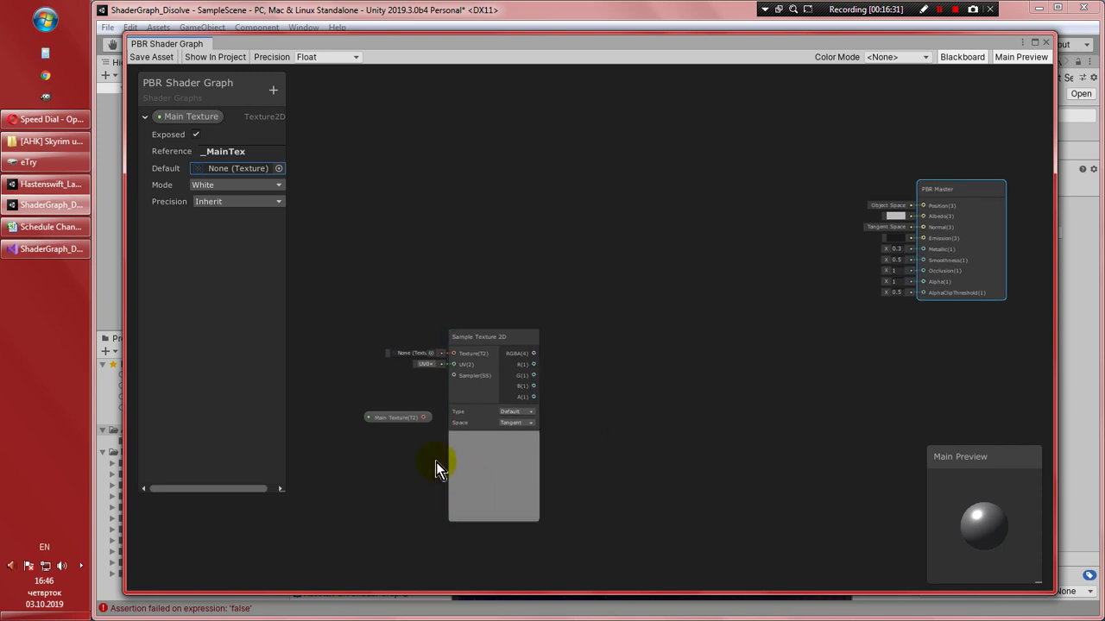
left_click_drag(394, 420, 453, 355)
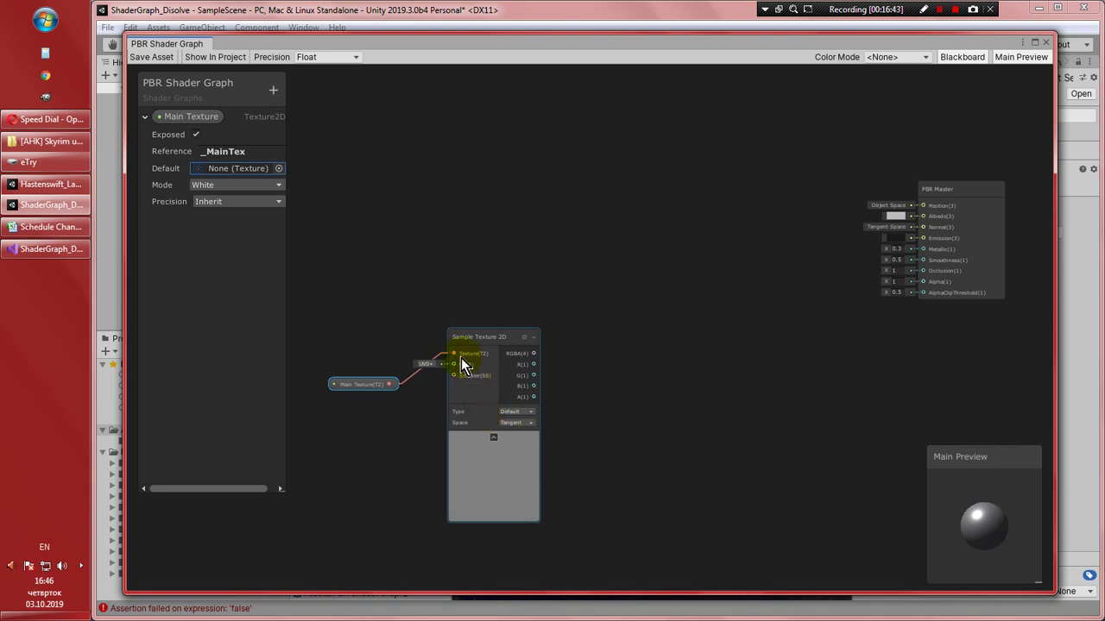
left_click_drag(489, 346, 483, 360)
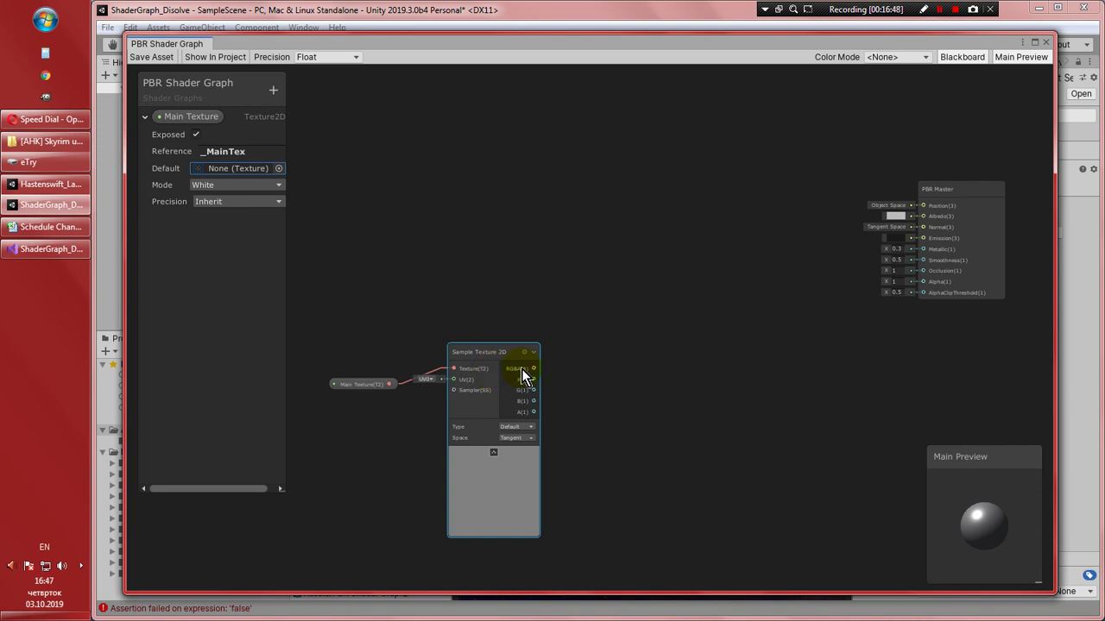
Create an Add node beside the Sample Texture 2D node and connect the sampler's A output to its A input
right_click(610, 339)
left_click(637, 341)
type("Ad")
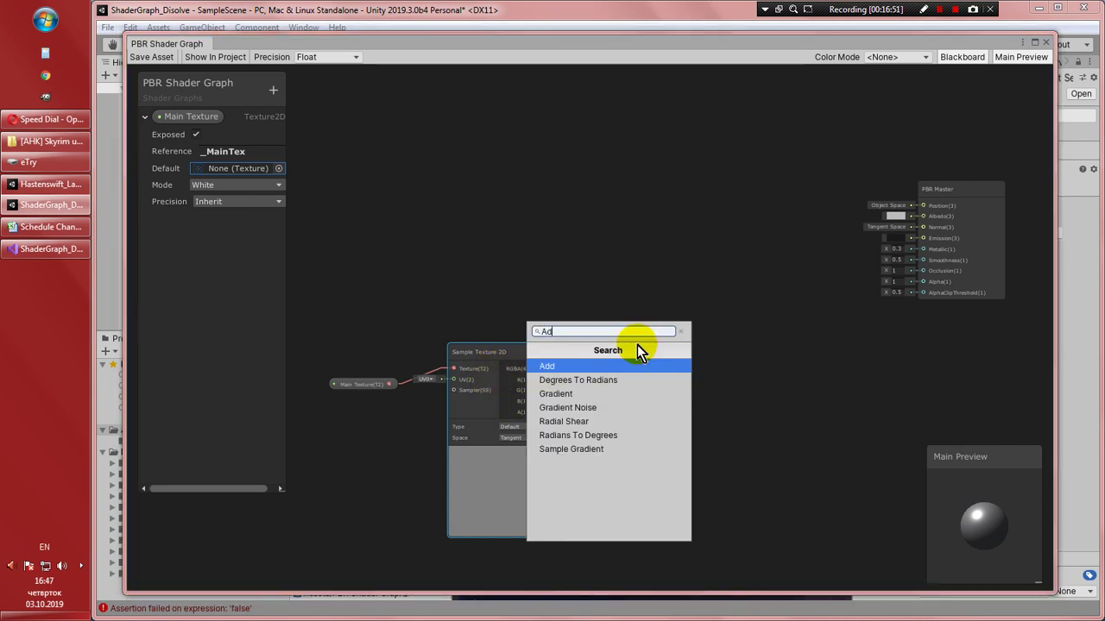
type("d")
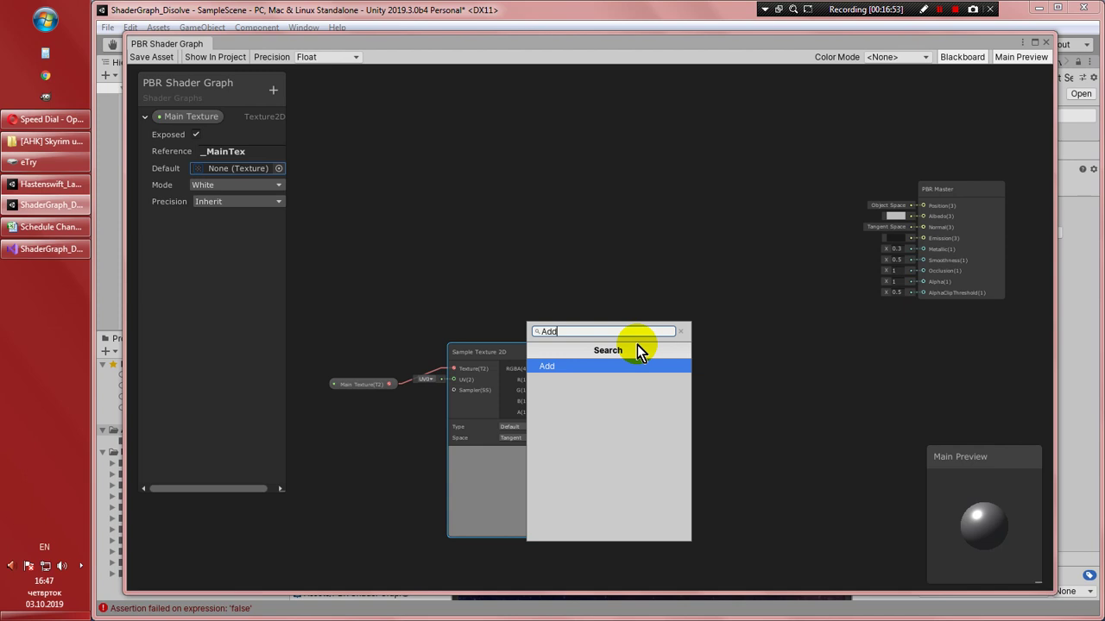
key("Return")
left_click_drag(651, 380, 678, 419)
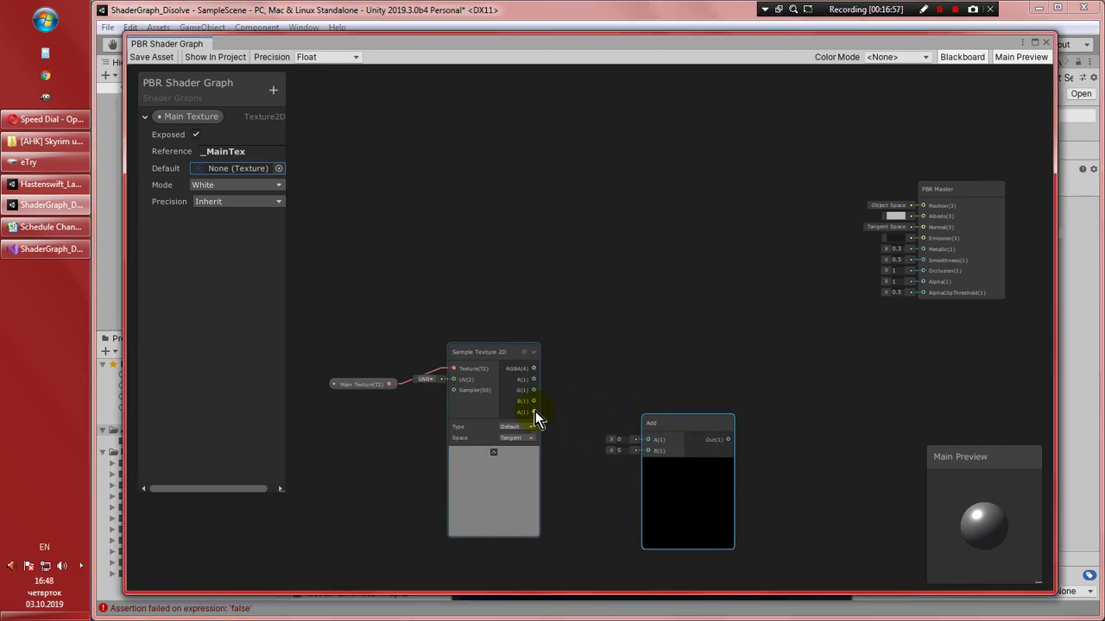
left_click_drag(534, 411, 648, 441)
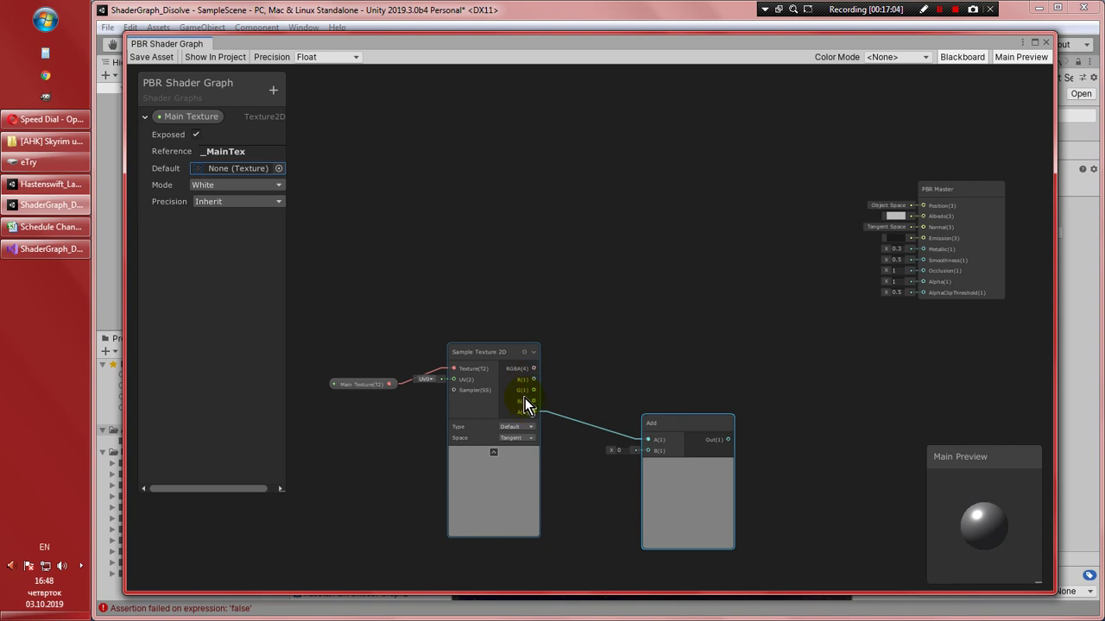
left_click(621, 450)
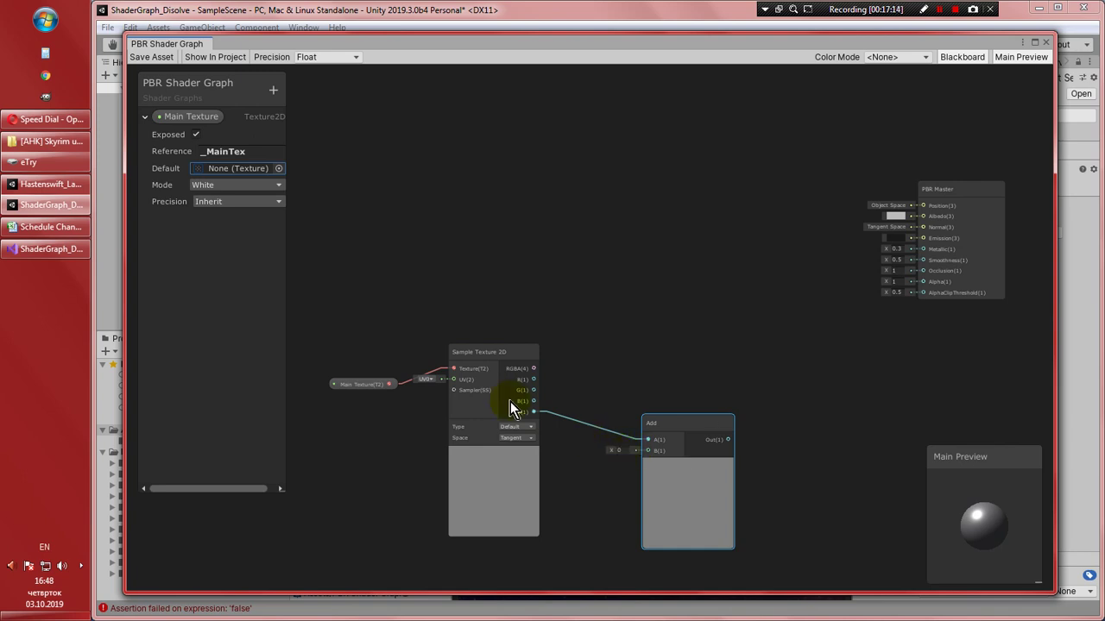
Create a Vector1 property named Alpha in the shader graph
left_click(274, 91)
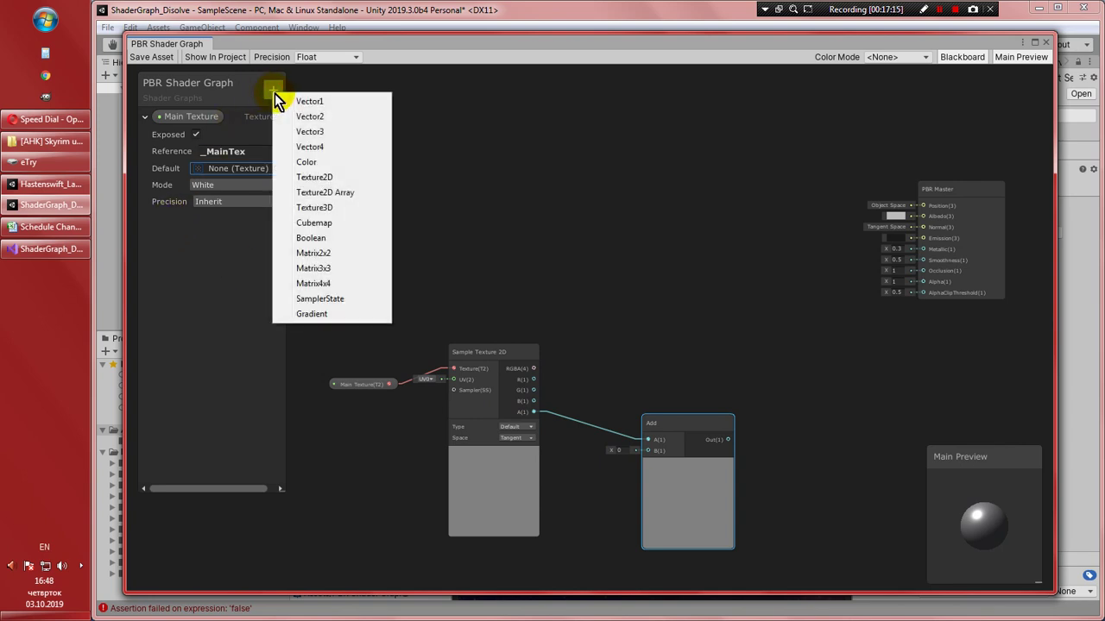
left_click(329, 101)
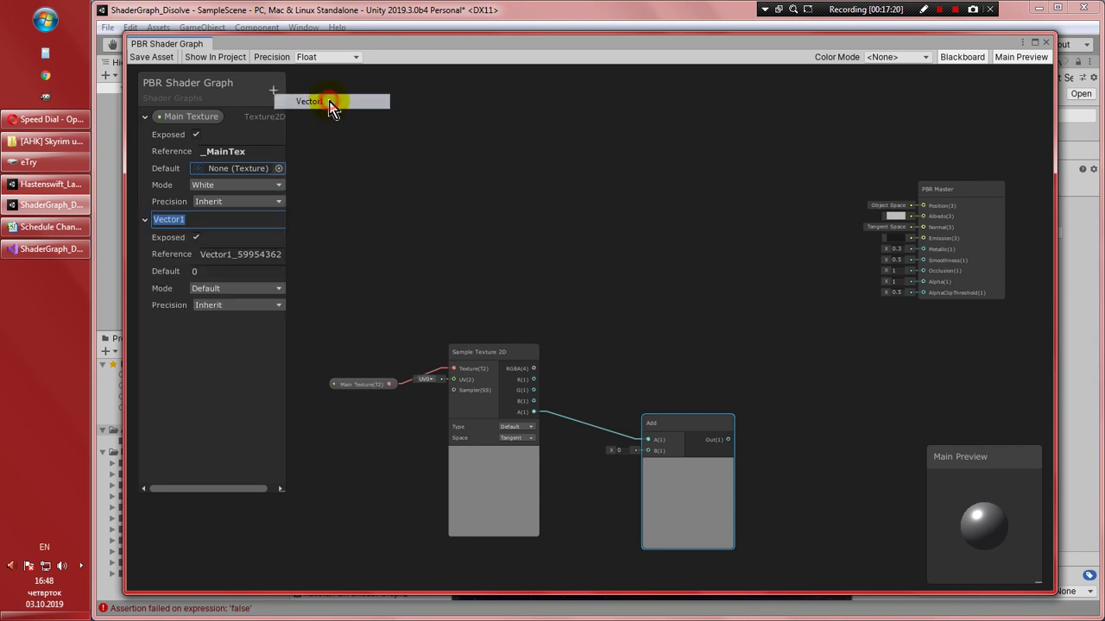
type("Alpha")
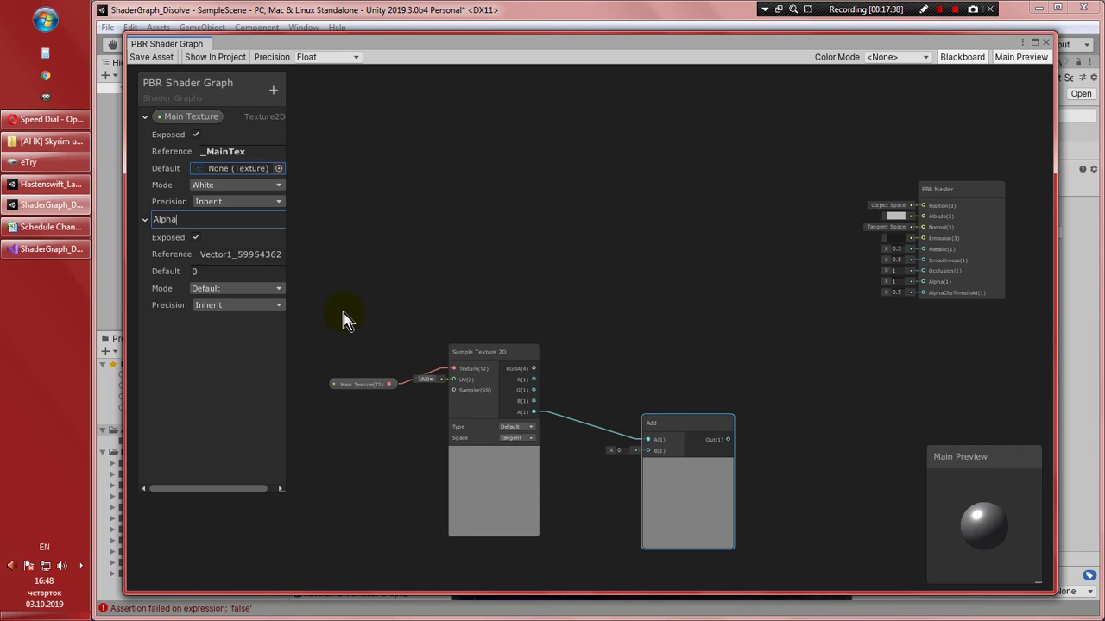
left_click(223, 255)
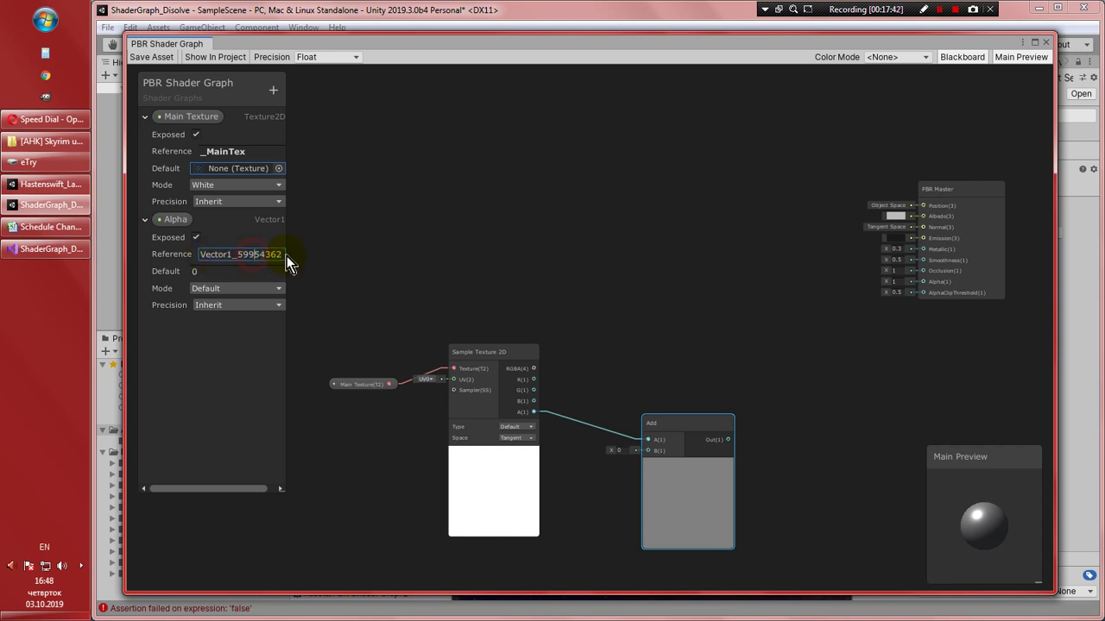
left_click_drag(280, 254, 203, 255)
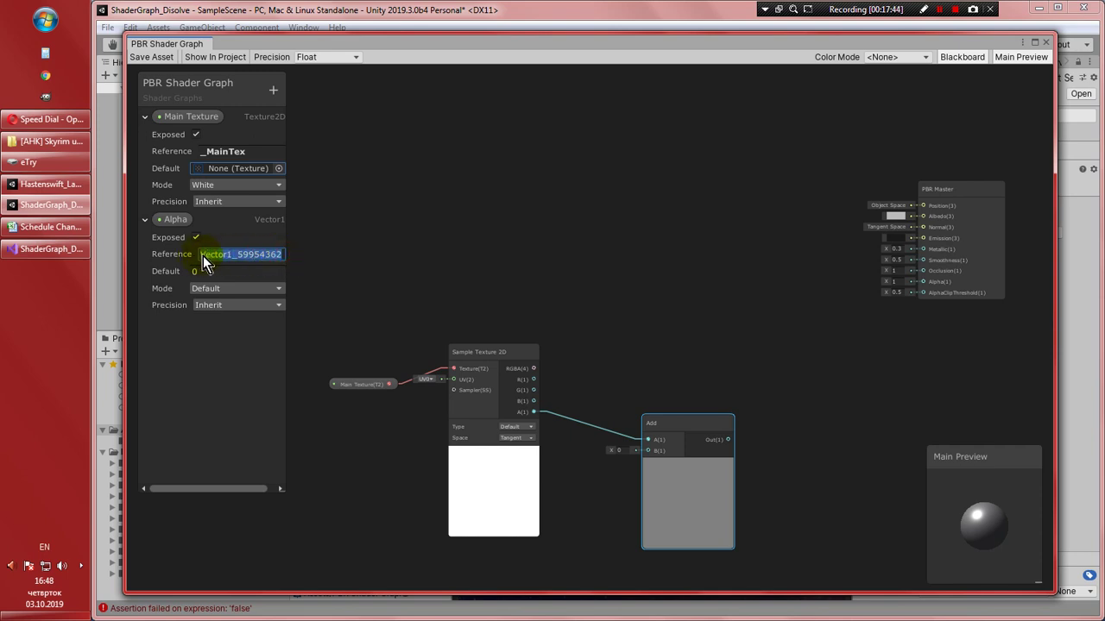
left_click(217, 254)
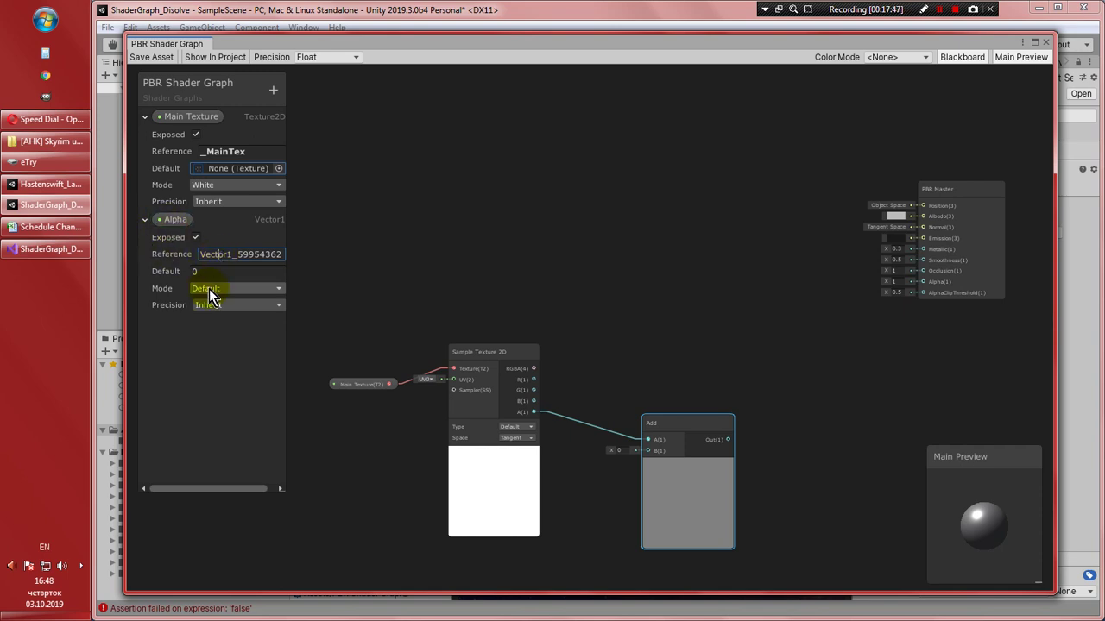
Set the Alpha property's mode to Slider with a minimum of -1 and a maximum of 0
left_click(216, 289)
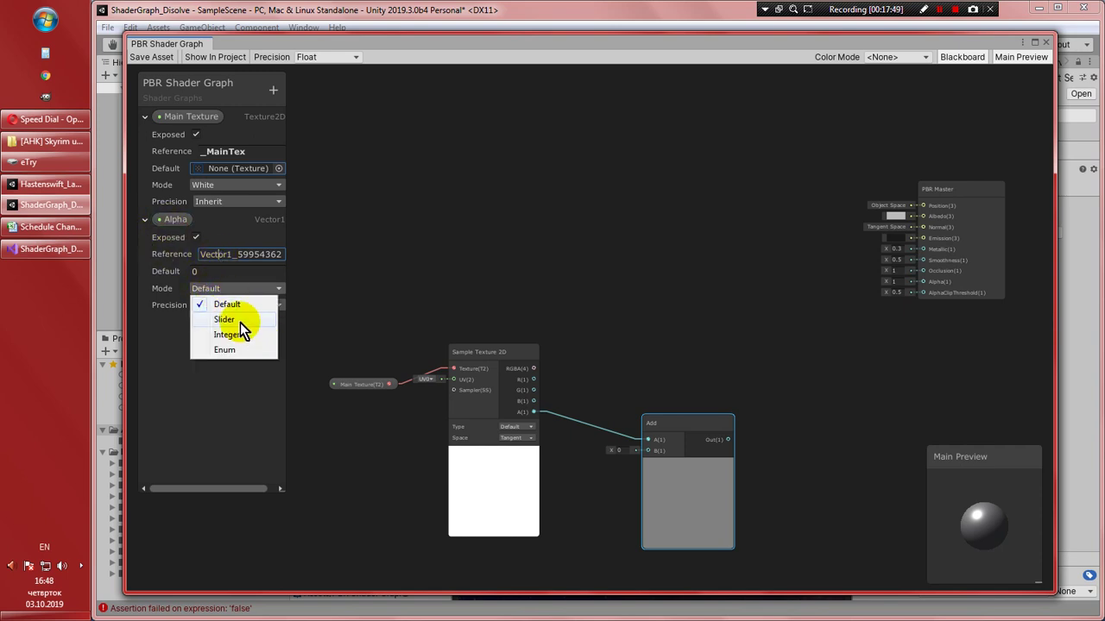
left_click(236, 320)
left_click(205, 290)
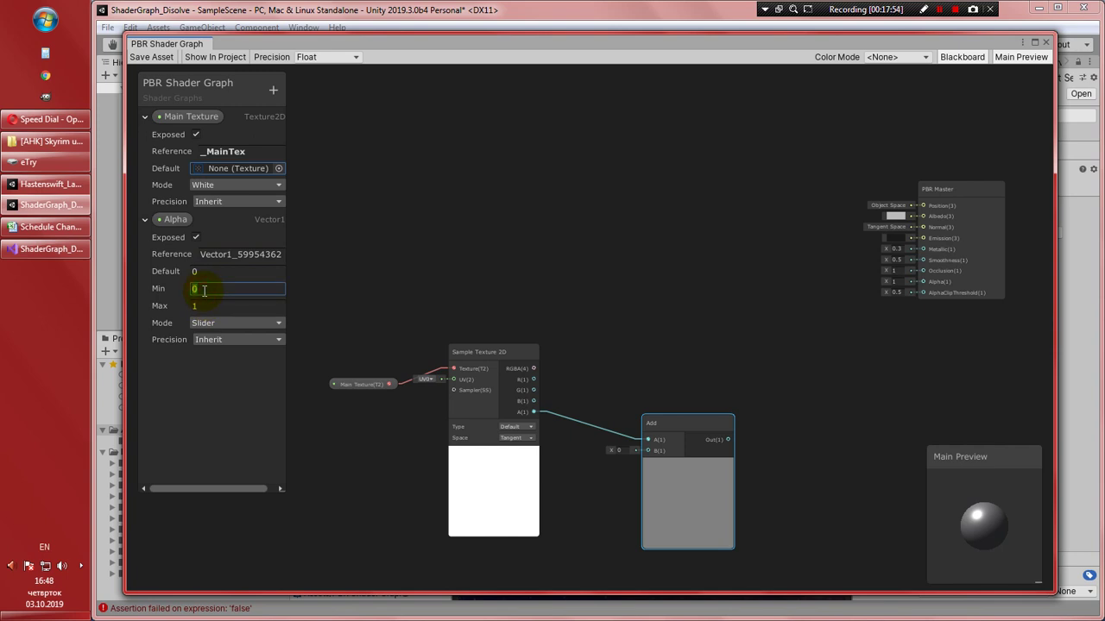
type("-1")
left_click(210, 306)
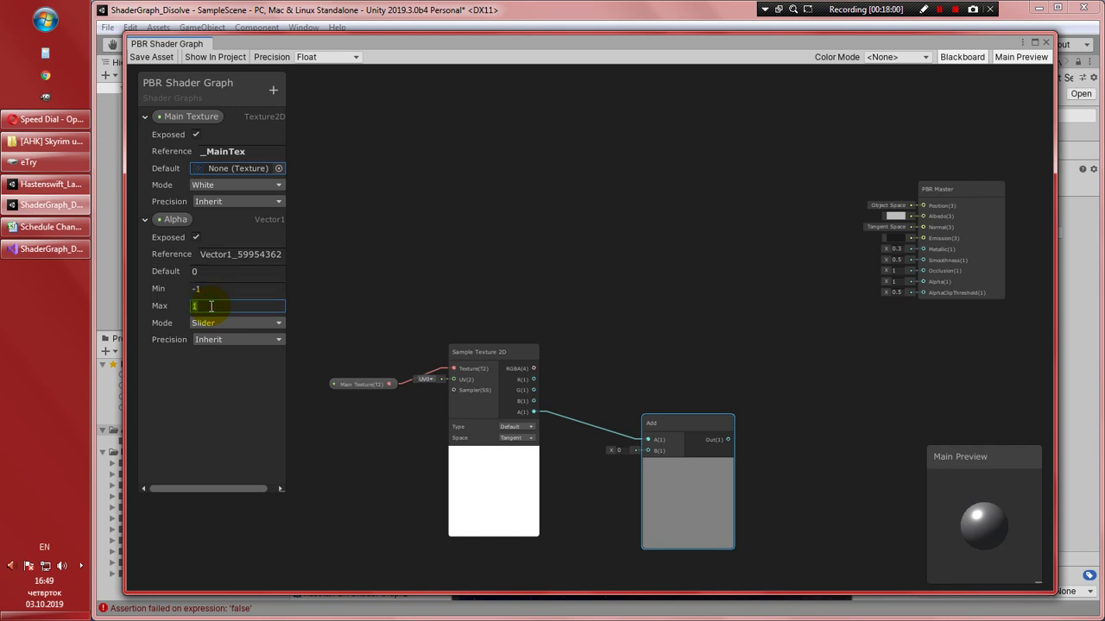
type("0")
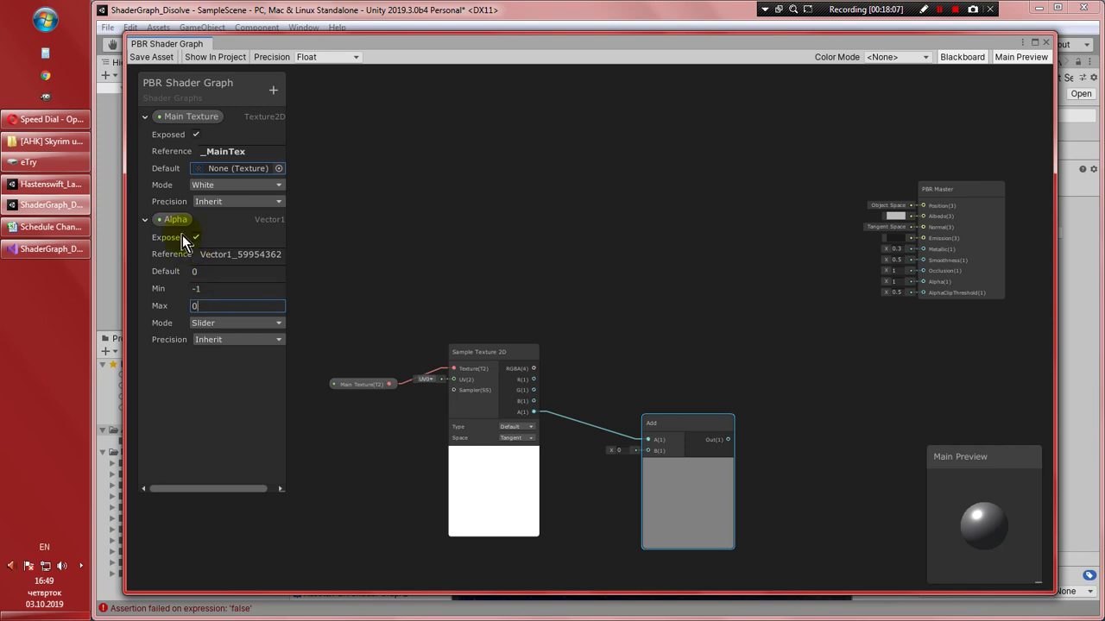
Place the Alpha property as a node connected to the Add node's B input, and collapse both properties' settings
left_click_drag(170, 227, 646, 451)
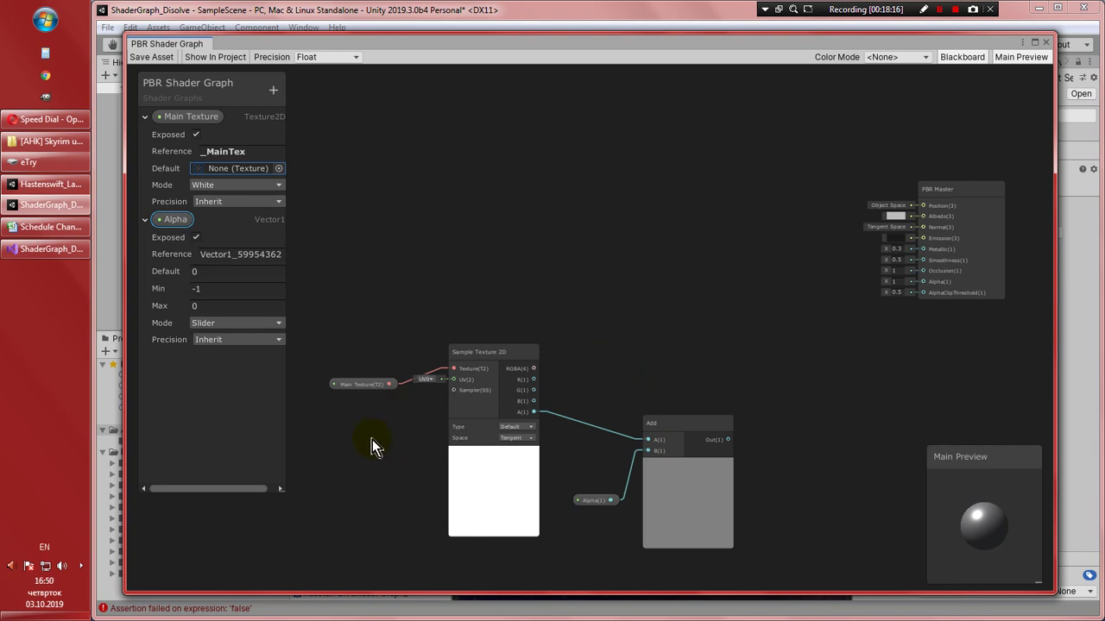
left_click(144, 119)
left_click(148, 138)
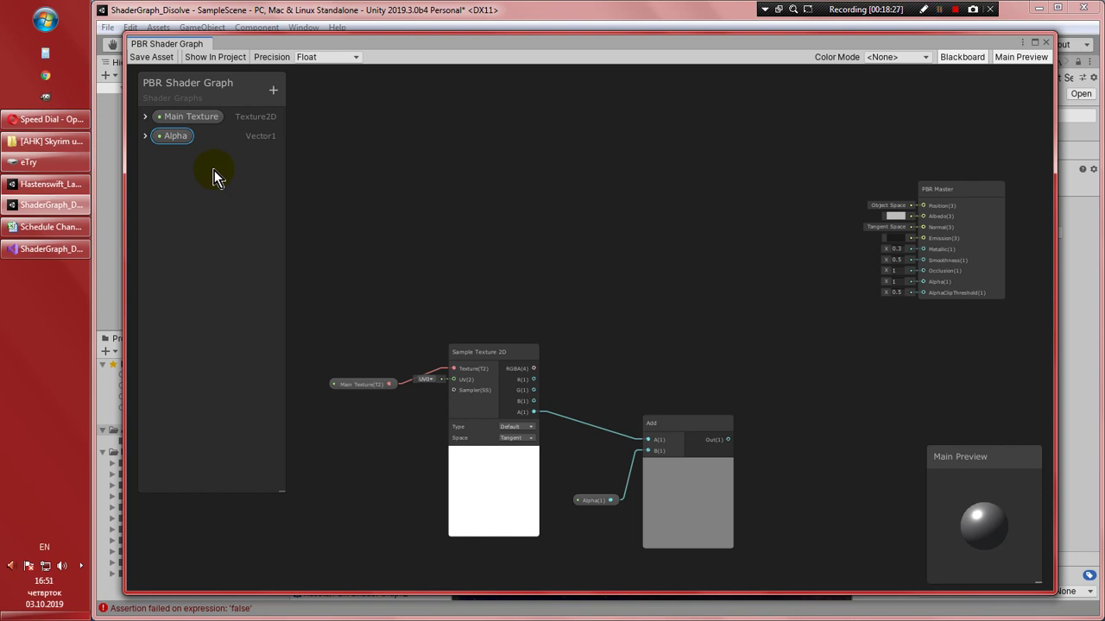
Move the PBR Master node farther away from the Sample Texture 2D and Add nodes to free up graph space
middle_click_drag(501, 355, 599, 380)
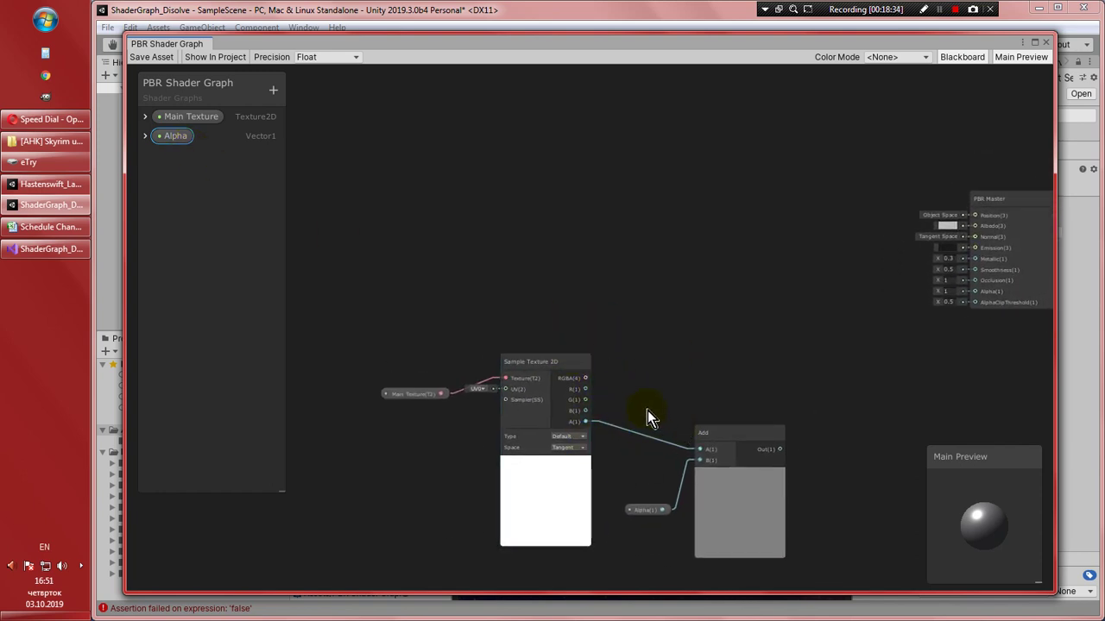
scroll(653, 447, "down", 2)
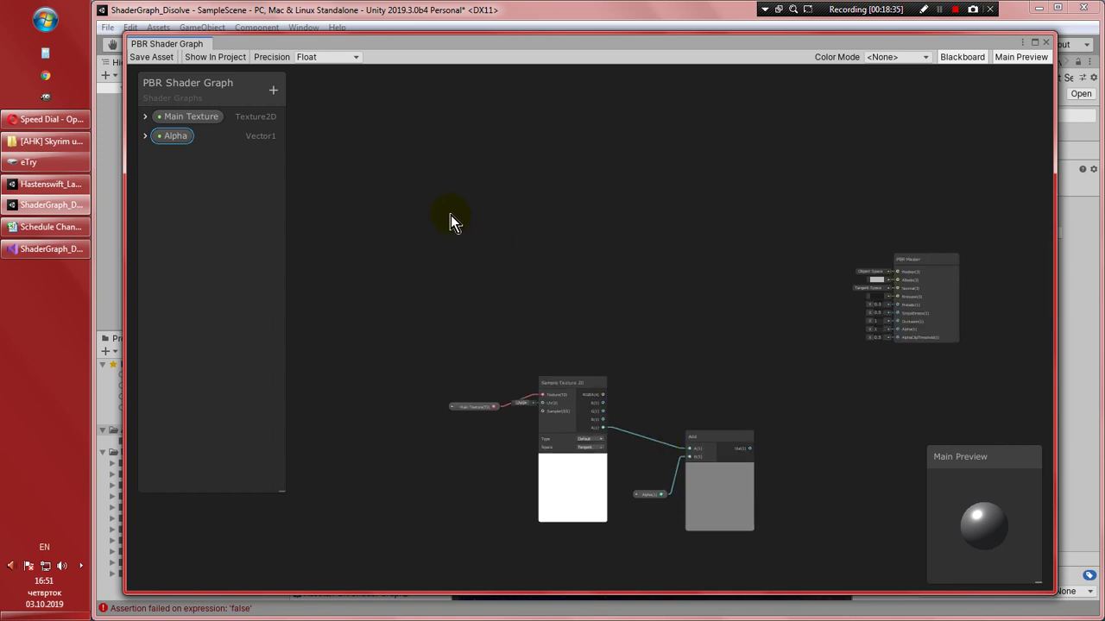
middle_click_drag(450, 215, 744, 486)
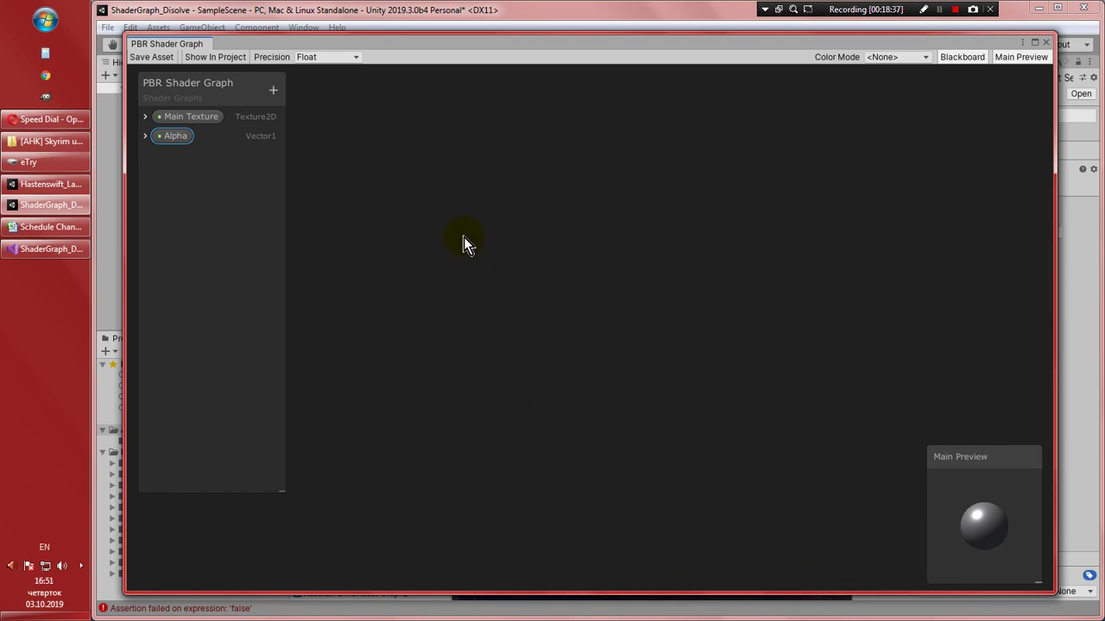
scroll(470, 241, "down", 3)
left_click_drag(794, 375, 842, 315)
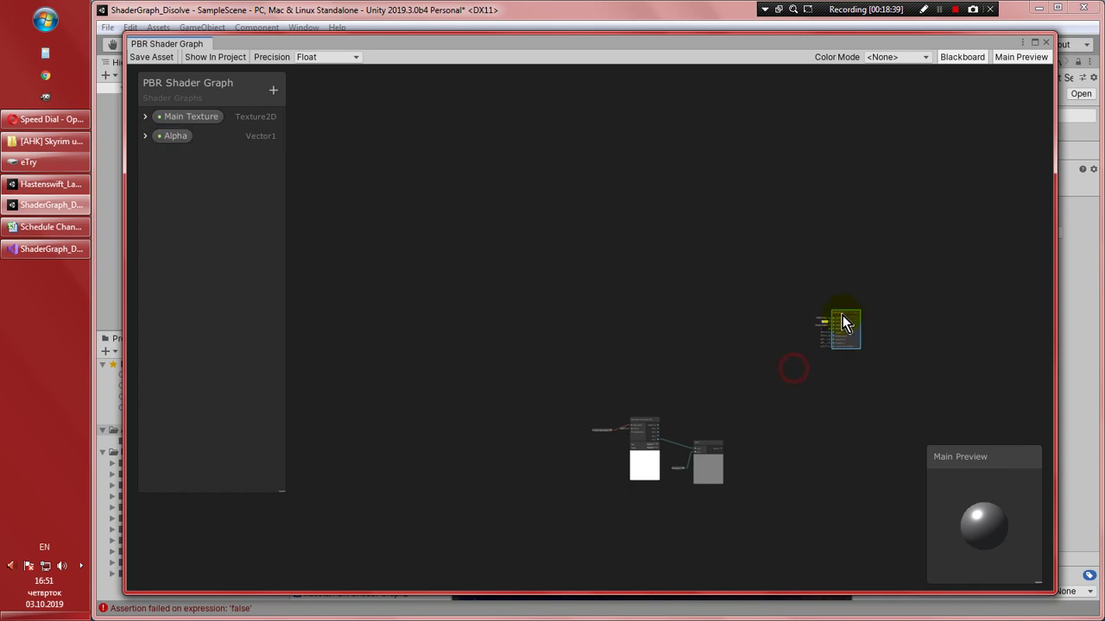
Create a Time node in the empty graph area away from the existing nodes
right_click(437, 229)
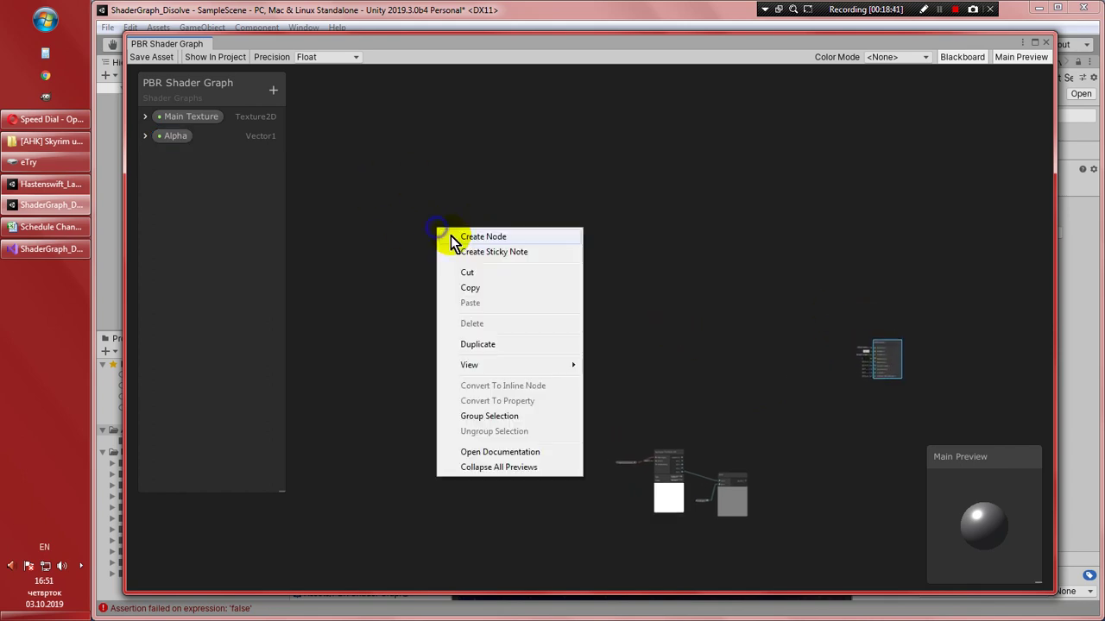
left_click(460, 238)
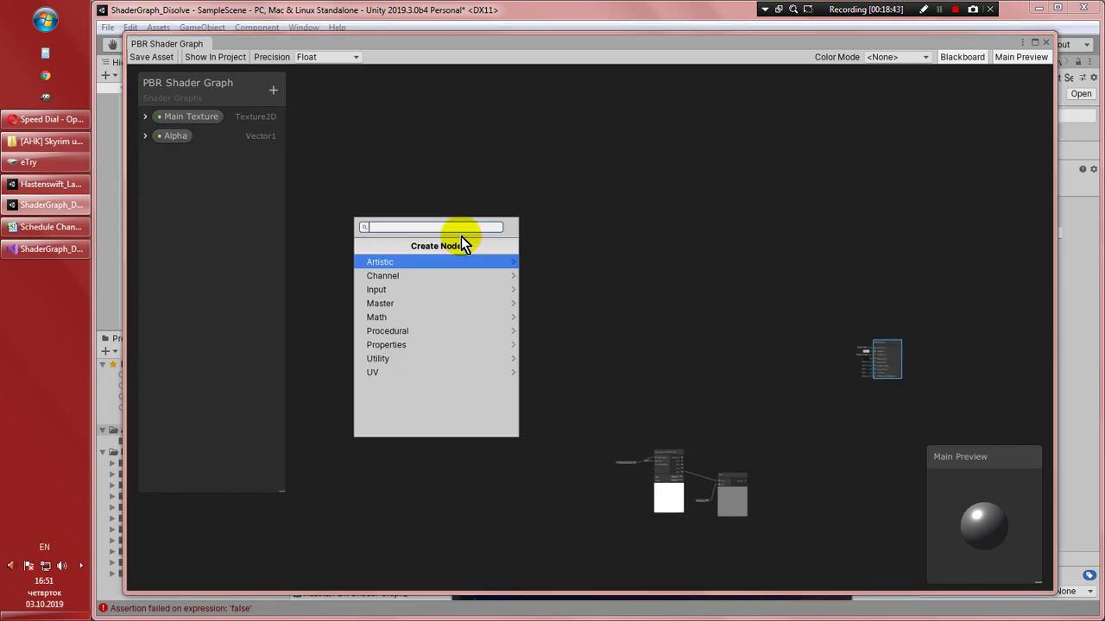
type("Til")
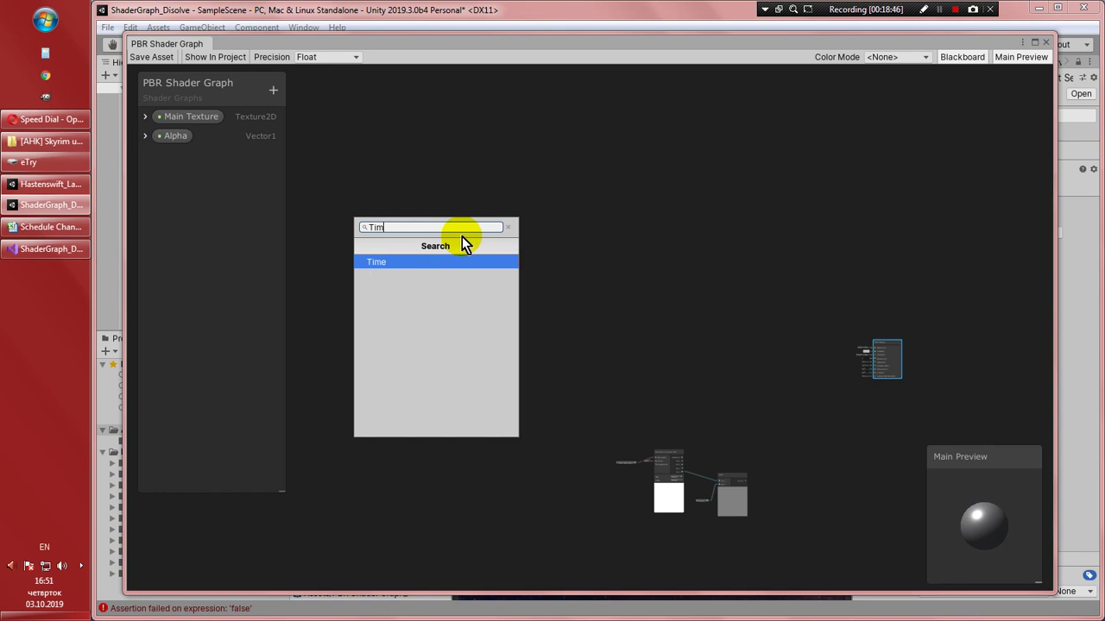
key("Return")
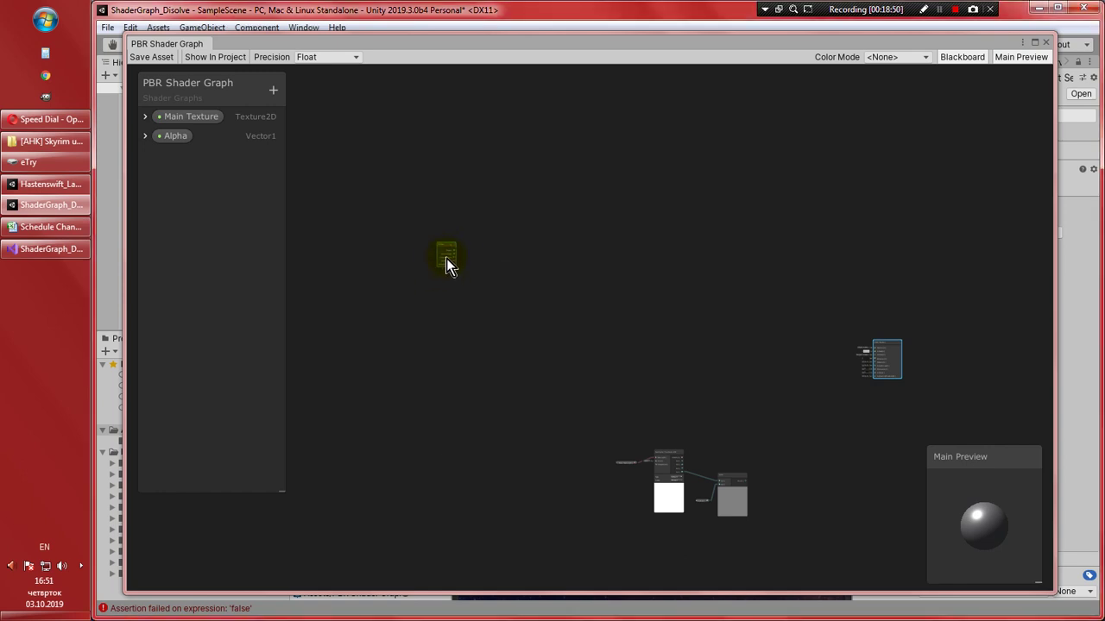
scroll(440, 254, "up", 5)
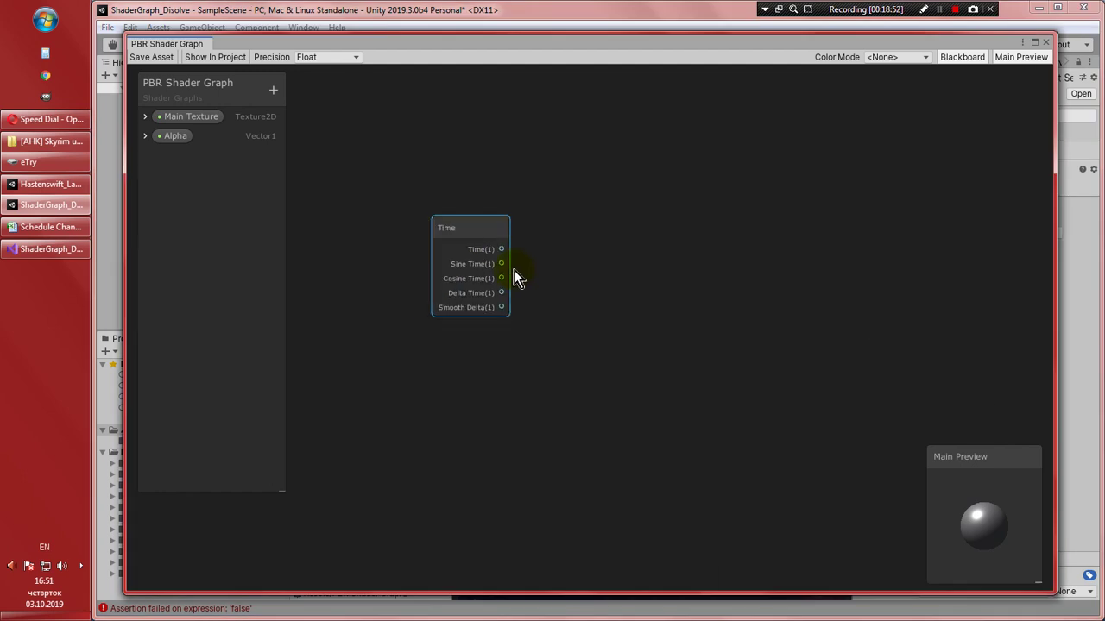
Create a Vector1 property named U_offset, collapse its settings and place it as a node above the Time node
scroll(509, 269, "down", 2)
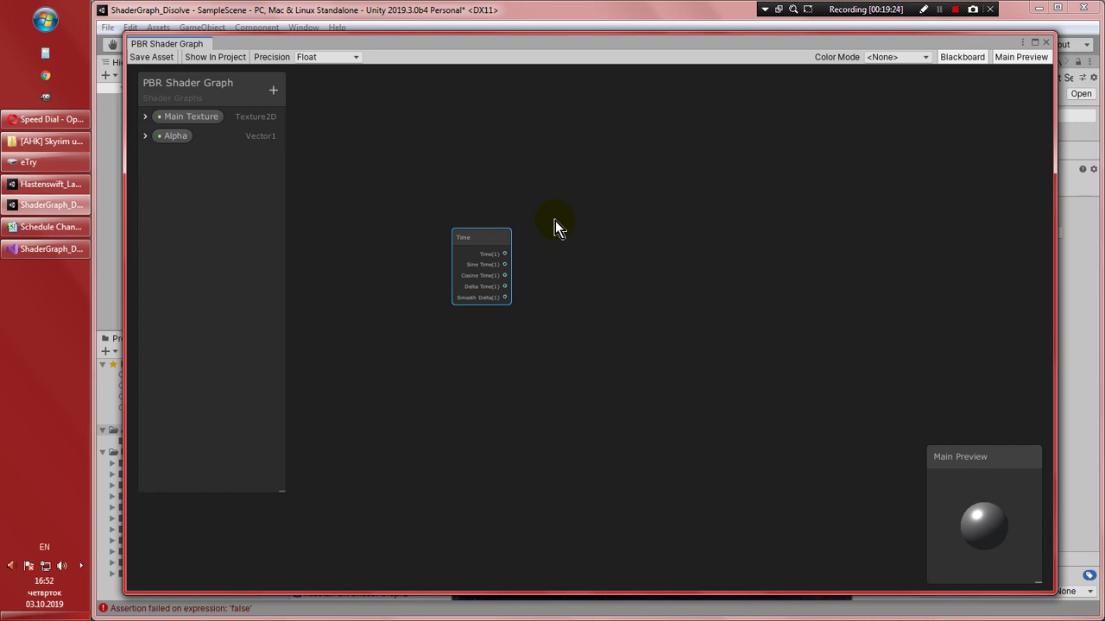
left_click(241, 226)
left_click(272, 89)
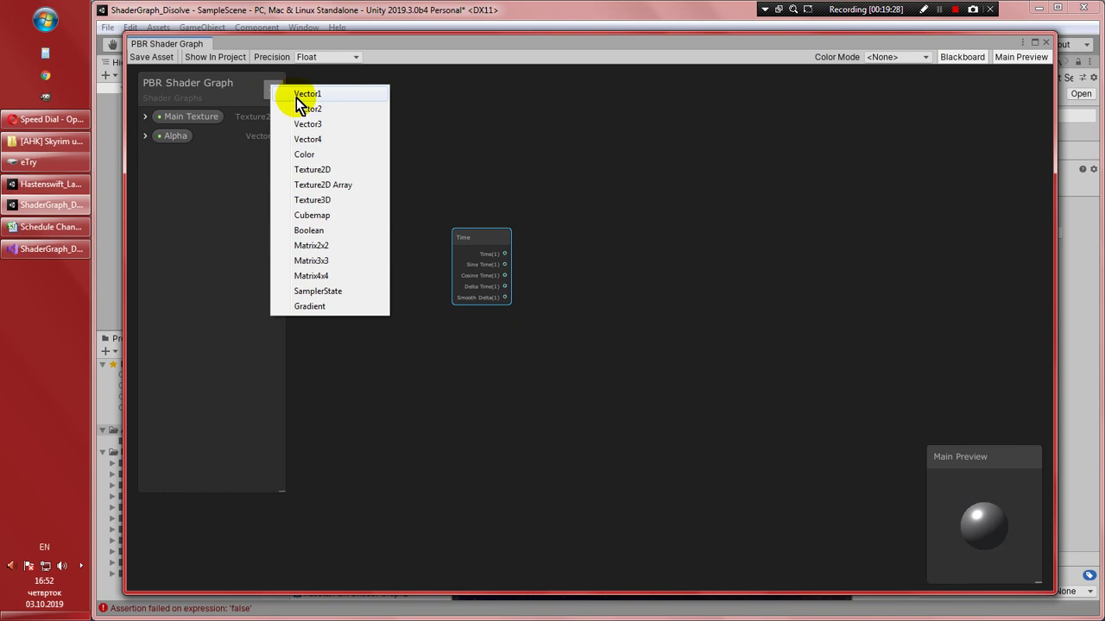
left_click(298, 98)
type("U")
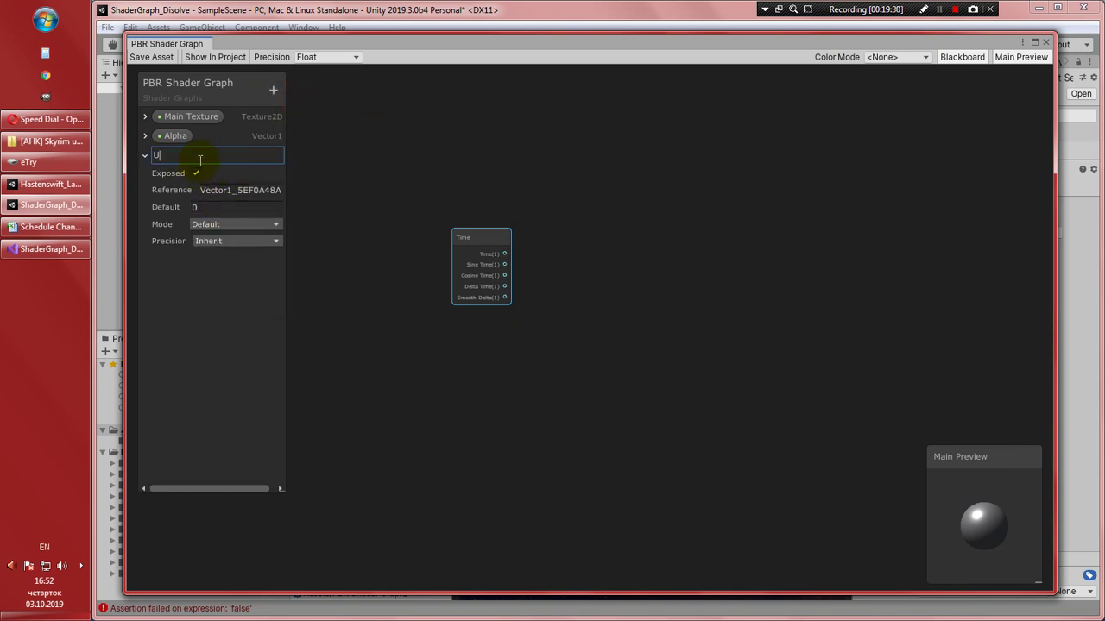
type("_offset")
left_click(214, 209)
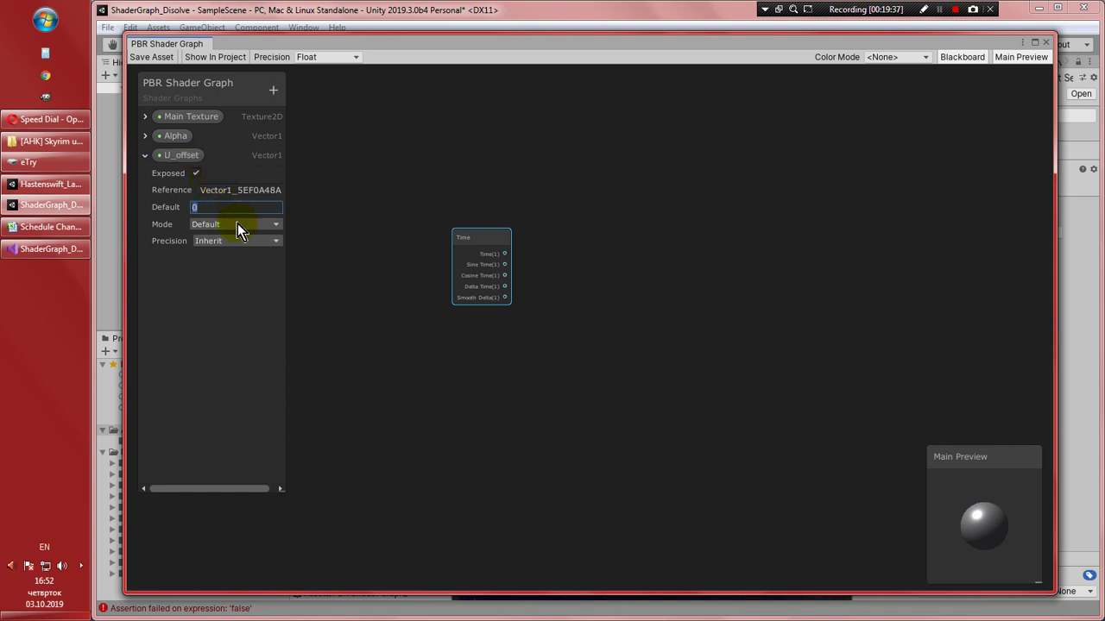
left_click(146, 157)
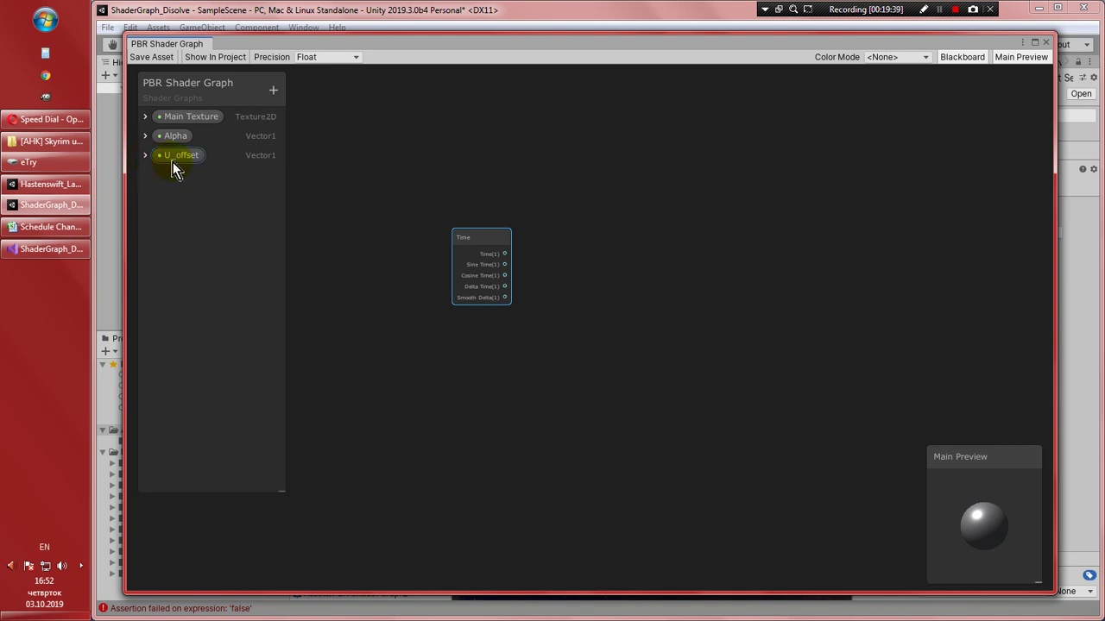
left_click_drag(489, 192, 488, 197)
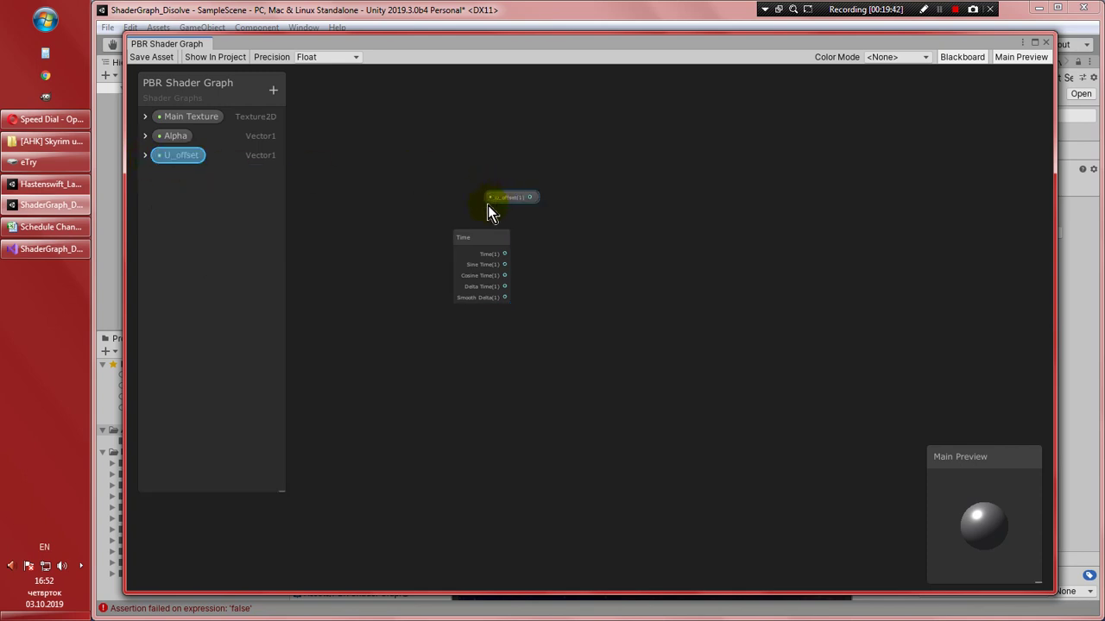
Create a Vector1 property named V_offset, place it as a node below the Time node and collapse its settings
left_click(274, 86)
left_click(299, 101)
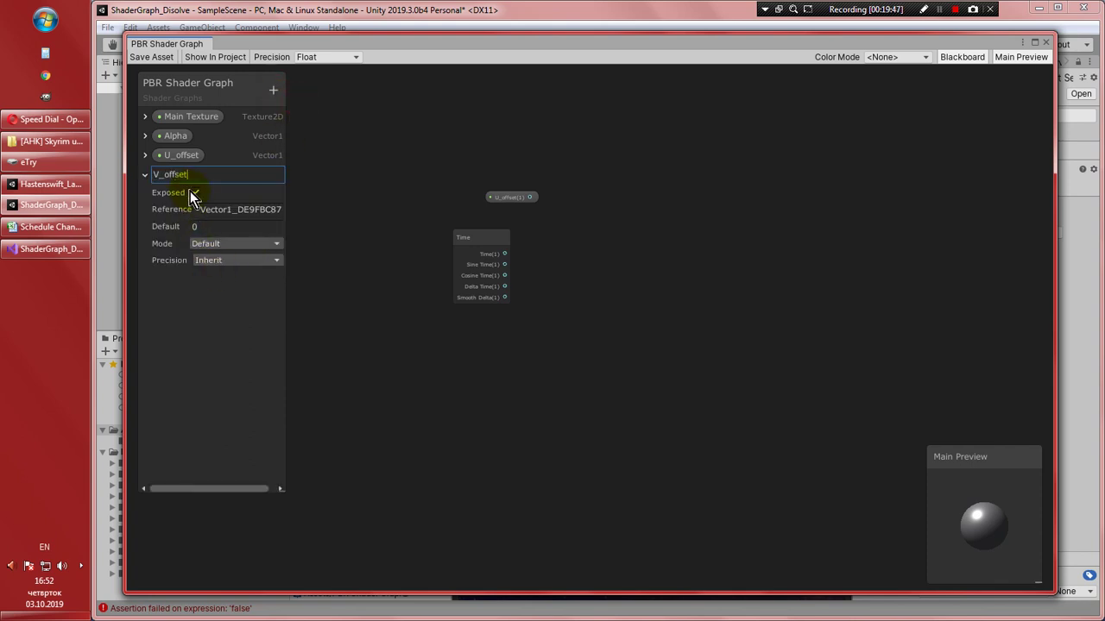
key("Return")
left_click_drag(177, 175, 503, 336)
mouse_move(504, 337)
left_mouse_down()
mouse_move(519, 338)
mouse_move(500, 332)
left_mouse_up()
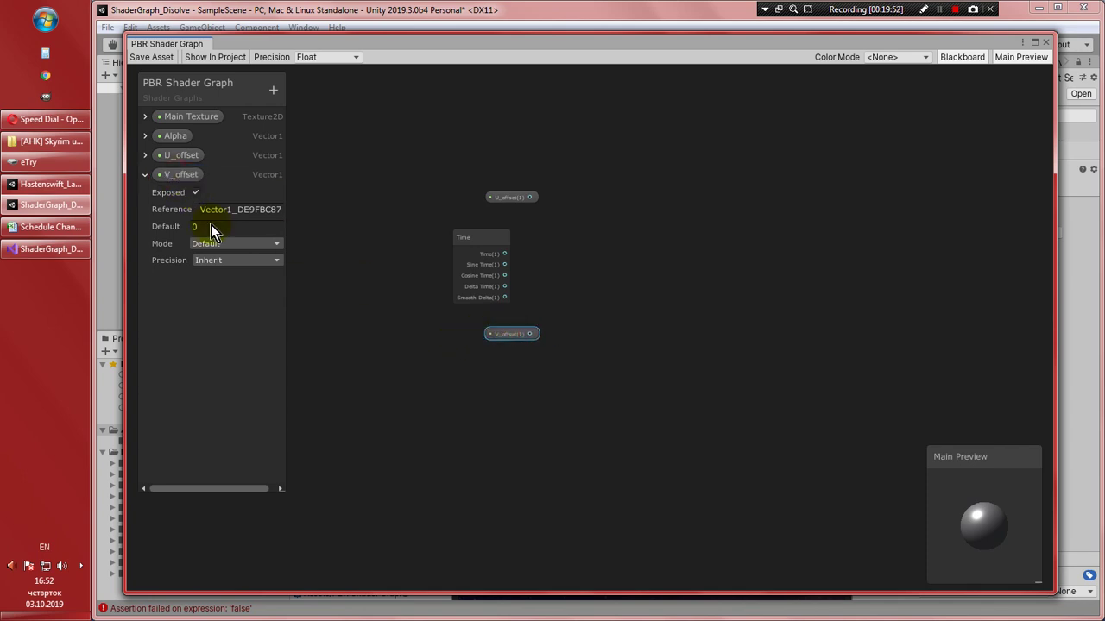
left_click(145, 176)
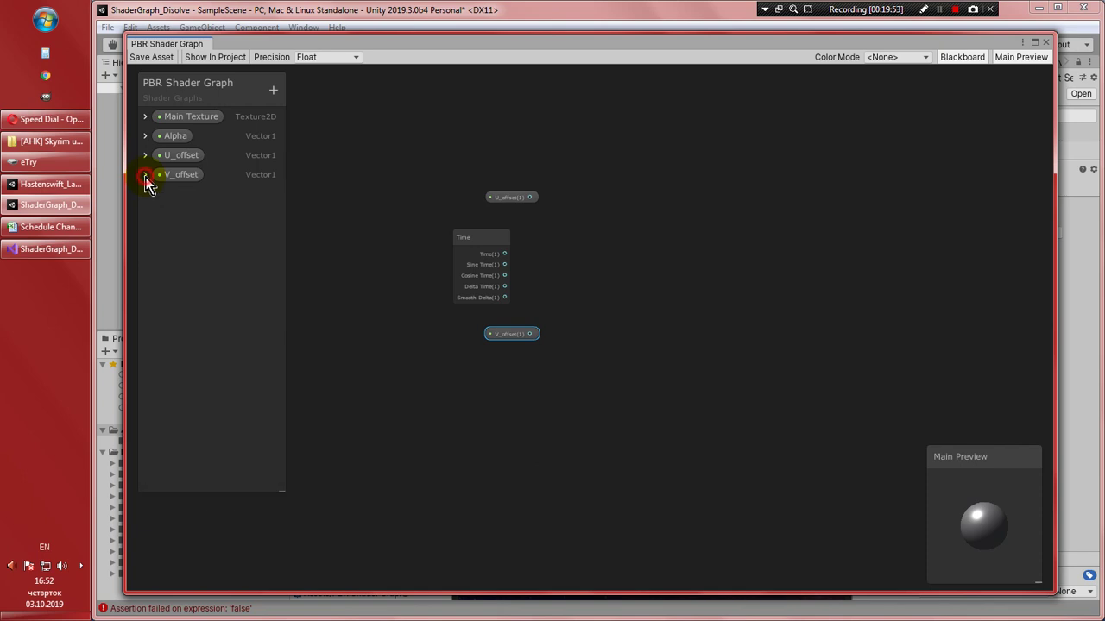
Create a Multiply node beside the U_offset node and collapse its preview
right_click(567, 224)
left_click(604, 233)
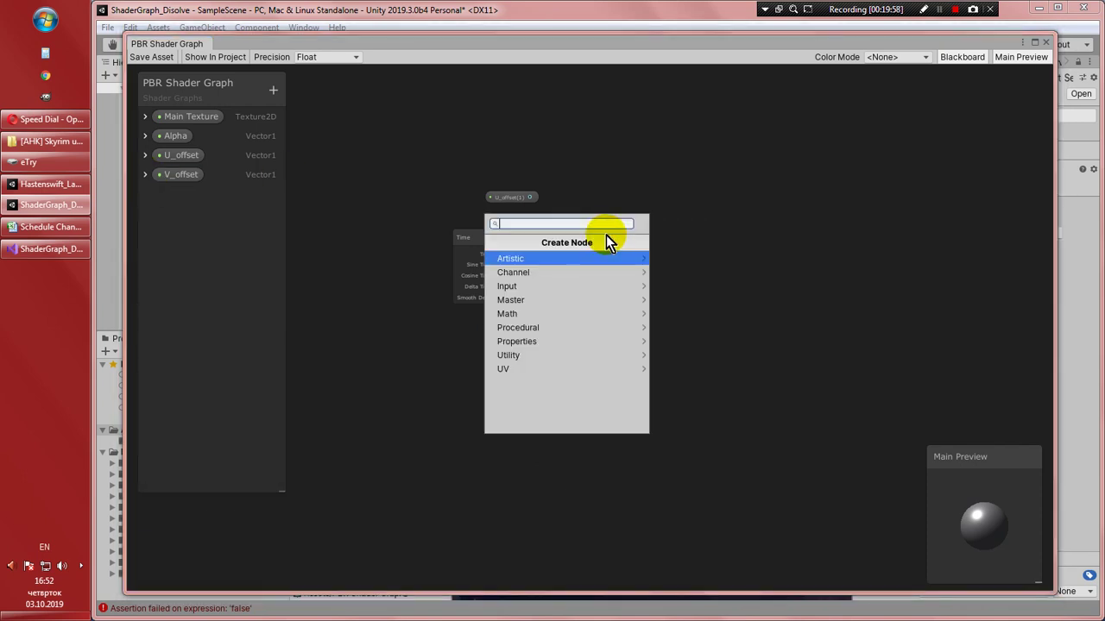
type("Mu")
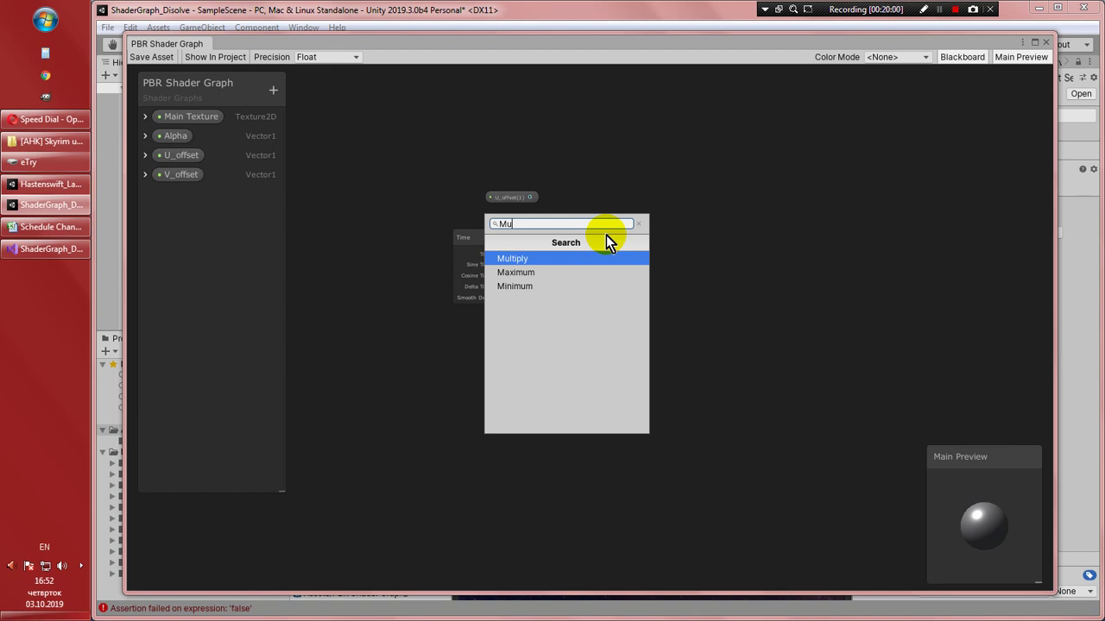
key("Return")
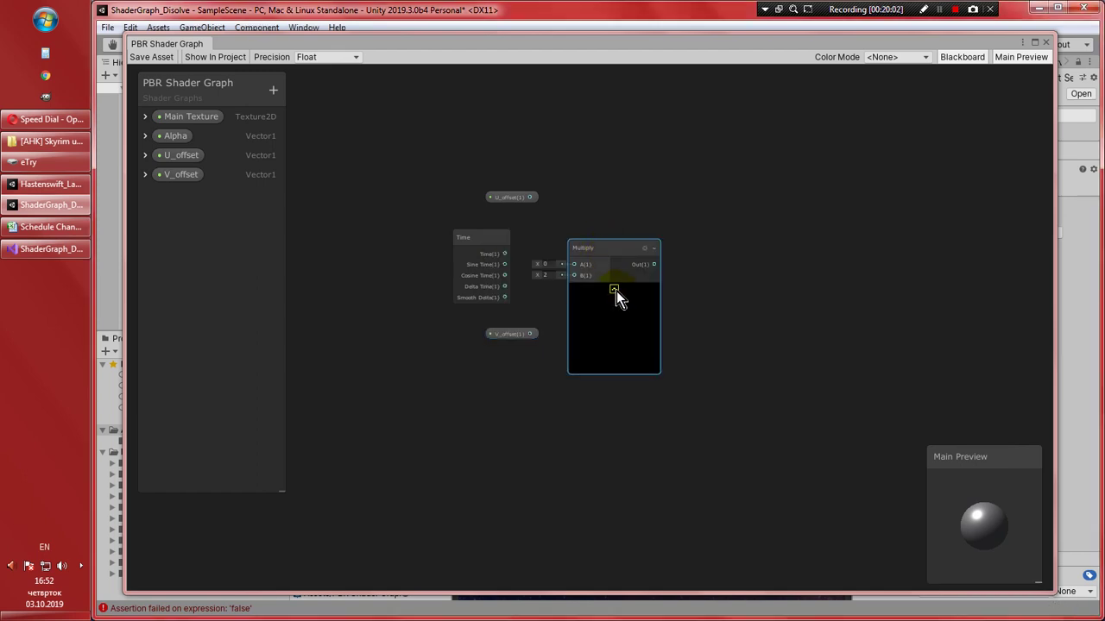
left_click(613, 290)
left_click_drag(597, 261, 601, 209)
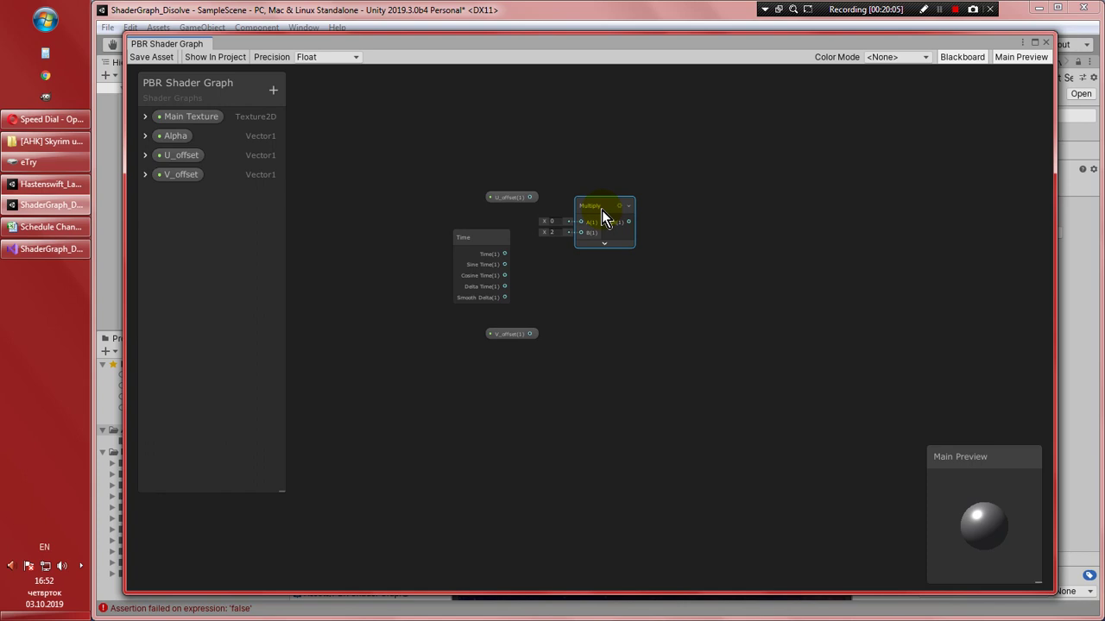
Create a second Multiply node beside the V_offset node and collapse its preview
right_click(594, 301)
left_click(621, 306)
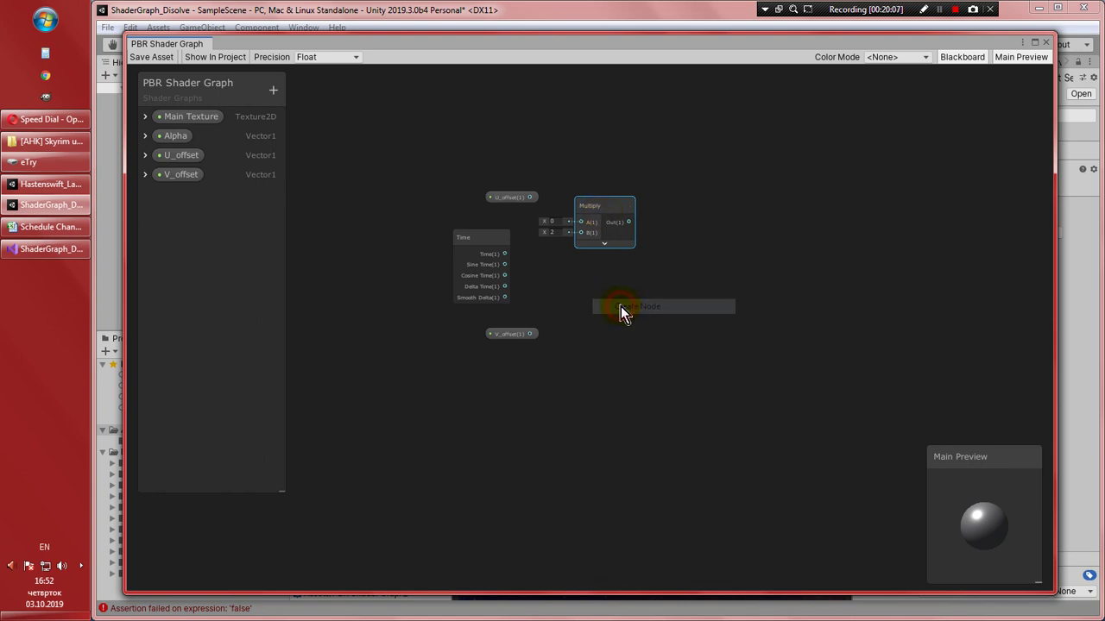
type("Mul")
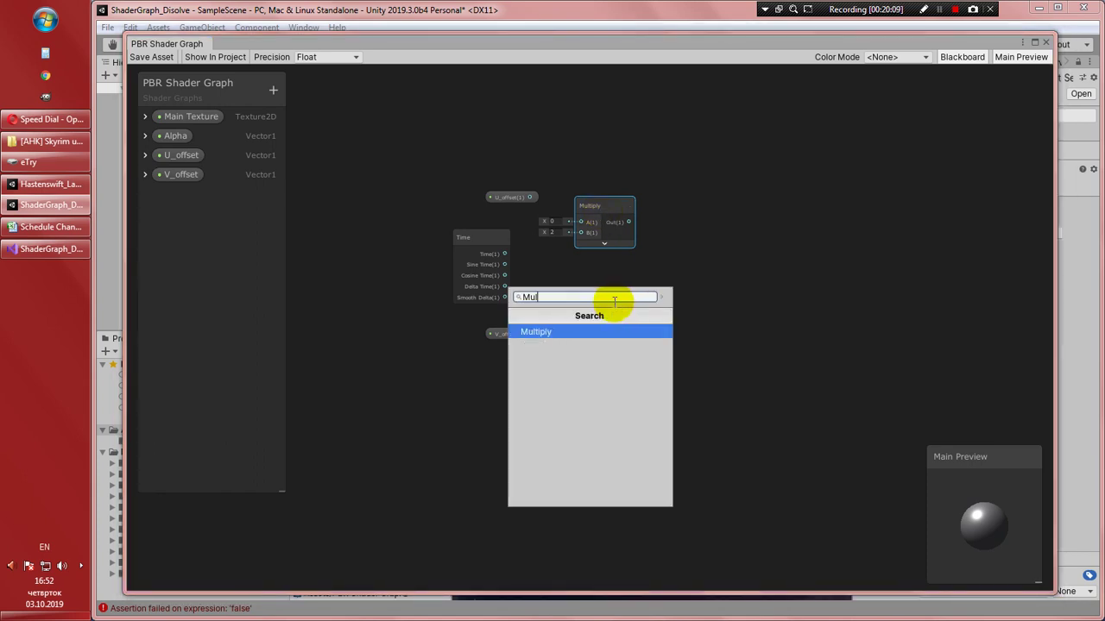
key("Return")
left_click(637, 368)
mouse_move(609, 320)
left_mouse_down()
mouse_move(587, 321)
mouse_move(592, 332)
left_mouse_up()
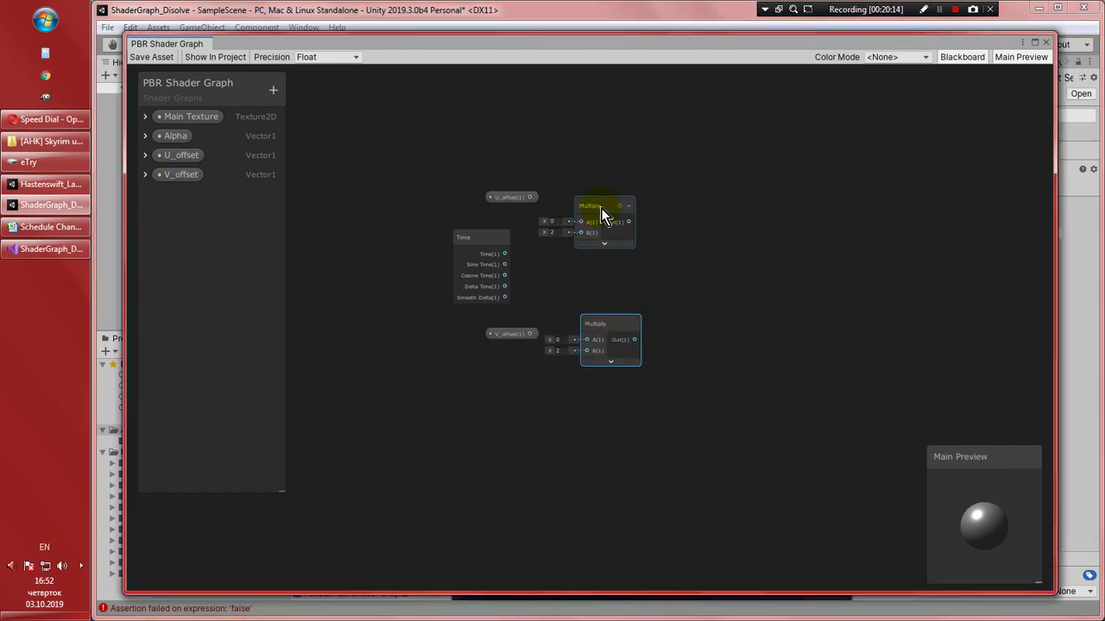
Connect the Time output to the A input of both Multiply nodes, and U_offset and V_offset to their respective B inputs
left_click_drag(601, 208, 608, 205)
left_click_drag(511, 336, 488, 350)
left_click_drag(504, 254, 587, 339)
left_click_drag(511, 257, 587, 231)
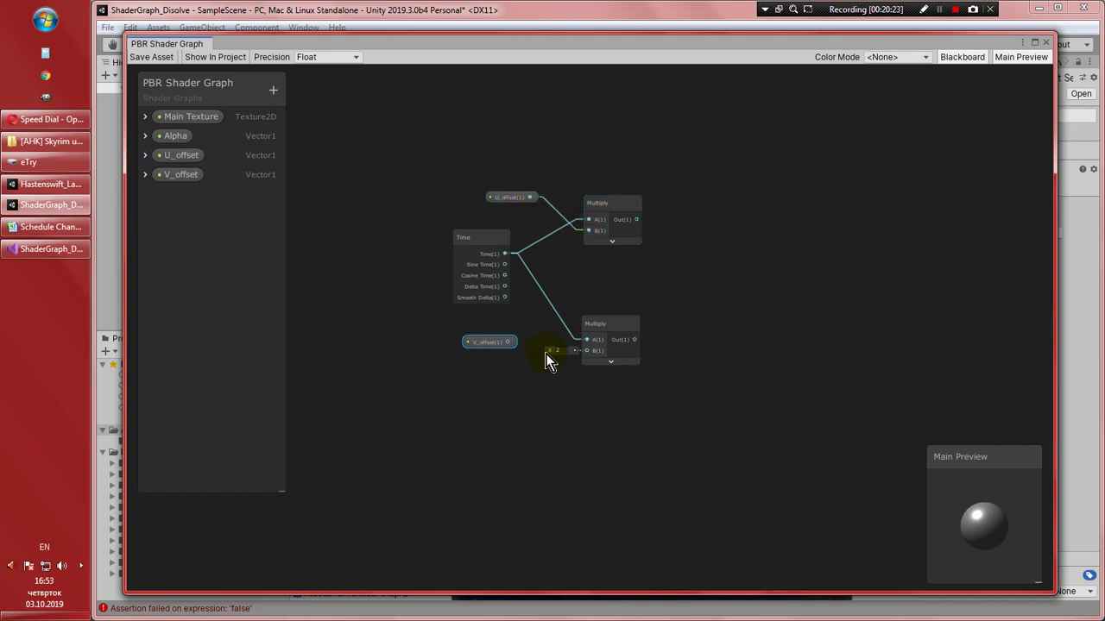
left_click_drag(508, 343, 601, 320)
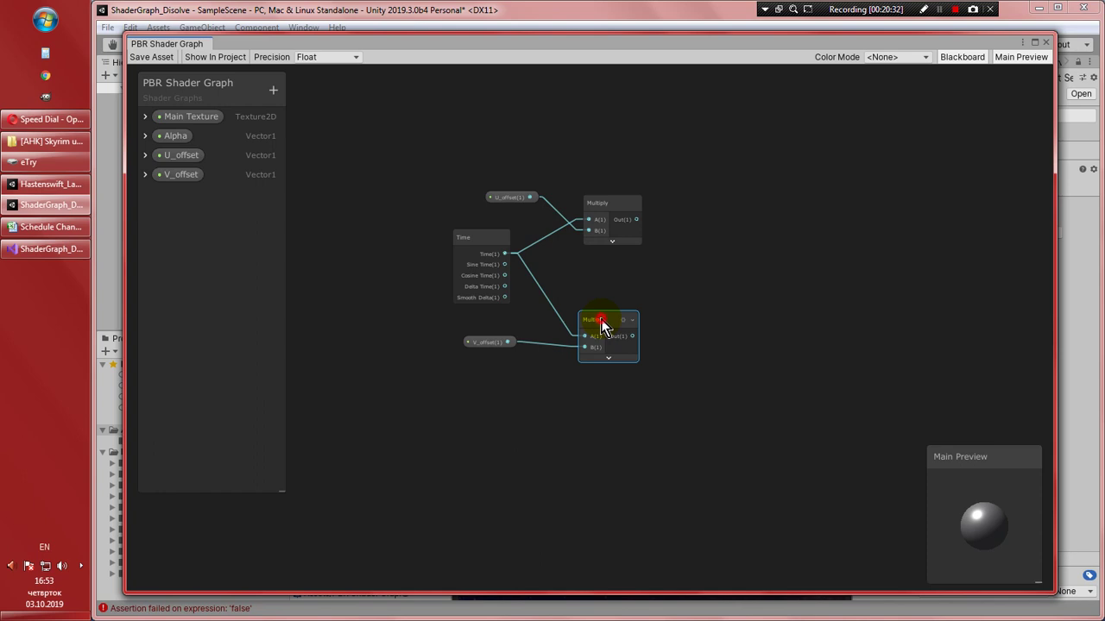
left_click_drag(601, 319, 600, 312)
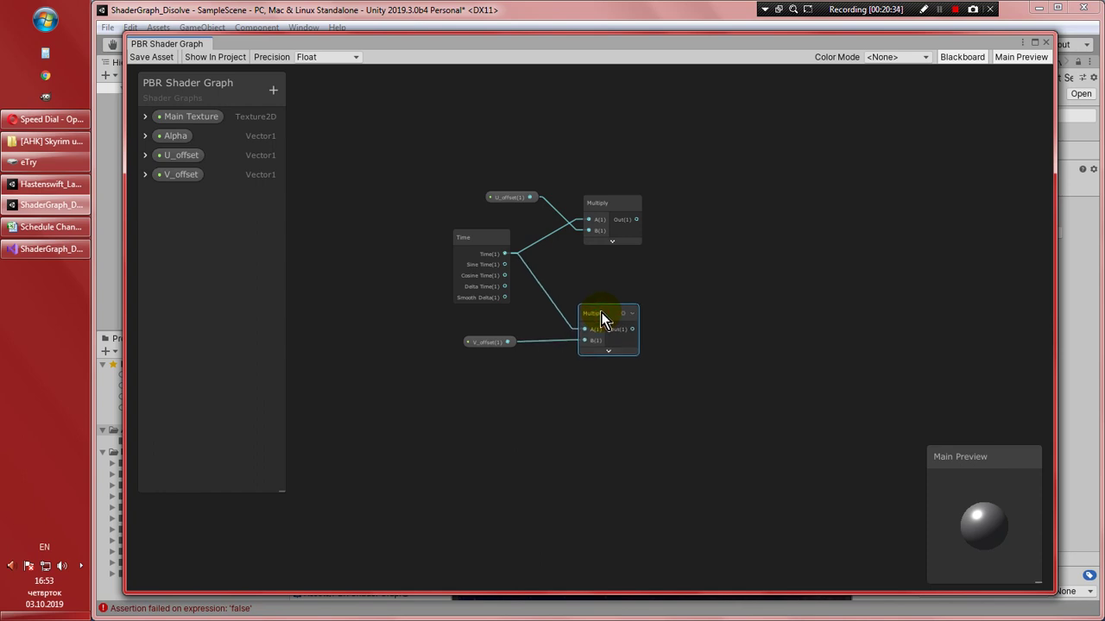
Create a Tiling And Offset node and position it on the output side of the two Multiply nodes
right_click(706, 238)
left_click(726, 244)
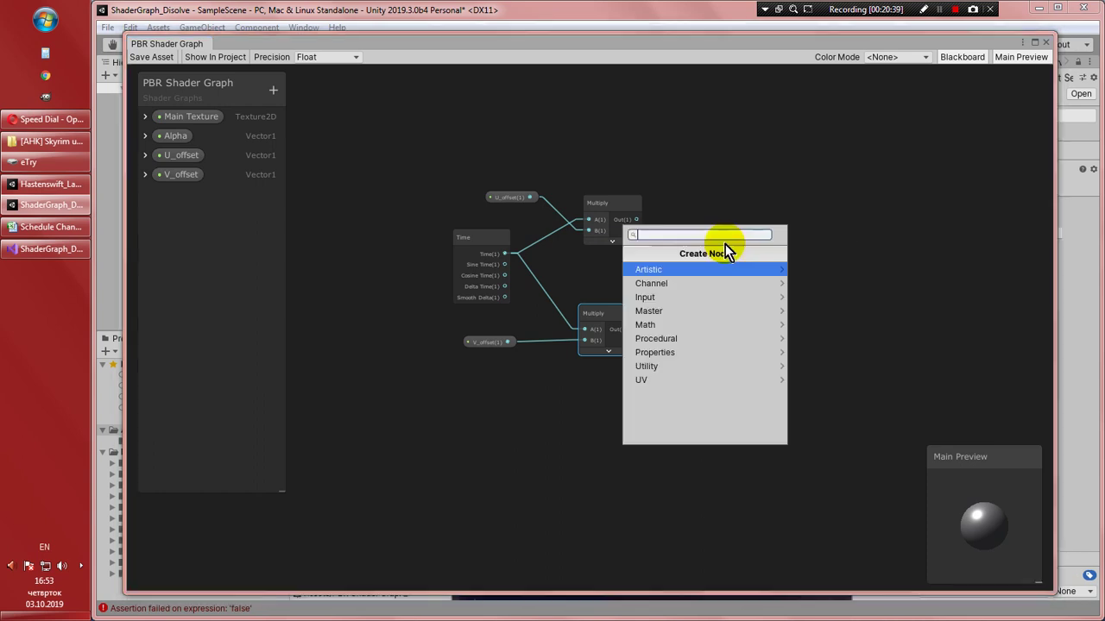
type("tiling")
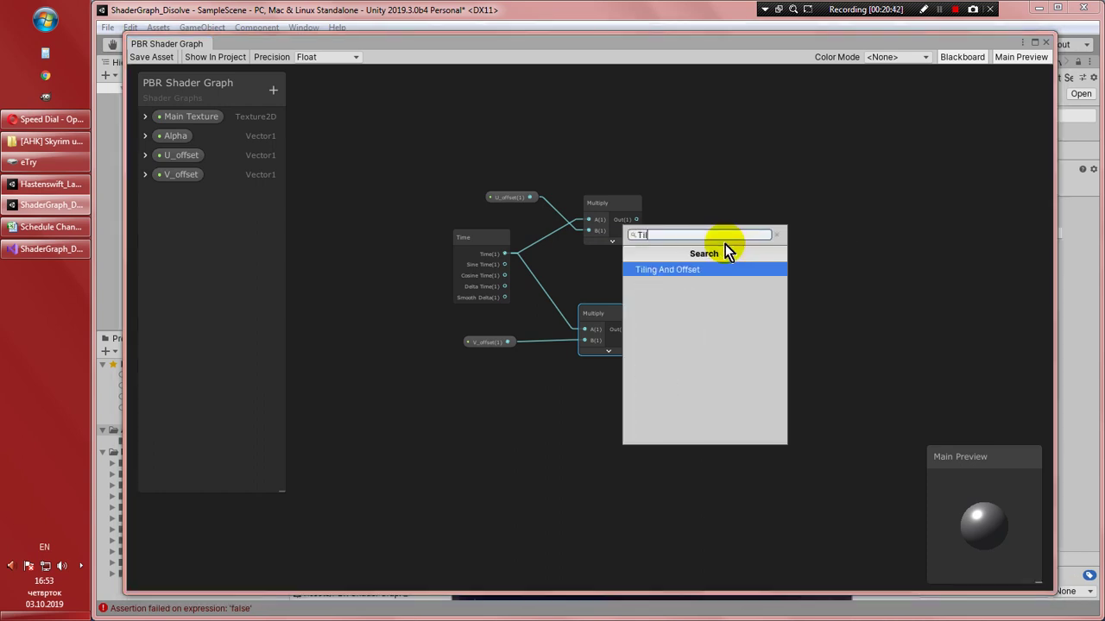
key("Return")
left_click_drag(741, 262, 798, 195)
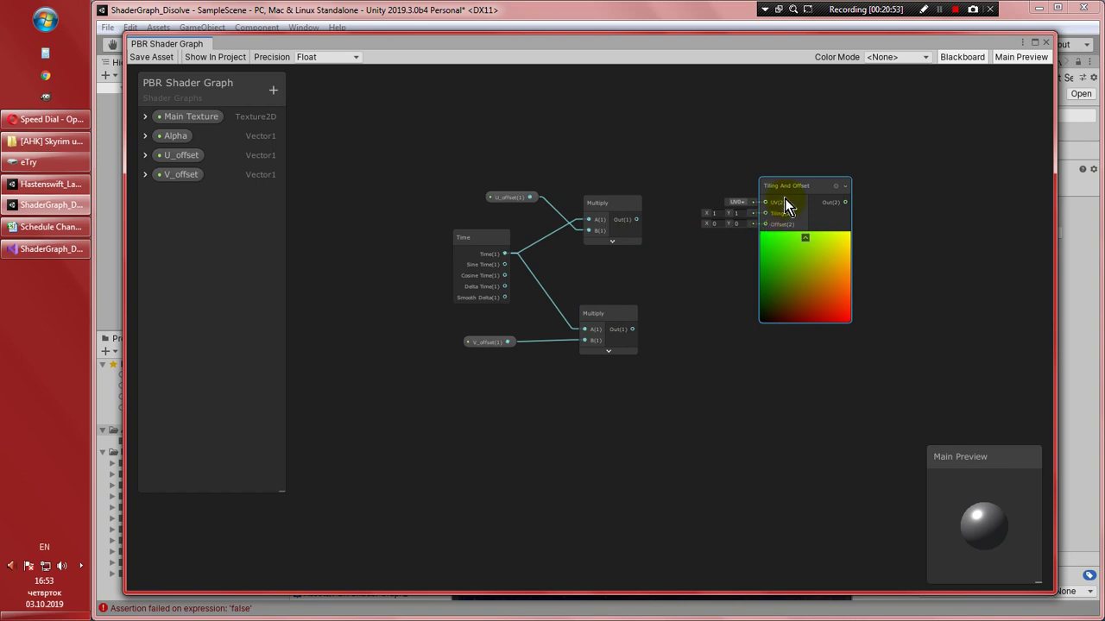
left_click_drag(783, 191, 760, 284)
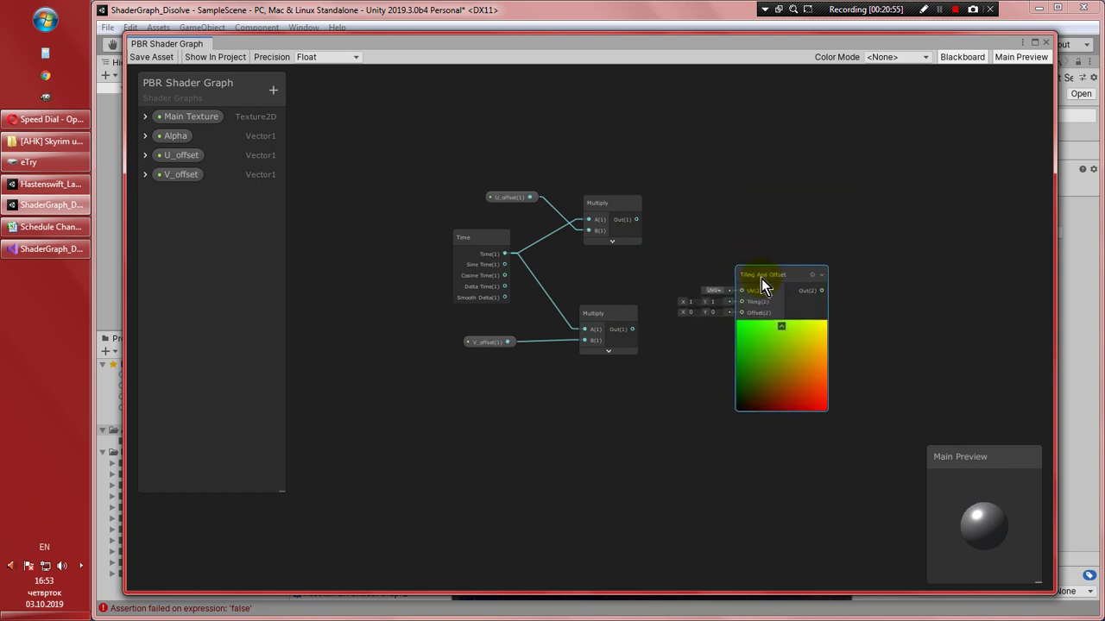
Create a Combine node and position it above the Tiling And Offset node
right_click(701, 187)
left_click(728, 195)
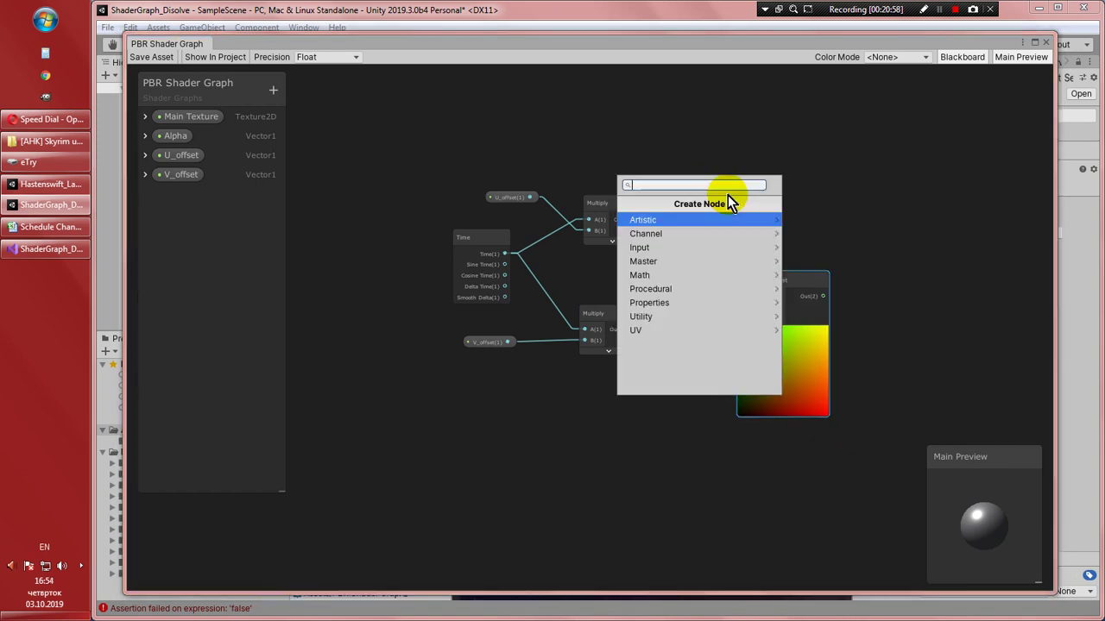
type("Com")
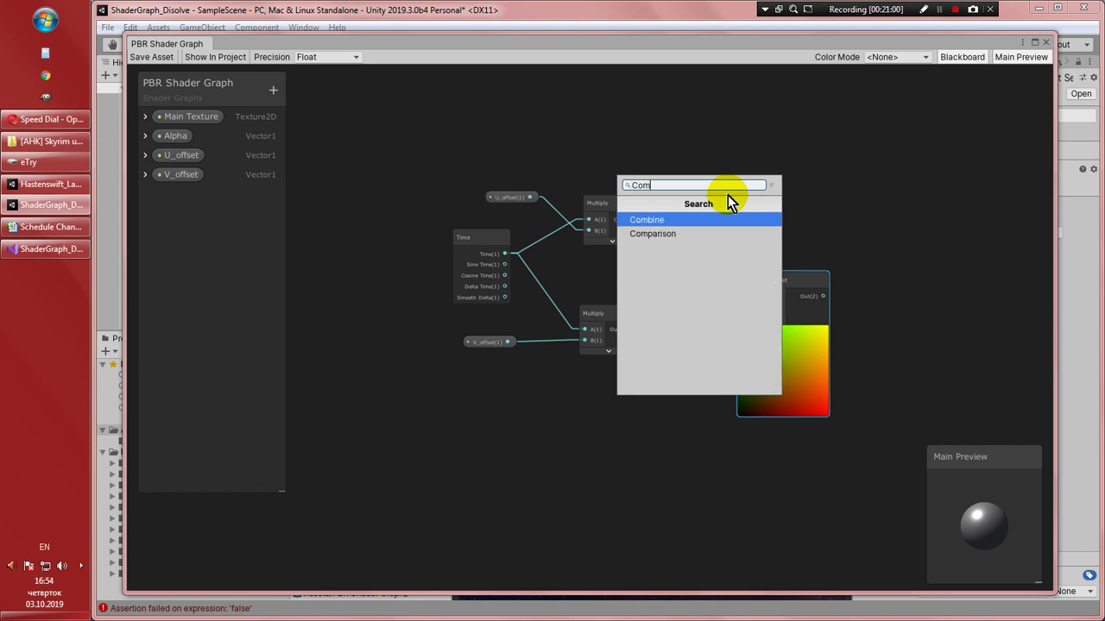
left_click(733, 219)
left_click_drag(735, 216, 726, 148)
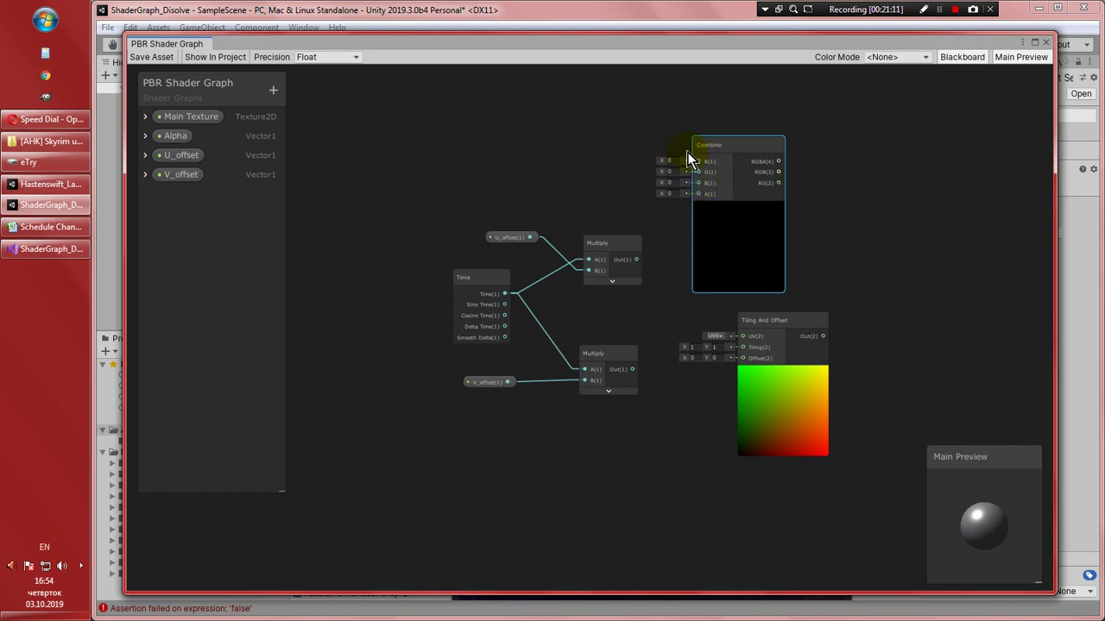
left_click_drag(712, 161, 751, 144)
Connect the U and V Multiply outputs to Combine's R and G inputs, and Combine's RGBA output to the Offset input of Tiling And Offset
left_click_drag(636, 270, 725, 158)
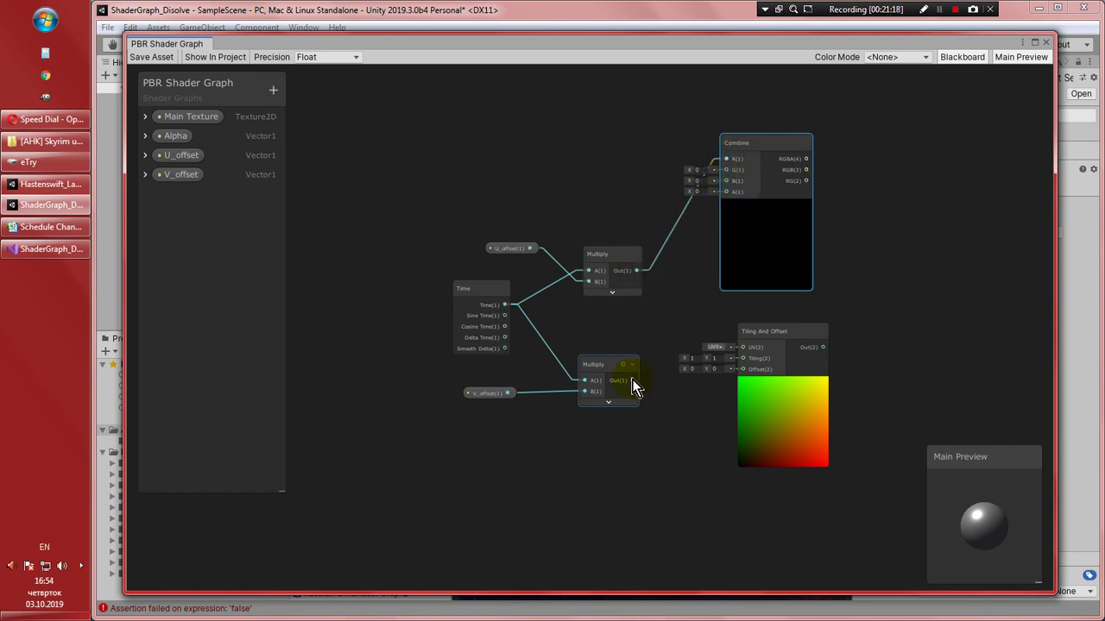
left_click_drag(634, 380, 730, 175)
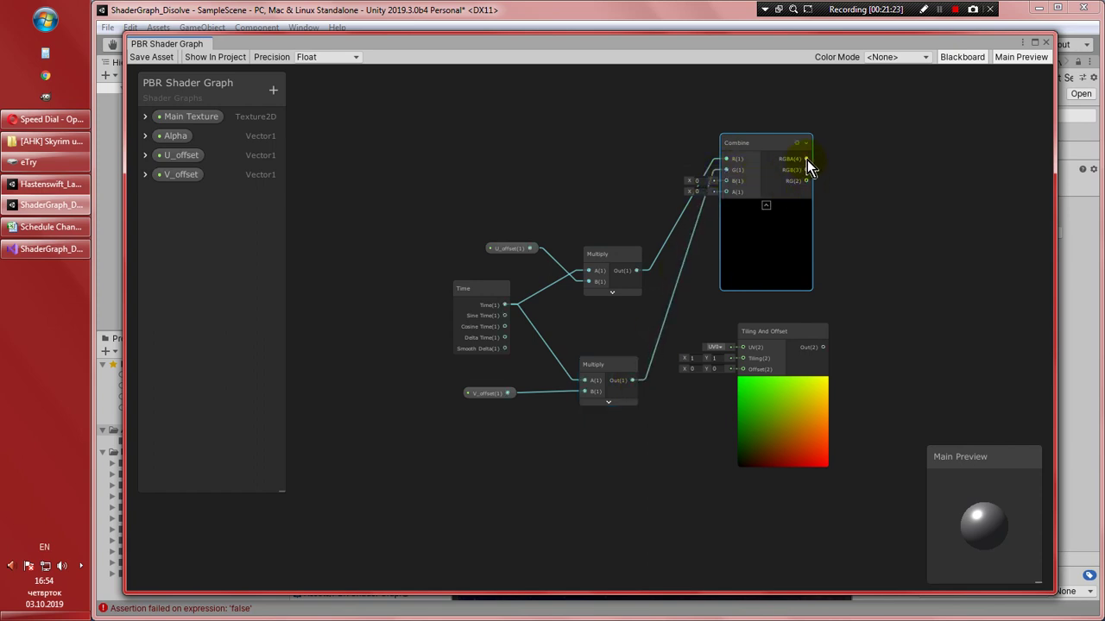
left_click_drag(808, 158, 743, 370)
left_click_drag(763, 333, 743, 333)
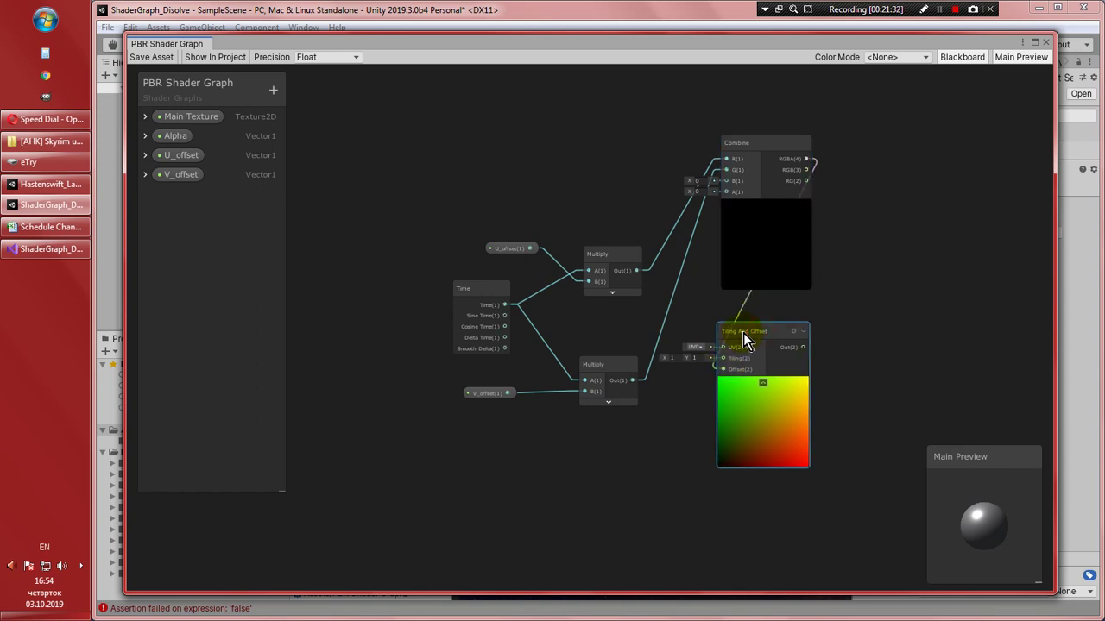
left_click_drag(753, 143, 749, 145)
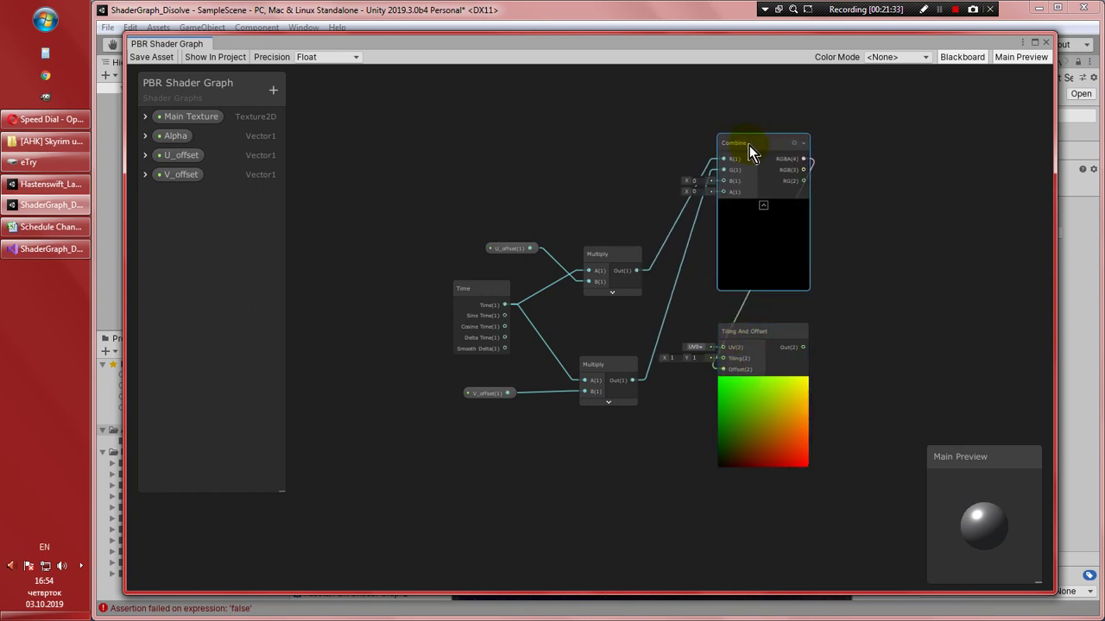
Create a Simple Noise node in the empty space beyond the Tiling And Offset node
middle_click_drag(653, 450, 546, 425)
scroll(545, 425, "down", 2)
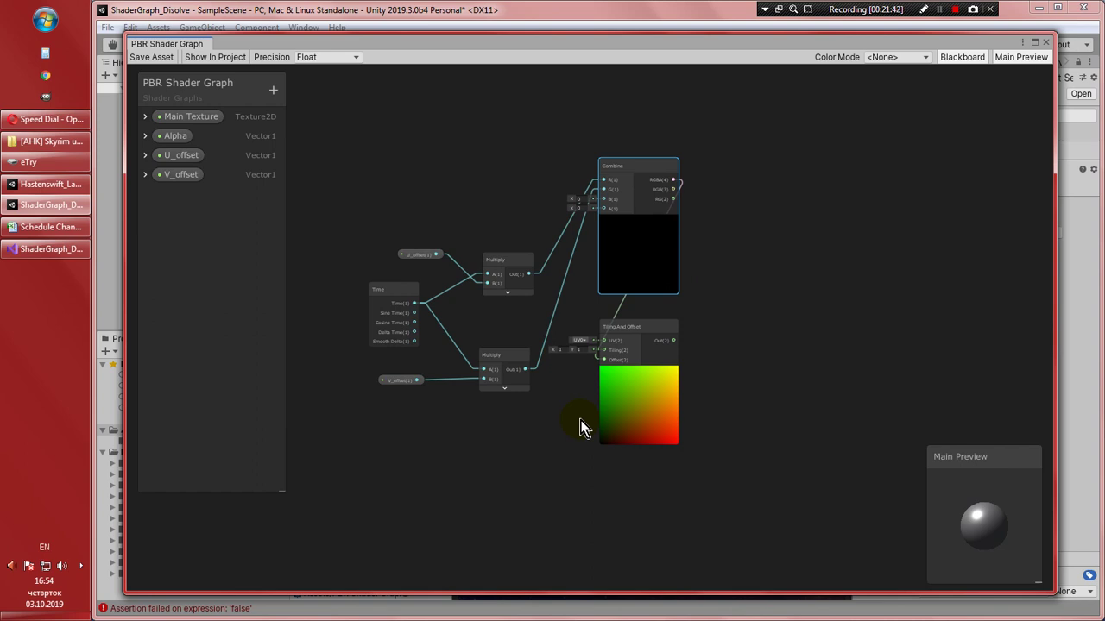
right_click(758, 293)
left_click(792, 301)
type("No")
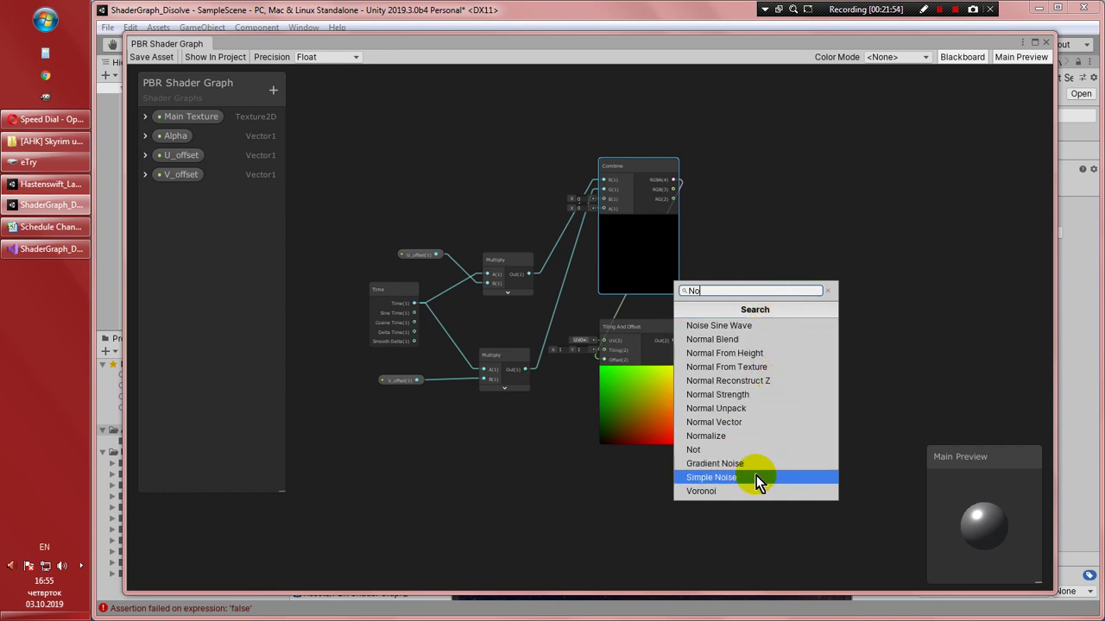
left_click(756, 477)
left_click_drag(792, 319, 774, 340)
Create a Gradient Noise node and arrange the two noise nodes with Simple Noise above Gradient Noise
right_click(744, 293)
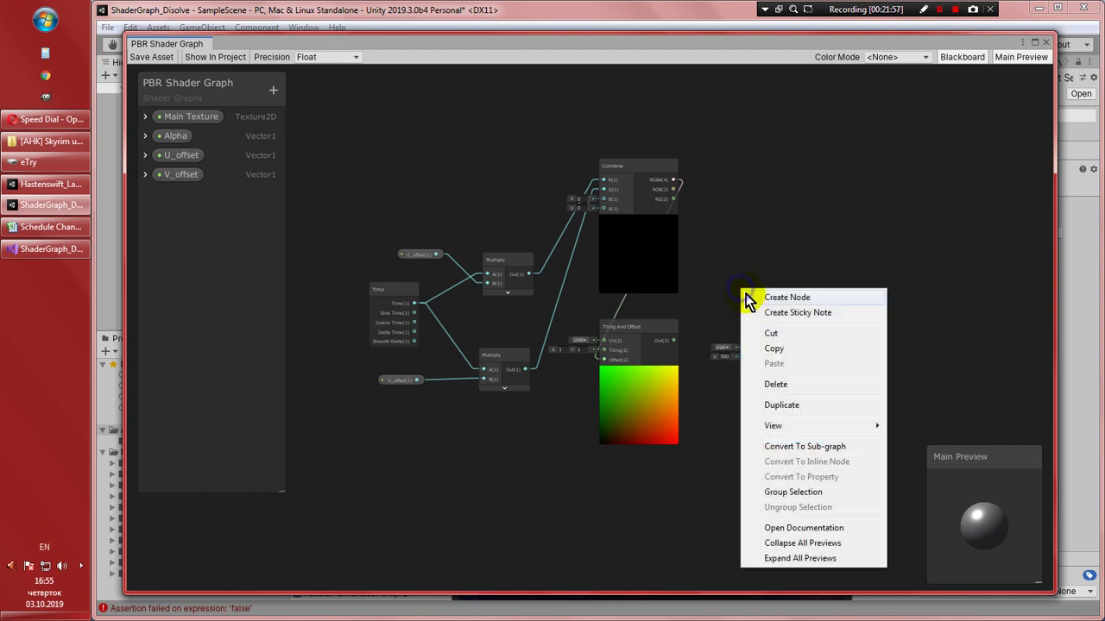
left_click(747, 298)
type("N")
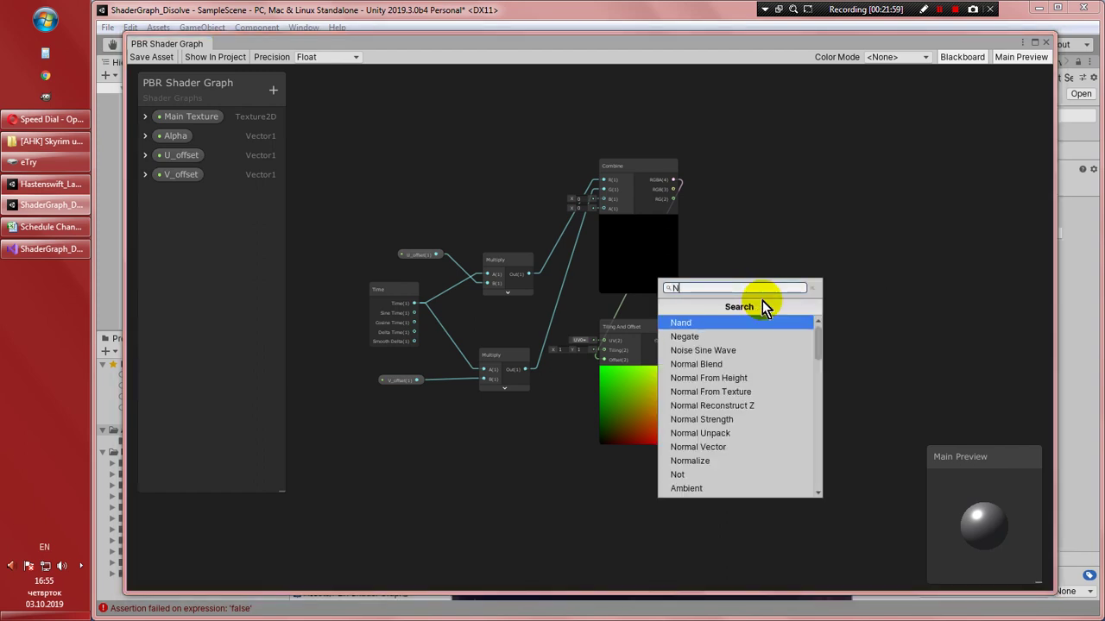
type("oi")
left_click(716, 338)
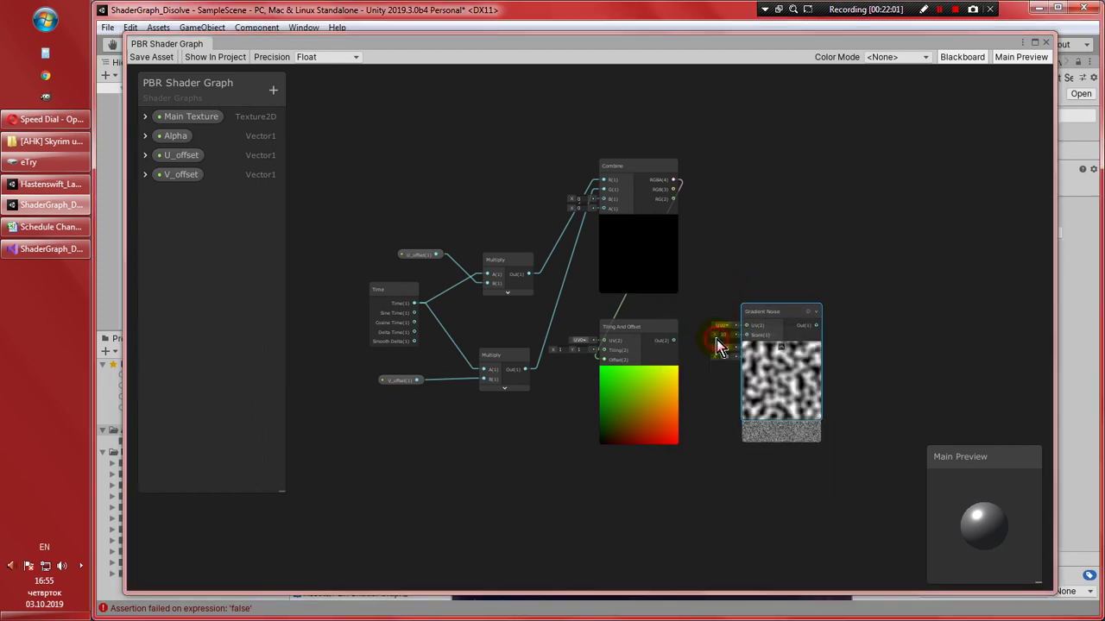
left_click_drag(768, 312, 772, 475)
left_click_drag(770, 338, 784, 220)
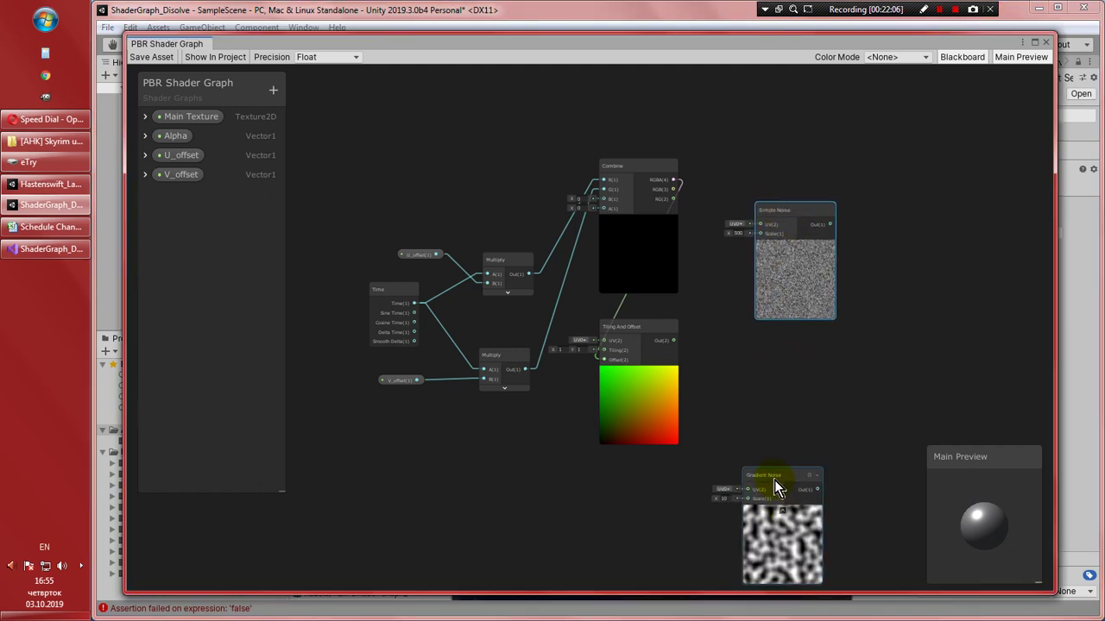
left_click_drag(774, 480, 785, 351)
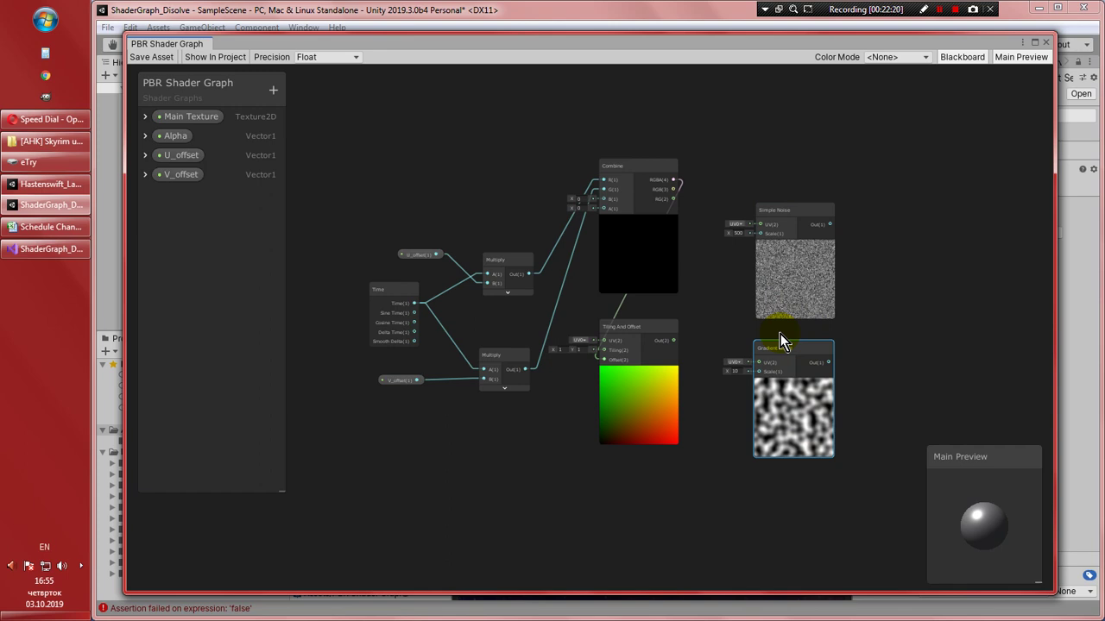
Set the Simple Noise node's Scale to 40
middle_click_drag(787, 348, 738, 357)
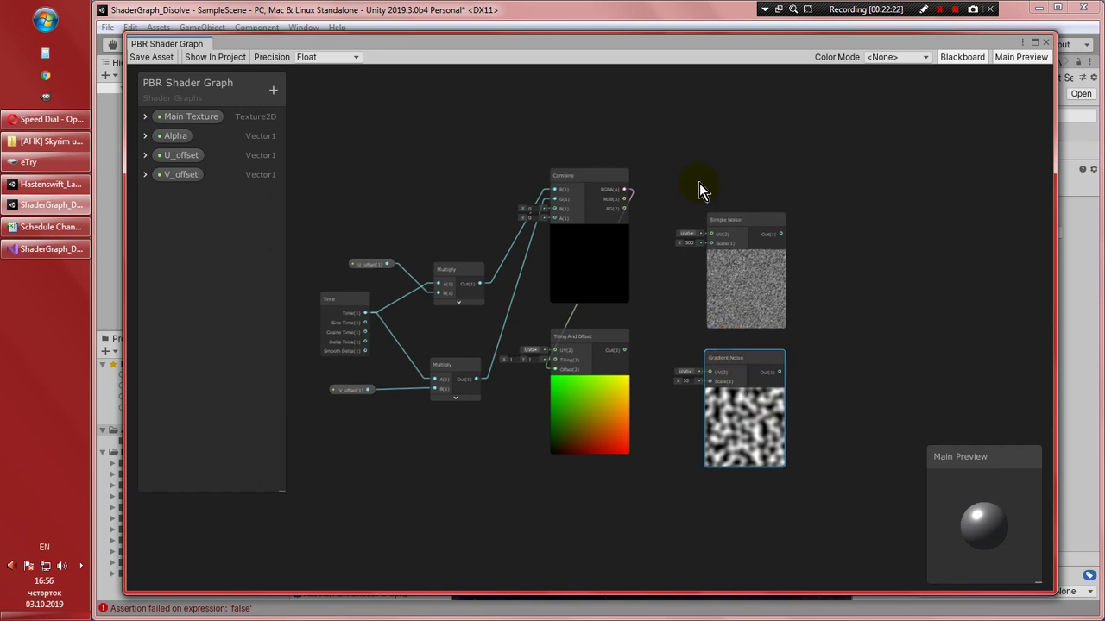
left_click(695, 242)
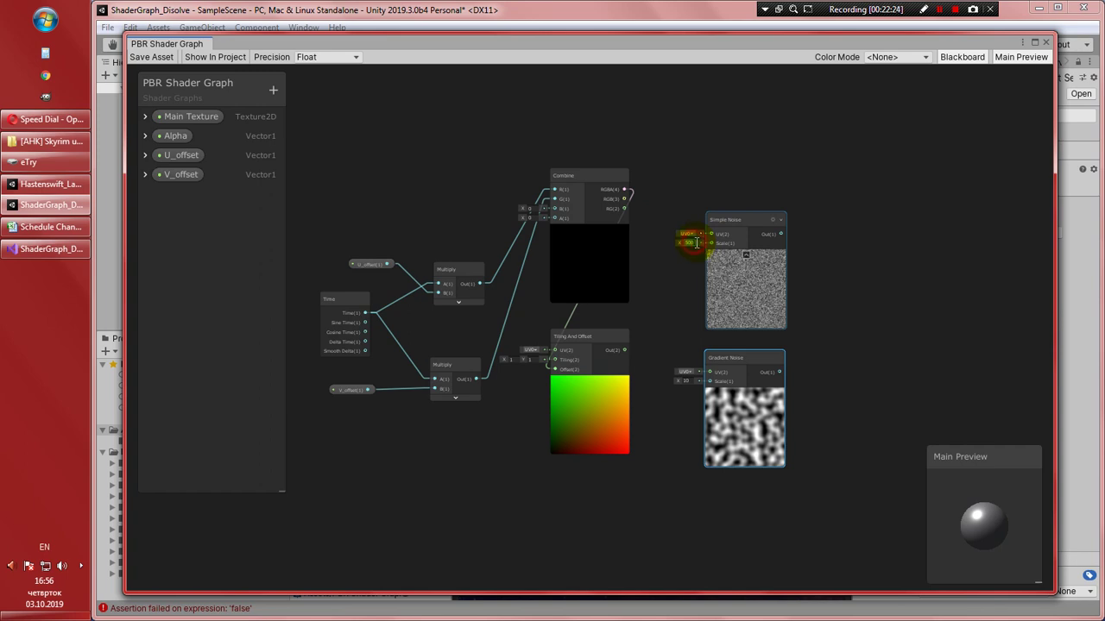
type("40")
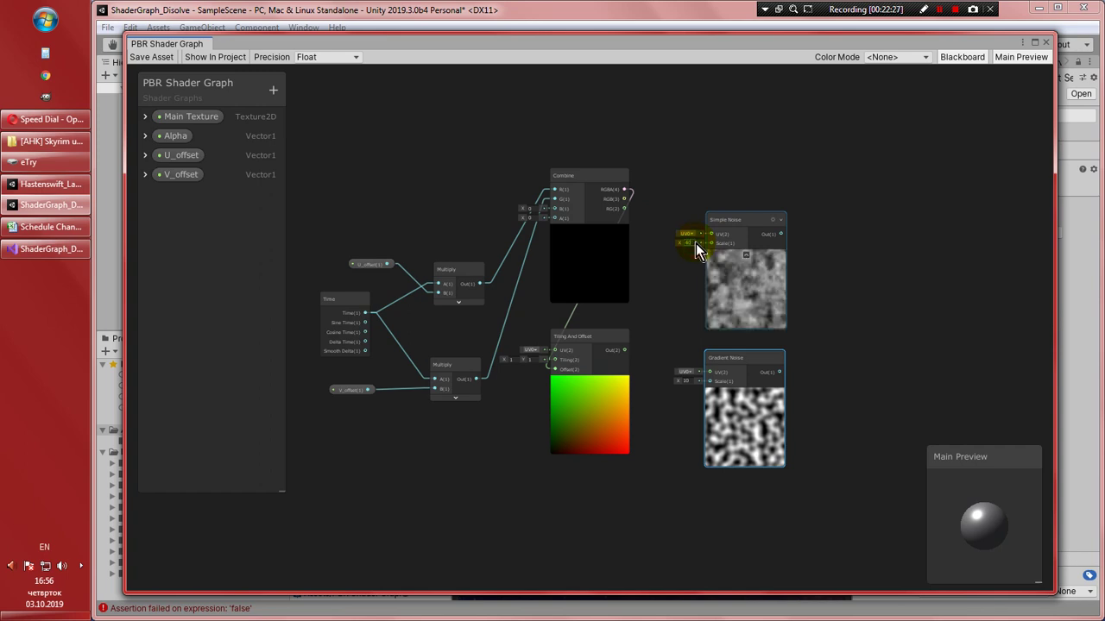
scroll(710, 246, "up", 3)
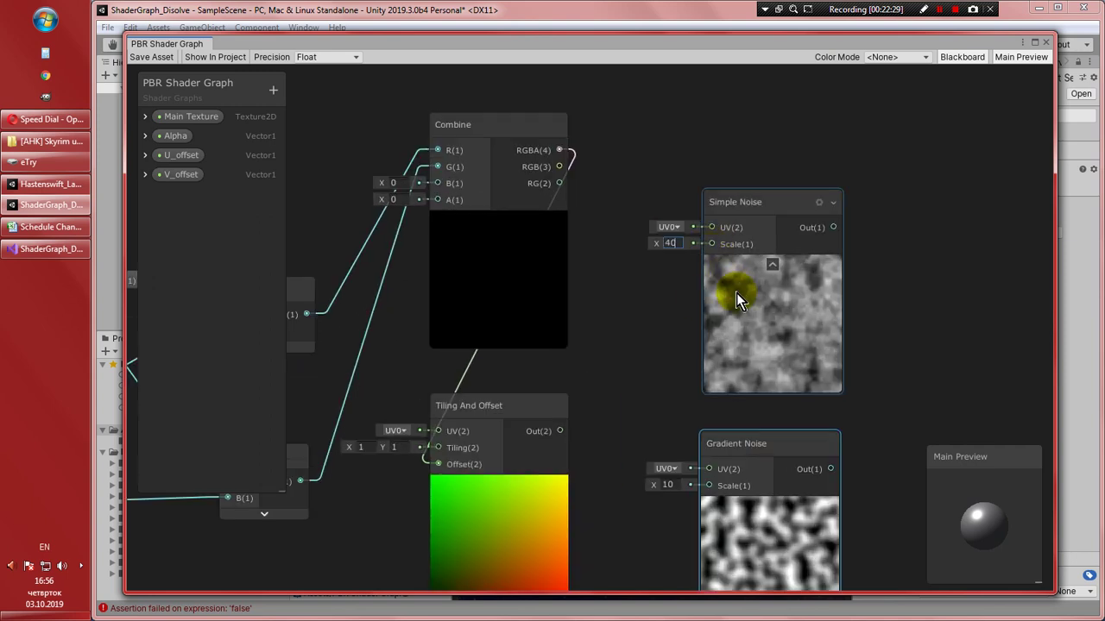
Set the Simple Noise node's Scale to 30
key("BackSpace")
type("3")
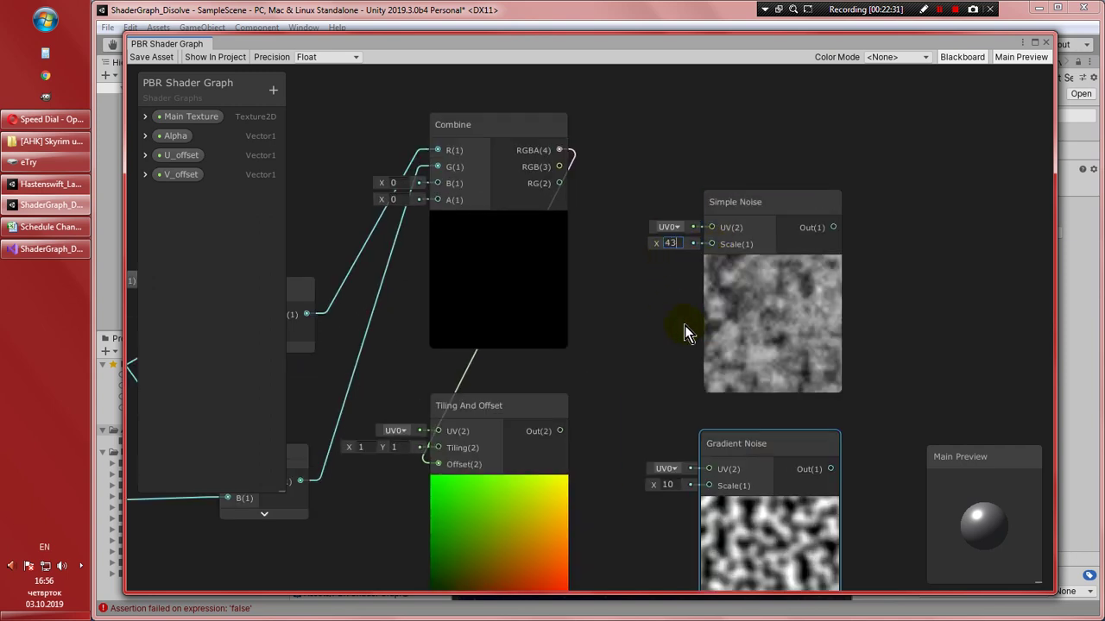
type("0")
key("BackSpace")
key("BackSpace")
key("BackSpace")
type("30")
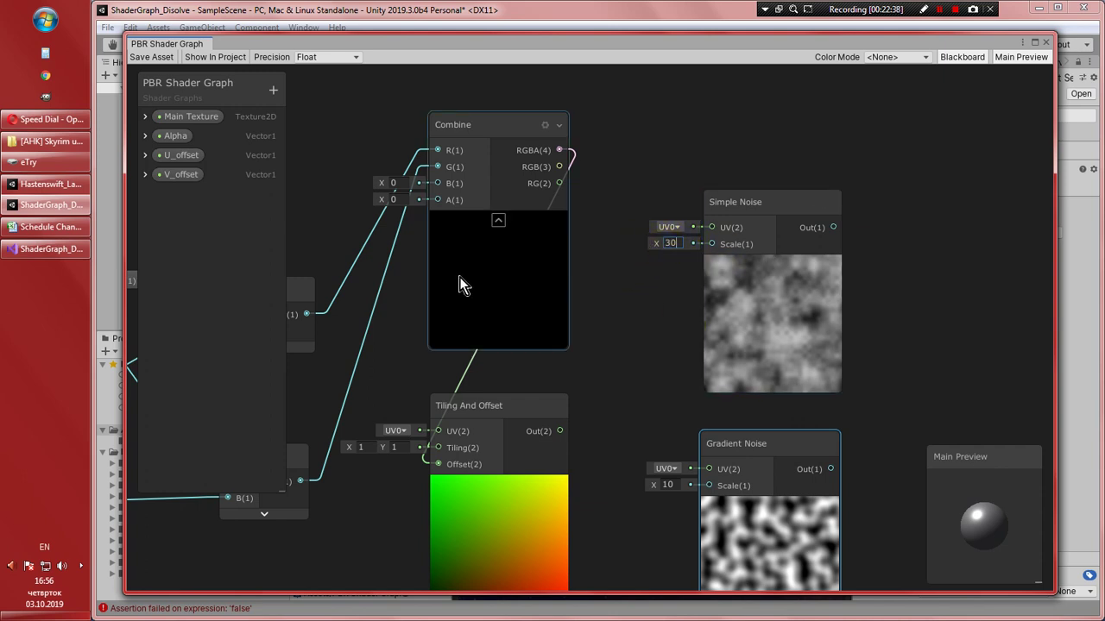
Add a Vector1 property named Disolve Noise with a default value of 30
left_click(272, 90)
left_click(291, 101)
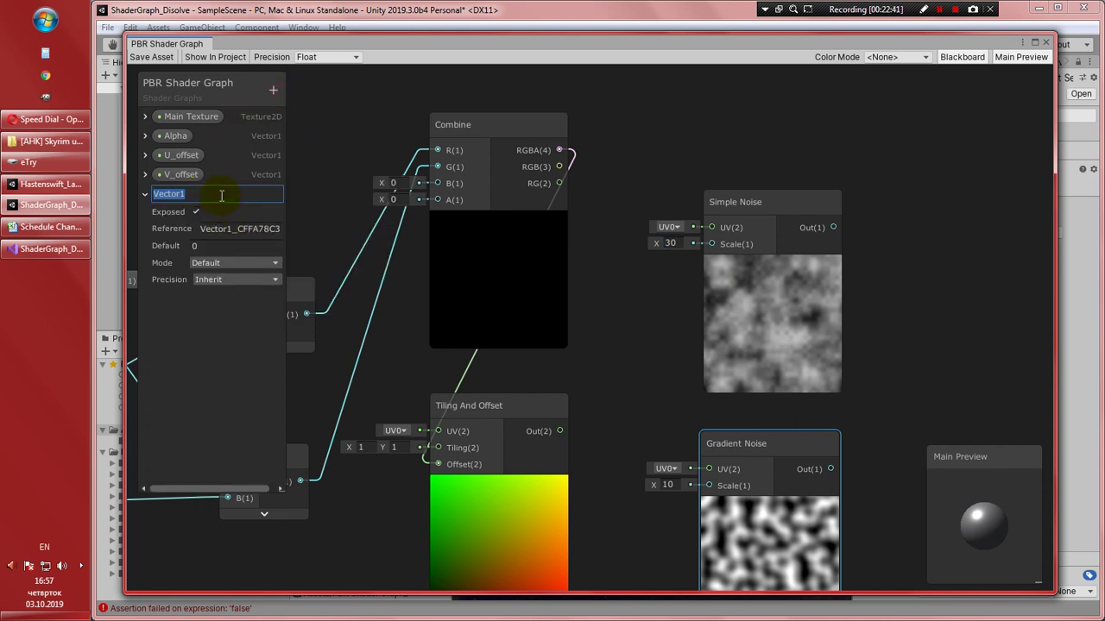
type("Disolve Noise")
left_click(197, 247)
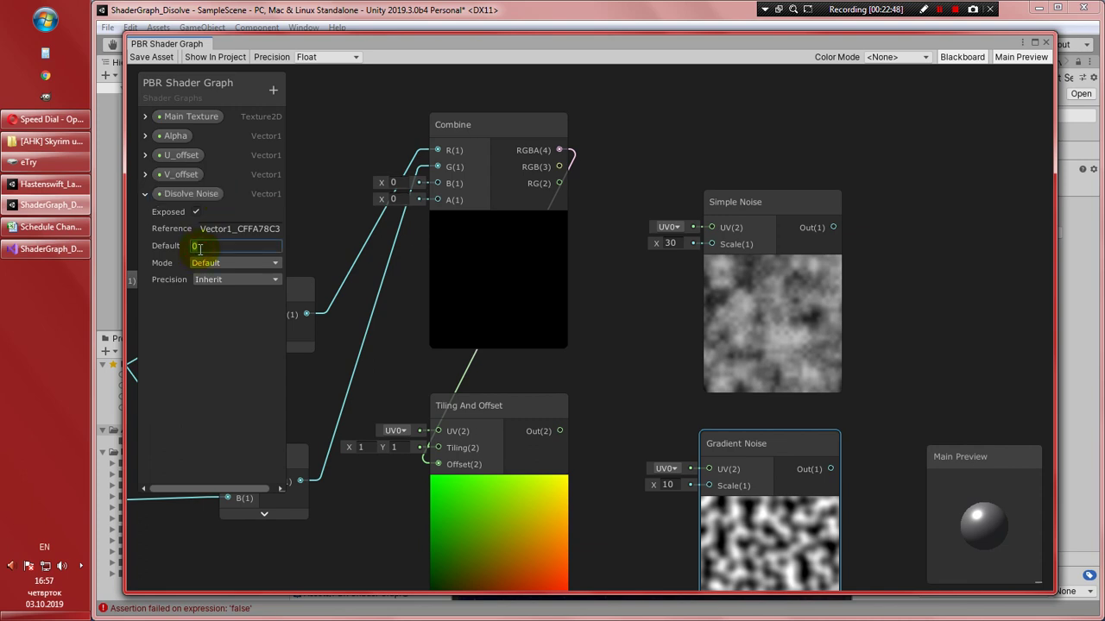
type("30")
Place the Disolve Noise property above Simple Noise, connect it to that node's Scale, and connect Tiling And Offset's output to its UV input
left_click(180, 194)
left_click_drag(661, 164, 630, 157)
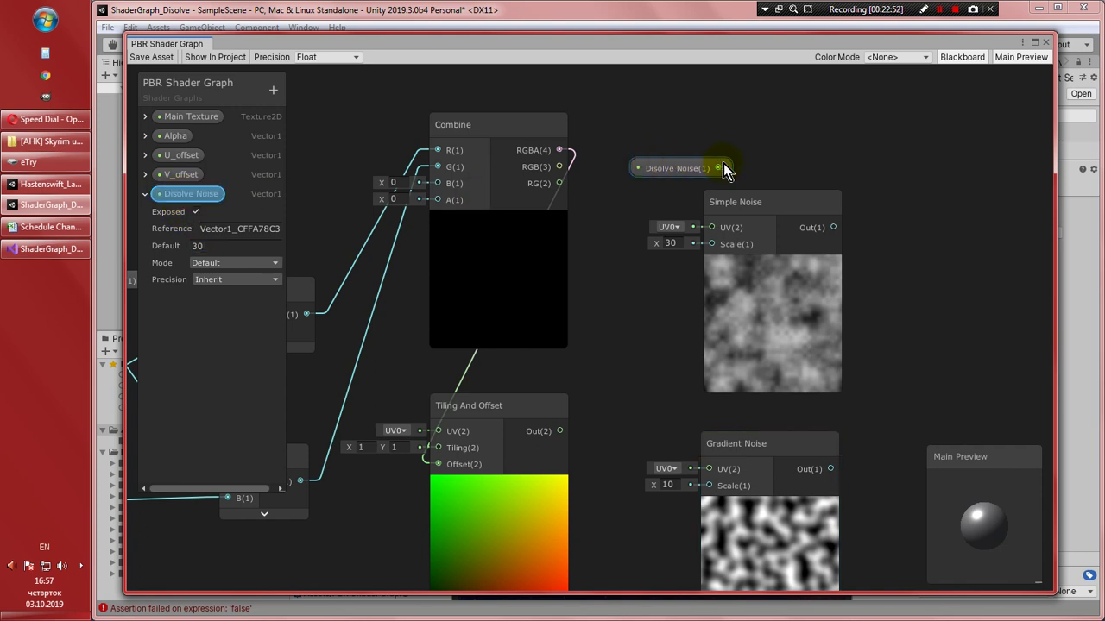
left_click_drag(723, 167, 710, 246)
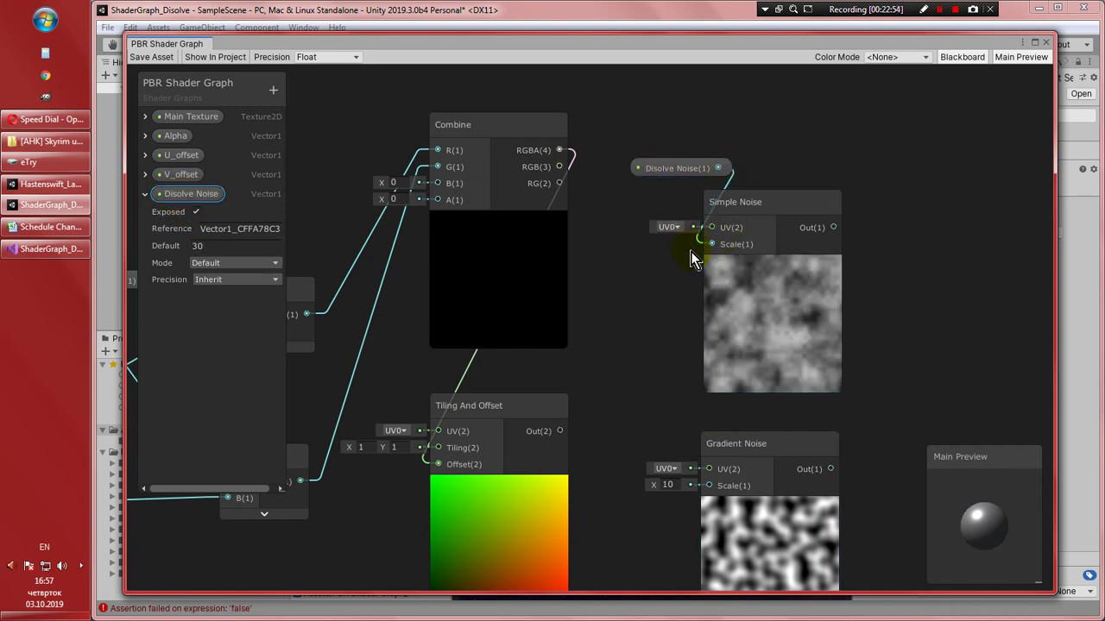
mouse_move(655, 356)
middle_mouse_down()
mouse_move(656, 321)
mouse_move(655, 338)
middle_mouse_up()
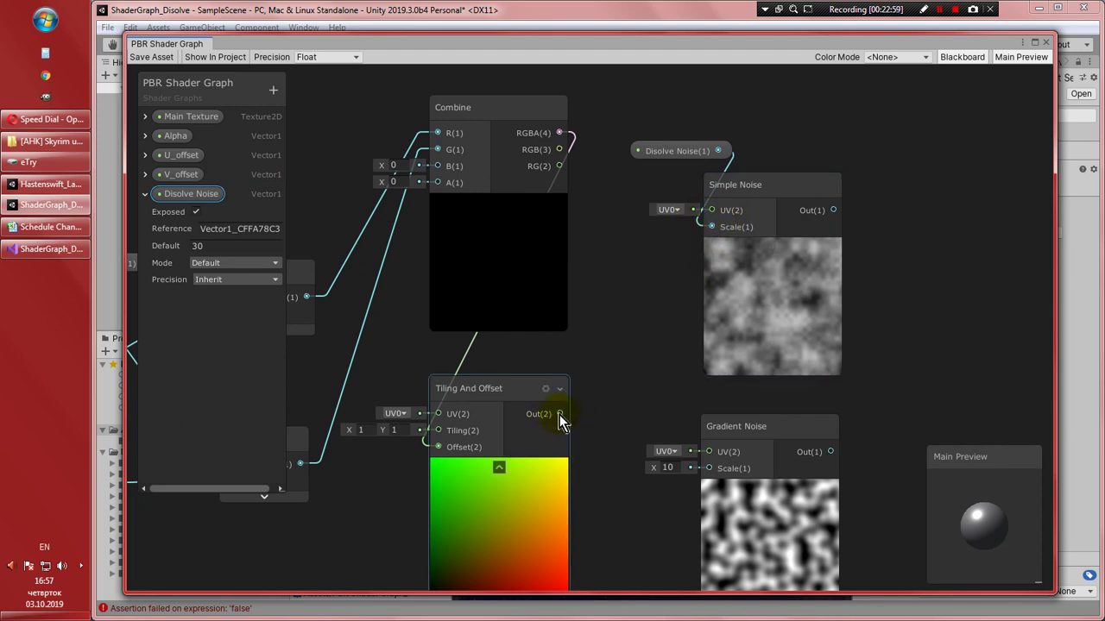
left_click_drag(559, 415, 711, 211)
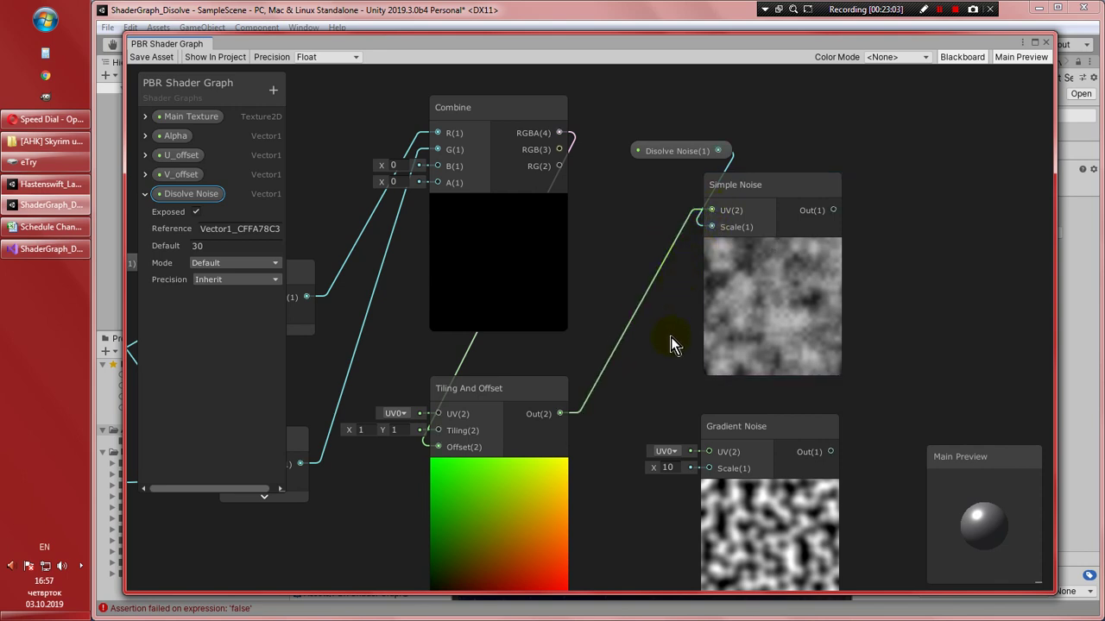
Move the V_offset property node closer to the lower Multiply node, level with its B input
key("a")
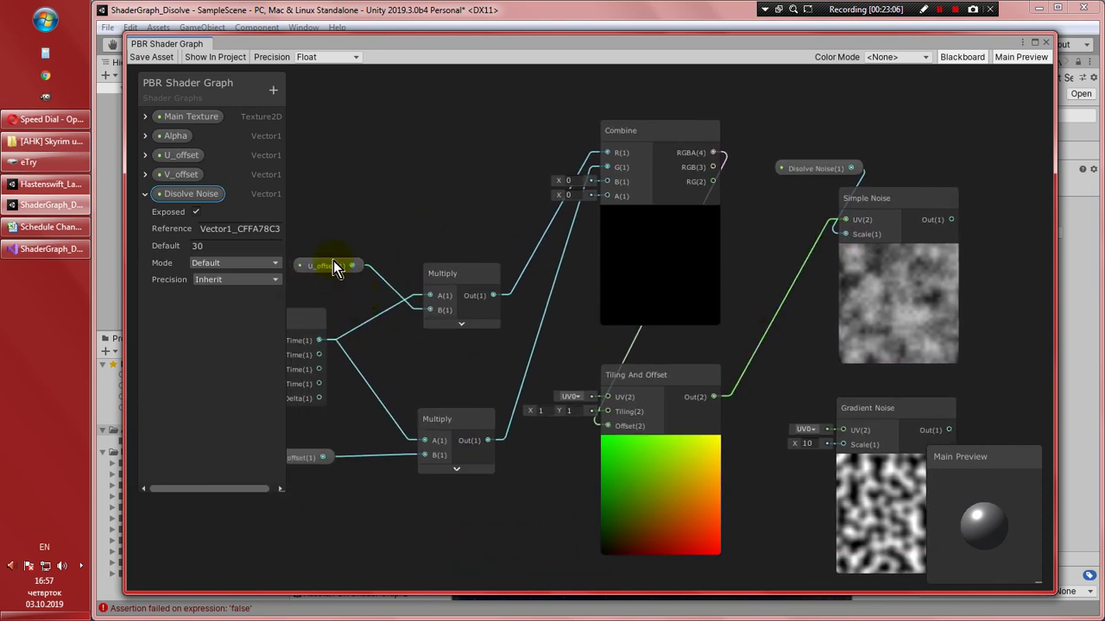
middle_click_drag(357, 424, 401, 426)
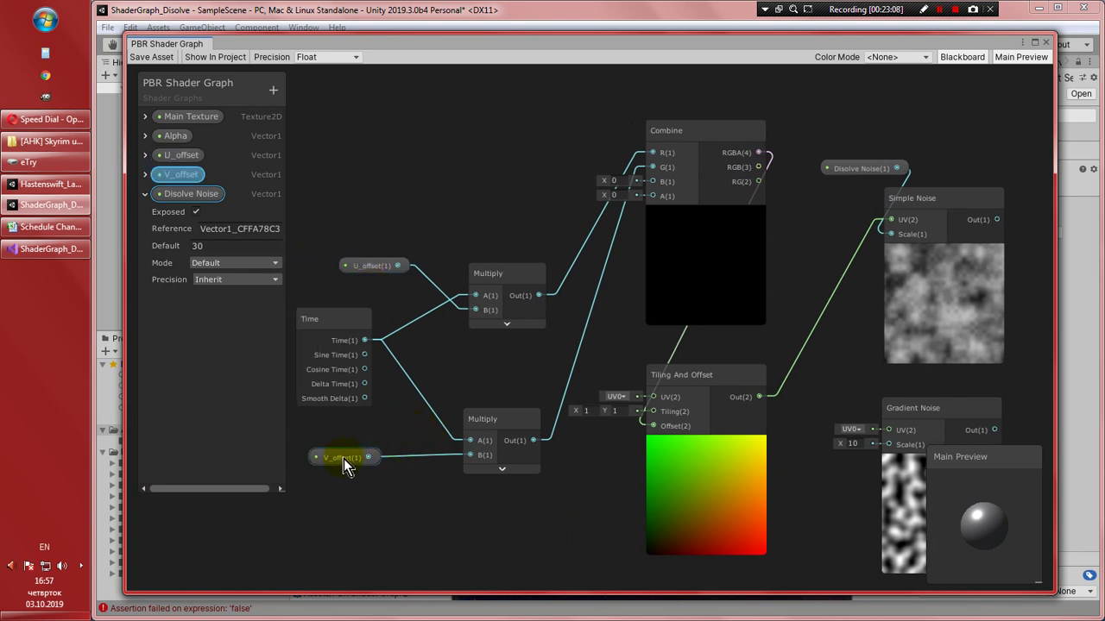
left_click_drag(343, 459, 368, 454)
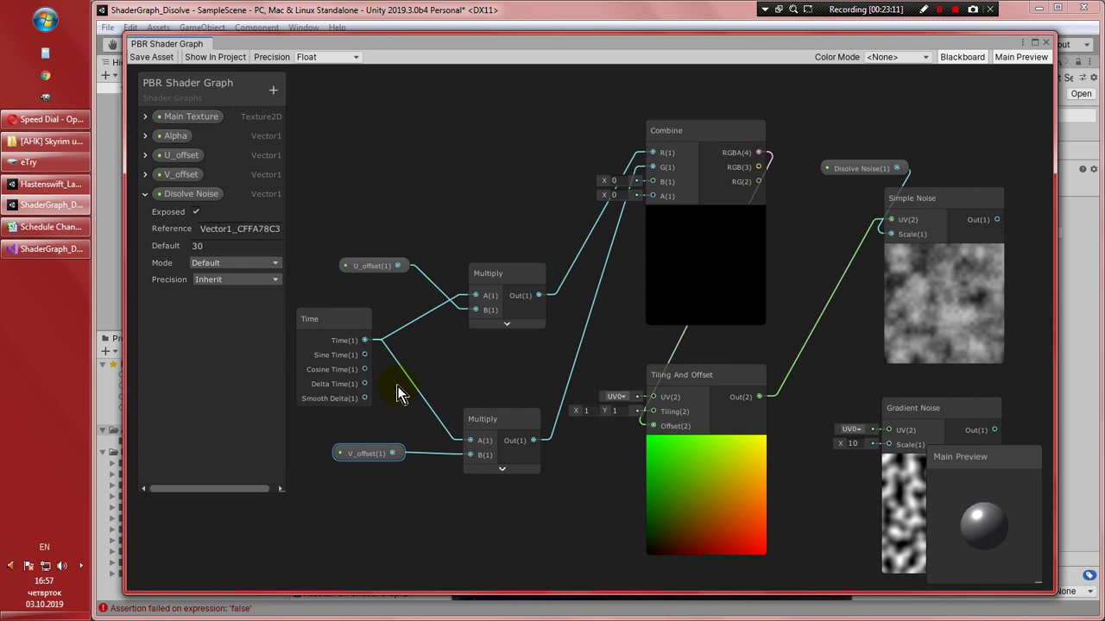
Set the default value of the U_offset property to 0.4
left_click(145, 156)
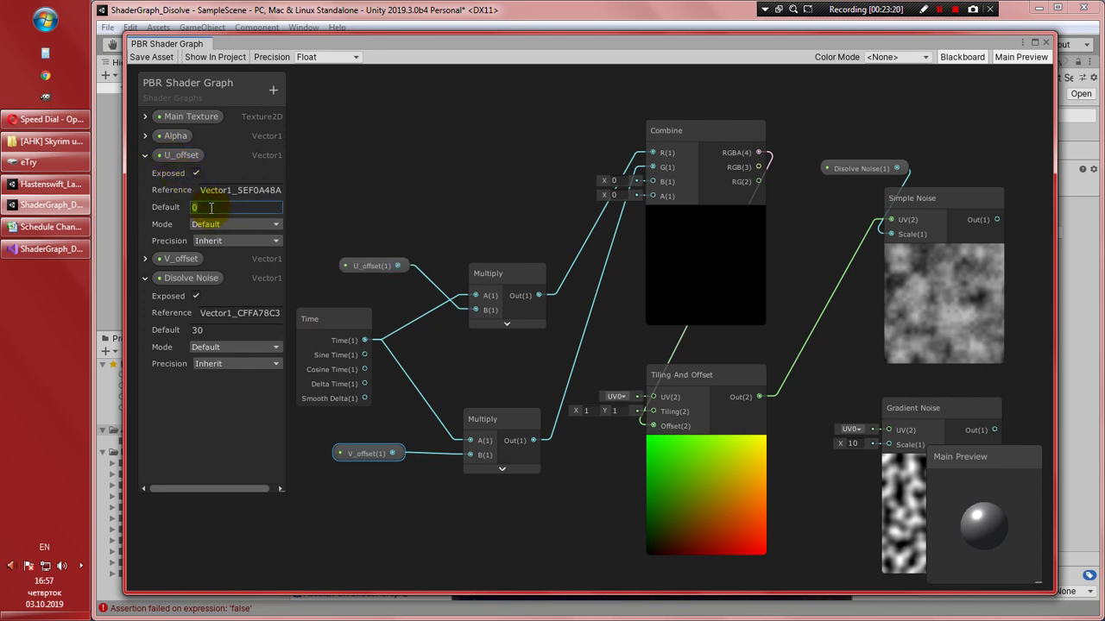
type("4")
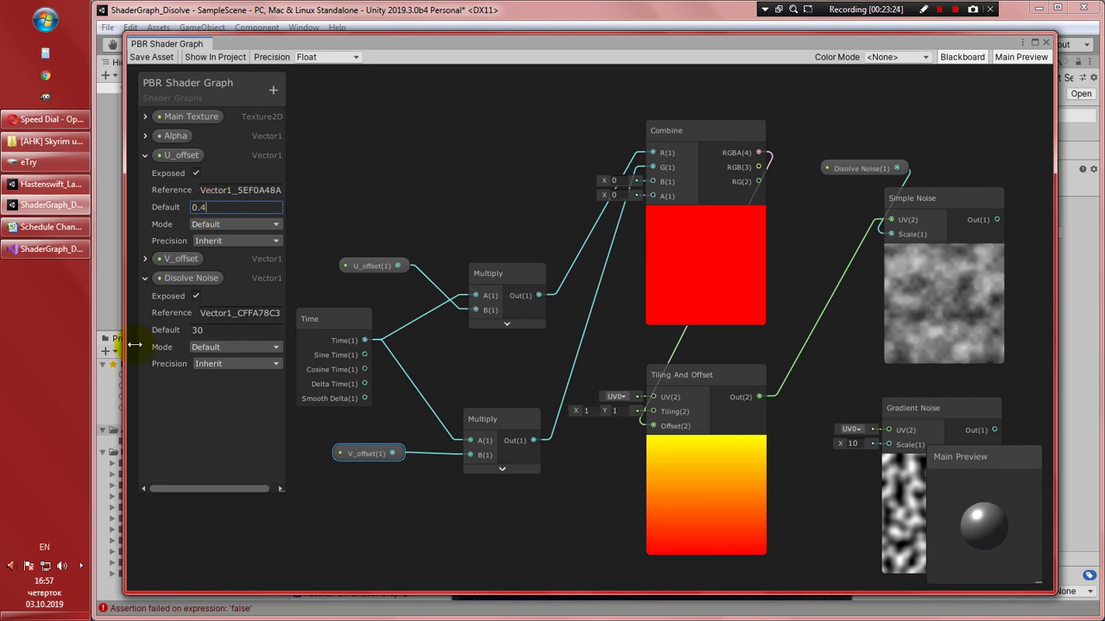
Try a default value of 0.5 for V_offset, clear it back to 0, and collapse both offset properties
left_click(146, 260)
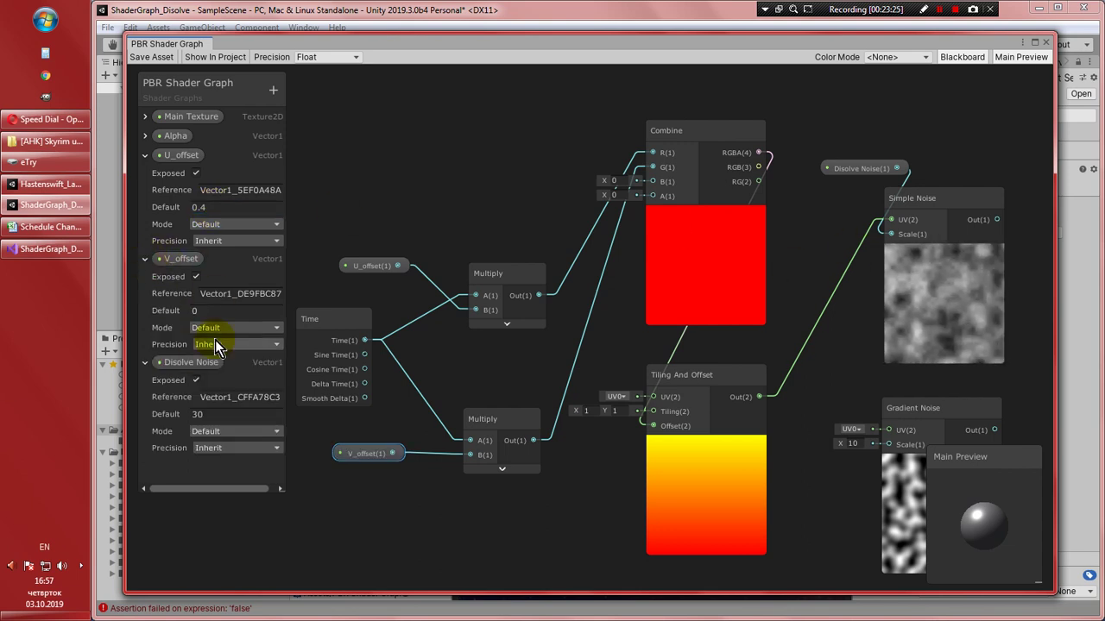
left_click(207, 310)
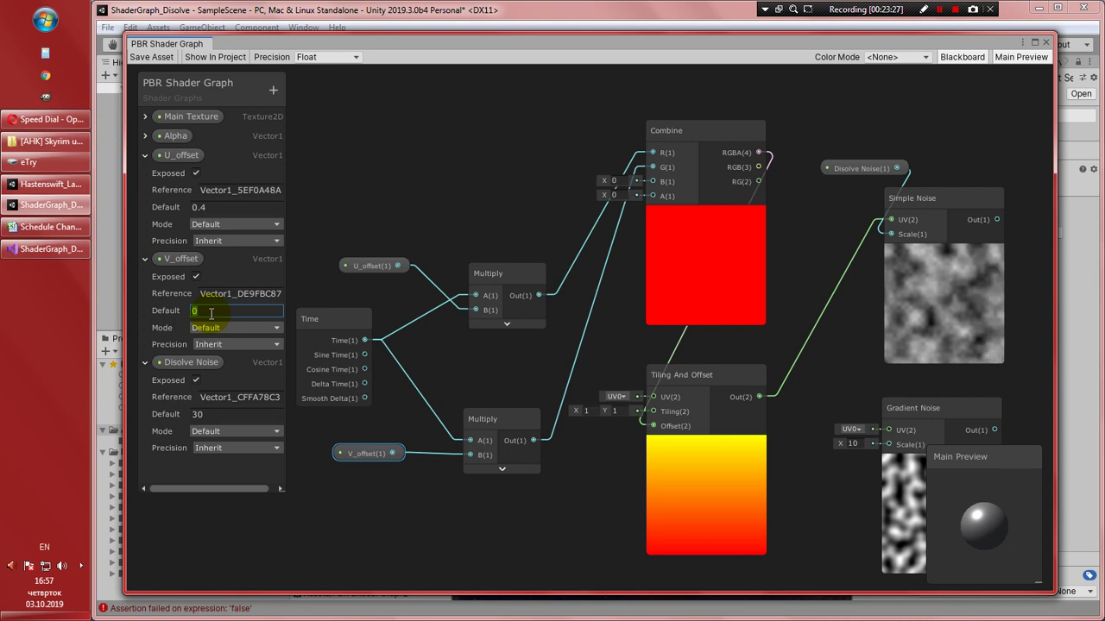
type("0.5")
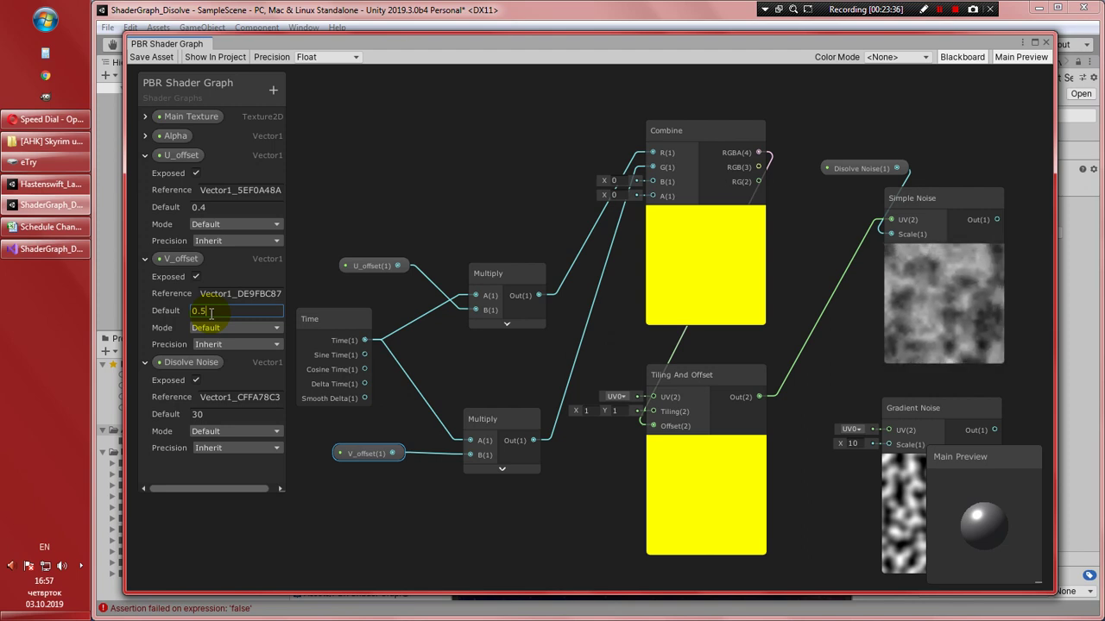
key("BackSpace")
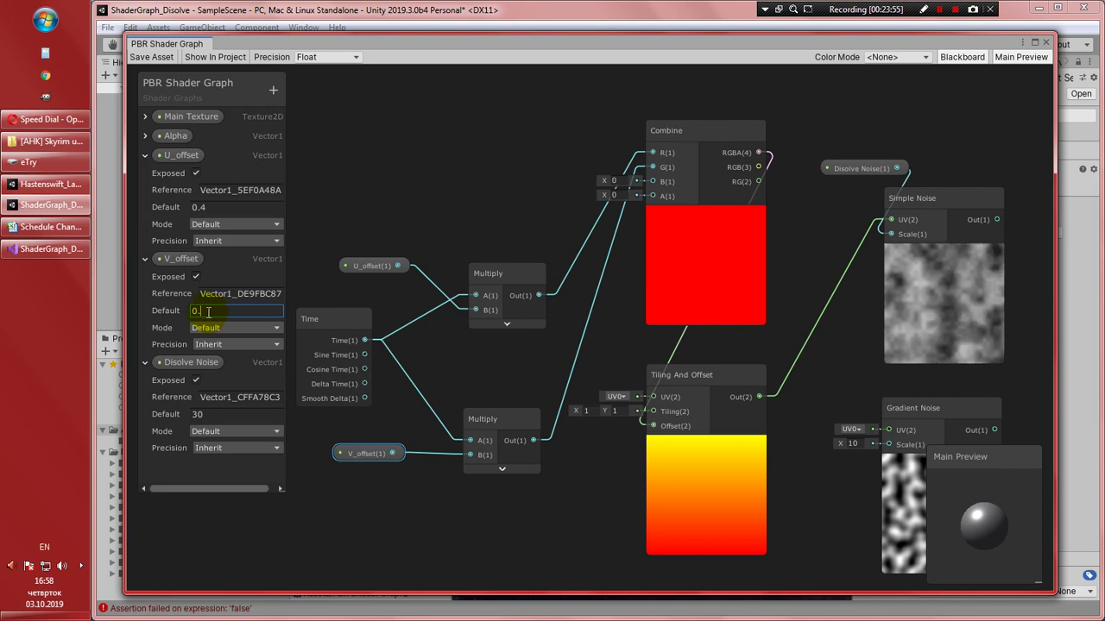
left_click(145, 259)
left_click(145, 156)
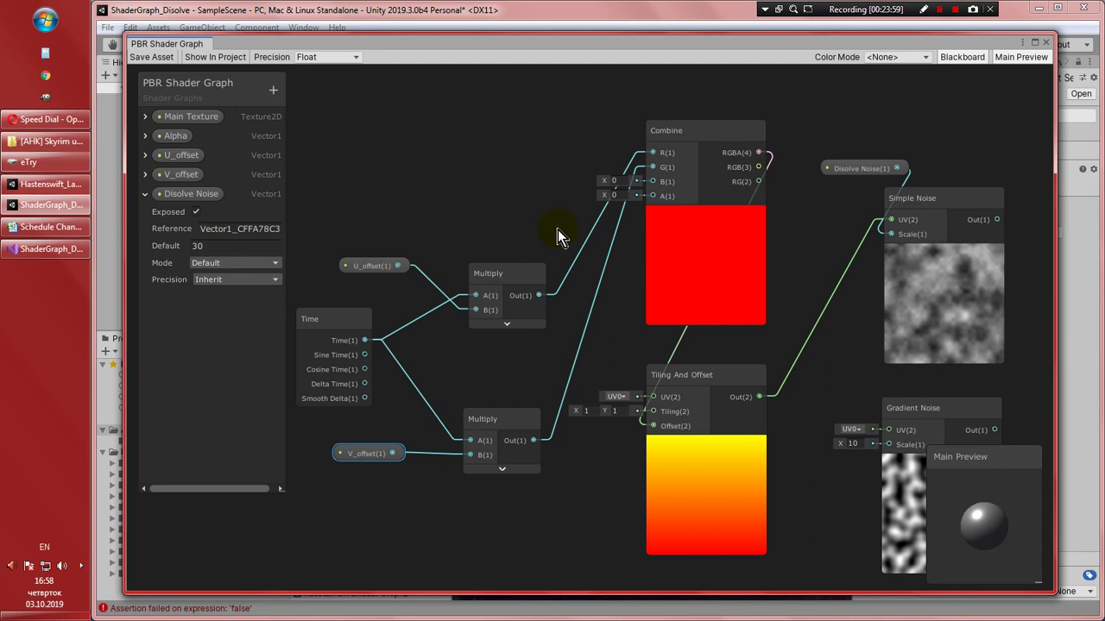
Collapse the Disolve Noise property and add a Vector1 property named Overal Noise with a default value of 9
middle_click_drag(807, 252, 748, 227)
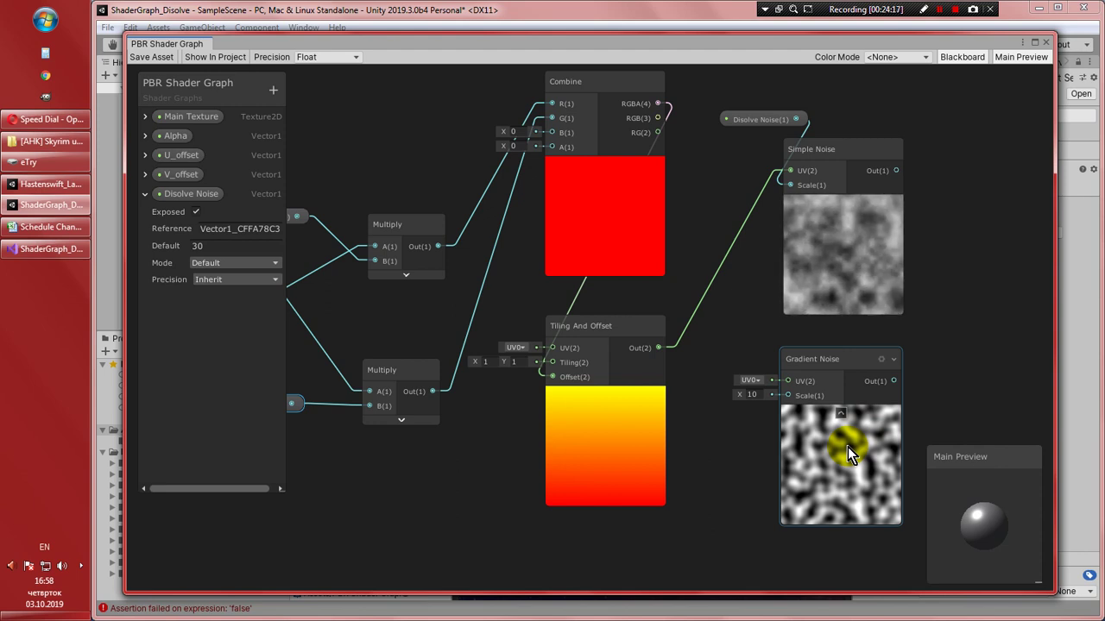
left_click(410, 371)
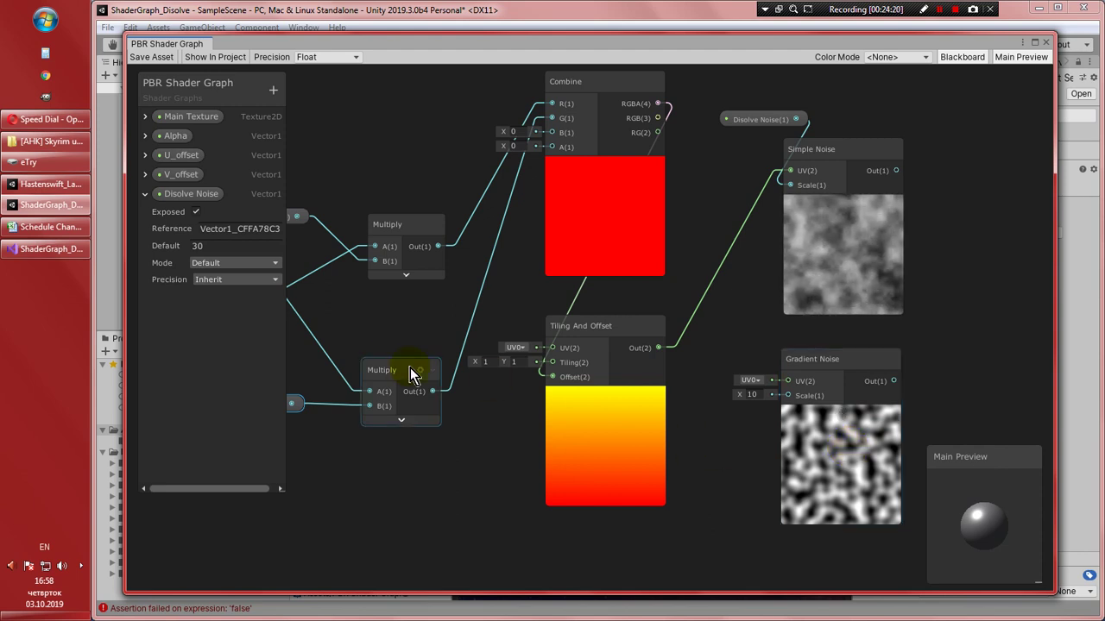
left_click(144, 195)
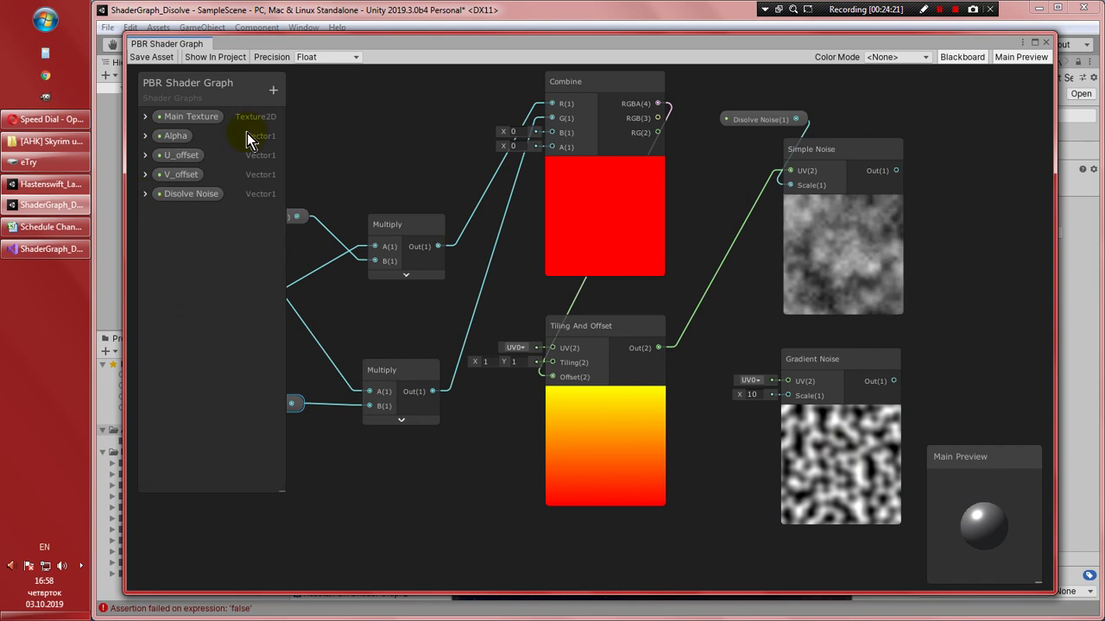
left_click(270, 91)
left_click(285, 99)
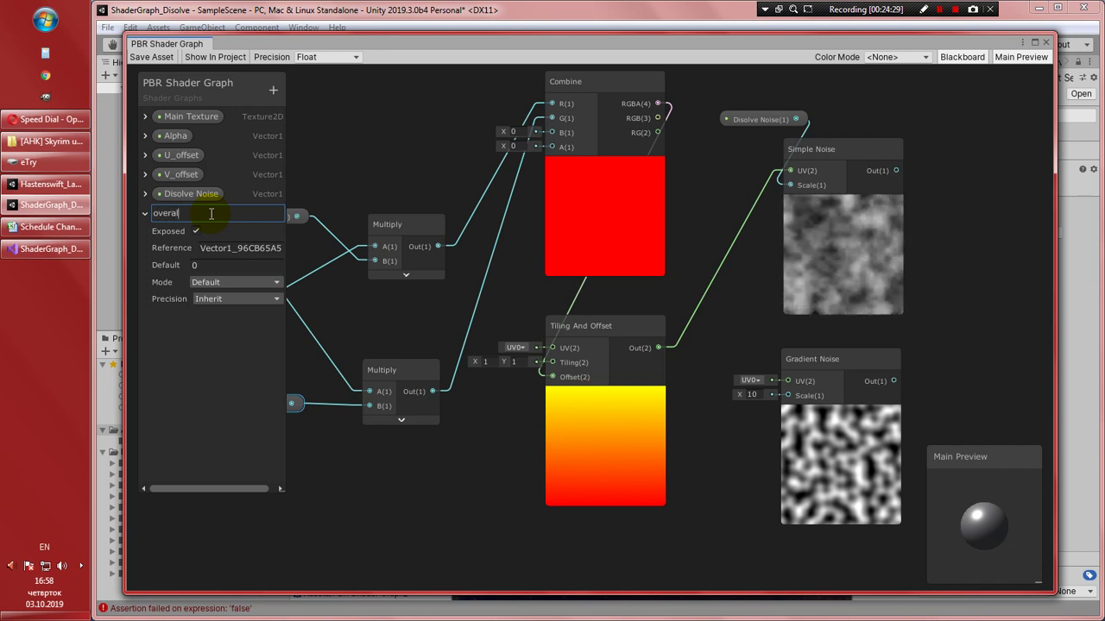
left_click(158, 212)
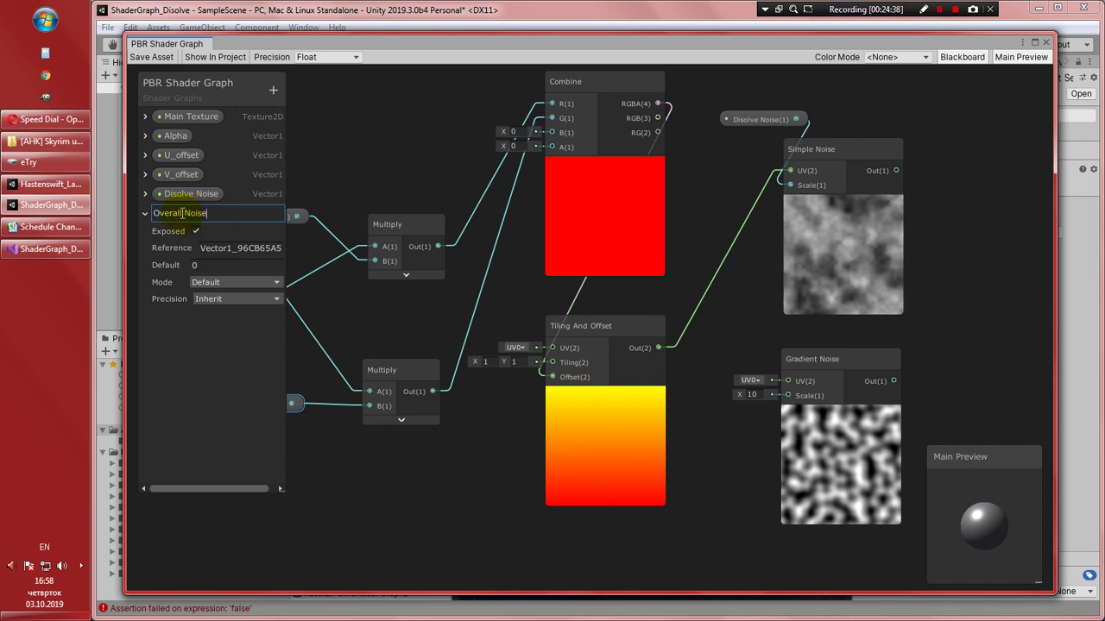
left_click(268, 352)
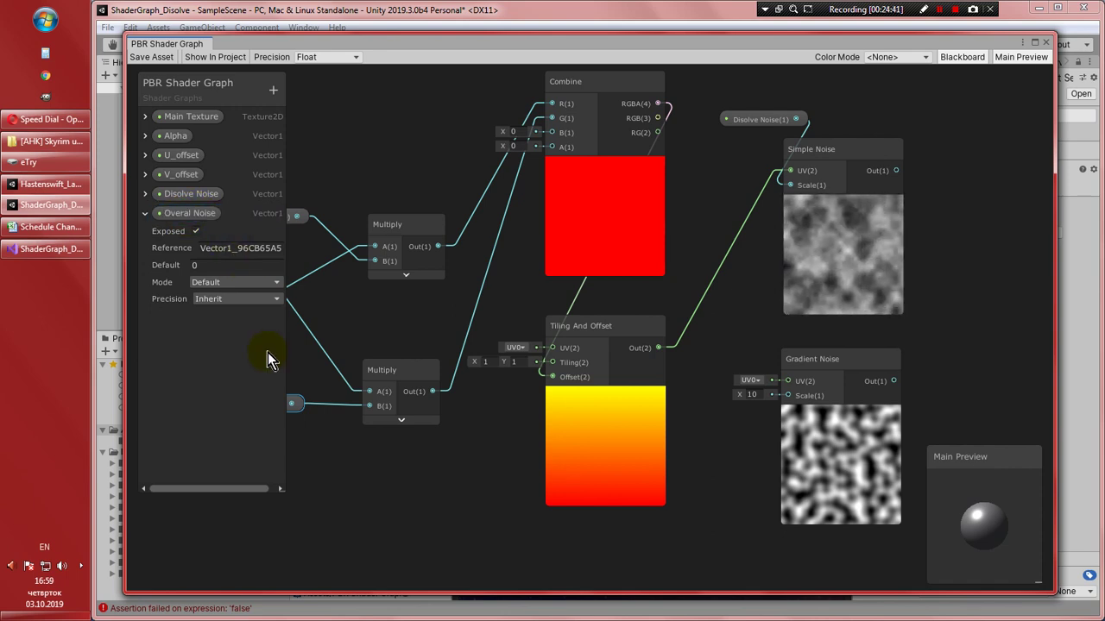
left_click(209, 266)
type("9")
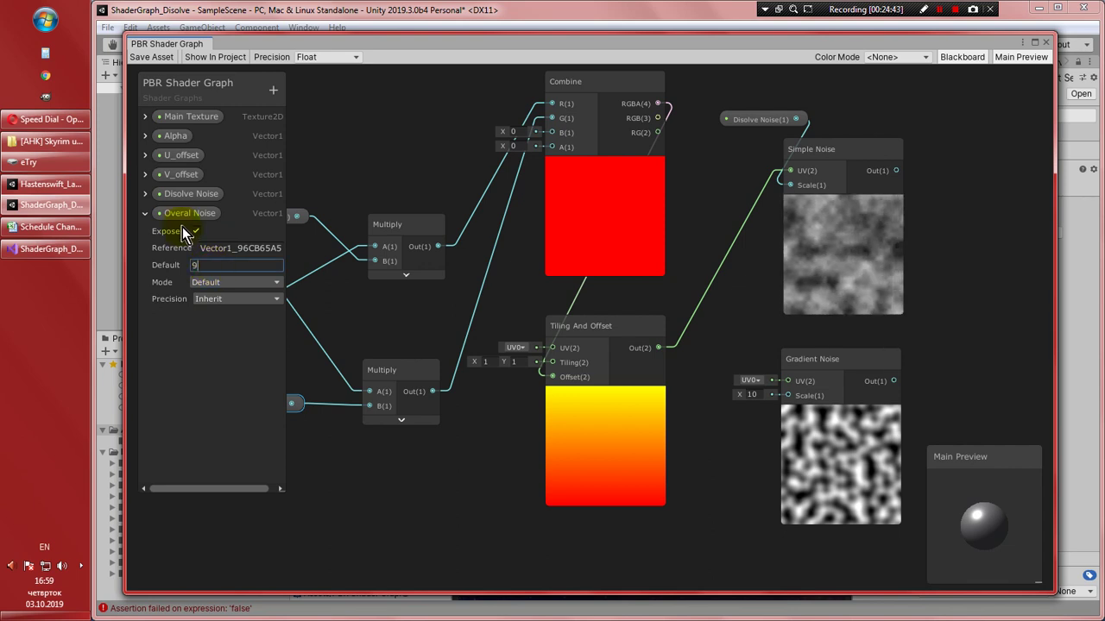
Place the Overal Noise property beside Gradient Noise, connect it to that node's Scale, and connect Tiling And Offset's output to its UV input
left_click_drag(181, 218, 774, 397)
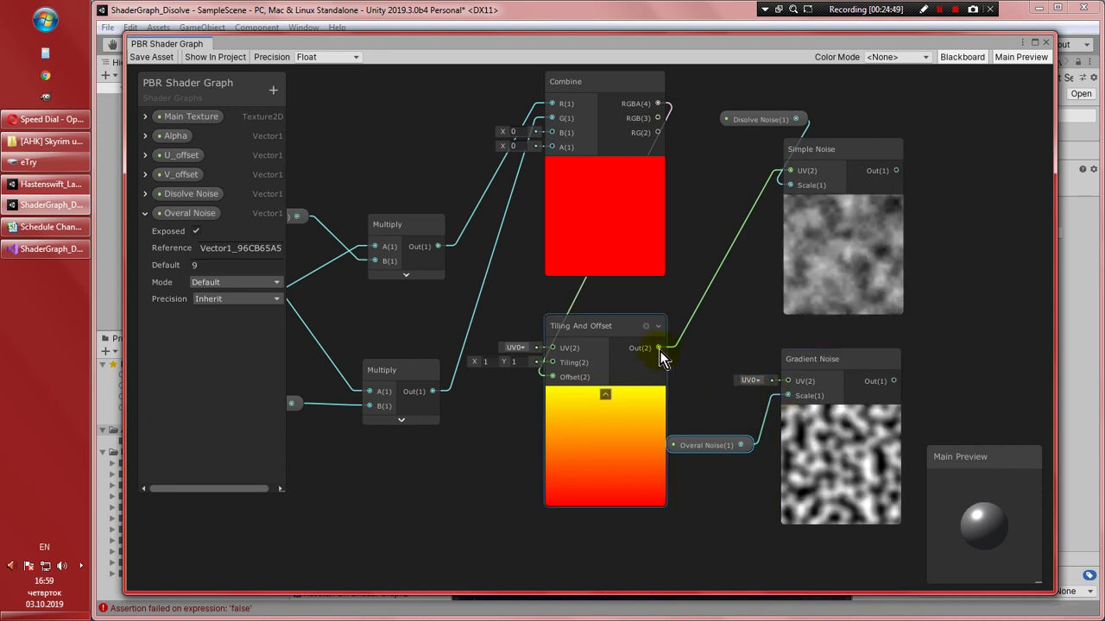
left_click_drag(659, 347, 787, 381)
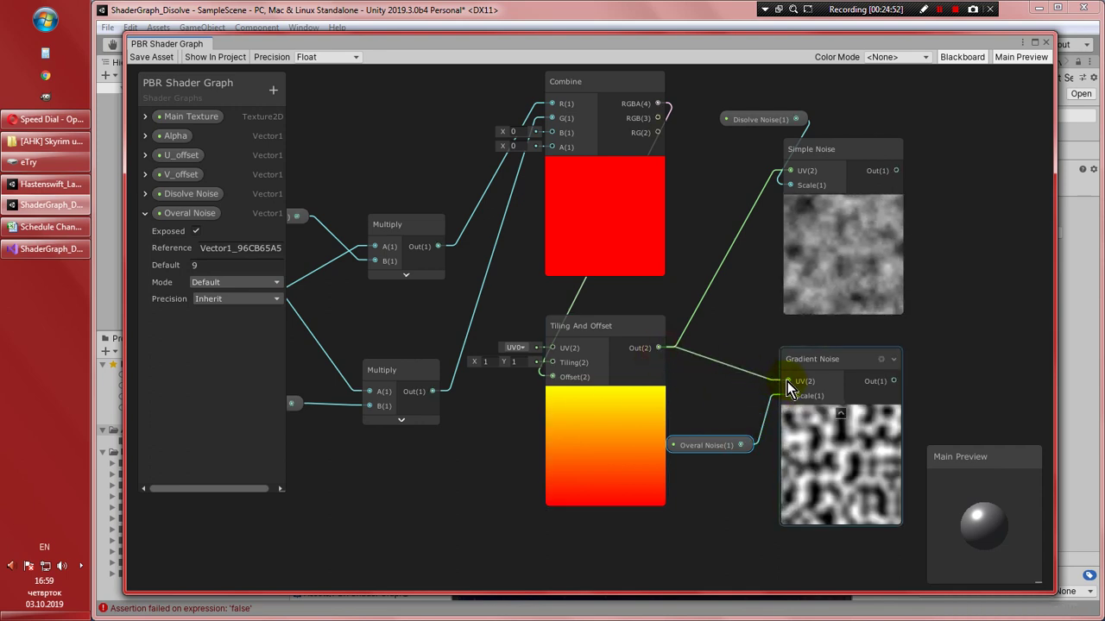
Nudge the Gradient Noise node into line beneath the Simple Noise node
scroll(720, 397, "down", 3)
middle_click_drag(710, 406, 657, 397)
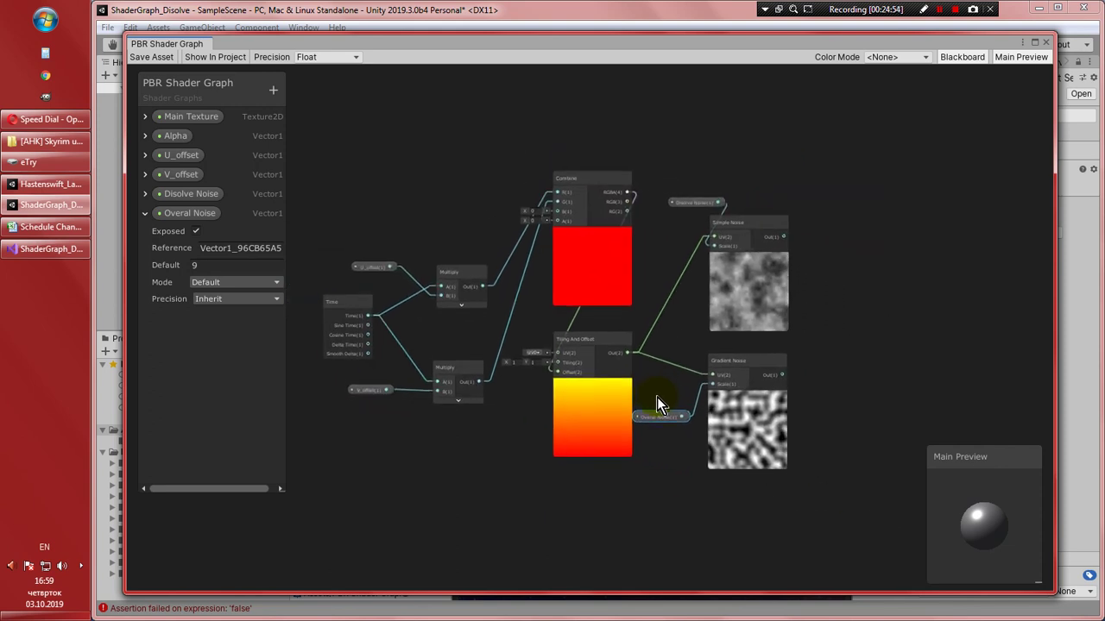
left_click(729, 377)
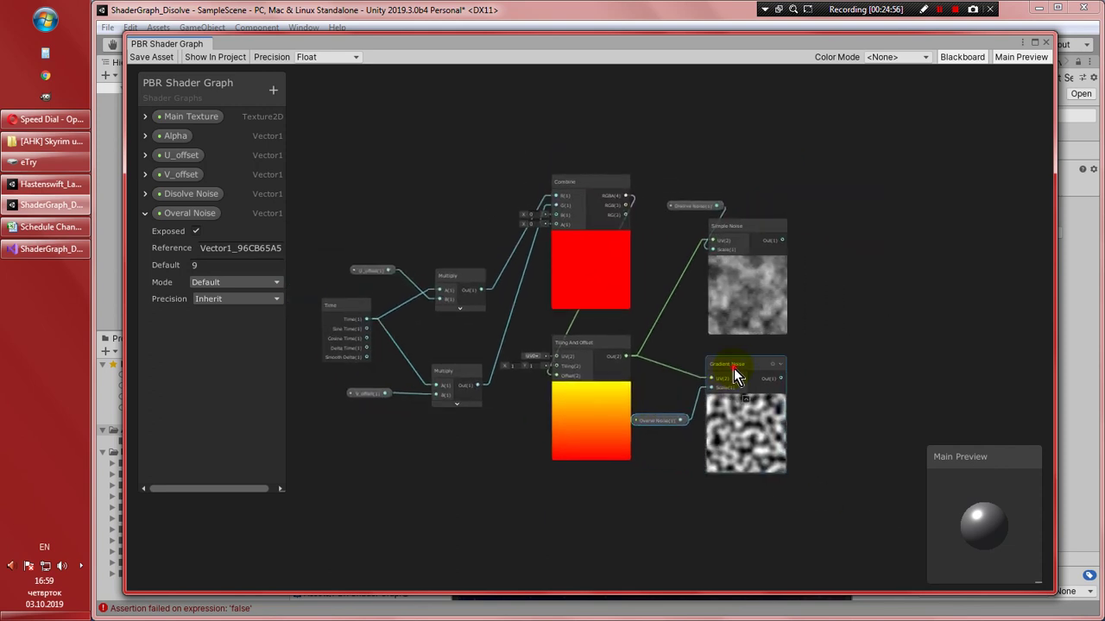
left_click_drag(737, 367, 735, 368)
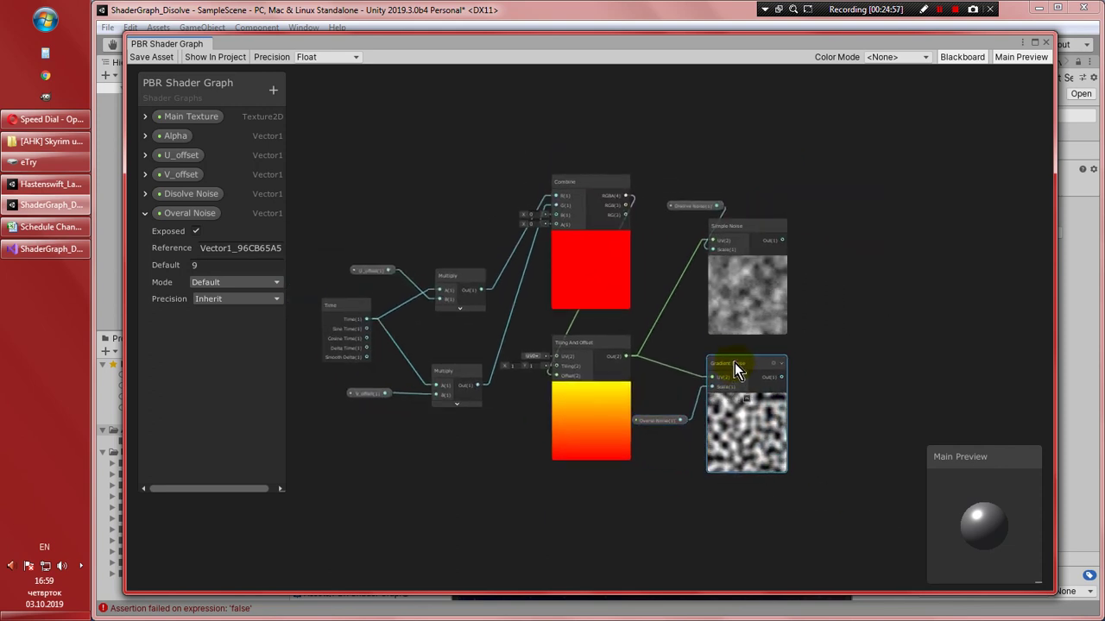
left_click(745, 309)
middle_click_drag(649, 337, 617, 329)
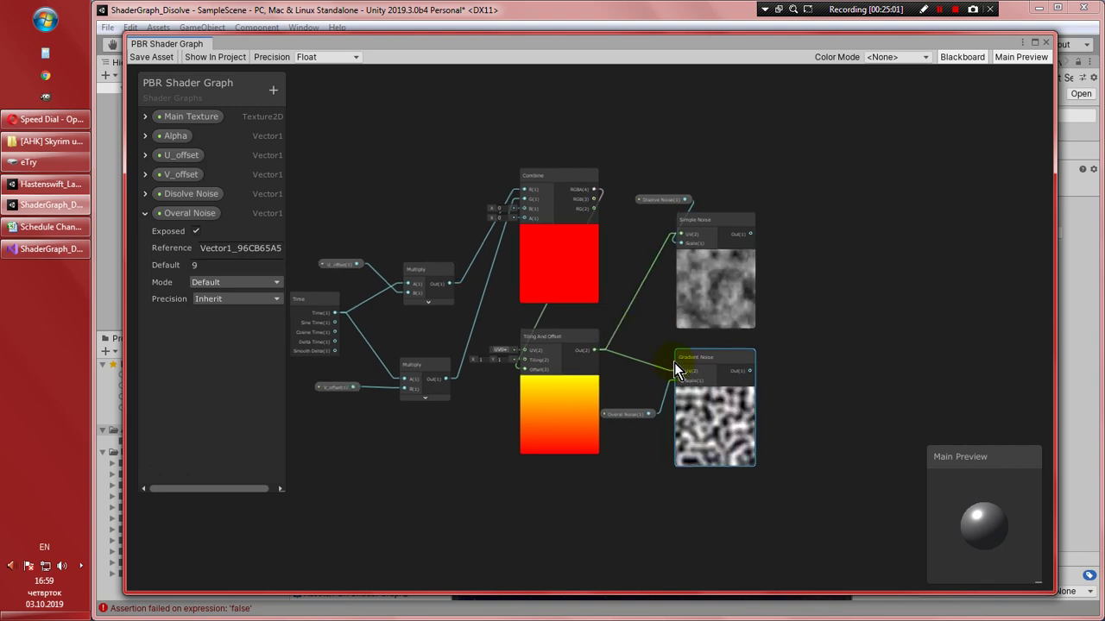
scroll(725, 353, "up", 2)
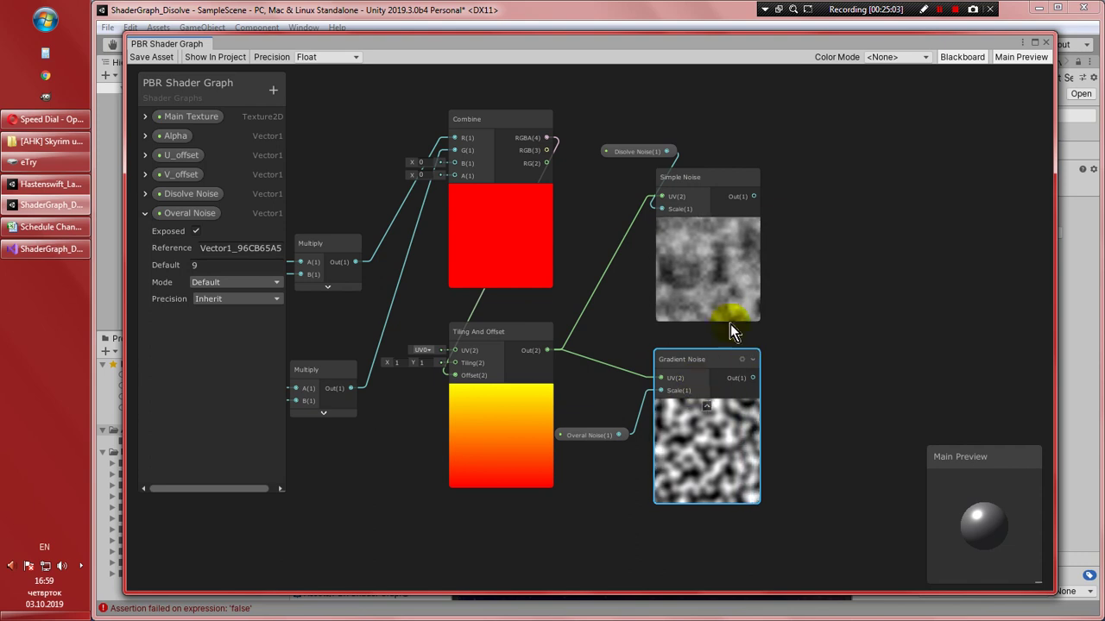
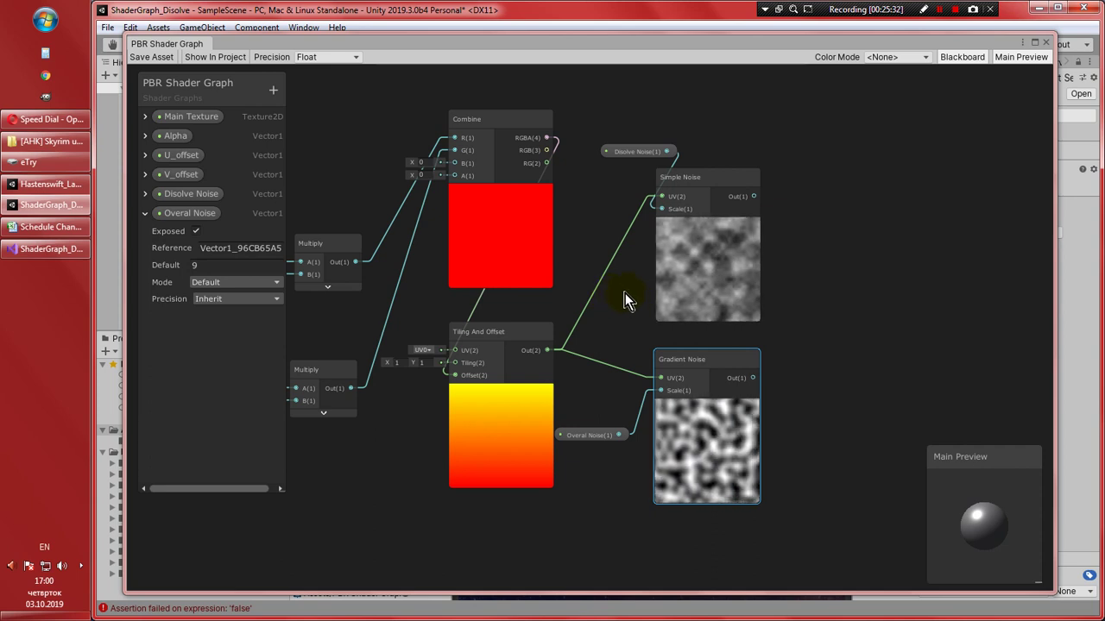
left_click(625, 295)
scroll(627, 293, "down", 5)
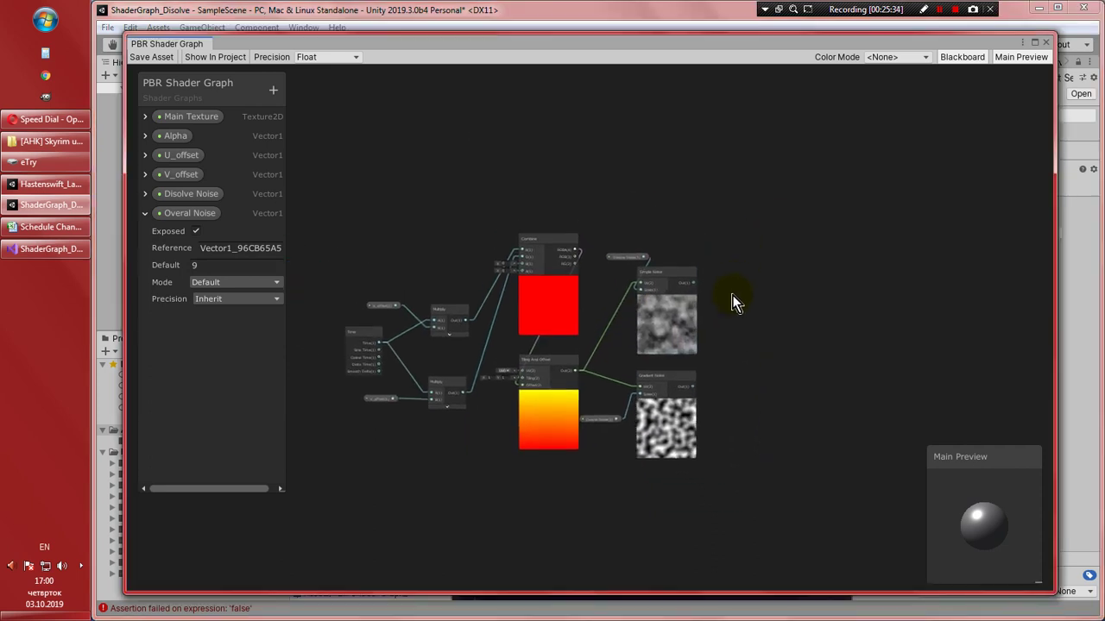
middle_click_drag(743, 370, 732, 378)
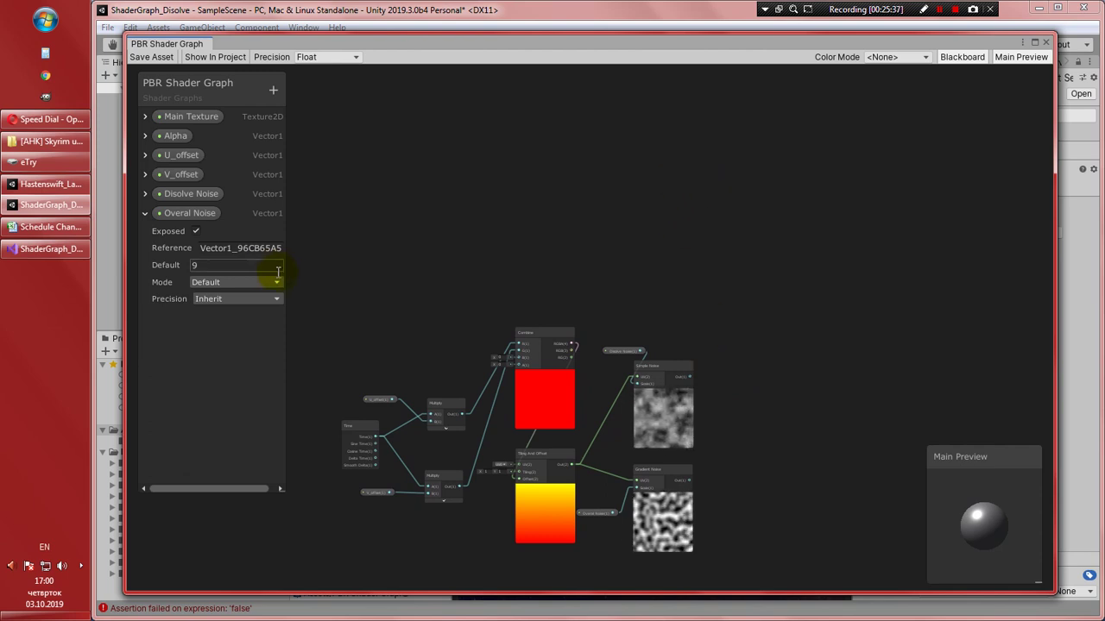
Collapse the Overal Noise property and add a Vector1 property named TimeVar with the reference _TimeVar
left_click(145, 213)
left_click(274, 90)
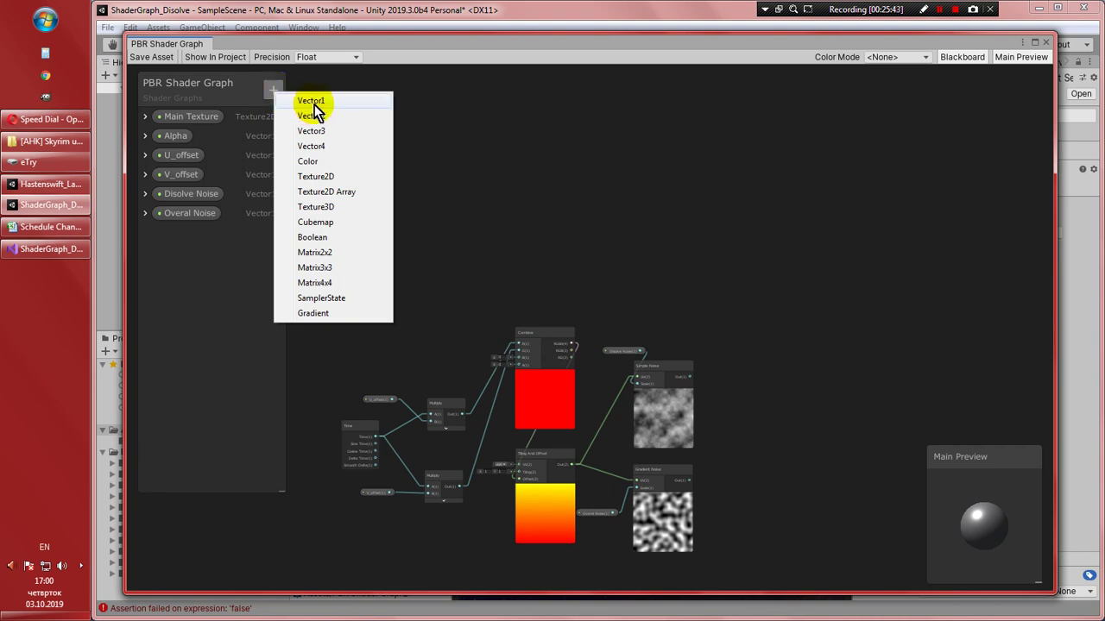
left_click(310, 101)
type("Time")
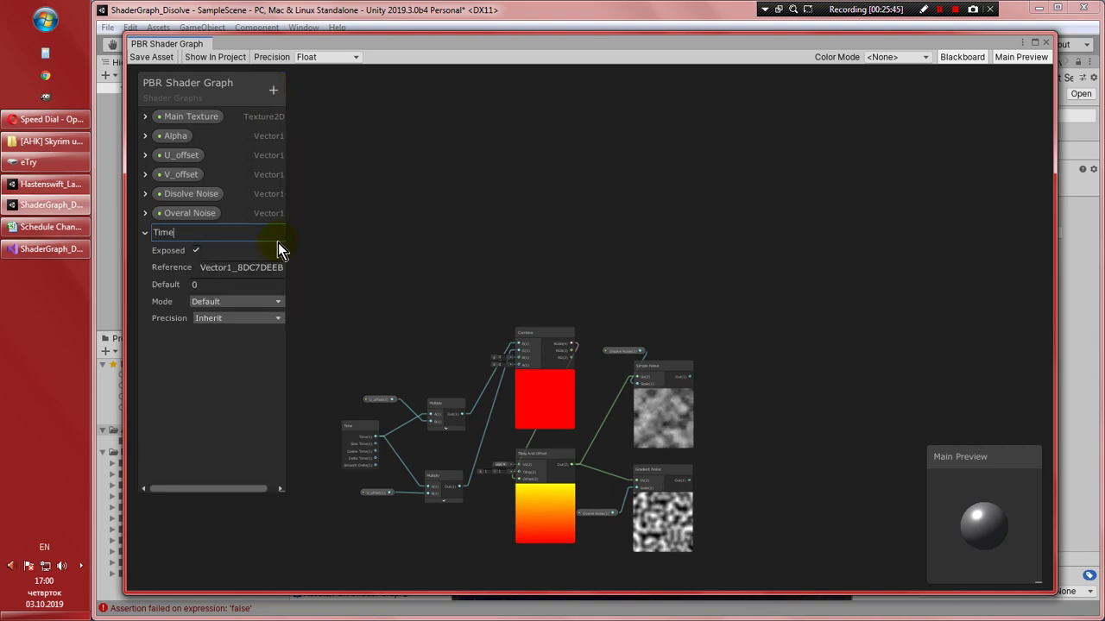
type("Var")
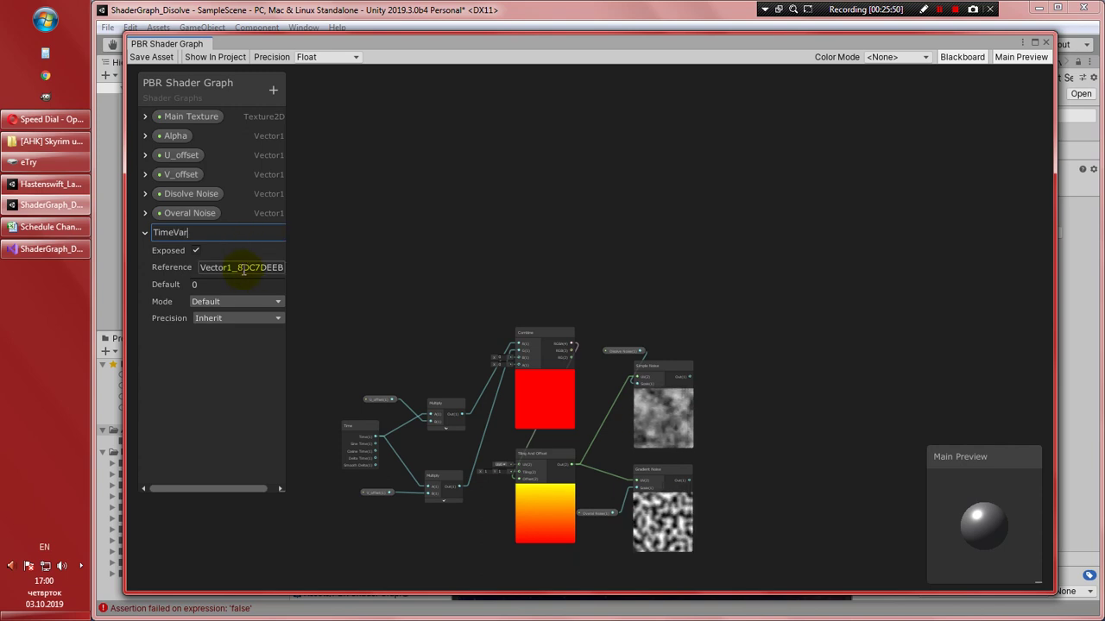
left_click(244, 270)
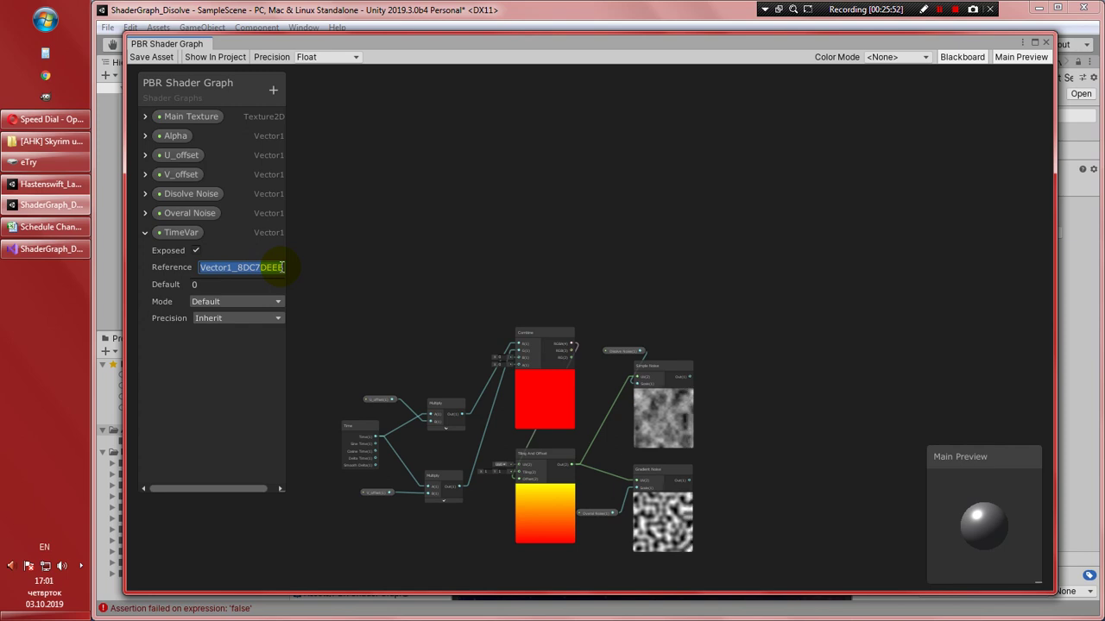
key("BackSpace")
type("_Ti")
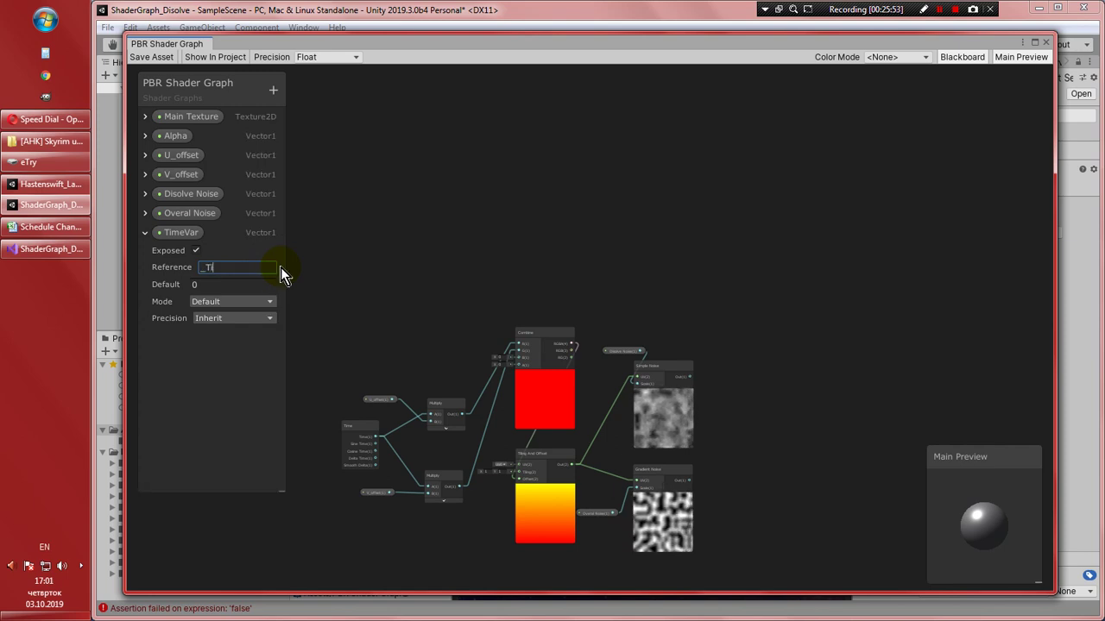
type("meVar")
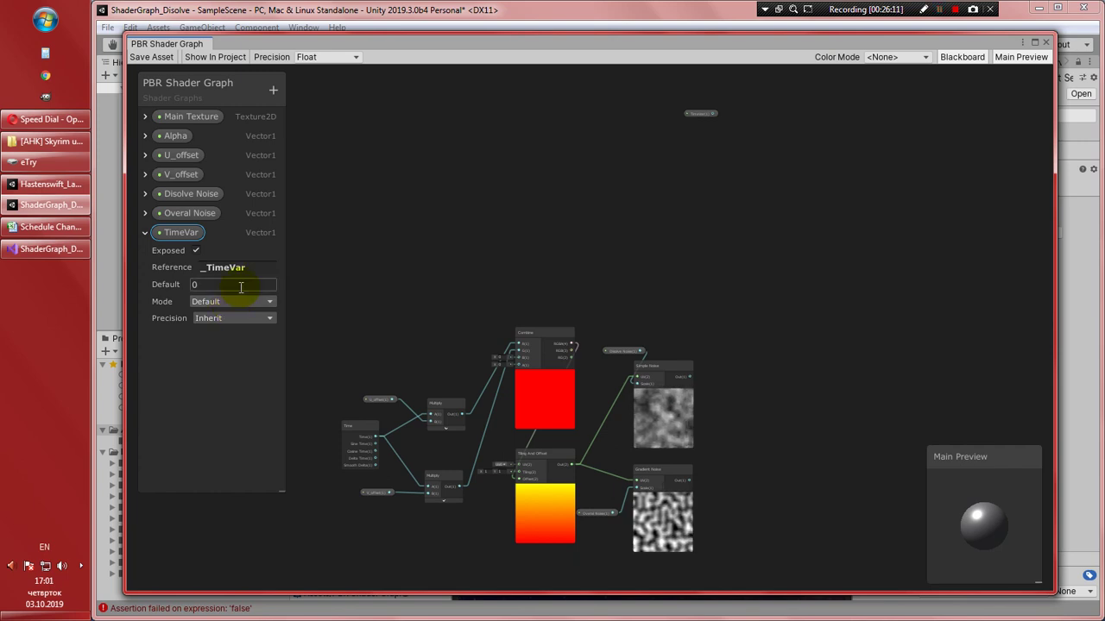
Switch the TimeVar property to Slider mode and set its default value to 0.4
left_click(228, 303)
left_click(235, 332)
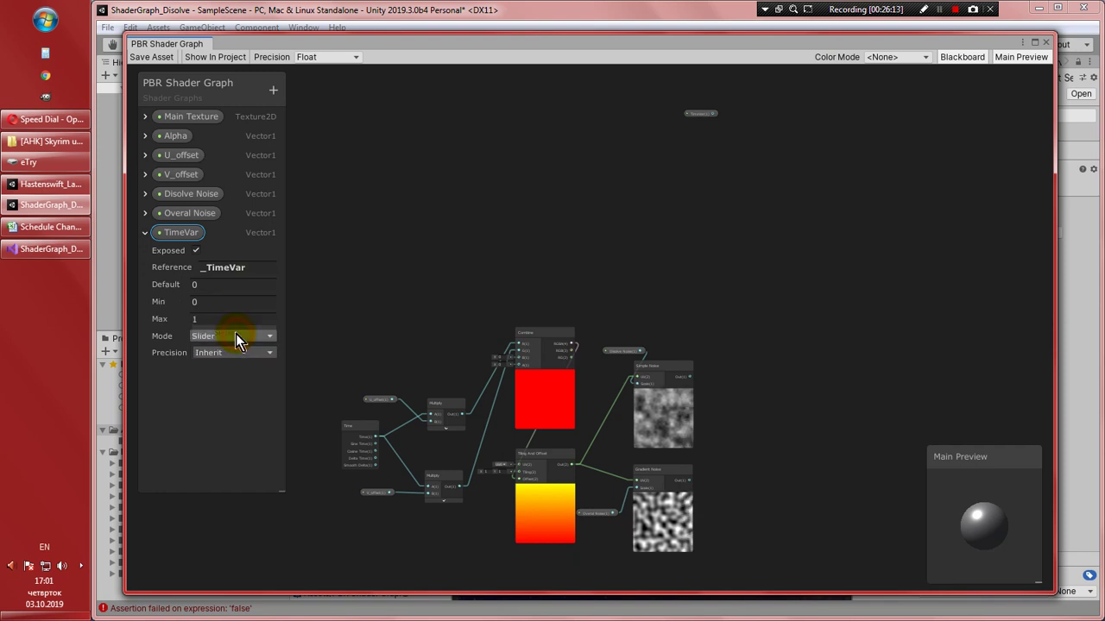
left_click(207, 316)
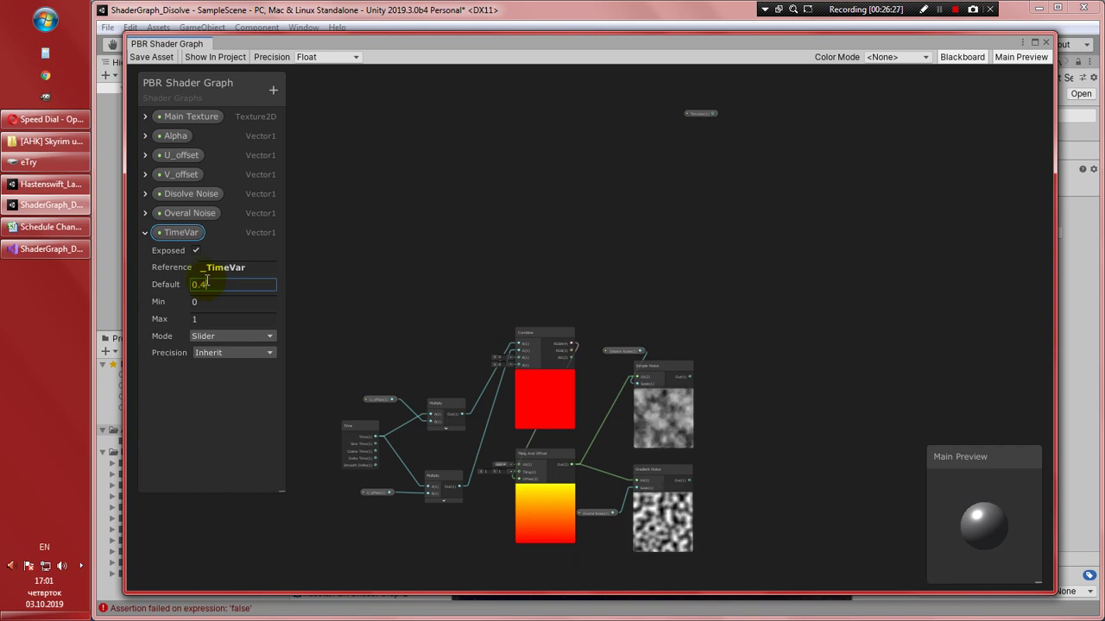
Add a Remap node to the graph and place it beside the TimeVar node
scroll(720, 116, "up", 4)
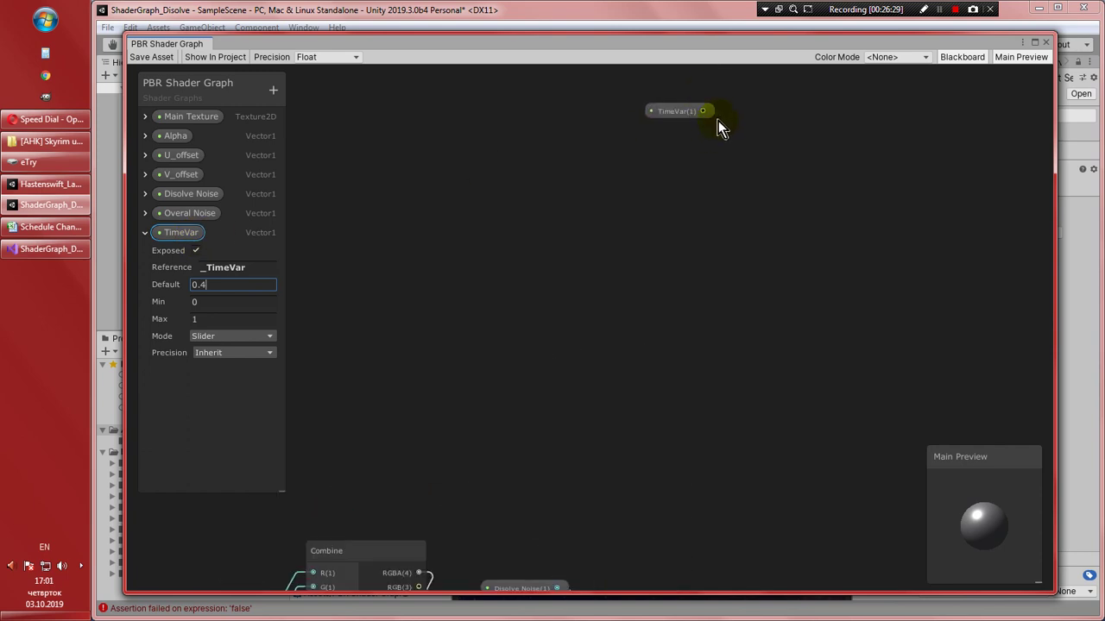
middle_click_drag(696, 134, 631, 167)
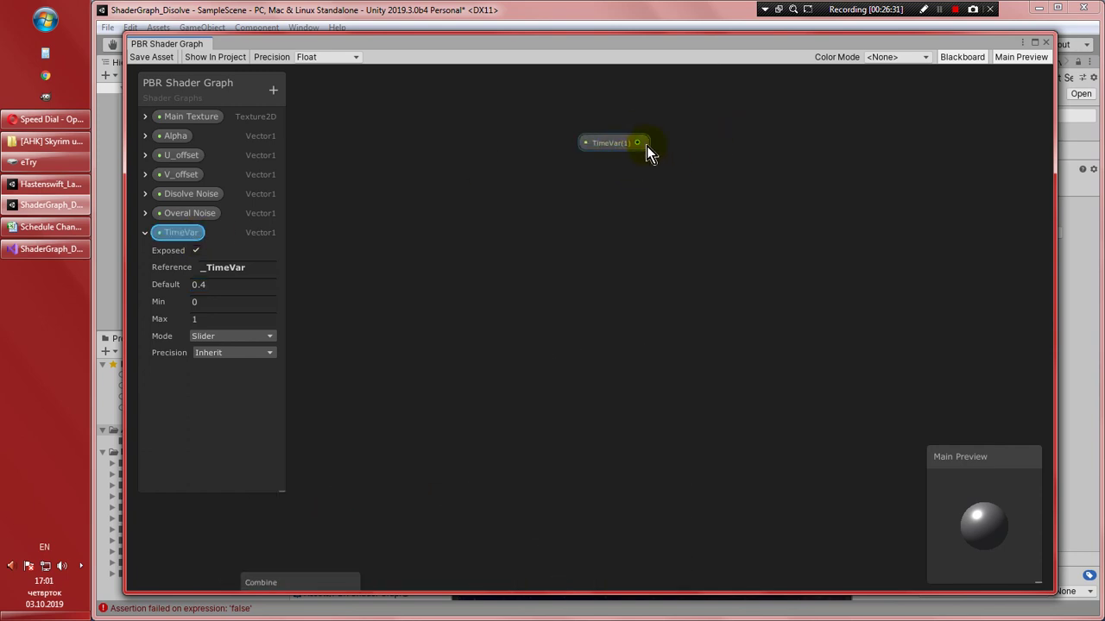
right_click(706, 162)
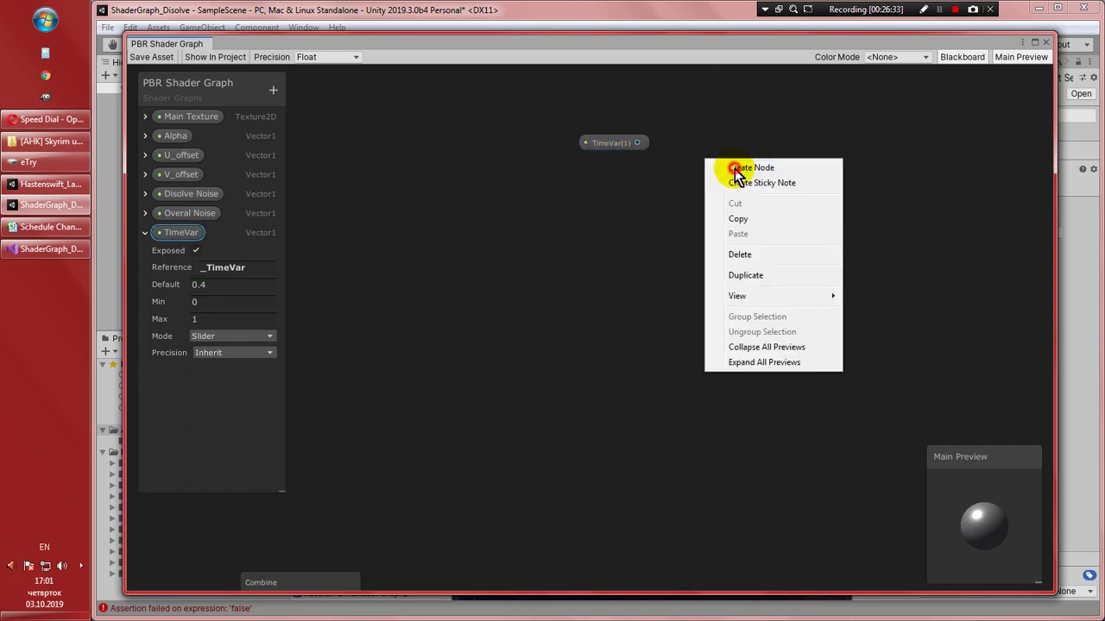
left_click(730, 169)
type("remap")
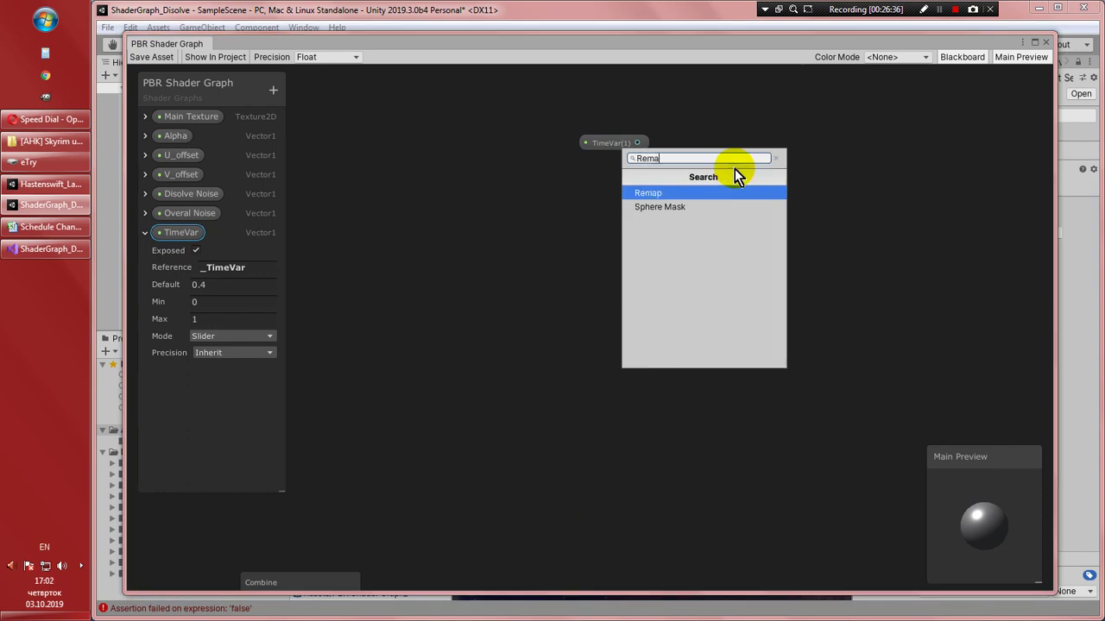
key("Return")
left_click_drag(739, 183, 783, 163)
Set the Remap node's In Min Max and Out Min Max both to 0 and 1, and connect TimeVar to its In input
middle_click_drag(638, 284, 606, 296)
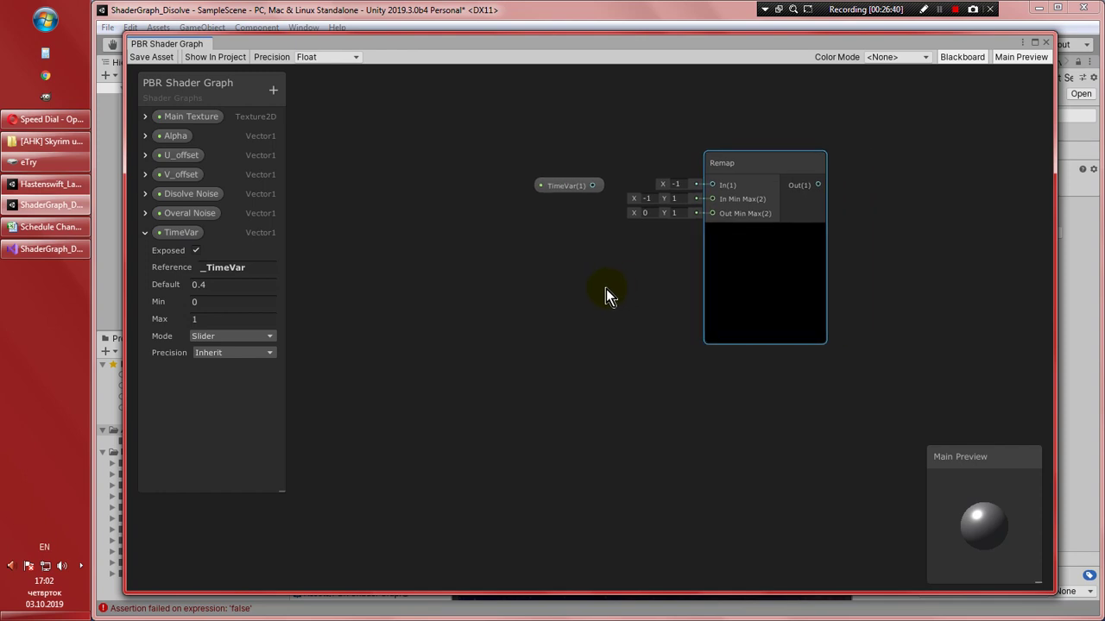
left_click(645, 199)
type("-")
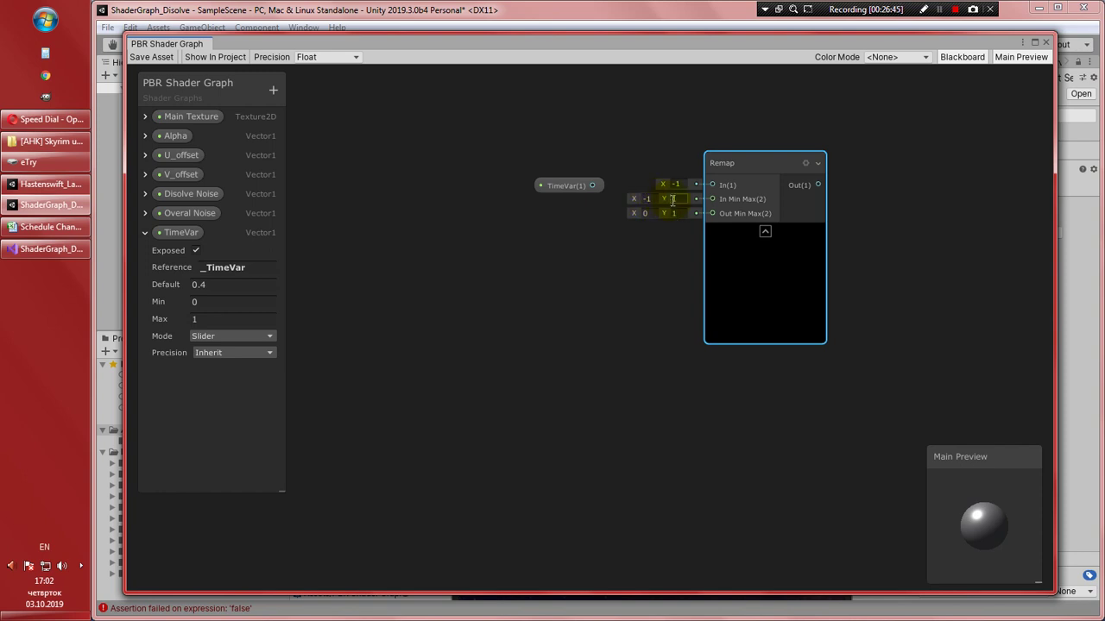
left_click(676, 200)
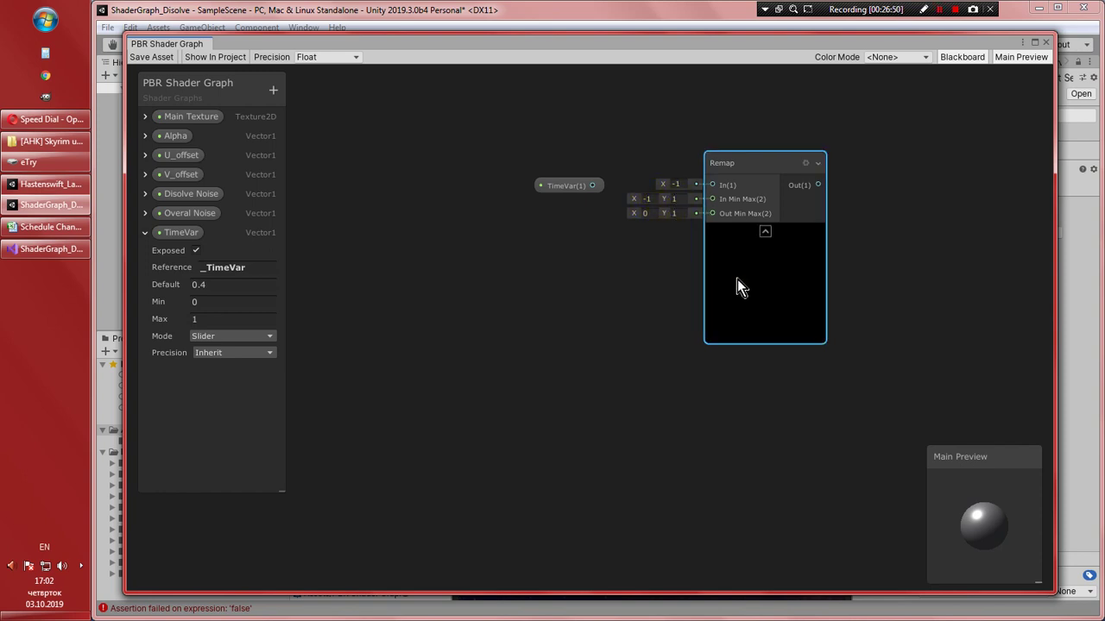
left_click(653, 199)
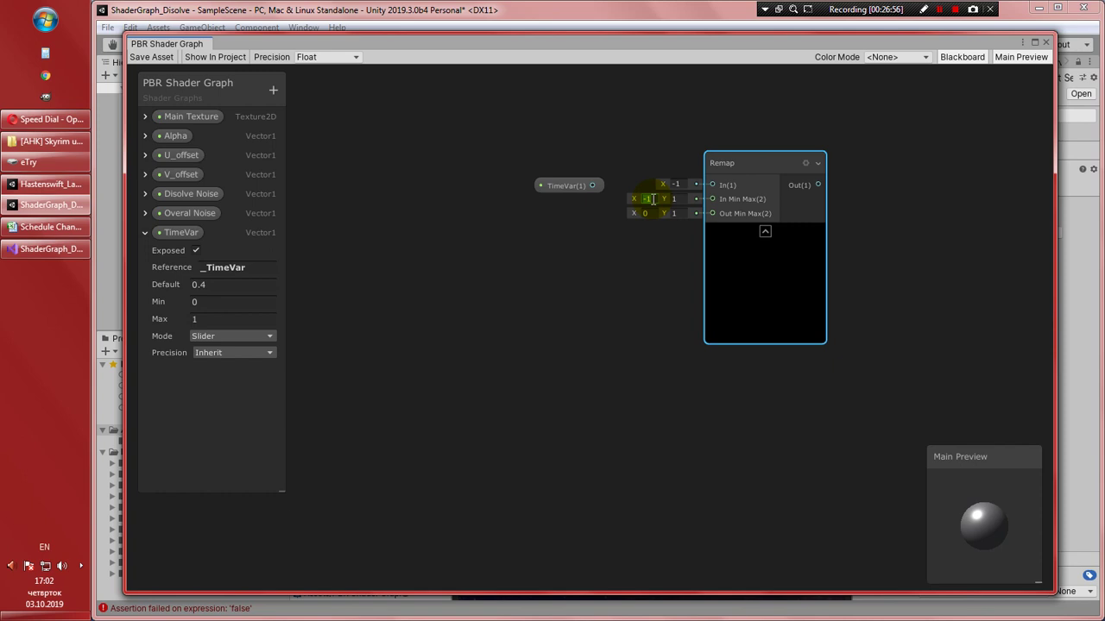
type("0")
left_click(674, 213)
type("1")
key("Return")
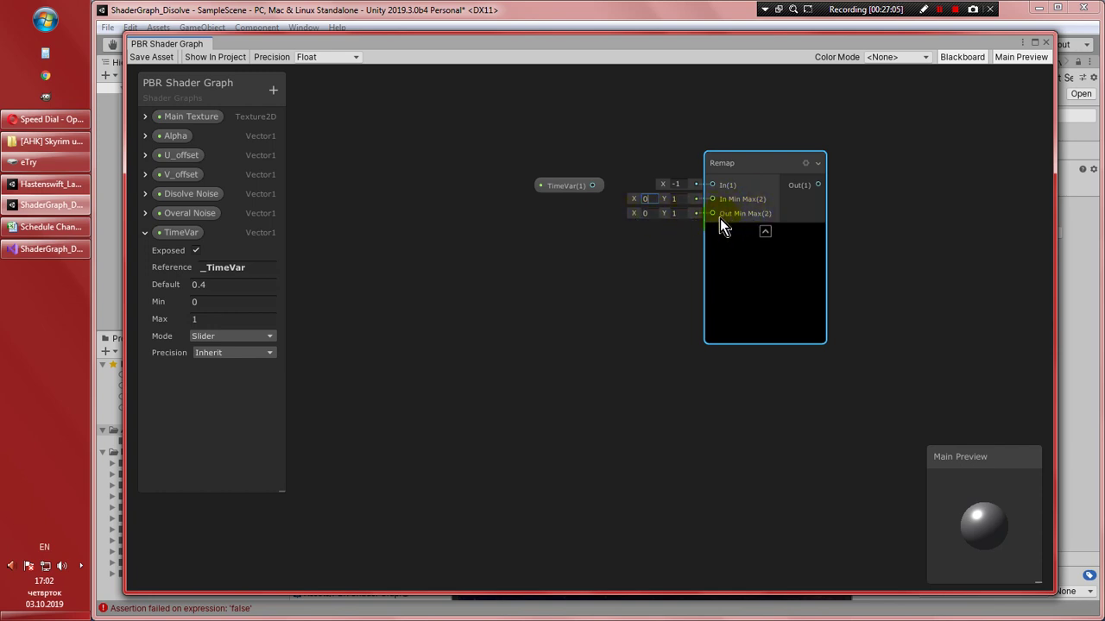
scroll(601, 269, "down", 3)
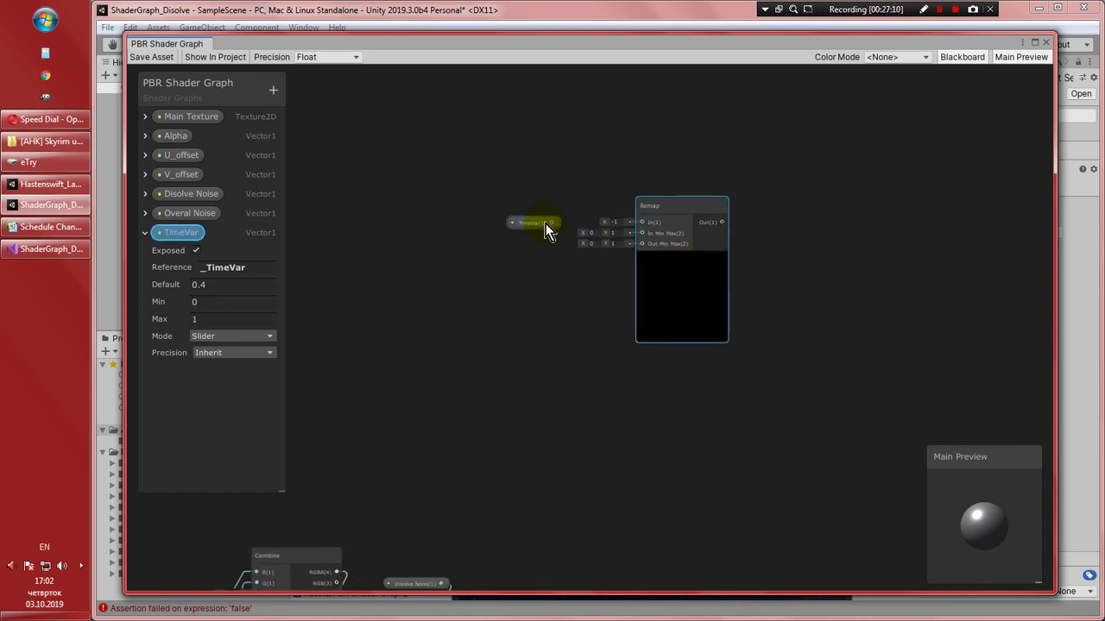
left_click_drag(552, 226, 641, 223)
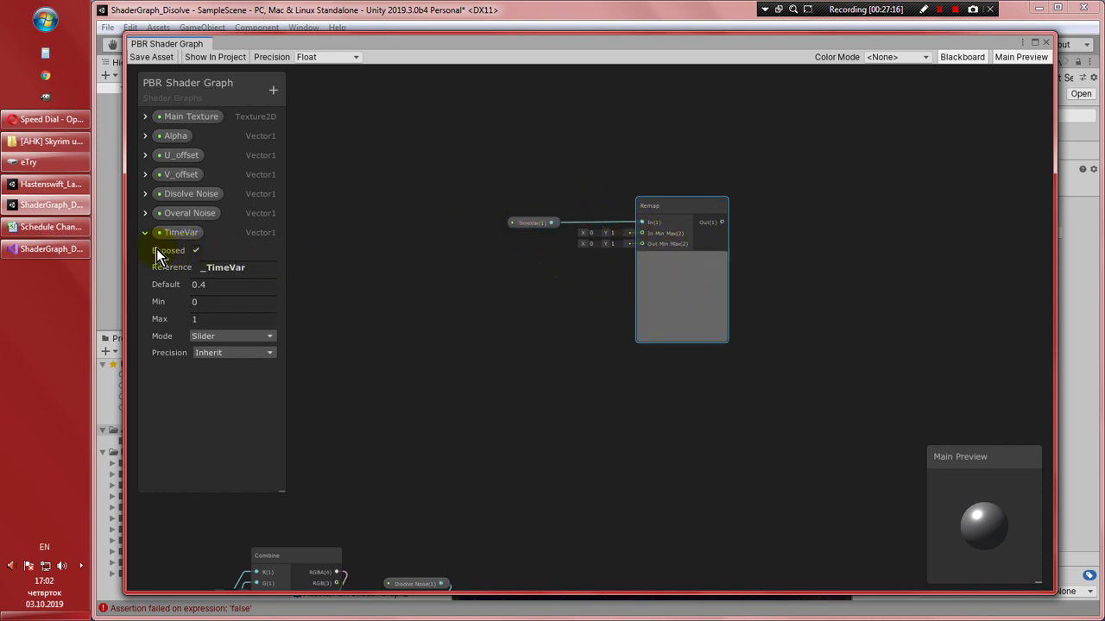
Try default values of 0 and 1 for TimeVar and restore the default to 0.4
left_click(208, 286)
double_click(211, 285)
type("0")
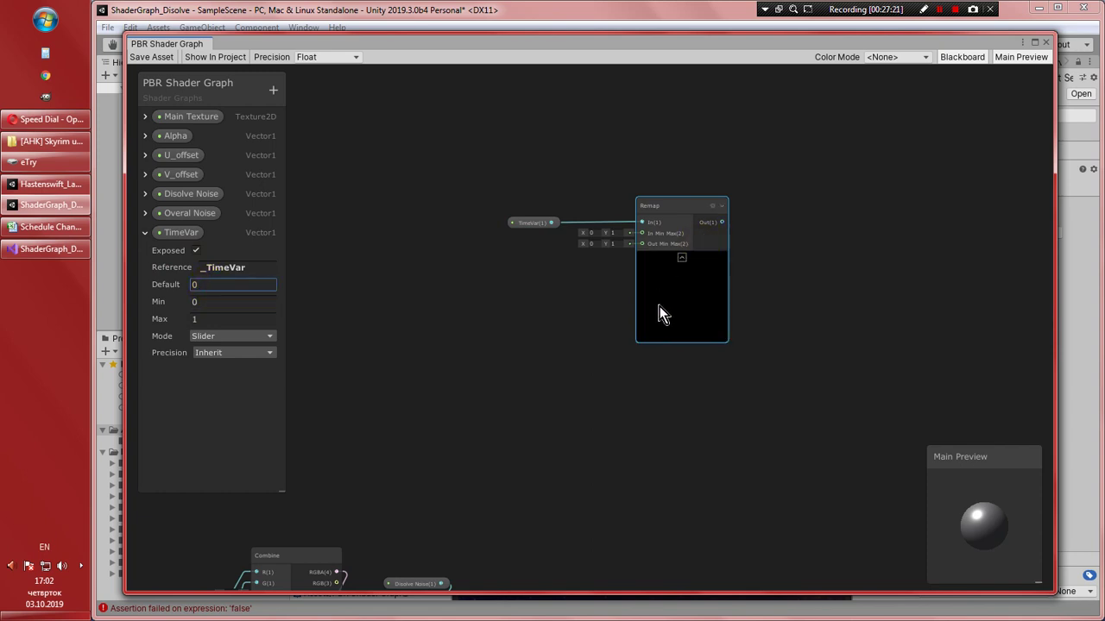
left_click(195, 285)
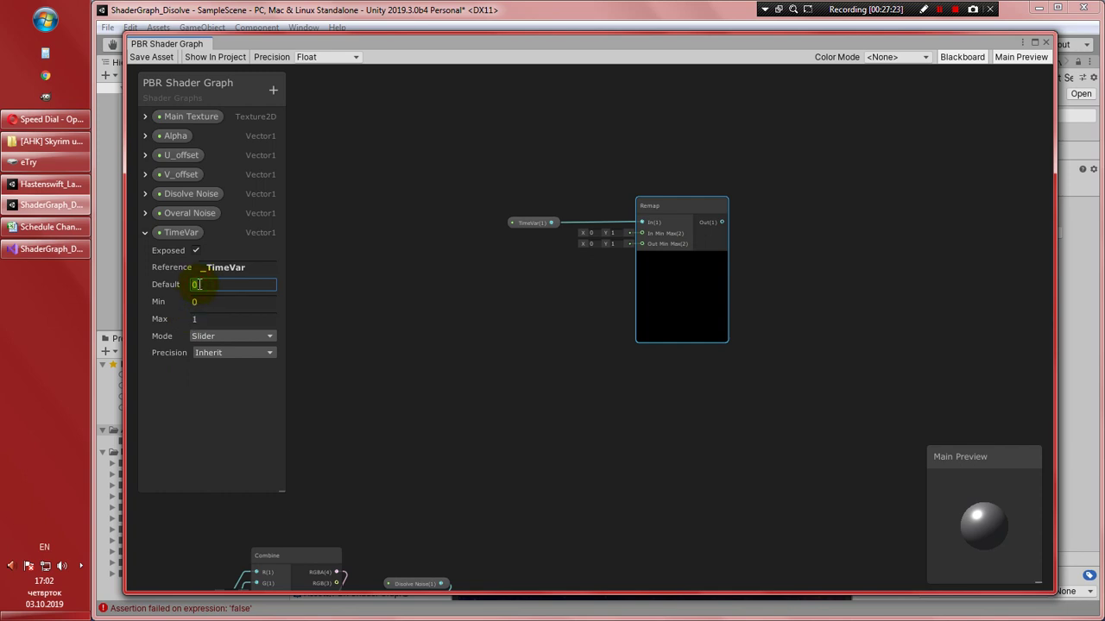
key("BackSpace")
type("1")
double_click(191, 286)
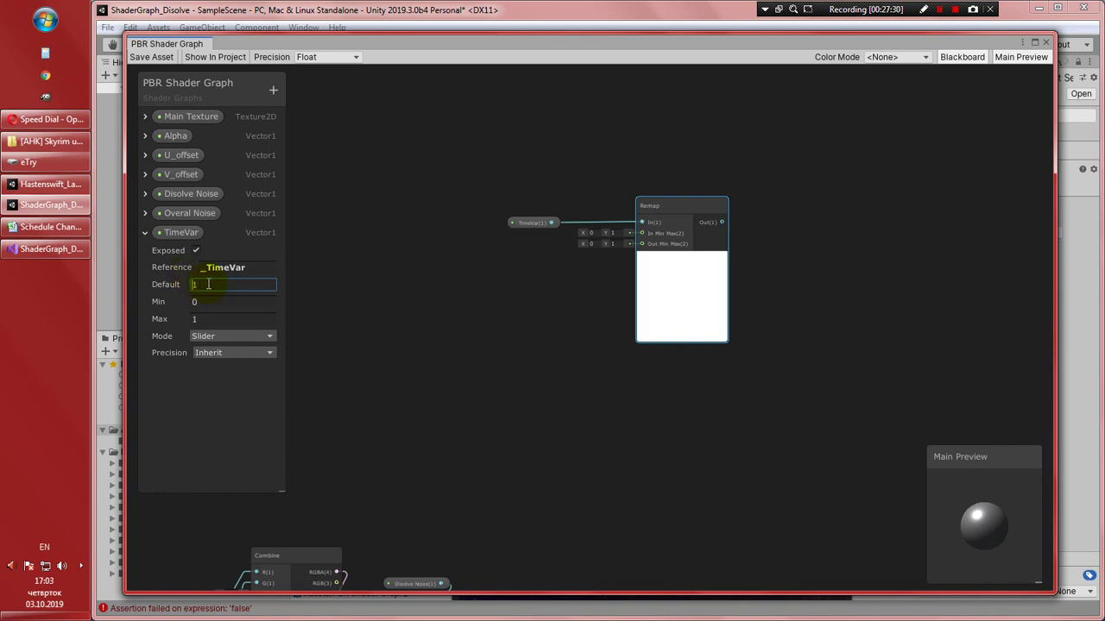
double_click(195, 285)
type("0.4")
key("Return")
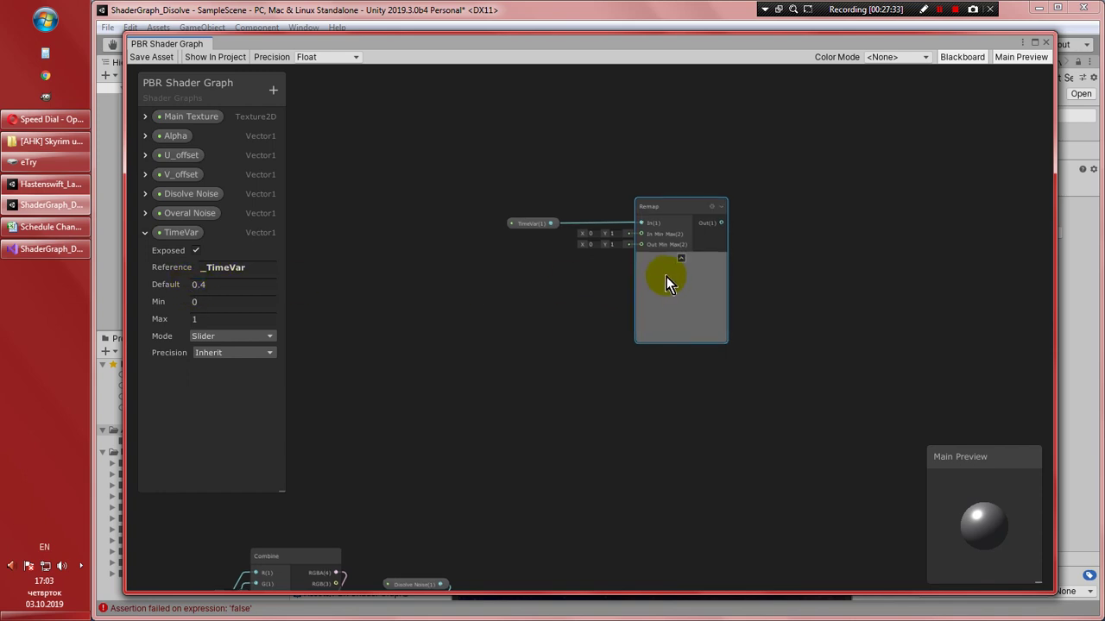
Create an Add node beside the Remap node and collapse its preview
middle_click_drag(667, 276, 640, 280)
right_click(753, 199)
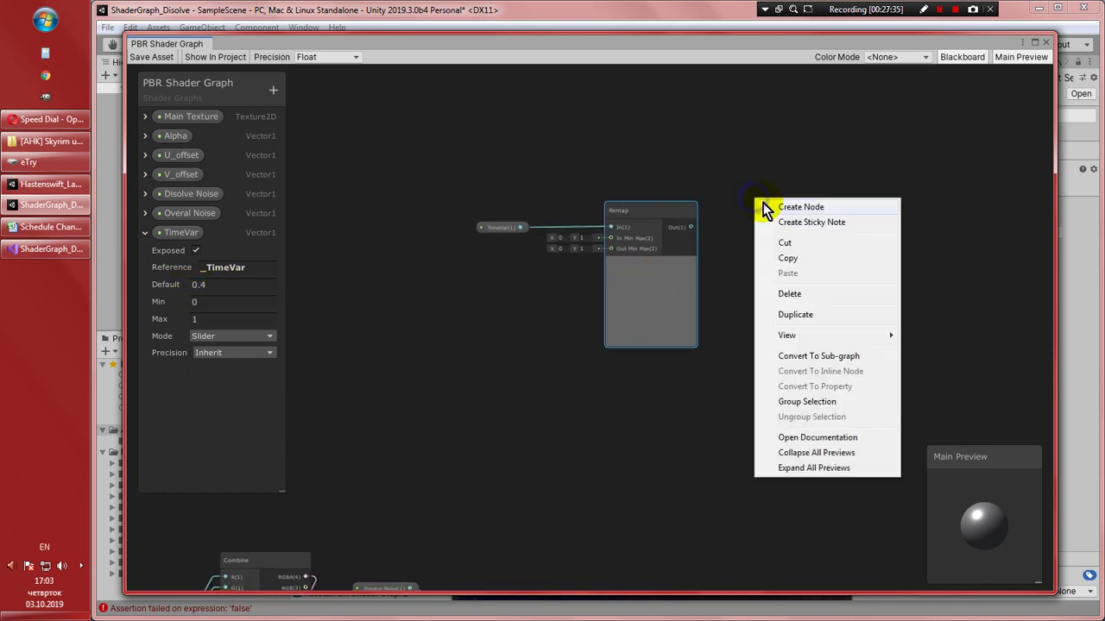
left_click(775, 208)
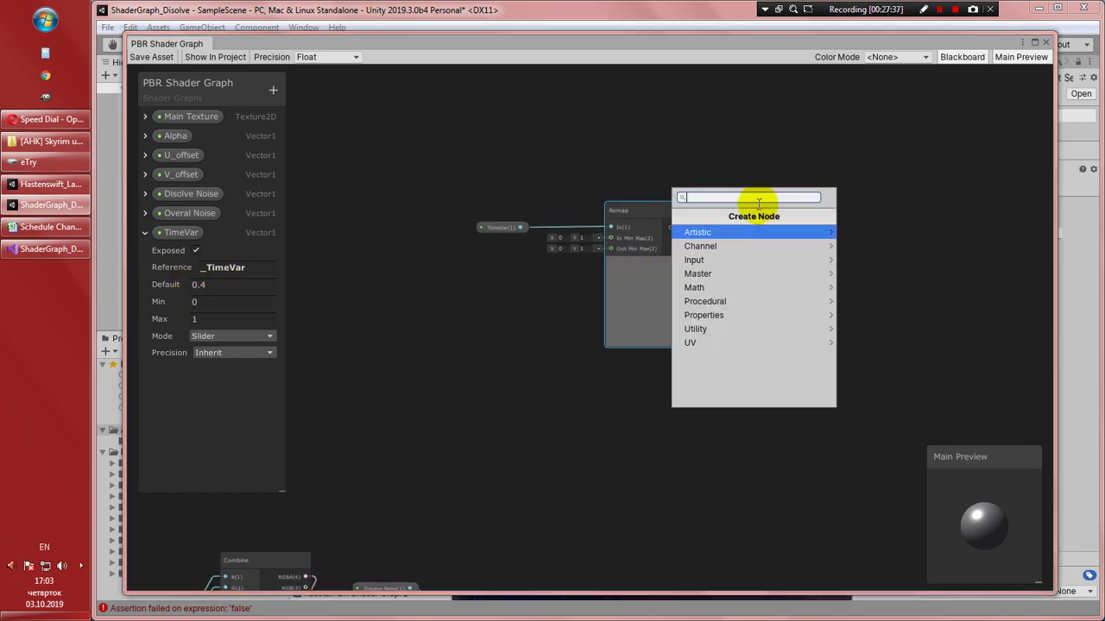
type("Add")
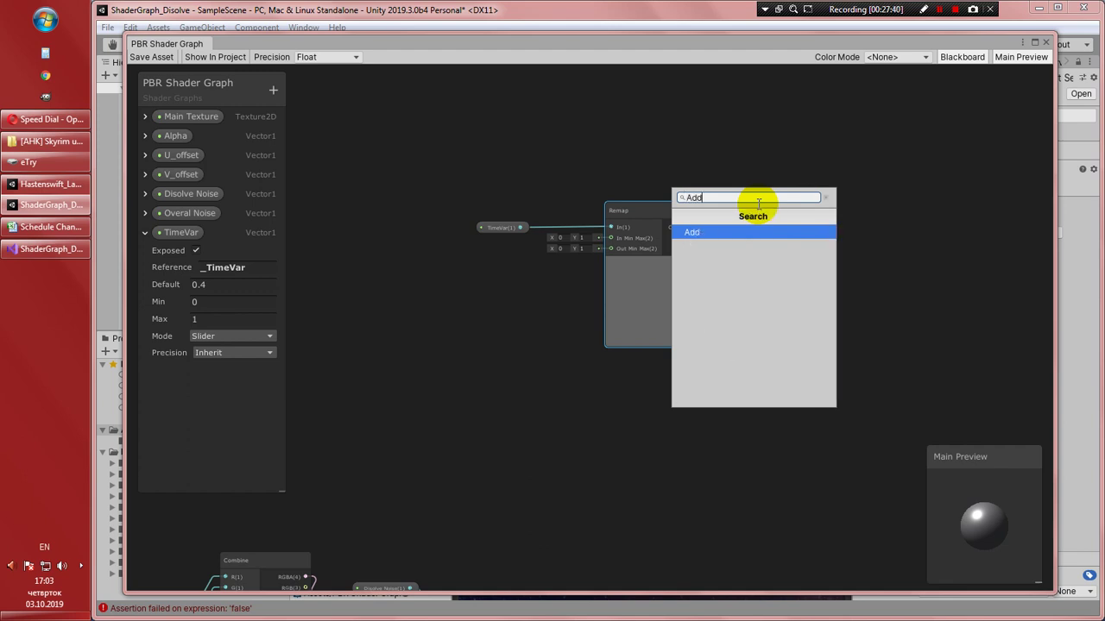
key("Return")
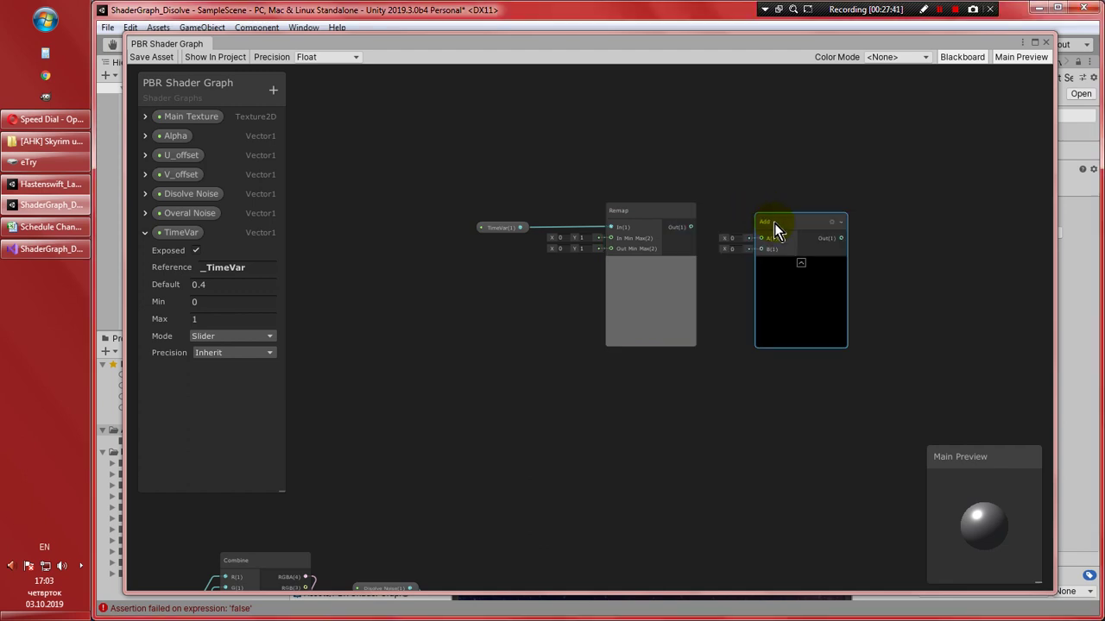
left_click(800, 263)
left_click_drag(793, 231, 822, 214)
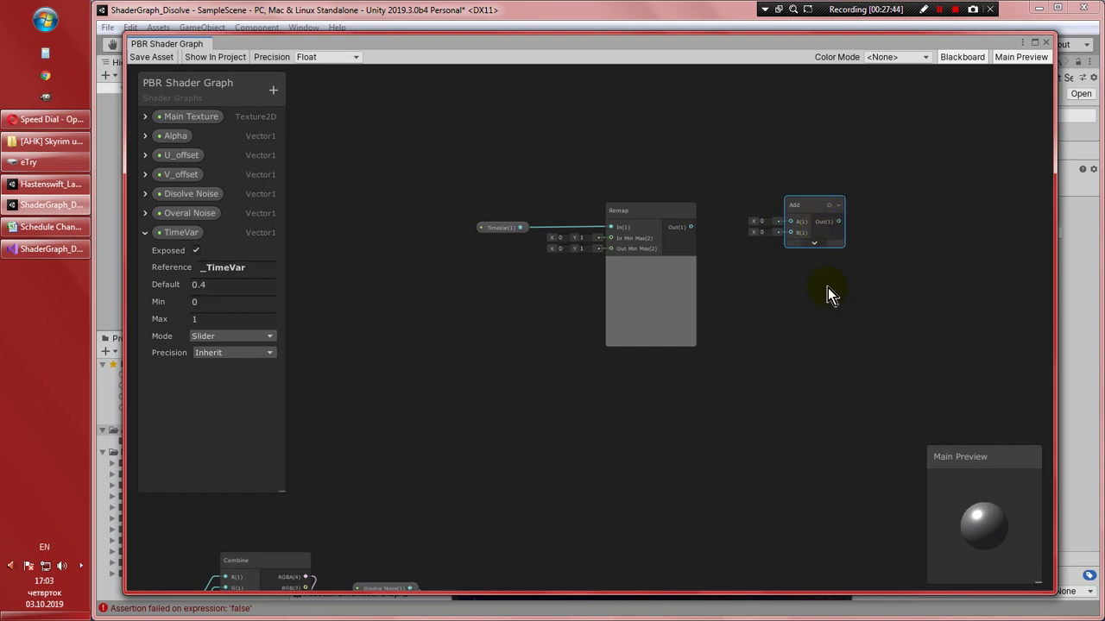
Create a second Add node with its preview collapsed beneath the first, and connect Remap's output to the B input of both Add nodes
right_click(771, 299)
left_click(791, 308)
type("add")
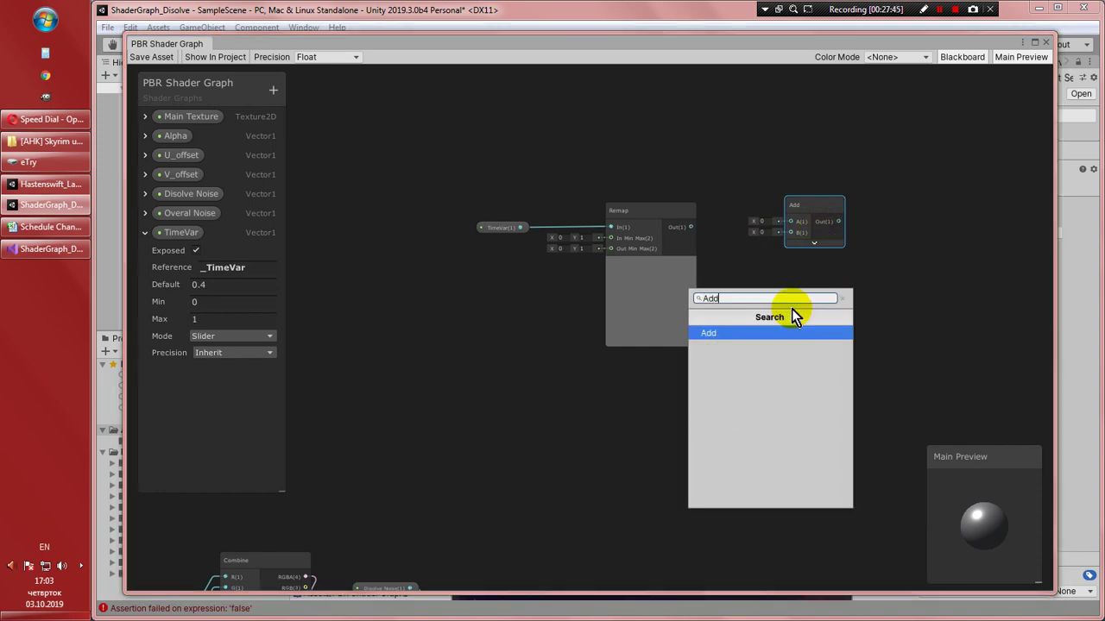
key("Return")
left_click(819, 364)
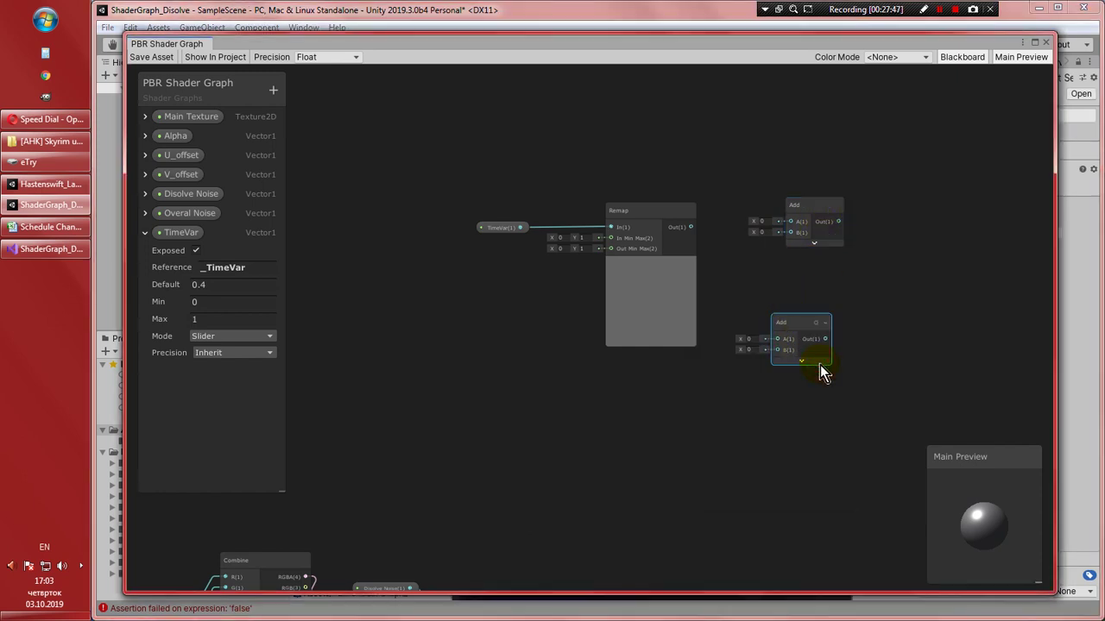
mouse_move(806, 330)
left_mouse_down()
mouse_move(824, 324)
mouse_move(817, 318)
left_mouse_up()
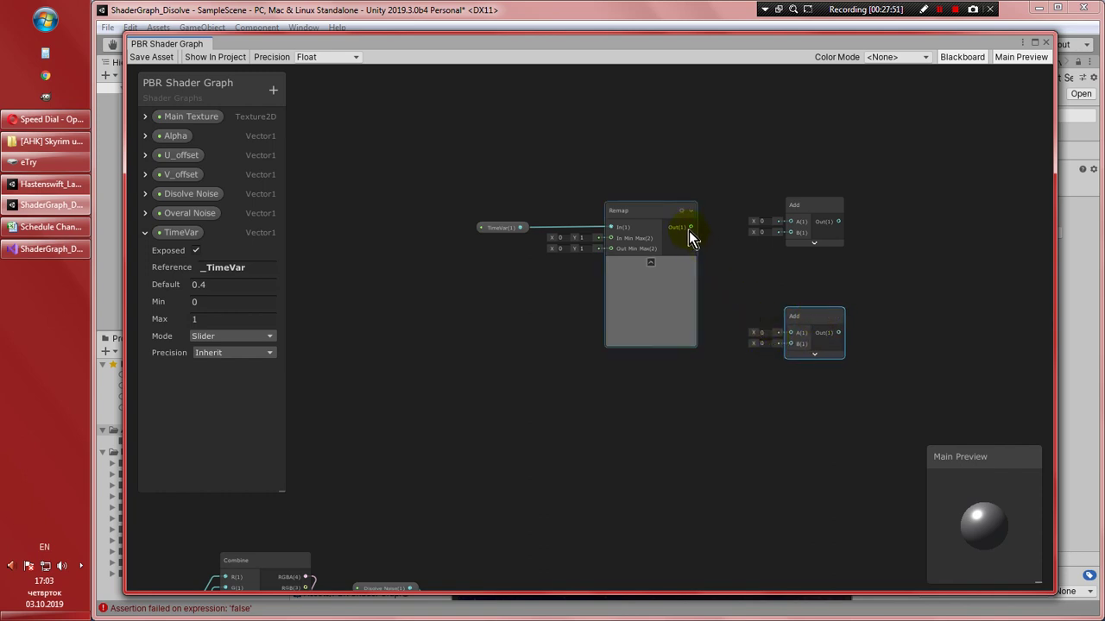
left_click_drag(693, 227, 790, 349)
left_click_drag(690, 230, 793, 233)
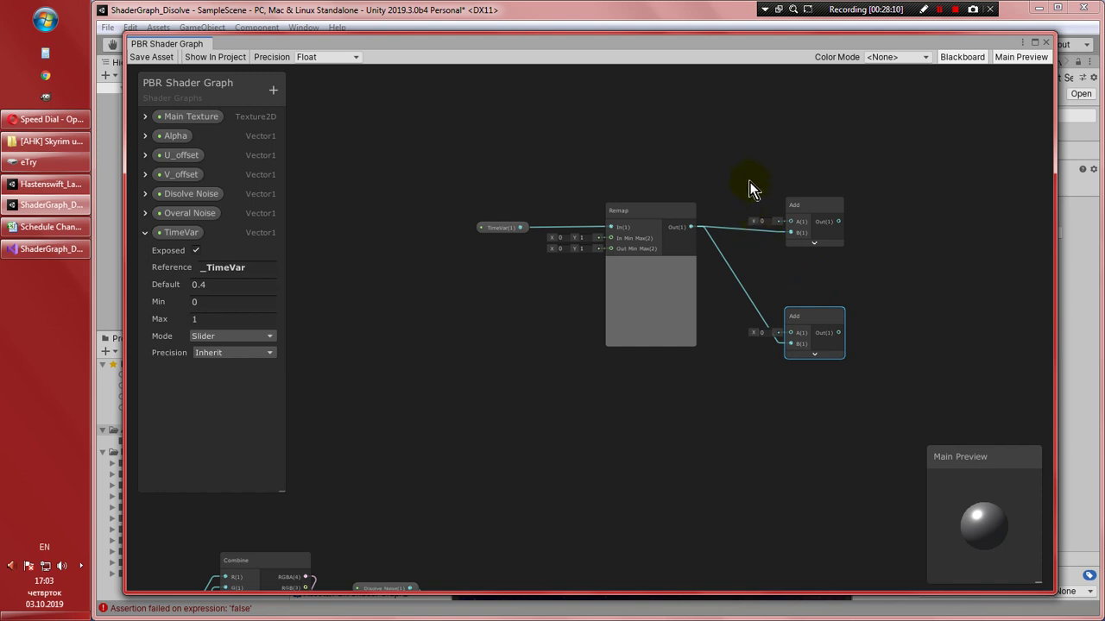
Add a Vector1 property named EdgyWidth with a default value of 0.01 and collapse it
left_click(273, 92)
left_click(299, 102)
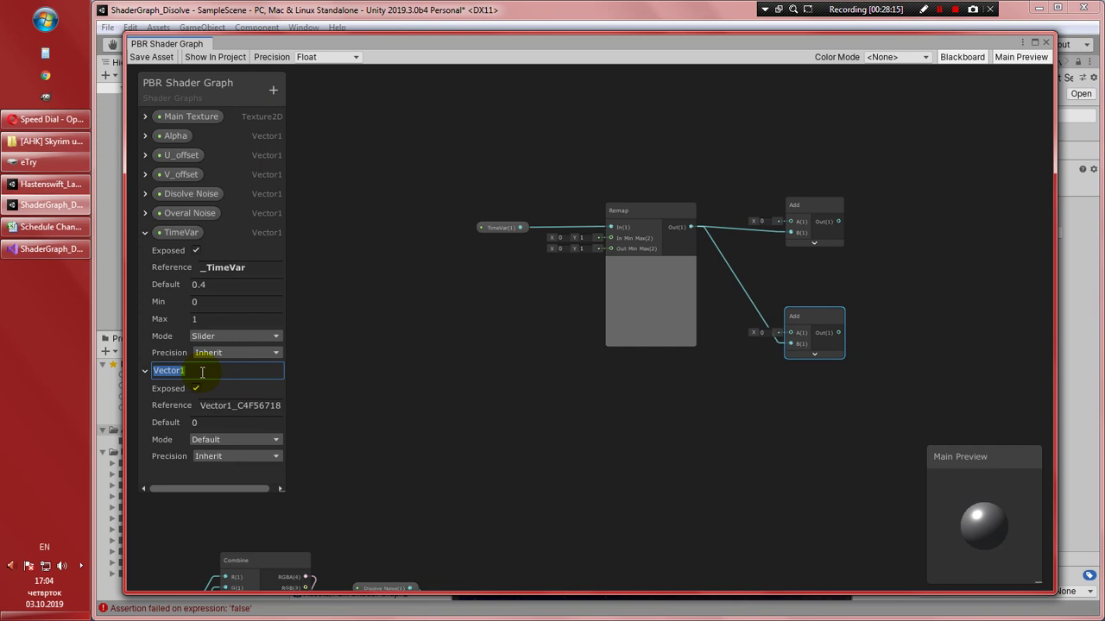
type("EdgyWidth")
key("Return")
left_click(214, 422)
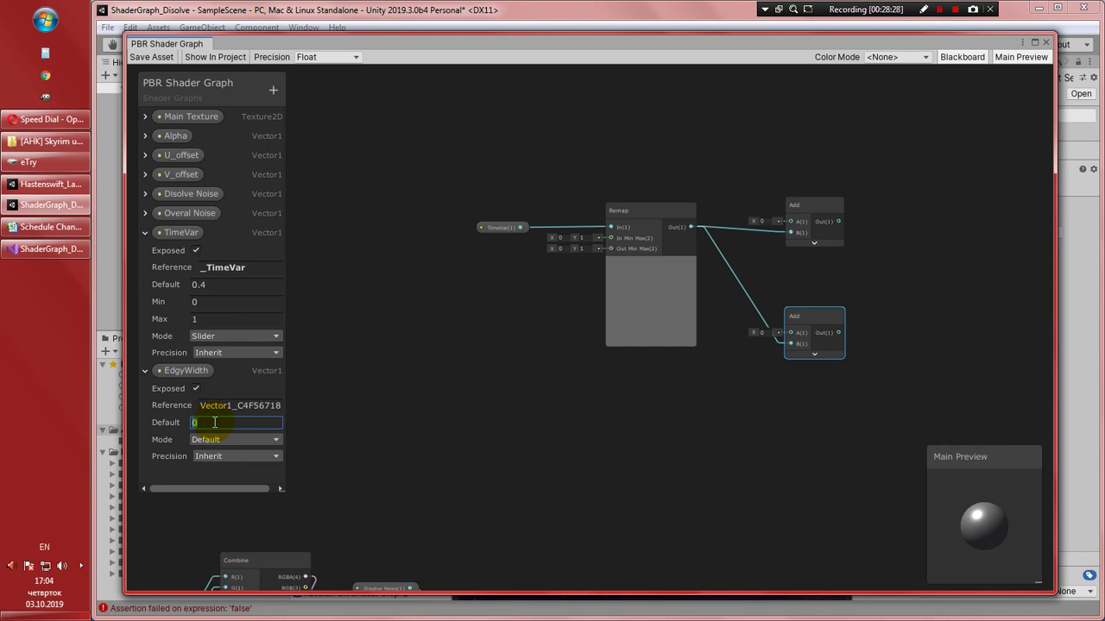
type("0.01")
left_click(146, 372)
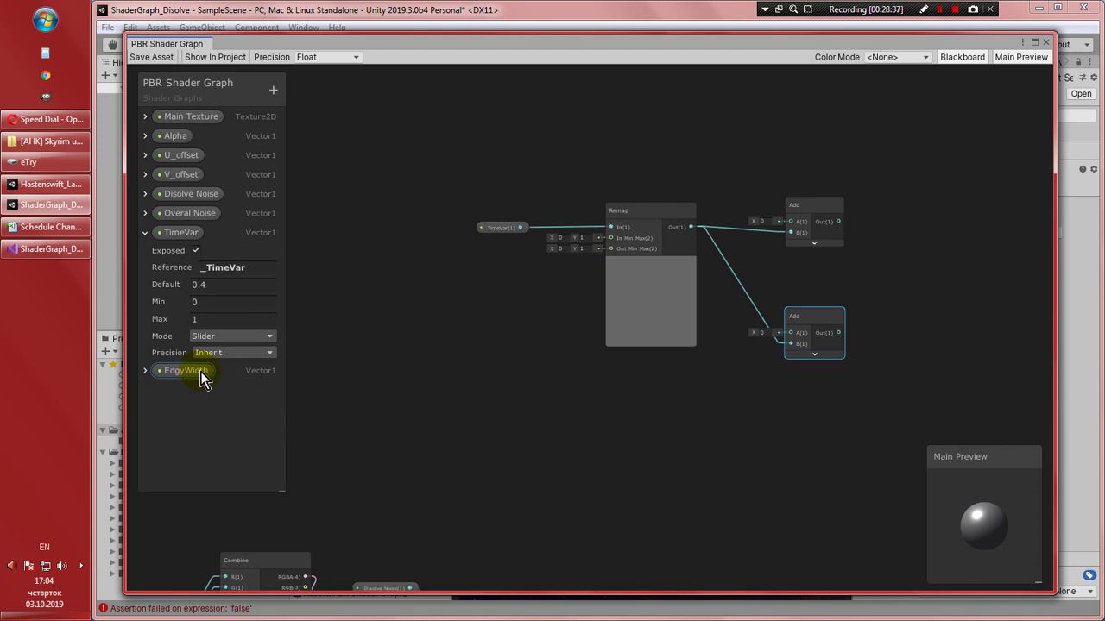
Add a Vector1 property named EdgyWidth2 with a default value of 0.07
left_click(273, 92)
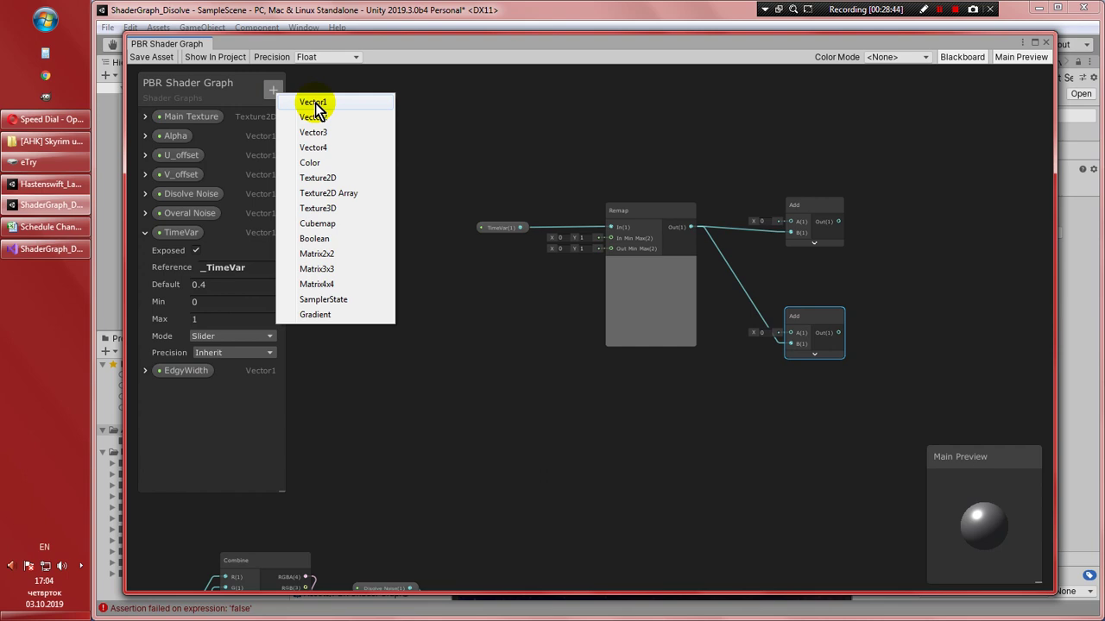
left_click(315, 102)
type("Ed")
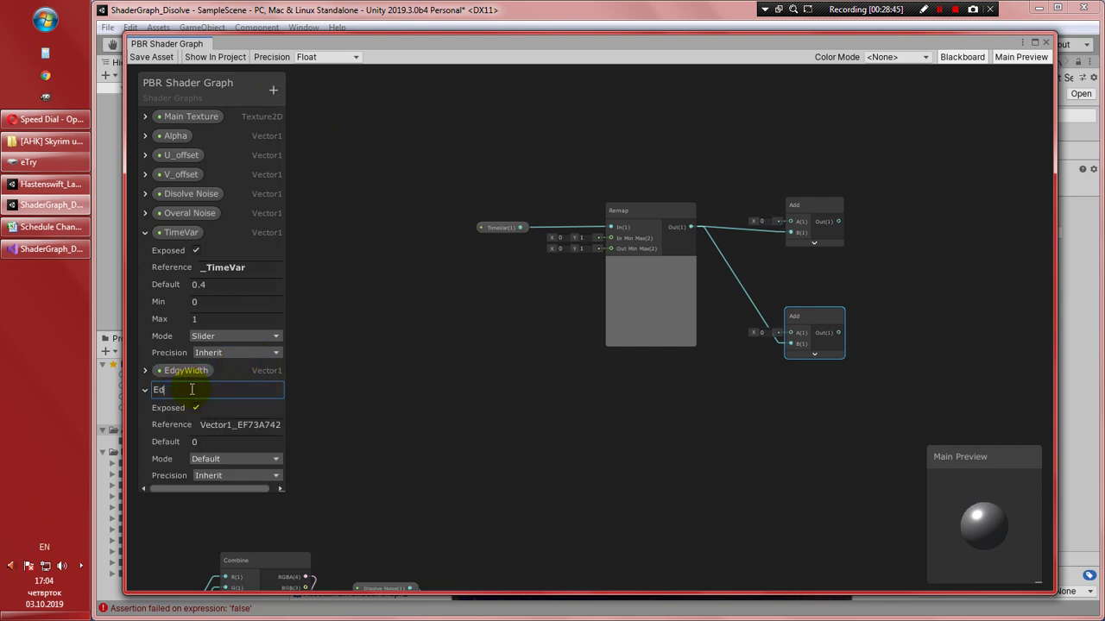
type("gyWidth2")
key("Return")
left_click(207, 441)
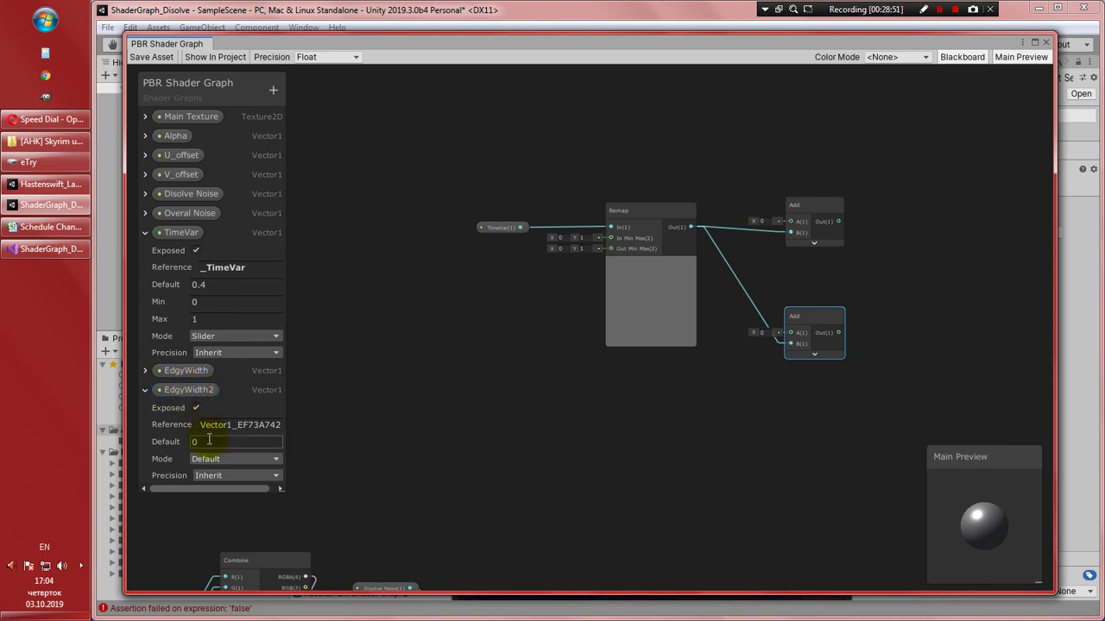
type(".07")
Compare the default values of EdgyWidth and EdgyWidth2, and collapse both properties and TimeVar
left_click(143, 372)
scroll(199, 388, "down", 3)
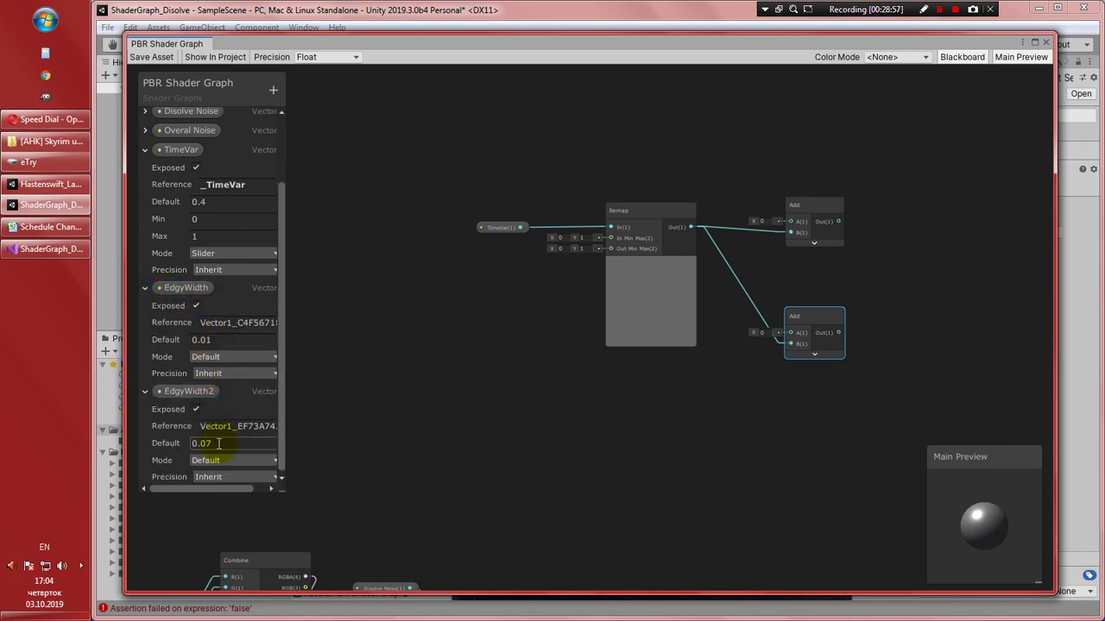
left_click(200, 340)
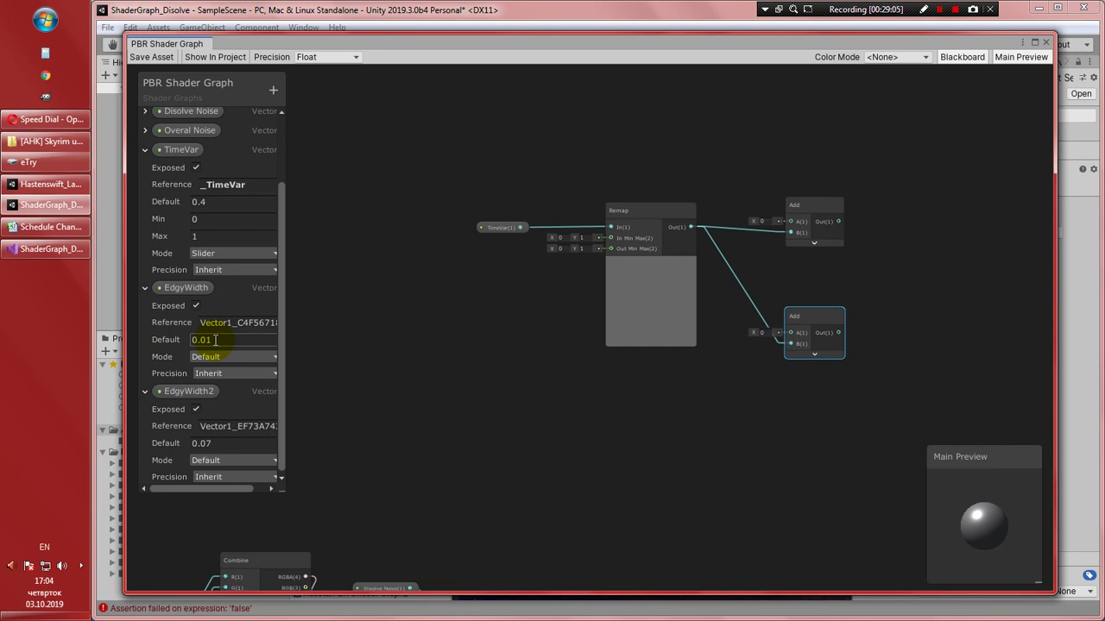
left_click(143, 307)
left_click(144, 289)
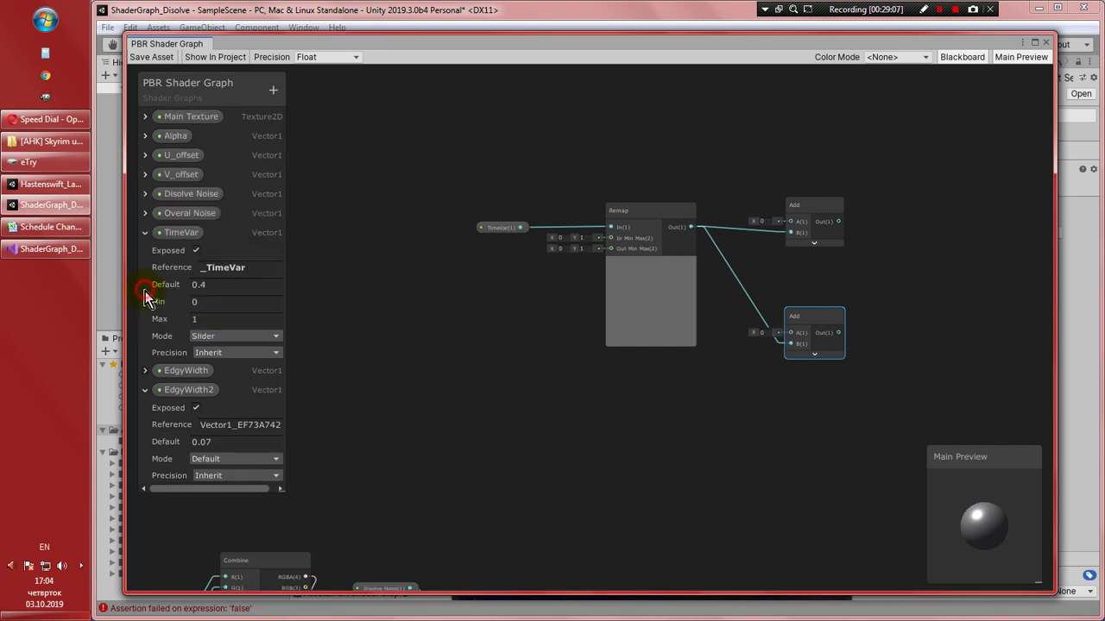
left_click(144, 391)
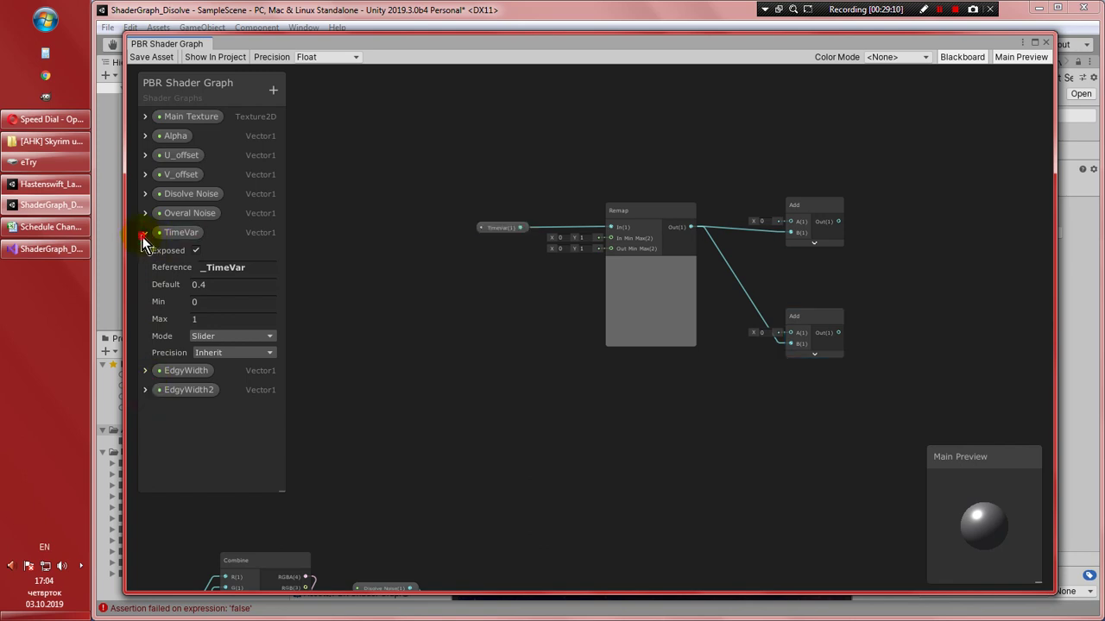
left_click(145, 232)
Place EdgyWidth and EdgyWidth2 in the graph and connect them to the A inputs of the upper and lower Add nodes respectively
left_click(183, 253)
left_click_drag(183, 253, 750, 167)
left_click_drag(183, 276, 875, 285)
left_click_drag(800, 309, 790, 333)
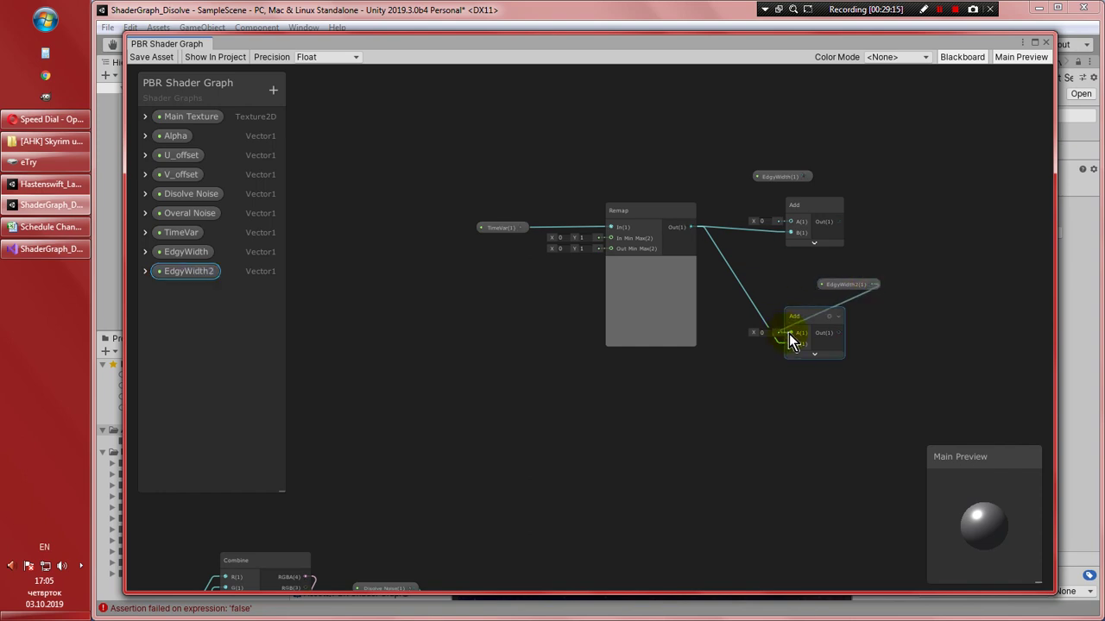
left_click_drag(804, 176, 790, 221)
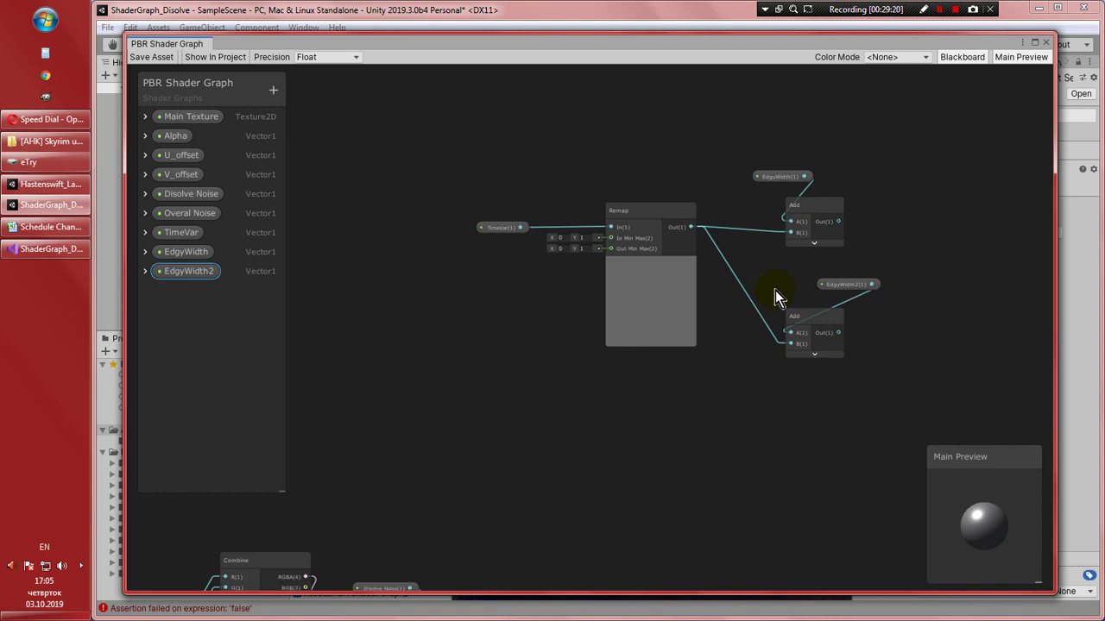
Create a Step node in the empty area beside the Simple Noise node
scroll(657, 299, "down", 2)
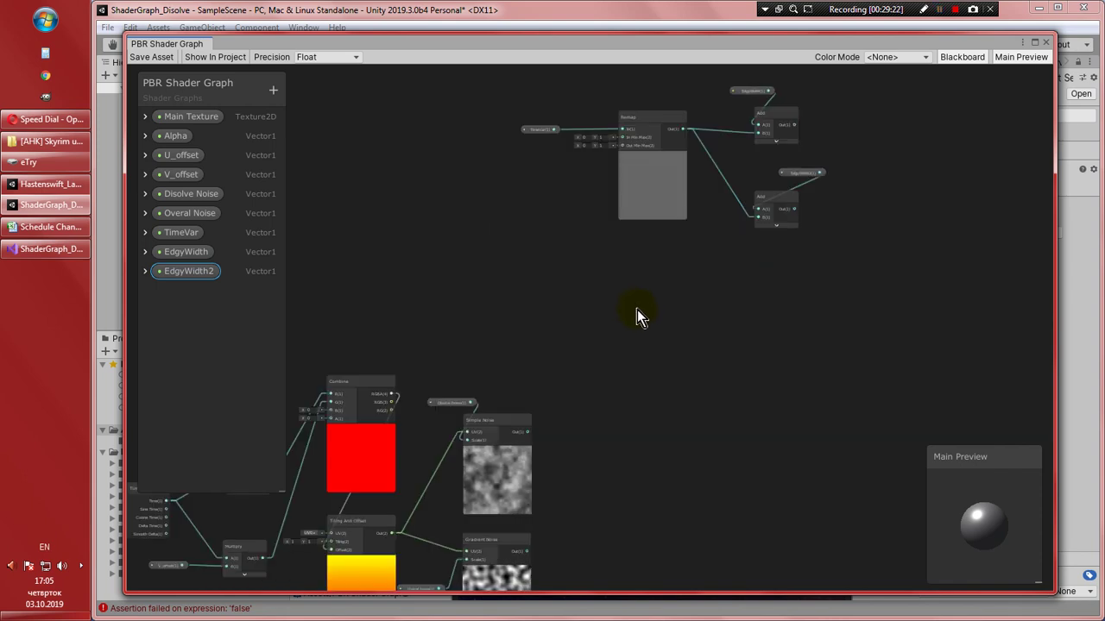
scroll(631, 328, "down", 3)
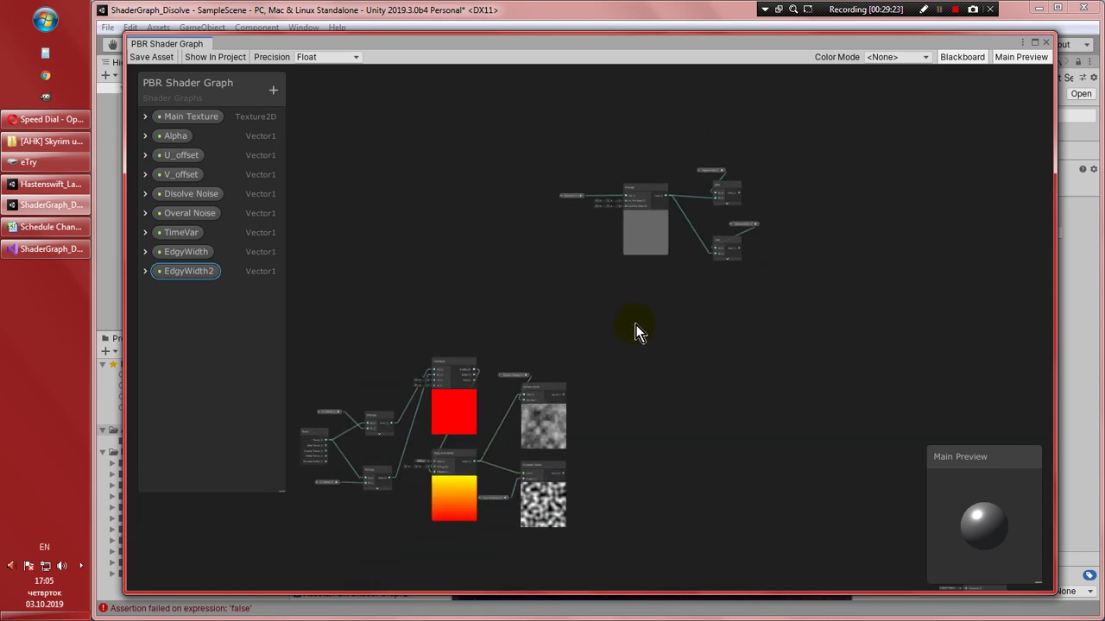
scroll(635, 329, "up", 2)
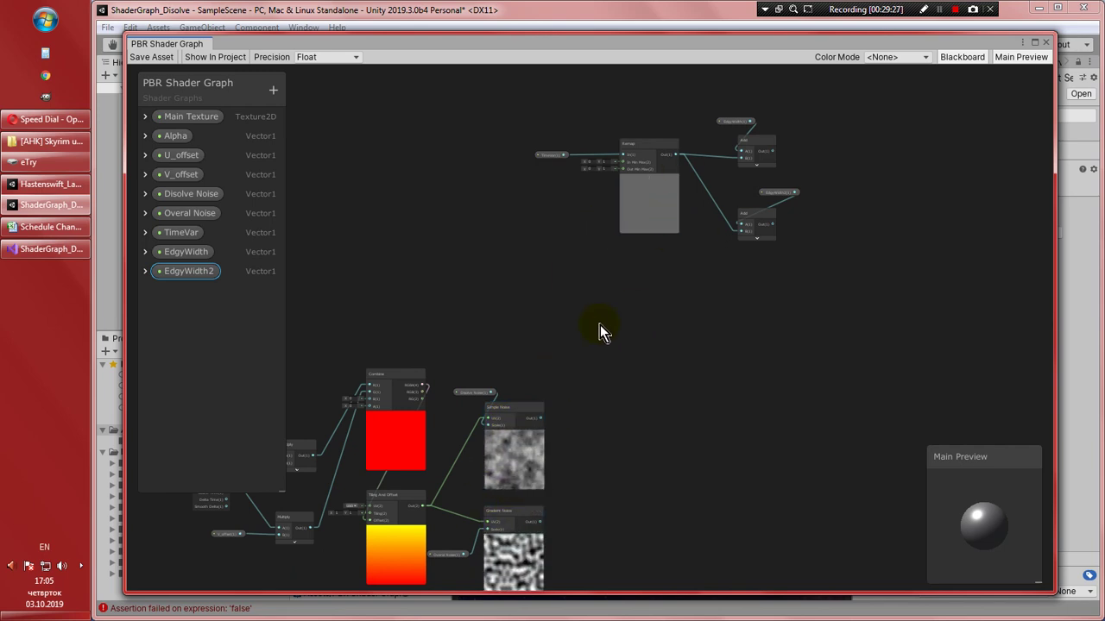
middle_click_drag(600, 324, 582, 313)
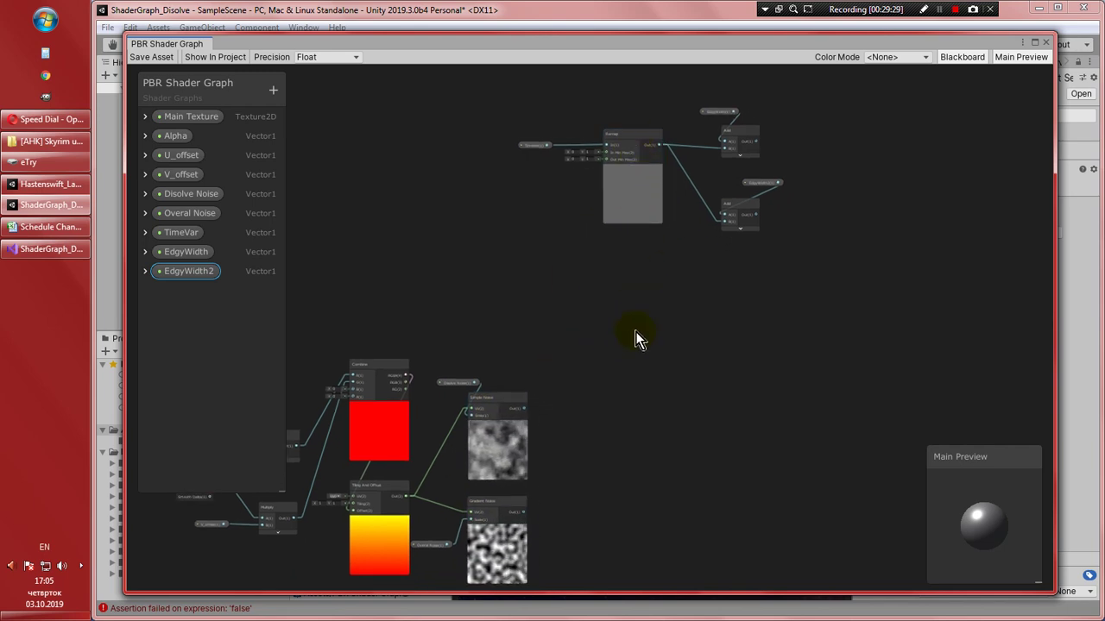
right_click(613, 331)
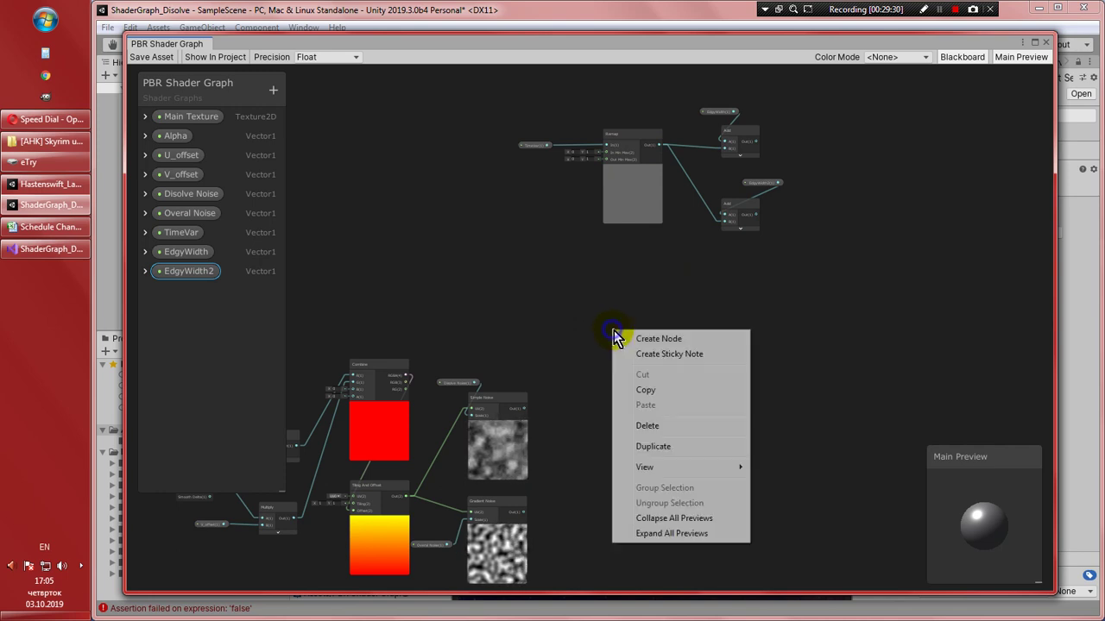
left_click(659, 340)
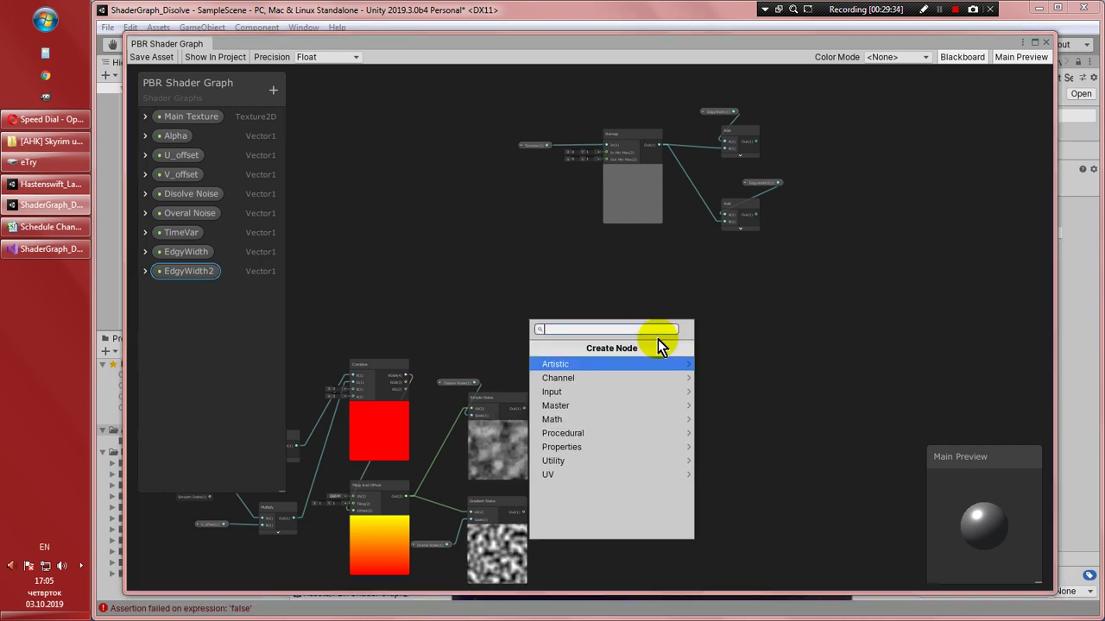
type("Step")
key("Return")
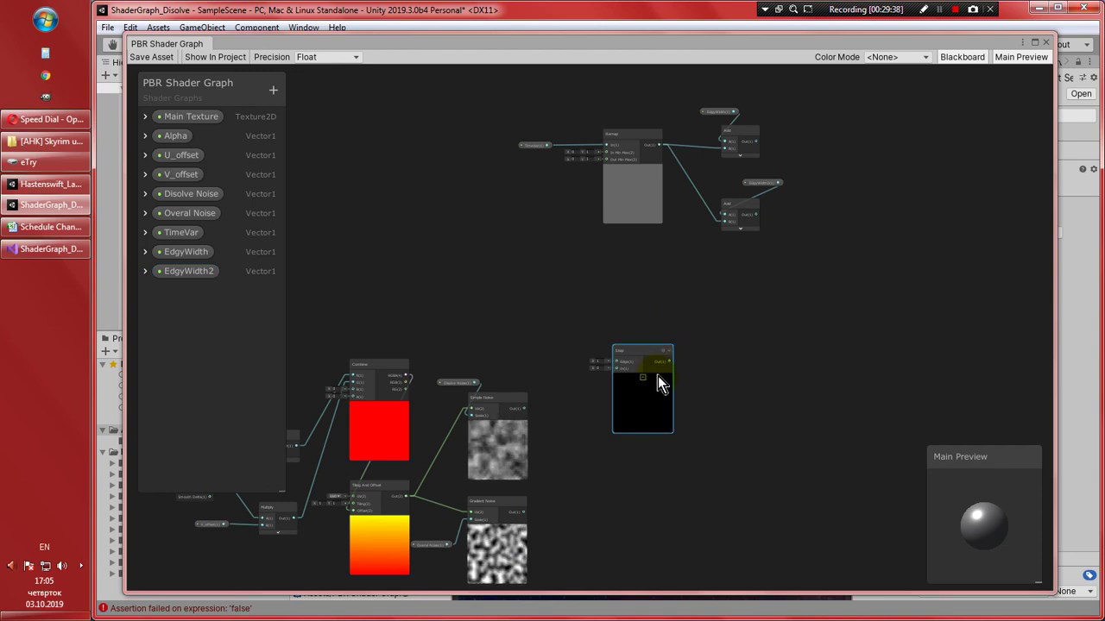
Create a second Step node and align it directly beneath the first one
middle_click_drag(644, 392, 629, 336)
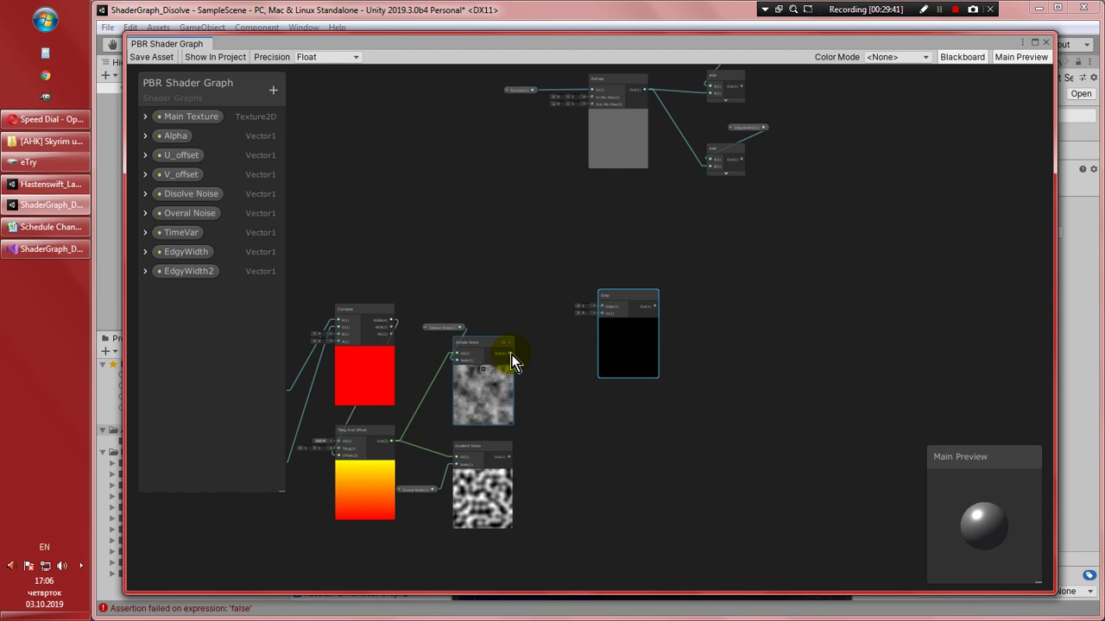
right_click(577, 409)
left_click(620, 133)
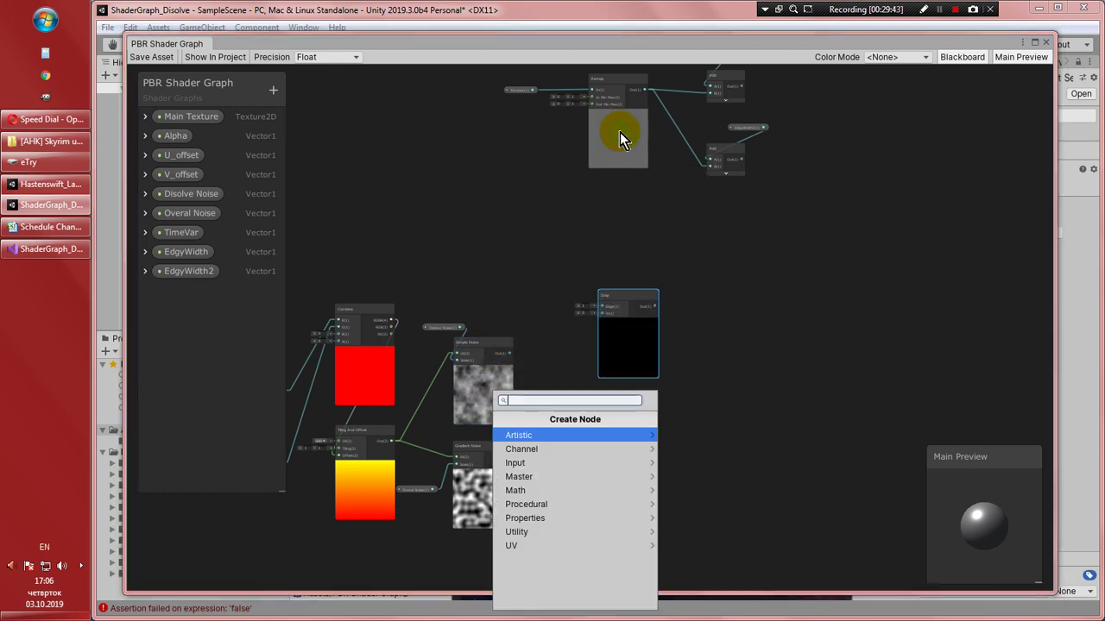
type("step")
key("Return")
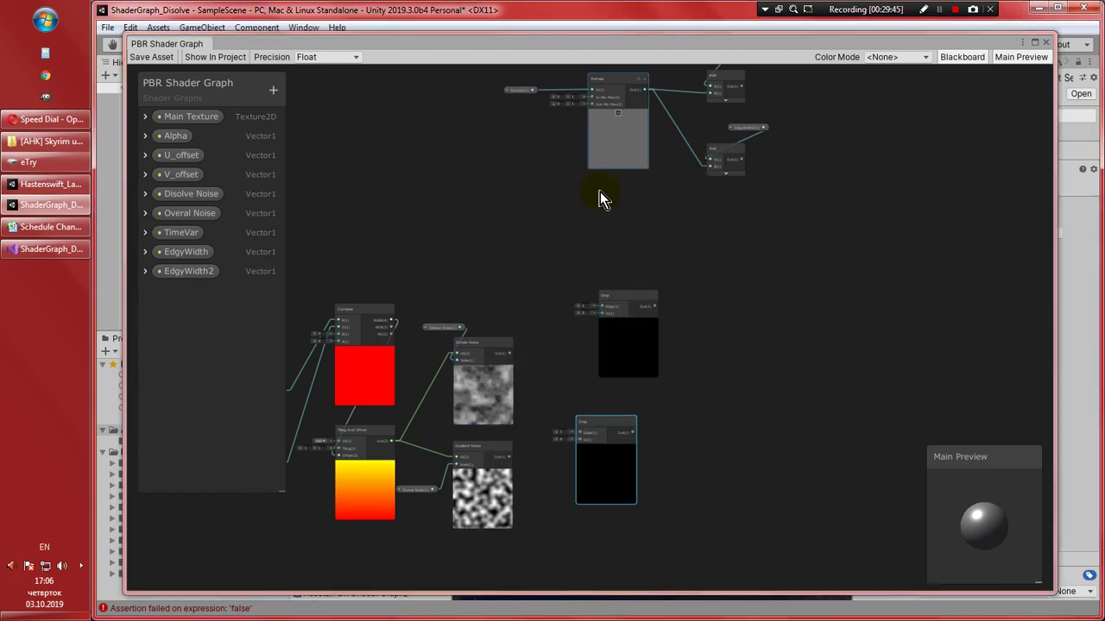
left_click_drag(602, 426, 621, 399)
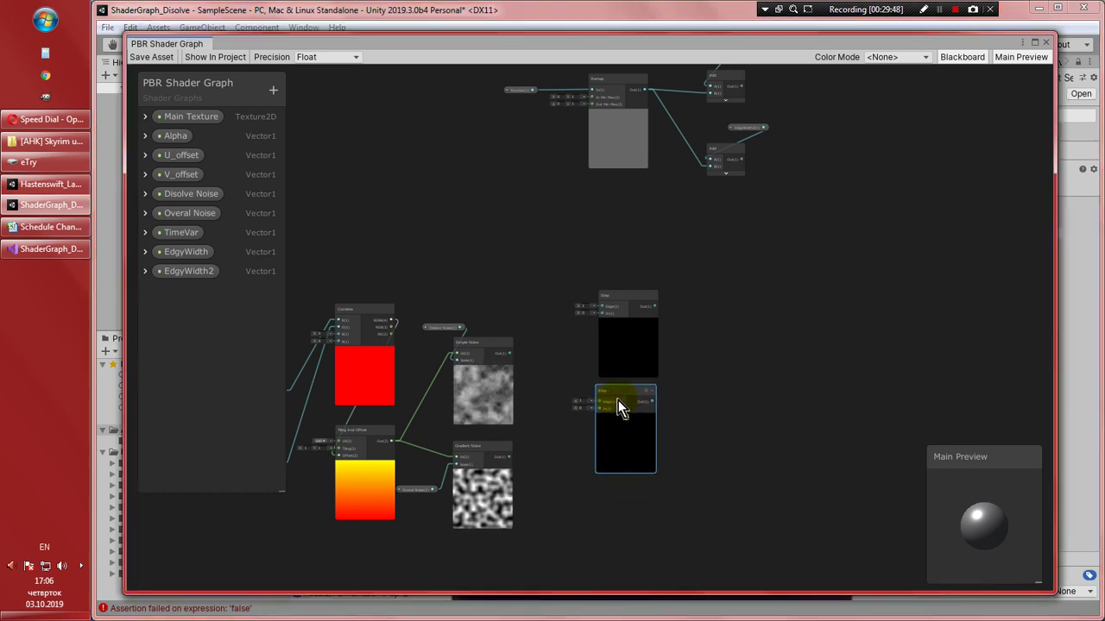
Connect Simple Noise's output to the Edge input of both Step nodes
scroll(617, 387, "up", 2)
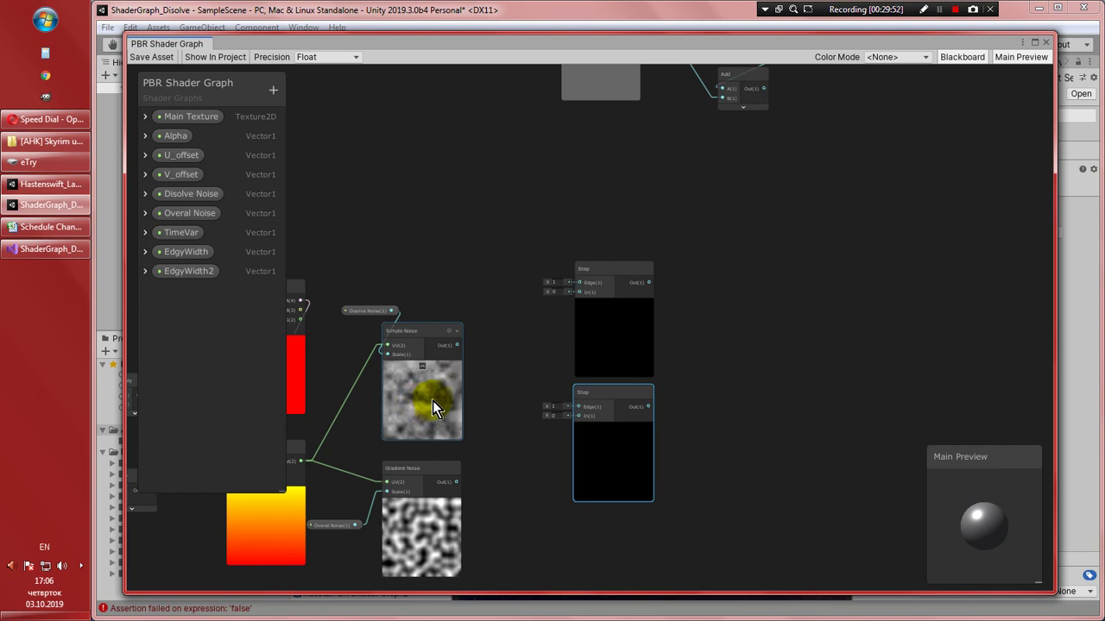
left_click_drag(458, 344, 579, 282)
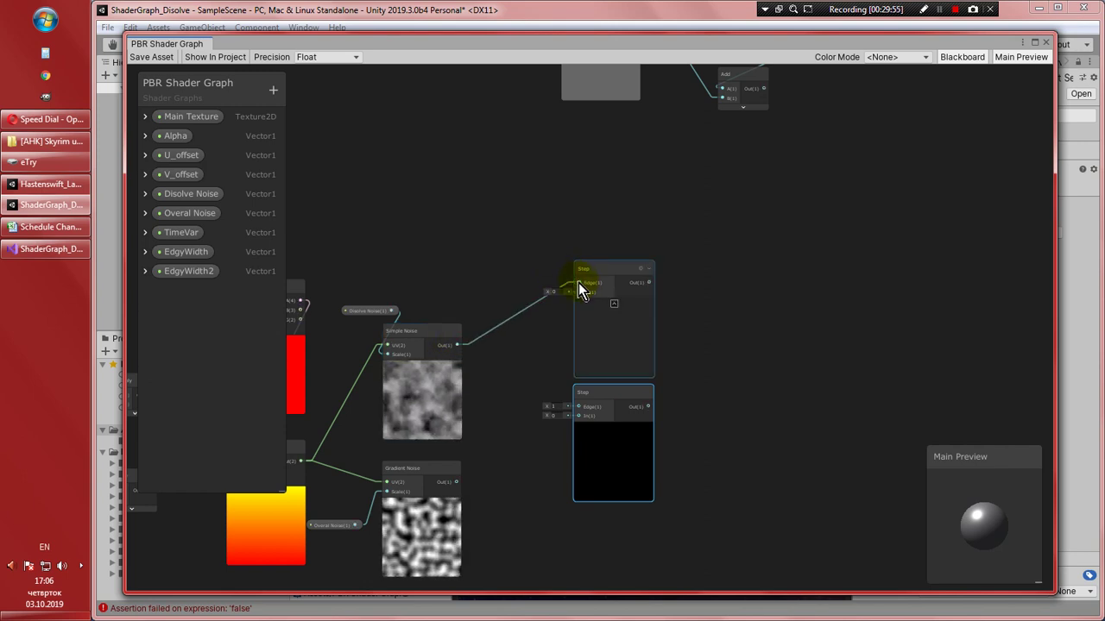
left_click_drag(566, 403, 579, 406)
Connect the lower Add's output to the lower Step's In input and the upper Add's output to the upper Step's In input
middle_click_drag(708, 164, 679, 238)
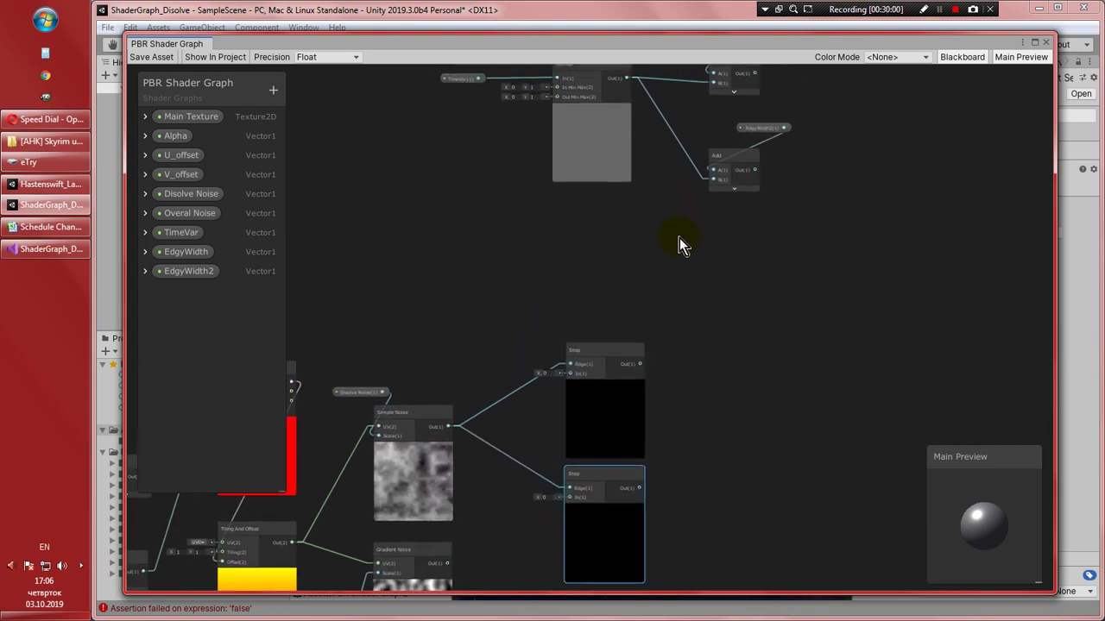
left_click(752, 175)
left_click_drag(576, 371, 568, 507)
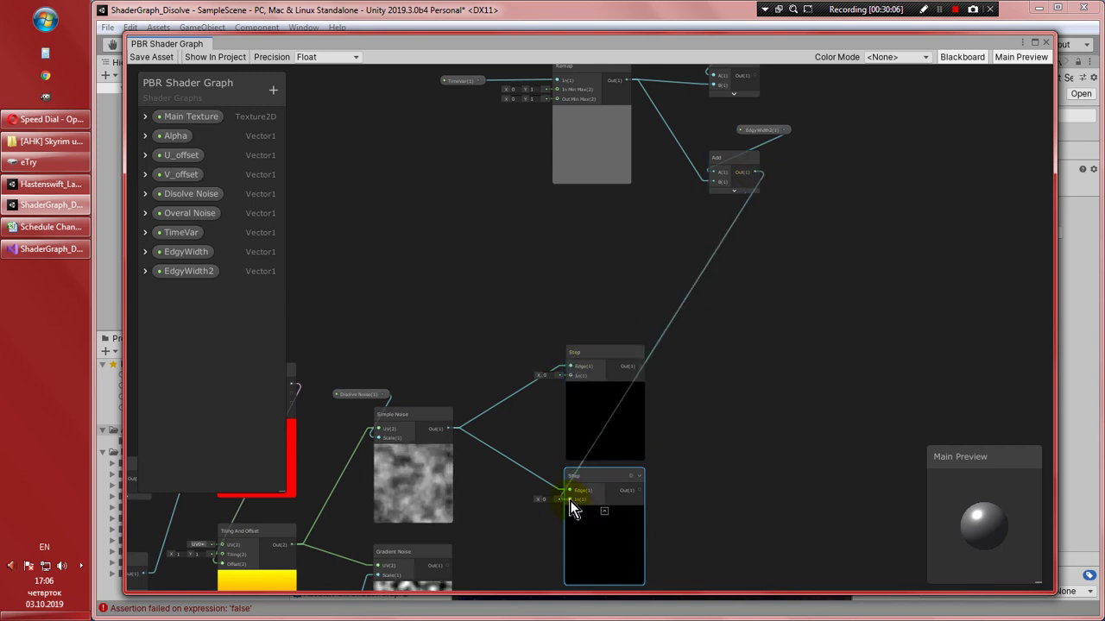
middle_click_drag(746, 264, 750, 299)
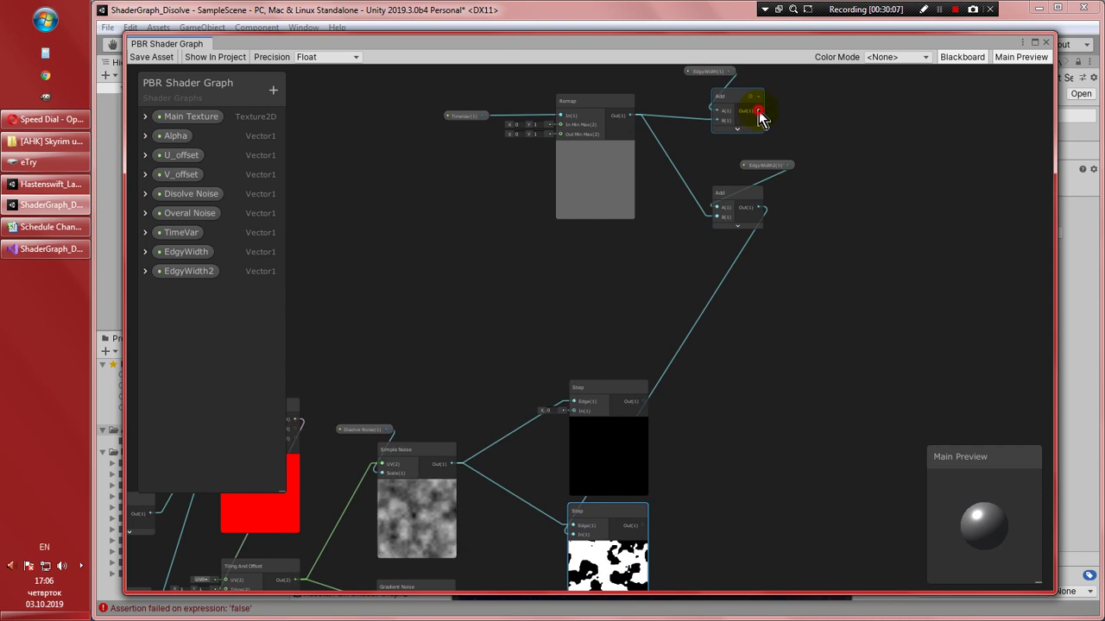
left_click_drag(759, 119, 573, 418)
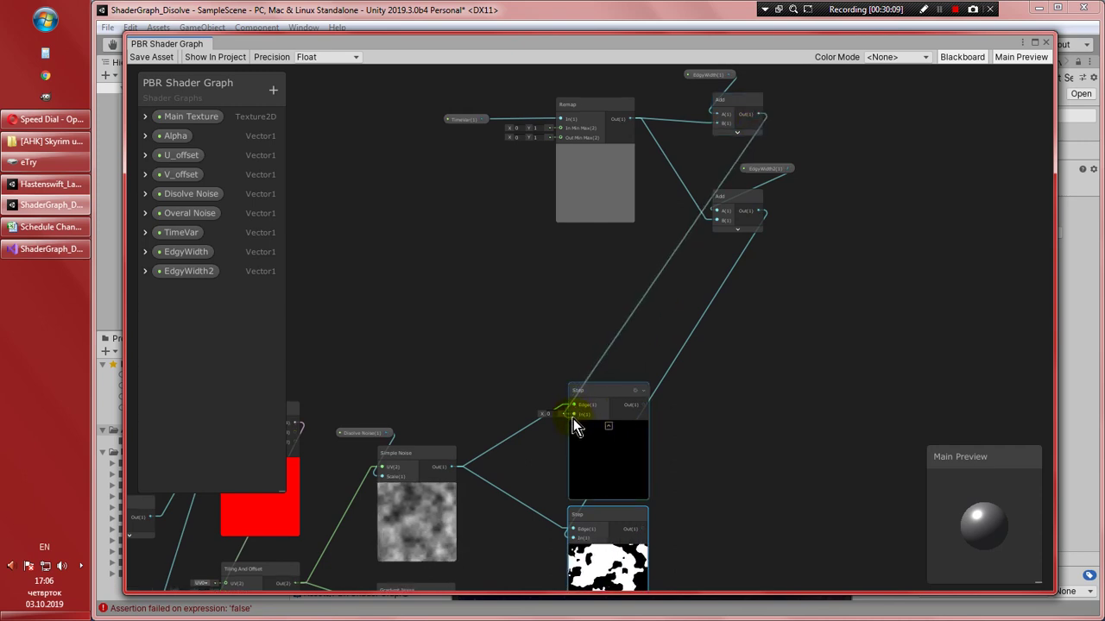
Create a Subtract node and position it beside the two Step nodes
middle_click_drag(542, 445, 528, 371)
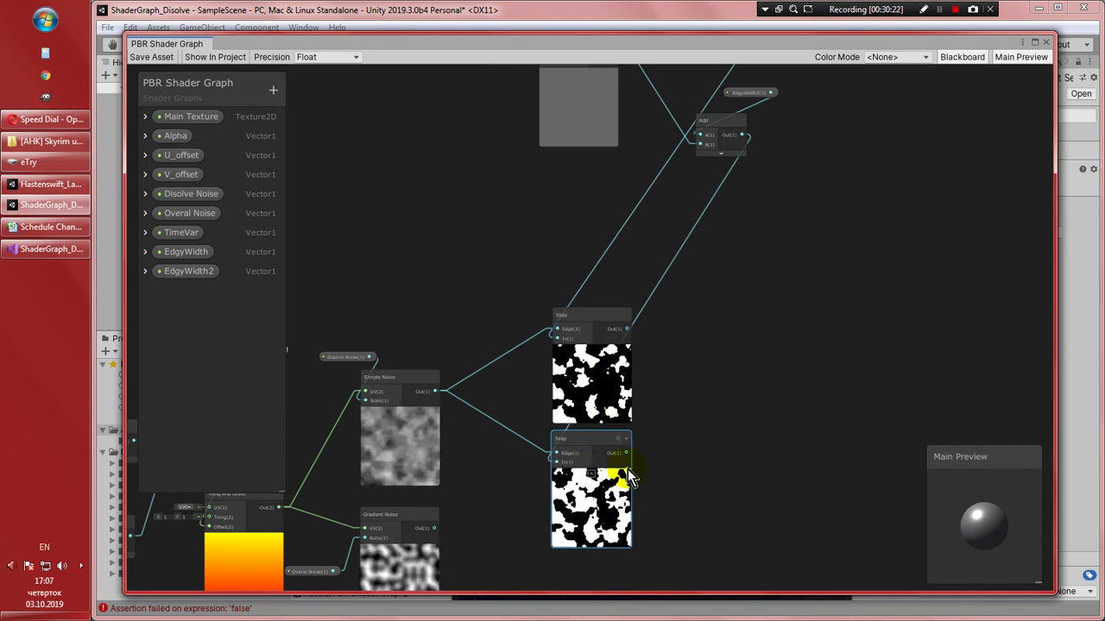
right_click(698, 382)
left_click(736, 107)
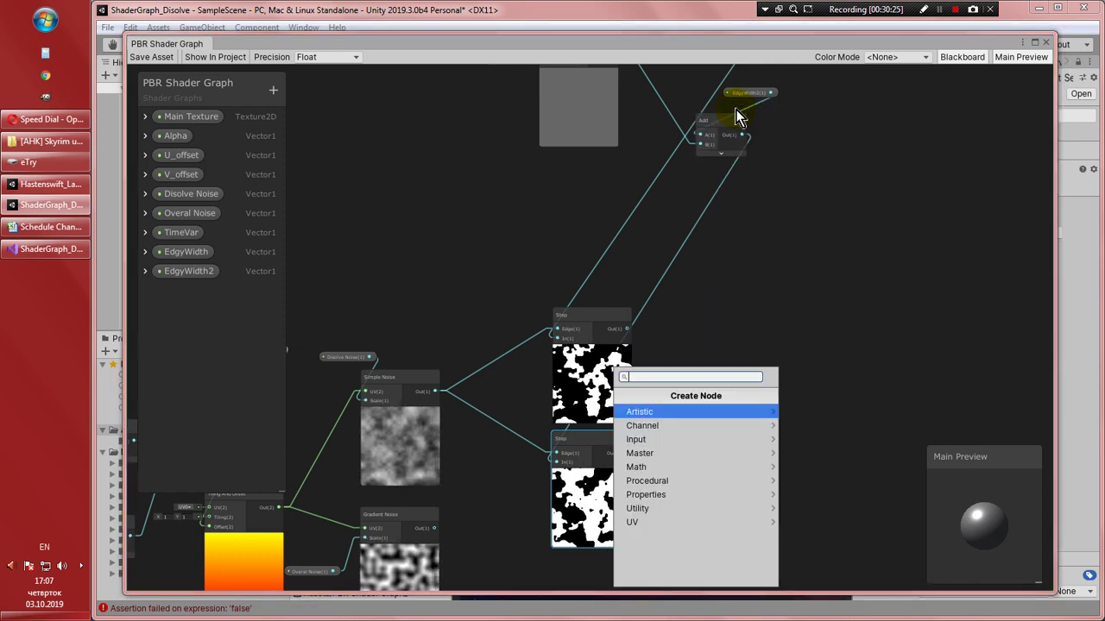
type("Sub")
key("Return")
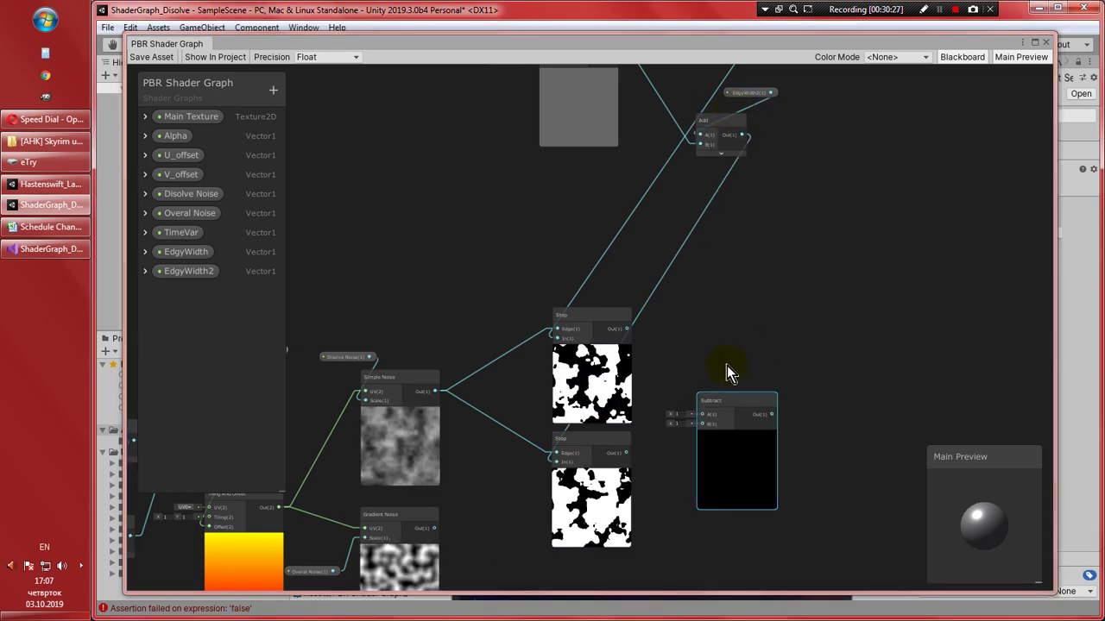
left_click_drag(721, 399, 719, 374)
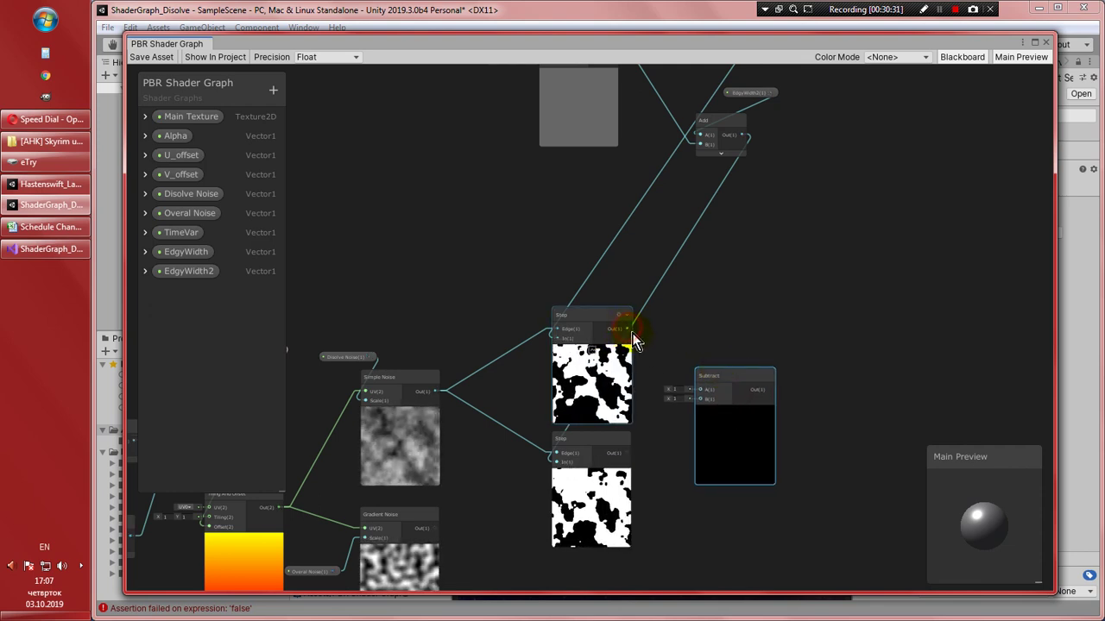
Connect the upper Step to Subtract's B input and the lower Step to its A input, and move Subtract slightly closer to them
left_click_drag(627, 331, 682, 393)
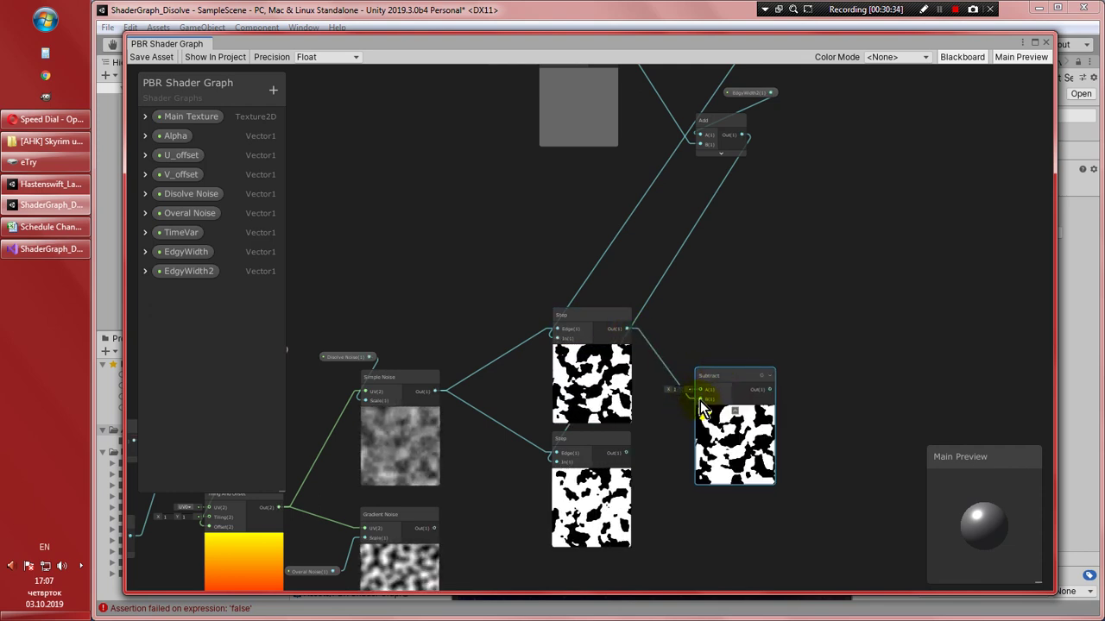
left_click_drag(625, 453, 697, 396)
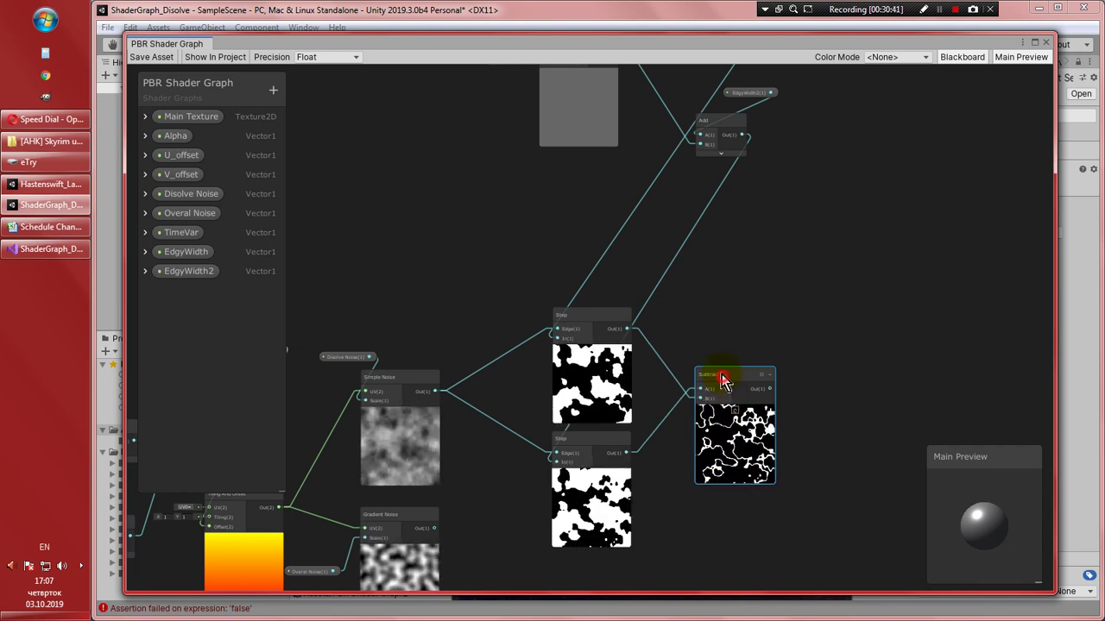
mouse_move(722, 377)
left_mouse_down()
mouse_move(713, 368)
mouse_move(708, 384)
left_mouse_up()
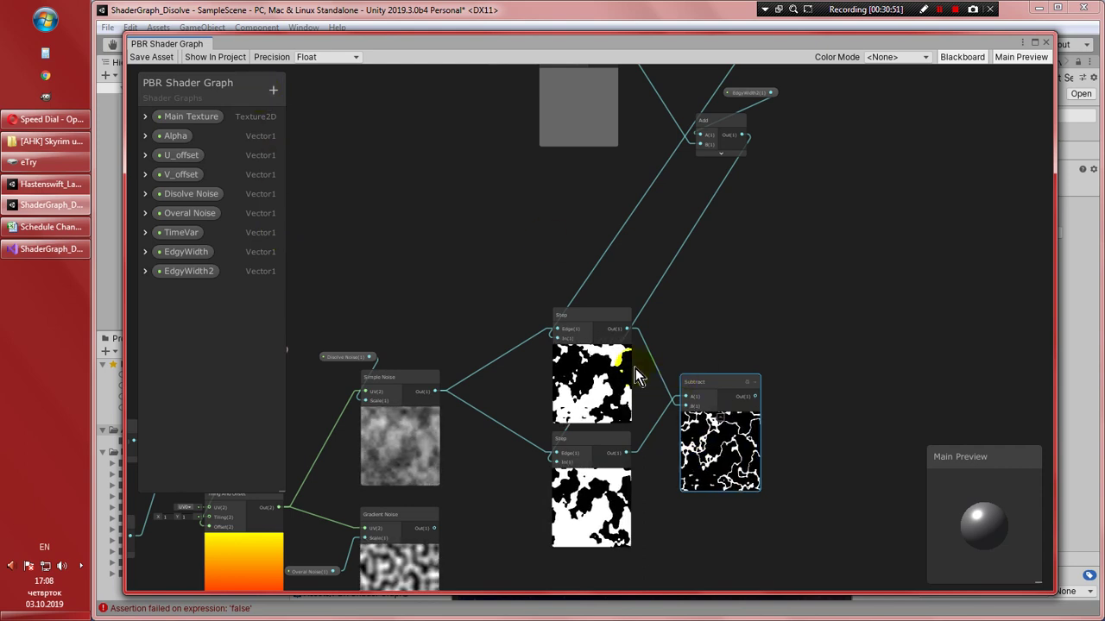
Add a Color property and name it Disolve Color
left_click(274, 89)
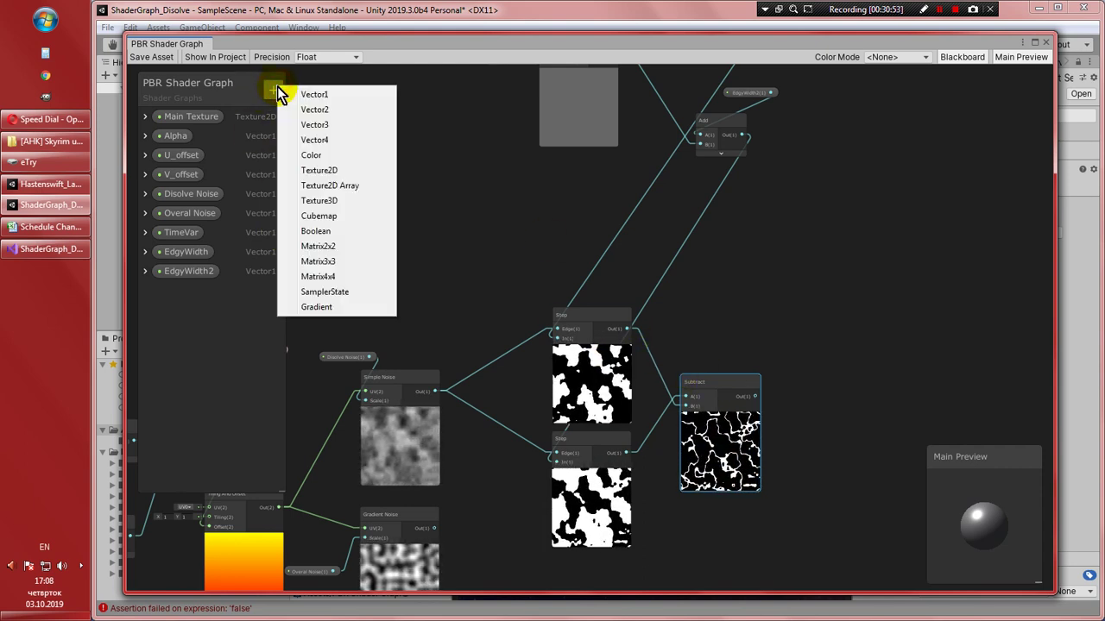
left_click(334, 156)
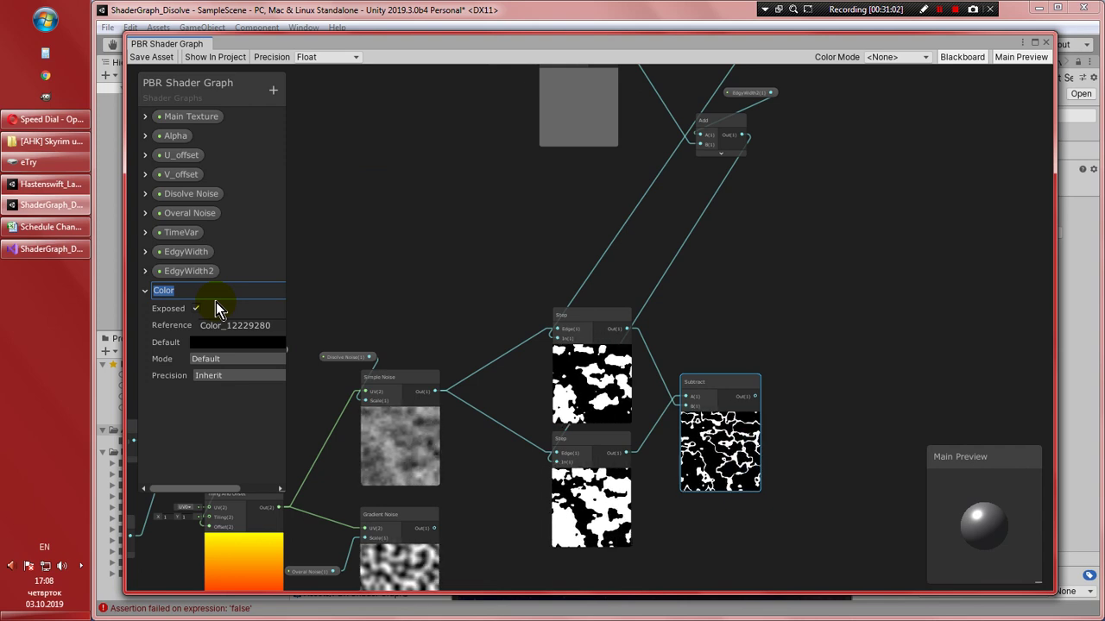
type("Dis")
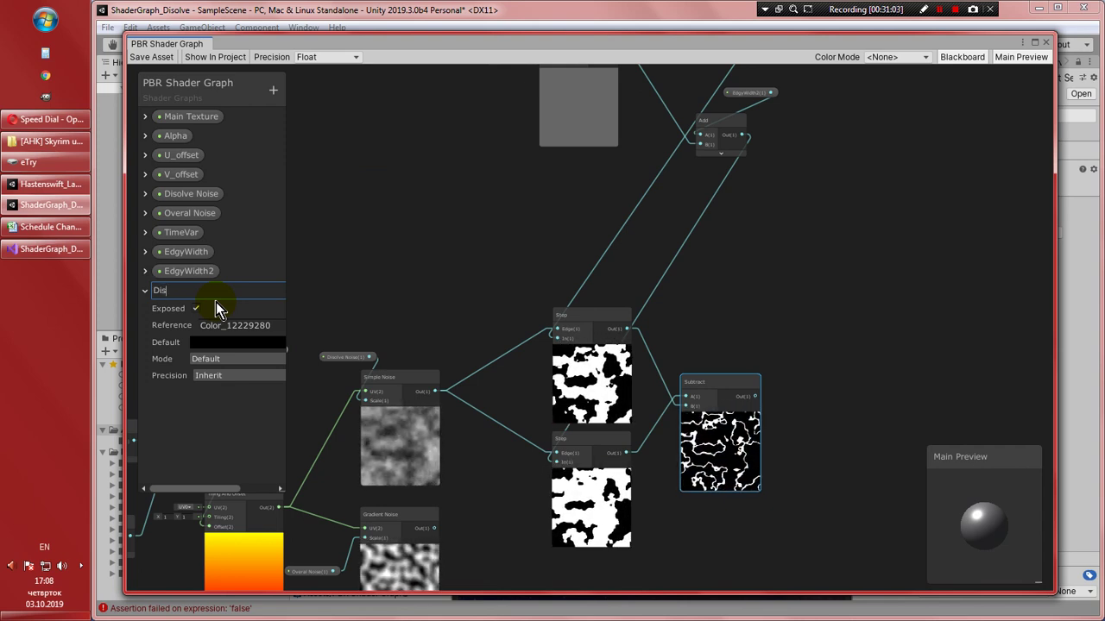
type("solve ")
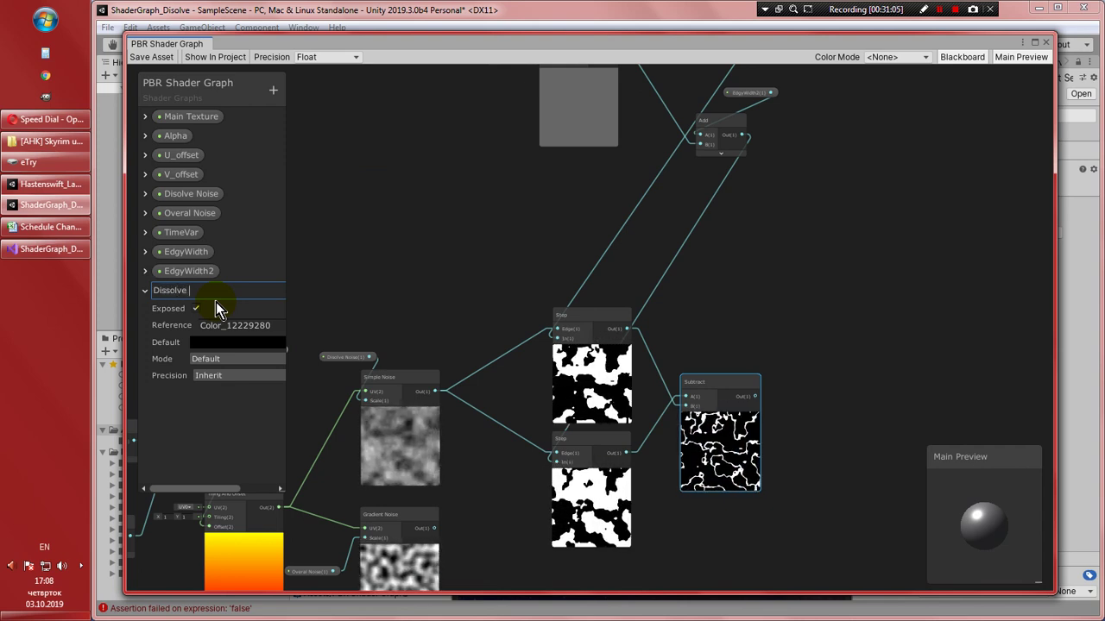
type("Color")
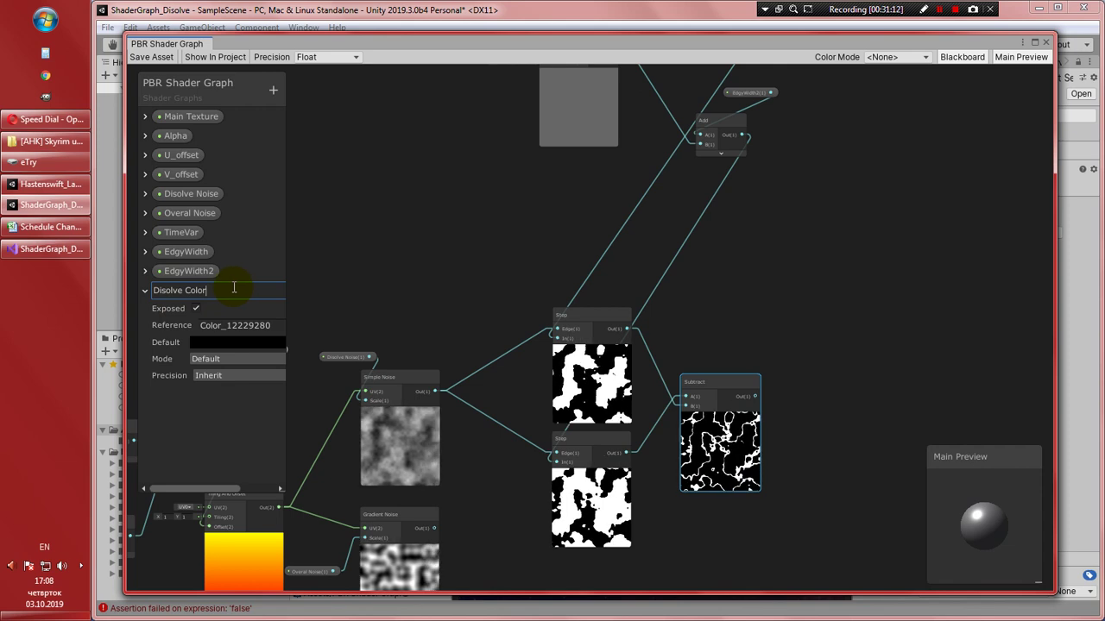
Set the Disolve Color property's default to opaque yellow, hexadecimal FFD200 with alpha 255, and collapse its settings
left_click(236, 344)
left_click(749, 262)
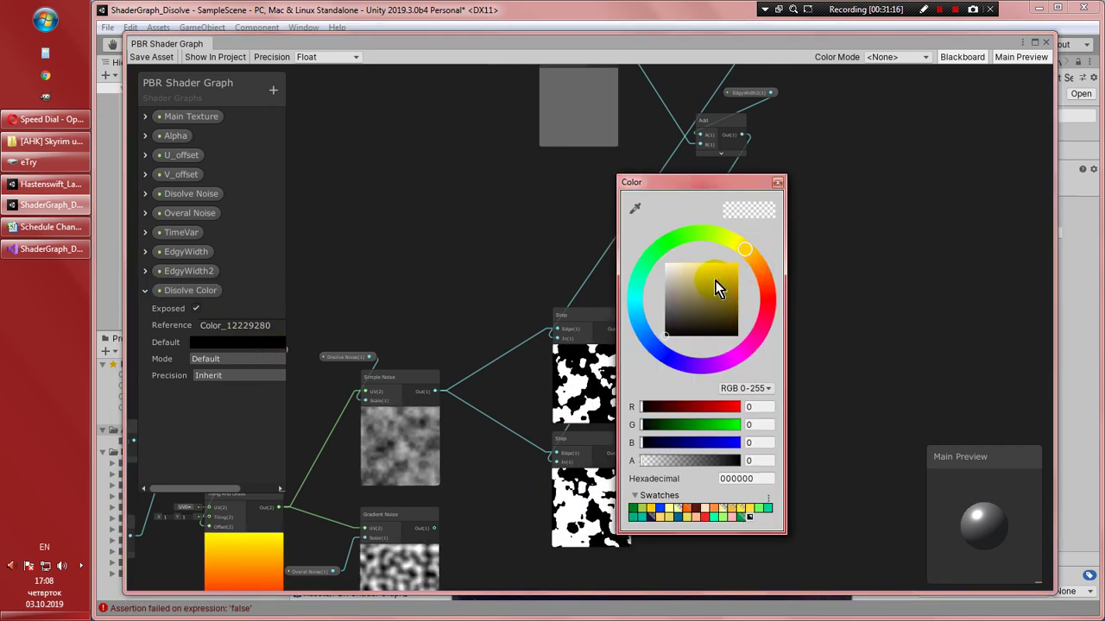
left_click_drag(714, 282, 749, 255)
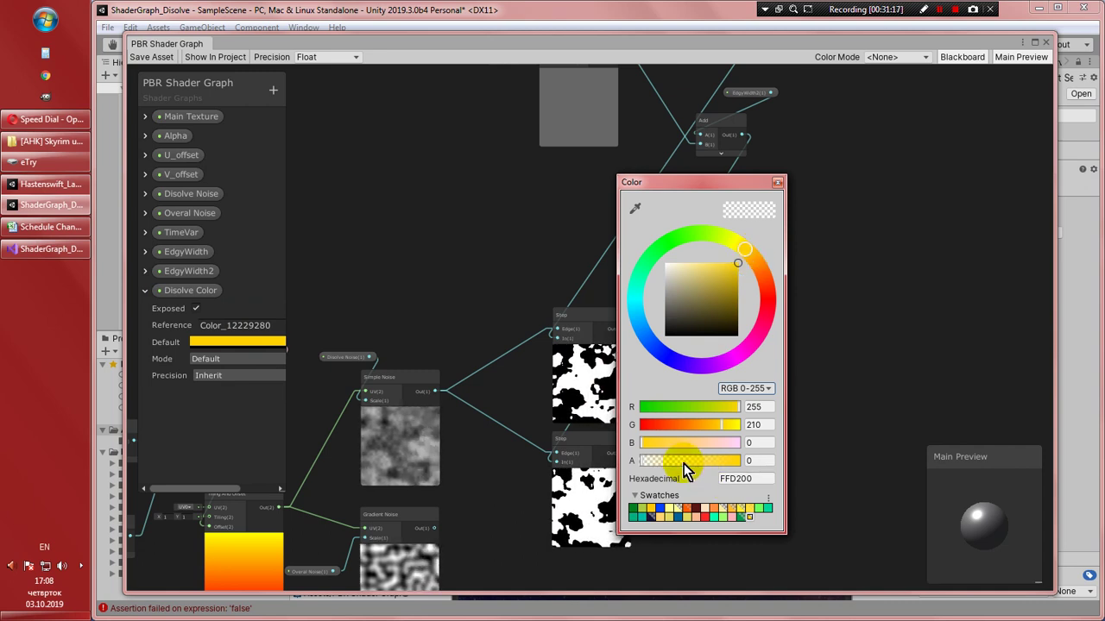
left_click_drag(649, 462, 723, 464)
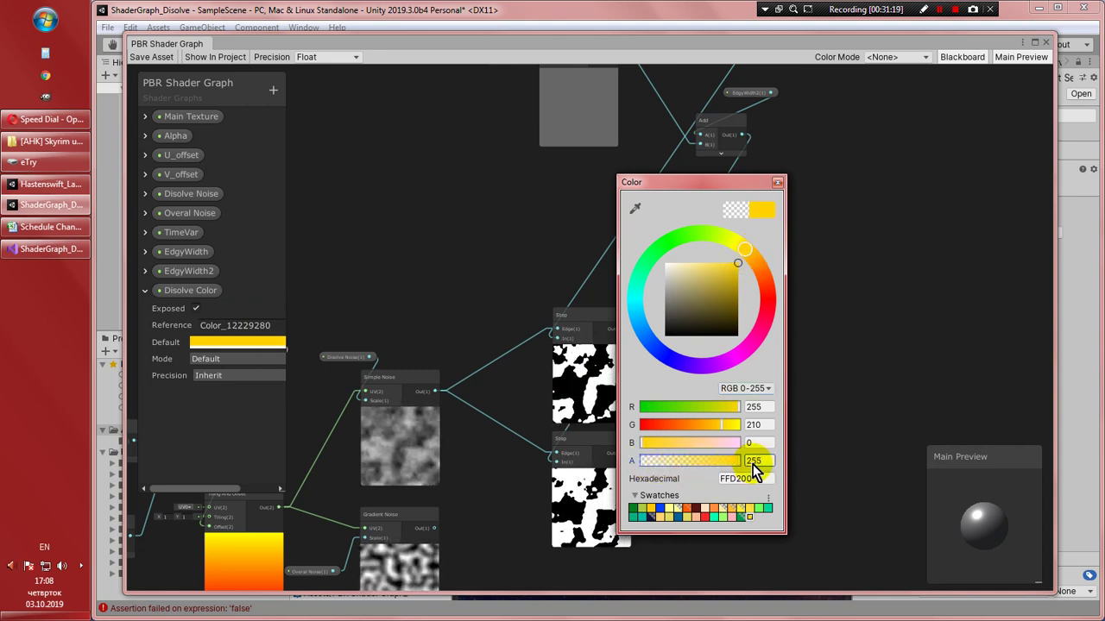
left_click(779, 184)
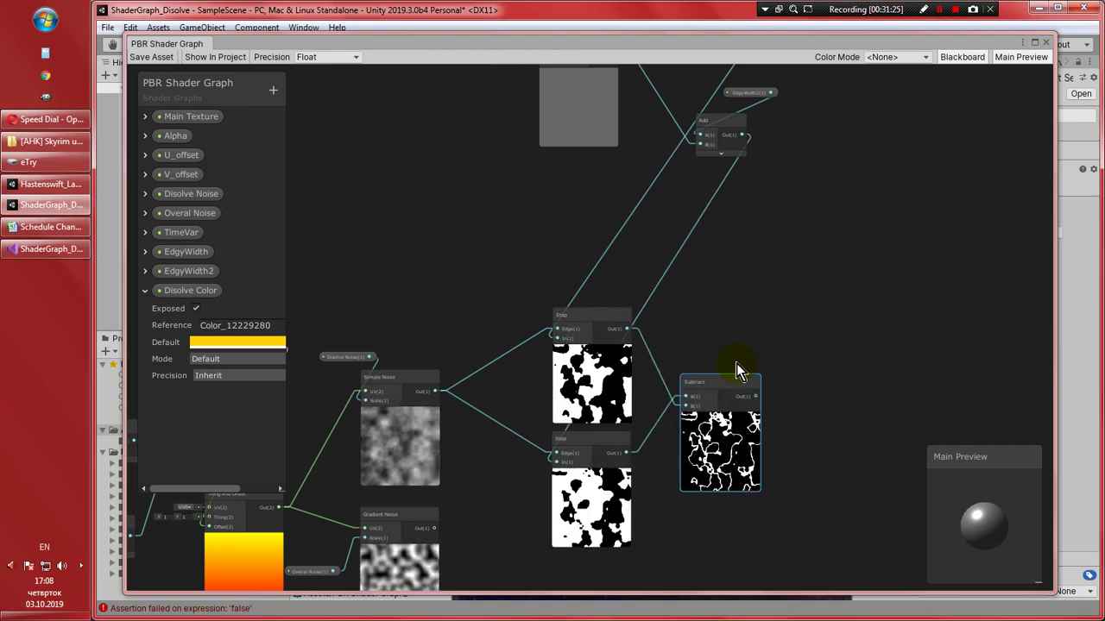
left_click(145, 291)
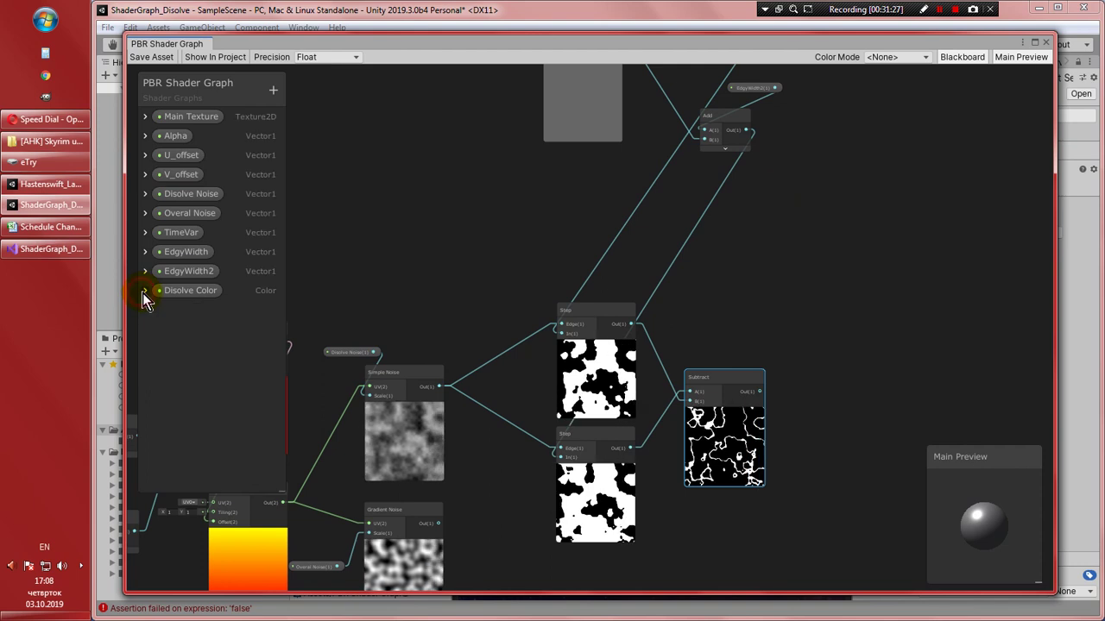
Place a Disolve Color property node above the Subtract node and add a Multiply node beside Subtract
left_click_drag(173, 292, 737, 331)
scroll(696, 328, "up", 2)
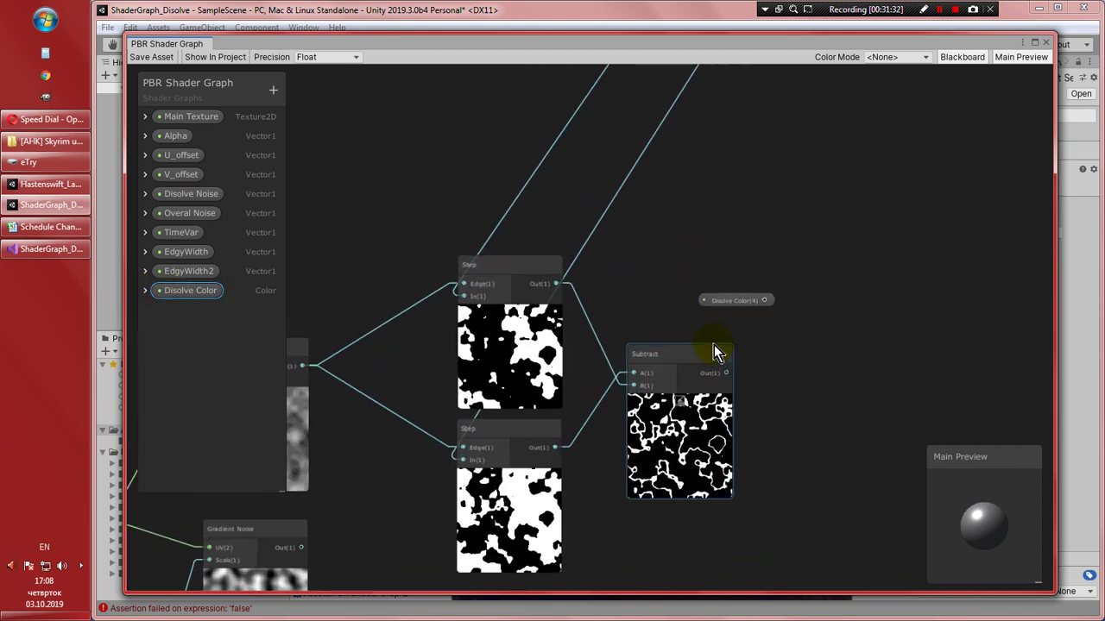
right_click(760, 336)
left_click(787, 345)
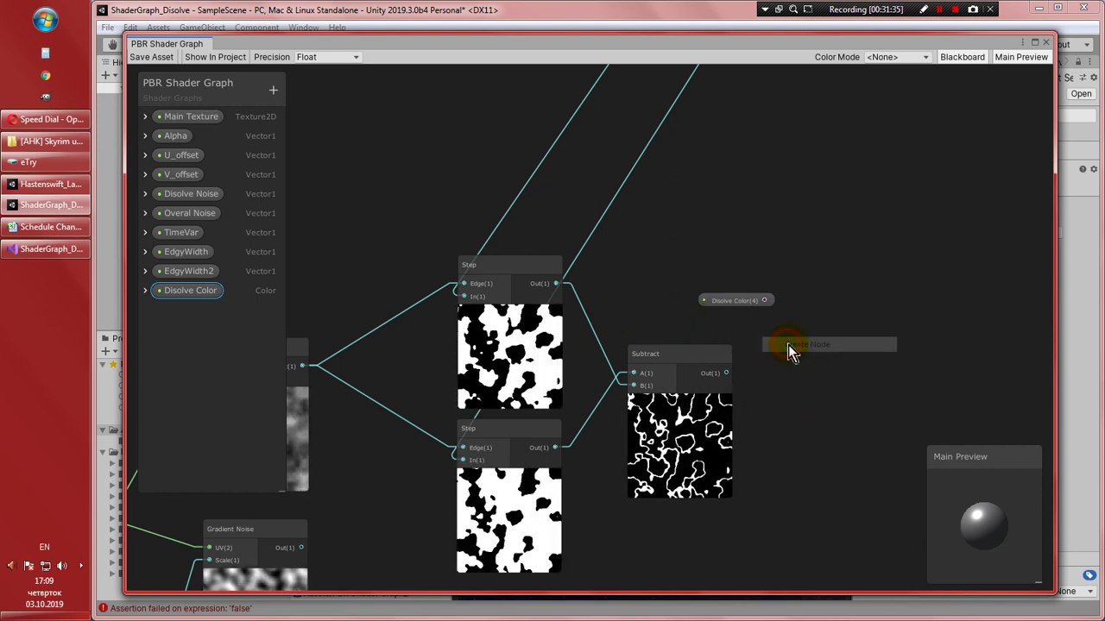
type("Mu")
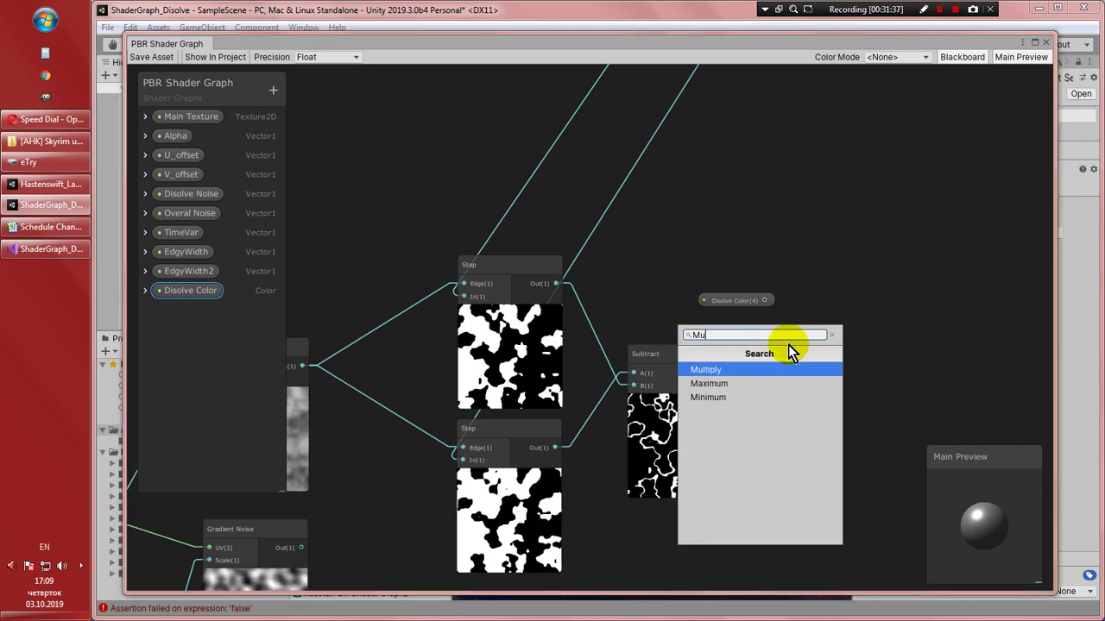
key("Return")
left_click_drag(805, 348, 824, 352)
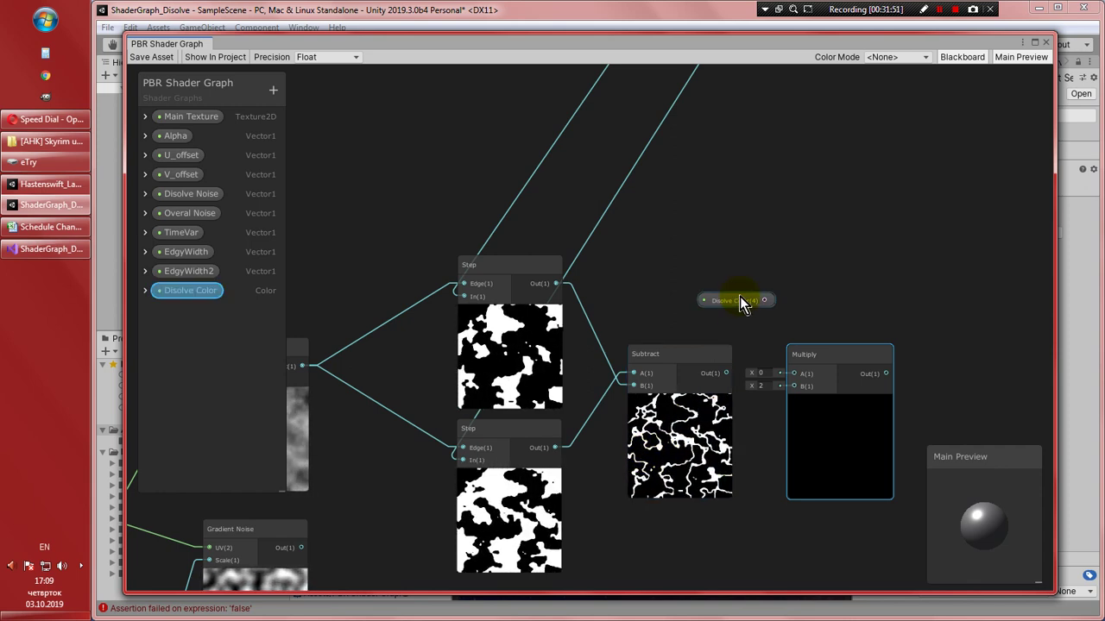
Connect Disolve Color to Multiply's A input and the Subtract output to B, placing the colour node above Multiply
left_click_drag(767, 300, 794, 374)
left_click_drag(724, 375, 827, 371)
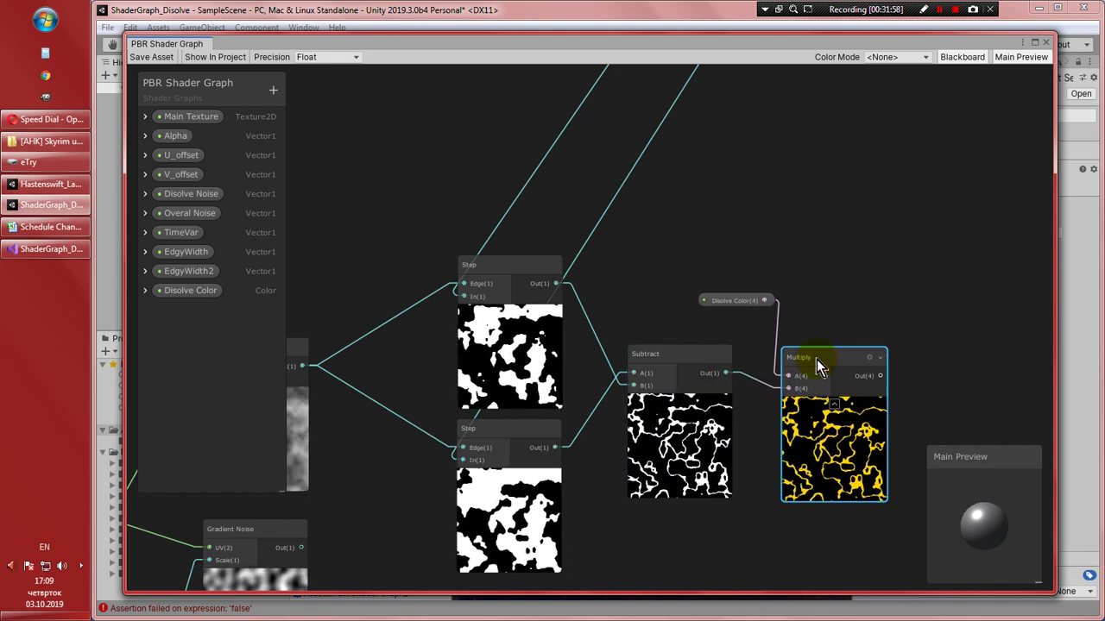
left_click_drag(742, 301, 834, 323)
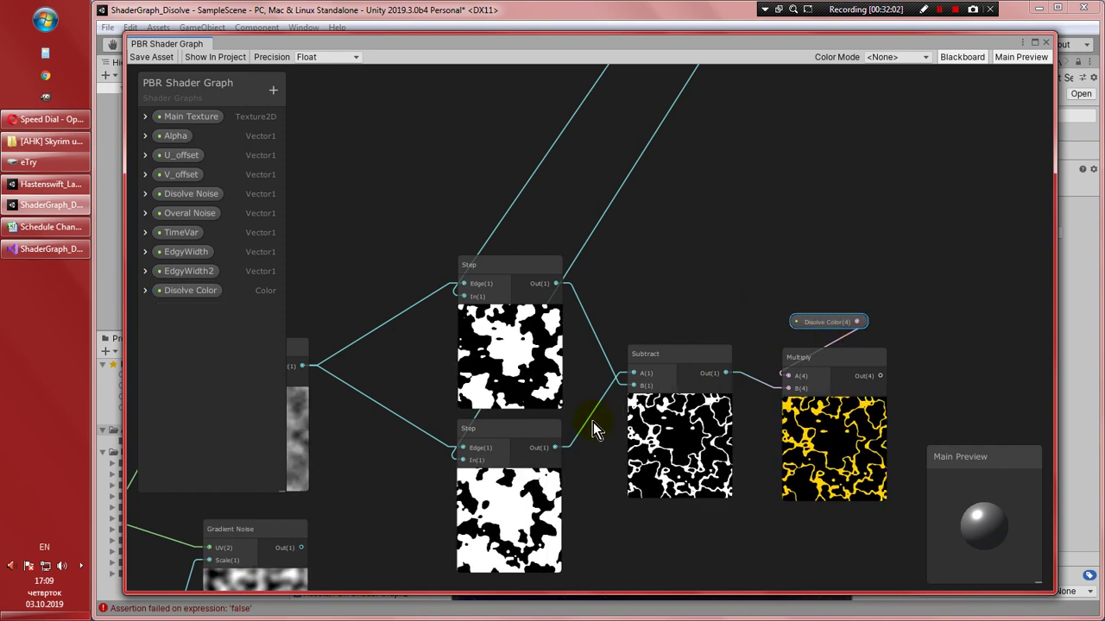
Connect the upper Step node's output to AlphaClipThreshold on the PBR Master node and save the shader asset
scroll(628, 480, "down", 1)
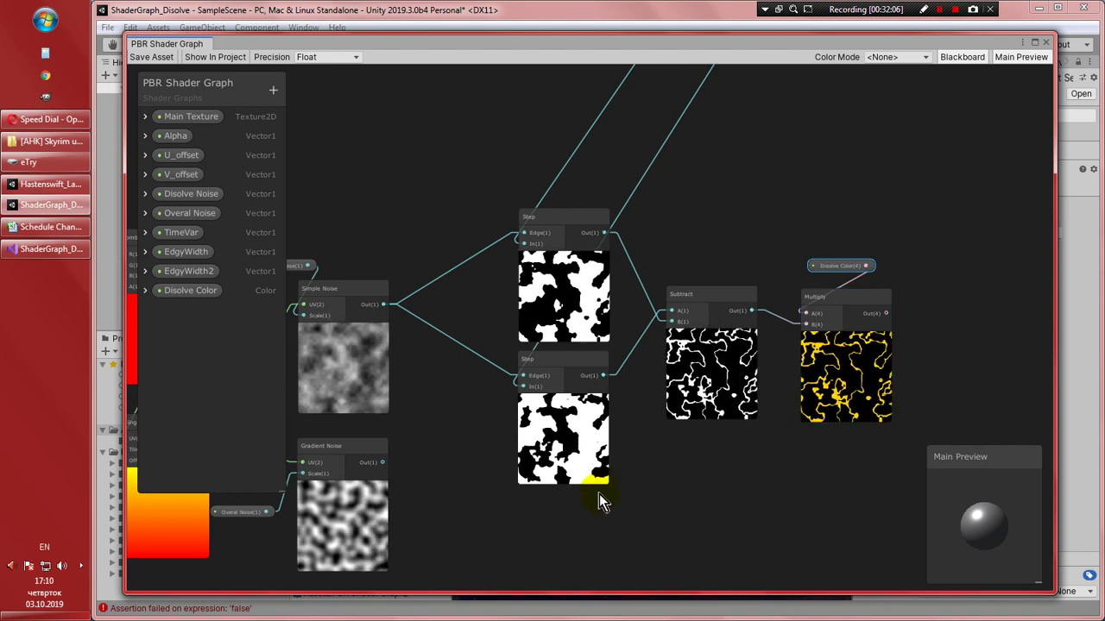
middle_click_drag(598, 497, 686, 373)
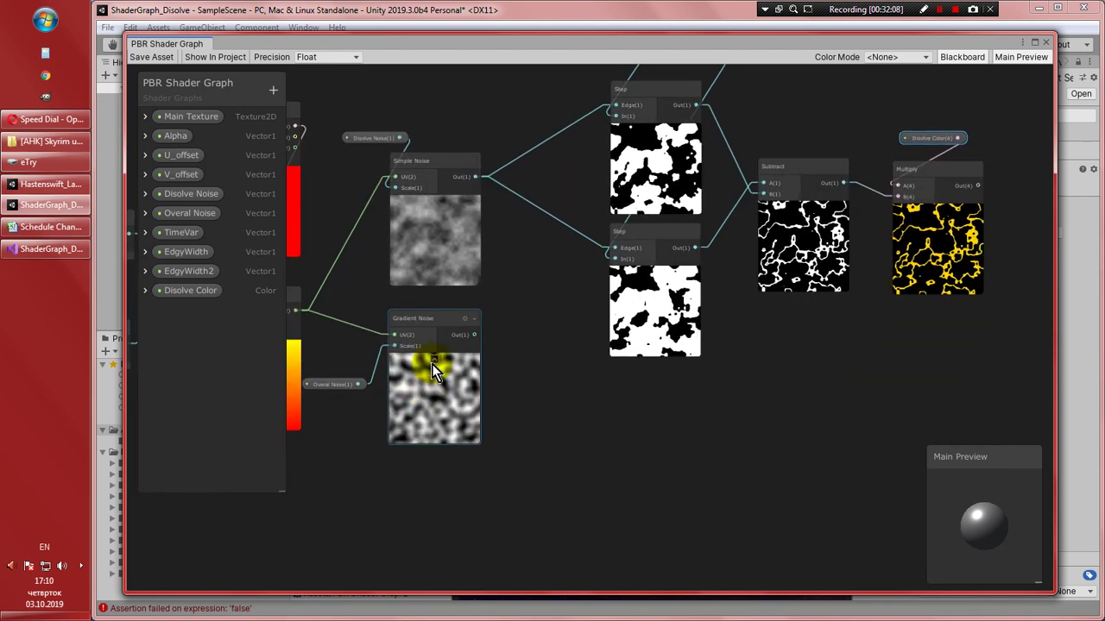
middle_click_drag(542, 468, 484, 235)
scroll(487, 242, "down", 3)
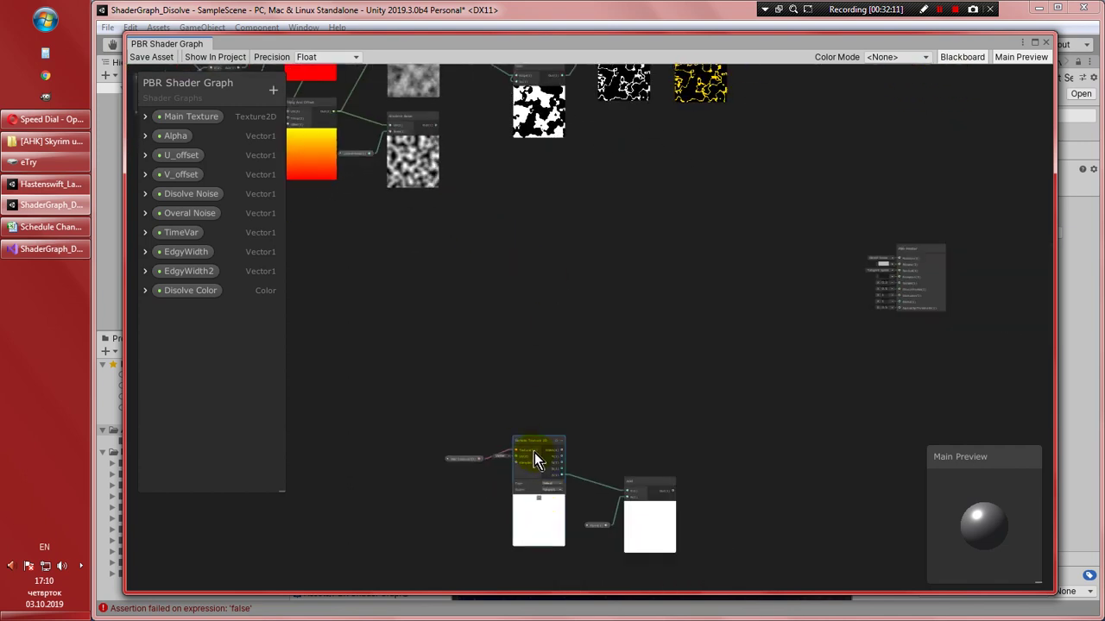
scroll(534, 455, "up", 4)
scroll(532, 460, "down", 2)
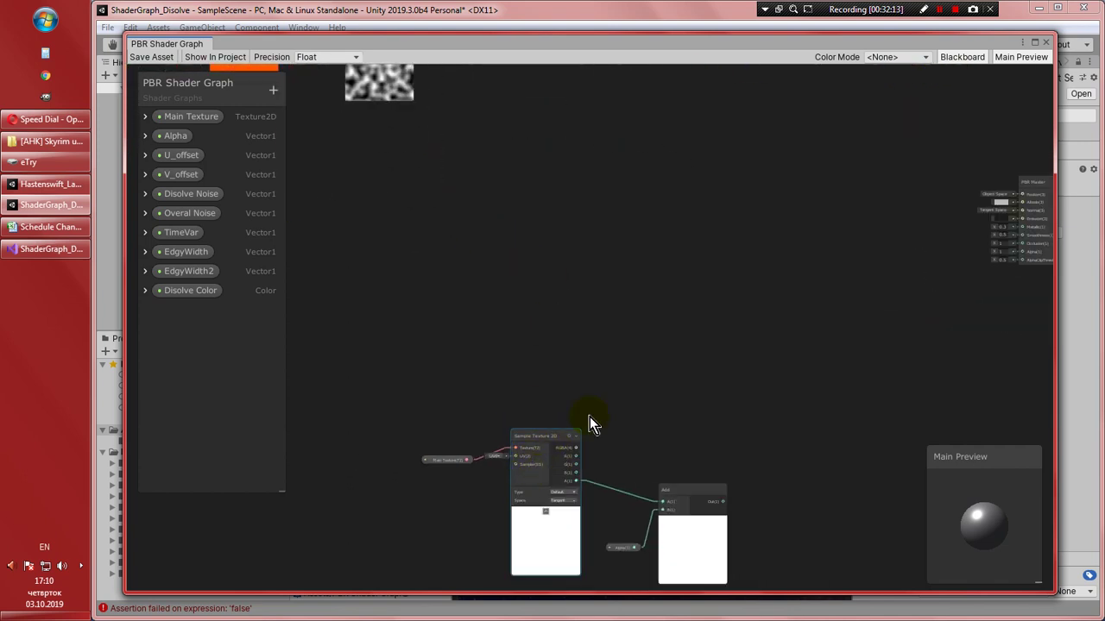
middle_click_drag(590, 417, 605, 604)
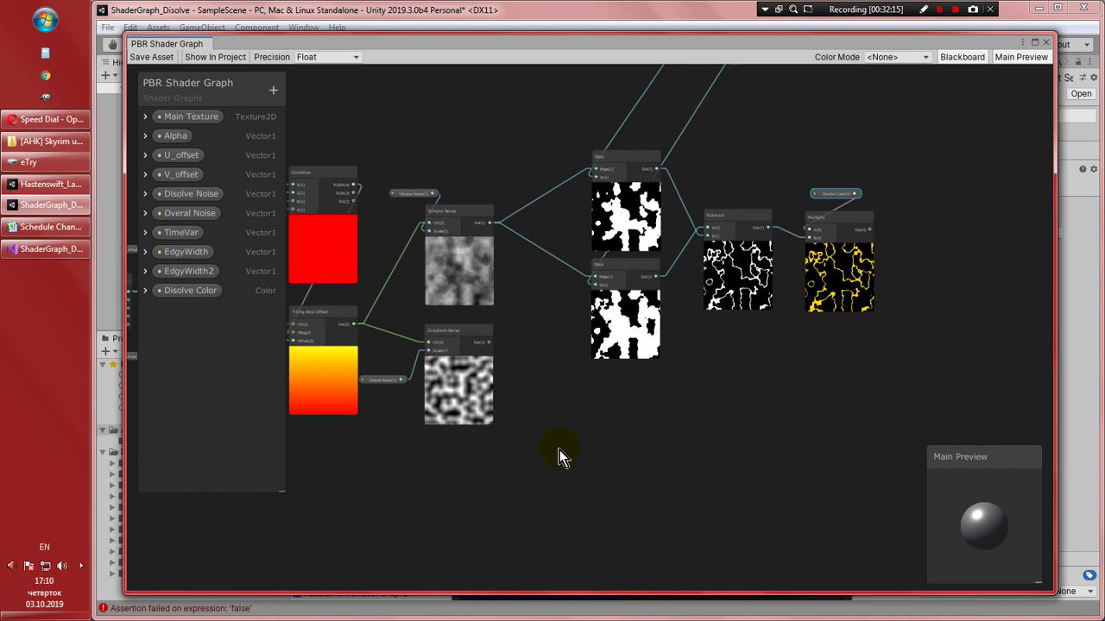
middle_click_drag(559, 450, 369, 403)
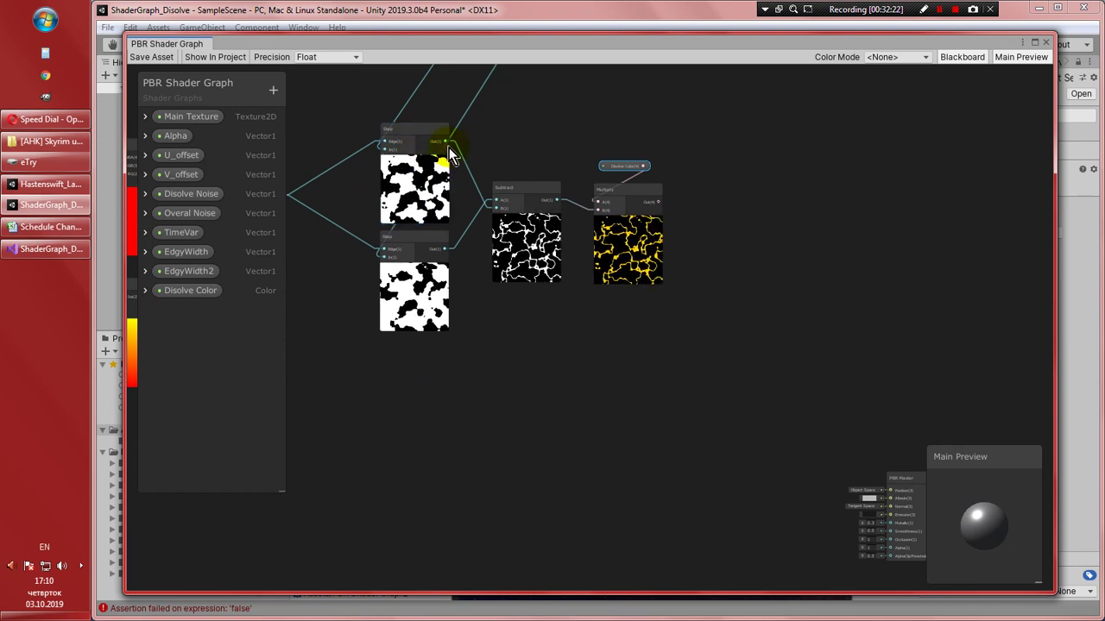
left_click_drag(448, 147, 890, 508)
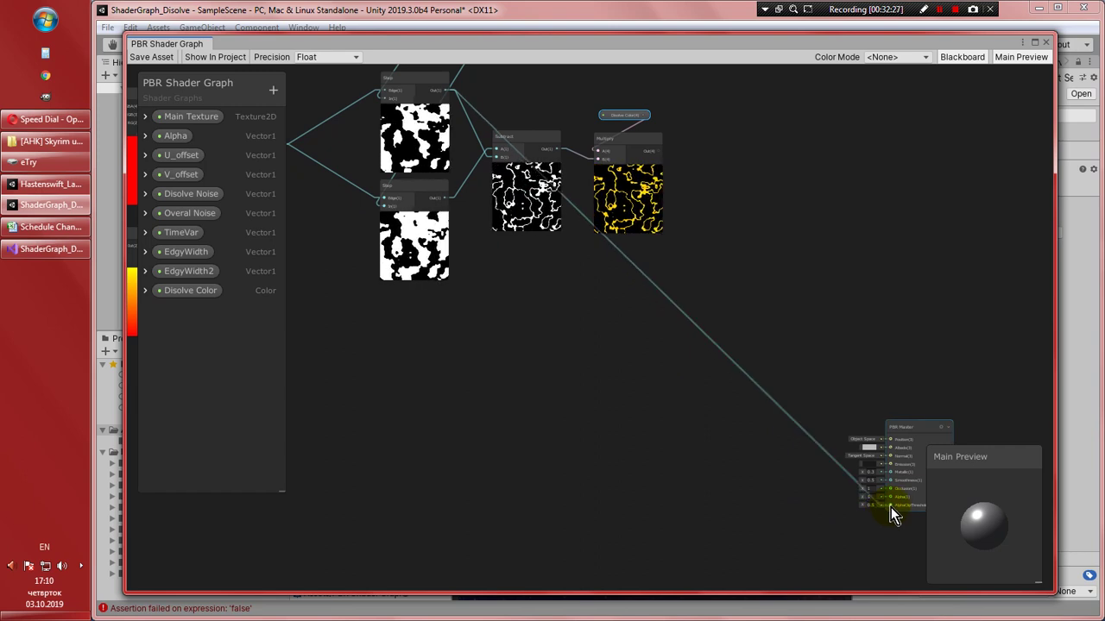
scroll(691, 440, "up", 4)
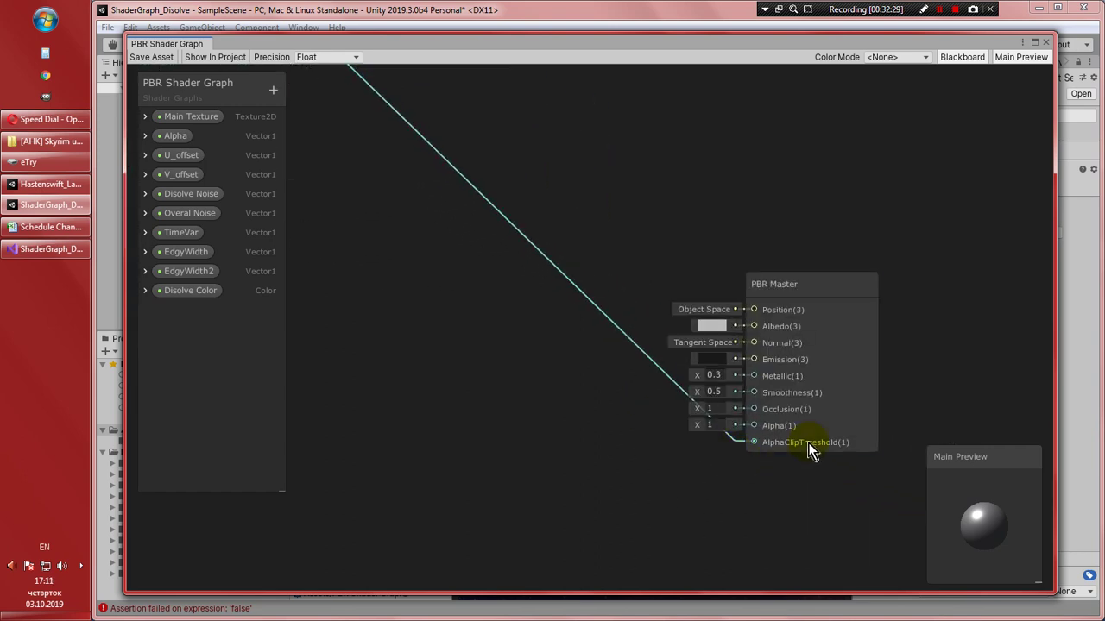
scroll(771, 447, "down", 6)
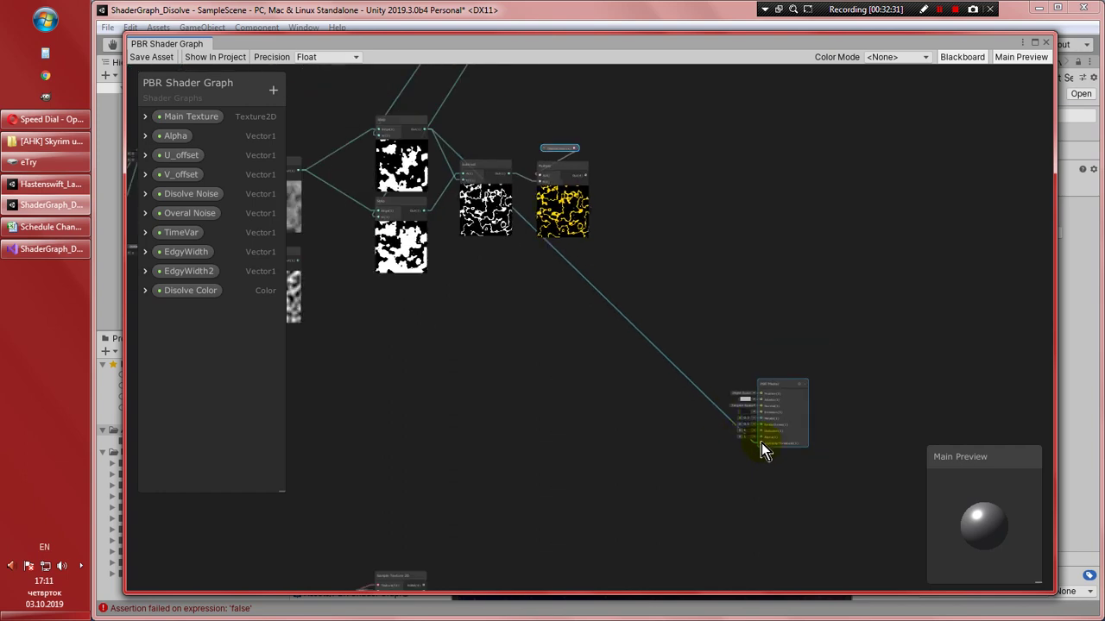
middle_click_drag(742, 456, 752, 471)
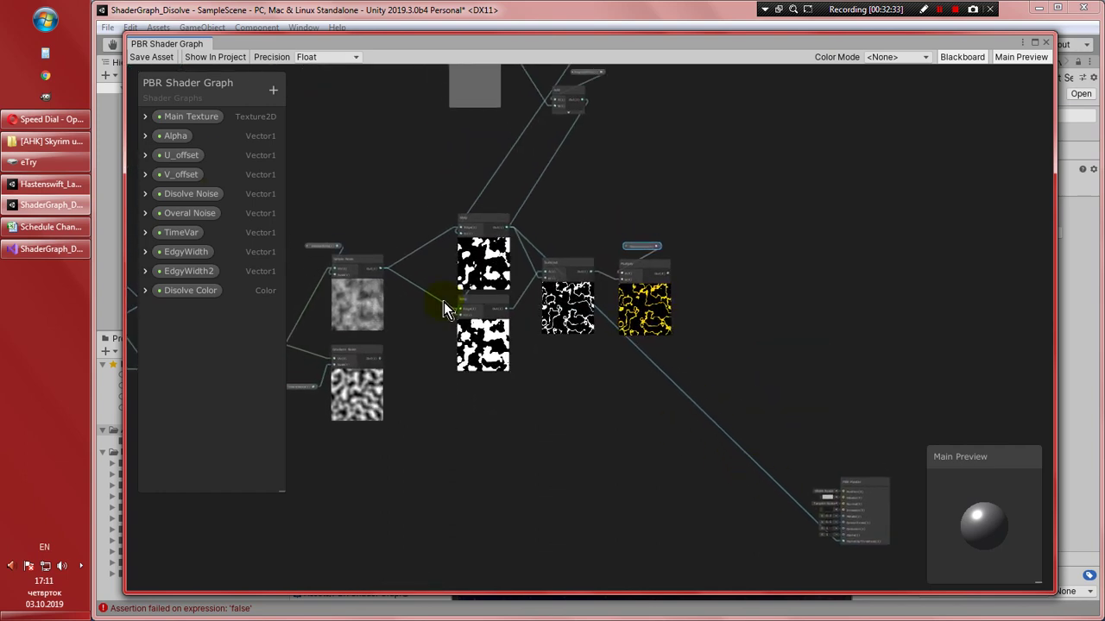
left_click(159, 60)
Add a One Minus node fed by the Gradient Noise output and position it below and beside that noise node
middle_click_drag(662, 417, 694, 444)
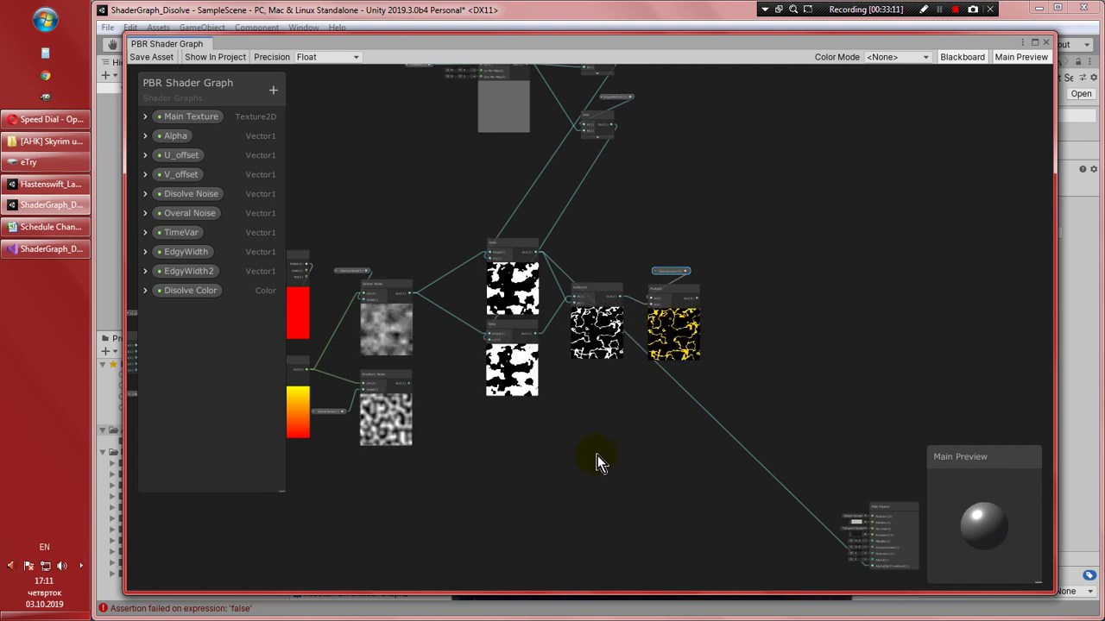
middle_click_drag(601, 457, 722, 344)
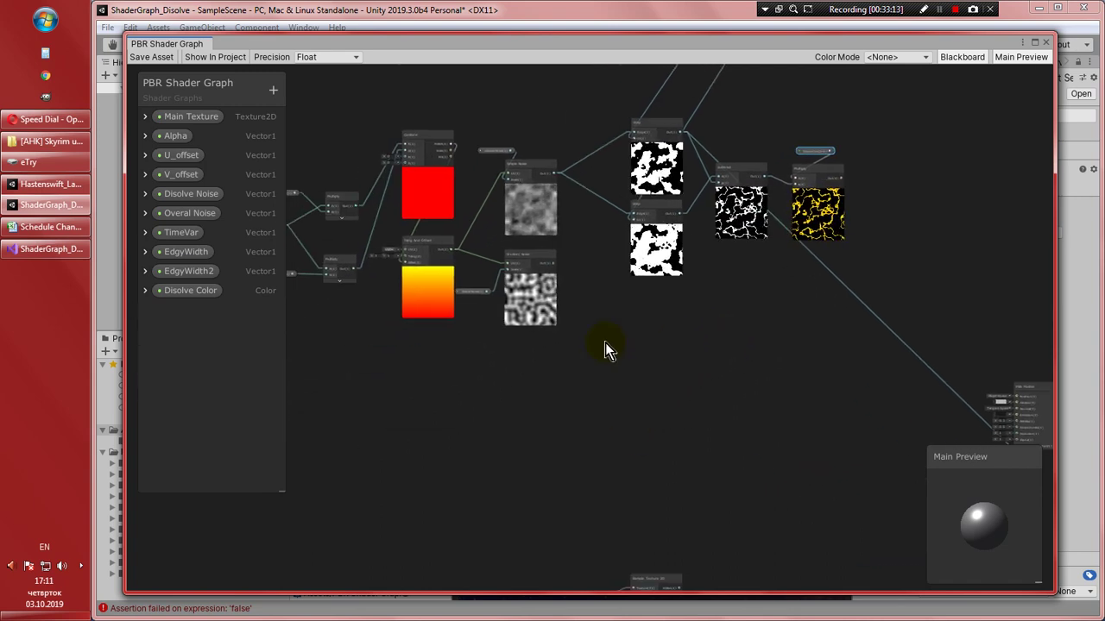
scroll(541, 307, "up", 3)
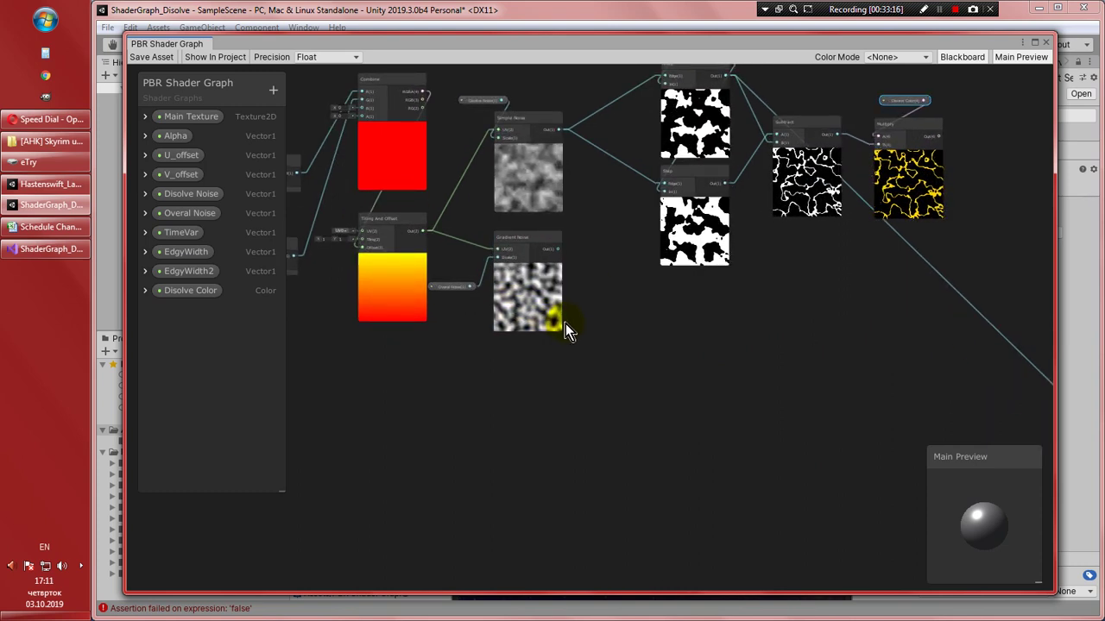
left_click(599, 360)
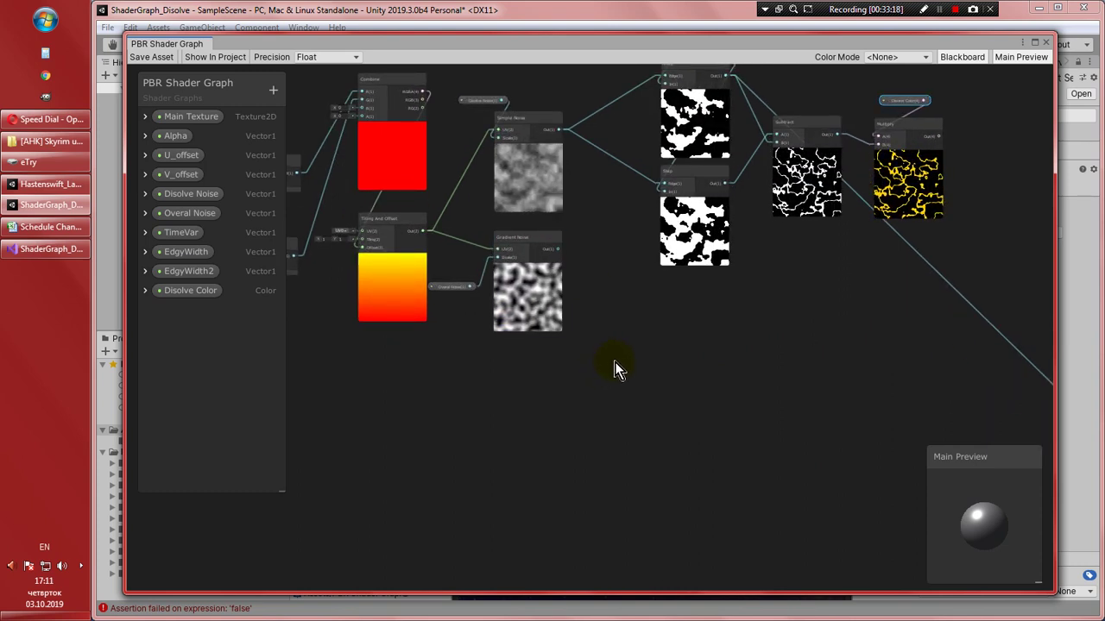
left_click(556, 309)
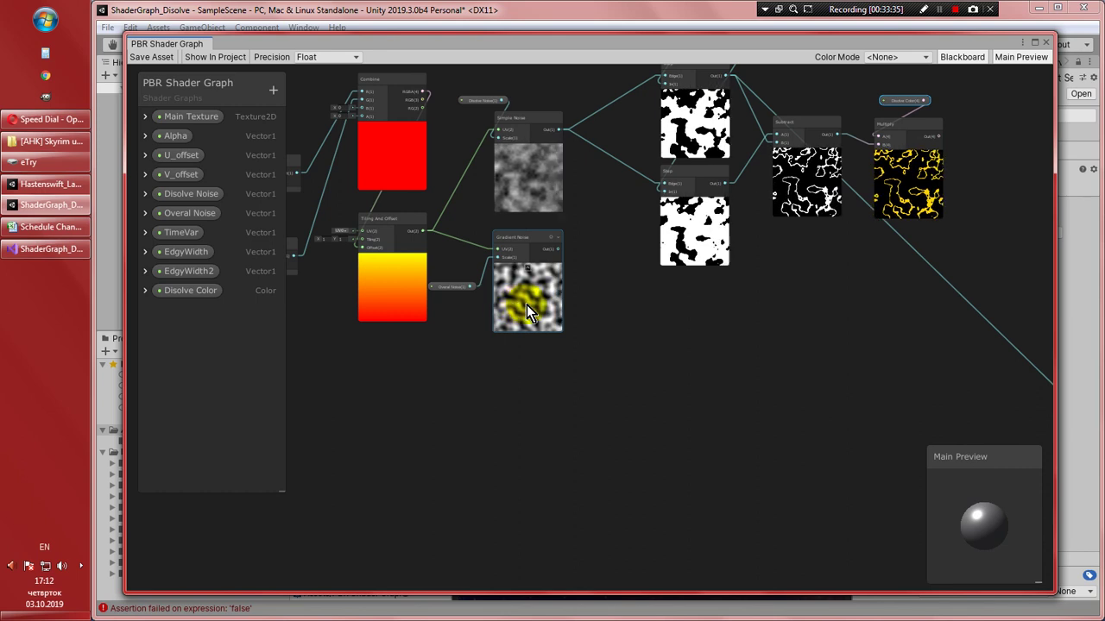
left_click(559, 250)
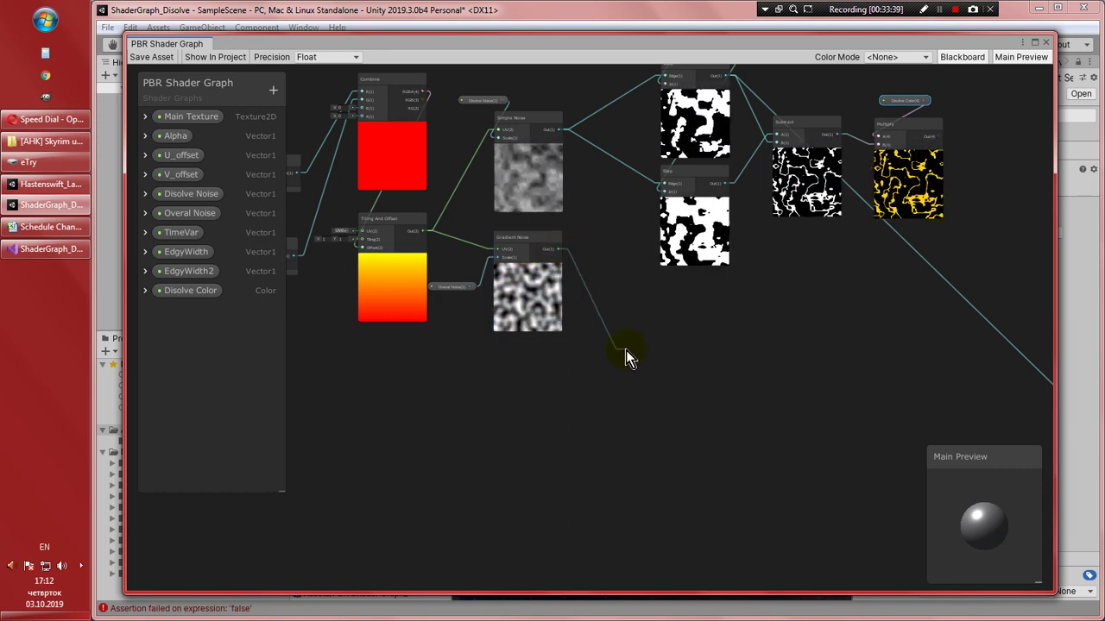
key("space")
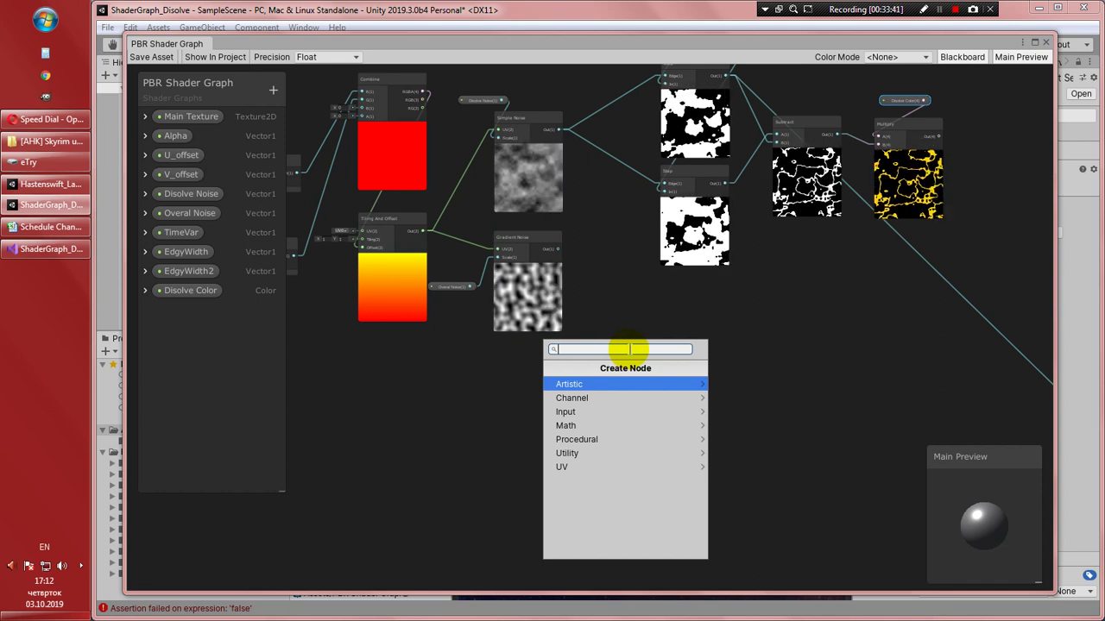
type("One")
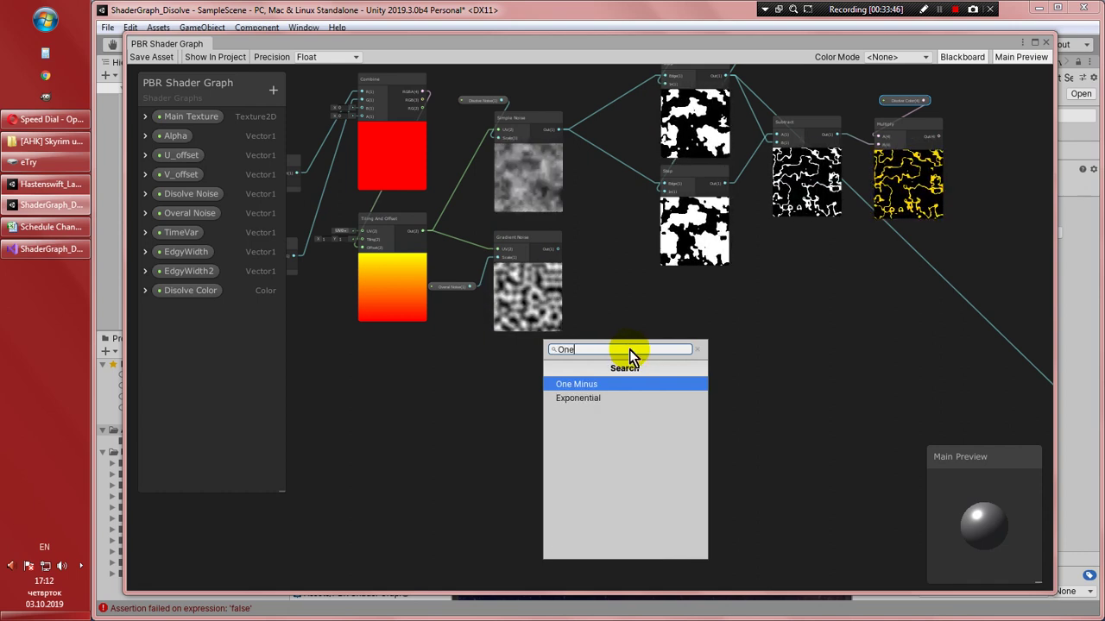
key("Return")
left_click_drag(643, 351, 620, 325)
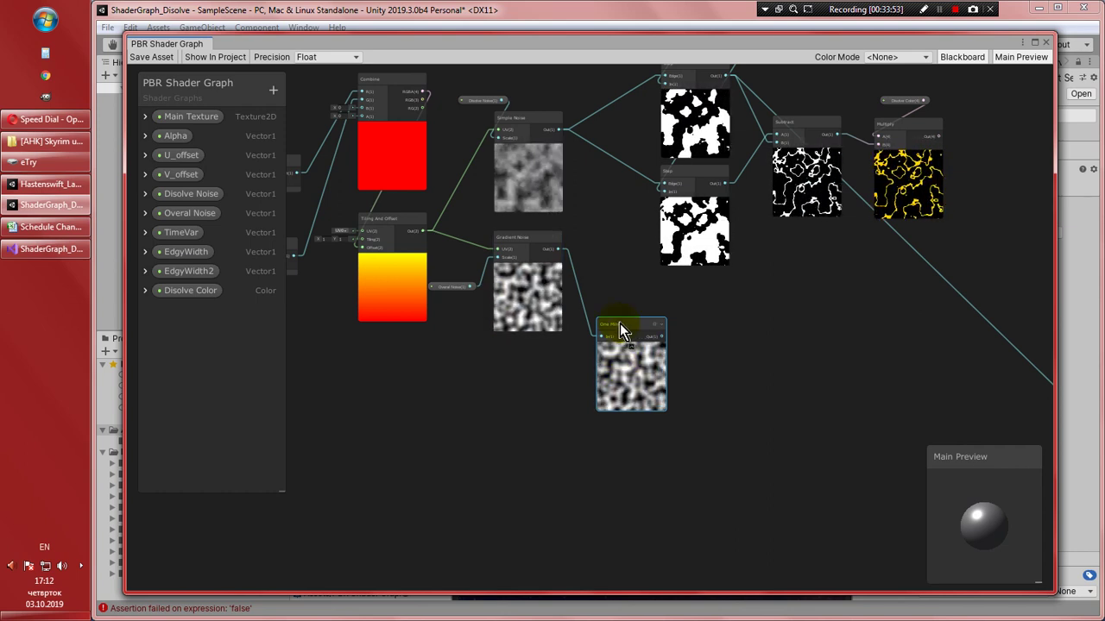
left_click_drag(620, 324, 623, 329)
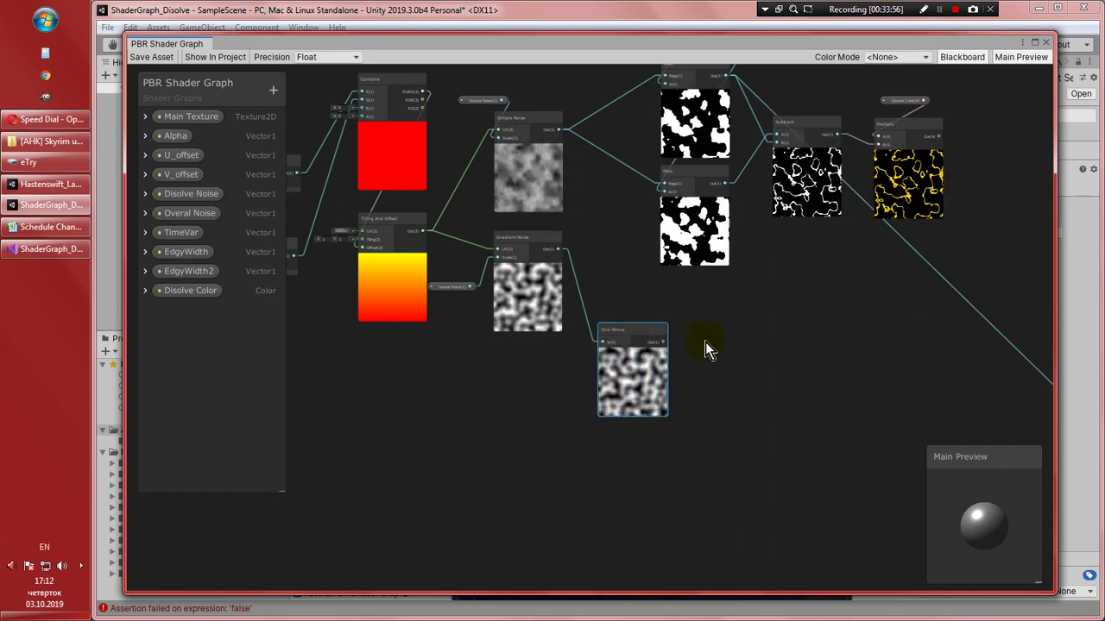
Add an exposed Color property named Main Color and place its node above the Sample Texture 2D node
middle_click_drag(477, 463, 483, 363)
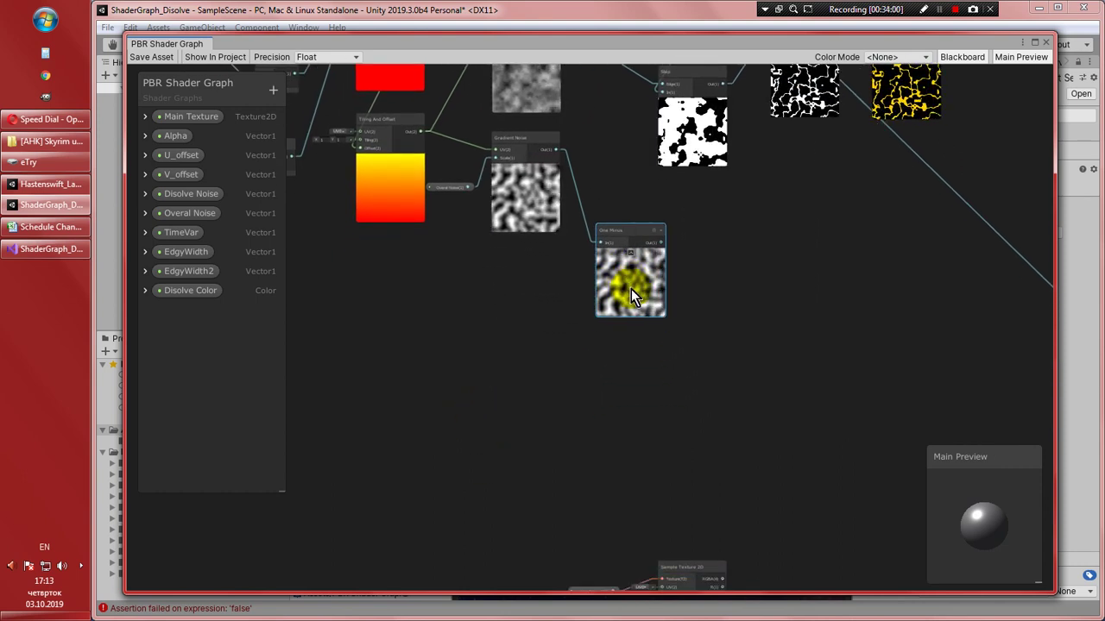
middle_click_drag(631, 289, 670, 492)
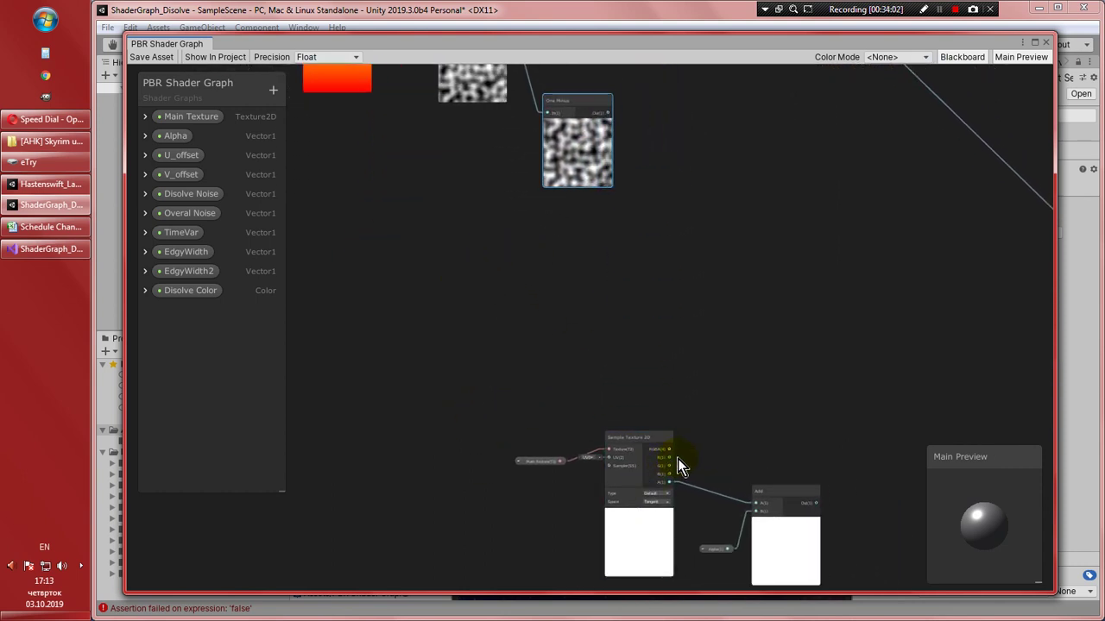
scroll(677, 458, "up", 2)
middle_click_drag(713, 461, 693, 424)
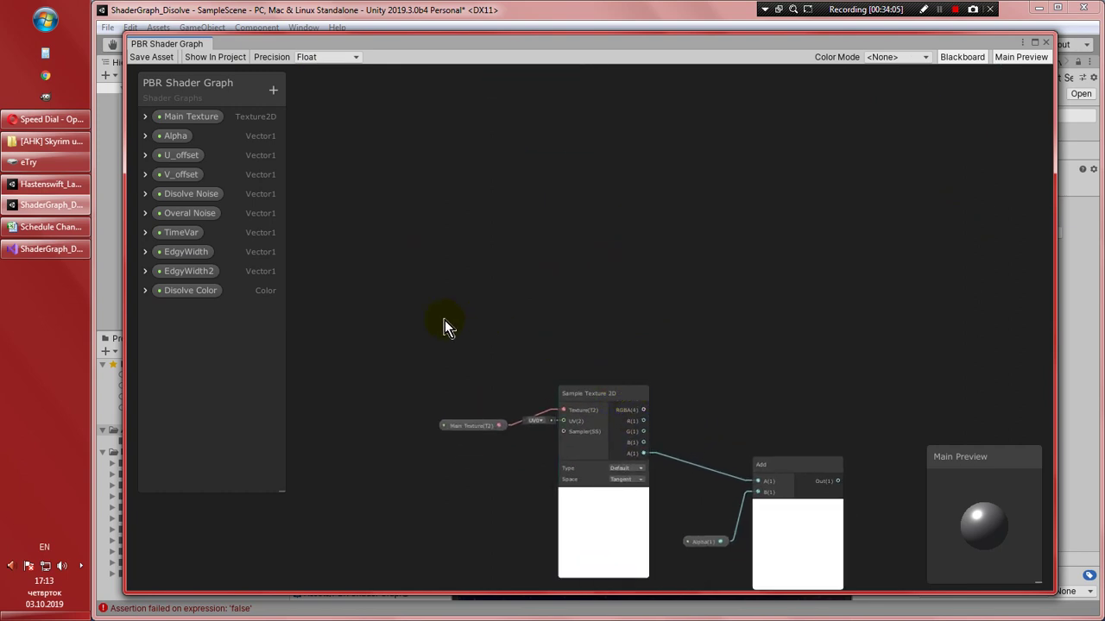
left_click(273, 90)
left_click(301, 160)
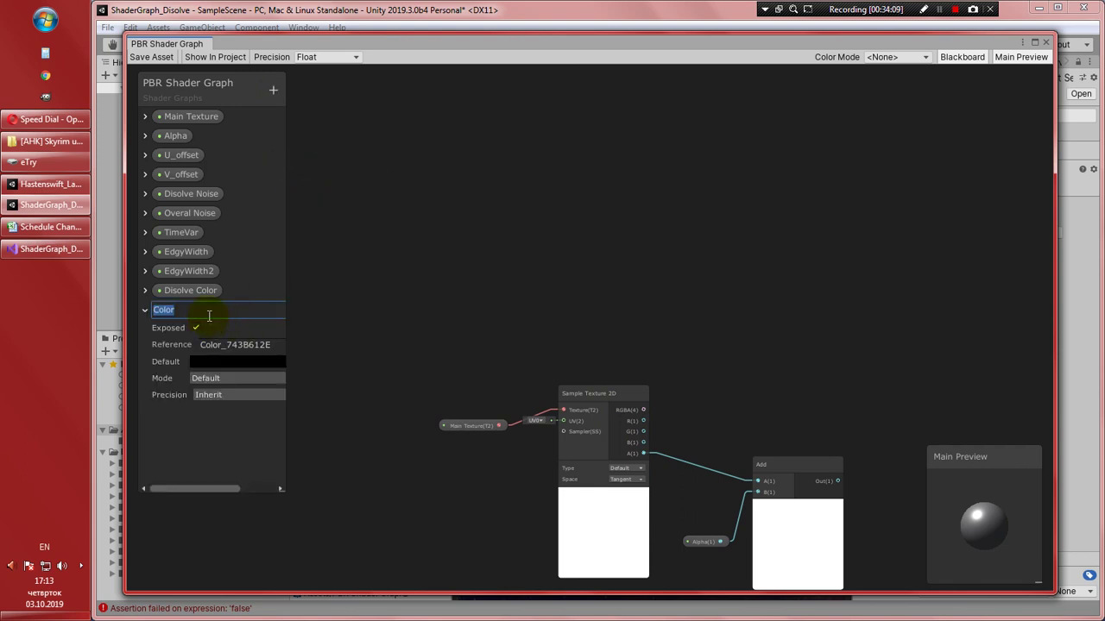
left_click(154, 311)
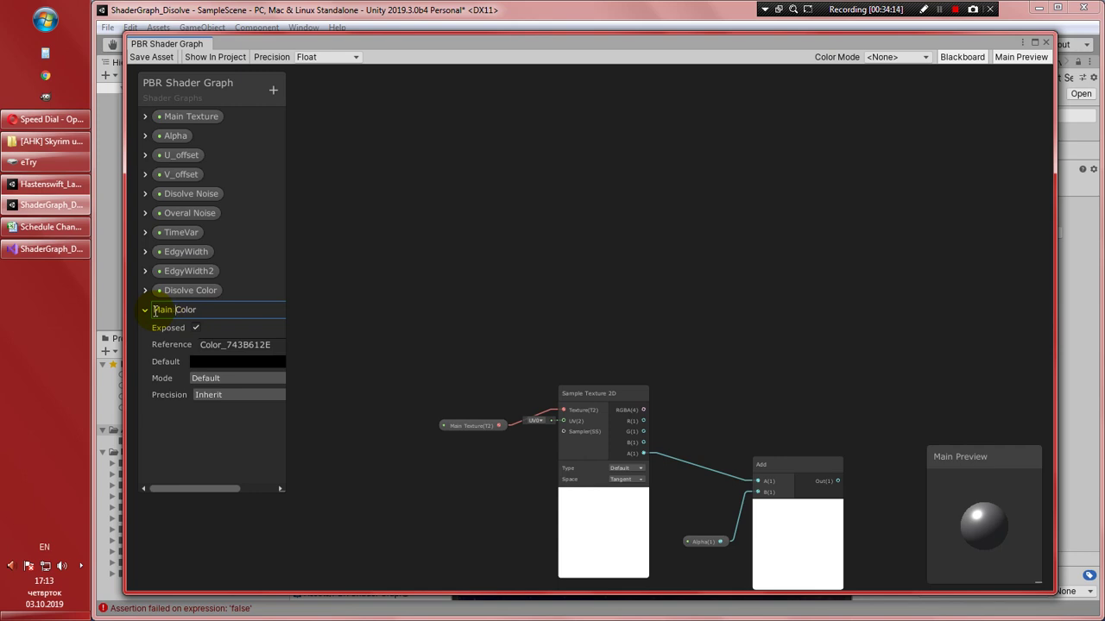
key("Return")
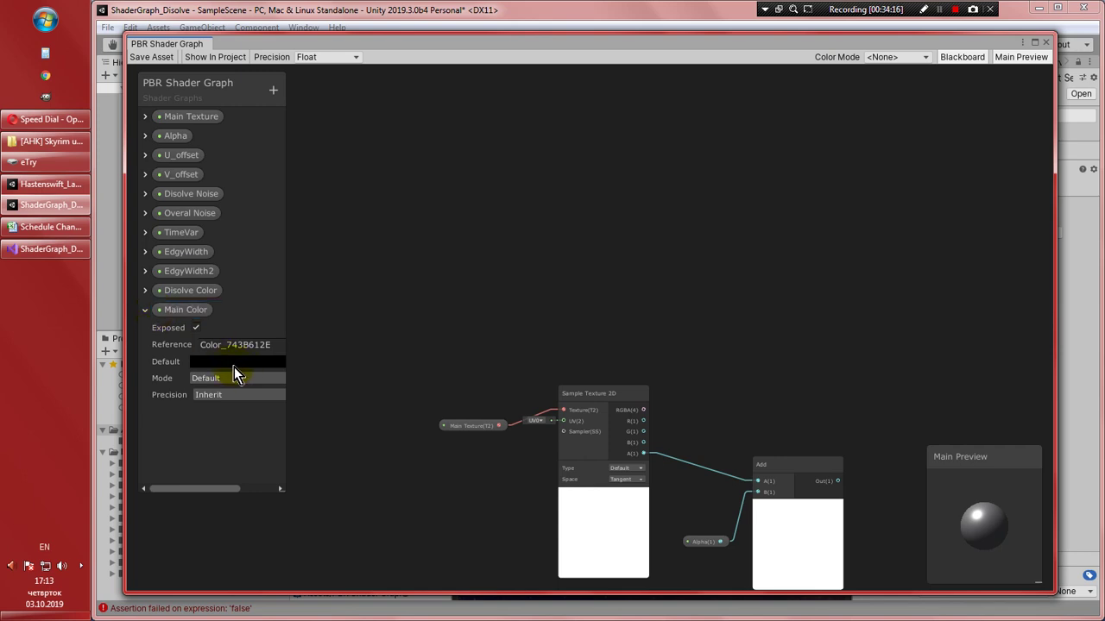
left_click(180, 311)
left_click_drag(505, 294, 509, 294)
Set Main Color's default to the blue 0066FF with alpha 255
left_click(228, 360)
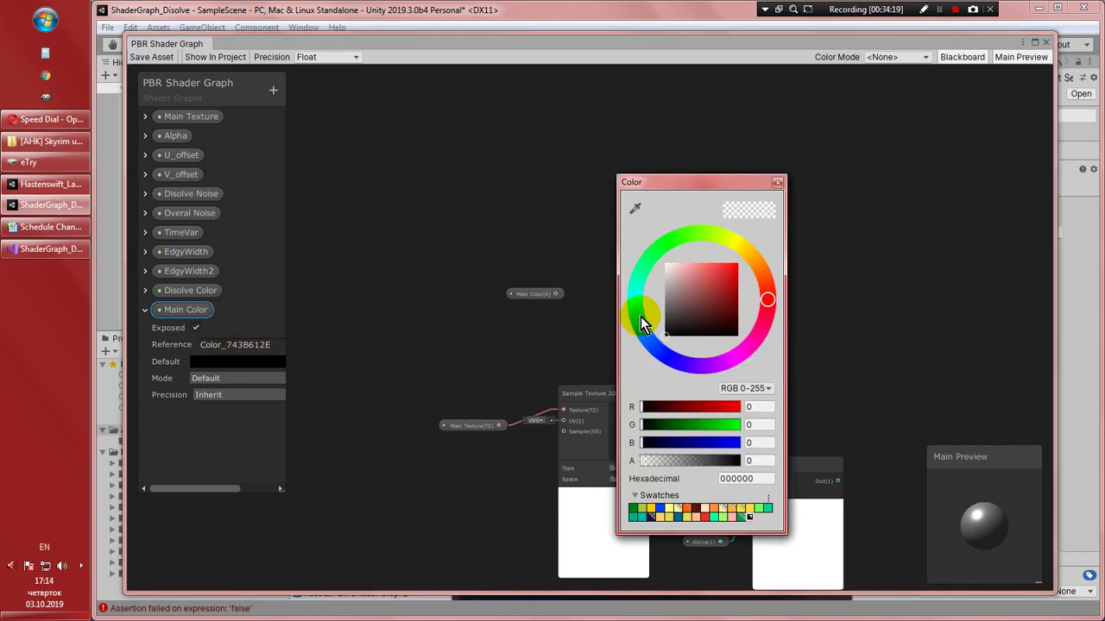
left_click_drag(640, 322, 656, 347)
left_click_drag(680, 304, 744, 259)
left_click(654, 356)
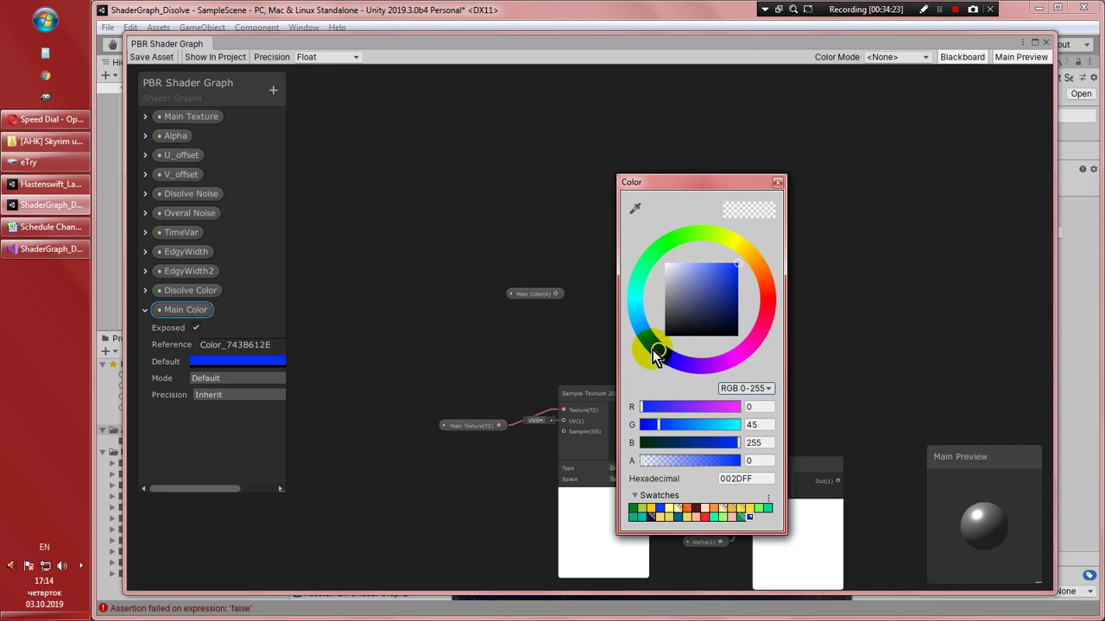
left_click_drag(653, 355, 648, 339)
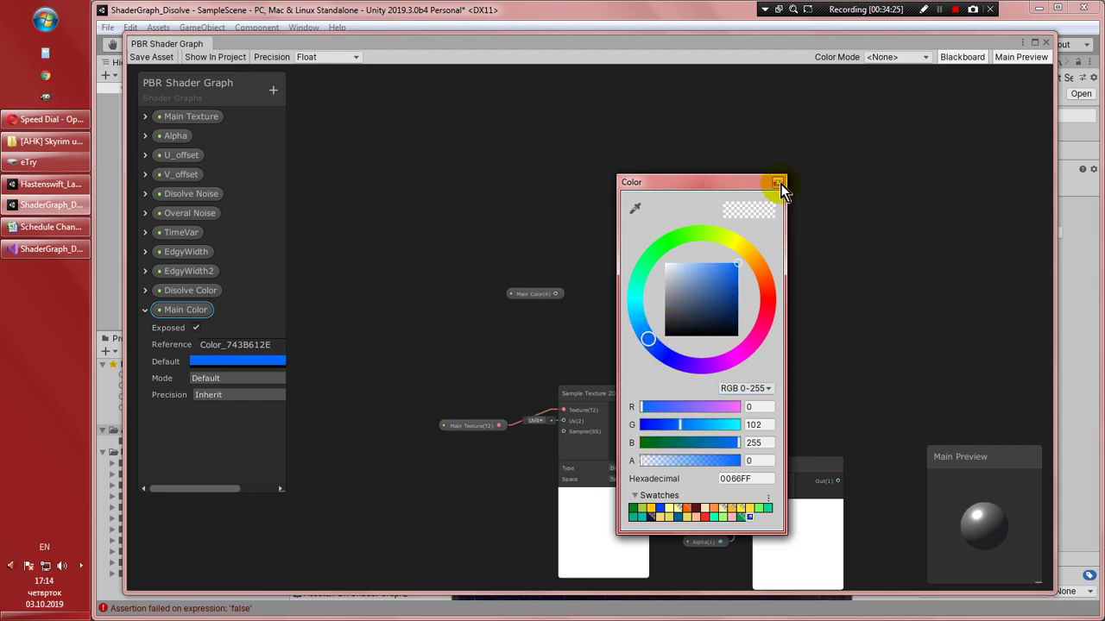
left_click_drag(700, 463, 753, 463)
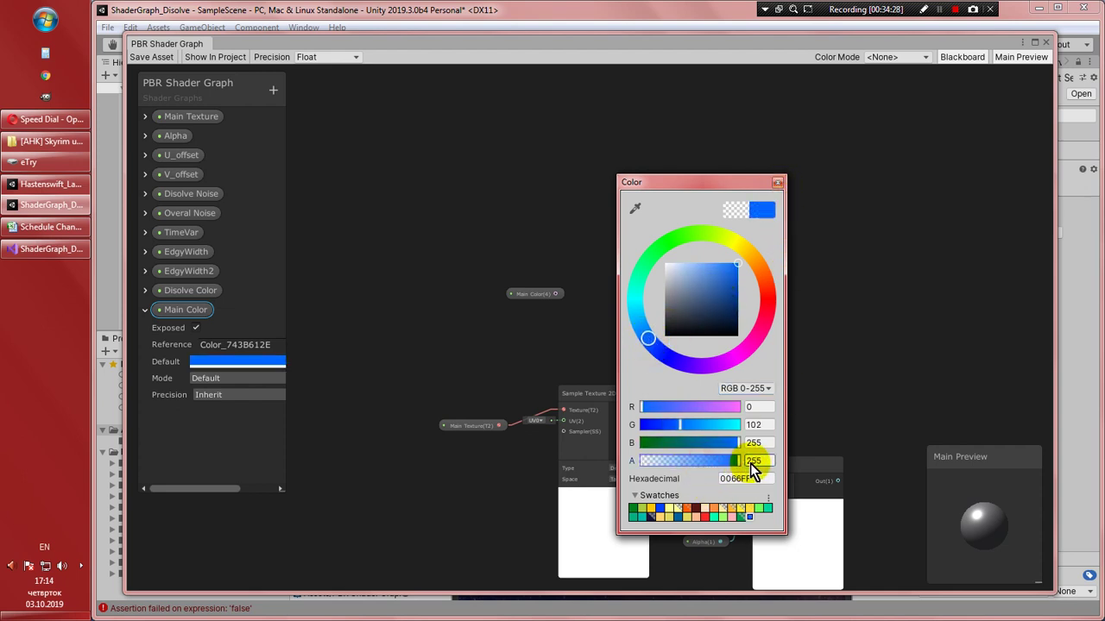
left_click(777, 183)
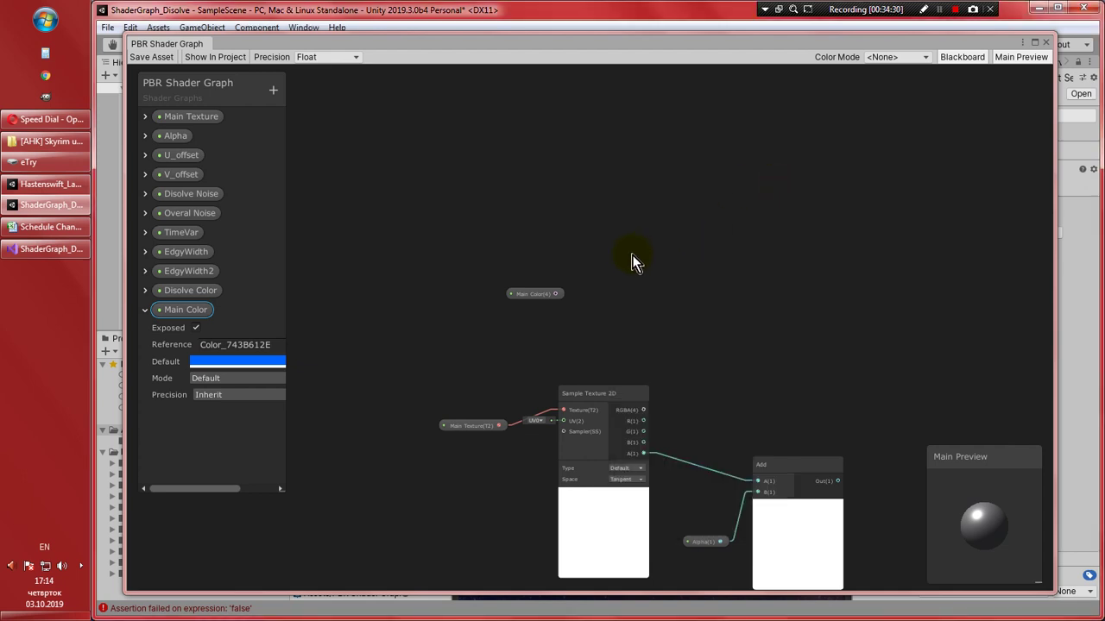
Add a Multiply node beside the Main Color node, above and beyond Sample Texture 2D, with its preview expanded
right_click(632, 262)
left_click(663, 264)
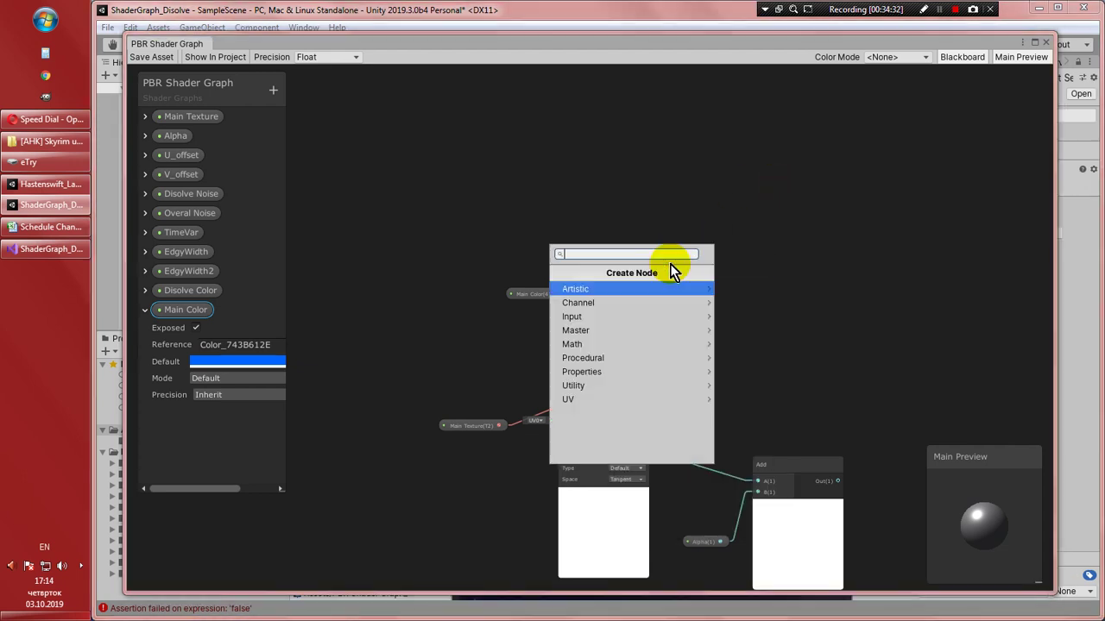
type("mul")
key("Return")
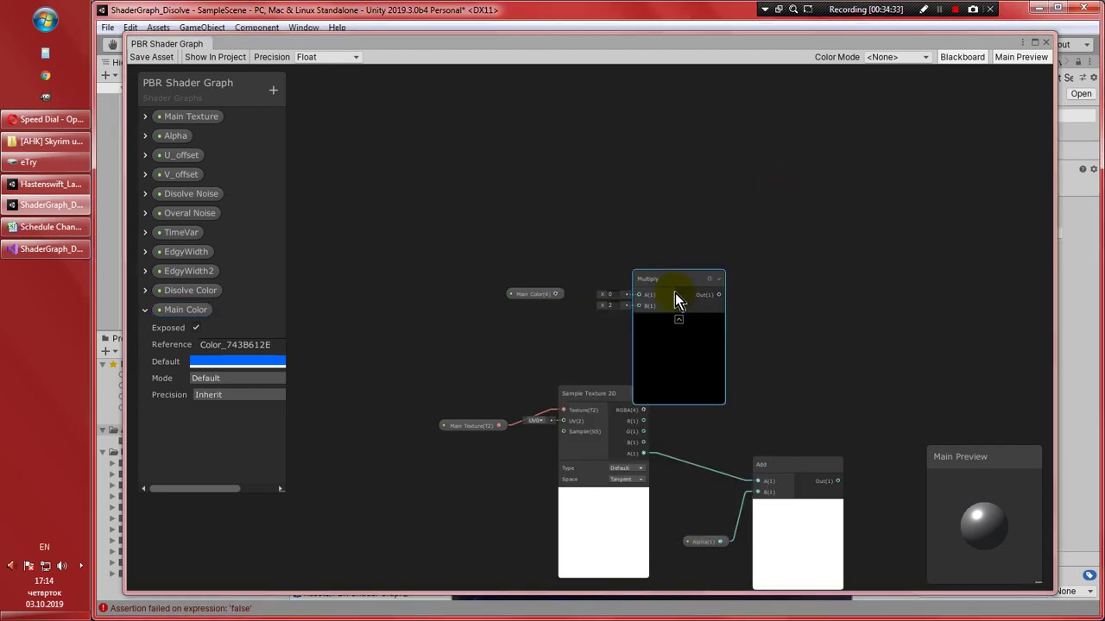
left_click(679, 319)
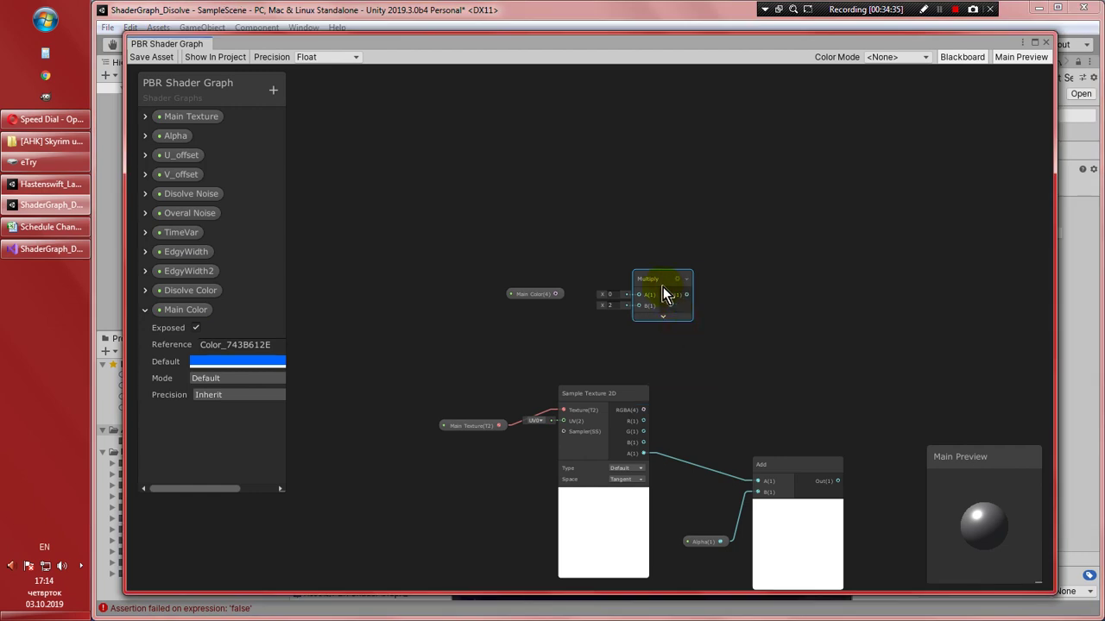
left_click_drag(662, 286, 725, 270)
left_click(723, 309)
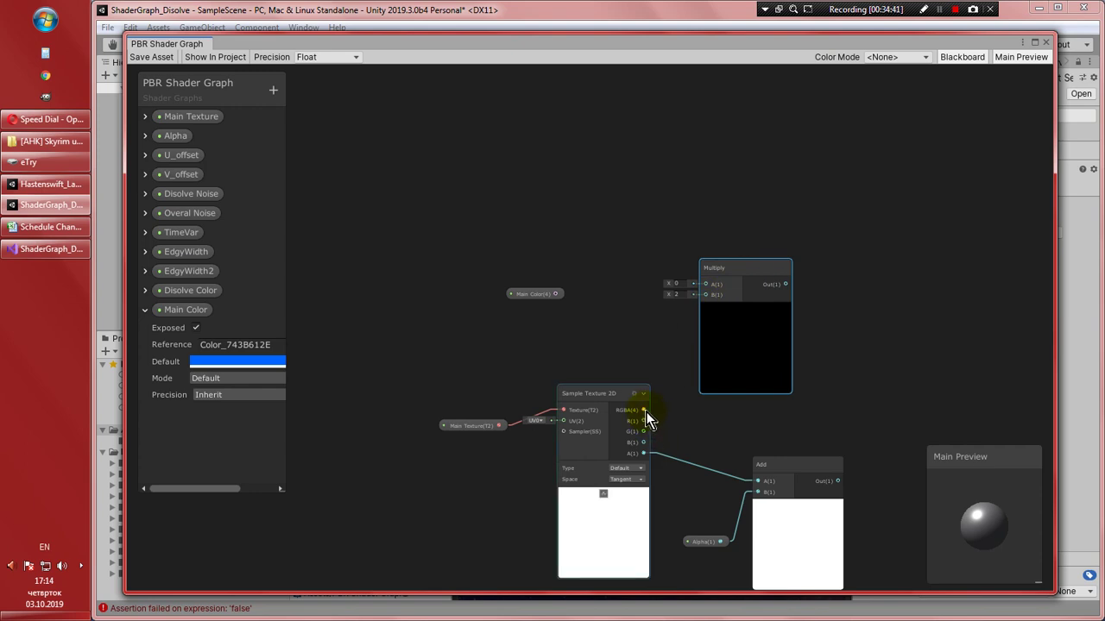
Connect Sample Texture 2D's RGBA output to Multiply's B input and Main Color to A, adjusting the Multiply node's position
left_click_drag(646, 412, 705, 296)
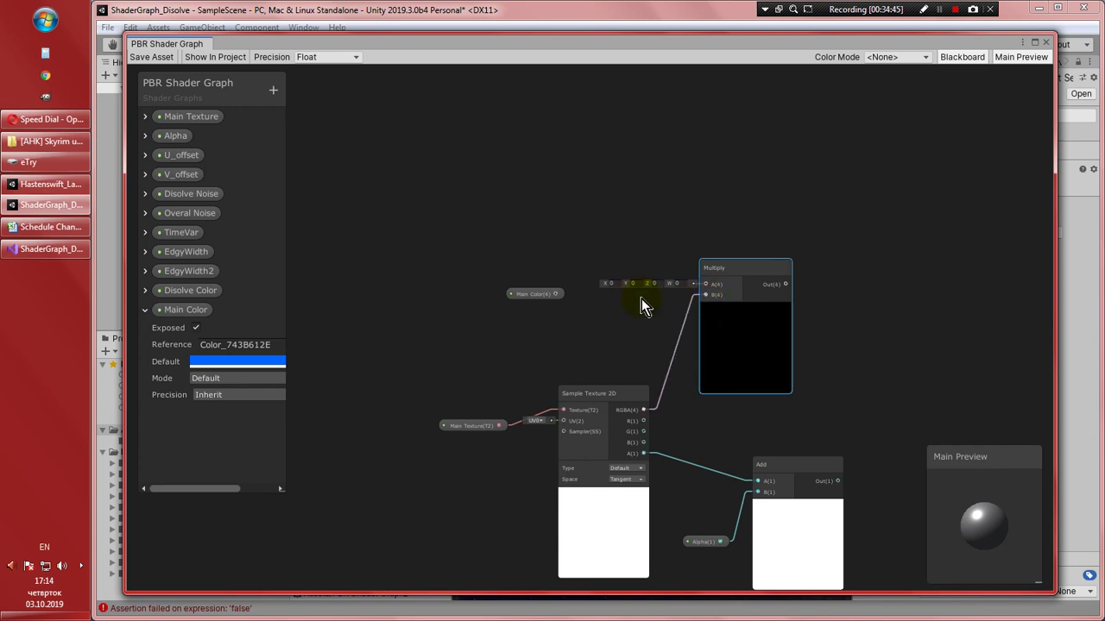
left_click_drag(557, 296, 705, 285)
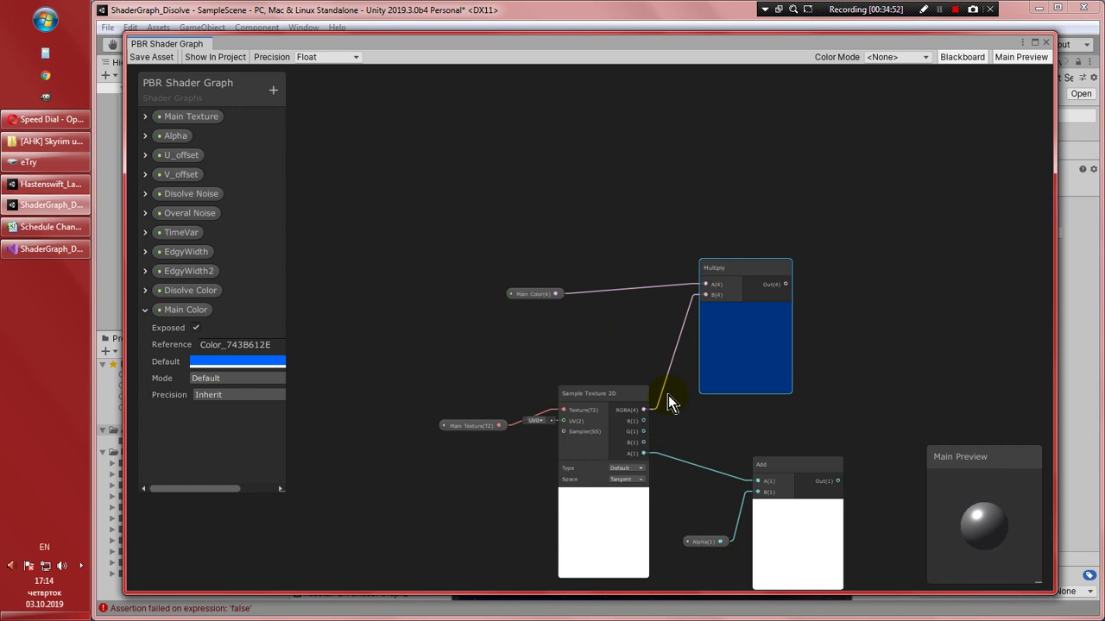
left_click_drag(722, 282, 707, 303)
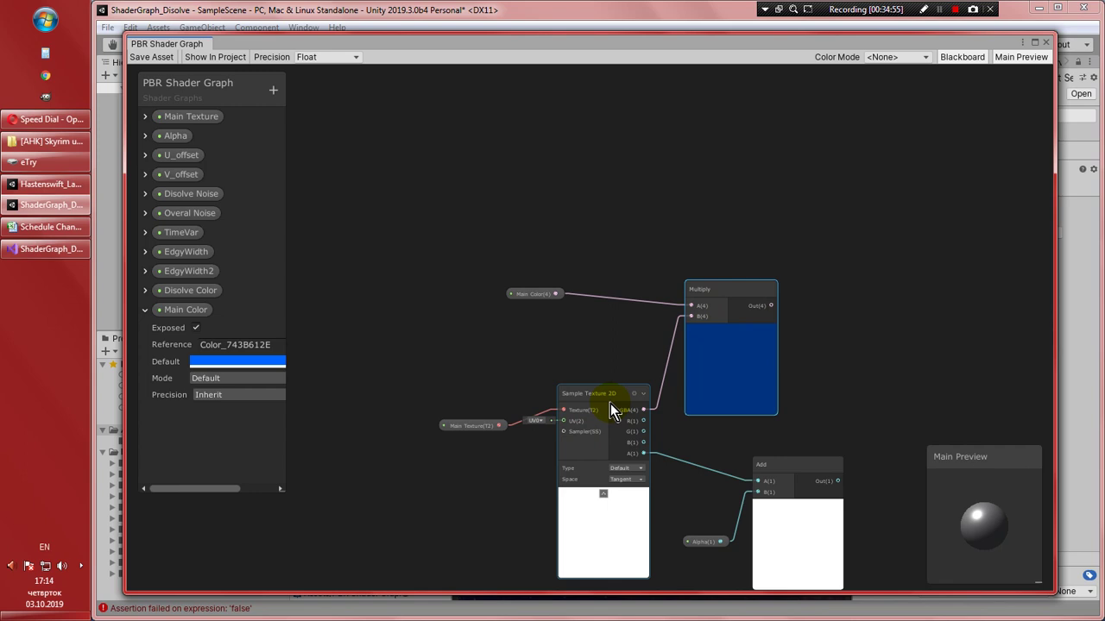
middle_click_drag(628, 365, 517, 348)
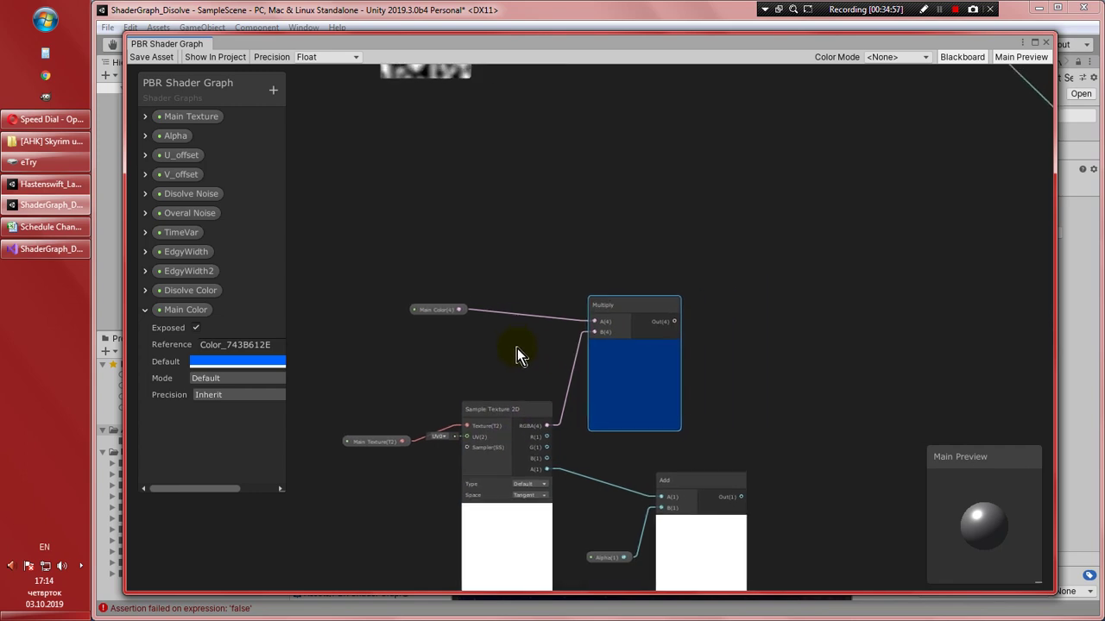
left_click_drag(633, 328, 630, 309)
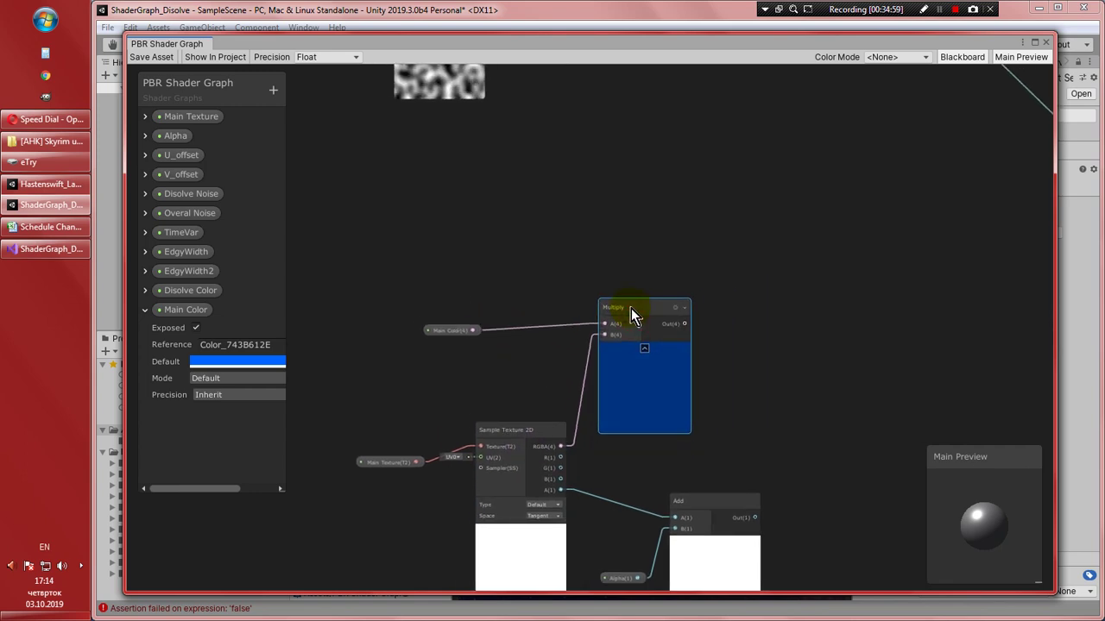
Create an Add node above and beside the blue Multiply node and connect Multiply's output to its B input
right_click(661, 259)
left_click(697, 268)
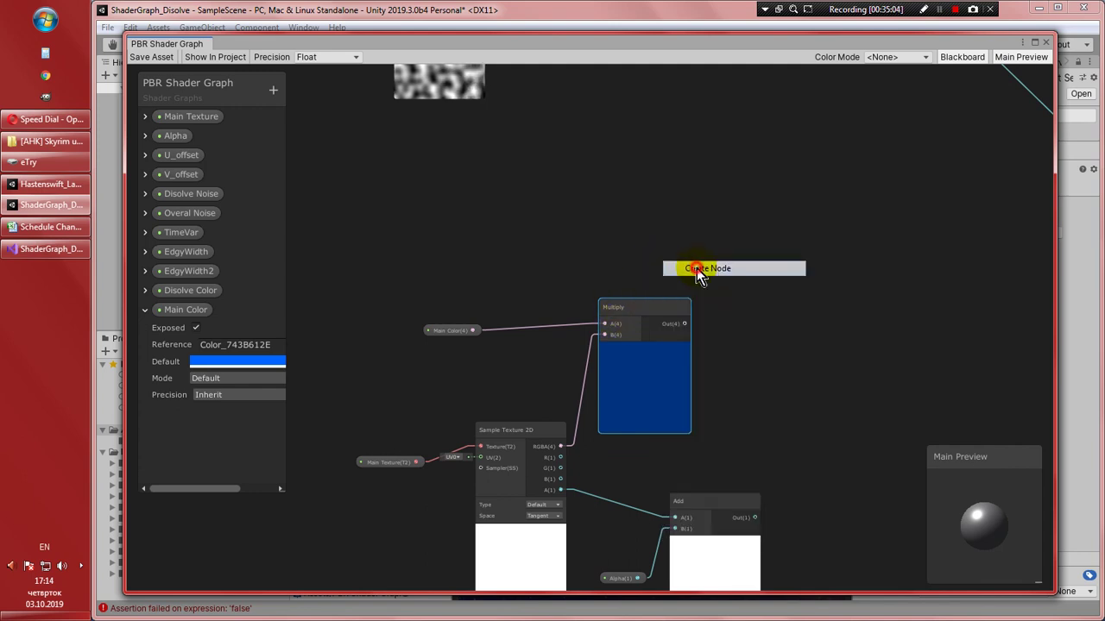
type("add")
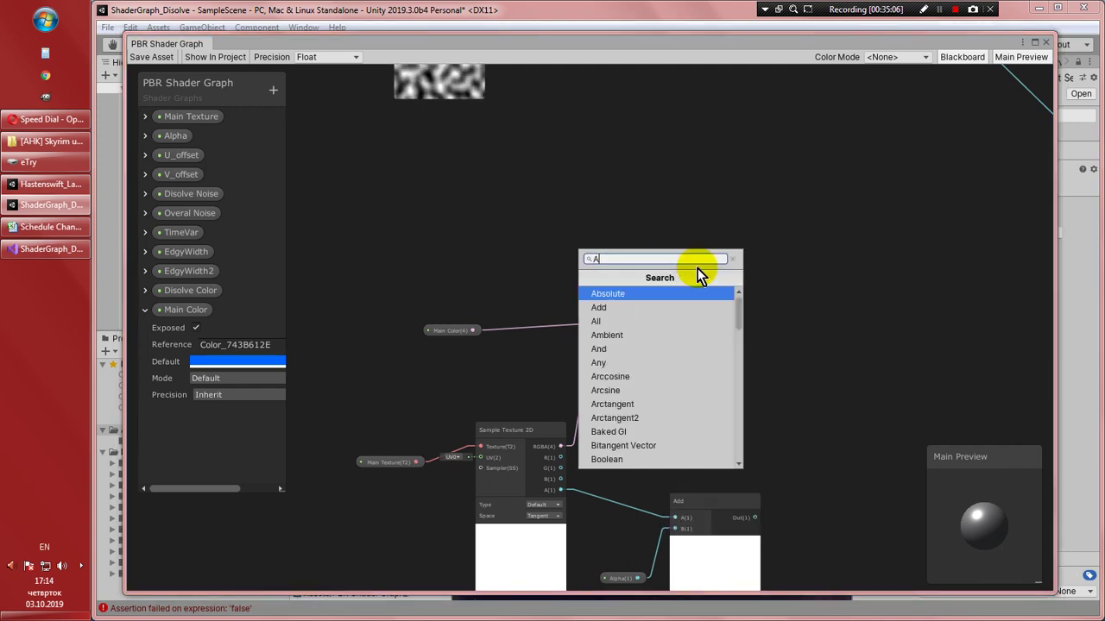
key("Return")
left_click_drag(705, 282, 786, 252)
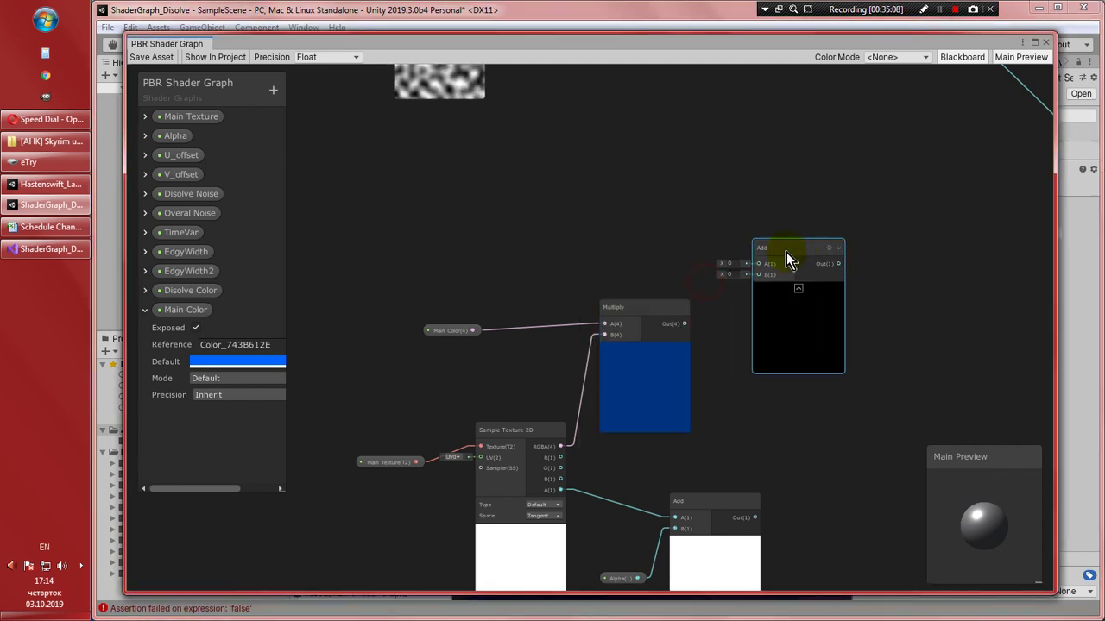
left_click_drag(684, 323, 759, 275)
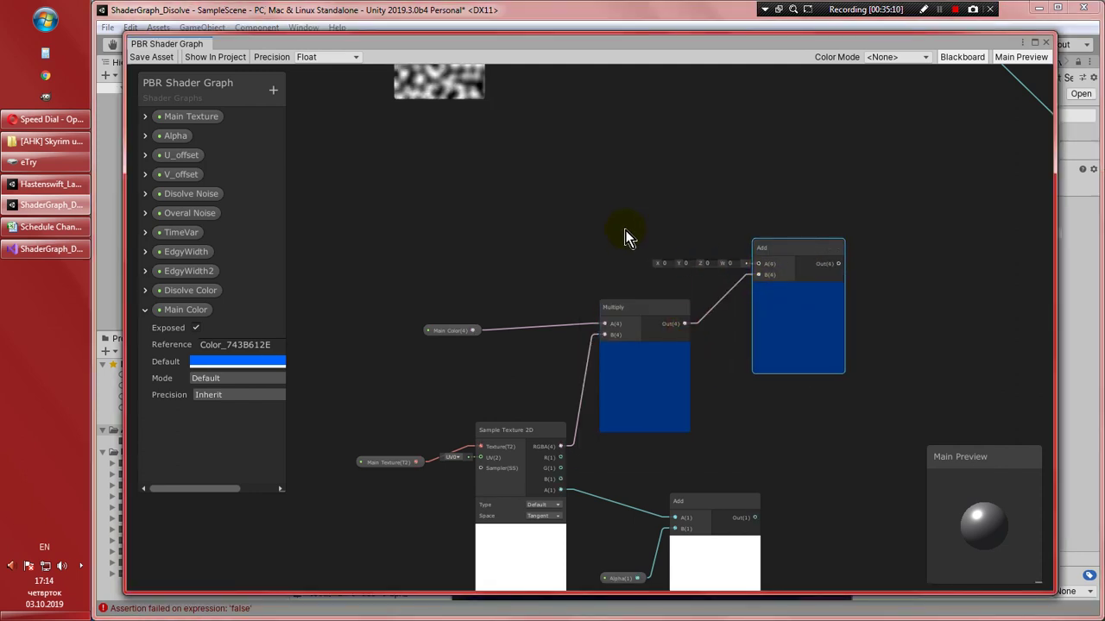
Connect the Gradient Noise output to the new Add node's A input and move that Add node closer to Multiply
middle_click_drag(625, 230, 626, 320)
scroll(530, 365, "down", 4)
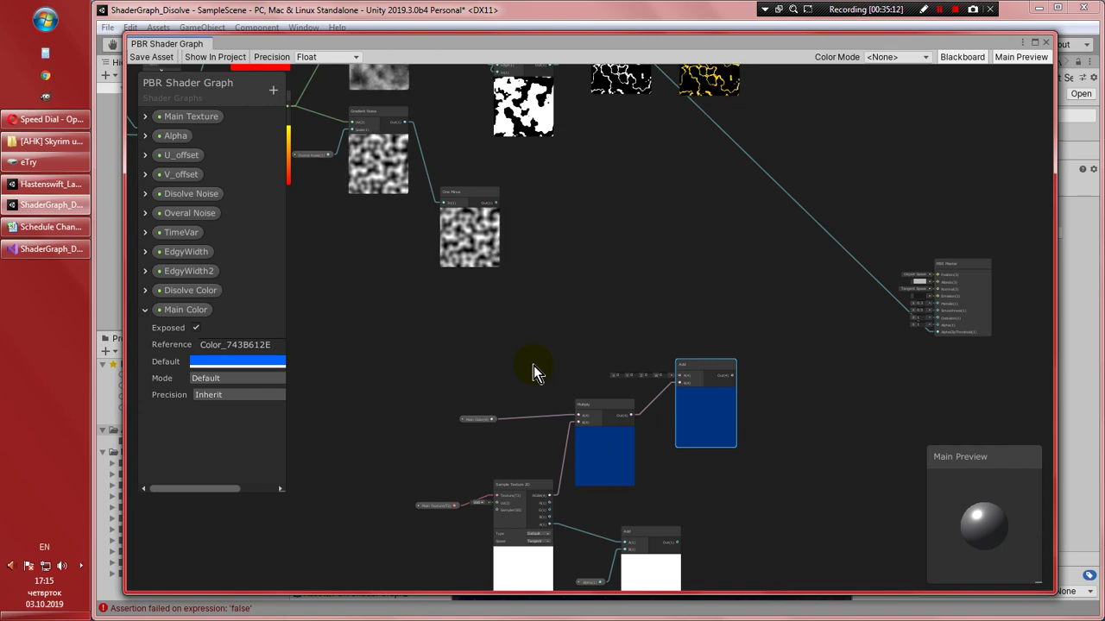
scroll(535, 365, "up", 3)
scroll(541, 368, "down", 3)
scroll(539, 370, "up", 3)
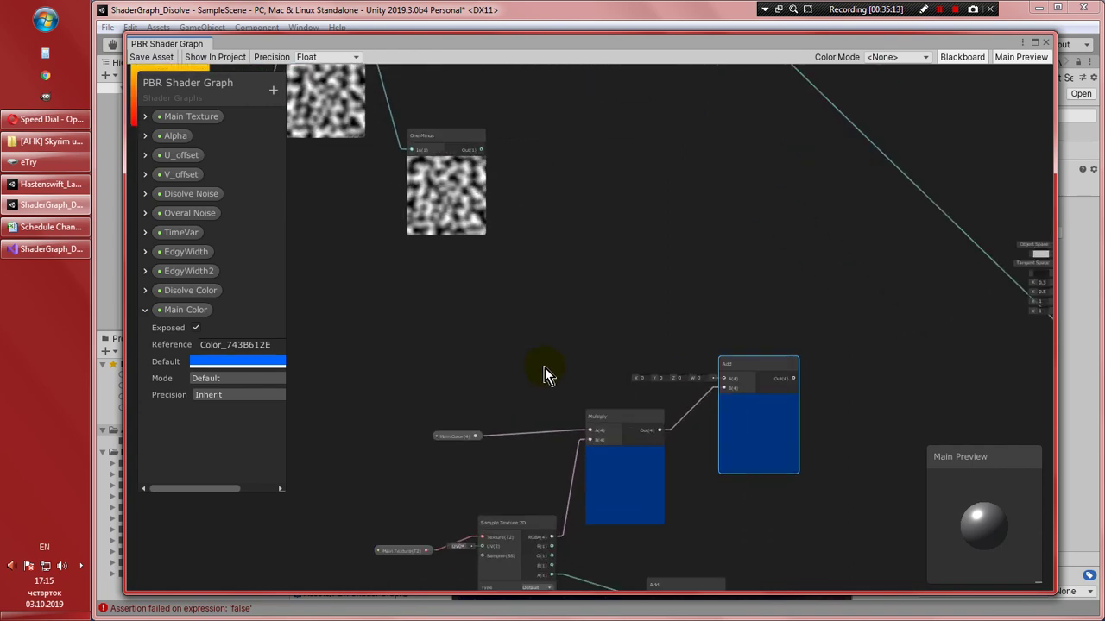
scroll(543, 373, "down", 1)
middle_click_drag(542, 374, 548, 397)
scroll(611, 436, "up", 1)
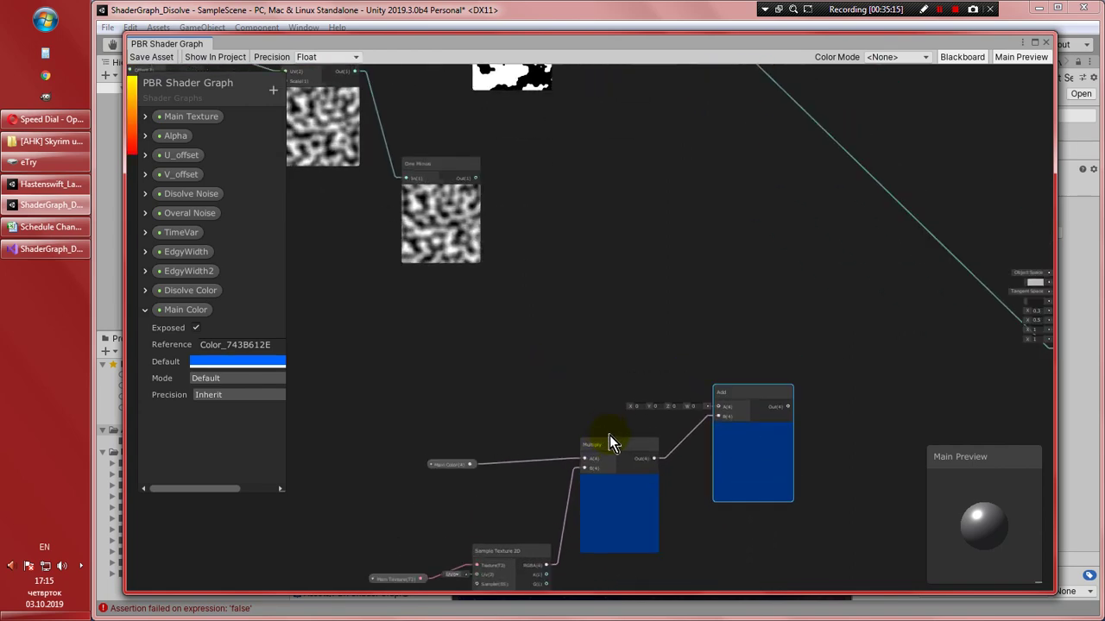
middle_click_drag(435, 186, 451, 210)
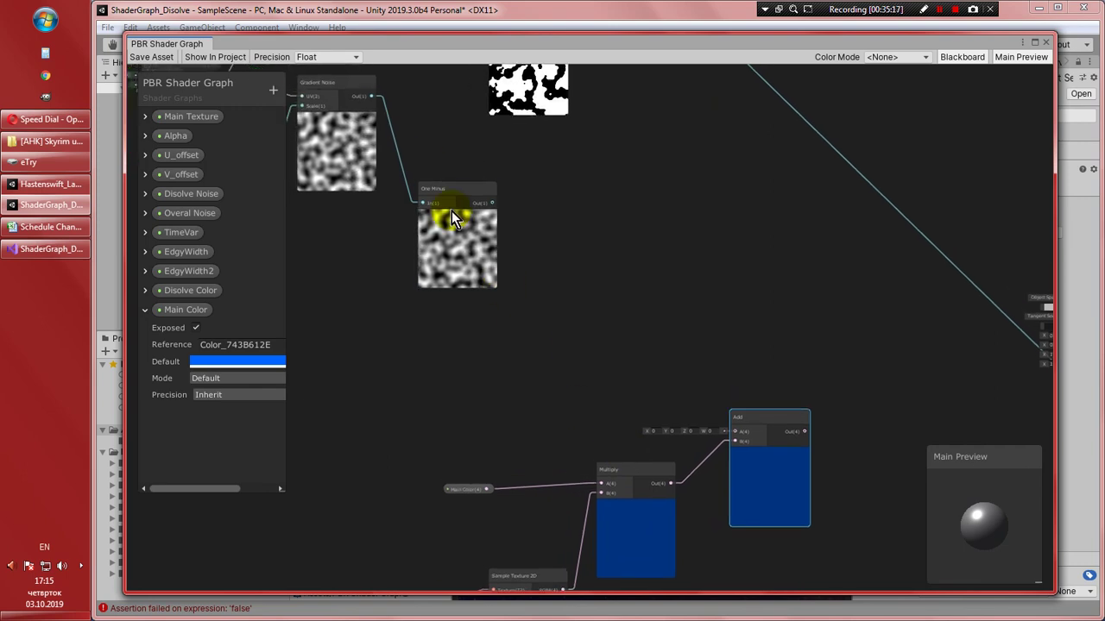
left_click_drag(373, 99, 734, 454)
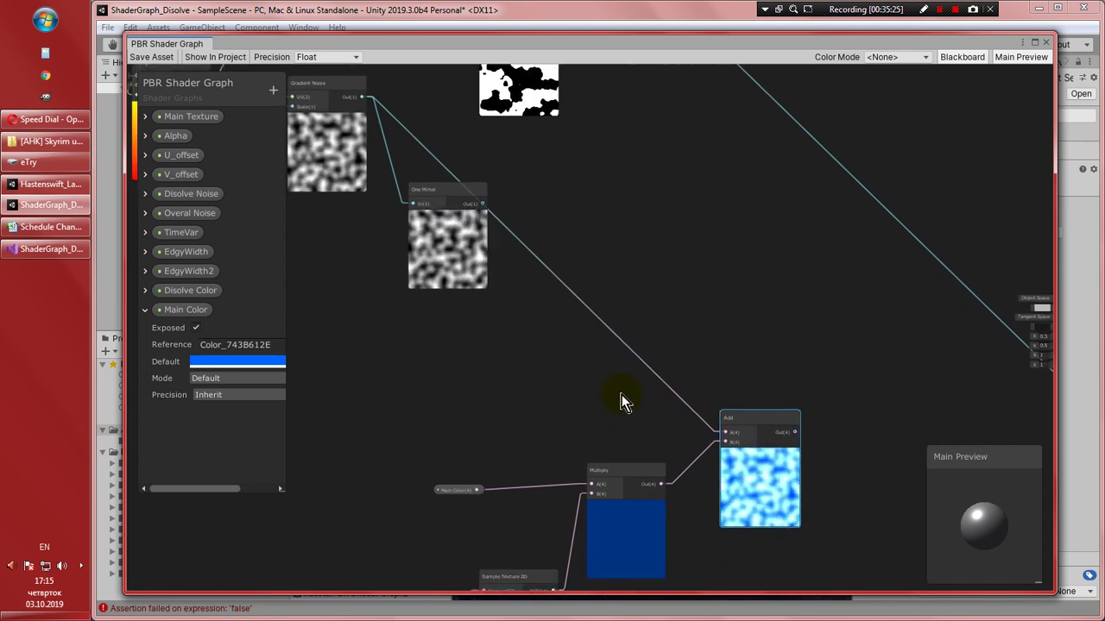
left_click_drag(747, 420, 720, 450)
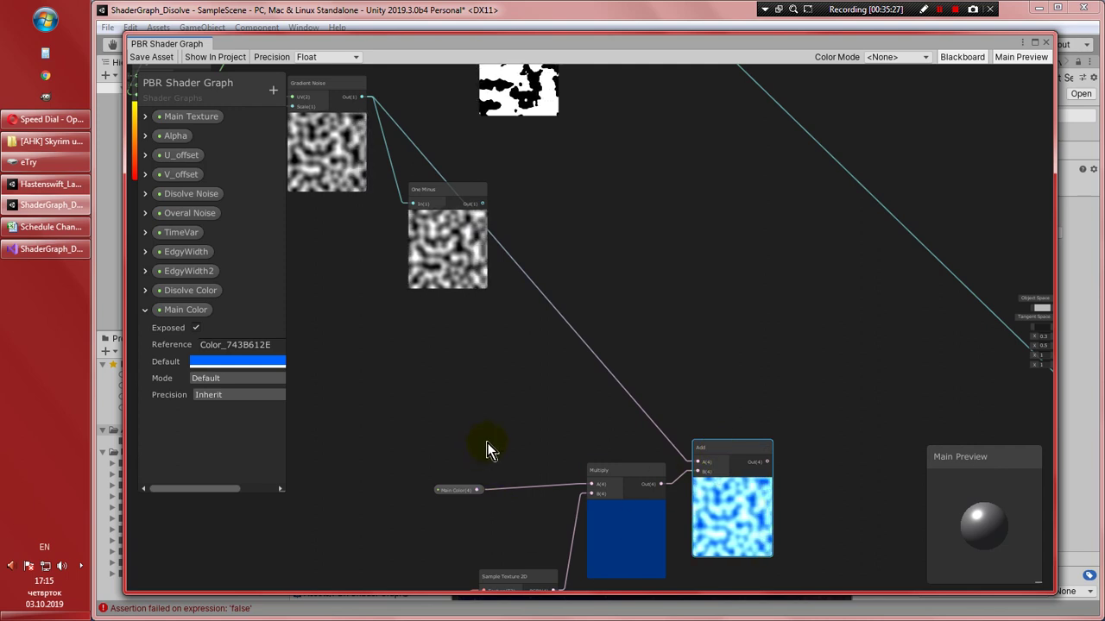
Shift the Main Texture, Sample Texture 2D and Alpha nodes and their Add node left into a tidier group
middle_click_drag(487, 443, 549, 312)
left_click_drag(456, 468, 333, 426)
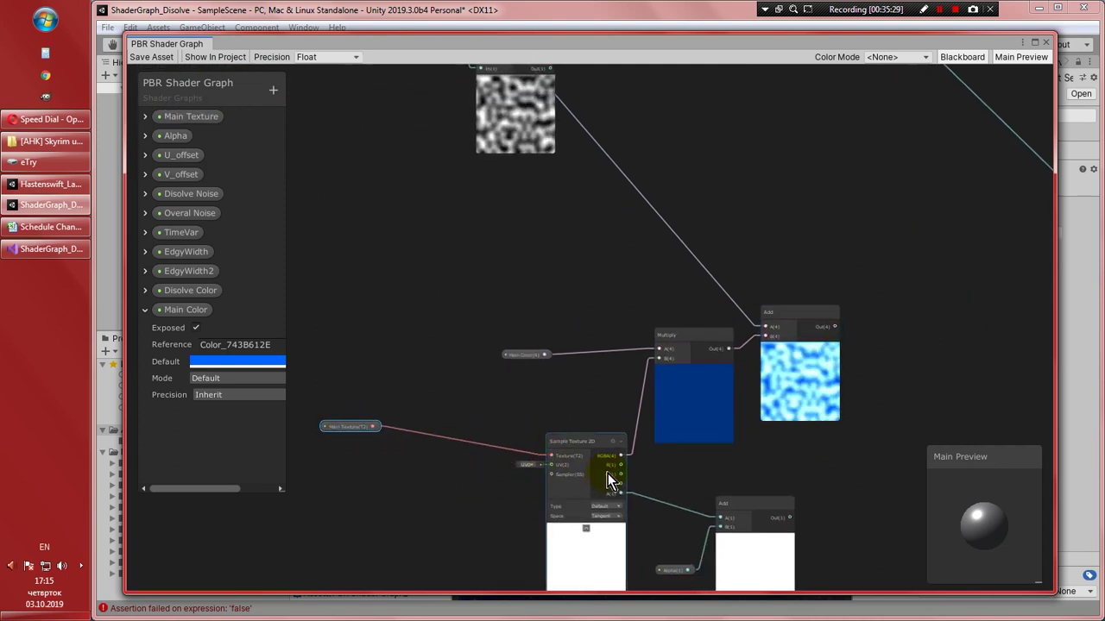
left_click_drag(575, 440, 433, 408)
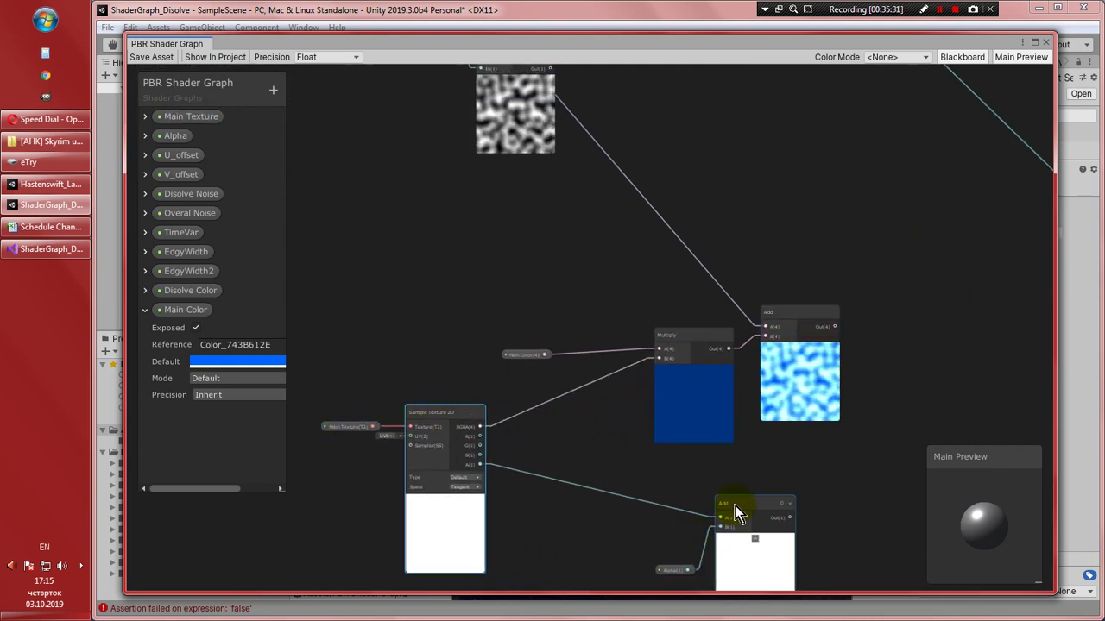
left_click_drag(672, 570, 514, 525)
left_click_drag(725, 443, 595, 445)
Move Main Color, Multiply and the upper Add node left so they form a compact chain above the texture nodes
left_click(490, 288)
left_click_drag(491, 288, 418, 273)
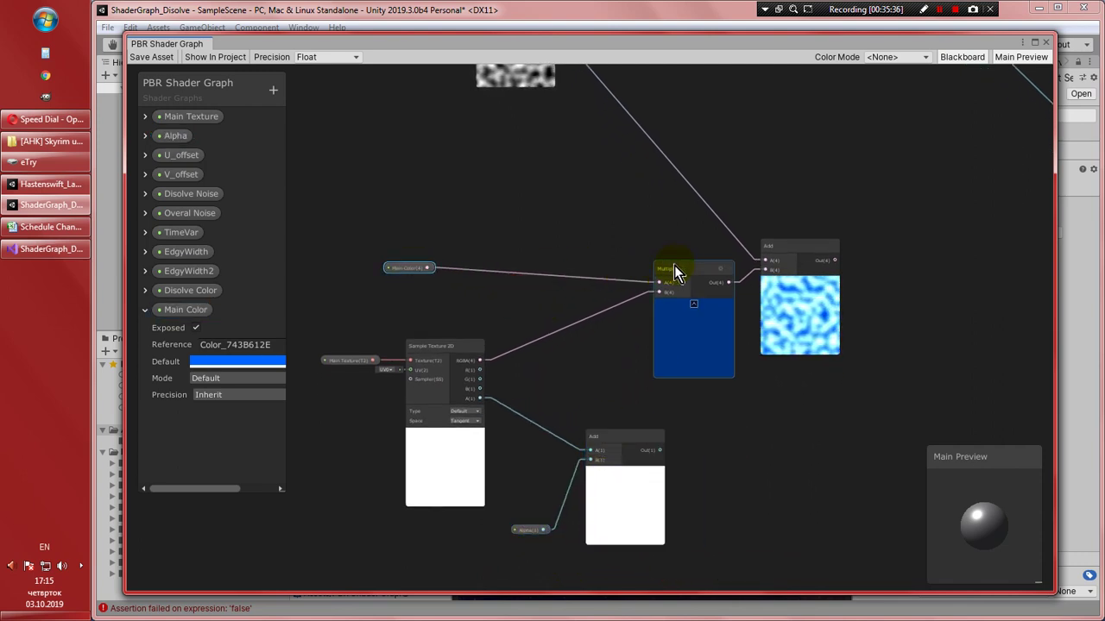
left_click_drag(673, 270, 533, 248)
left_click_drag(777, 244, 636, 184)
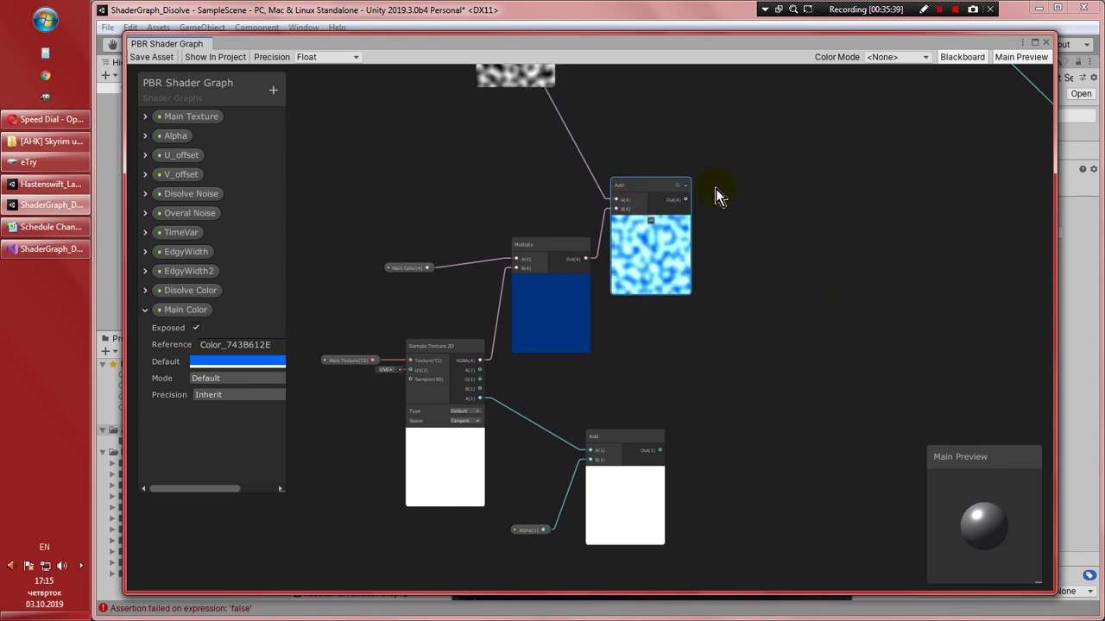
middle_click_drag(715, 188, 767, 436)
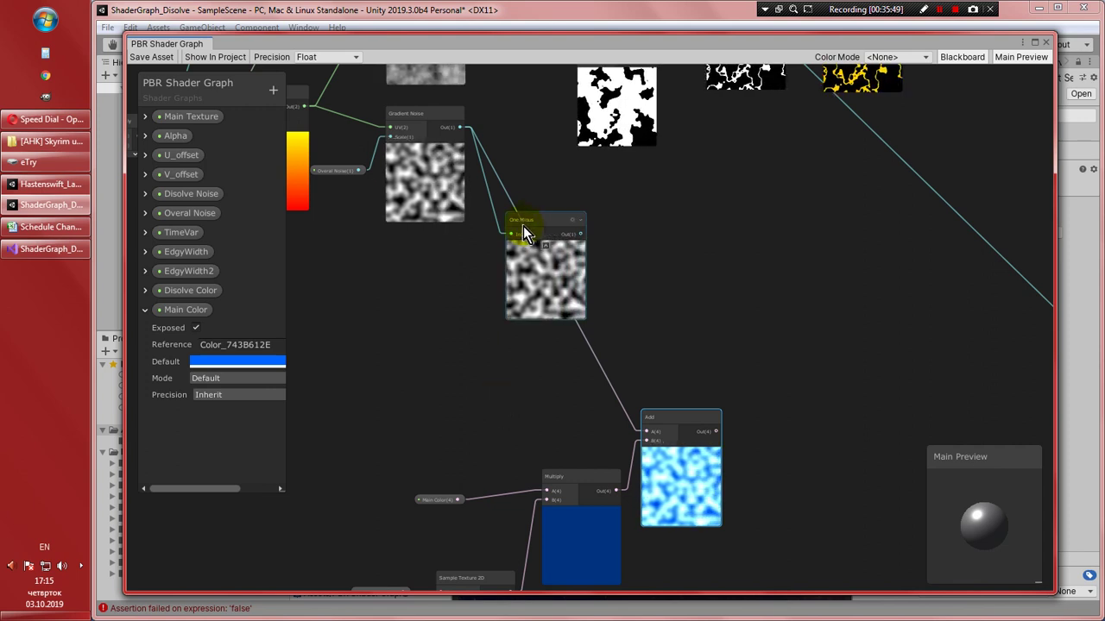
Create an Add node fed from the One Minus output on its A input, placing it above the blue Add node
left_click_drag(580, 234, 690, 236)
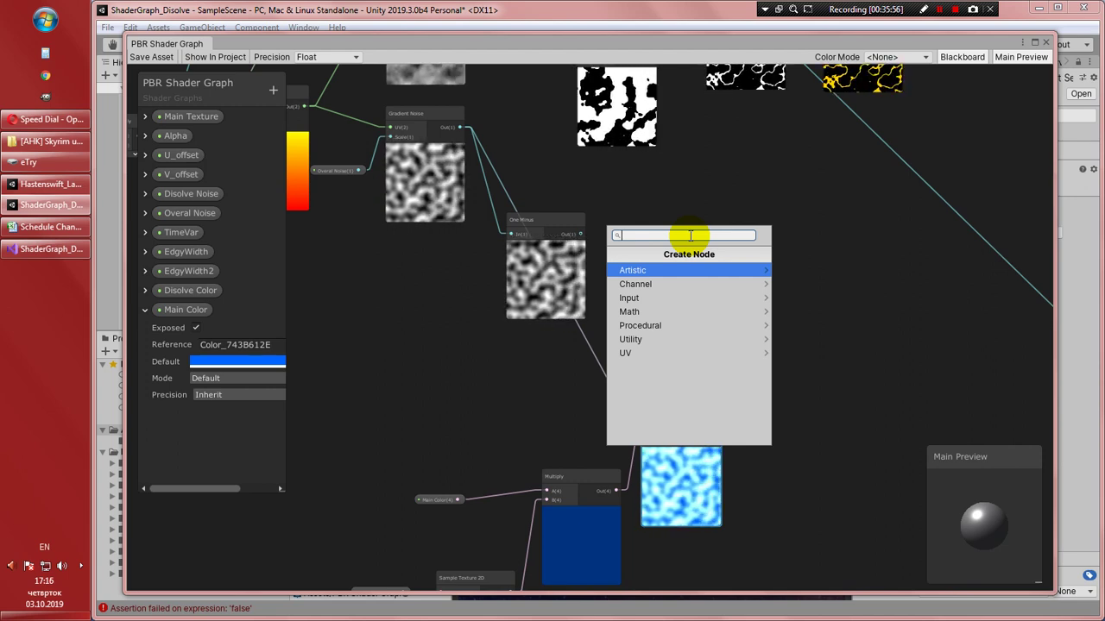
type("Add")
key("Return")
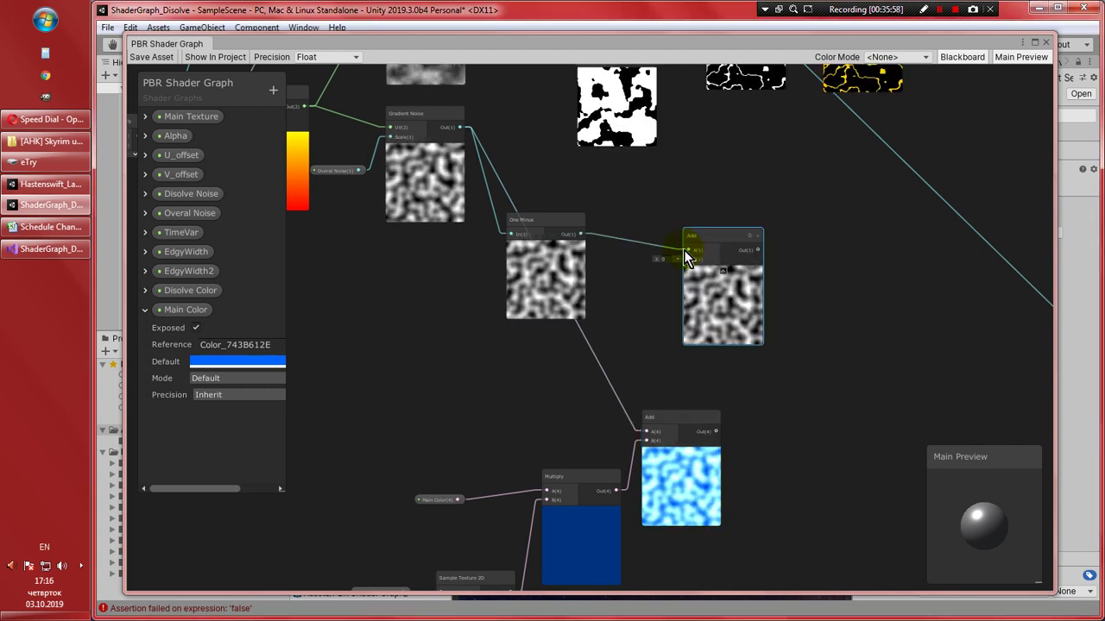
left_click_drag(674, 274, 674, 270)
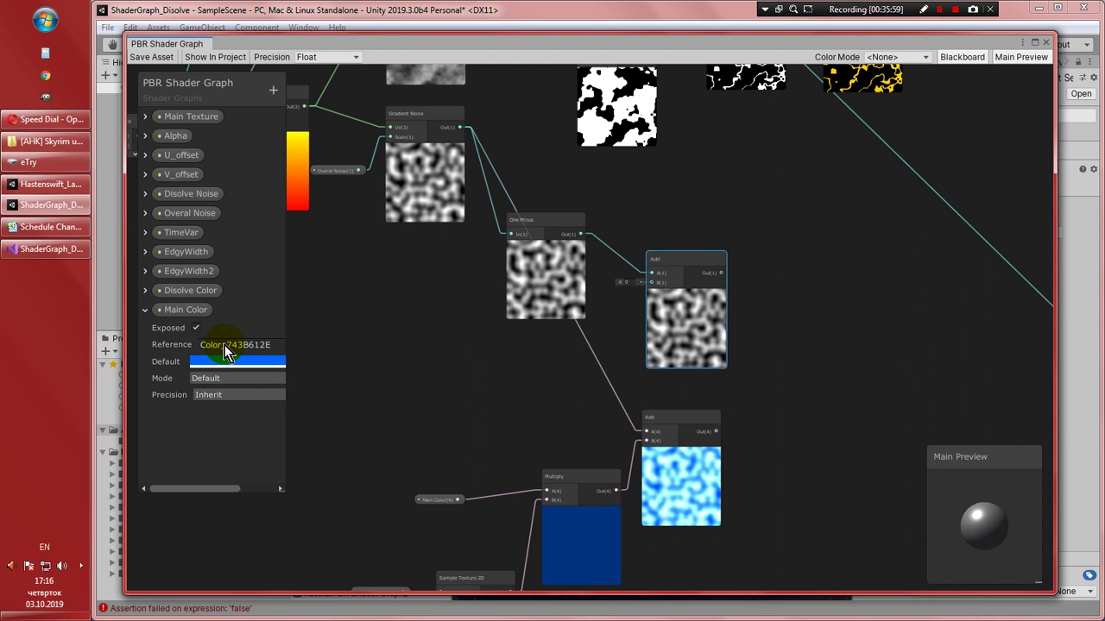
Collapse the Main Color settings and add a Color property named Main Second Color
left_click(145, 309)
left_click(272, 91)
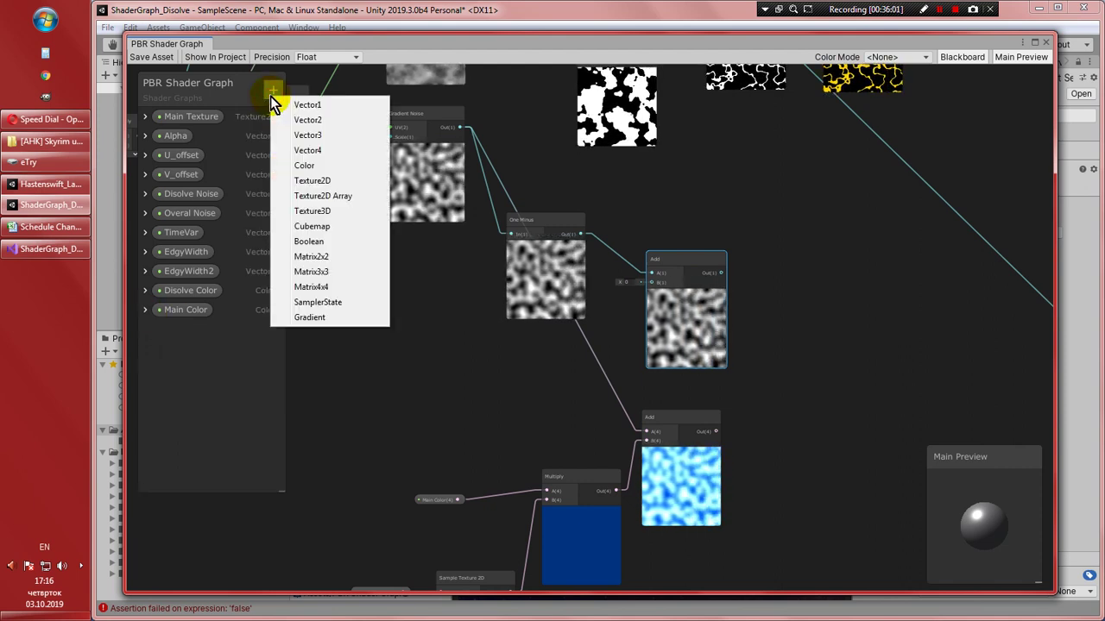
left_click(304, 166)
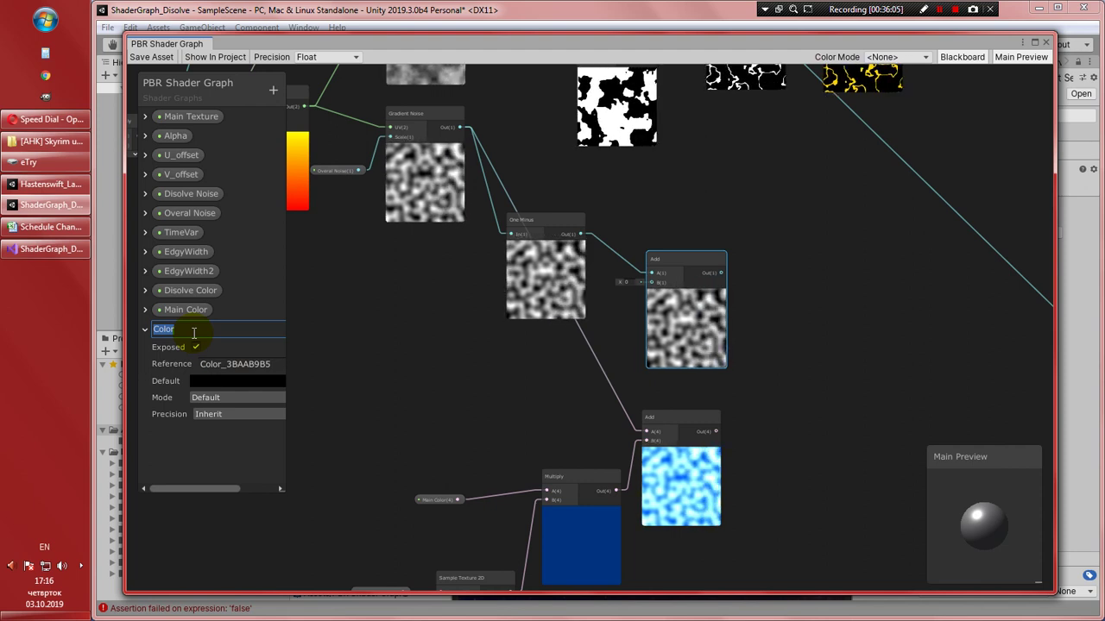
type("M")
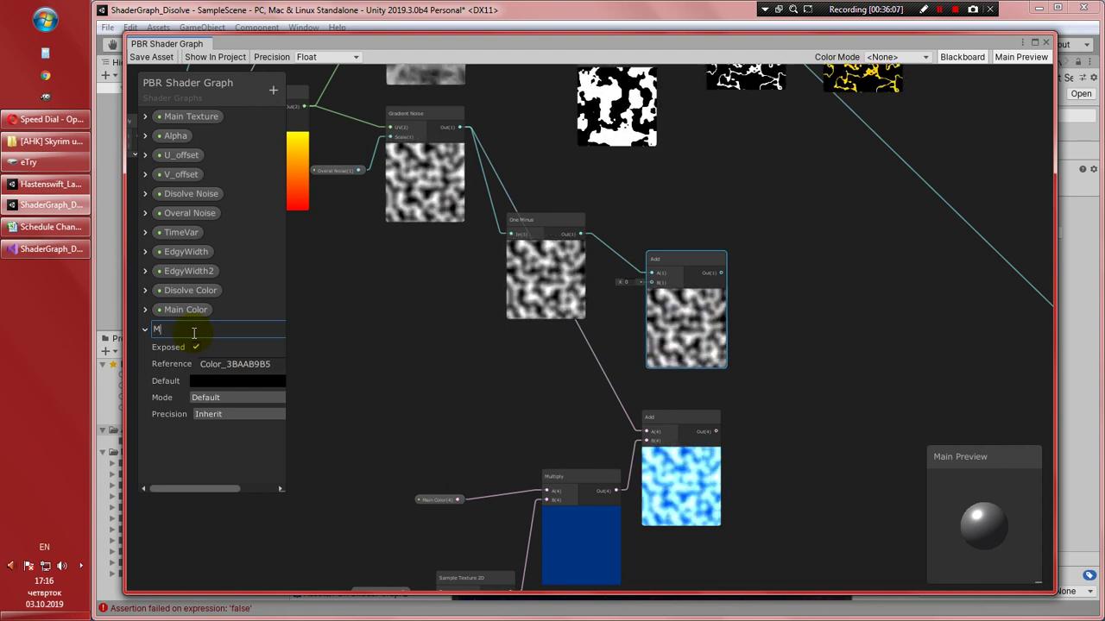
type("ain Second Color")
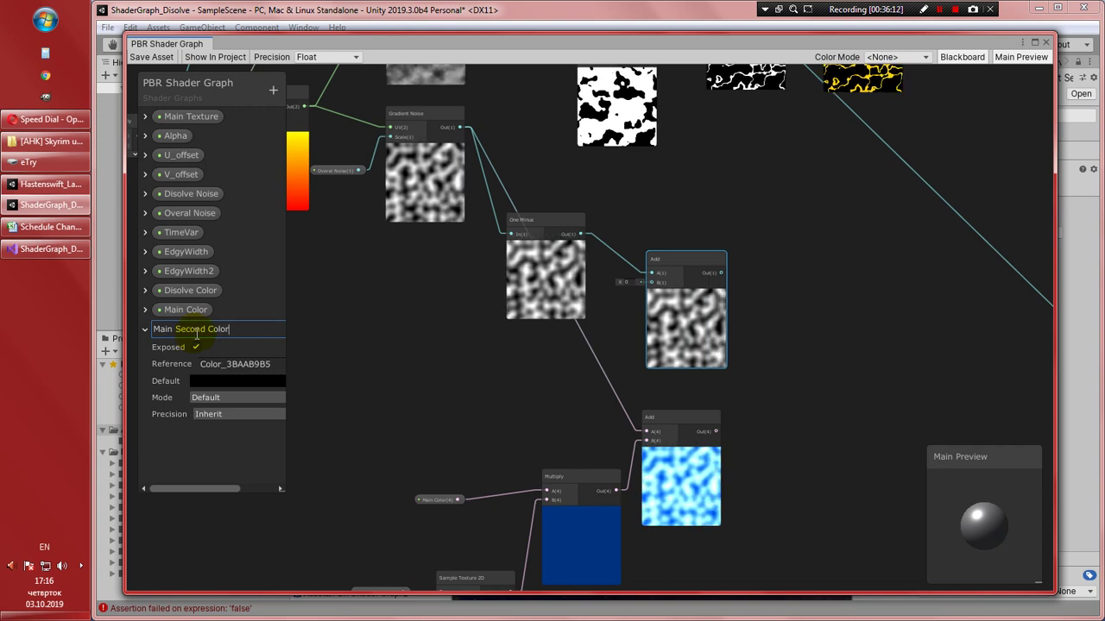
key("Return")
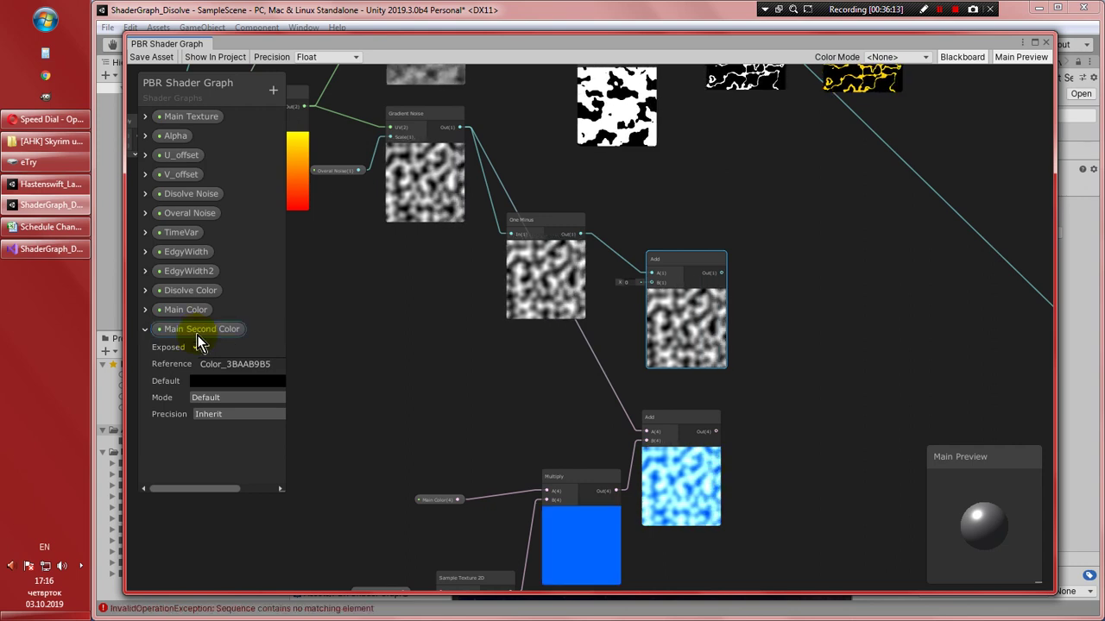
Set the default colour of Main Second Color to bright green, hexadecimal 00FF01, with alpha 255
left_click(233, 382)
left_click_drag(647, 292, 659, 246)
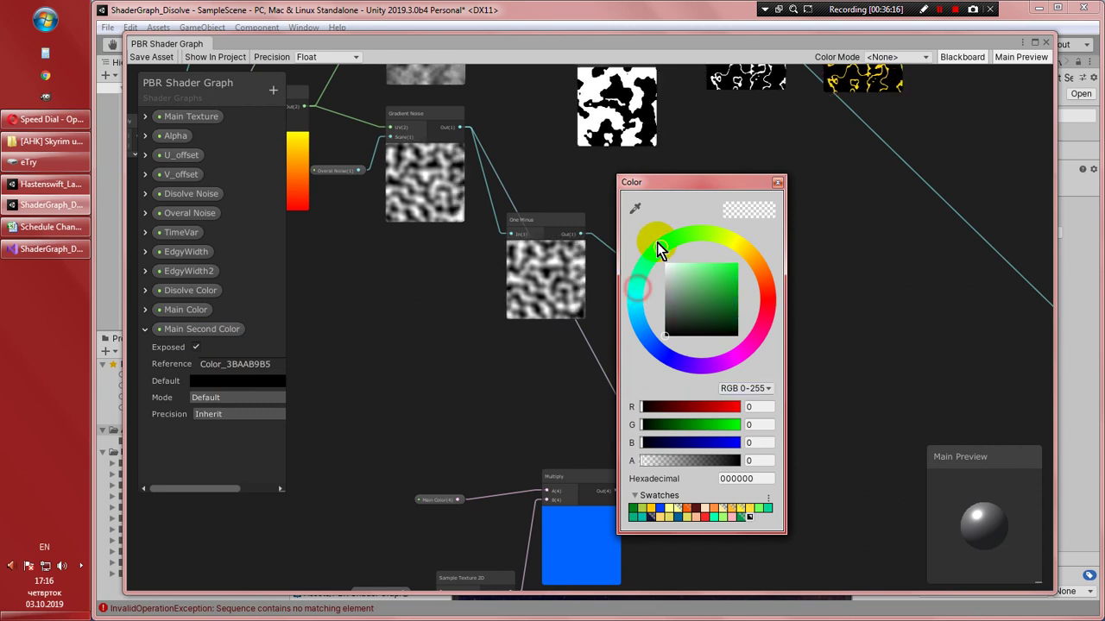
mouse_move(712, 303)
left_mouse_down()
mouse_move(784, 233)
mouse_move(751, 240)
left_mouse_up()
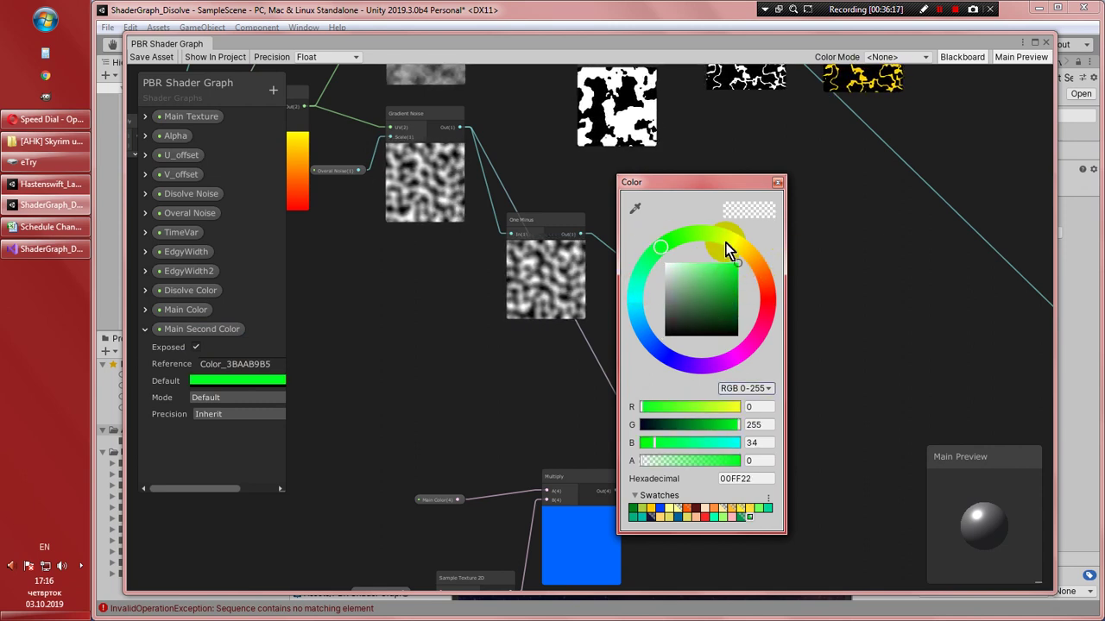
left_click(673, 460)
left_click_drag(696, 465, 765, 460)
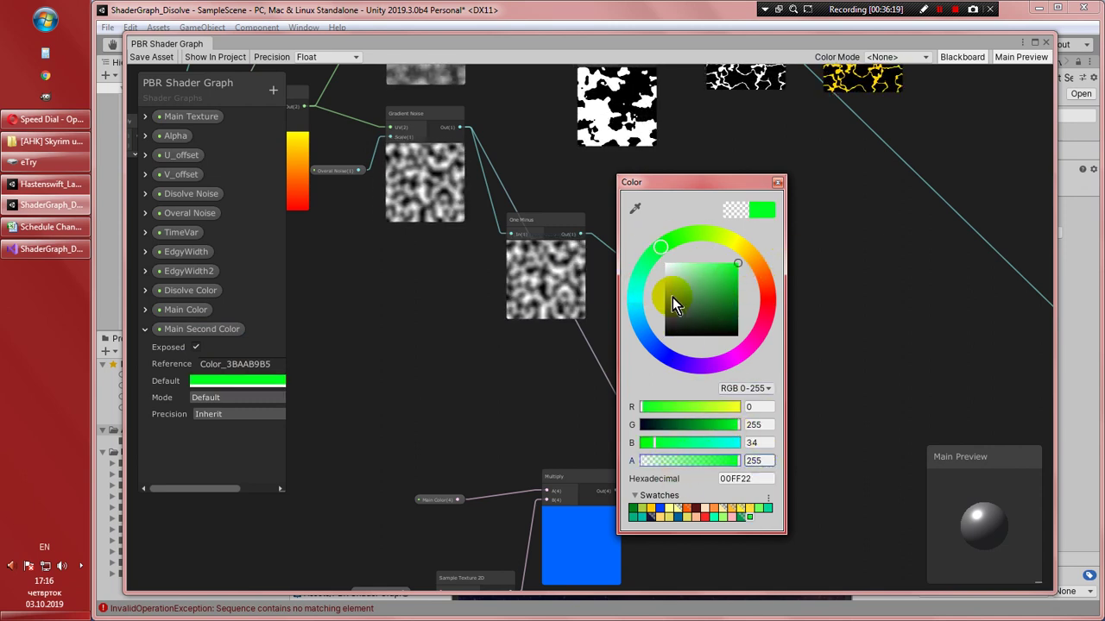
left_click_drag(679, 241, 670, 242)
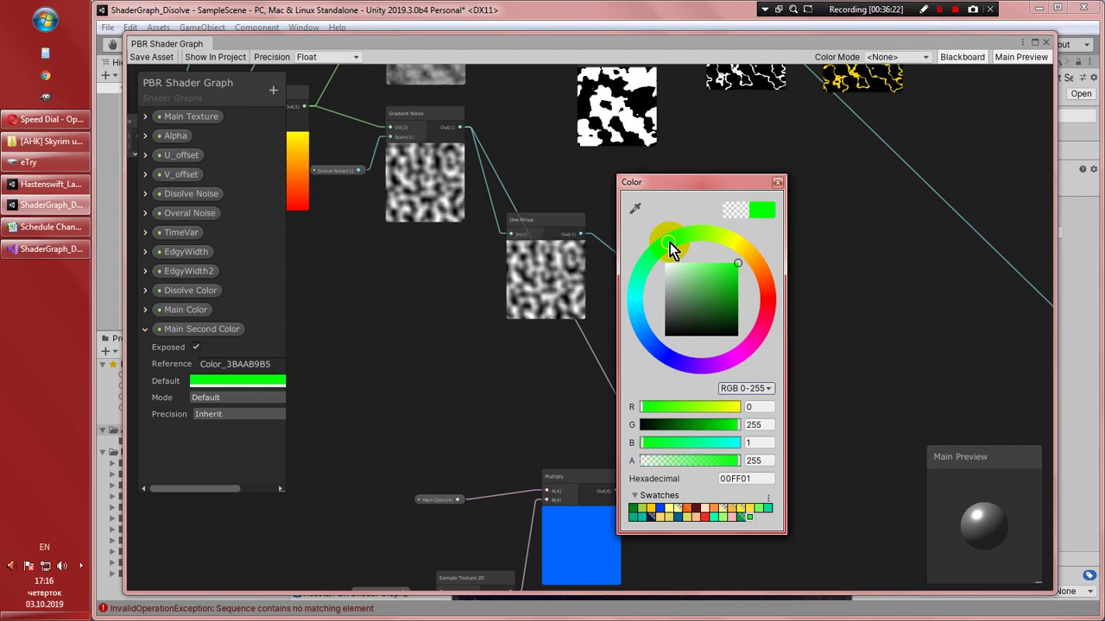
left_click(777, 182)
Place a Main Second Color node above the new Add node and connect it to Add's B input
left_click_drag(208, 334, 670, 261)
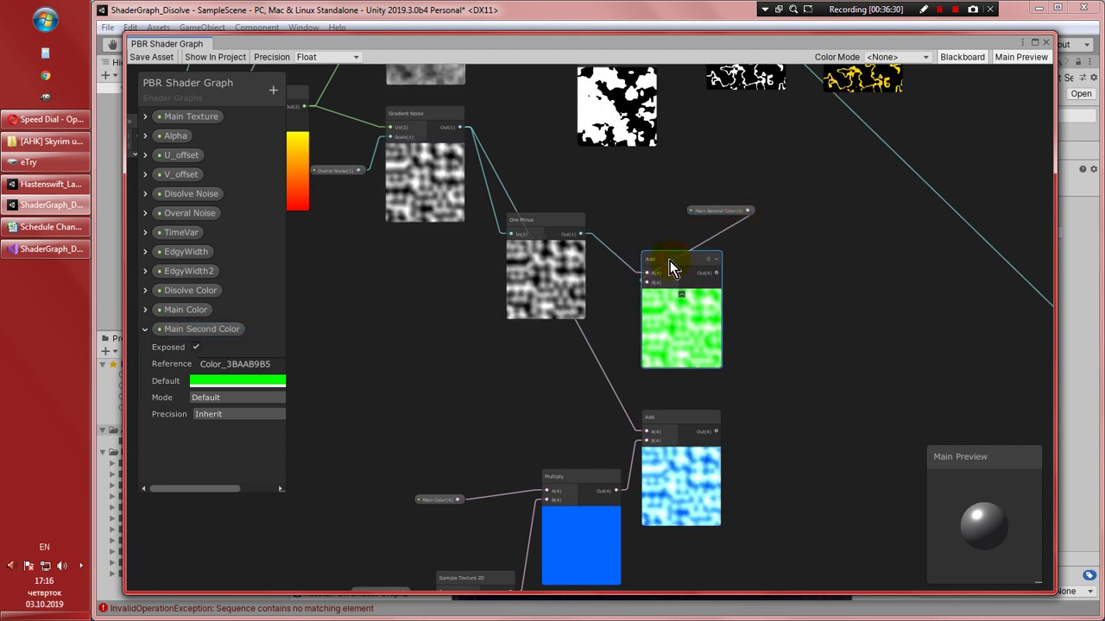
left_click_drag(706, 210, 688, 210)
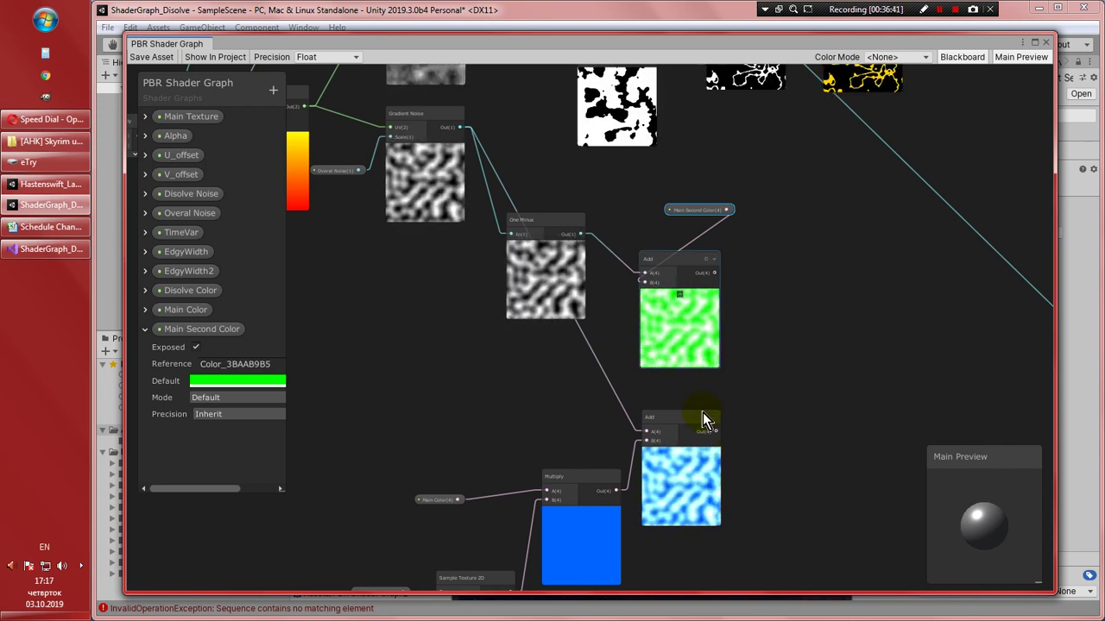
Create a Multiply node in the free space beside the green and blue Add nodes
right_click(734, 333)
key("Escape")
key("space")
type("mult")
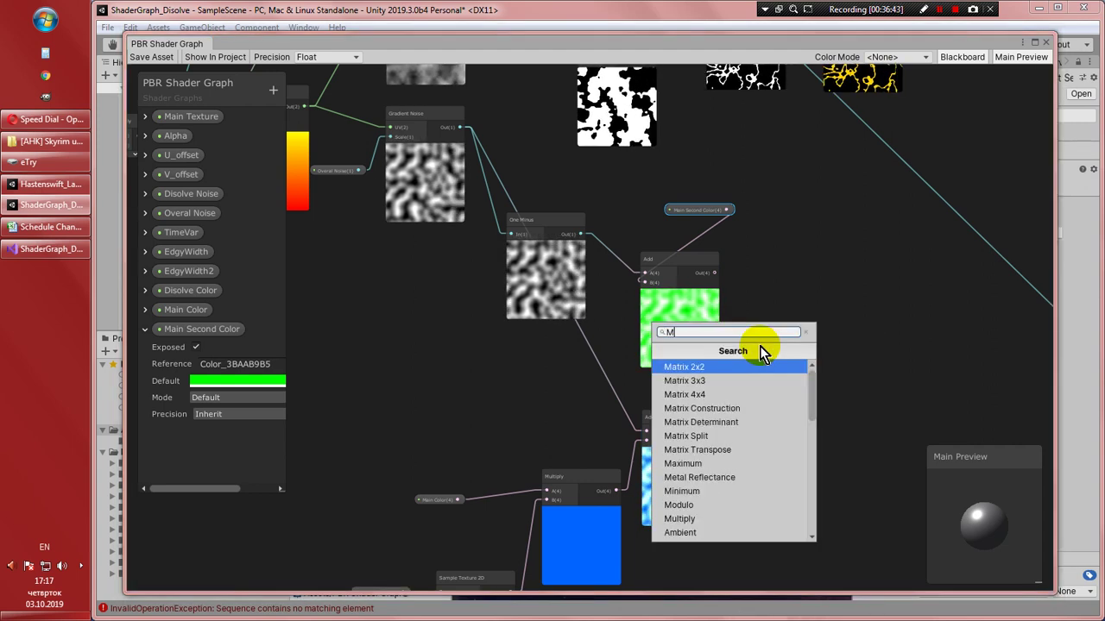
key("Return")
left_click_drag(781, 356, 823, 339)
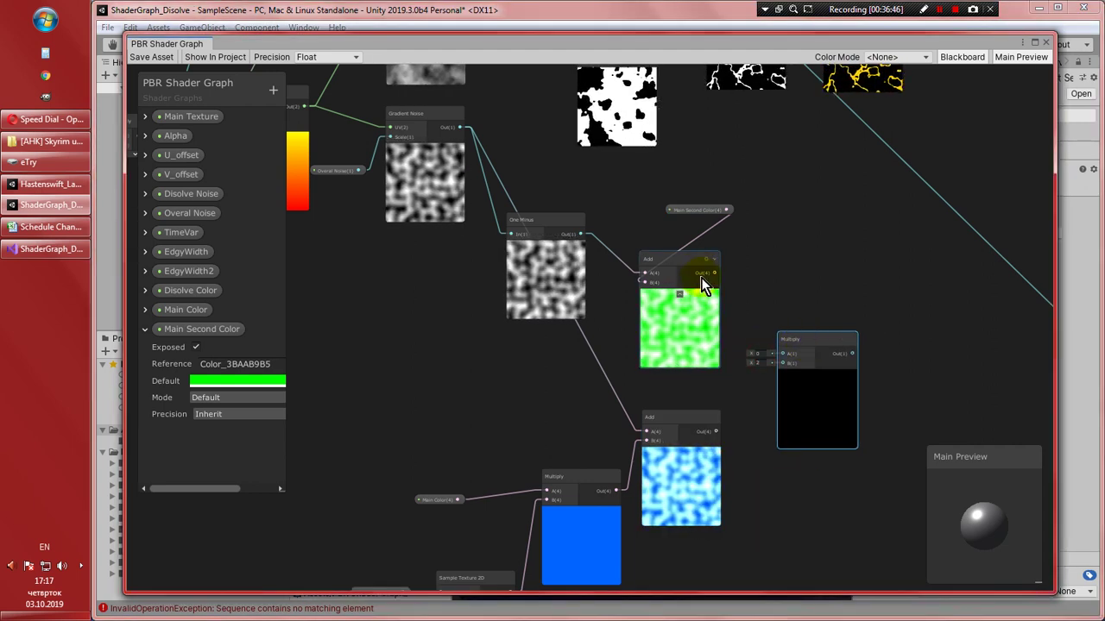
Connect the green Add output to Multiply's A input and the blue Add output to its B input
left_click_drag(714, 273, 781, 354)
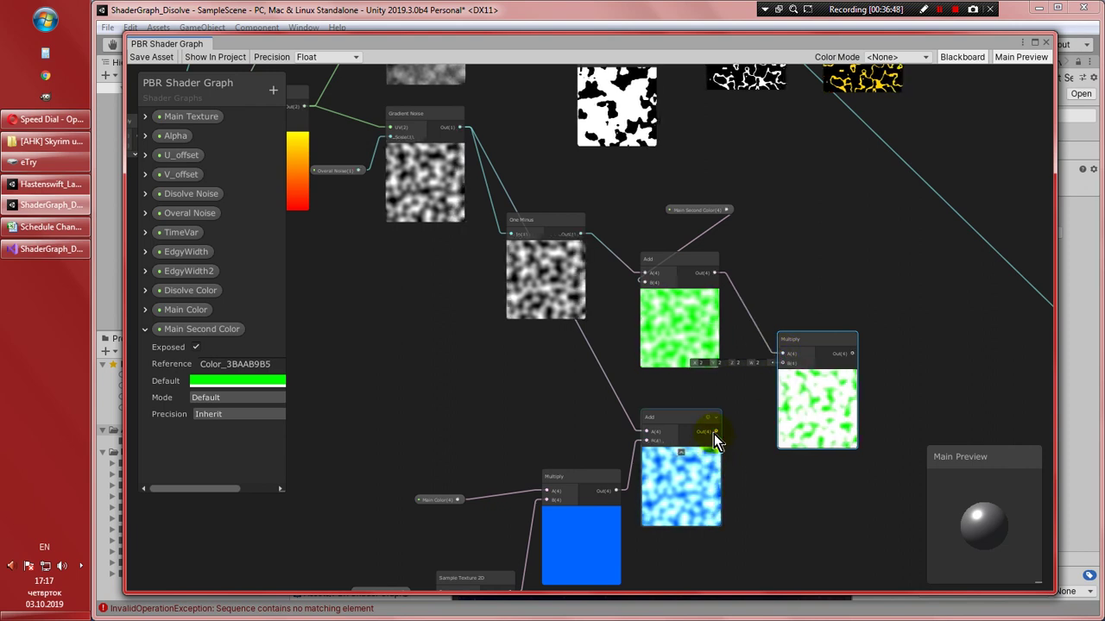
left_click_drag(716, 433, 780, 354)
middle_click_drag(614, 390, 577, 390)
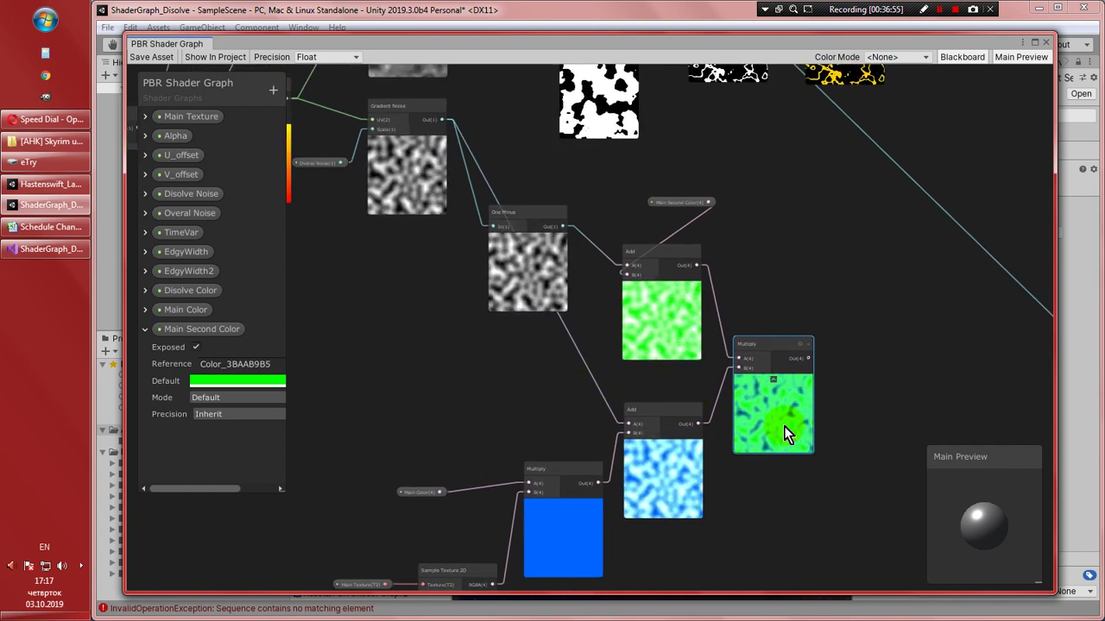
Create a One Minus node fed from the Subtract output and place it between Subtract and the green-blue Multiply node
middle_click_drag(811, 306, 788, 381)
scroll(788, 381, "down", 4)
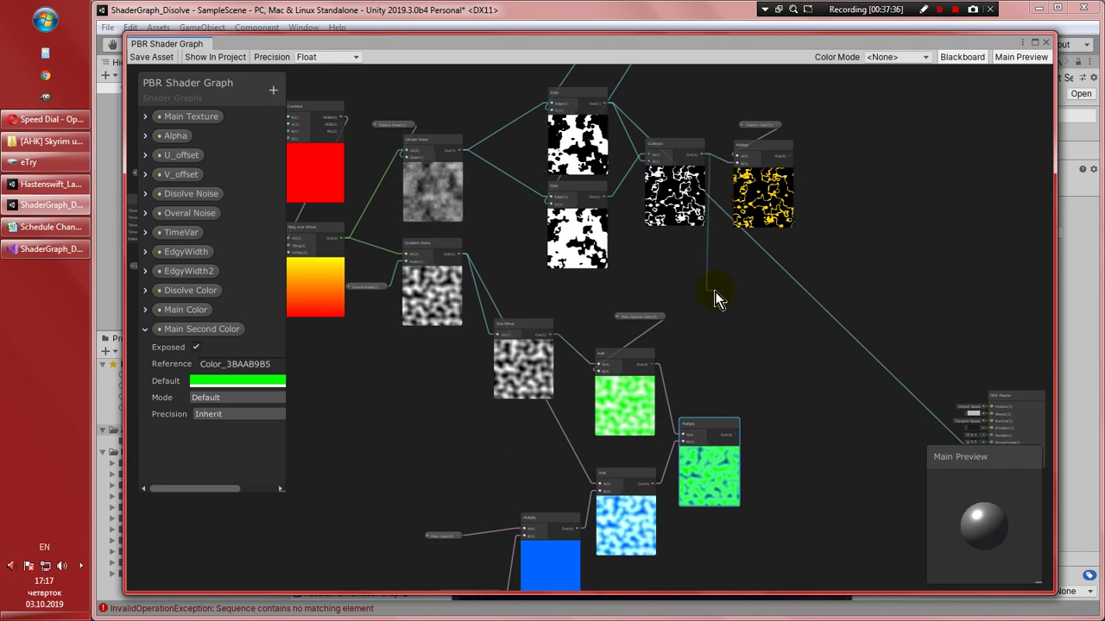
key("space")
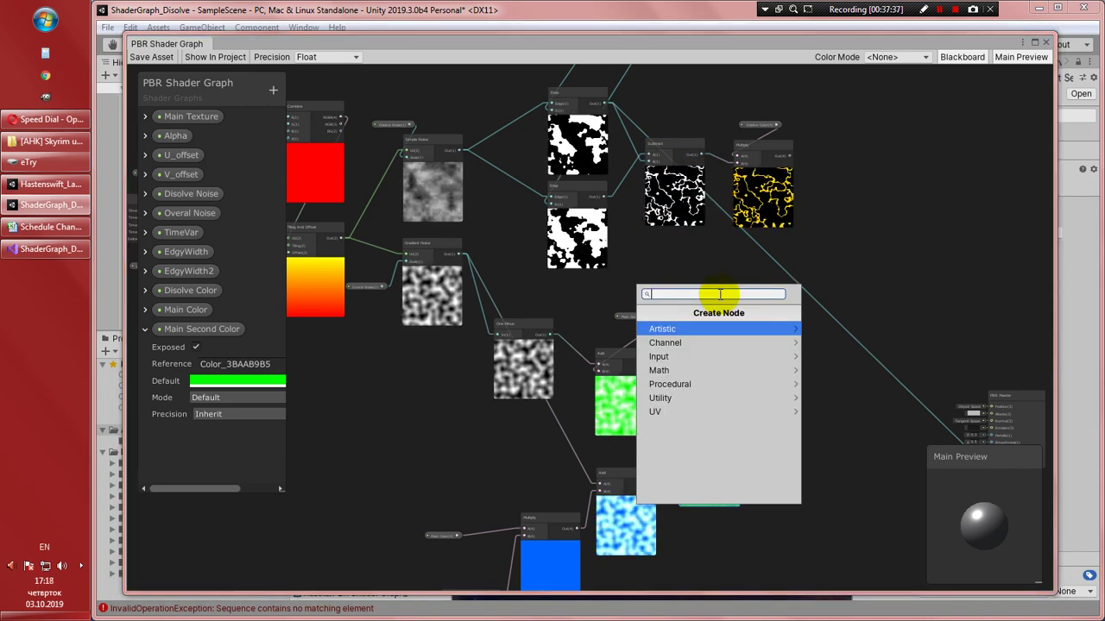
type("One")
key("Return")
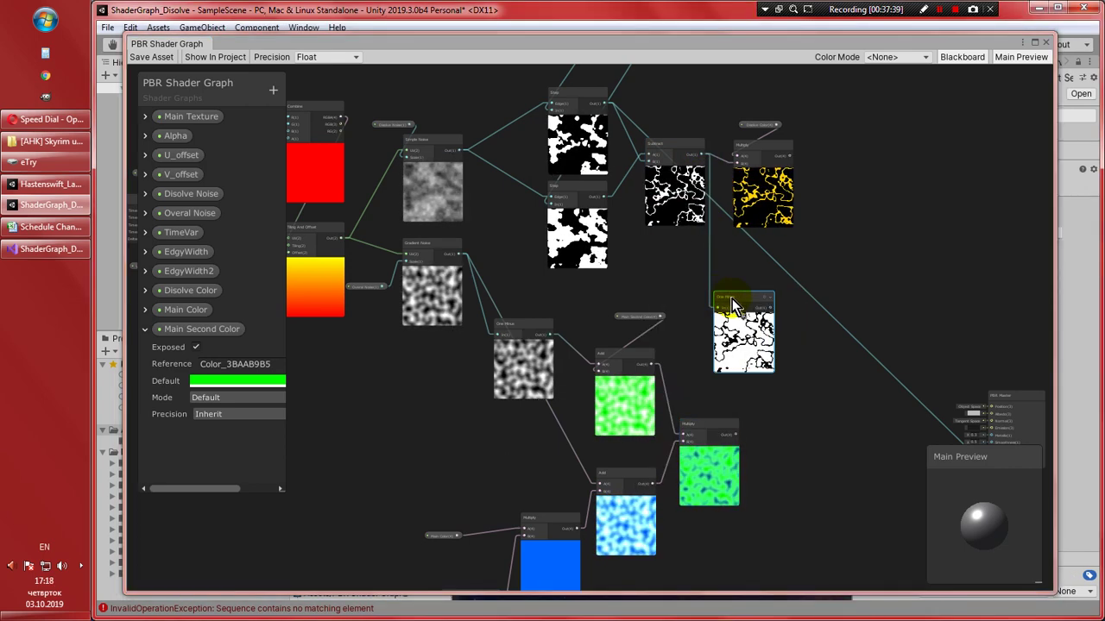
left_click_drag(738, 297, 708, 272)
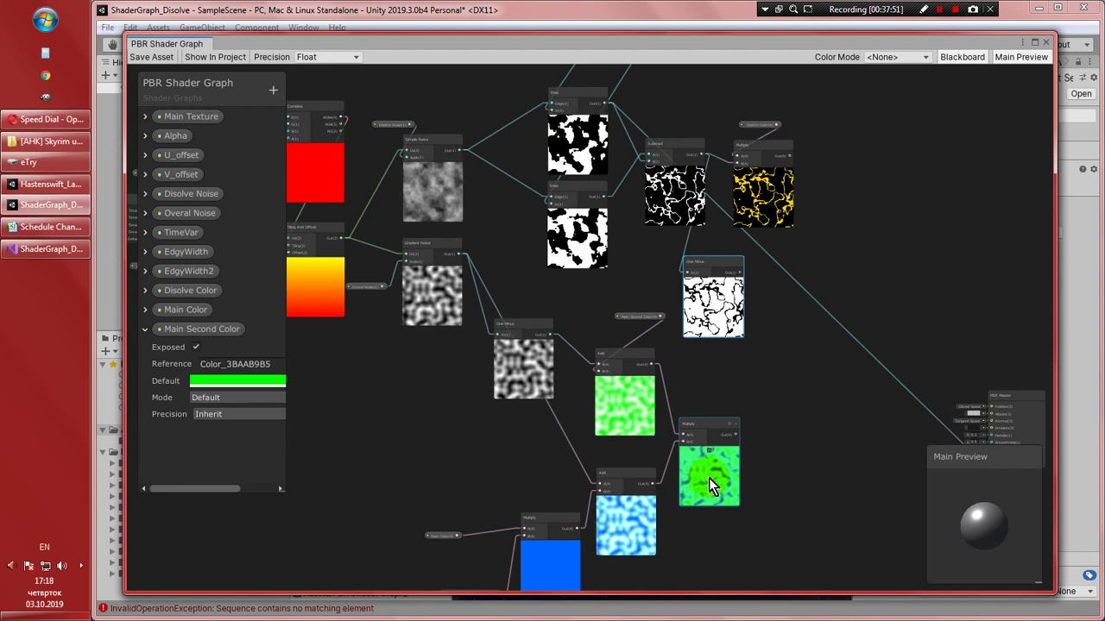
Create a second Multiply node, connecting the inverted edge One Minus output to A and the green-blue Multiply output to B
scroll(760, 465, "up", 3)
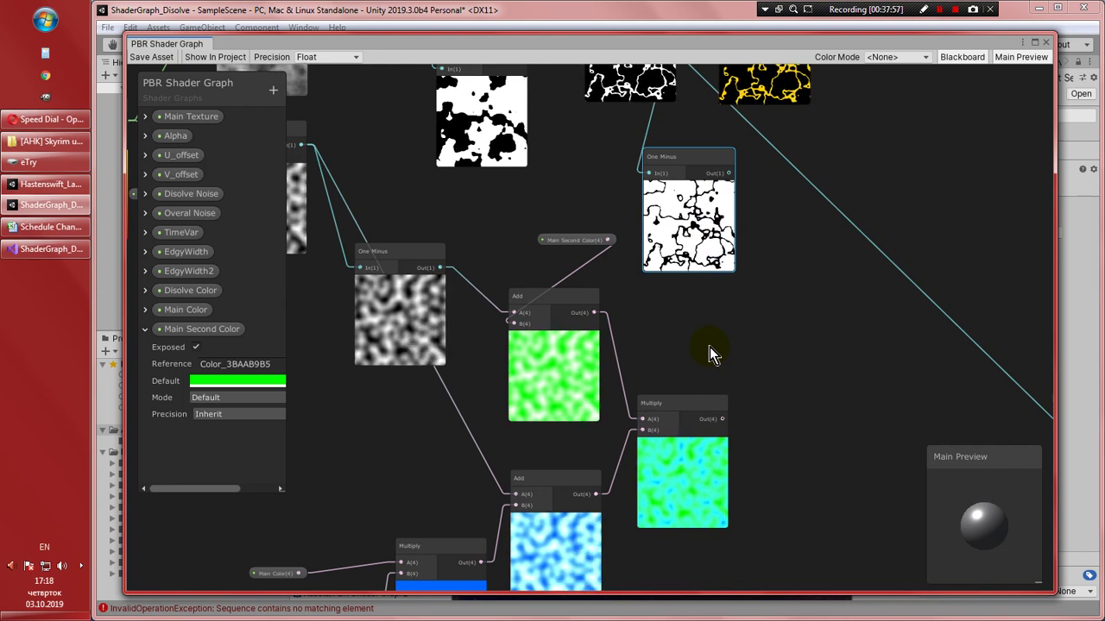
left_click(681, 242)
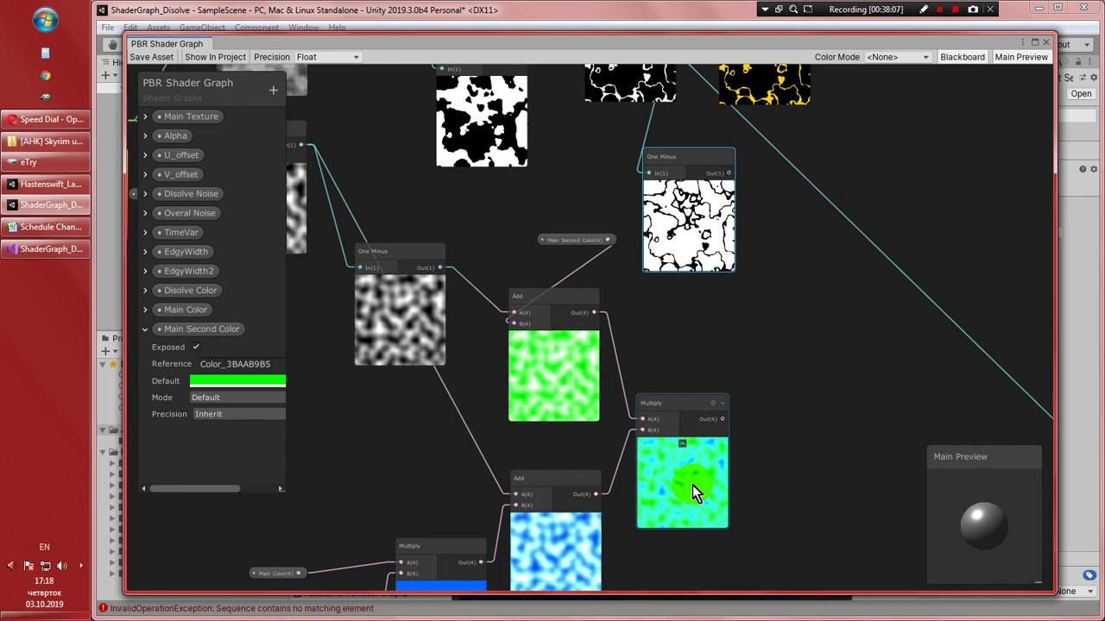
right_click(709, 311)
left_click(742, 315)
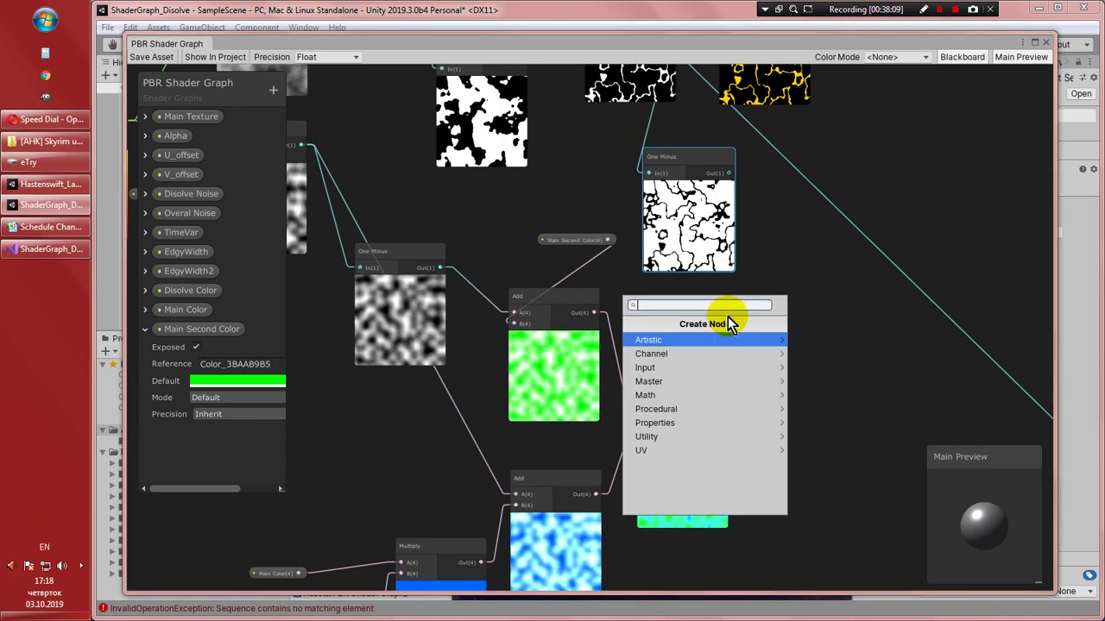
type("mu")
key("Return")
left_click_drag(745, 332, 813, 305)
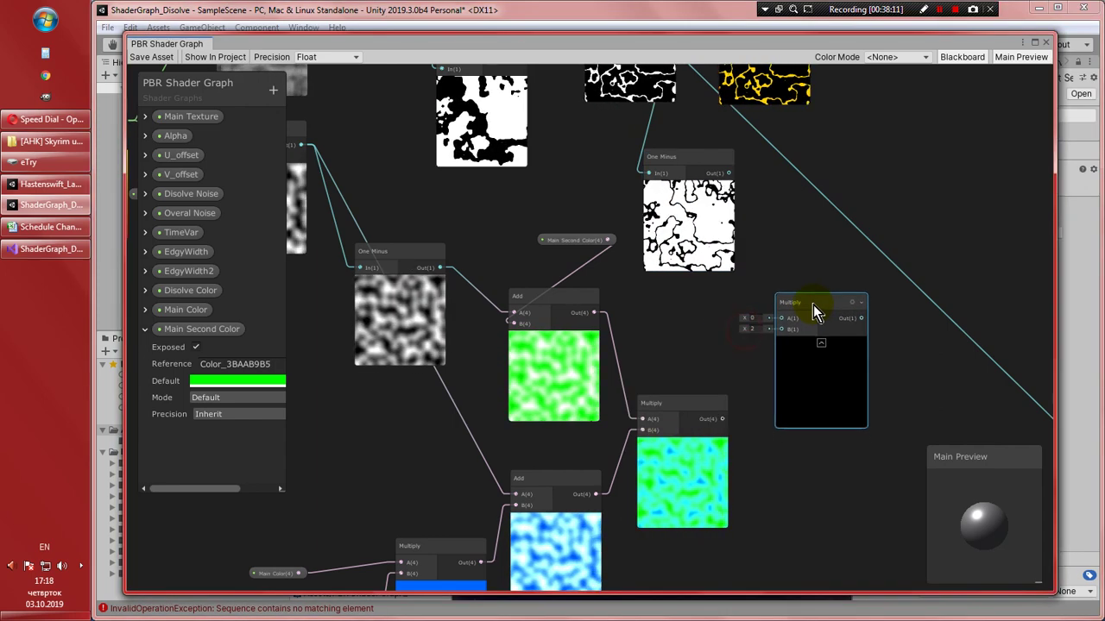
left_click_drag(728, 172, 783, 320)
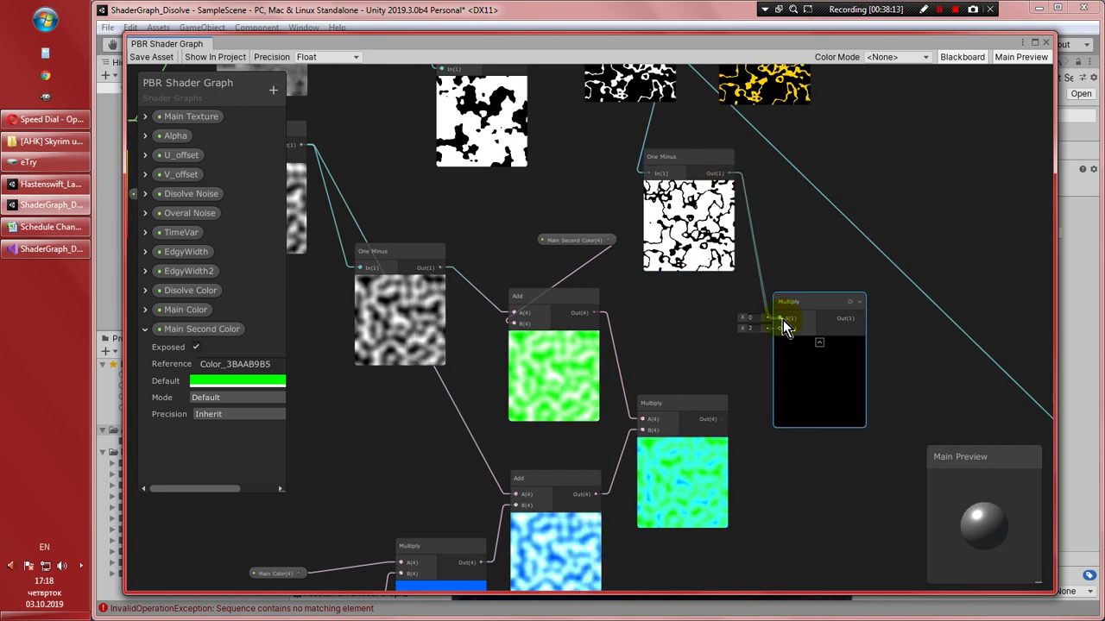
left_click_drag(727, 419, 780, 332)
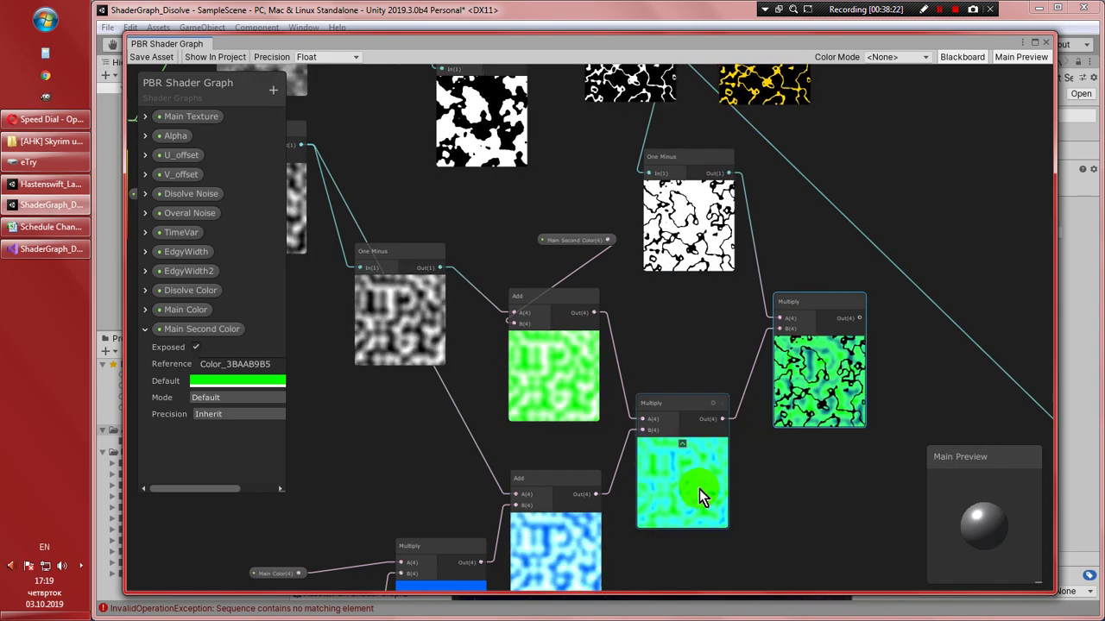
Create an Add node above and beside the Multiply node that combines the inverted edges with the colours
middle_click_drag(711, 382, 641, 401)
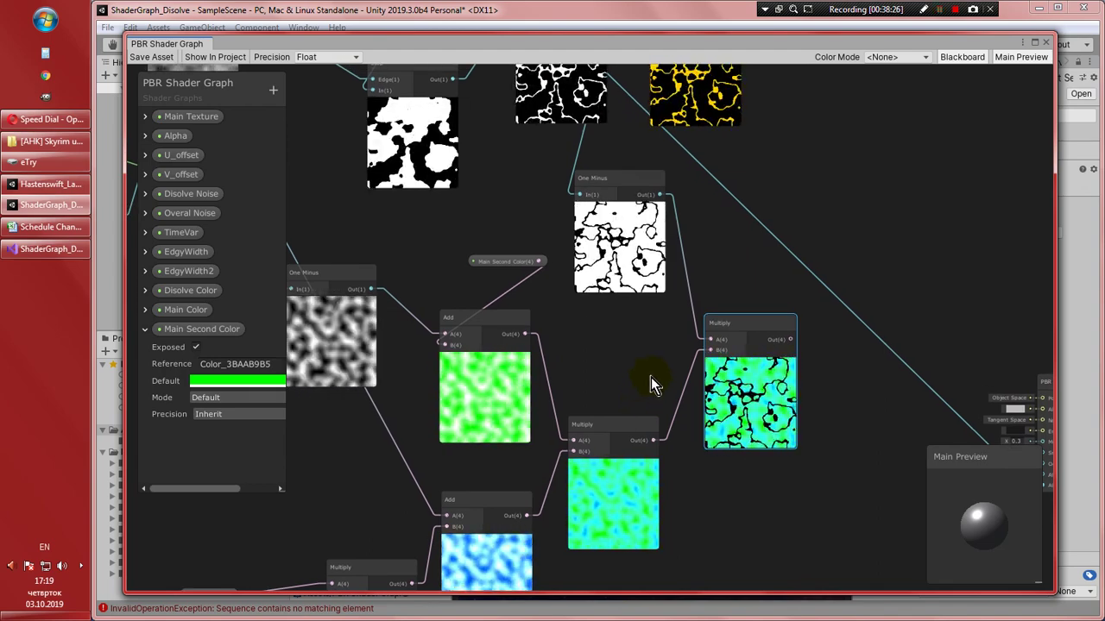
middle_click_drag(626, 385, 573, 435)
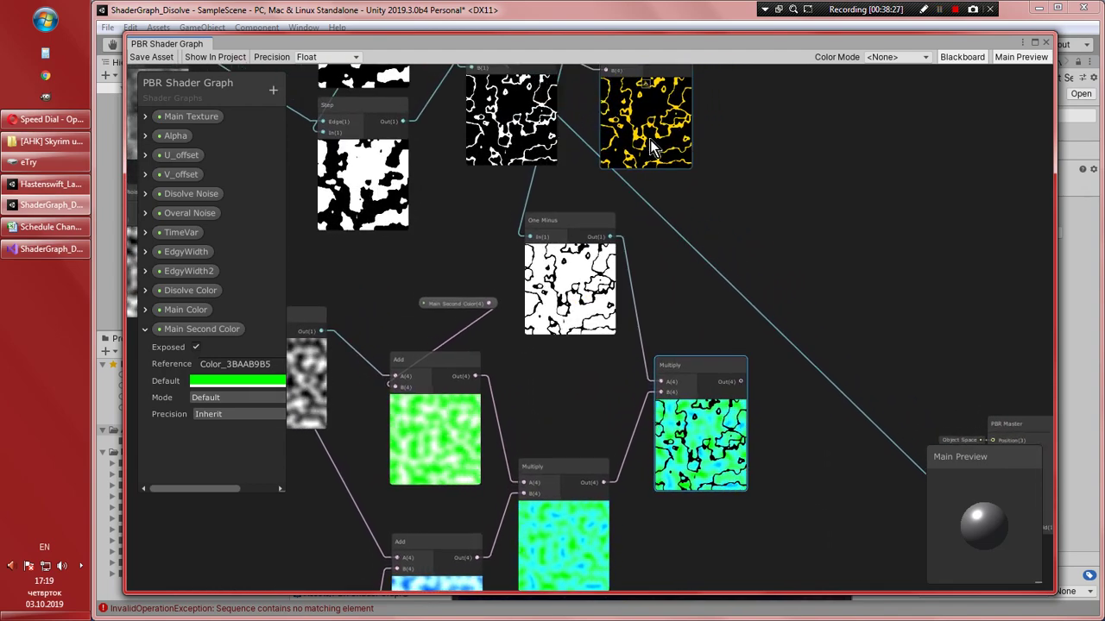
left_click(696, 369)
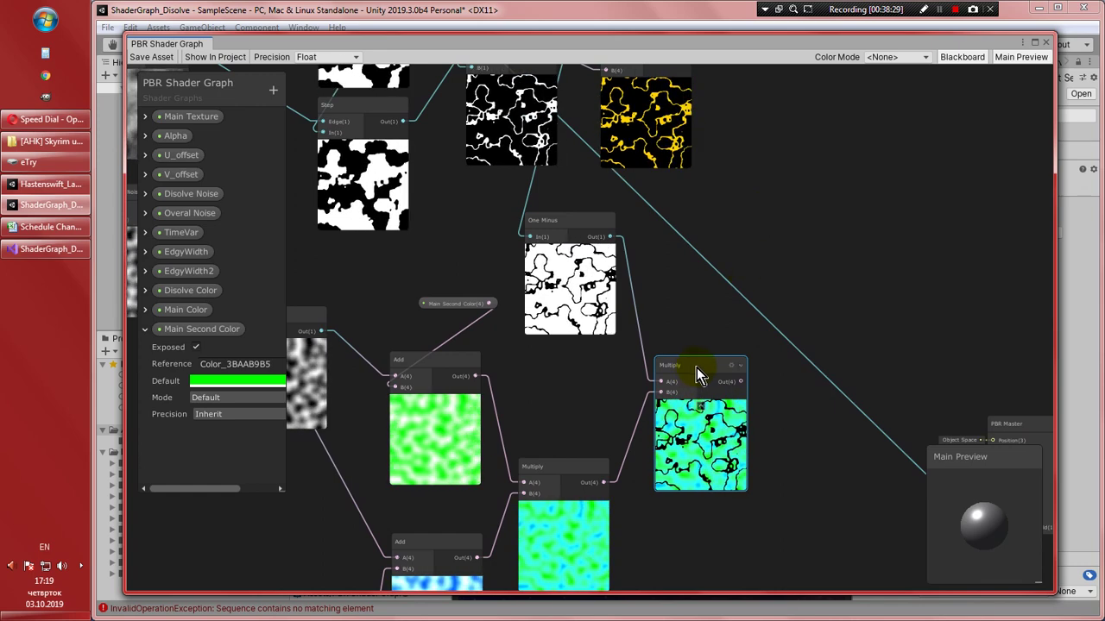
right_click(748, 248)
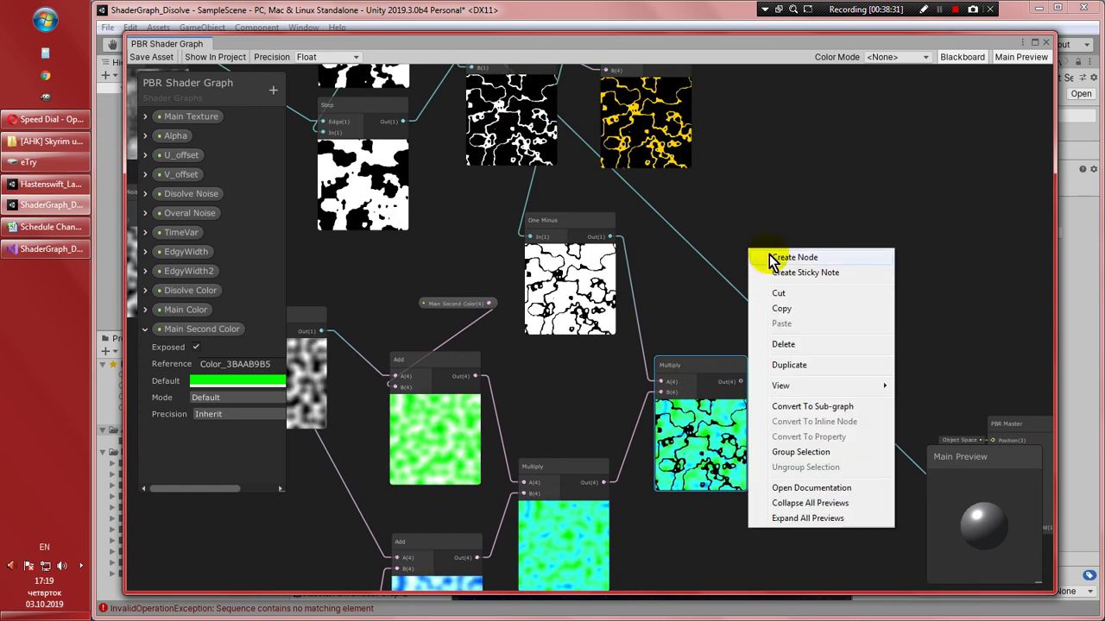
left_click(770, 258)
type("Add")
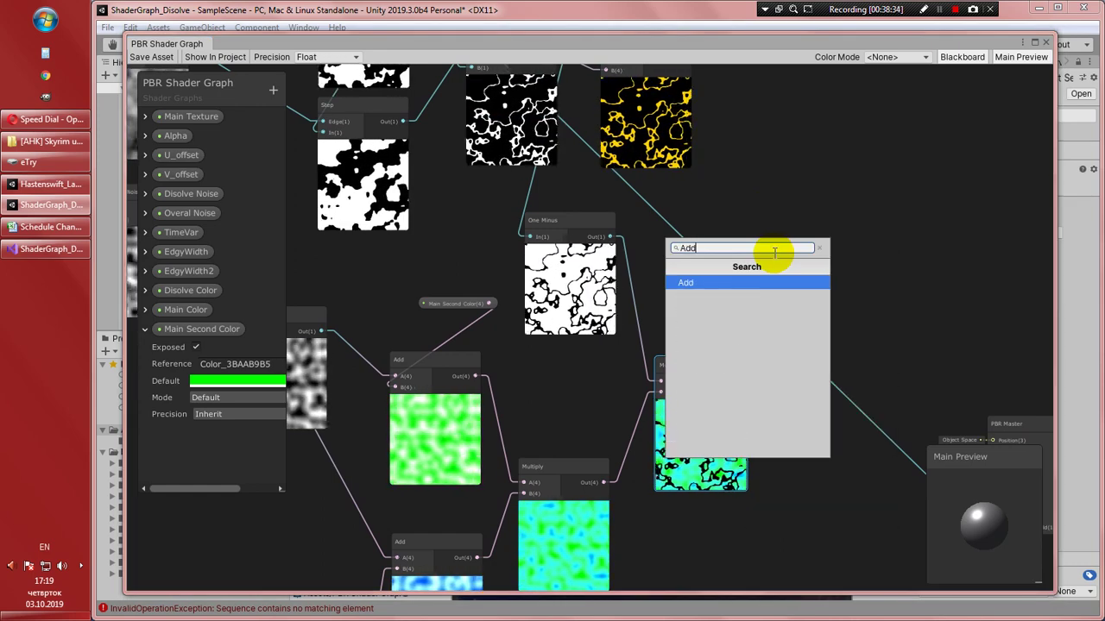
left_click(784, 284)
left_click_drag(787, 276, 821, 257)
Connect the black-edged colour Multiply output to the new Add's B input and the yellow edge Multiply output to its A input
left_click_drag(741, 383, 790, 283)
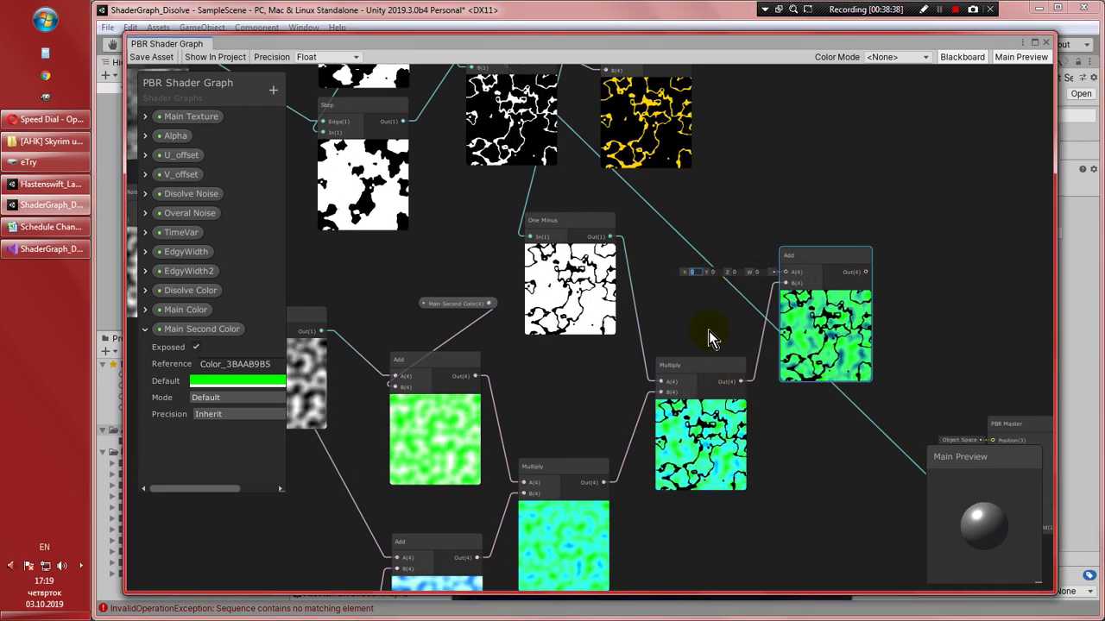
middle_click_drag(686, 197, 687, 248)
left_click_drag(686, 111, 787, 323)
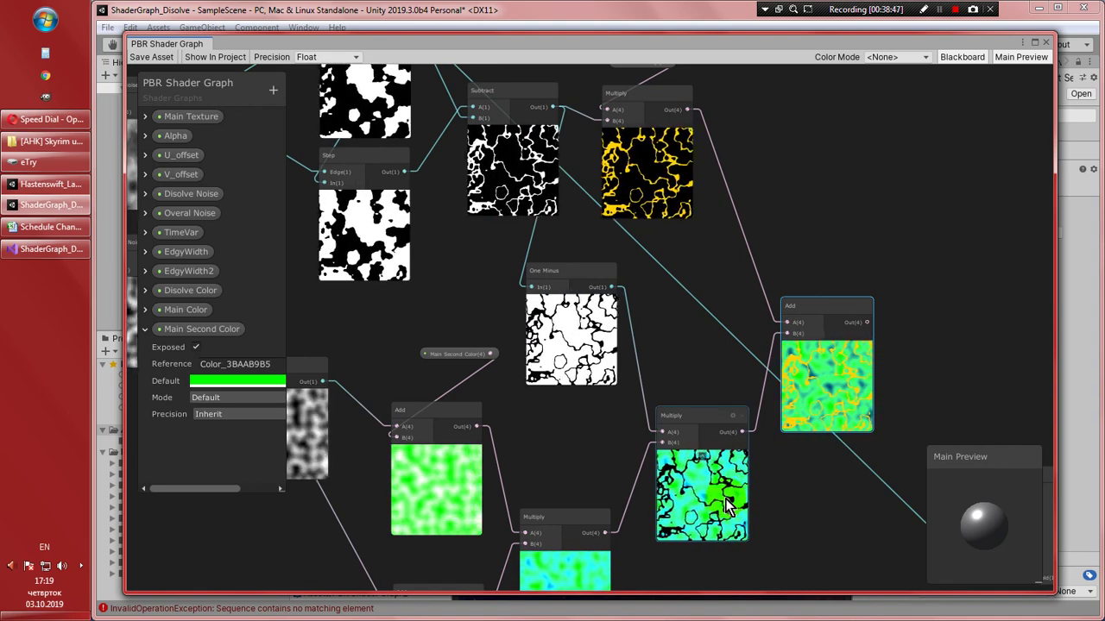
Change the default colour of the Main Second Color property to a pinkish red
middle_click_drag(725, 505, 726, 445)
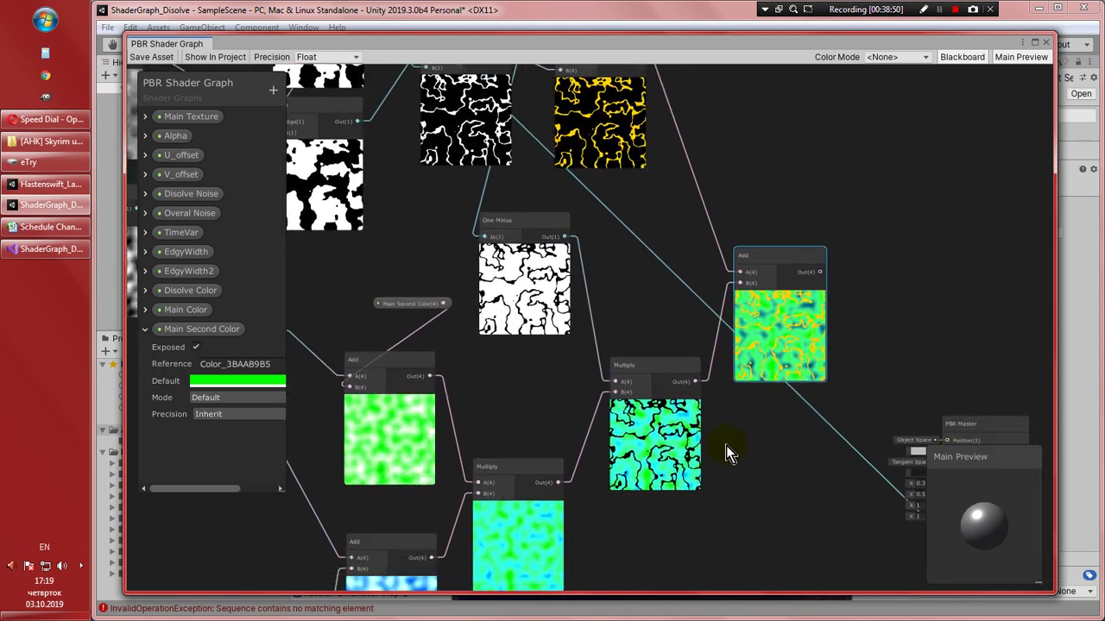
left_click(230, 382)
left_click(759, 280)
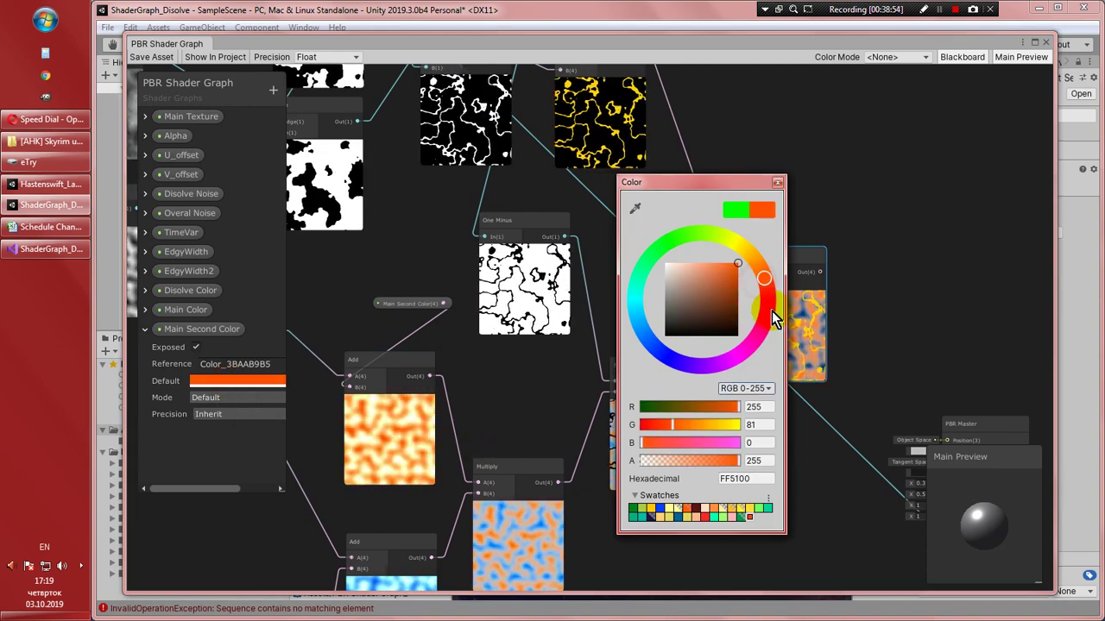
left_click(771, 311)
left_click(777, 183)
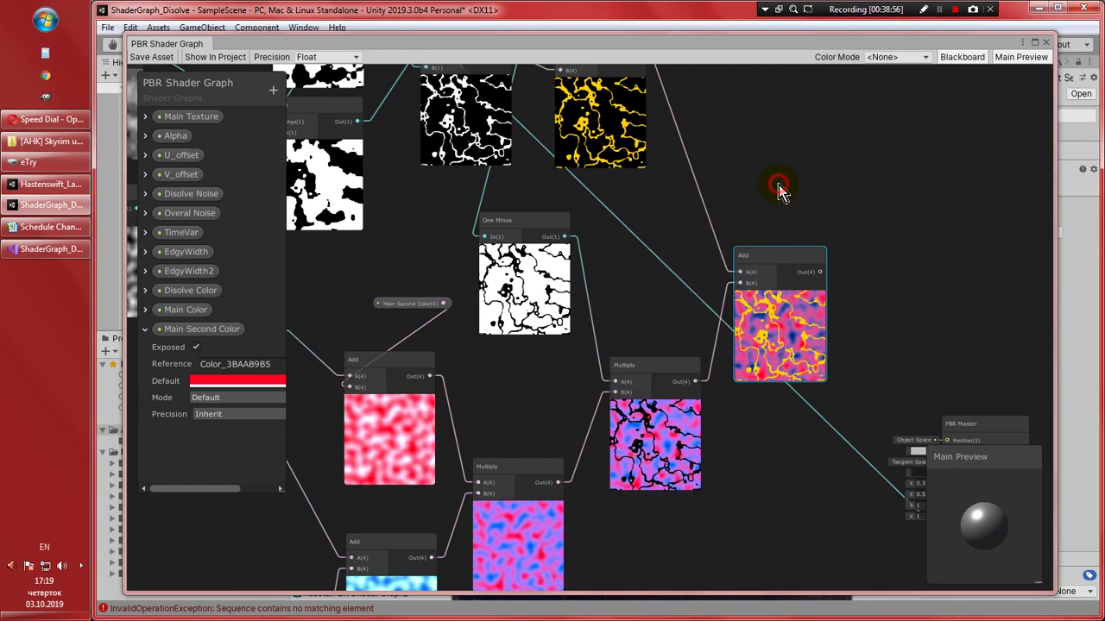
Connect the output of the final Add node, which combines edges and colours, to the Albedo input of PBR Master
middle_click_drag(528, 426, 510, 338)
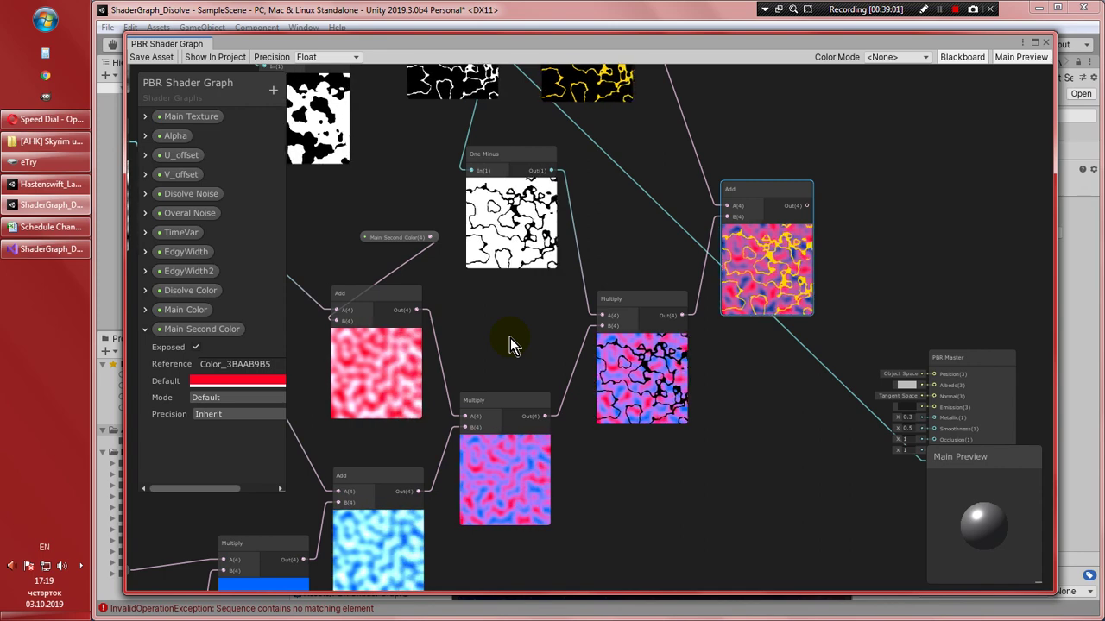
middle_click_drag(656, 256, 593, 265)
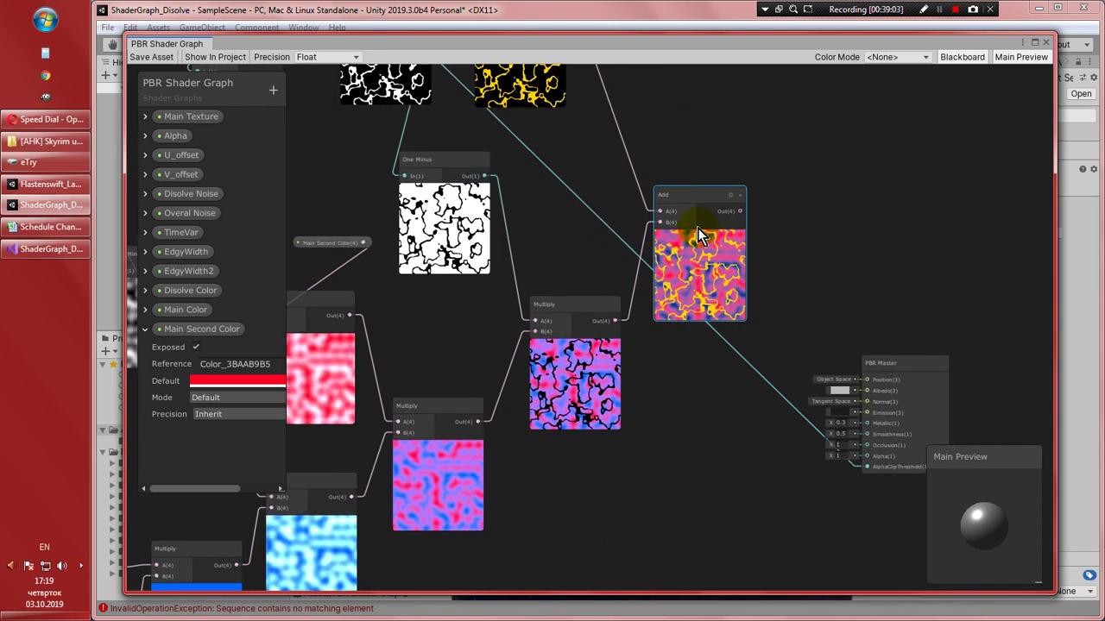
left_click(741, 212)
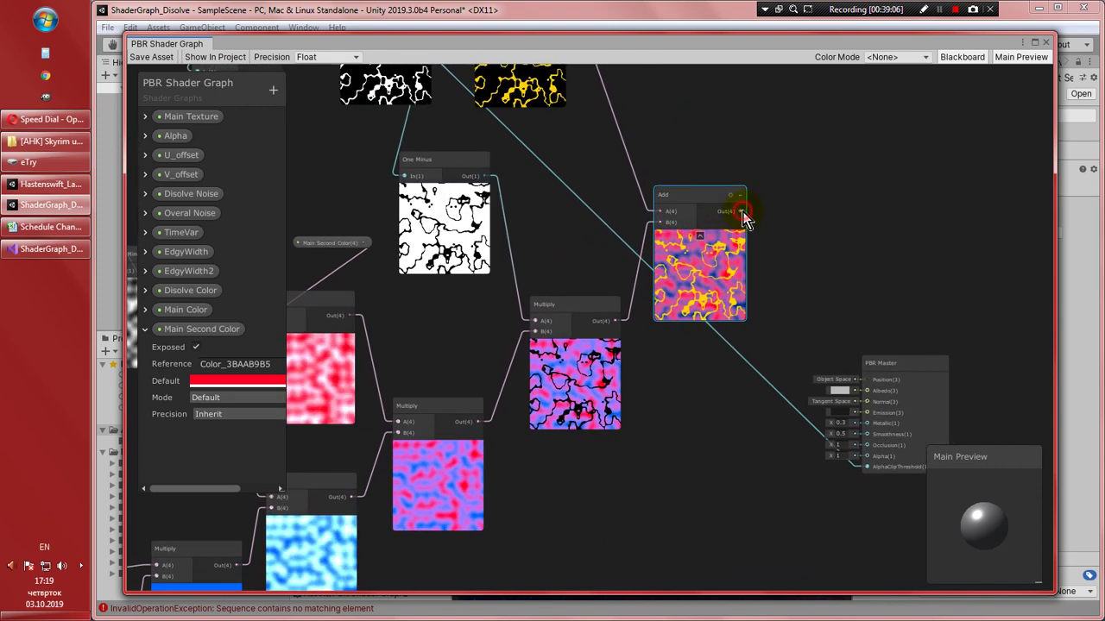
left_click_drag(742, 211, 867, 391)
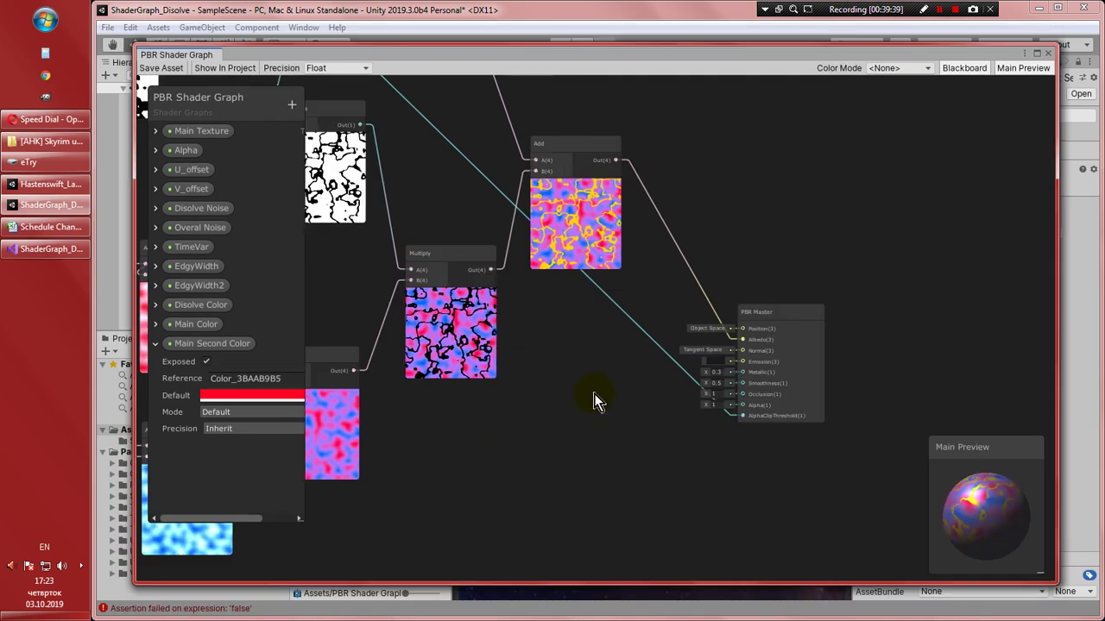
mouse_move(593, 393)
middle_mouse_down()
mouse_move(631, 414)
mouse_move(603, 405)
middle_mouse_up()
scroll(611, 405, "down", 1)
scroll(620, 406, "up", 2)
scroll(621, 407, "down", 1)
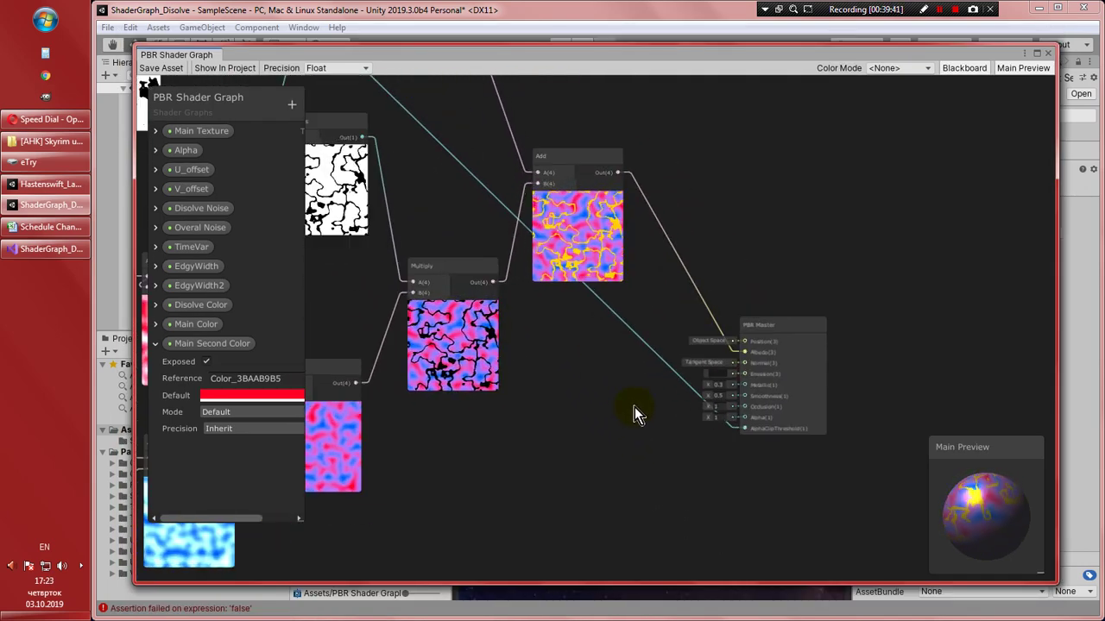
Add a Texture2D property named Normal Map with the reference _NormalMap and its mode set to Bump
left_click(156, 343)
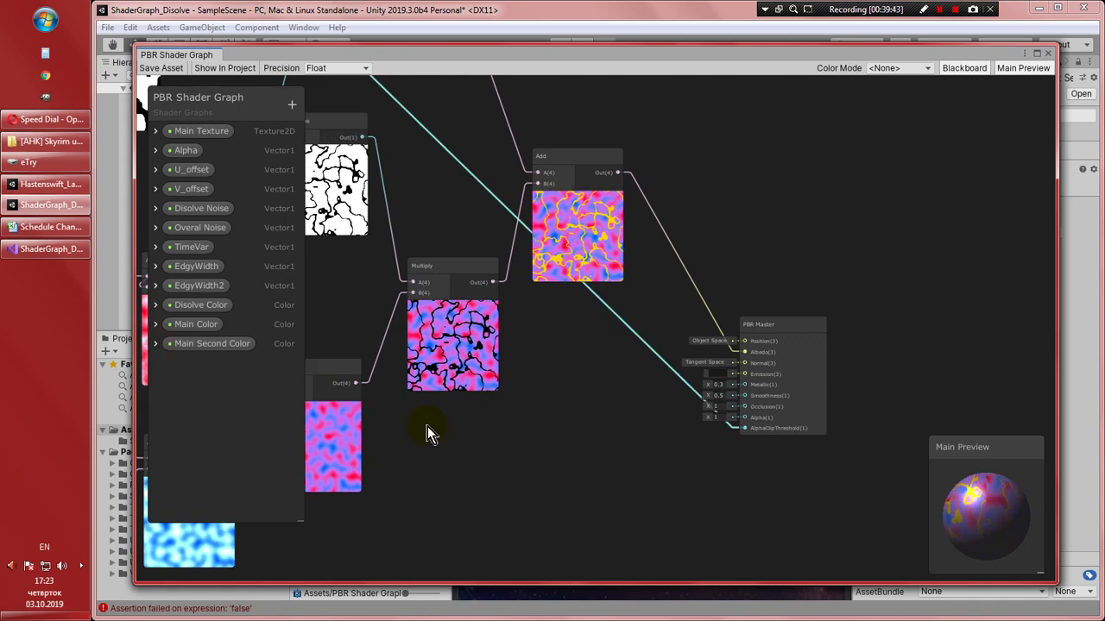
left_click(292, 105)
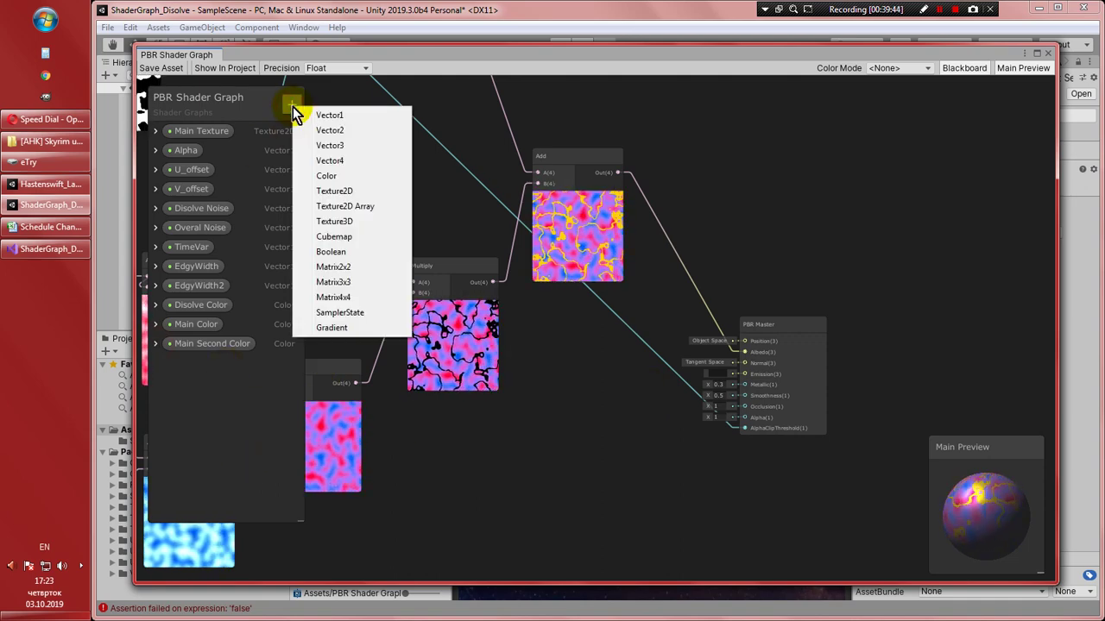
left_click(361, 193)
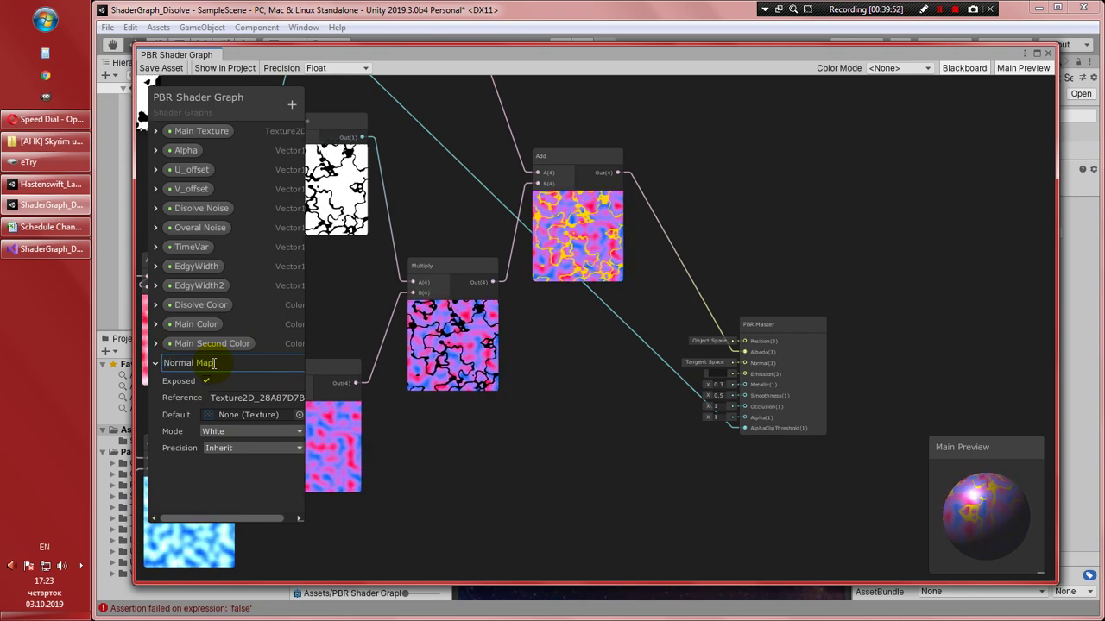
left_click(245, 398)
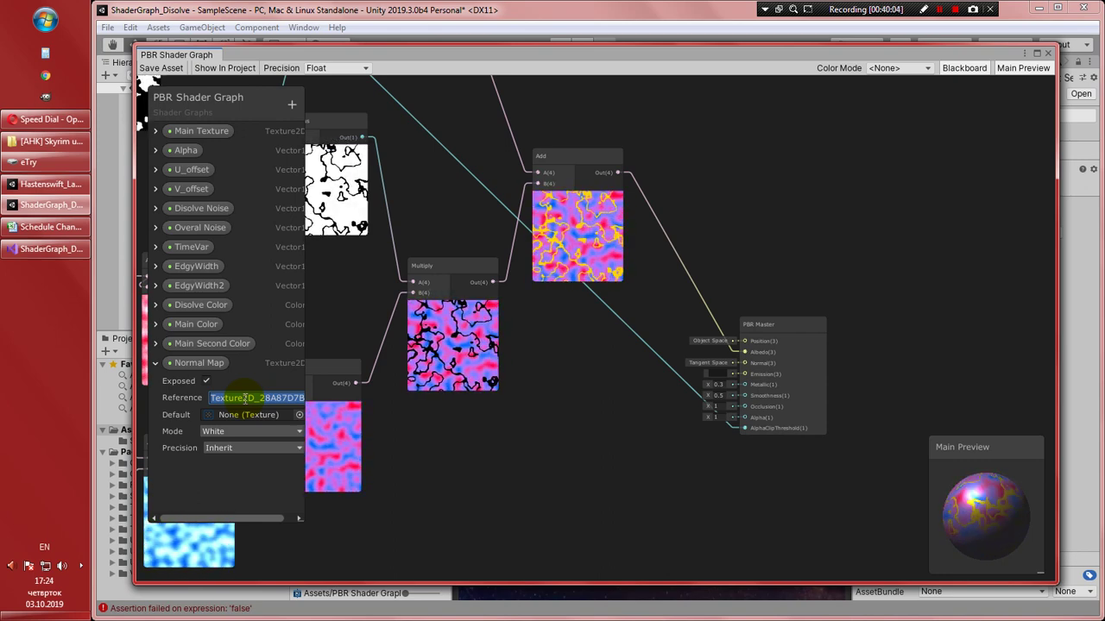
type("_Nor")
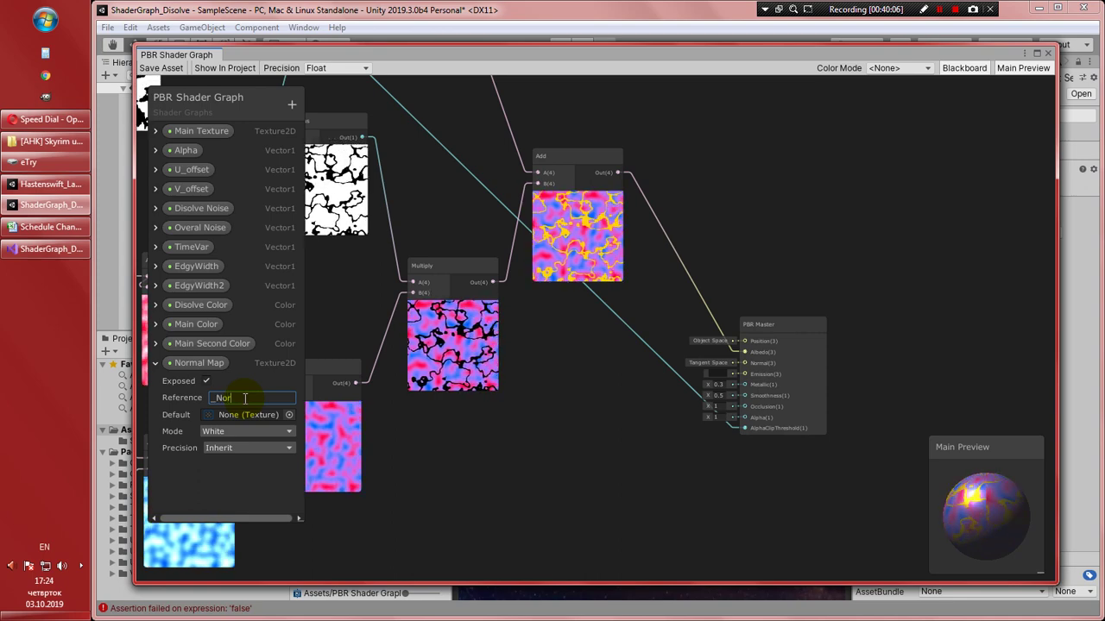
type("malMap")
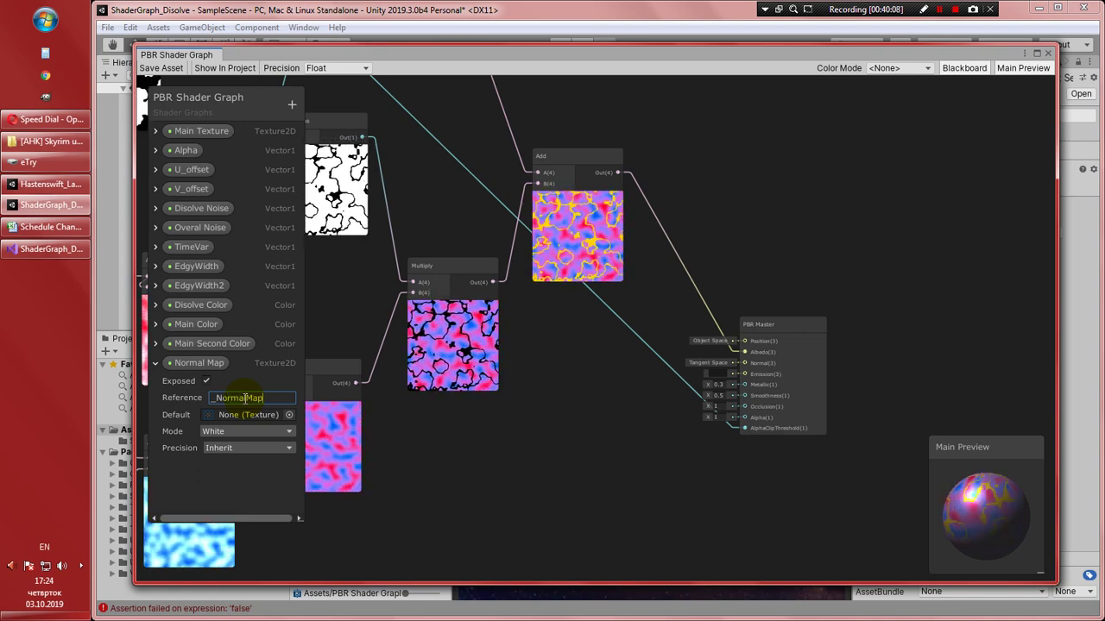
left_click(267, 432)
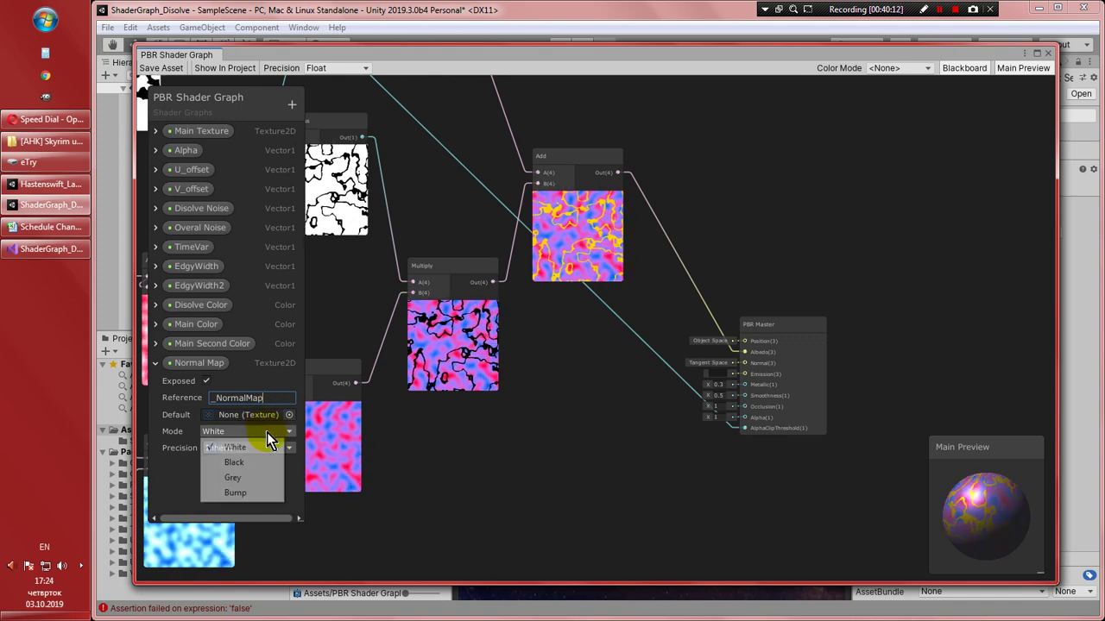
left_click(251, 497)
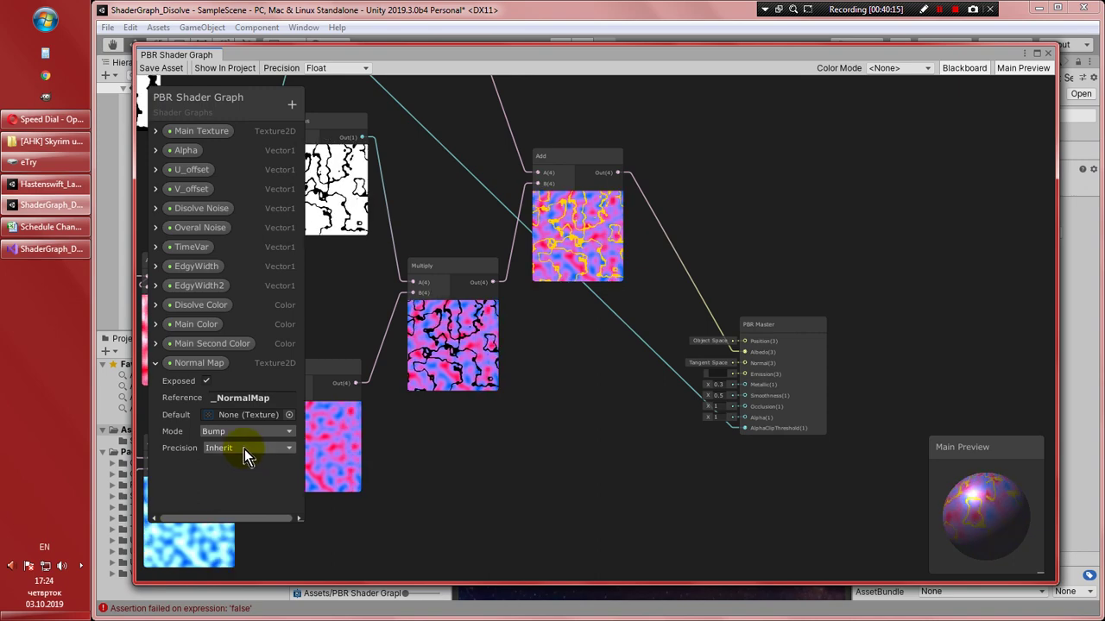
Place the Normal Map property in the empty area beyond PBR Master and create a Sample Texture 2D node near it
left_click_drag(194, 365, 927, 228)
middle_click_drag(843, 251, 650, 276)
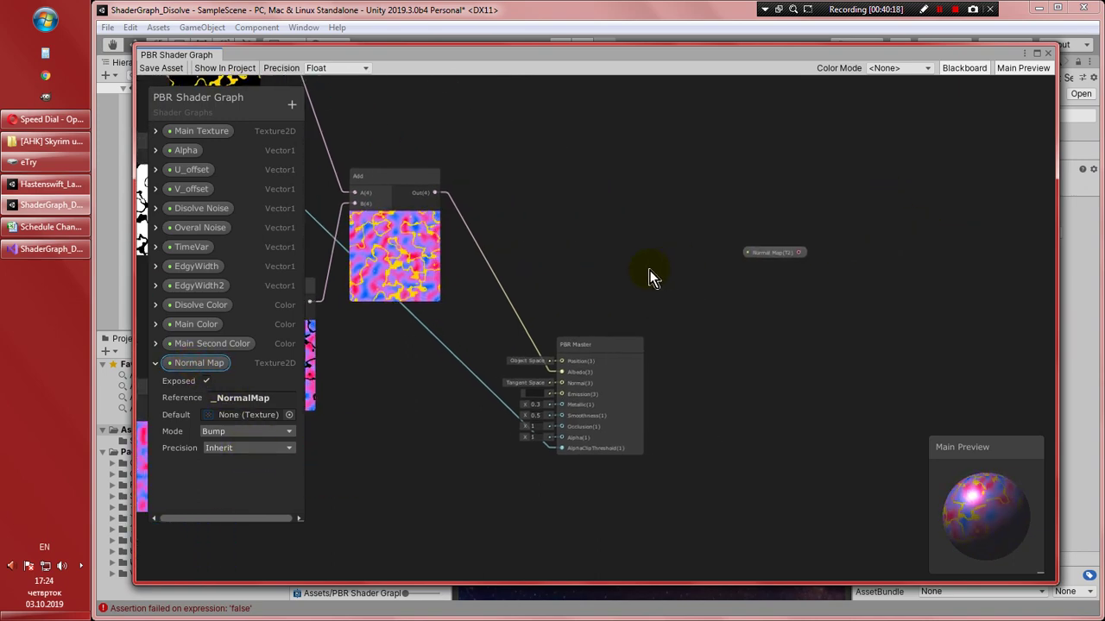
right_click(782, 291)
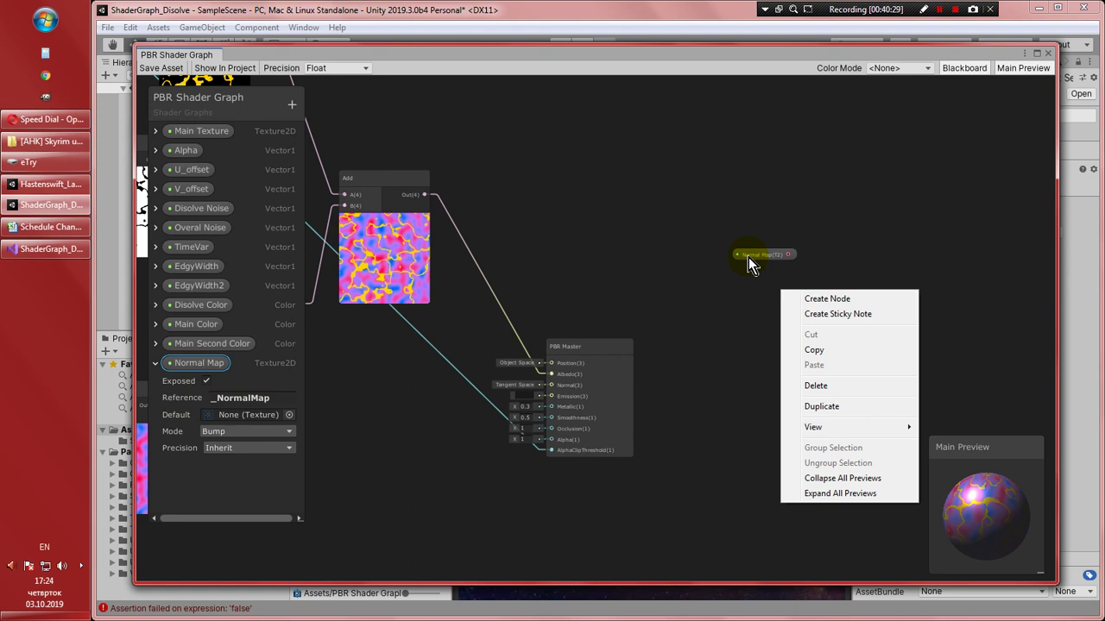
left_click(828, 300)
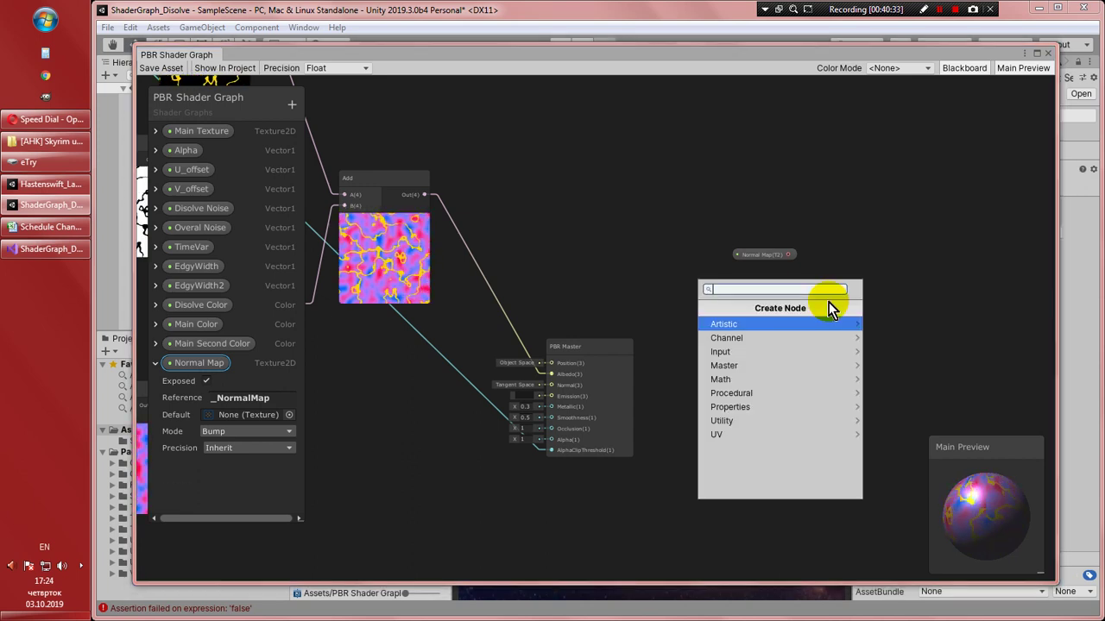
type("Sam")
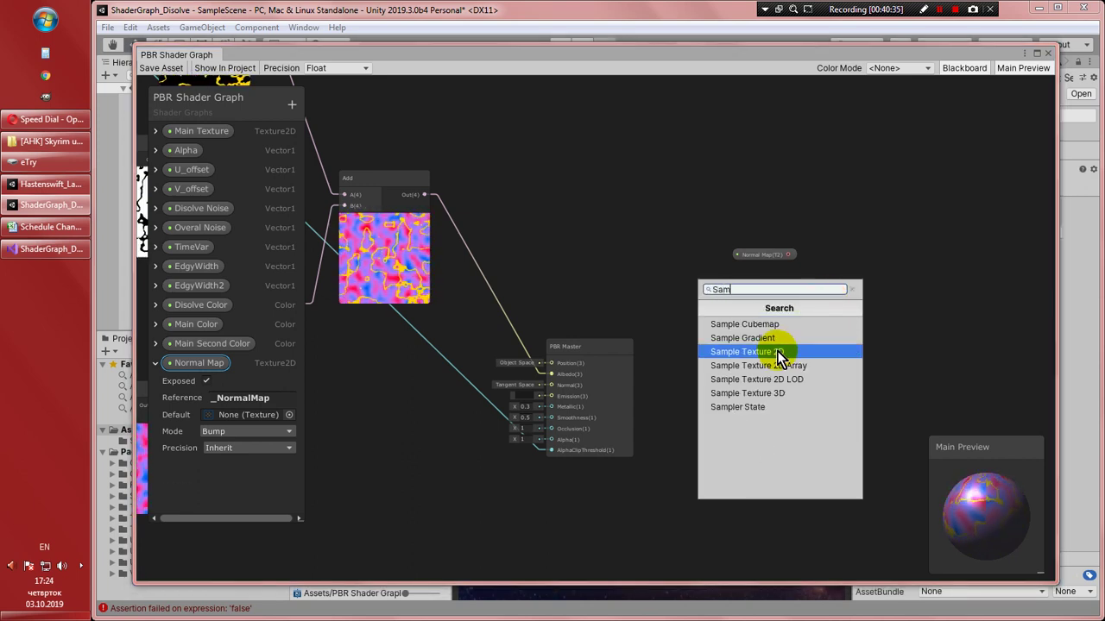
left_click(780, 352)
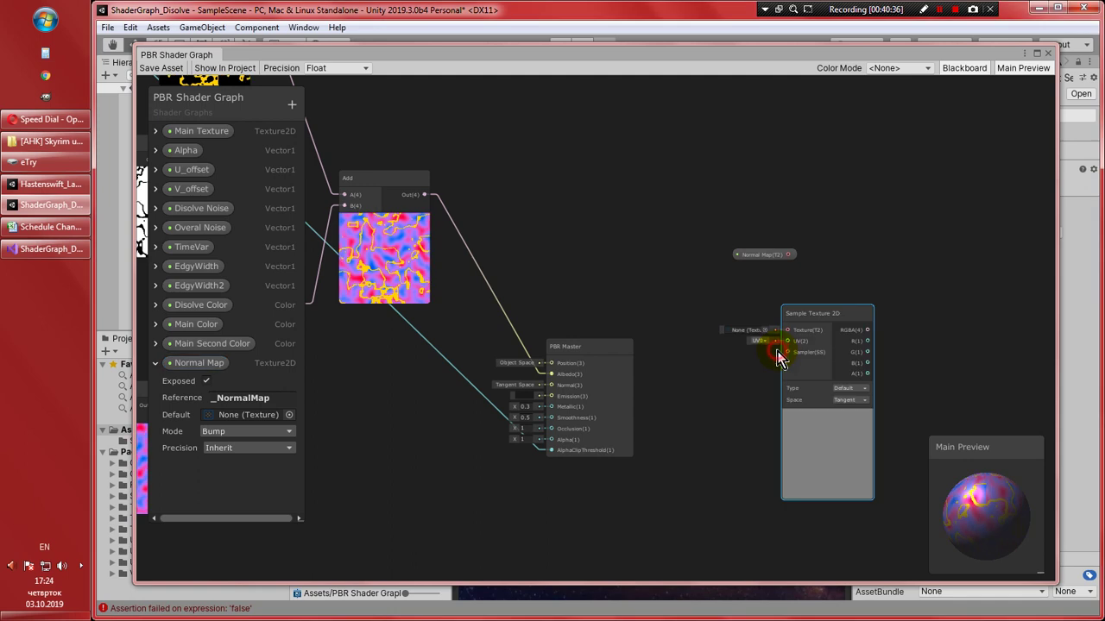
Set the new Sample Texture 2D node's type to Normal and connect the Normal Map property to its Texture input
left_click(854, 388)
left_click(867, 419)
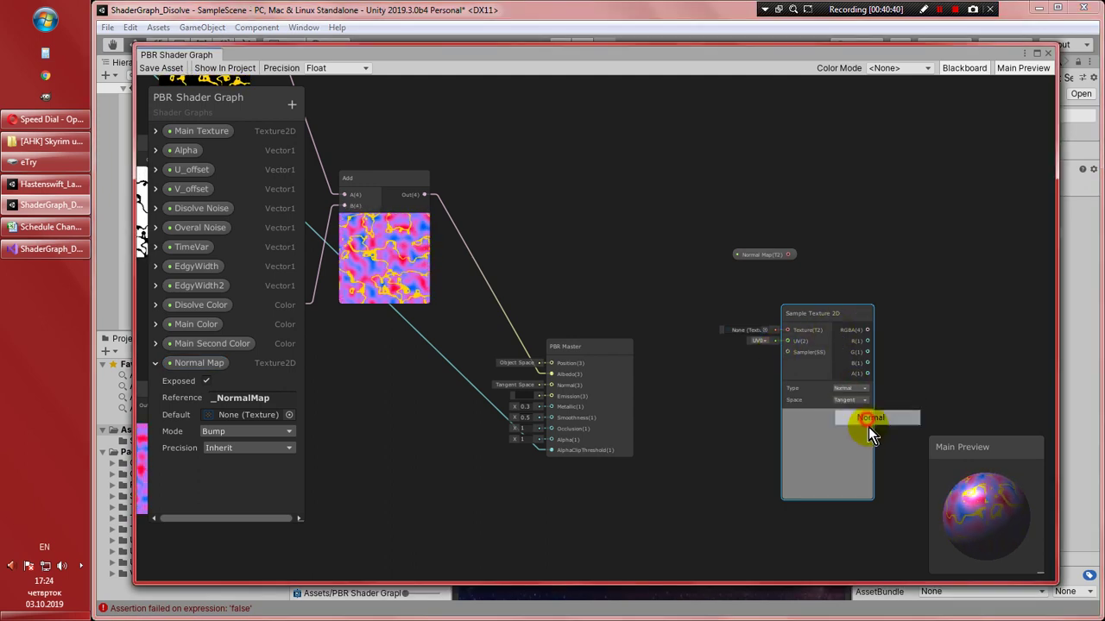
left_click_drag(818, 313, 865, 186)
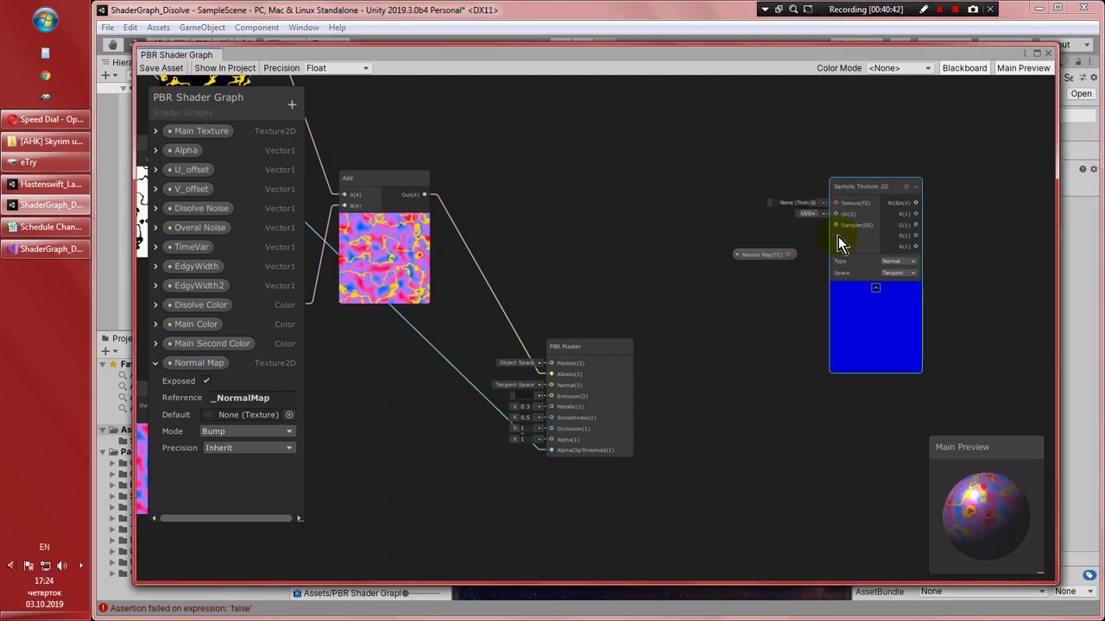
left_click_drag(776, 254, 835, 214)
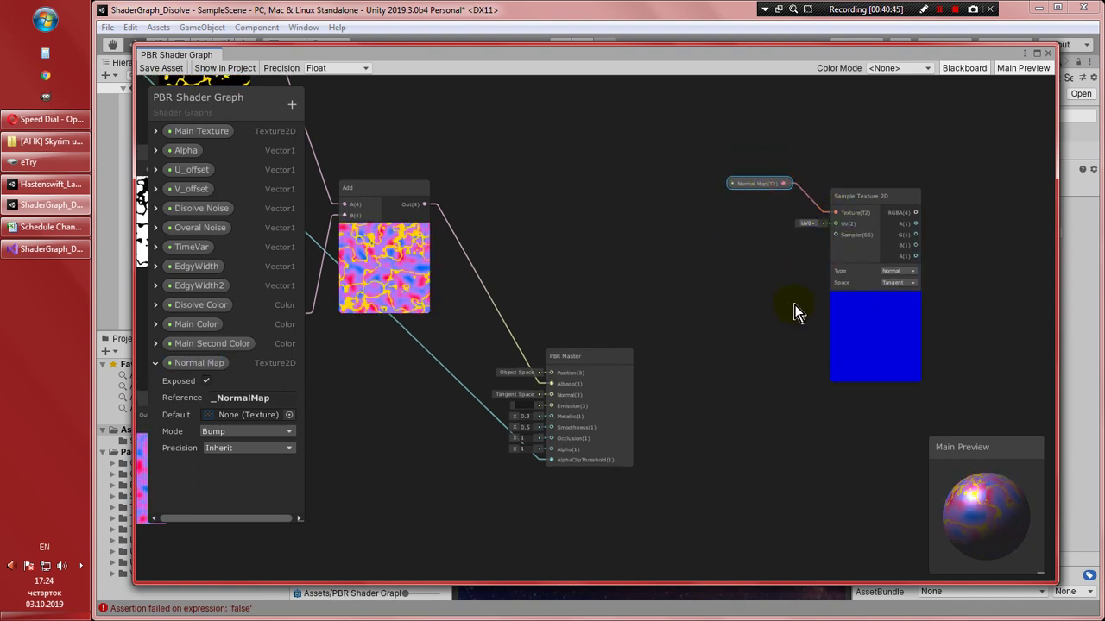
Add a Vector1 property named Normal Strength with a default value of 3
middle_click_drag(794, 305, 649, 322)
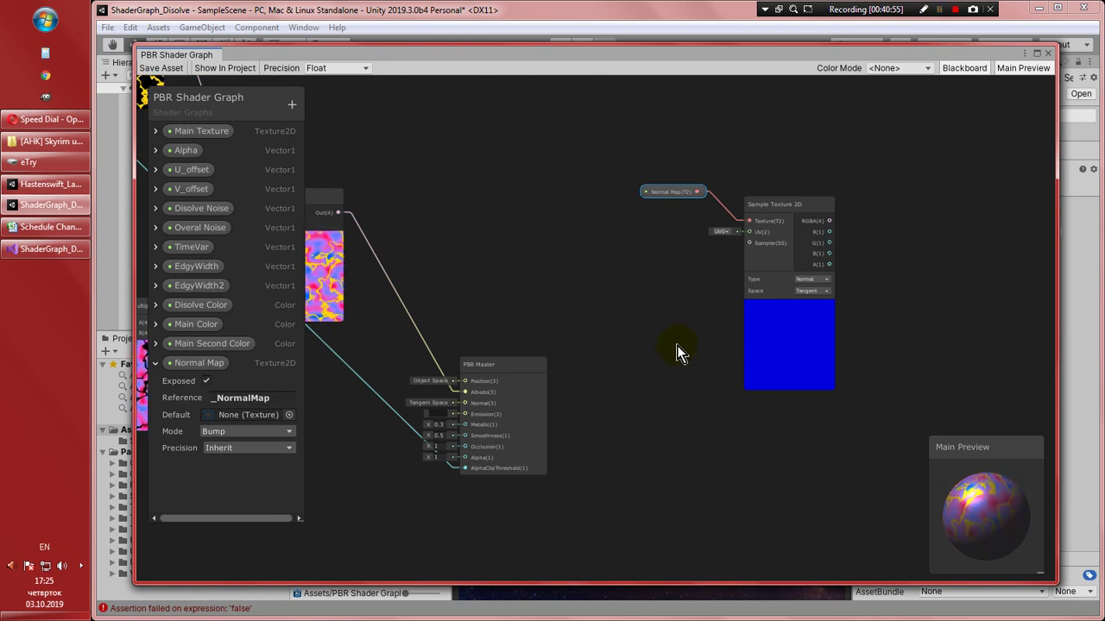
left_click(152, 364)
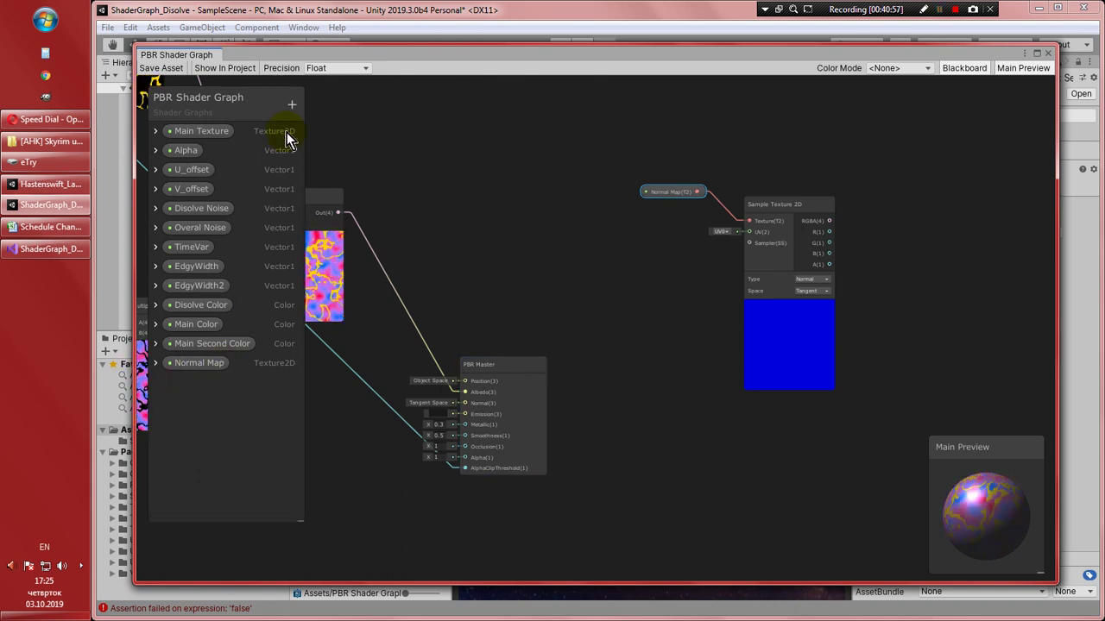
left_click(292, 105)
left_click(326, 113)
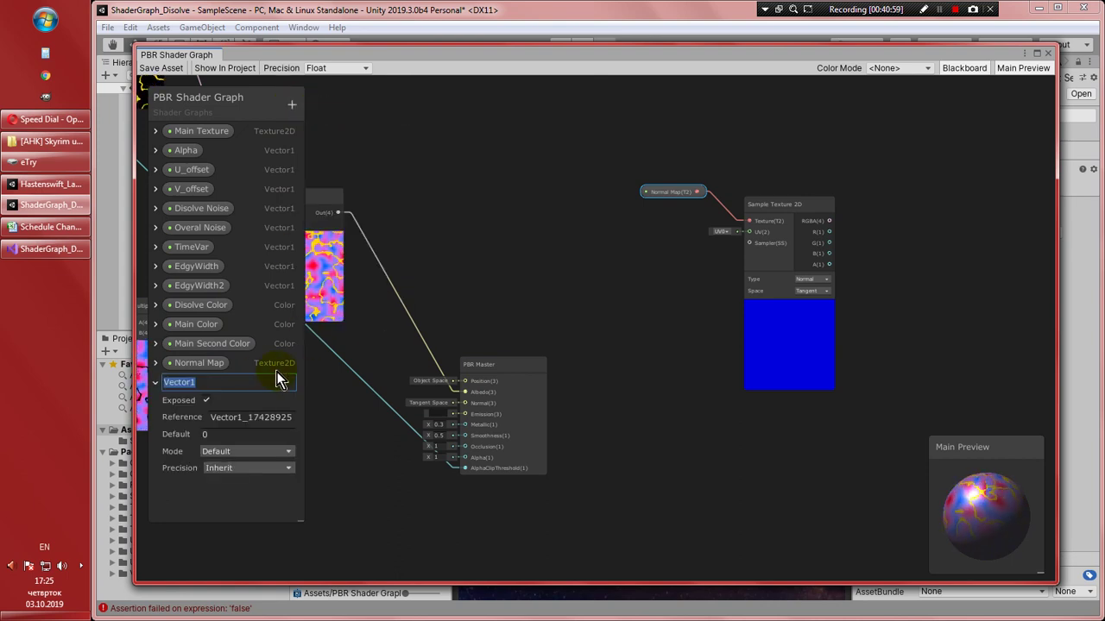
type("N")
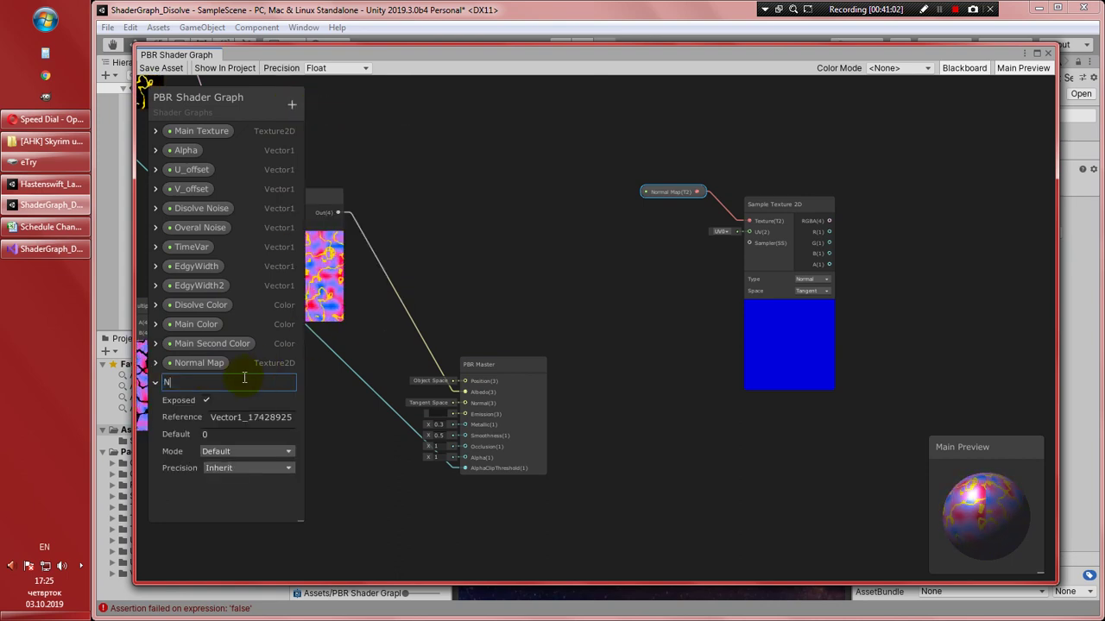
type("ormal Strength")
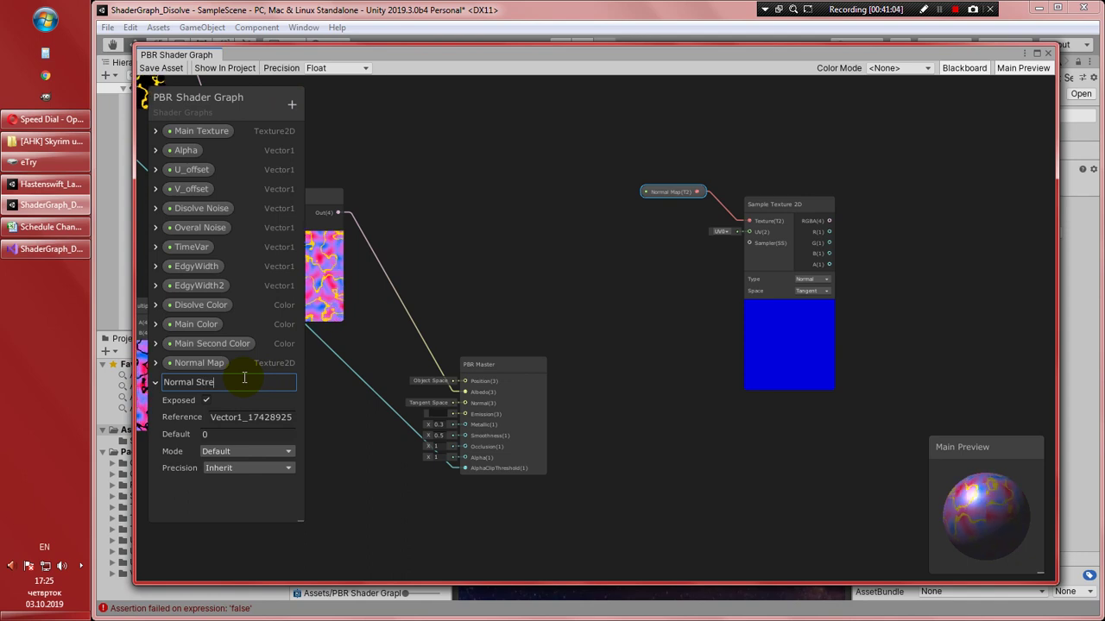
left_click(218, 434)
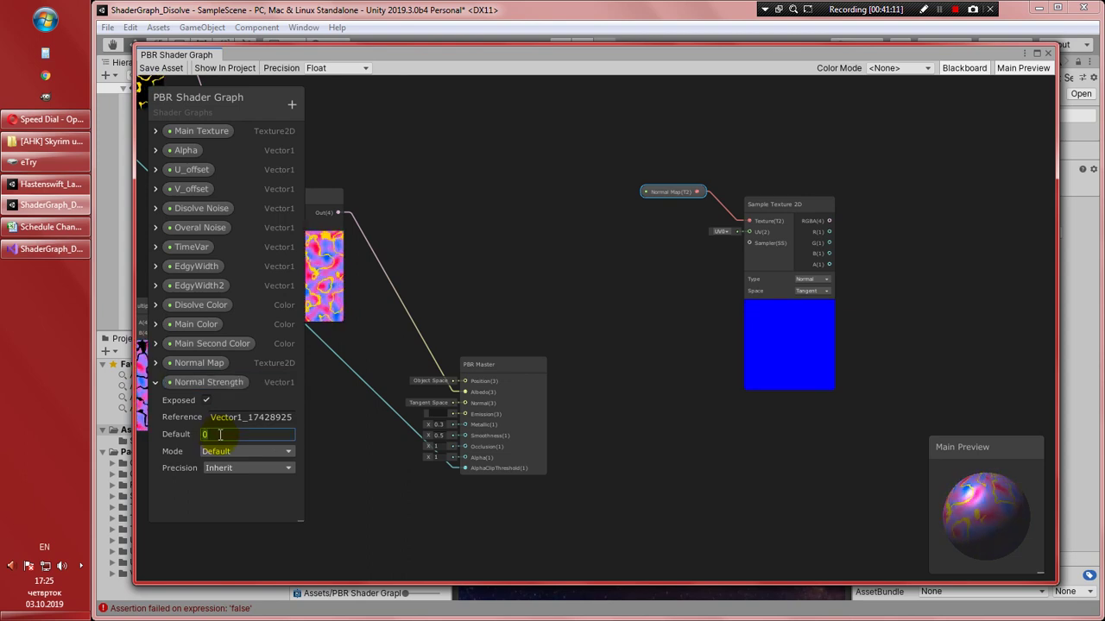
type("3")
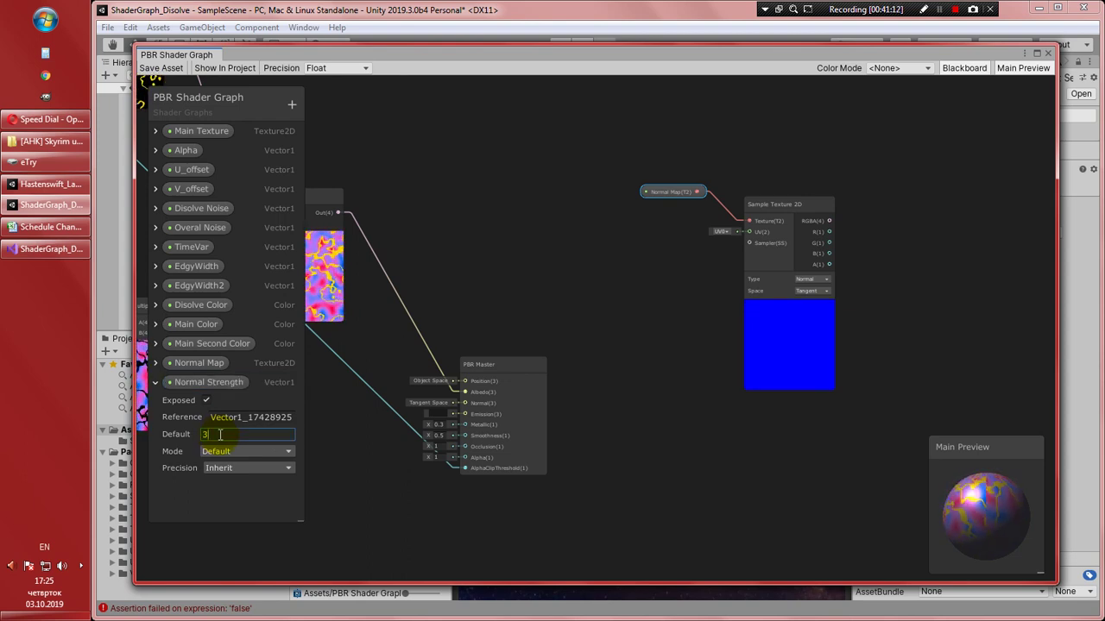
Place the Normal Strength property in the graph beside the blue Sample Texture 2D node
left_click(205, 383)
left_click_drag(830, 375, 913, 344)
middle_click_drag(913, 344, 822, 369)
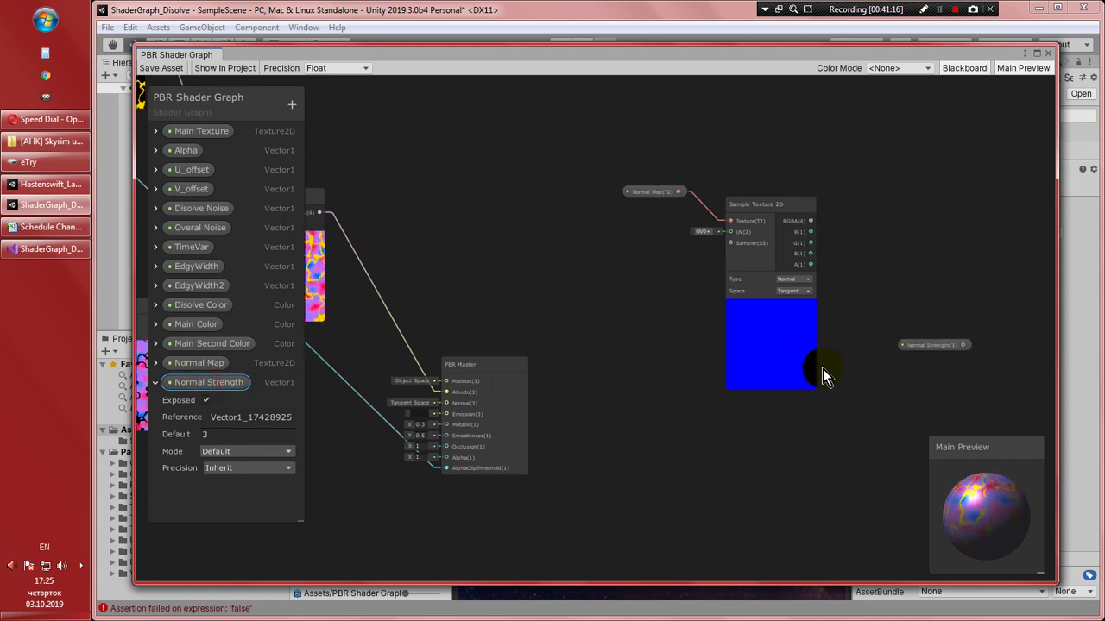
left_click_drag(839, 354, 818, 317)
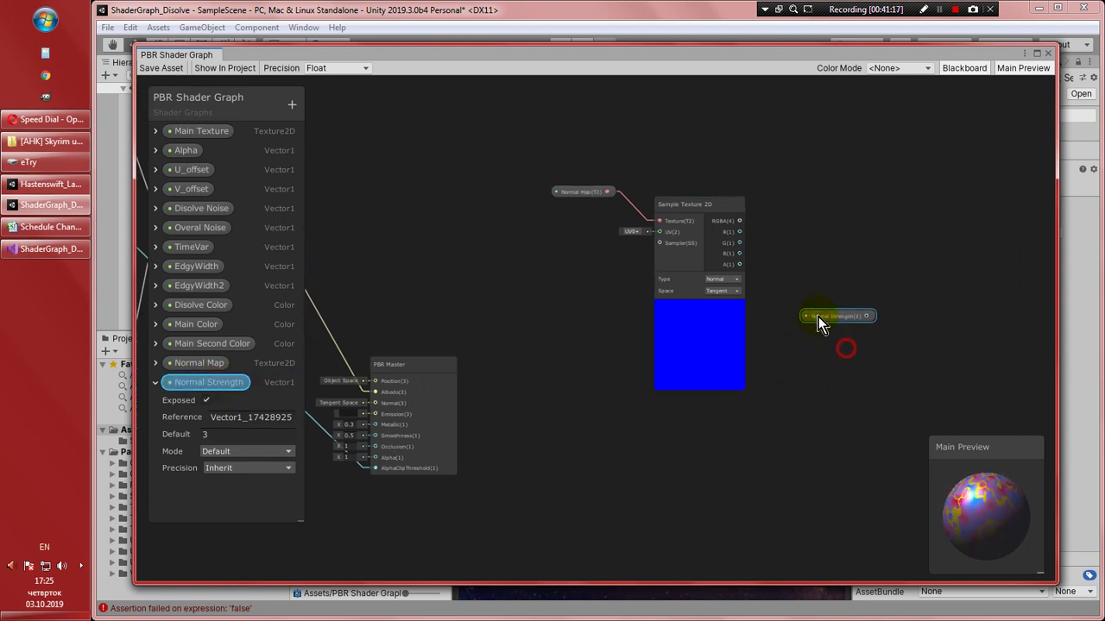
Create a Normal Strength node, connect the Normal Strength property to its Strength input, and place the property below and beside it
right_click(781, 344)
left_click(822, 72)
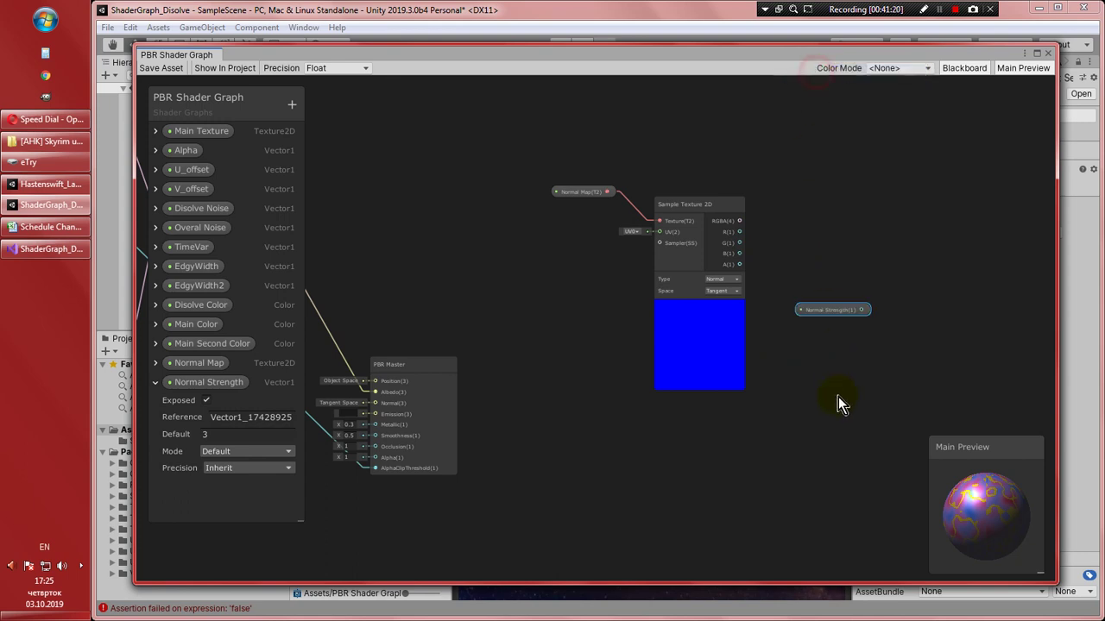
type("Norm")
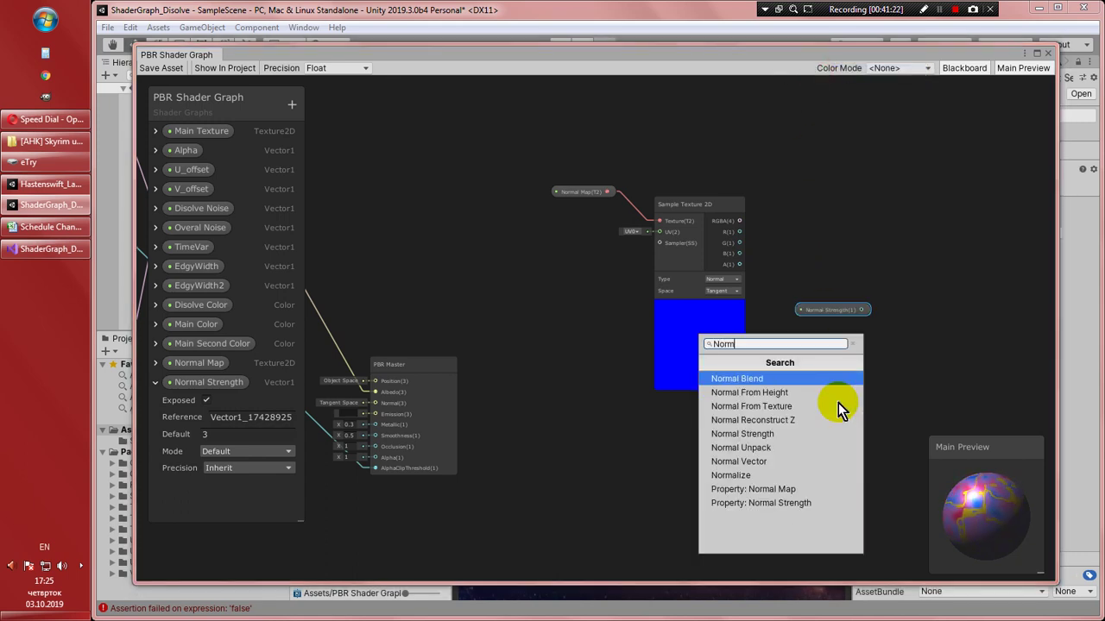
left_click(760, 433)
mouse_move(842, 368)
left_mouse_down()
mouse_move(895, 357)
mouse_move(876, 341)
mouse_move(846, 377)
left_mouse_up()
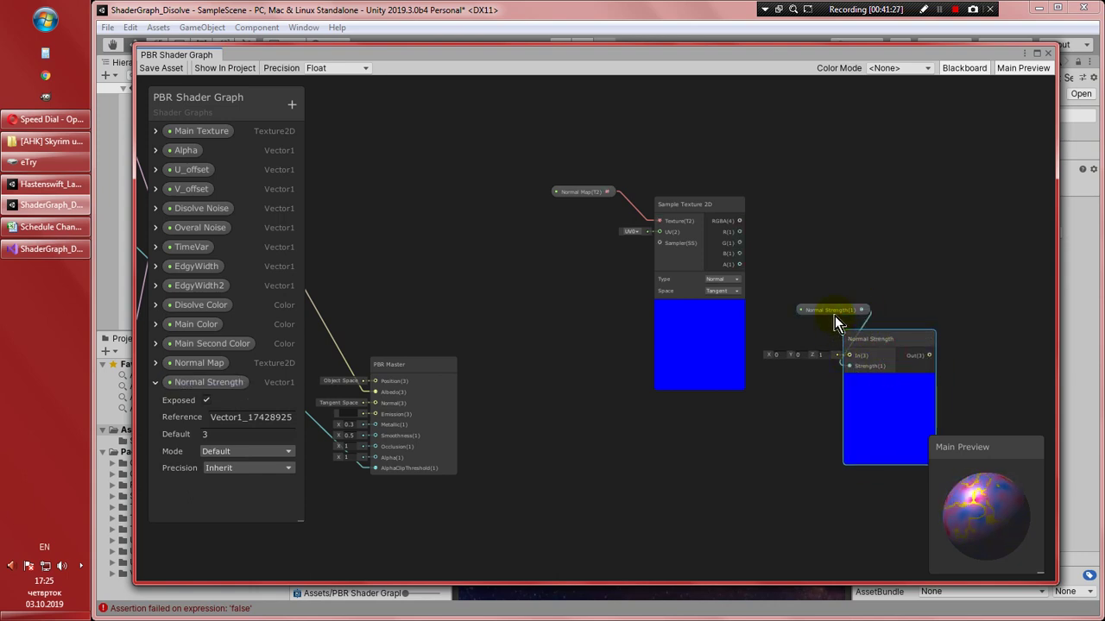
left_click_drag(835, 315, 789, 416)
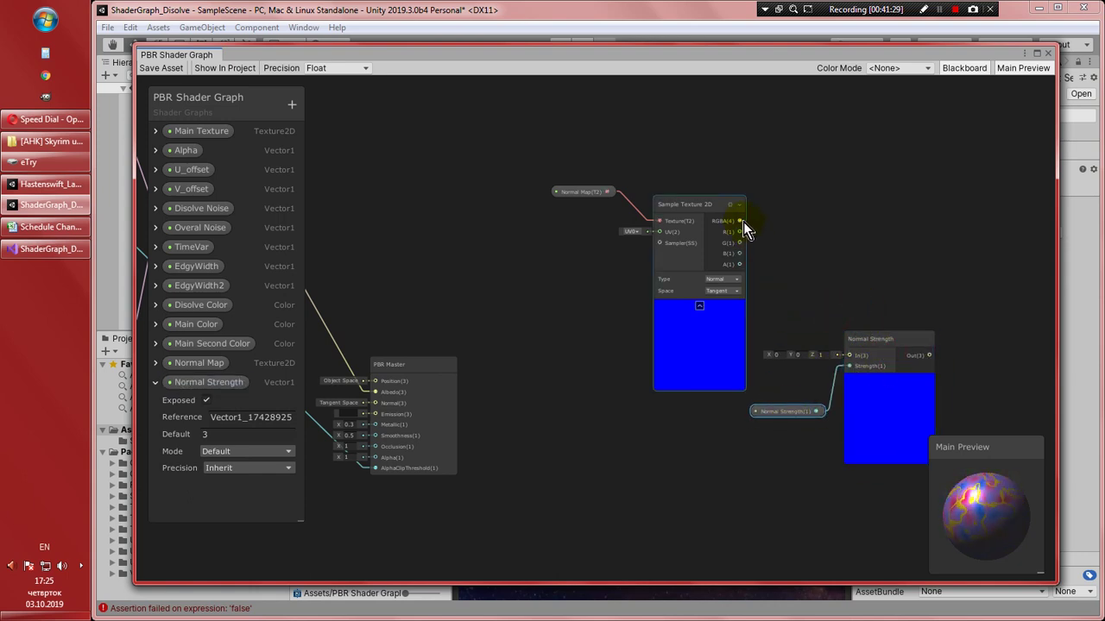
Connect the normal texture's RGBA through the Normal Strength node to PBR Master's Normal input and save the shader asset
left_click_drag(742, 222, 849, 356)
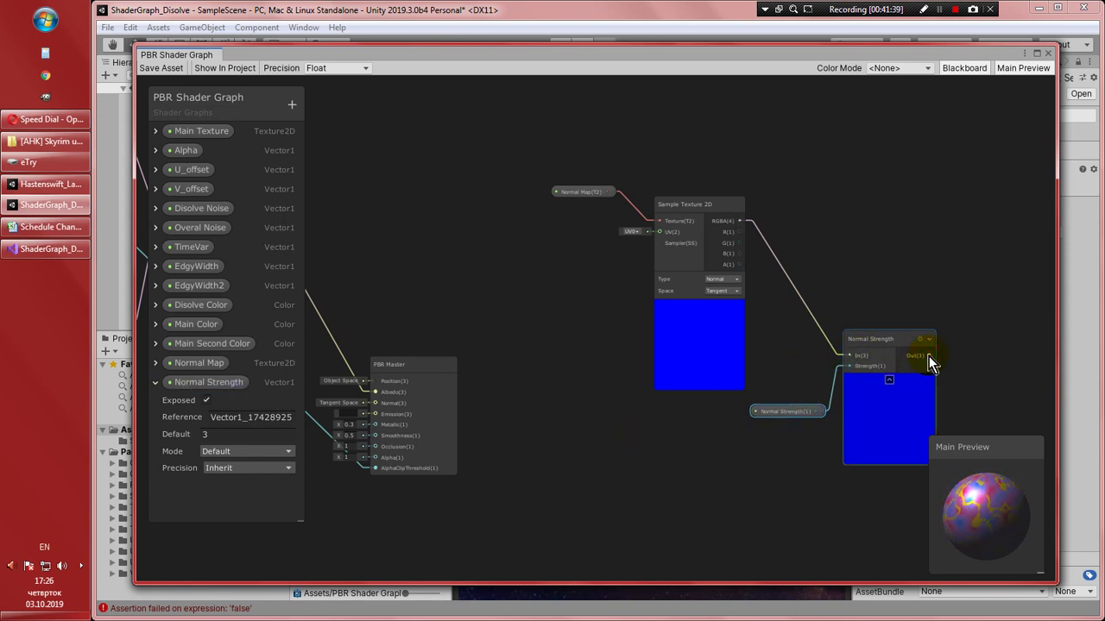
left_click_drag(929, 356, 376, 410)
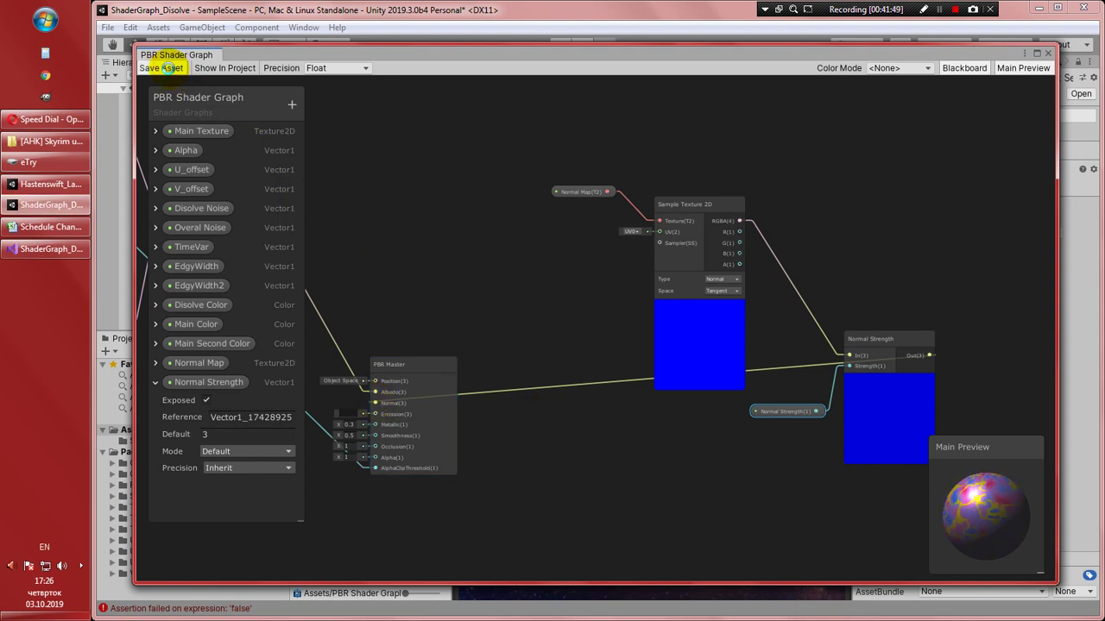
left_click(169, 69)
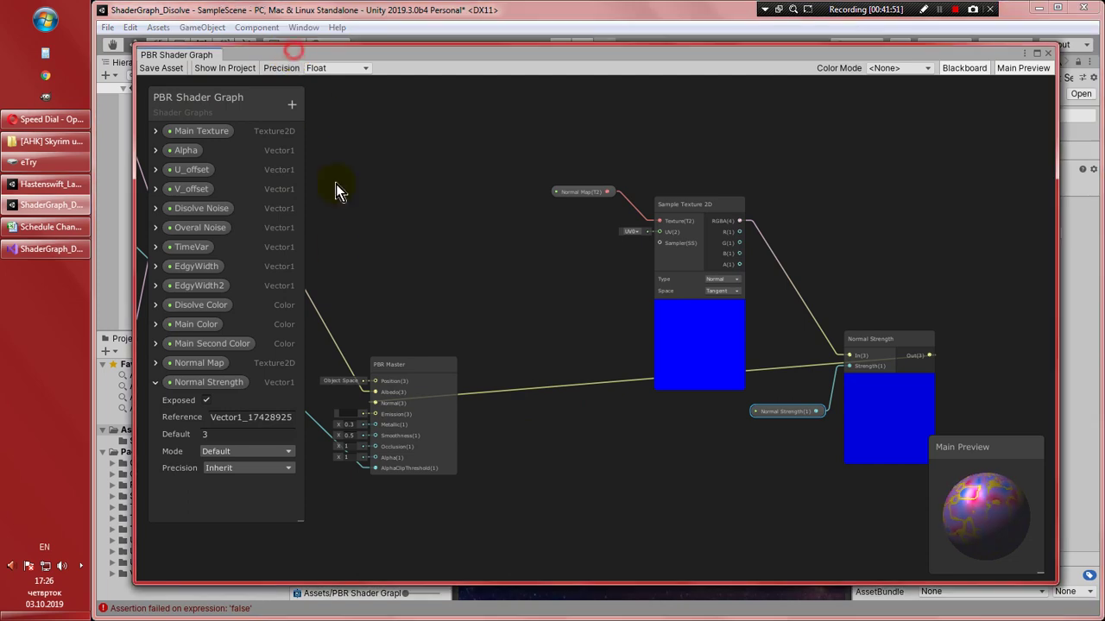
Move the shader graph window off the scene and show the PBR_Dismat material properties of LDship2
left_click_drag(420, 53, 431, 530)
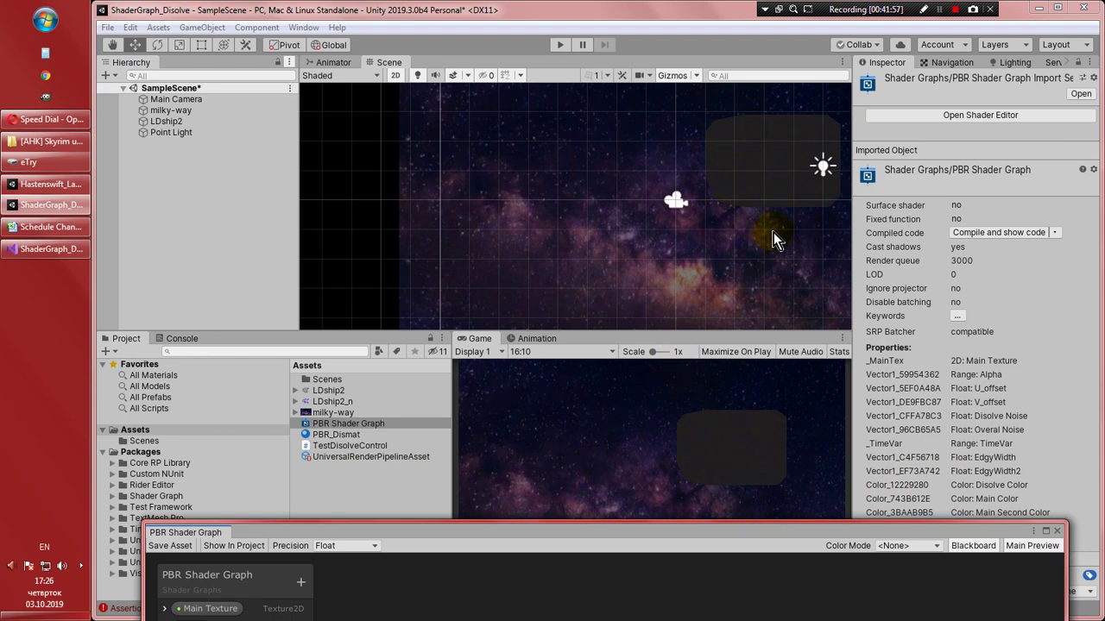
middle_click_drag(724, 227, 649, 227)
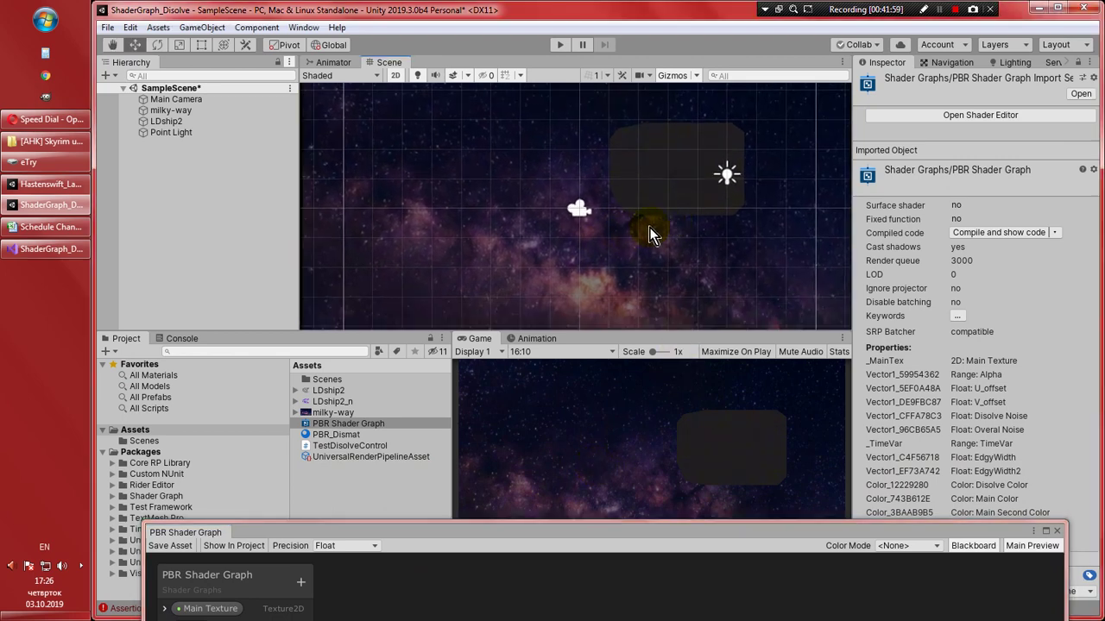
left_click(185, 121)
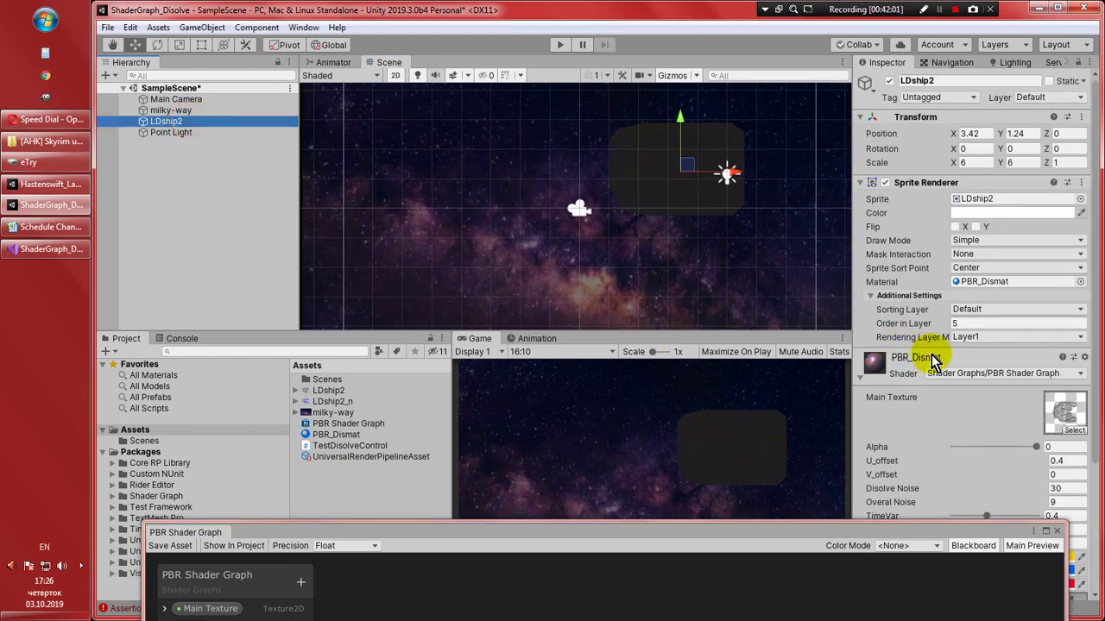
scroll(973, 370, "down", 5)
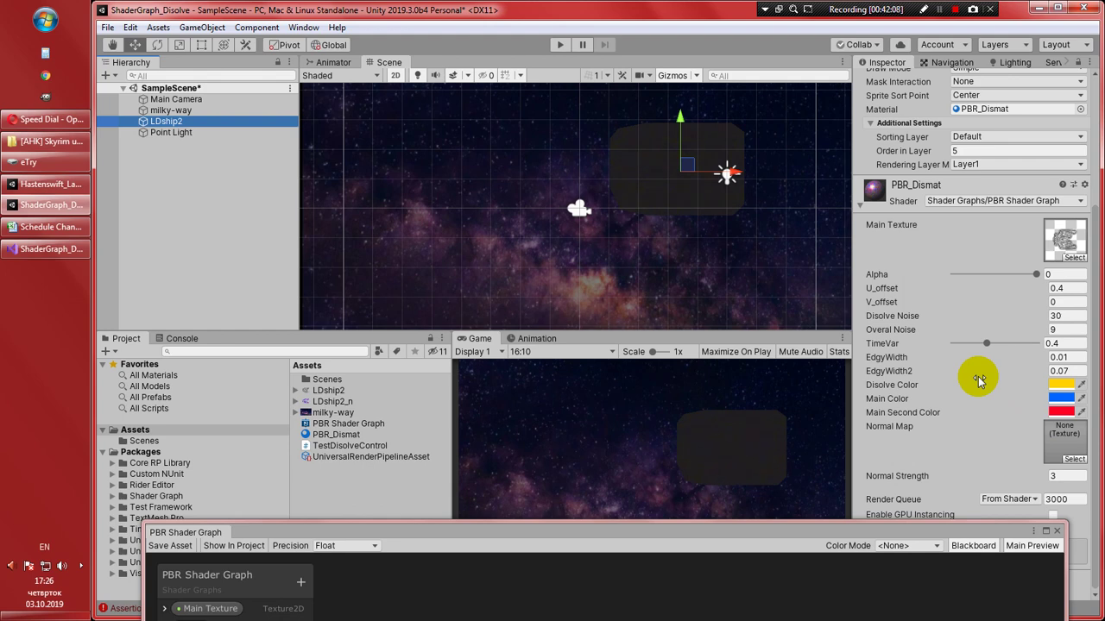
scroll(977, 376, "up", 2)
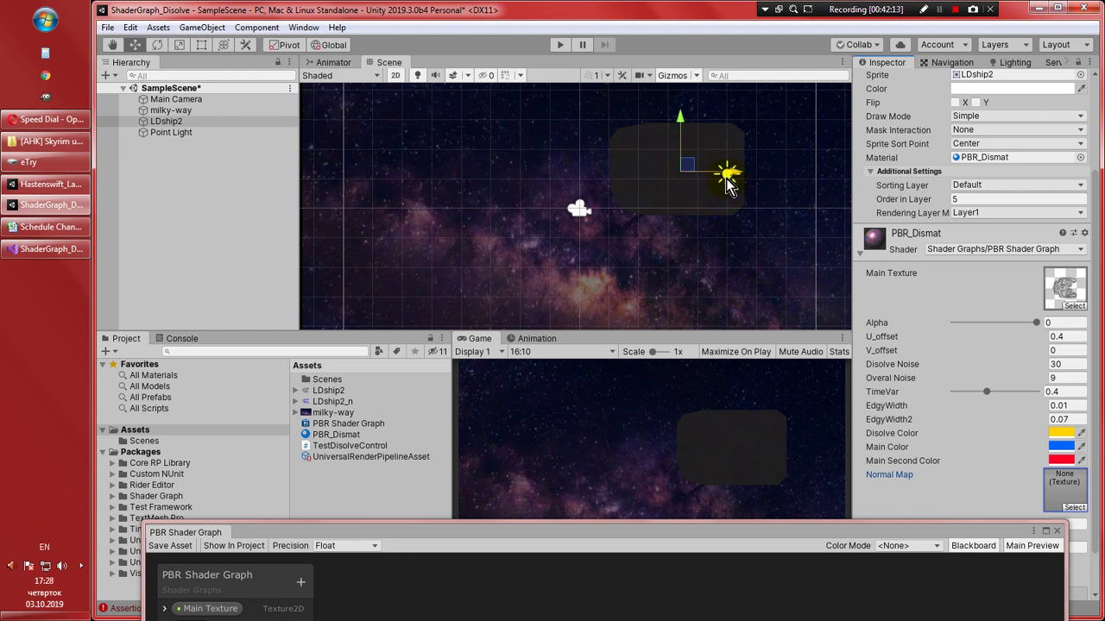
Move the Point Light along Z to about -1.26 in a 3D scene view, and return to the 2D view
left_click_drag(643, 187, 638, 210)
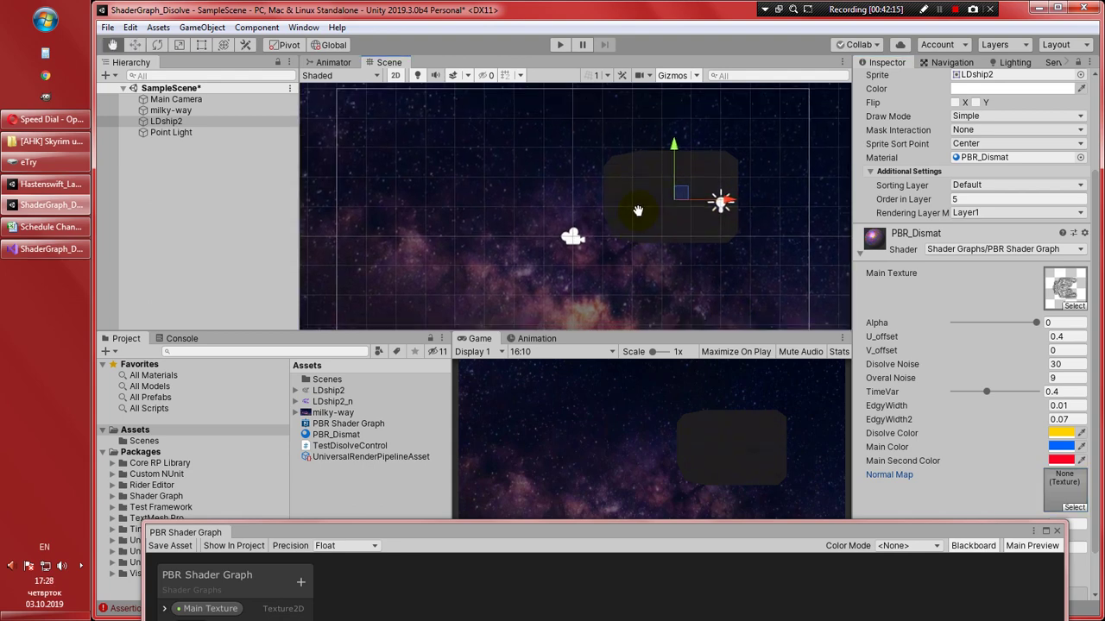
left_click(396, 76)
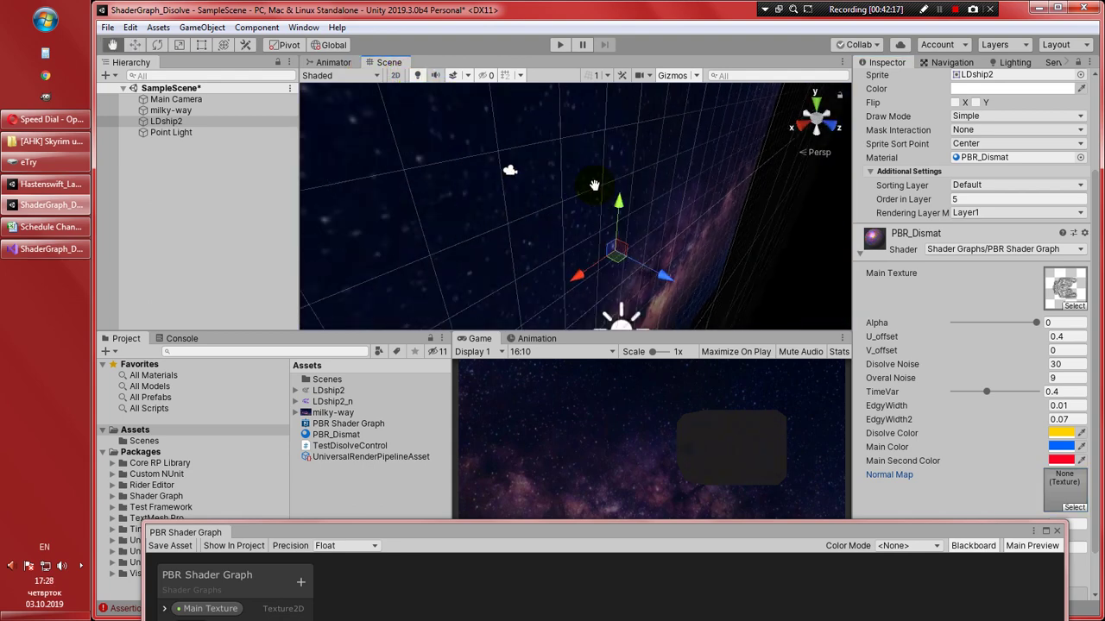
left_click(183, 133)
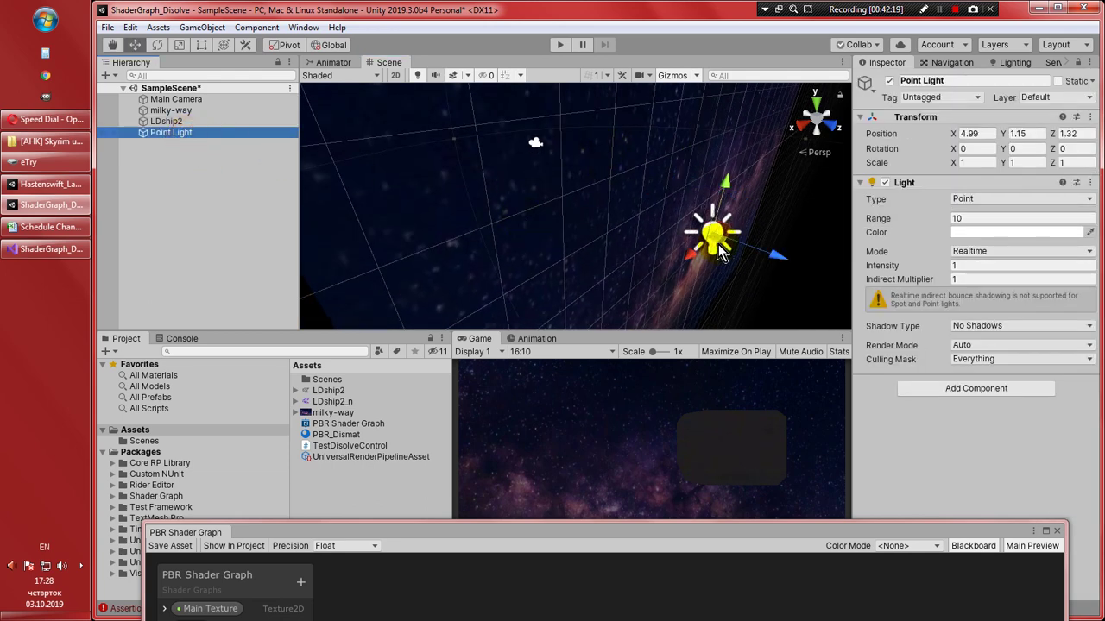
middle_click_drag(772, 261, 831, 283)
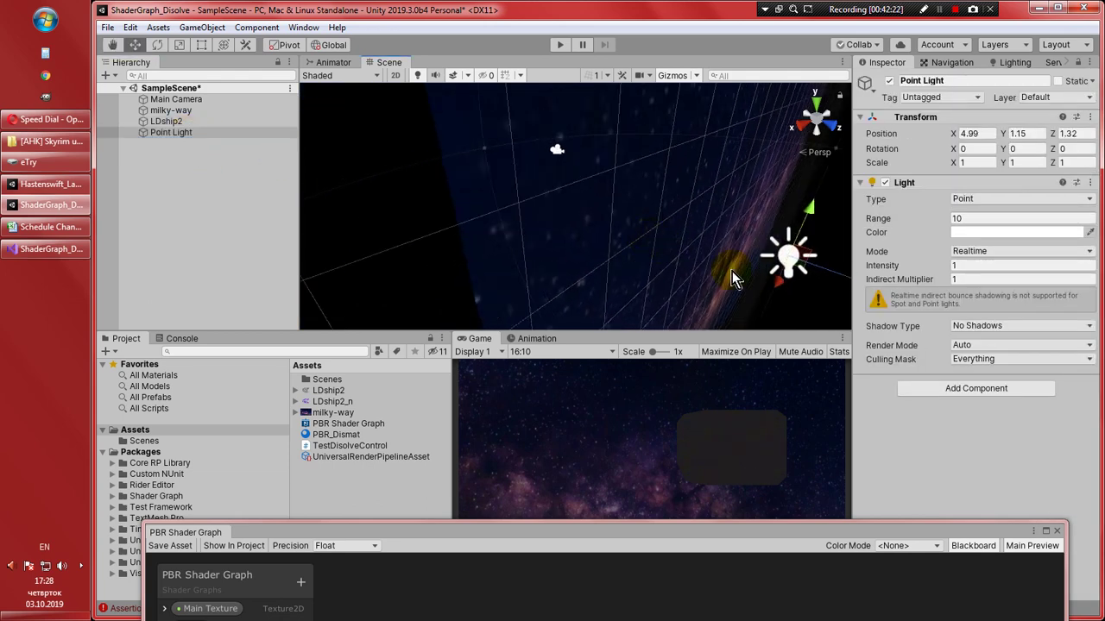
left_click_drag(831, 283, 657, 229)
left_click(394, 75)
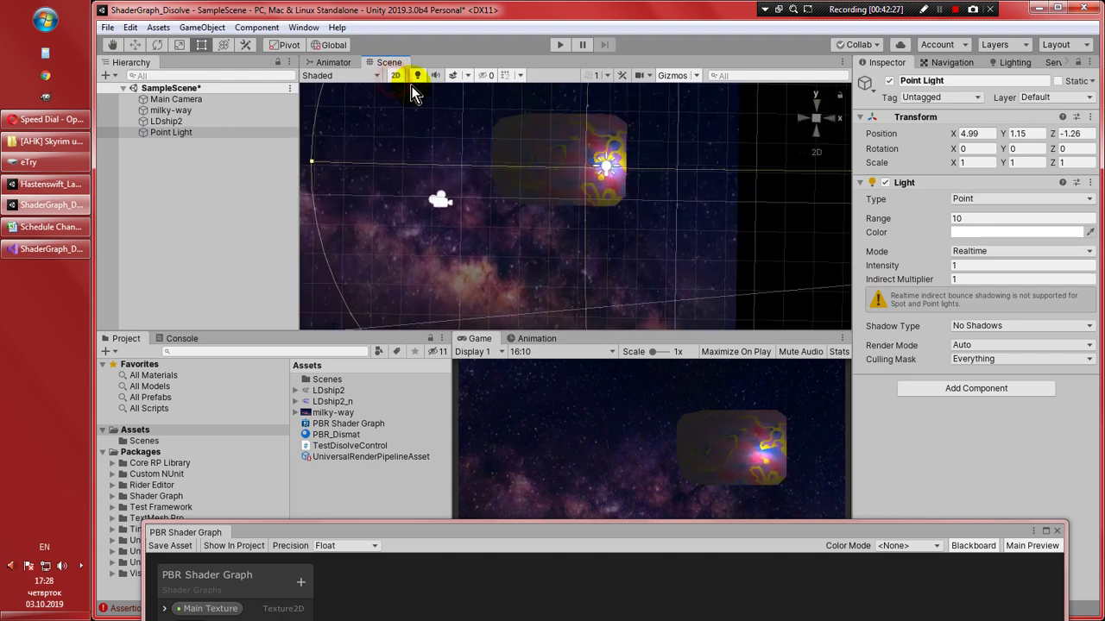
Move the Point Light along X to about 5.55, near the edge of the ship
middle_click_drag(616, 207, 646, 233)
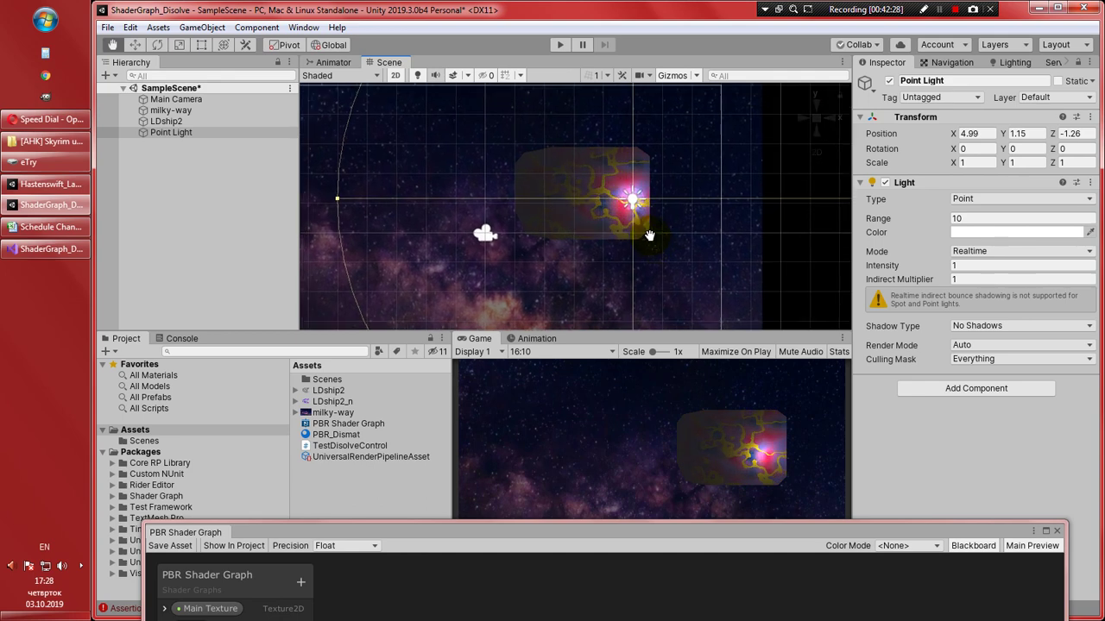
left_click(135, 44)
mouse_move(643, 196)
left_mouse_down()
mouse_move(648, 185)
mouse_move(621, 188)
mouse_move(631, 201)
mouse_move(600, 186)
mouse_move(554, 192)
mouse_move(628, 192)
mouse_move(660, 205)
mouse_move(659, 196)
left_mouse_up()
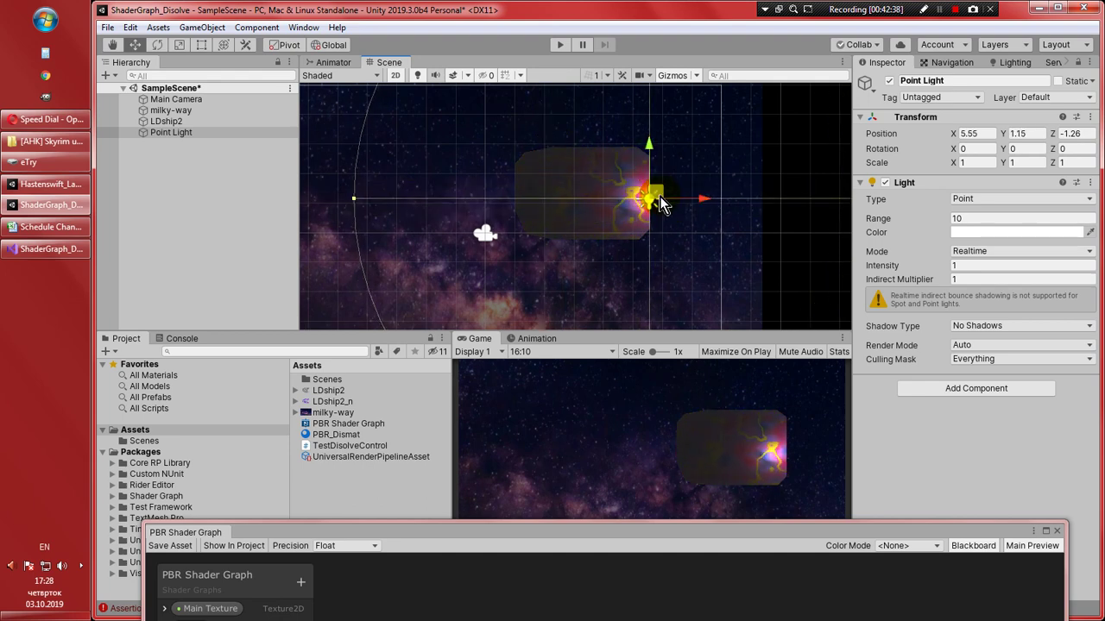
Assign the LDship2_n texture to the Normal Map of LDship2's PBR_Dismat material
left_click(171, 122)
scroll(1036, 453, "down", 5)
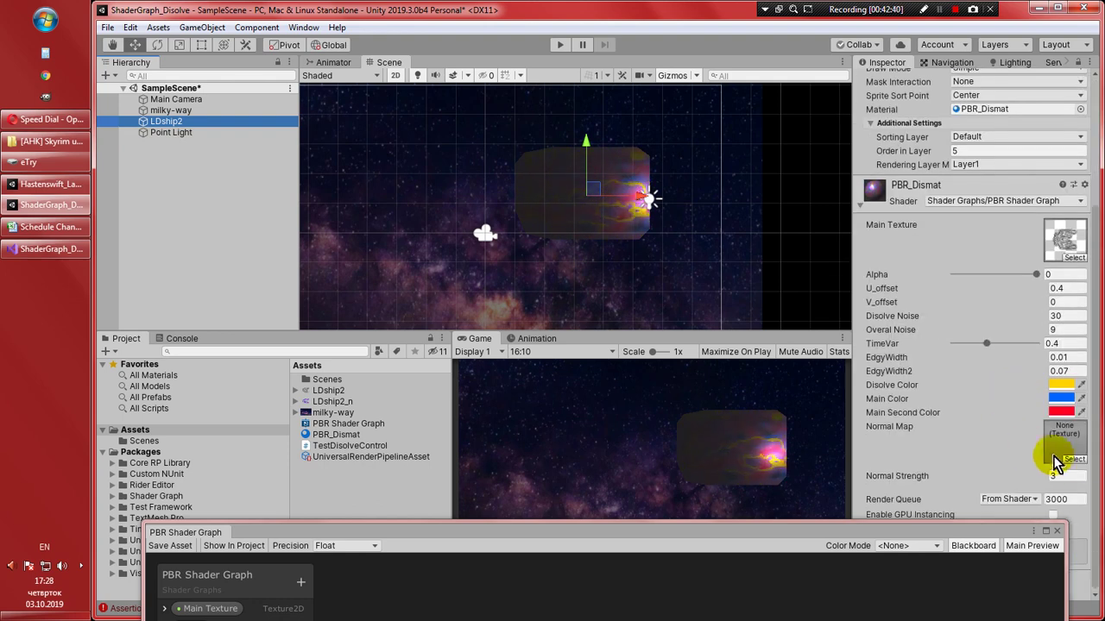
left_click(1073, 458)
left_click(831, 128)
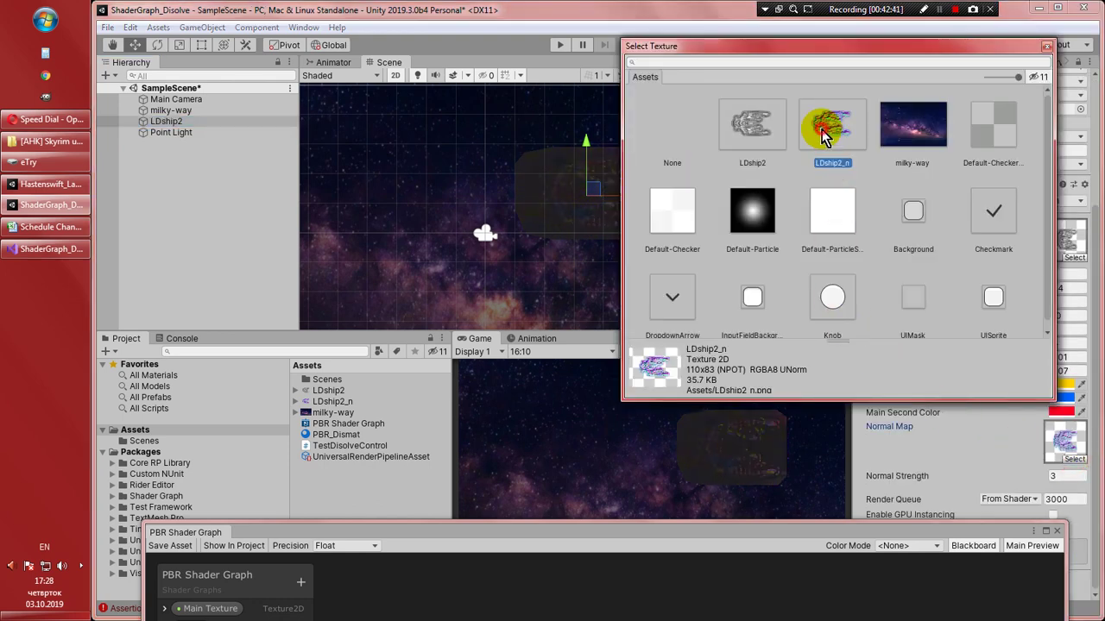
left_click(1045, 46)
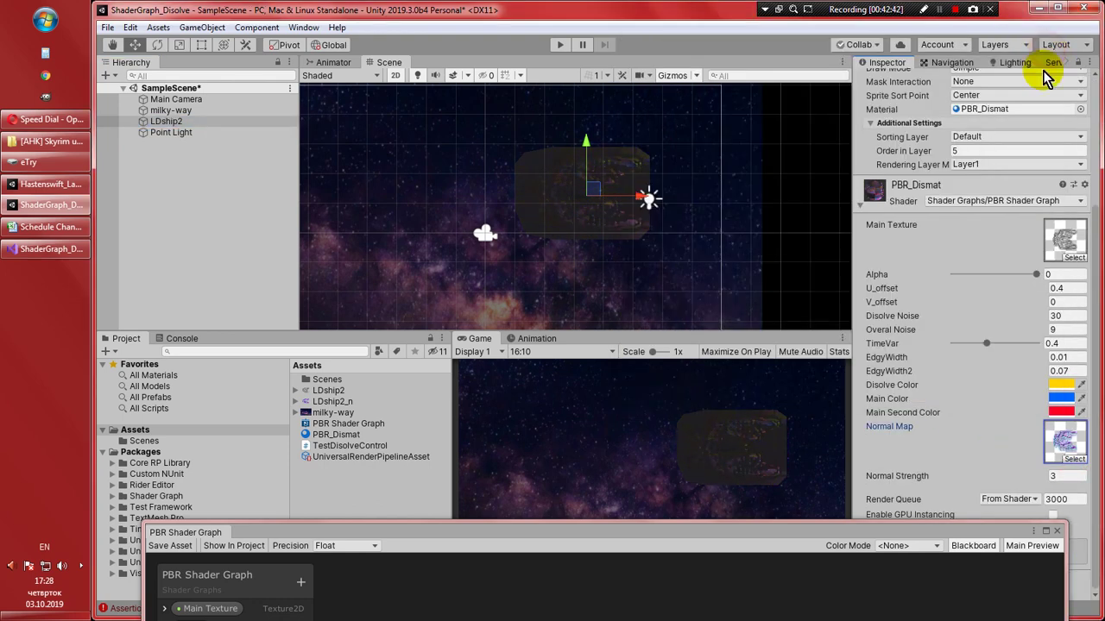
Reposition the Point Light over the ship at about X 4.44 and Z -0.65
left_click(159, 134)
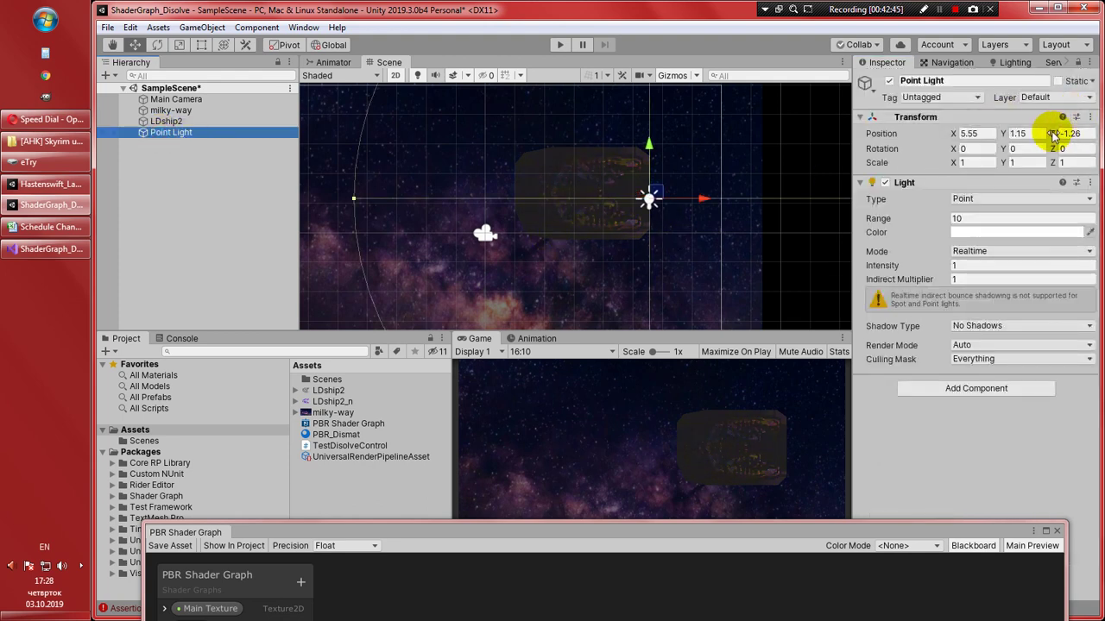
mouse_move(1052, 134)
left_mouse_down()
mouse_move(1030, 136)
mouse_move(1065, 138)
mouse_move(10, 142)
mouse_move(1059, 136)
left_mouse_up()
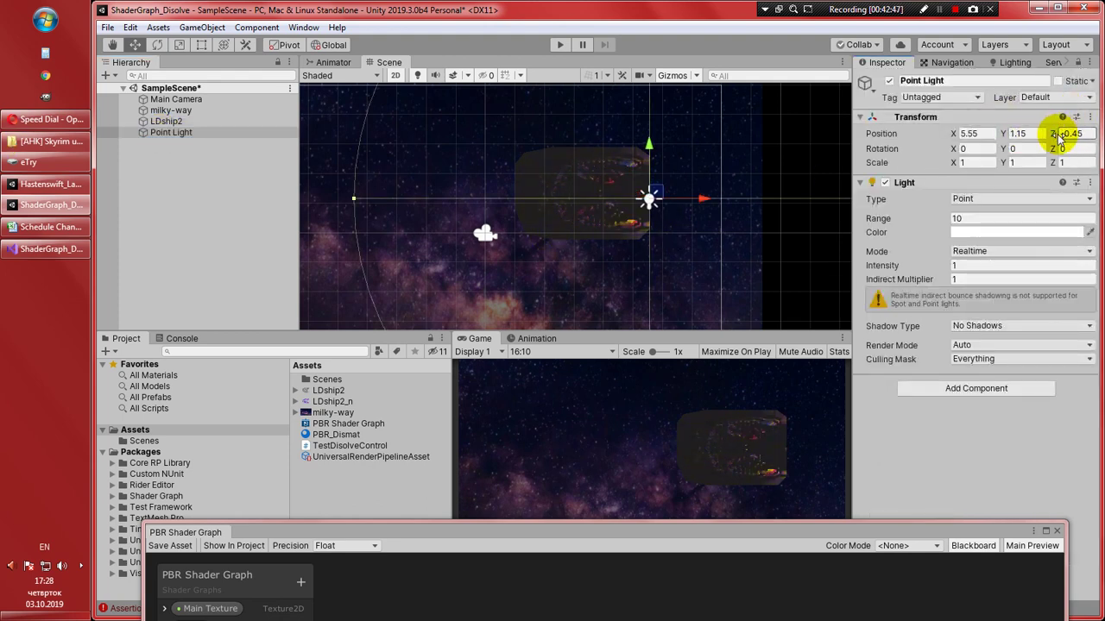
mouse_move(696, 198)
left_mouse_down()
mouse_move(598, 197)
mouse_move(702, 195)
mouse_move(680, 193)
left_mouse_up()
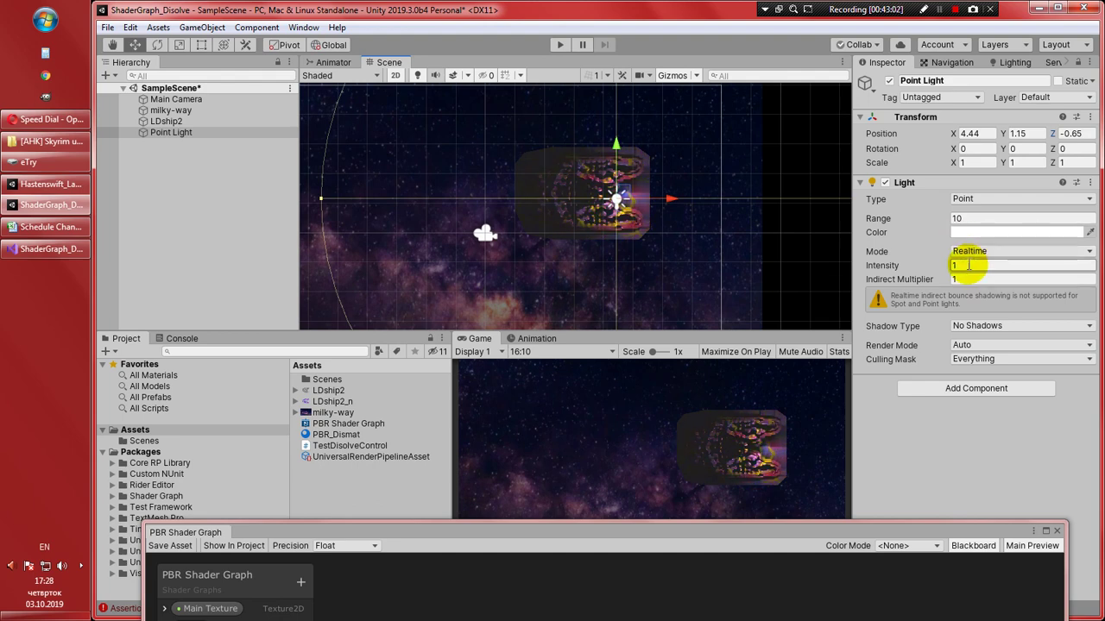
Try Point Light intensities of 10 and 2, and return the intensity to 1
left_click(966, 266)
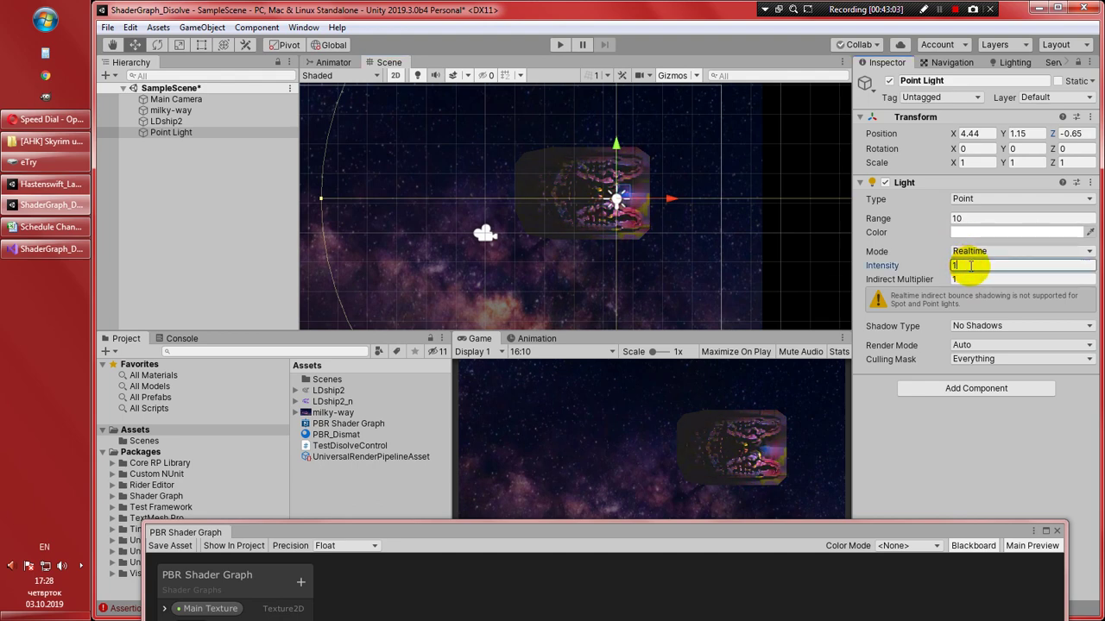
type("0")
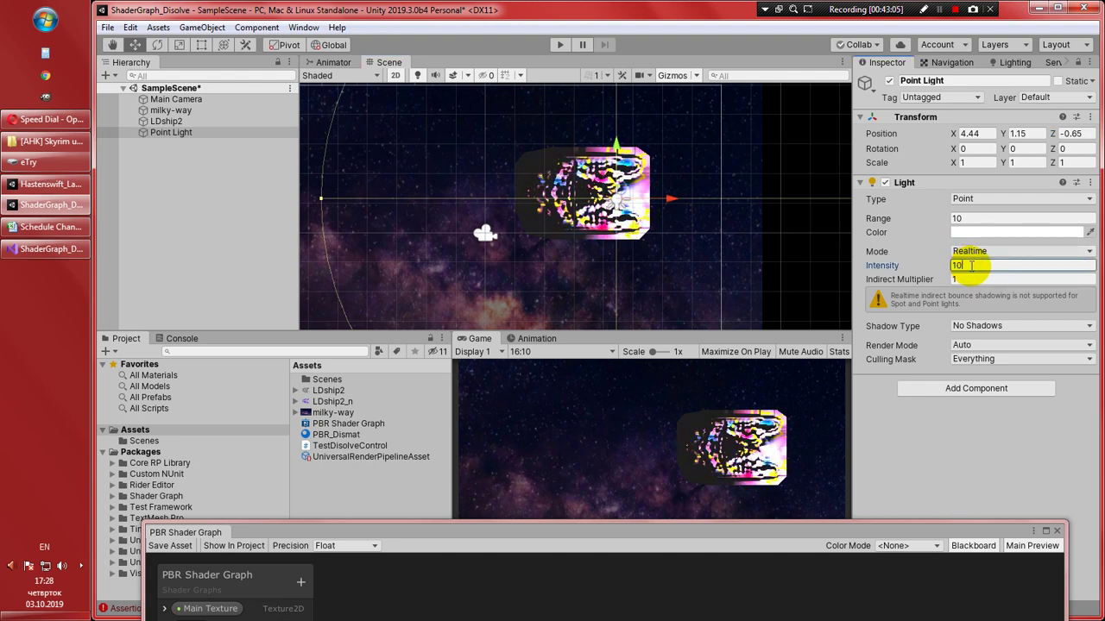
key("BackSpace")
key("BackSpace")
type("2")
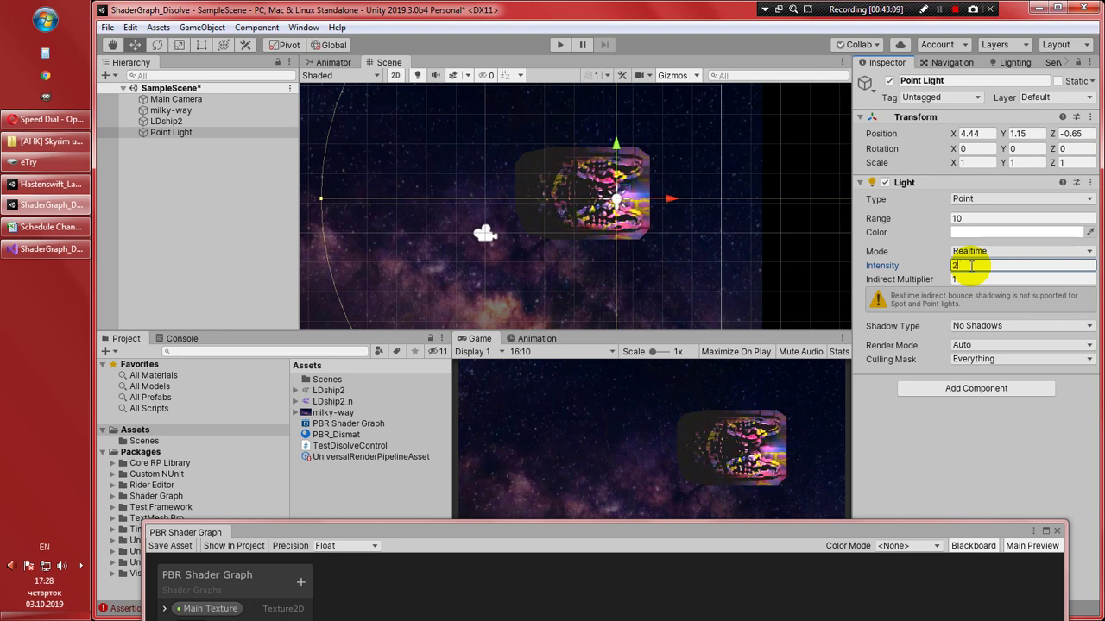
key("BackSpace")
type("1")
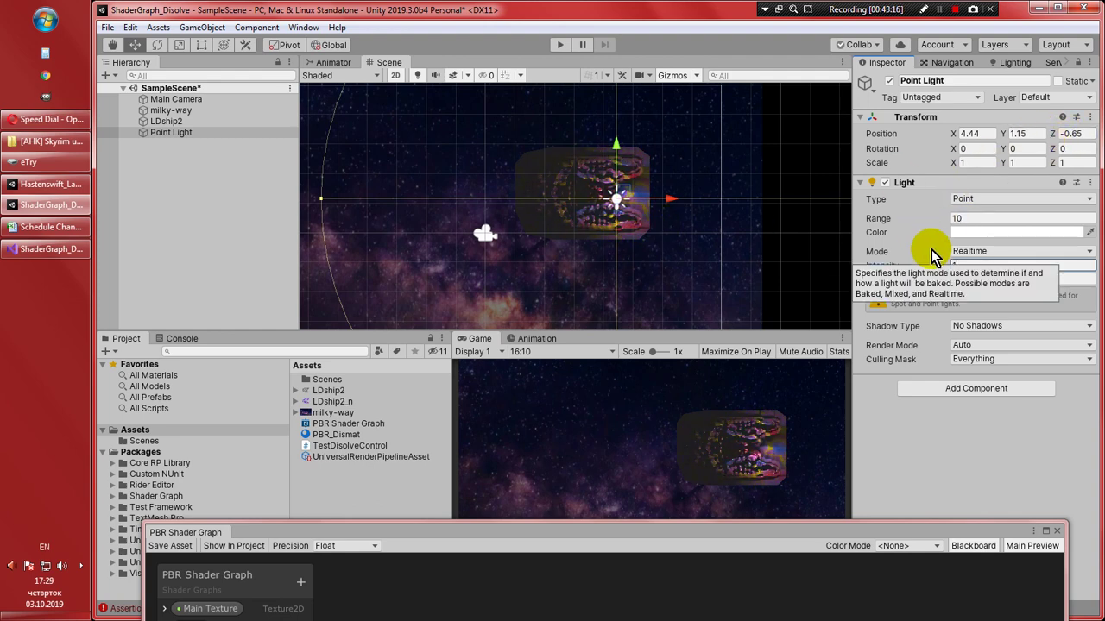
On LDship2's material, test Alpha between -1 and 0, leave it at 0, and set U_offset to 0
left_click(166, 121)
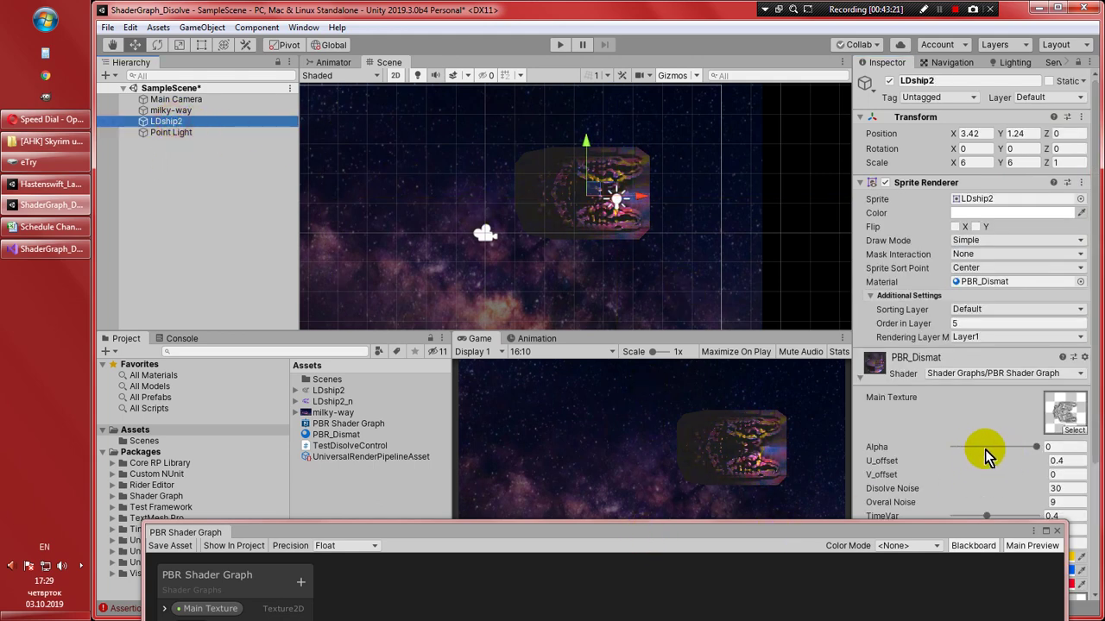
scroll(1018, 447, "down", 5)
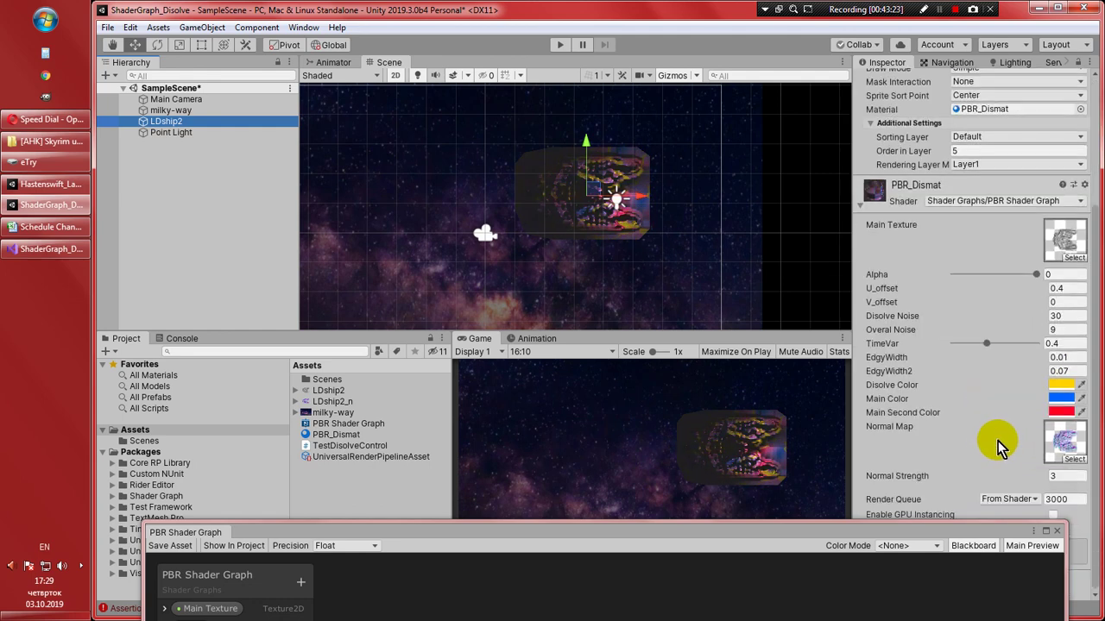
left_click_drag(1040, 275, 967, 276)
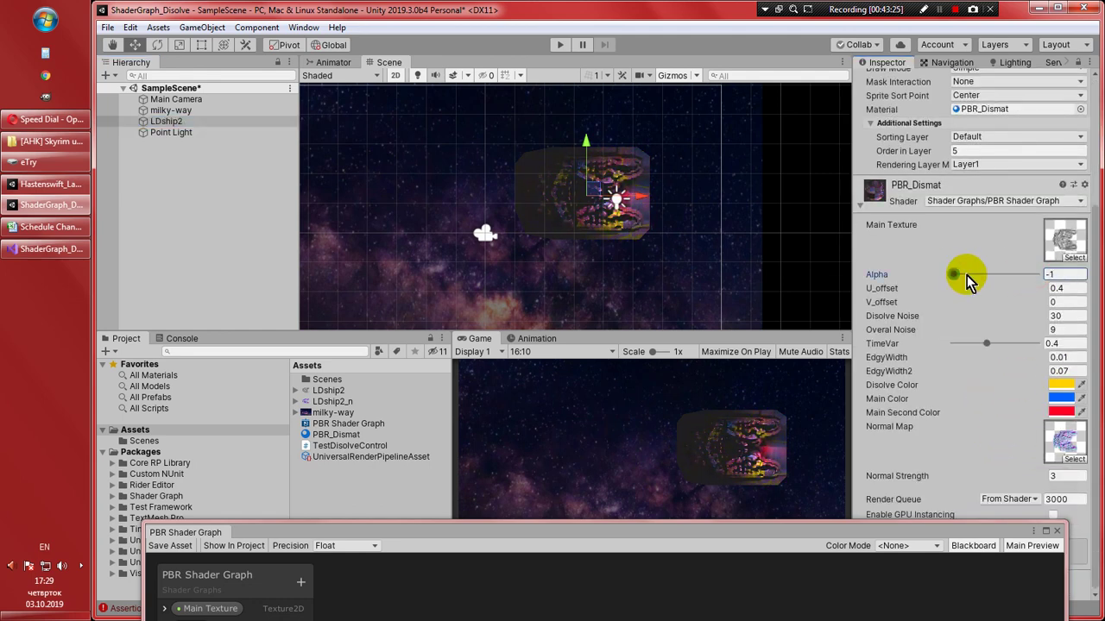
left_click_drag(1041, 275, 931, 276)
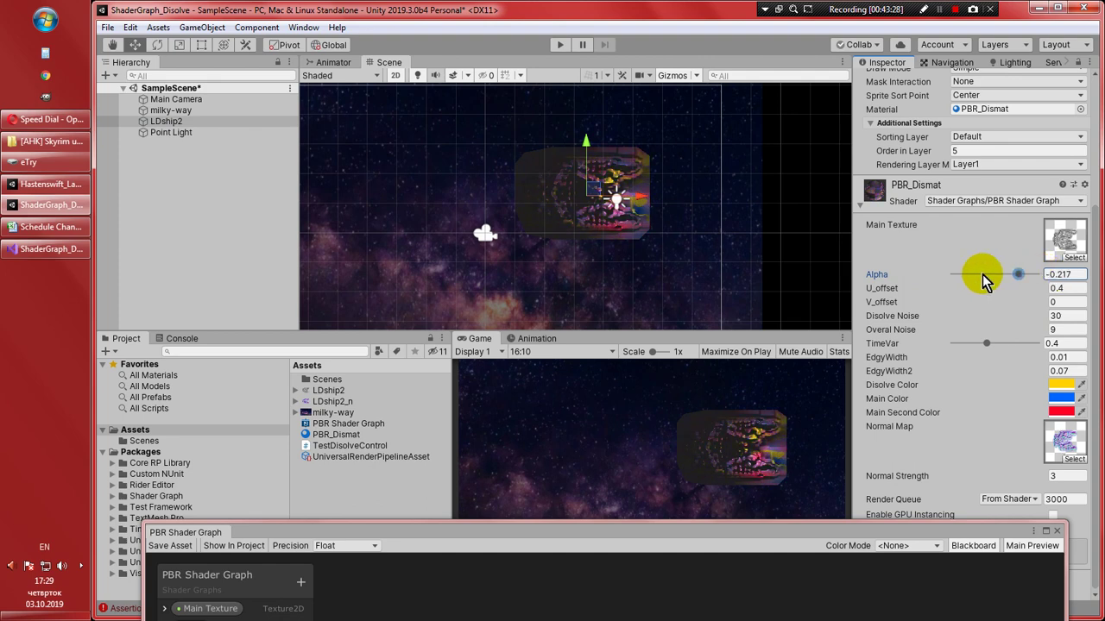
left_click_drag(1016, 274, 1060, 274)
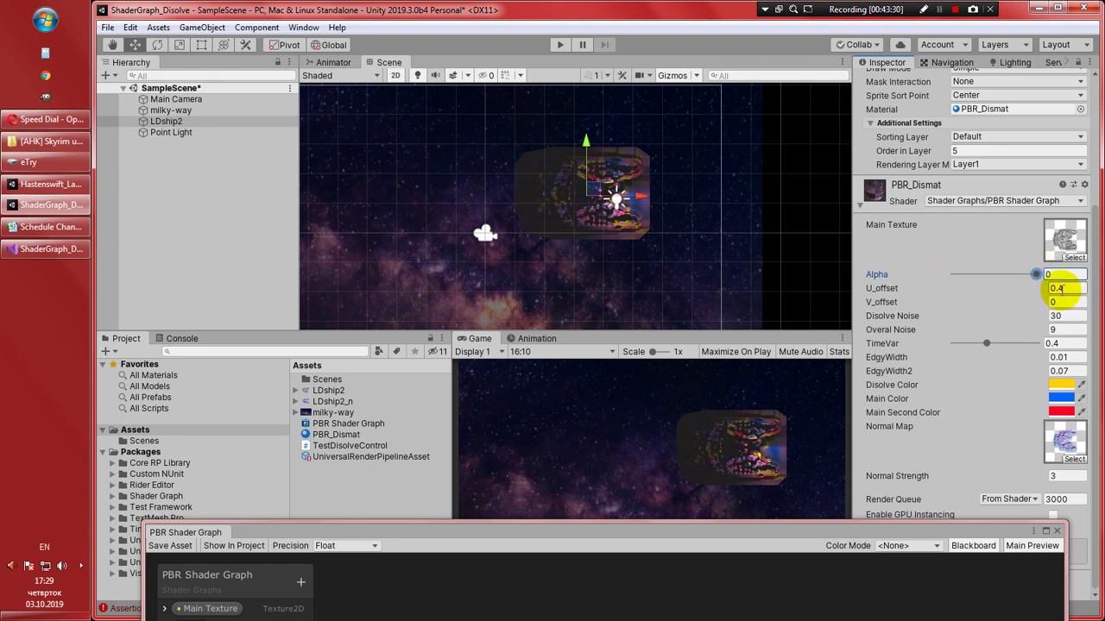
left_click(1068, 290)
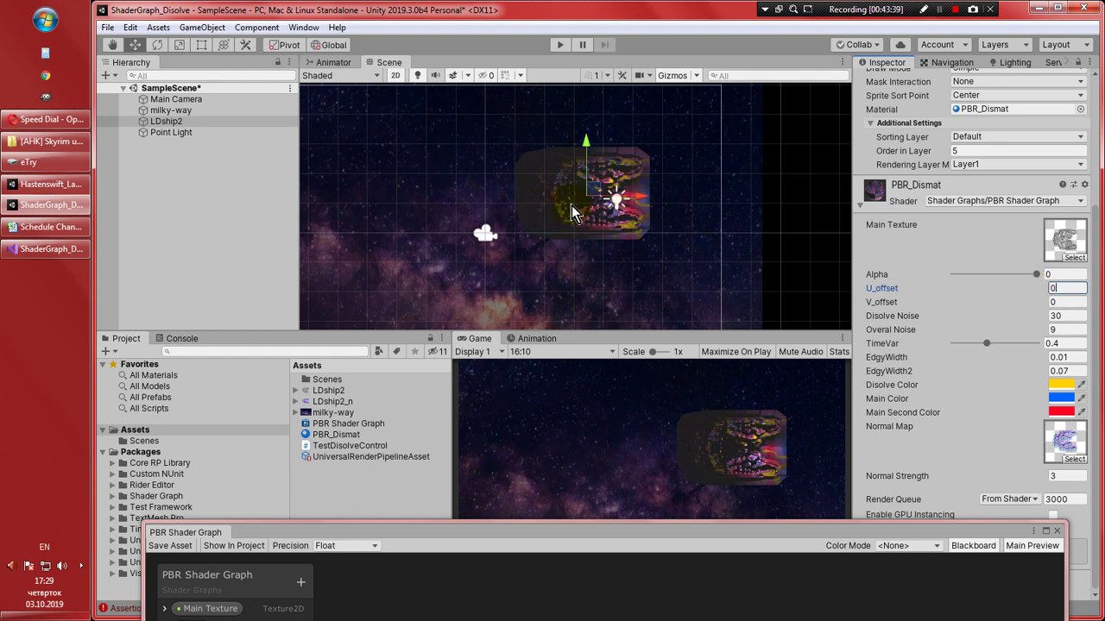
On LDship2's material, set U_offset to 0.4 and try a Disolve Noise of 100, examining the ship up close
left_click(1066, 302)
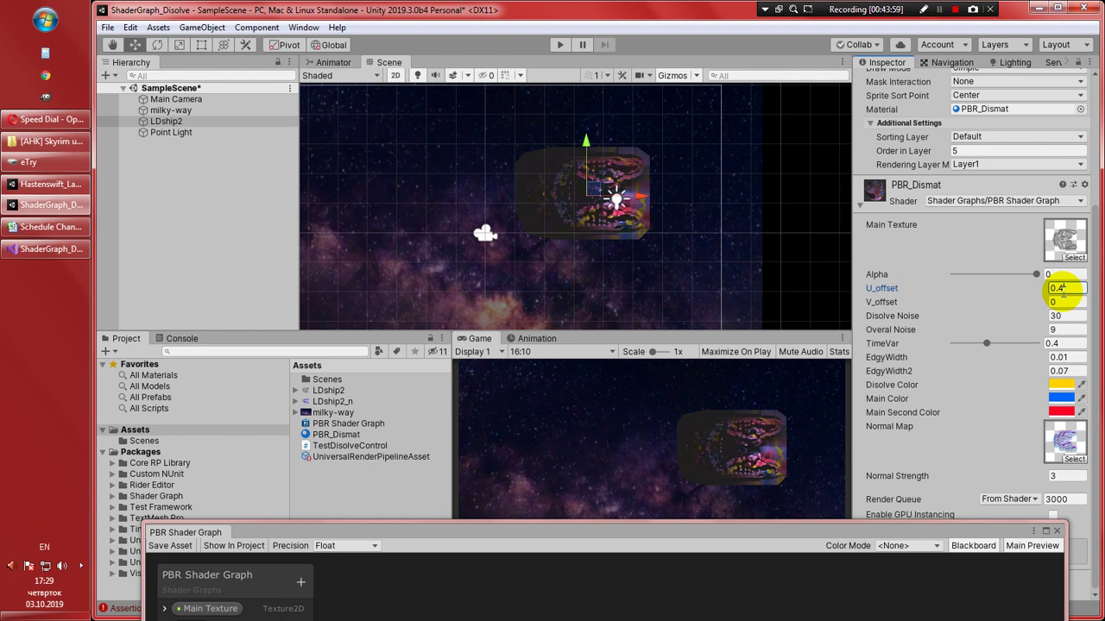
left_click(1067, 316)
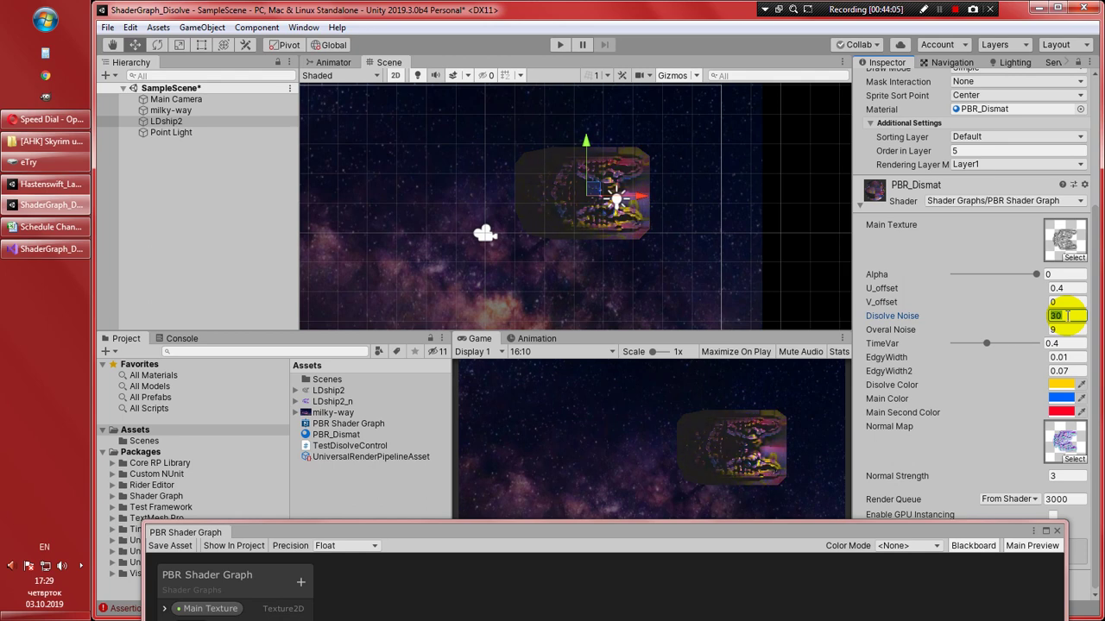
type("100")
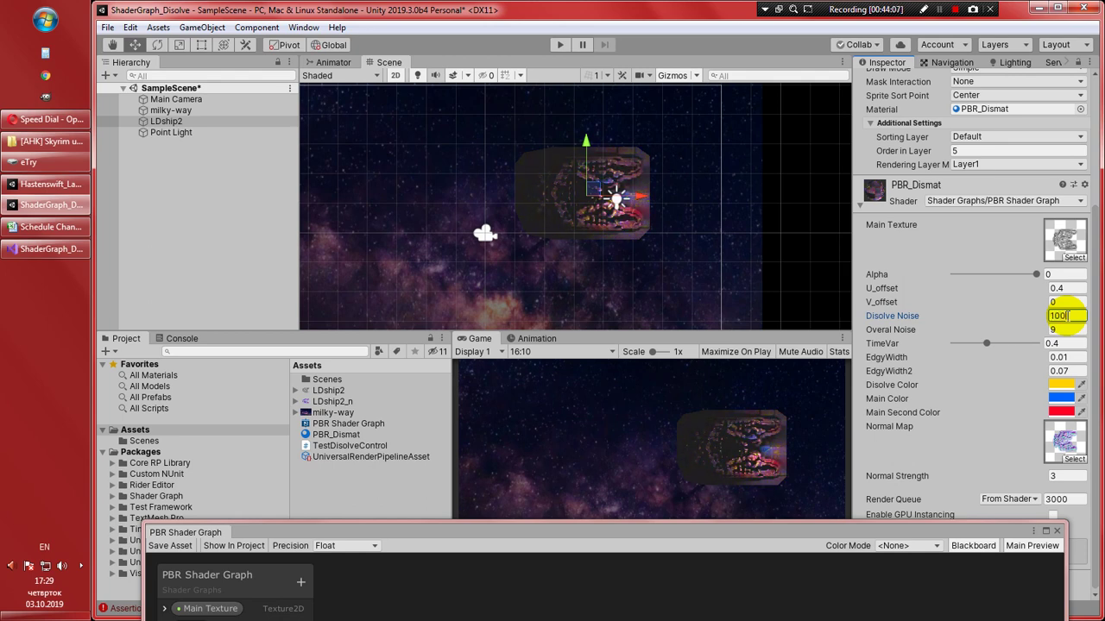
scroll(618, 233, "up", 6)
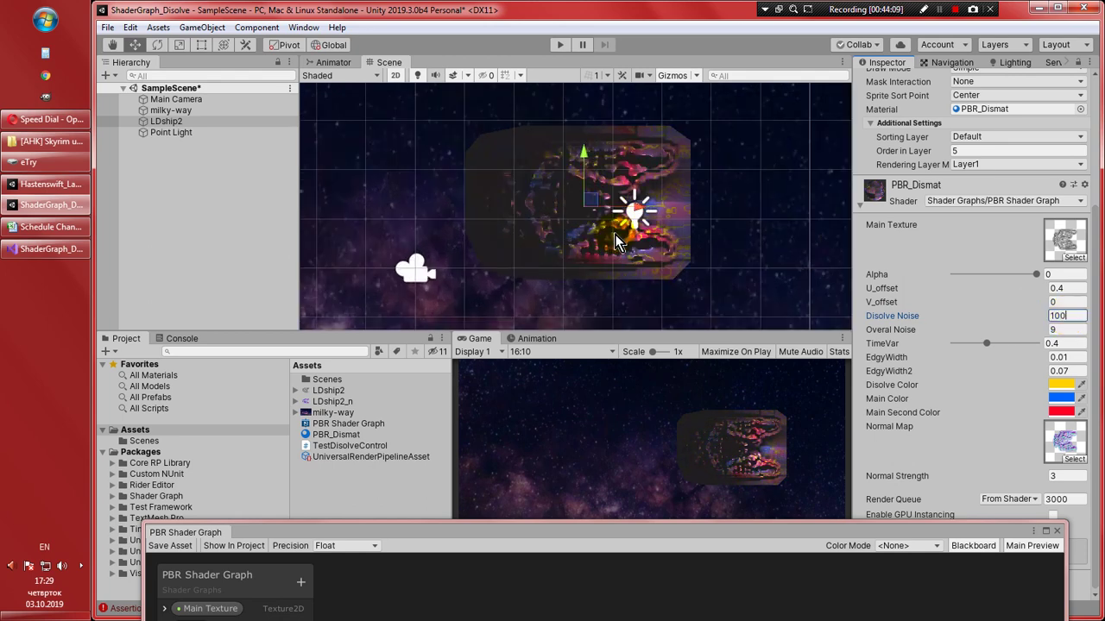
scroll(621, 230, "down", 6)
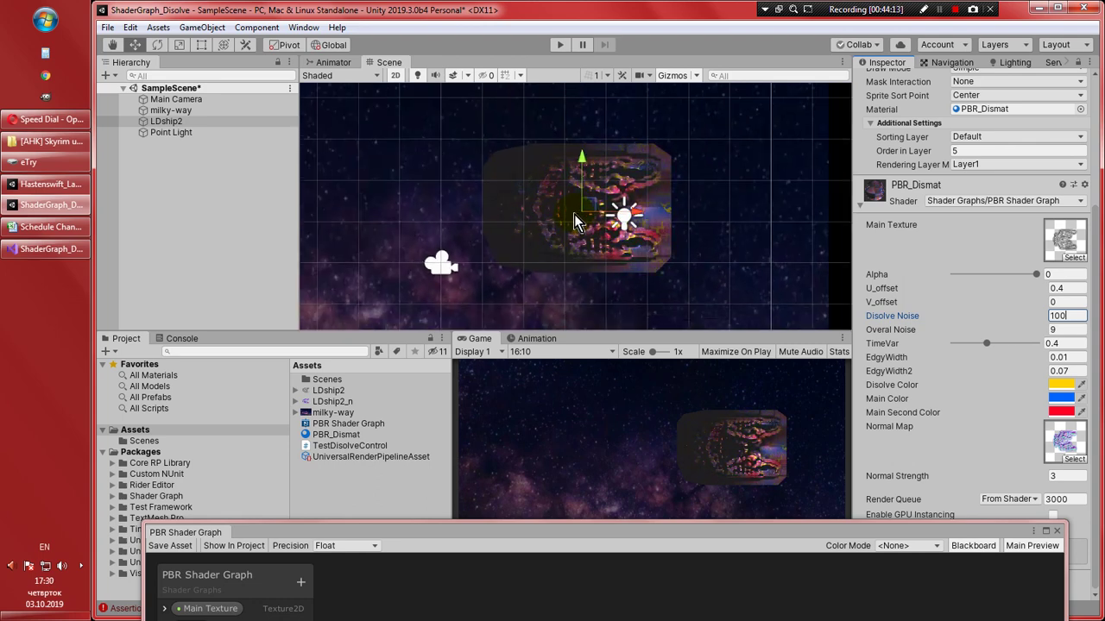
scroll(561, 224, "up", 2)
scroll(559, 225, "down", 1)
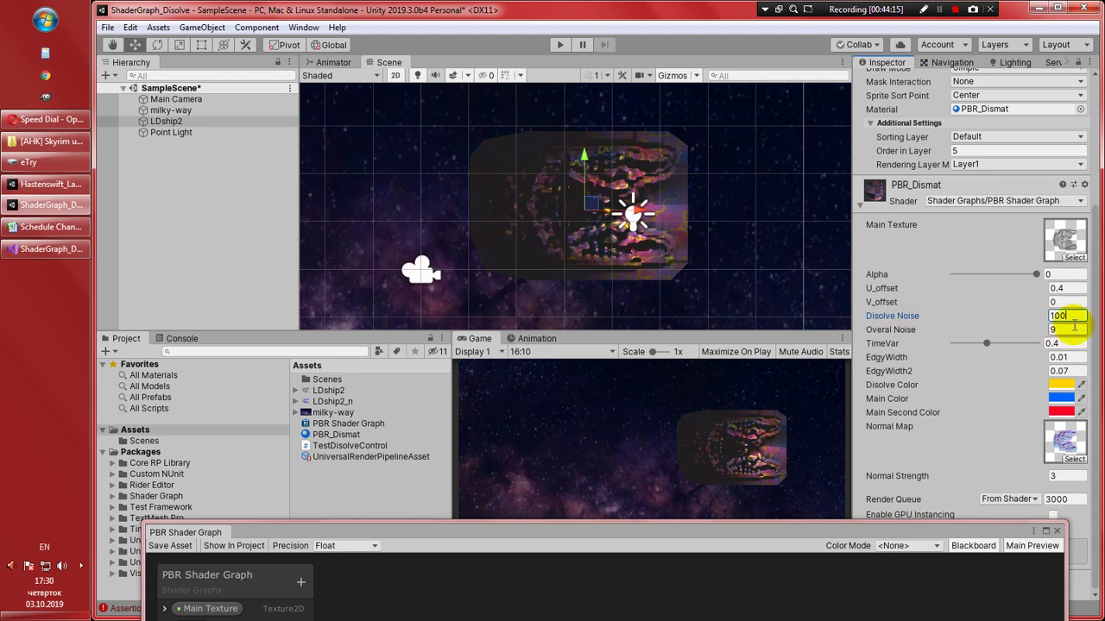
Try Disolve Noise values of 1000, 1 and 5 on the PBR_Dismat material, and return it to 30
type("0")
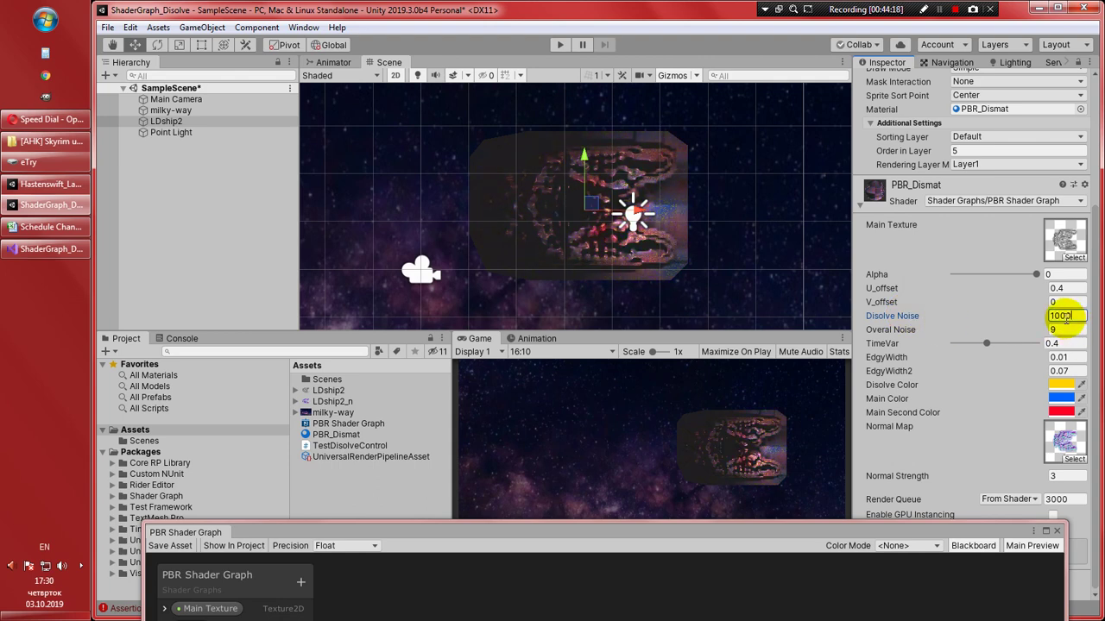
left_click(1060, 301)
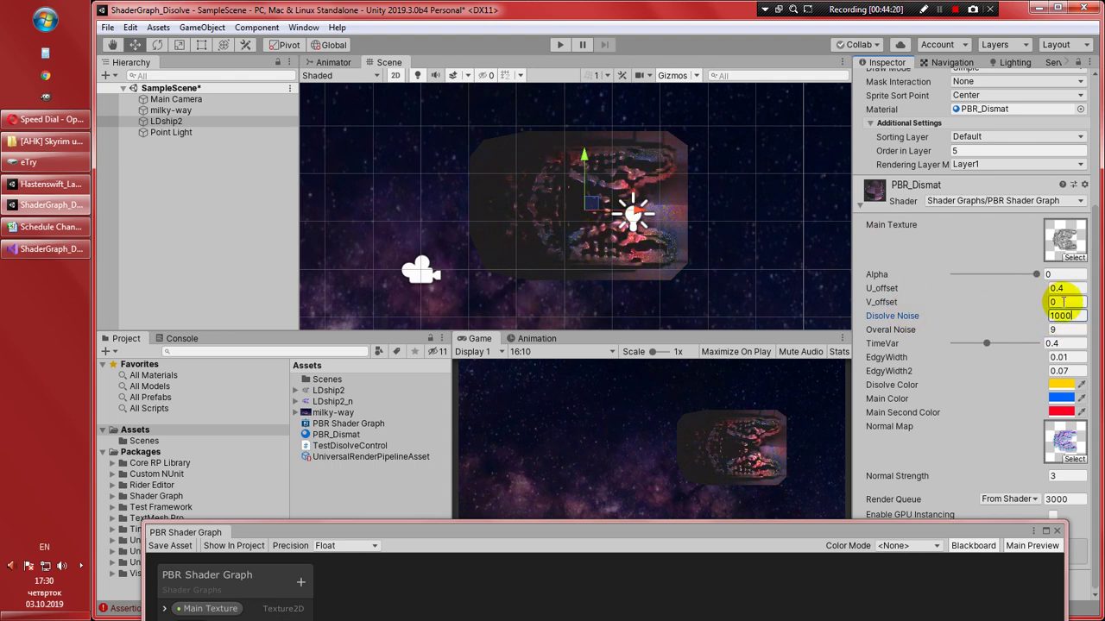
key("BackSpace")
key("BackSpace")
key("BackSpace")
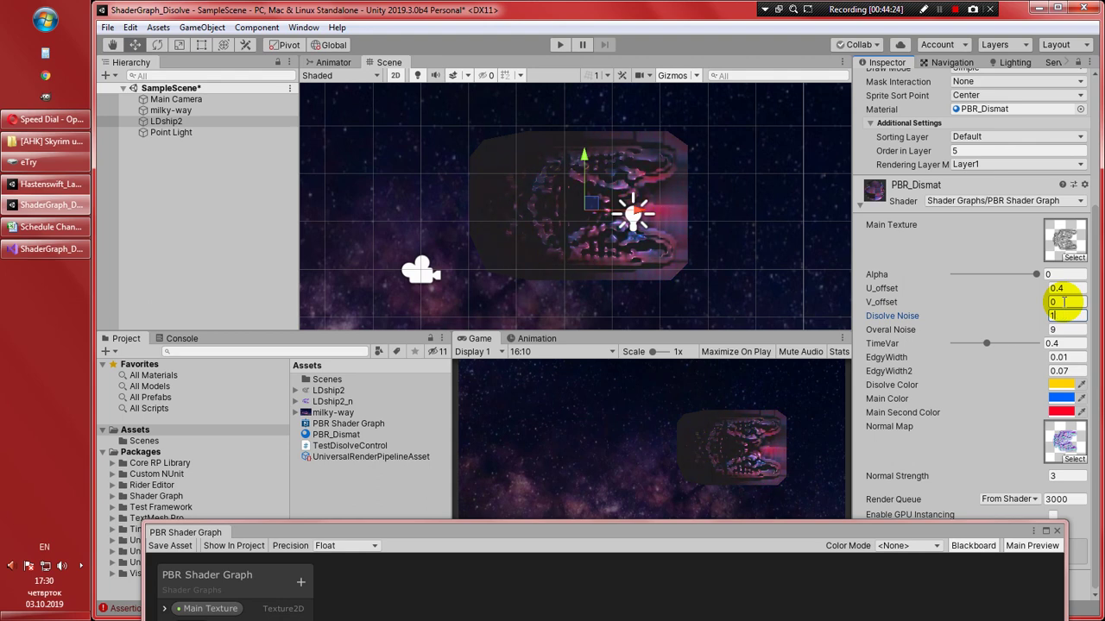
key("BackSpace")
type("5")
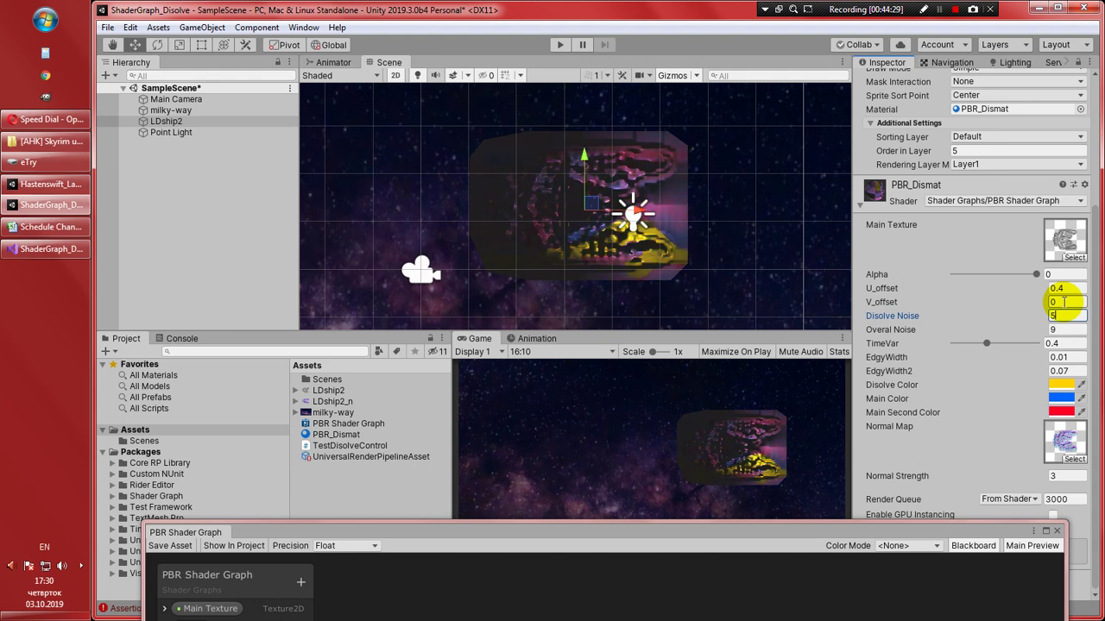
key("BackSpace")
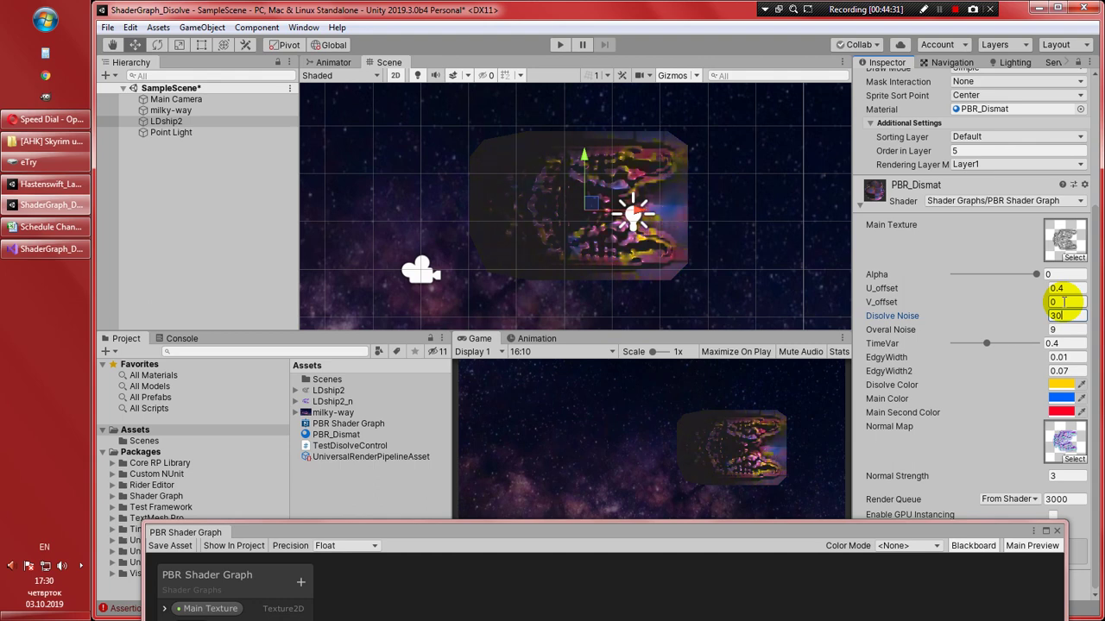
type("30")
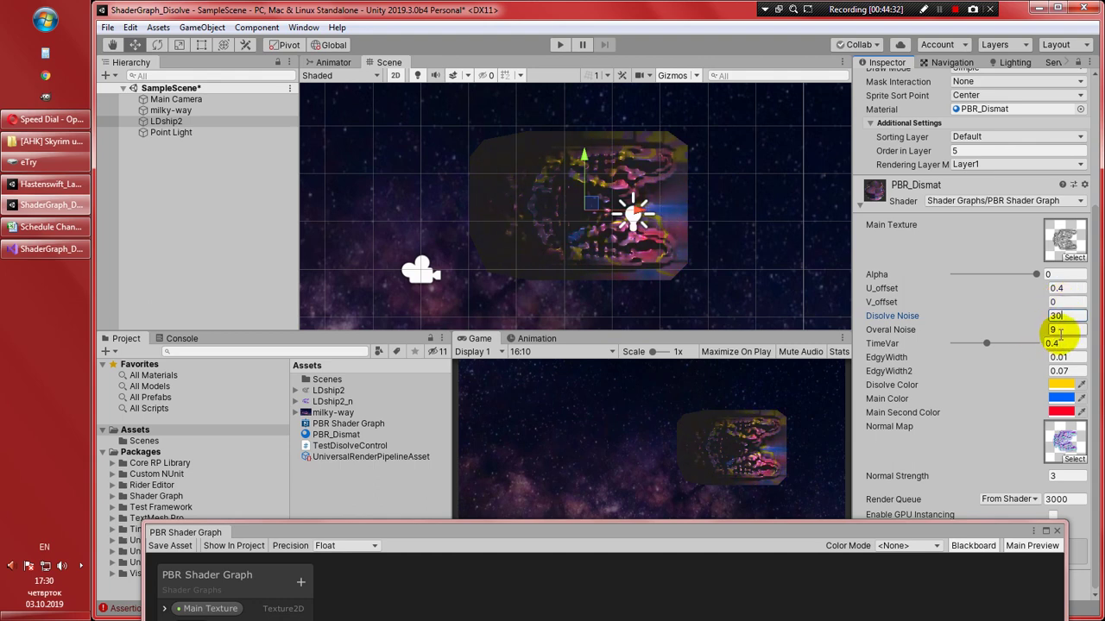
Try an Overal Noise of 100 on the PBR_Dismat material, inspect the ship's surface, and set the value to 7
left_click(1059, 331)
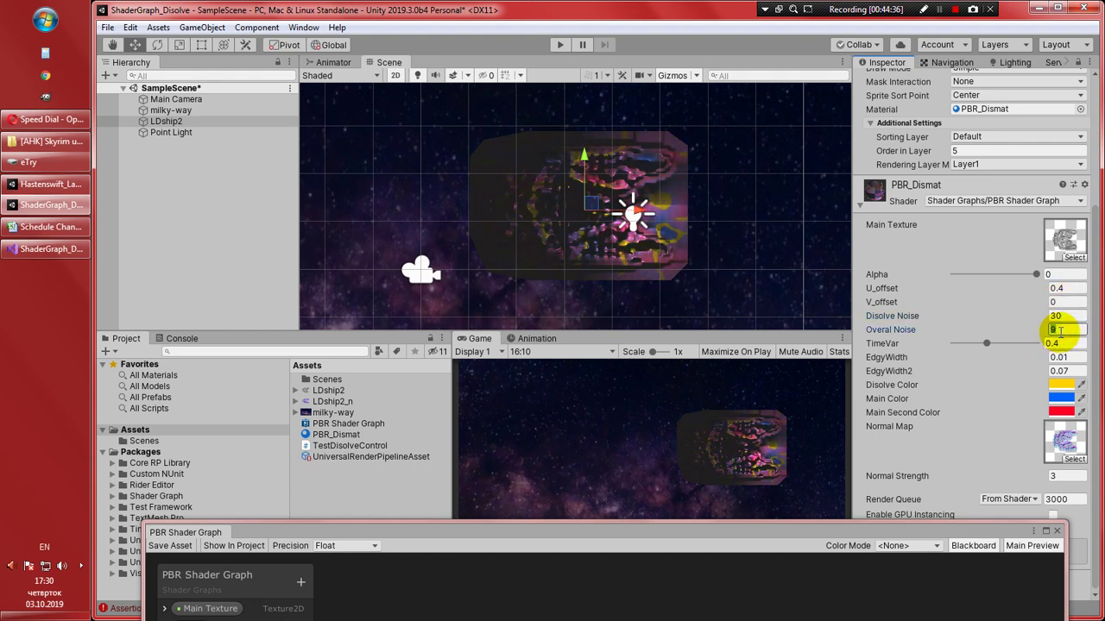
type("1")
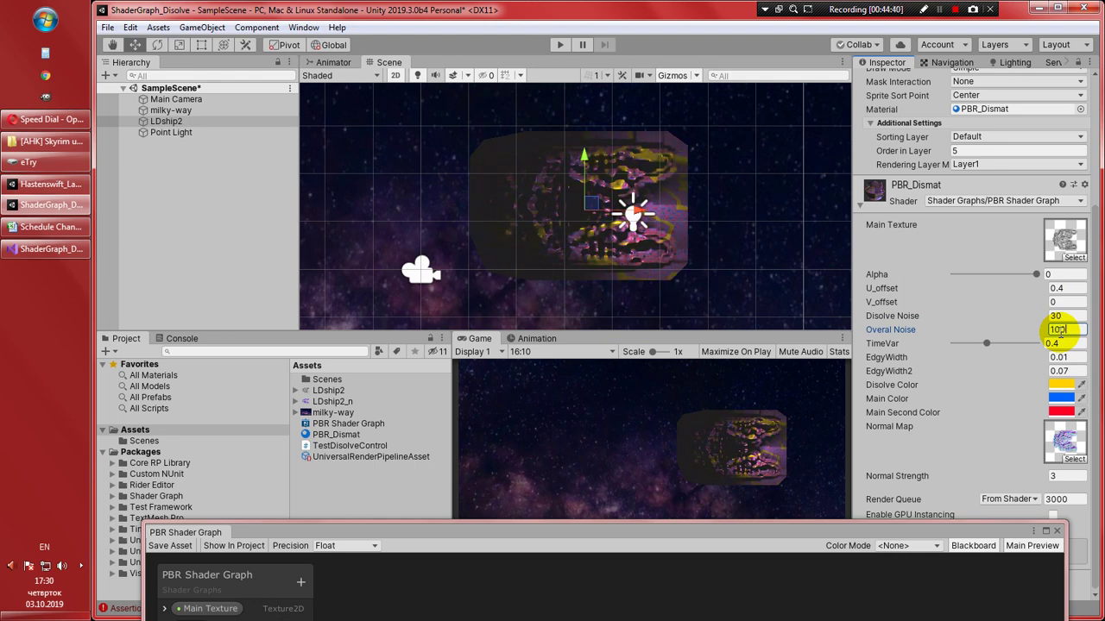
type("00")
scroll(666, 287, "up", 5)
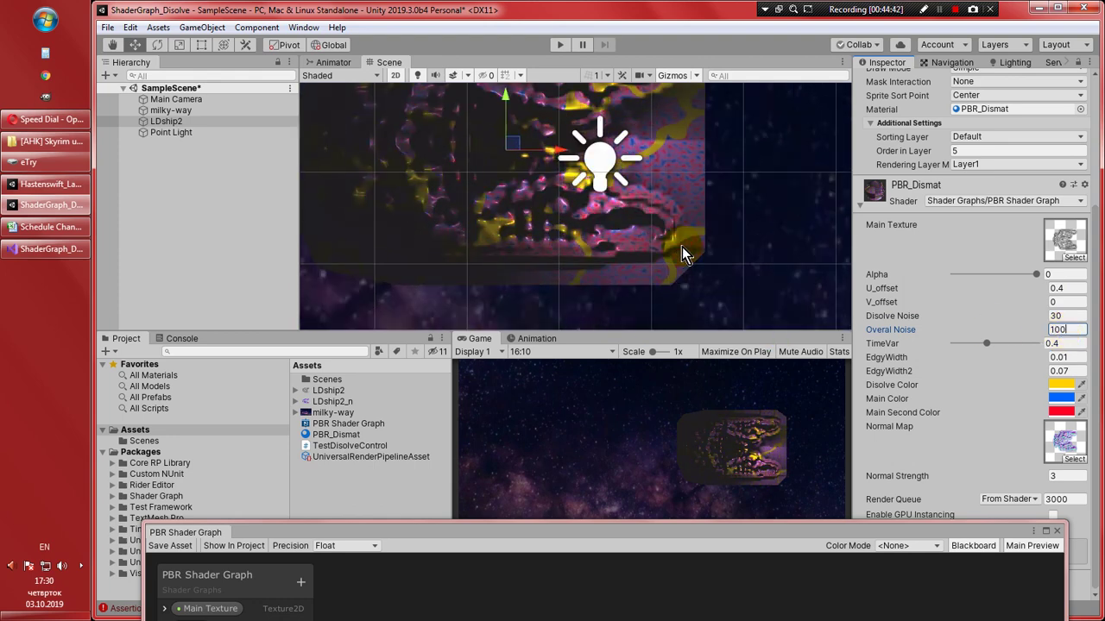
scroll(600, 230, "down", 2)
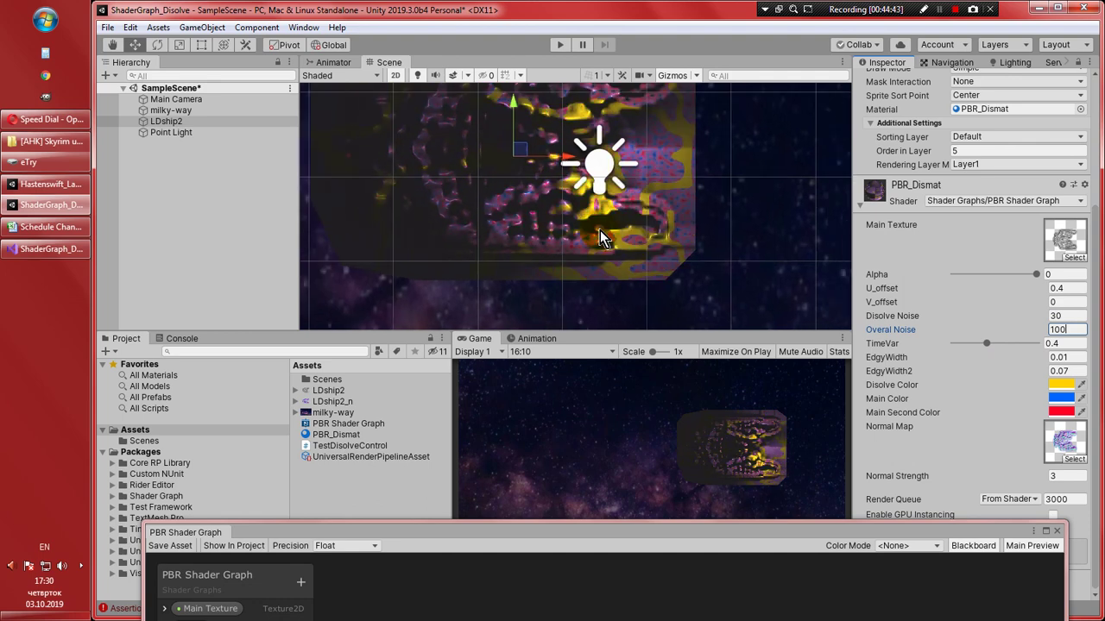
scroll(600, 231, "down", 2)
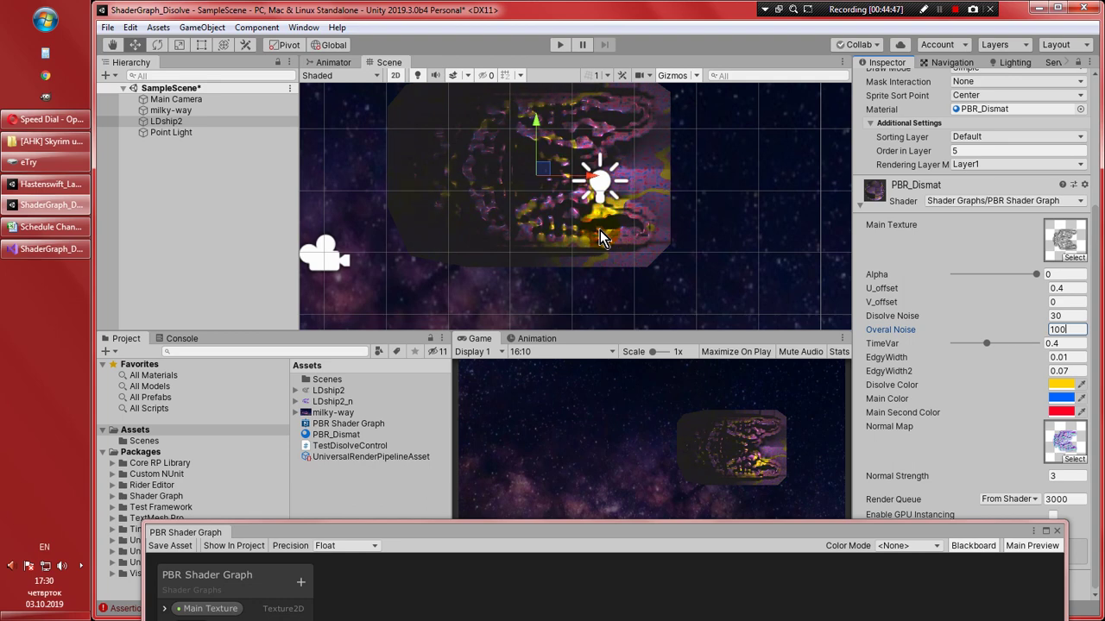
key("BackSpace")
key("BackSpace")
key("BackSpace")
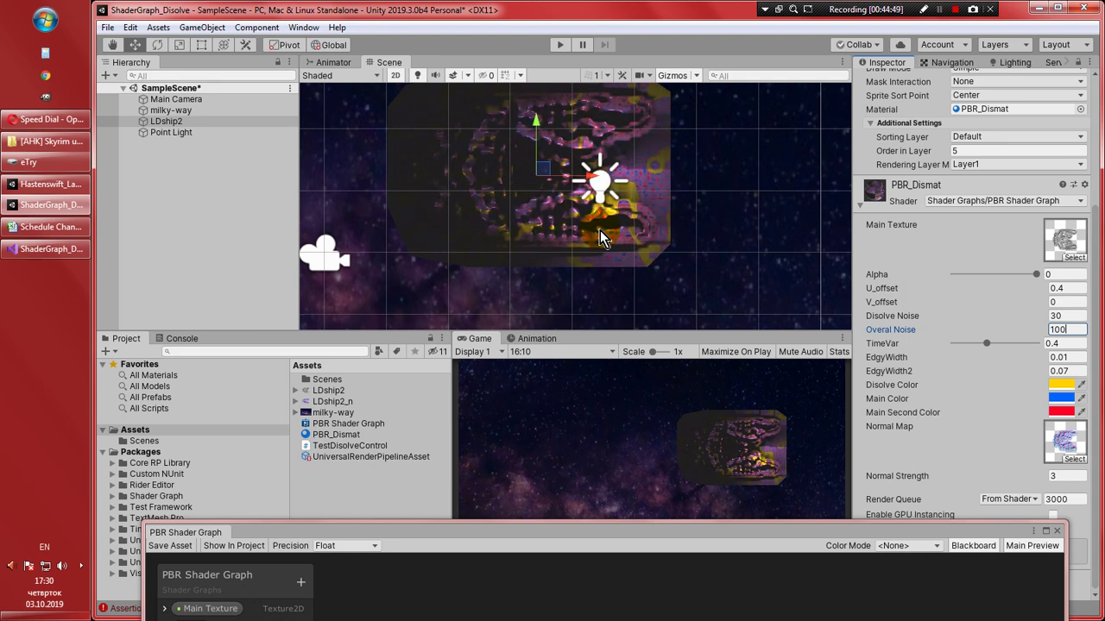
type("7")
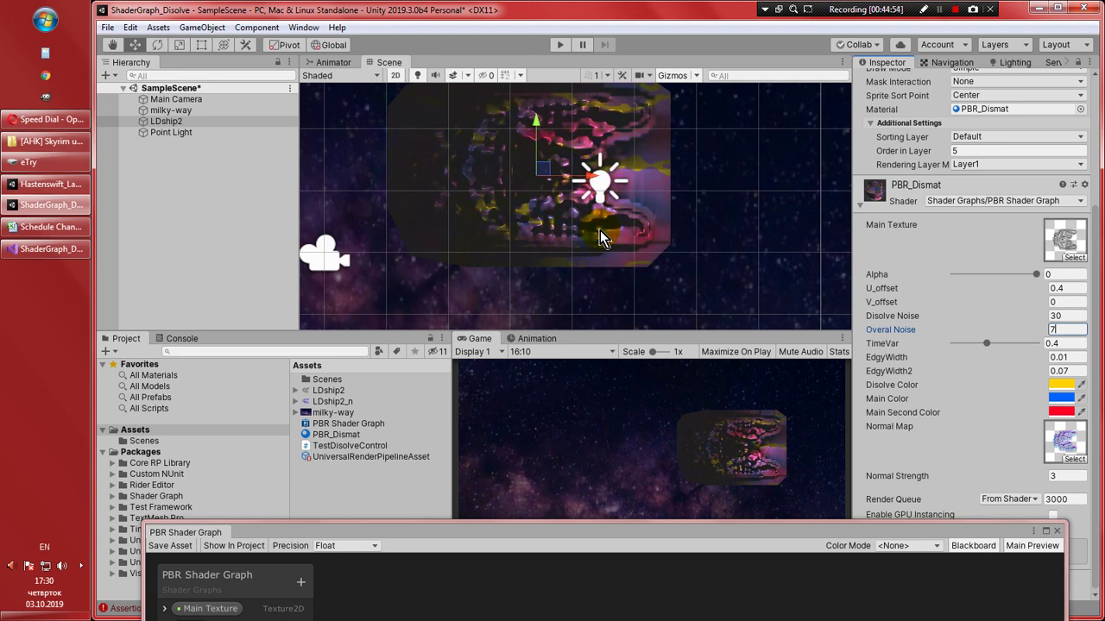
left_click(984, 350)
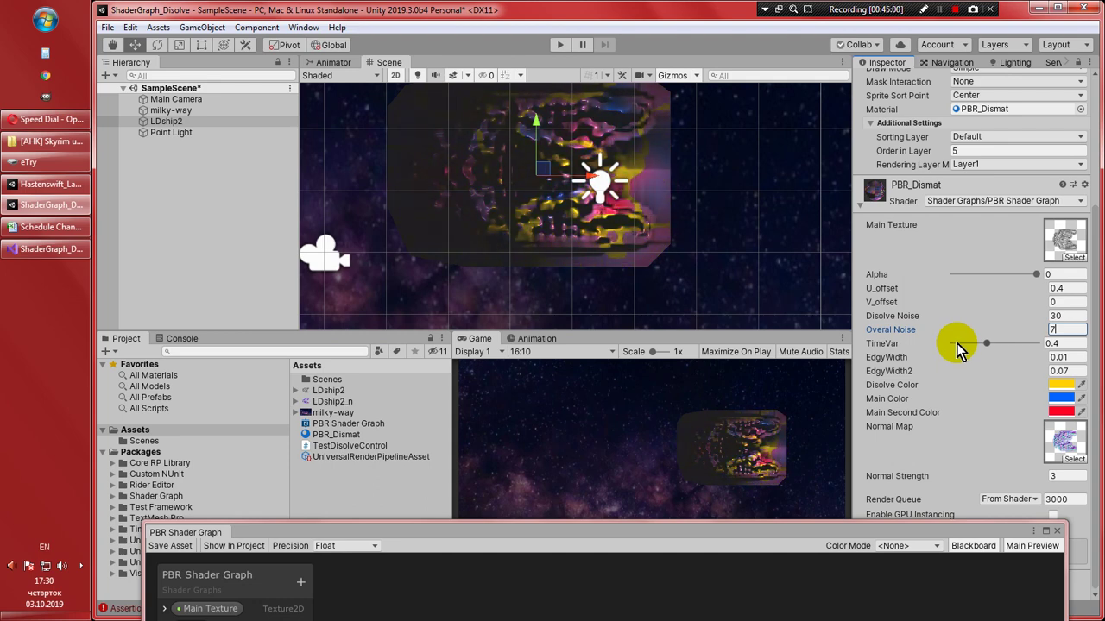
Try EdgyWidth values of 0.04, 0.07 and 0.05 on the material, and return it to 0.01
left_click(1060, 358)
key("BackSpace")
type("4")
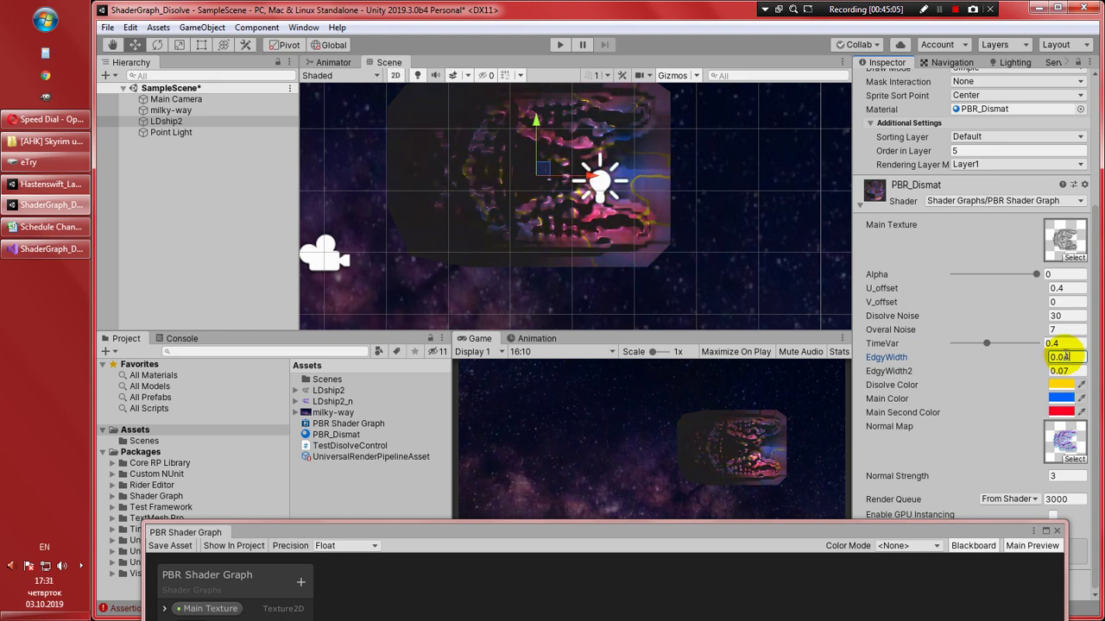
key("BackSpace")
type("7")
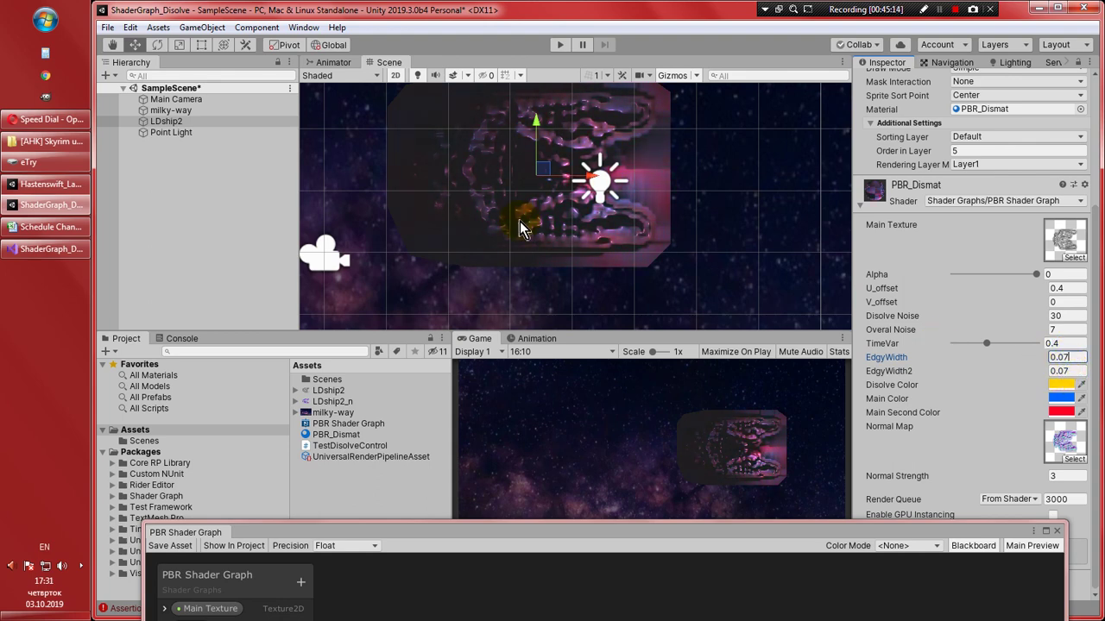
left_click(1058, 371)
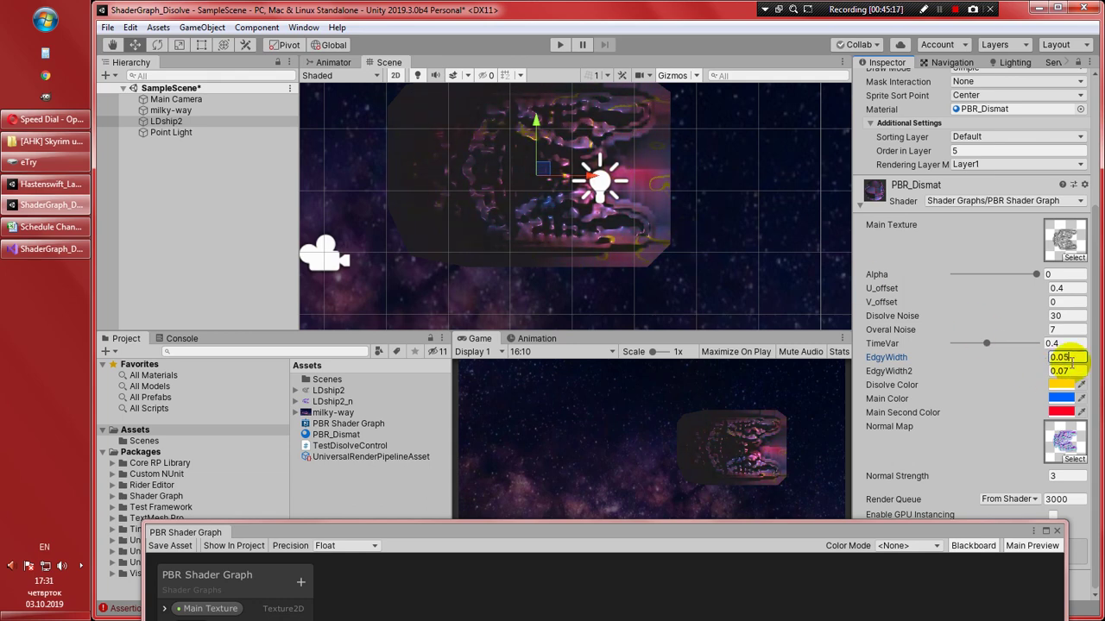
type("0.0")
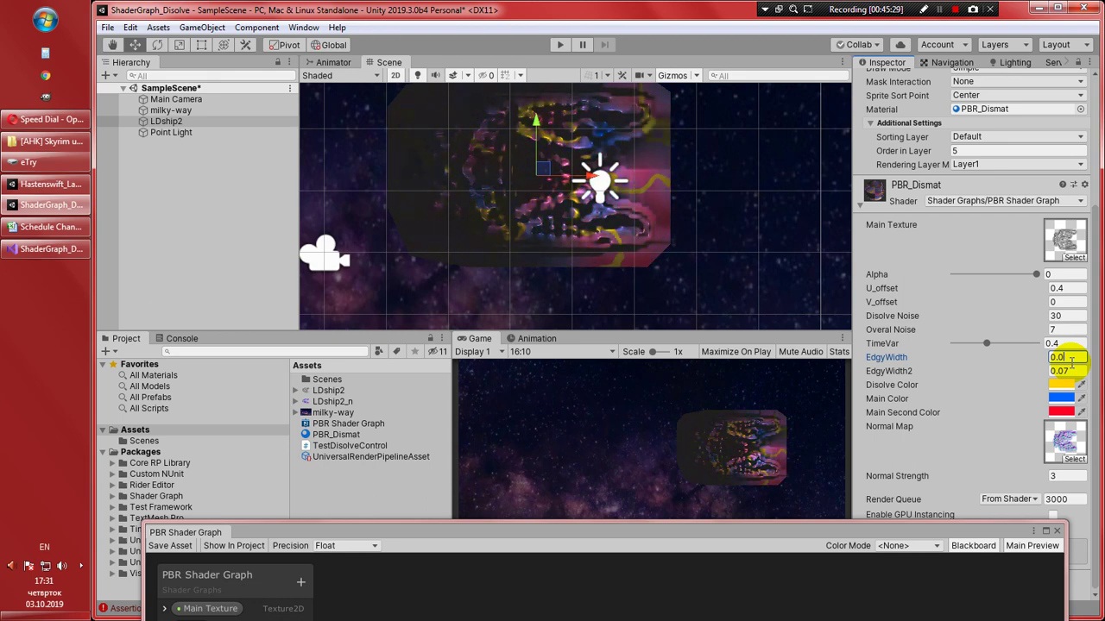
type("1")
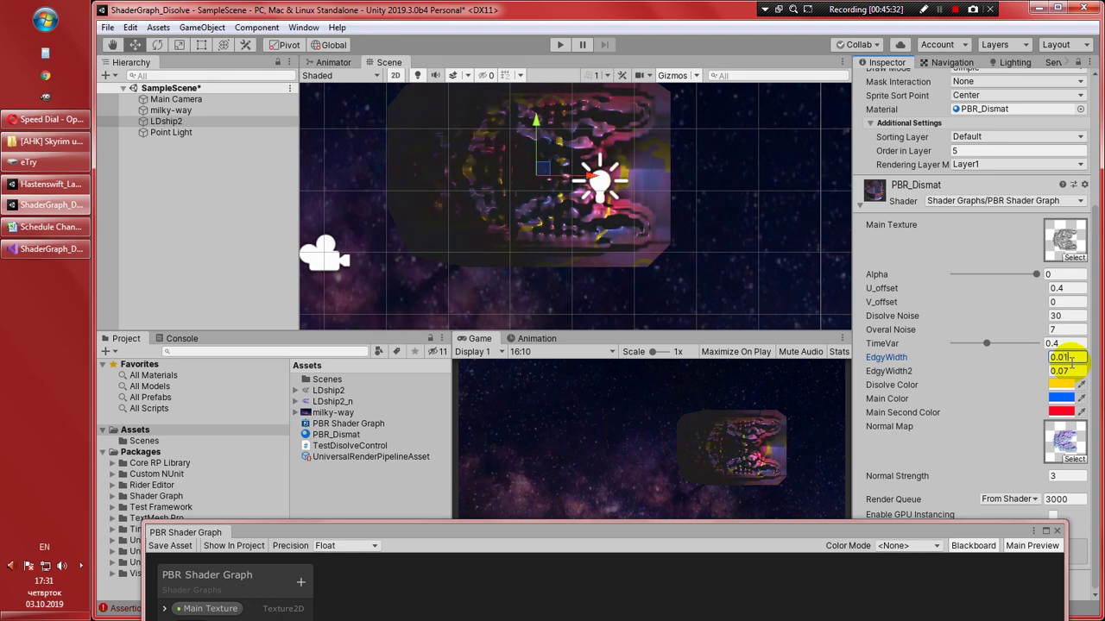
Check the material's Disolve Color in the colour picker and close the picker
left_click(1060, 385)
mouse_move(698, 344)
left_mouse_down()
mouse_move(716, 321)
mouse_move(760, 354)
left_mouse_up()
mouse_move(679, 290)
left_mouse_down()
mouse_move(681, 271)
mouse_move(730, 320)
mouse_move(737, 241)
mouse_move(750, 240)
left_mouse_up()
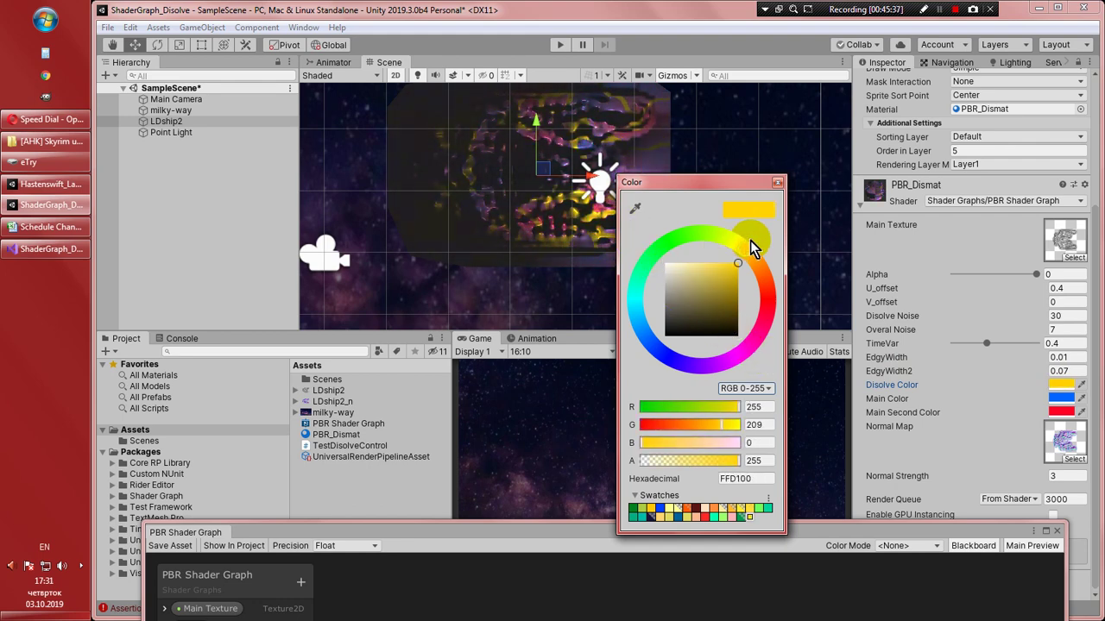
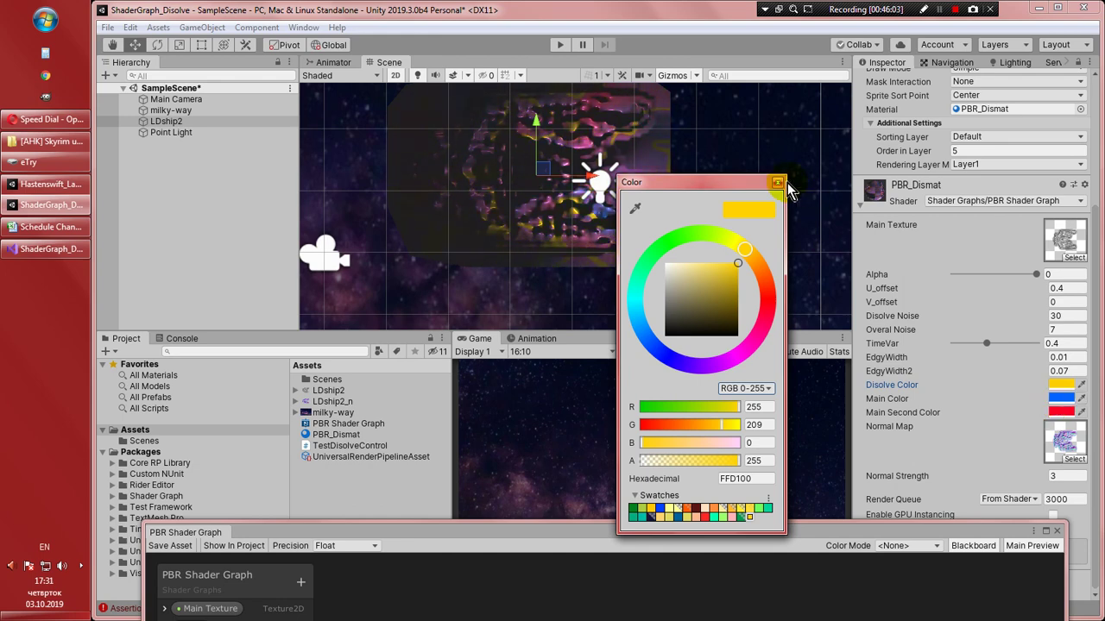
left_click(777, 183)
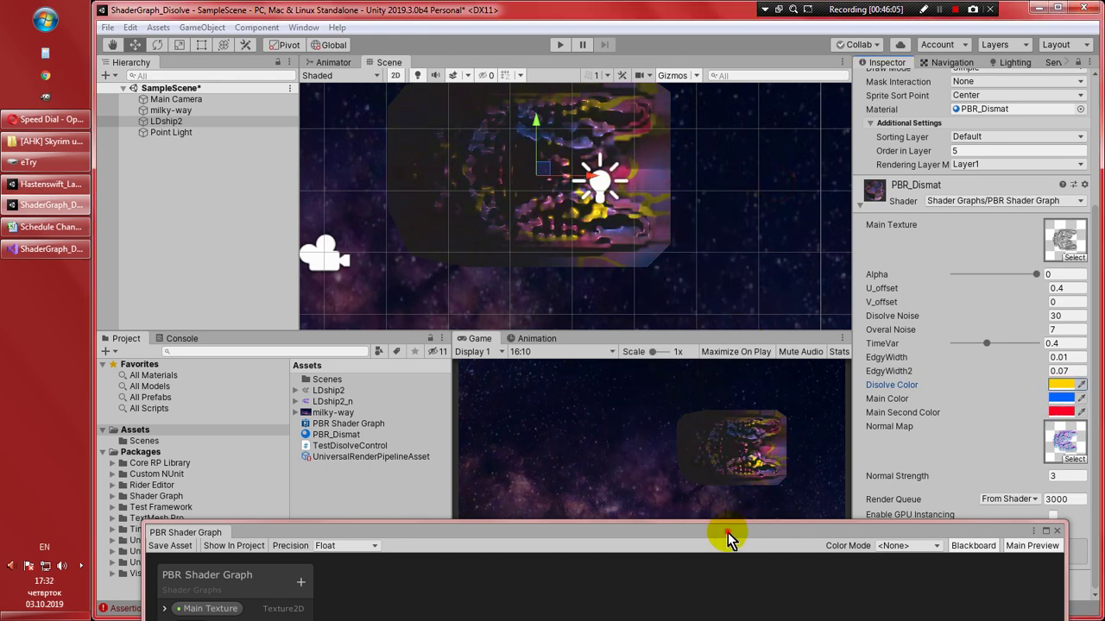
Bring the PBR Shader Graph window back into view and add a Multiply node beside the Add node fed by the white Sample Texture 2D
left_click_drag(731, 531, 715, 52)
scroll(605, 350, "down", 2)
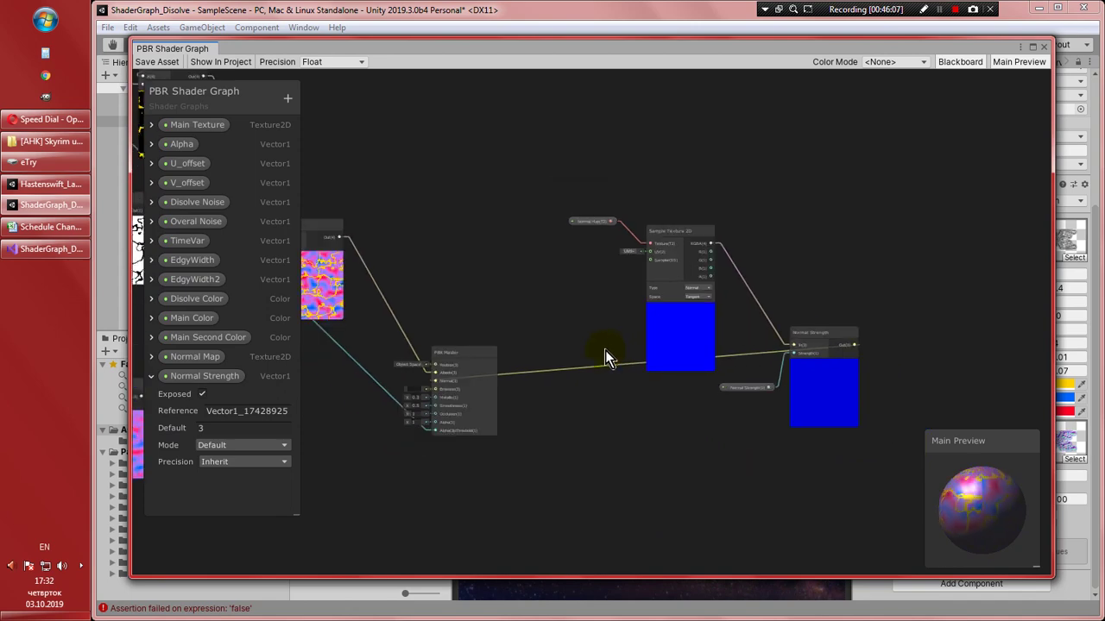
middle_click_drag(605, 350, 797, 260)
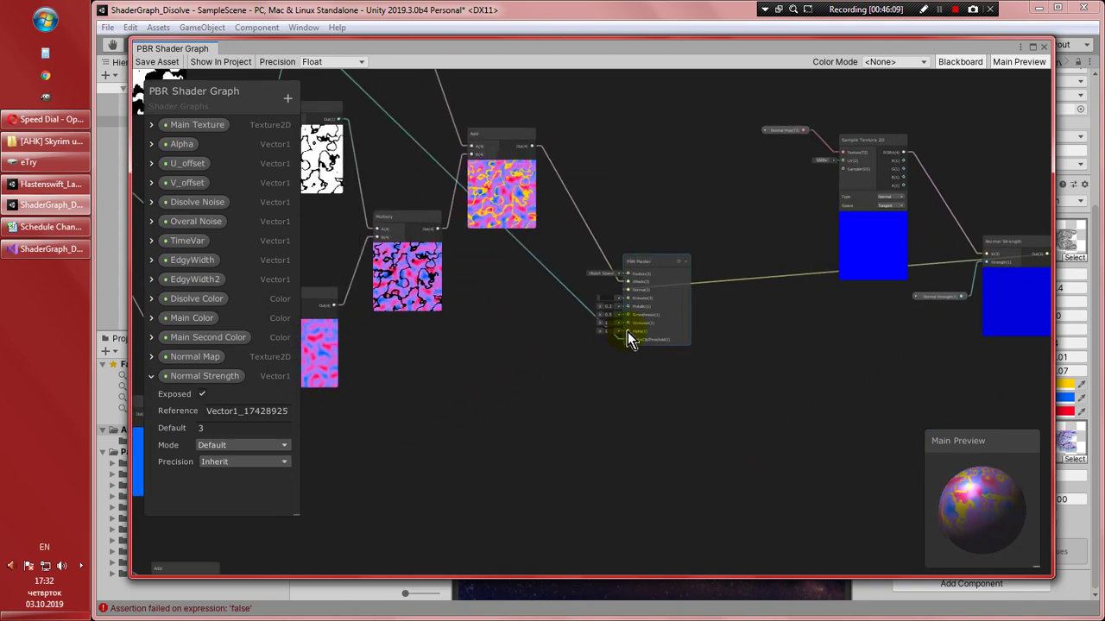
middle_click_drag(550, 380, 764, 246)
scroll(661, 375, "down", 2)
middle_click_drag(661, 375, 669, 411)
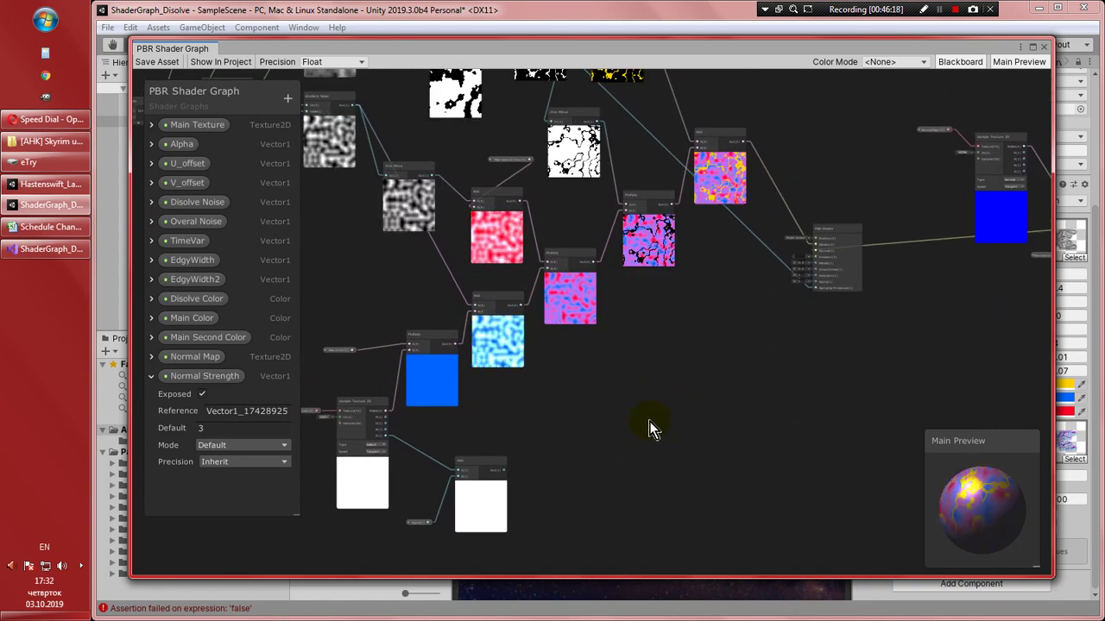
middle_click_drag(584, 426, 600, 408)
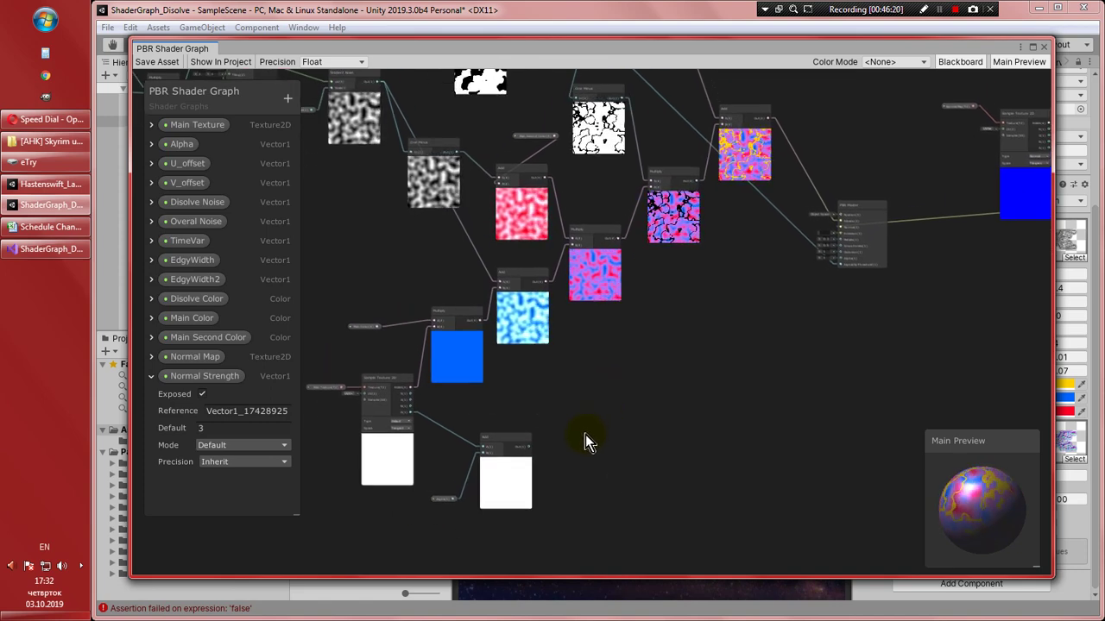
scroll(585, 434, "up", 1)
right_click(583, 396)
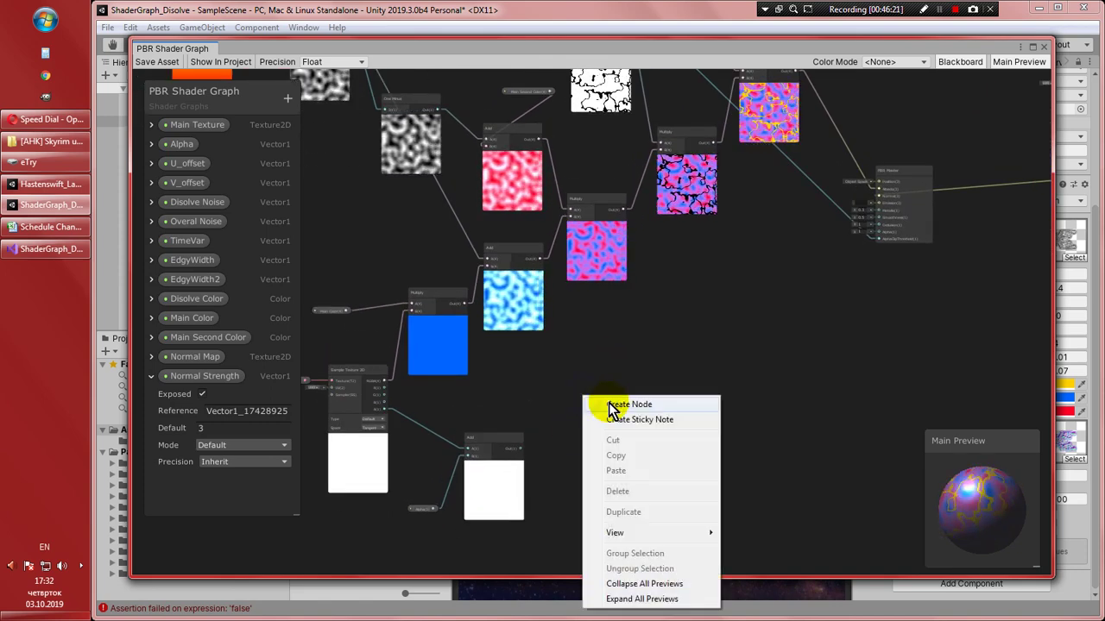
left_click(612, 403)
type("Mult")
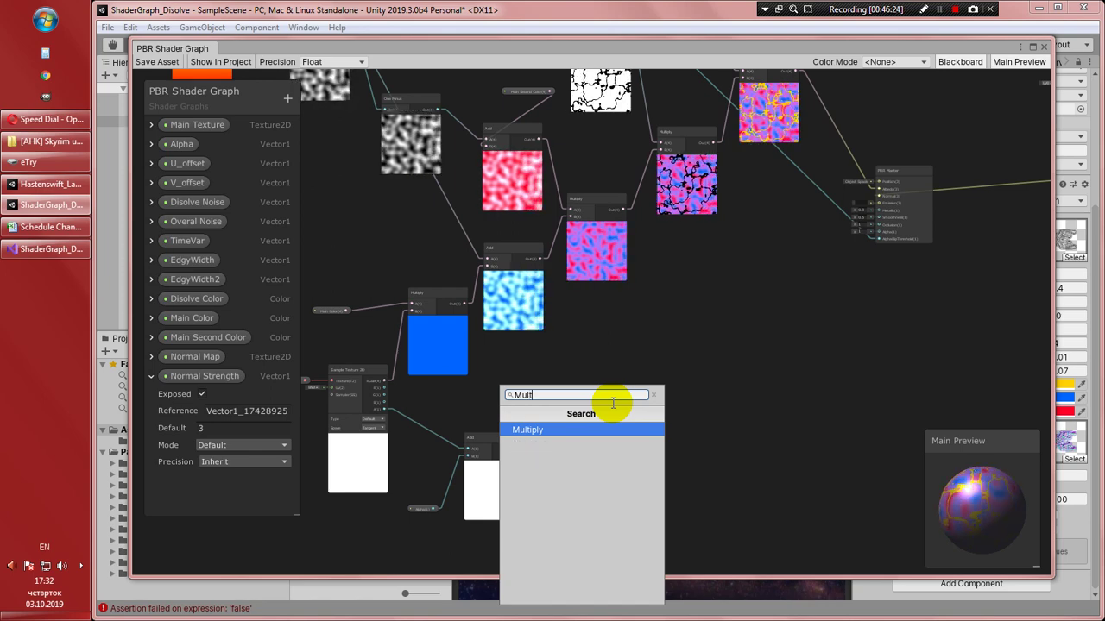
key("Return")
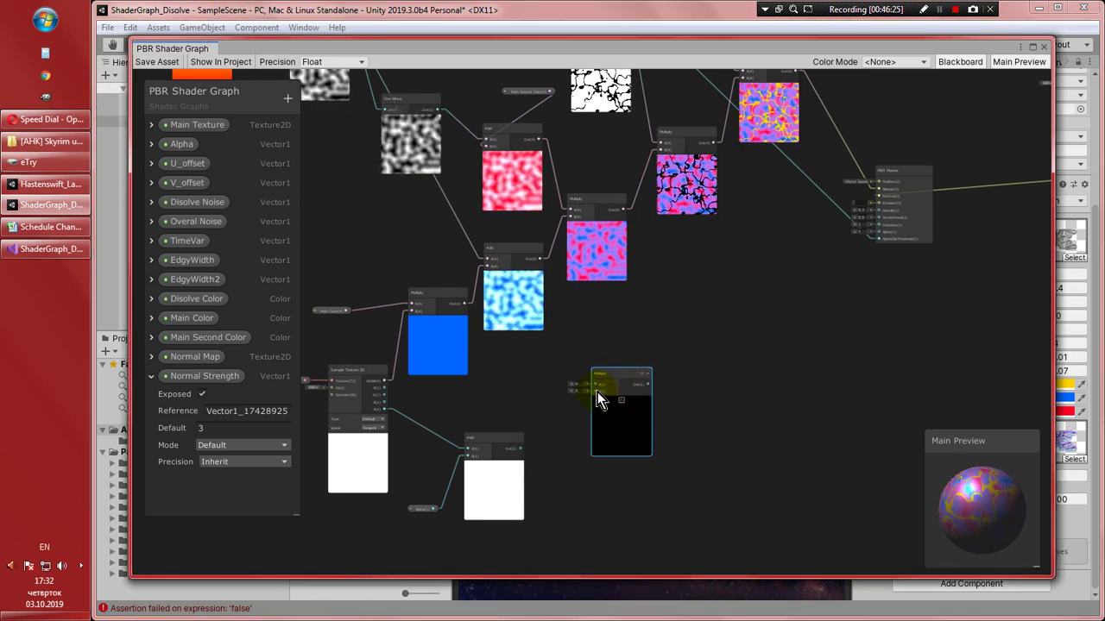
Wire the alpha Add node's output into input A of the new Multiply node and the Subtract outline output into input B
left_click_drag(524, 451, 542, 438)
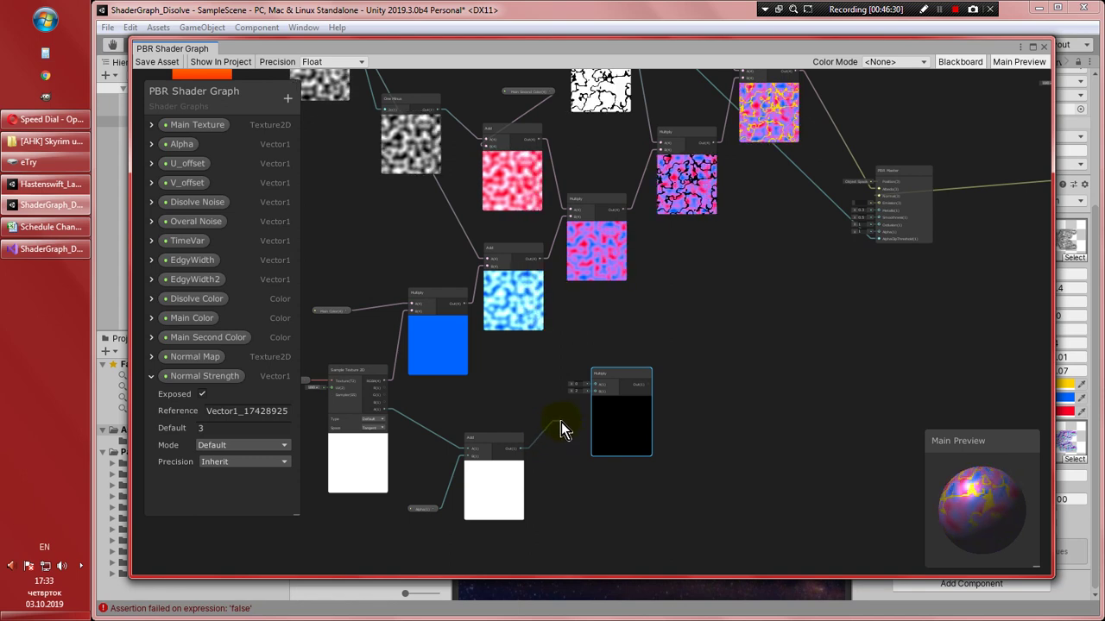
left_click_drag(572, 426, 594, 392)
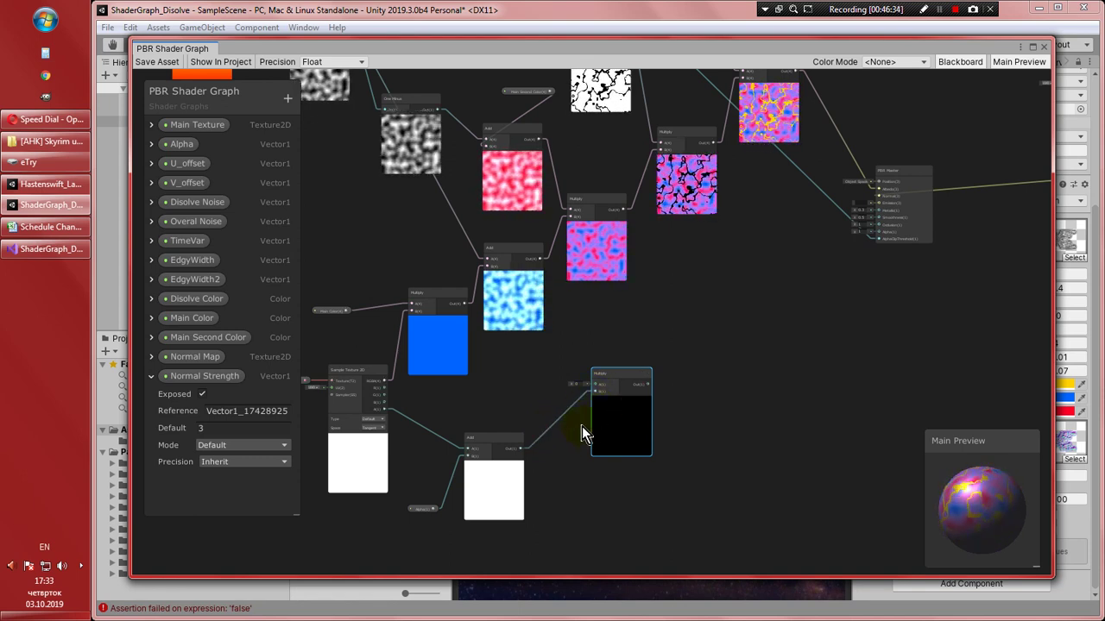
middle_click_drag(584, 423, 639, 561)
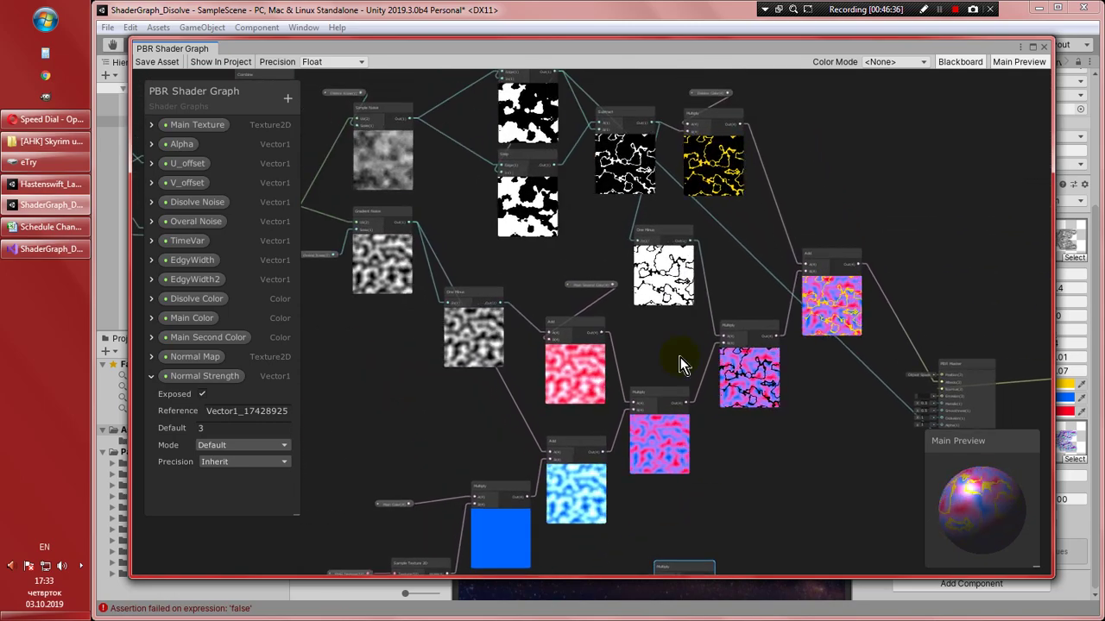
scroll(616, 125, "up", 5)
scroll(611, 149, "down", 3)
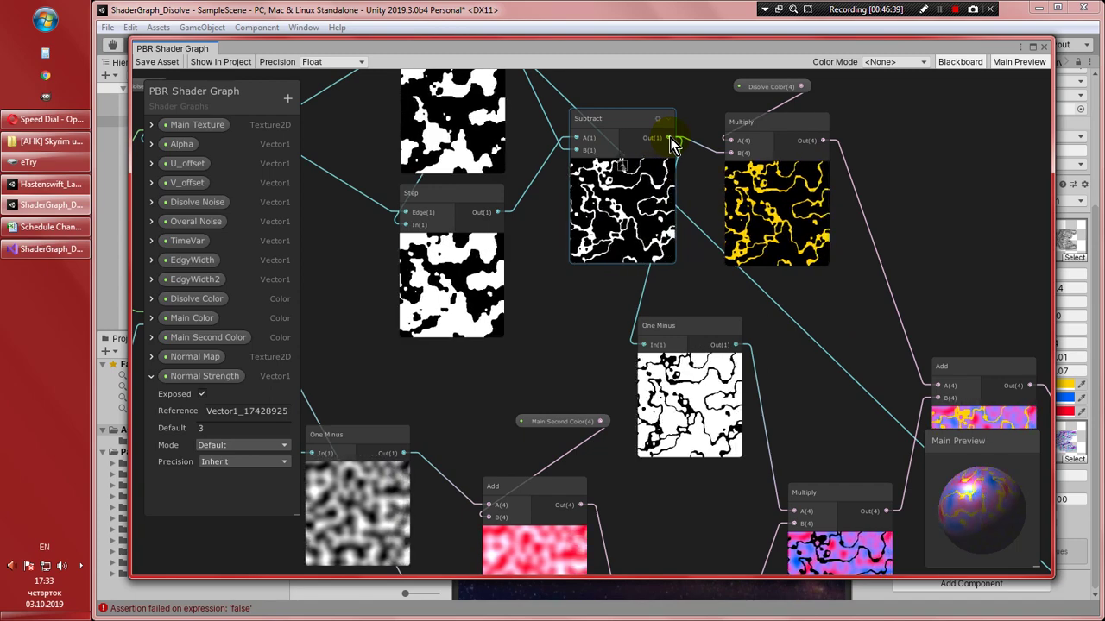
left_click_drag(672, 144, 679, 476)
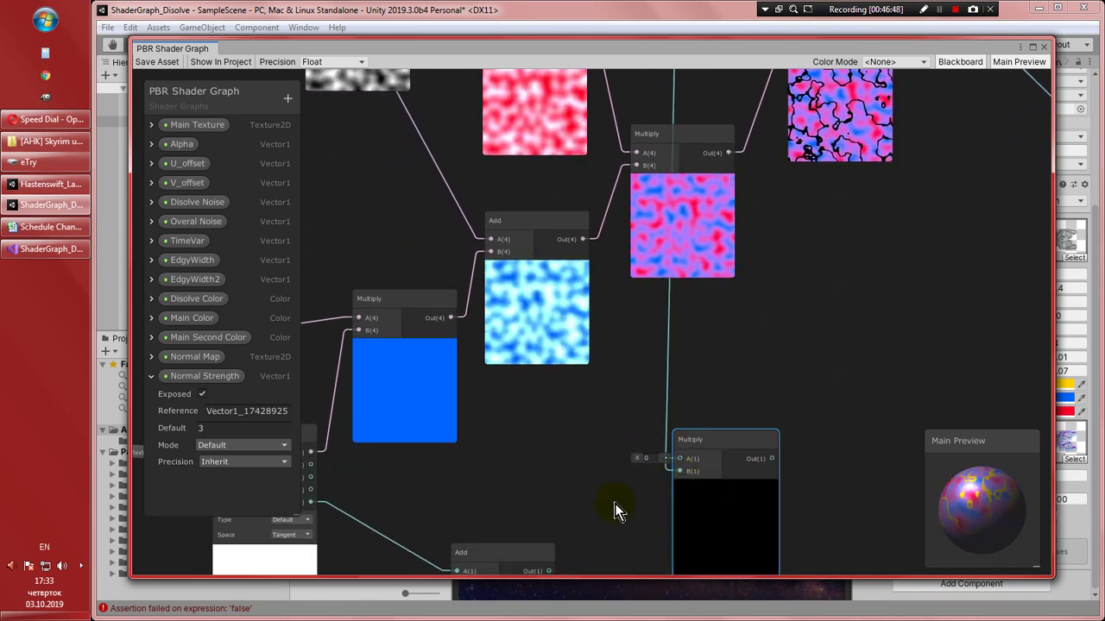
scroll(624, 448, "down", 1)
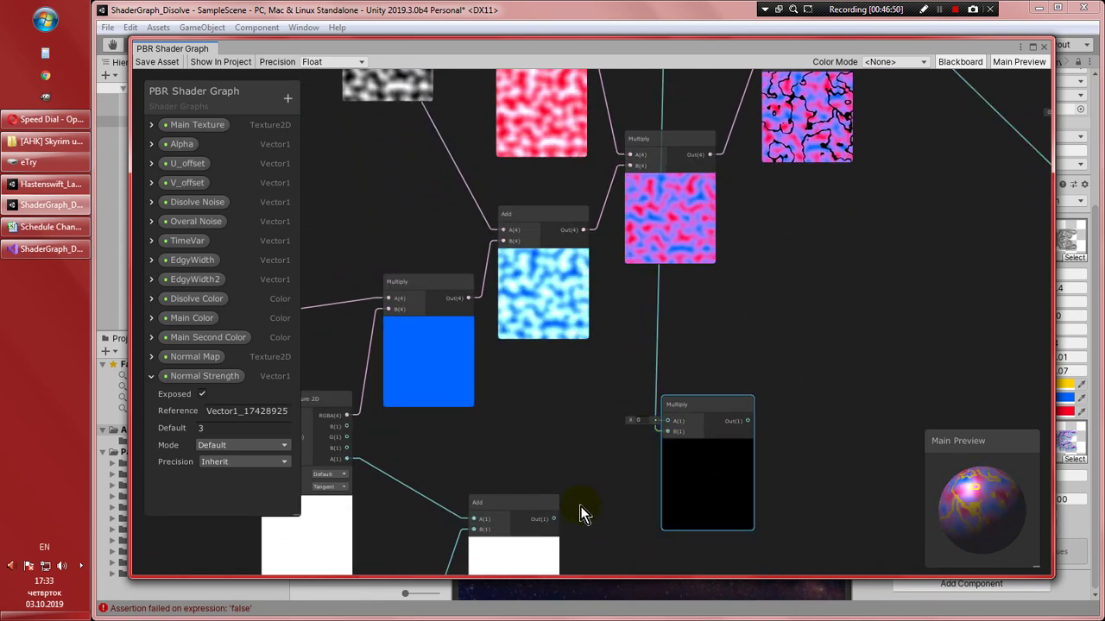
left_click_drag(550, 521, 668, 416)
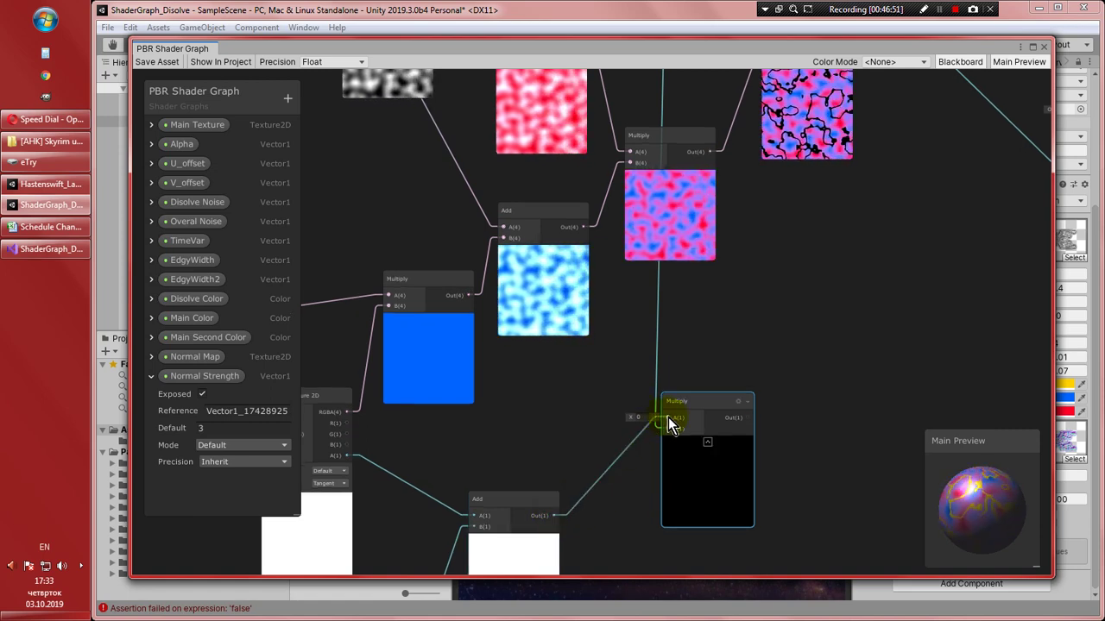
scroll(611, 401, "down", 2)
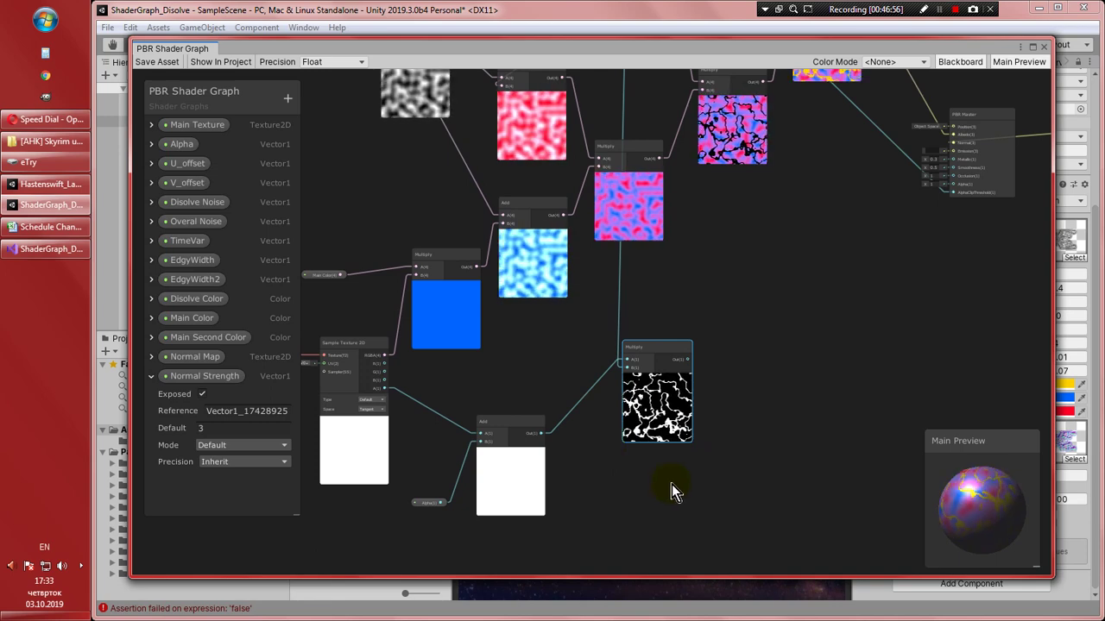
Create a Divide node after the outline Multiply, feeding the Multiply output into A and the alpha Add output into B
middle_click_drag(669, 469, 625, 420)
right_click(710, 382)
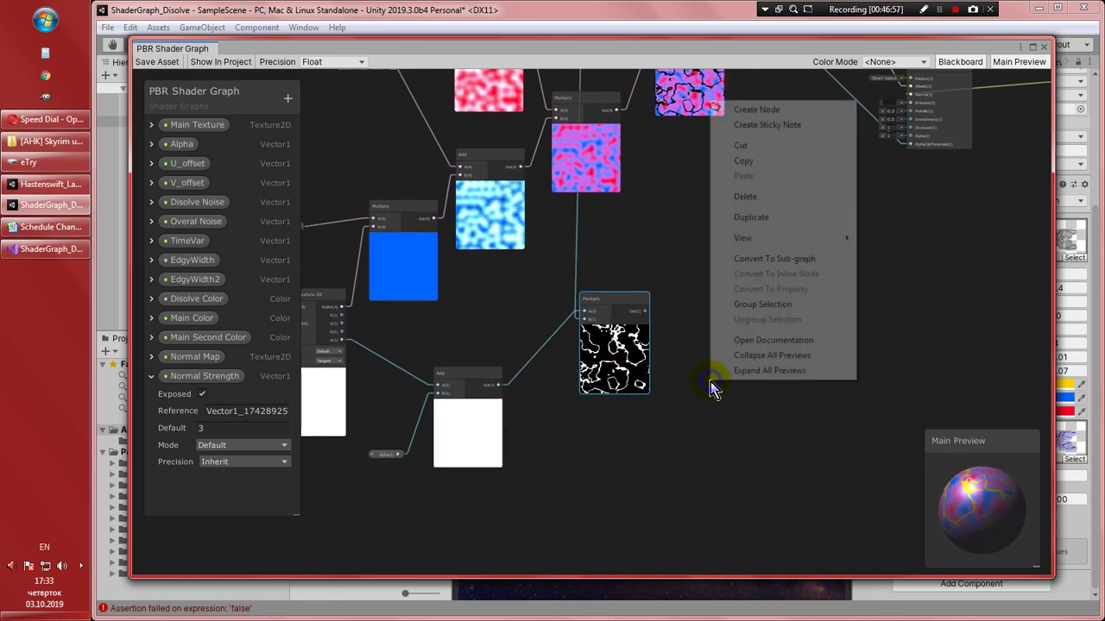
left_click(745, 109)
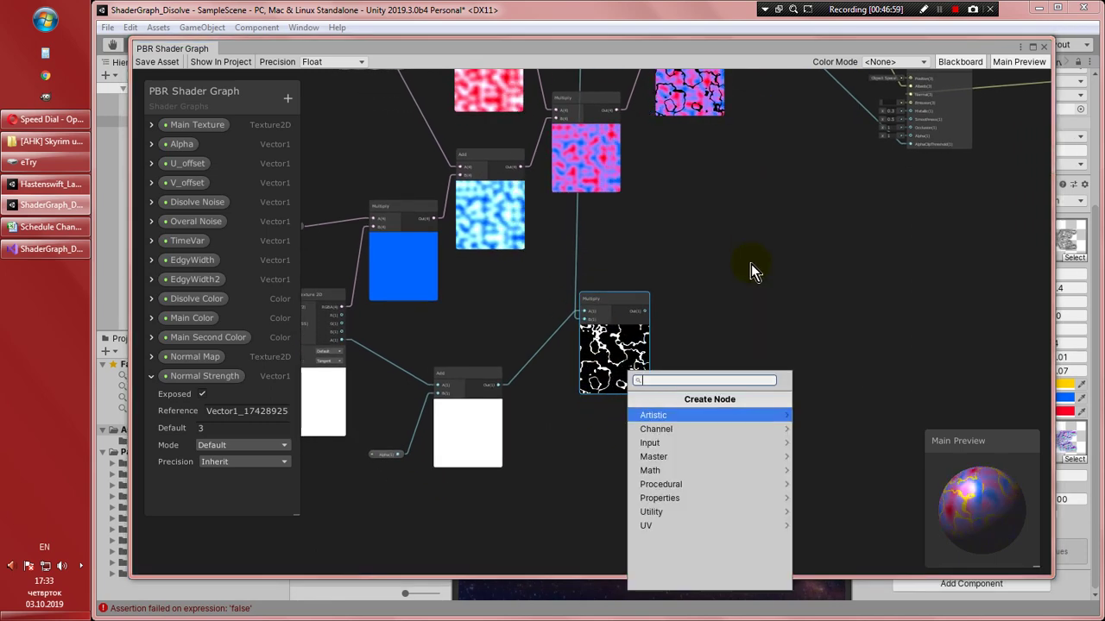
type("Div")
key("Return")
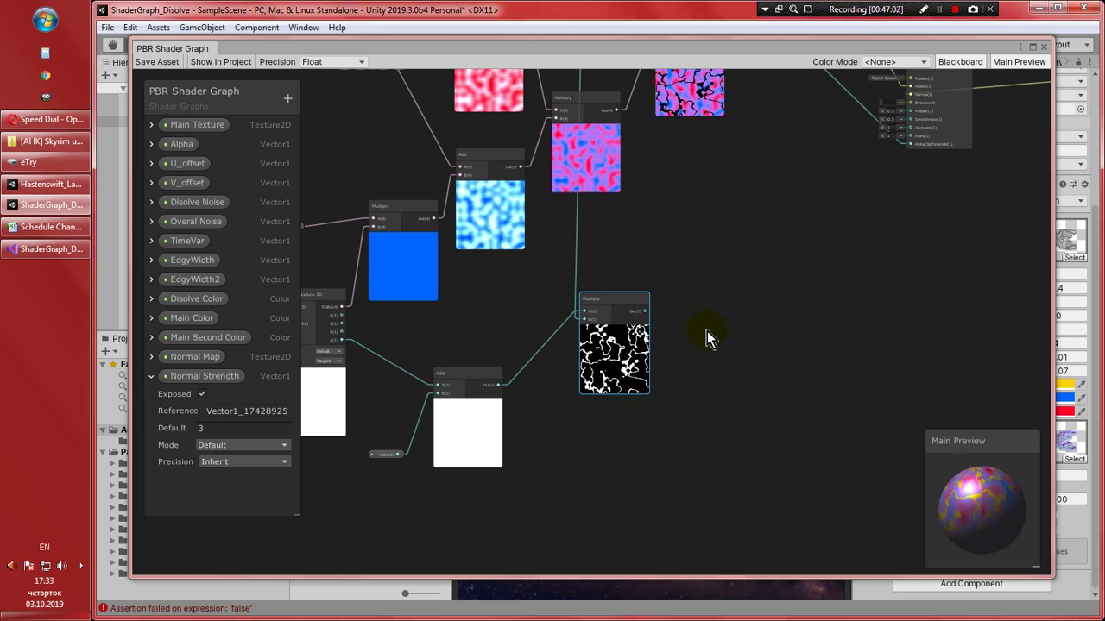
mouse_move(727, 406)
left_mouse_down()
mouse_move(724, 423)
mouse_move(741, 407)
left_mouse_up()
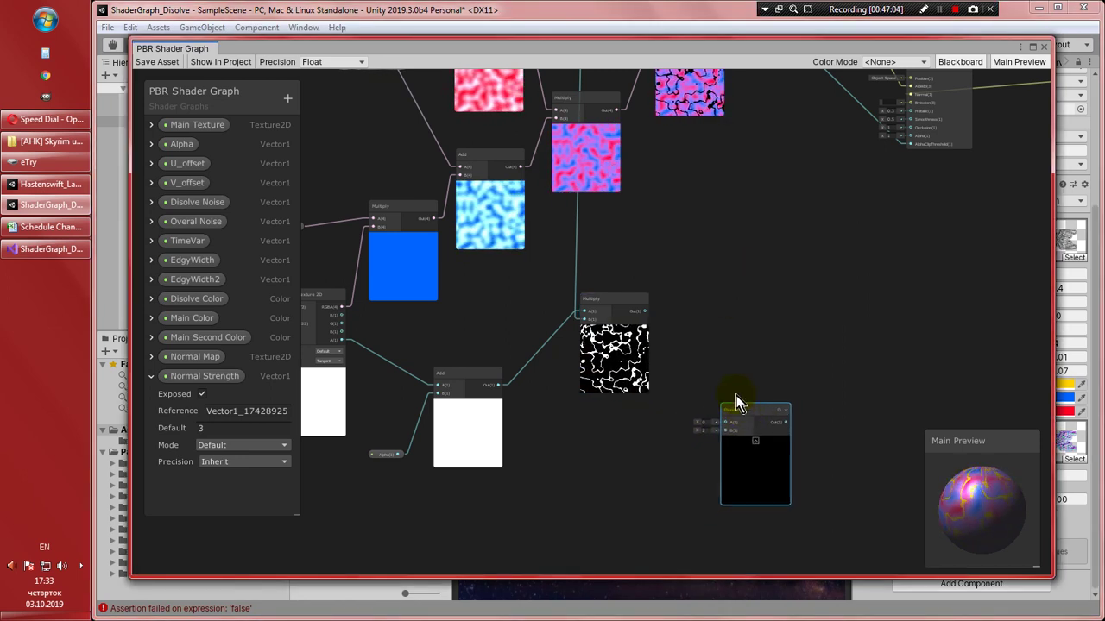
left_click_drag(645, 312, 724, 421)
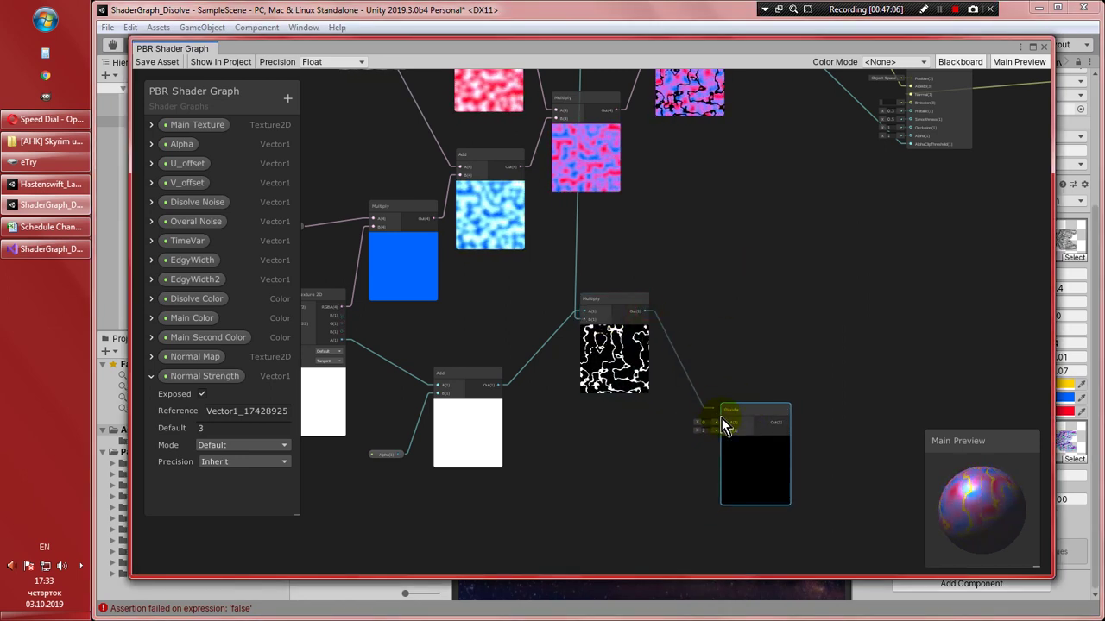
left_click_drag(502, 386, 727, 432)
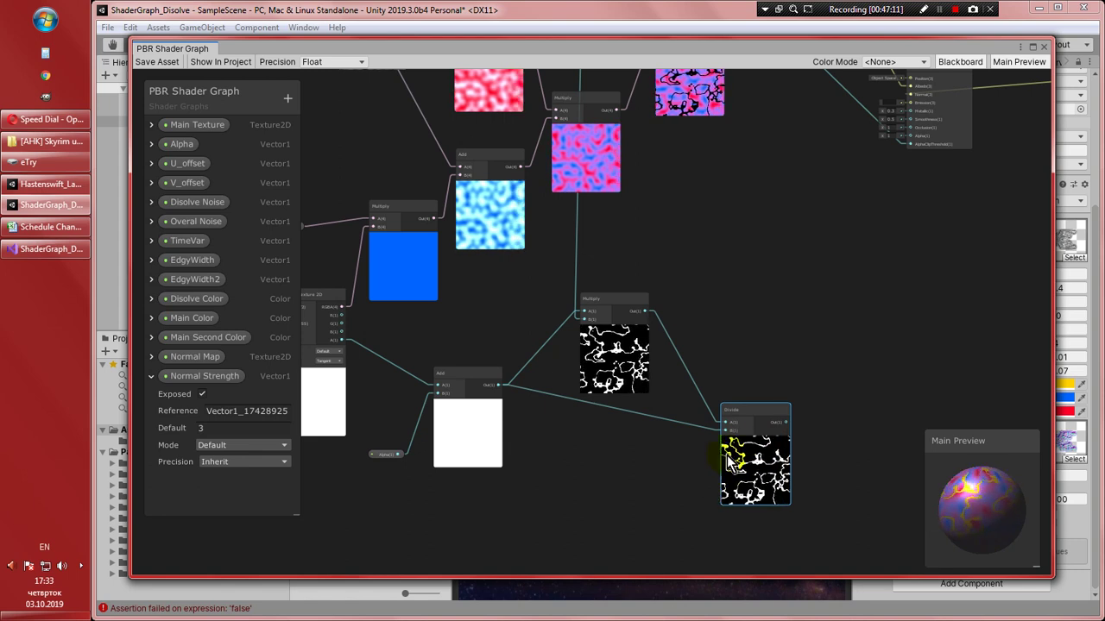
mouse_move(743, 411)
left_mouse_down()
mouse_move(709, 404)
mouse_move(723, 403)
left_mouse_up()
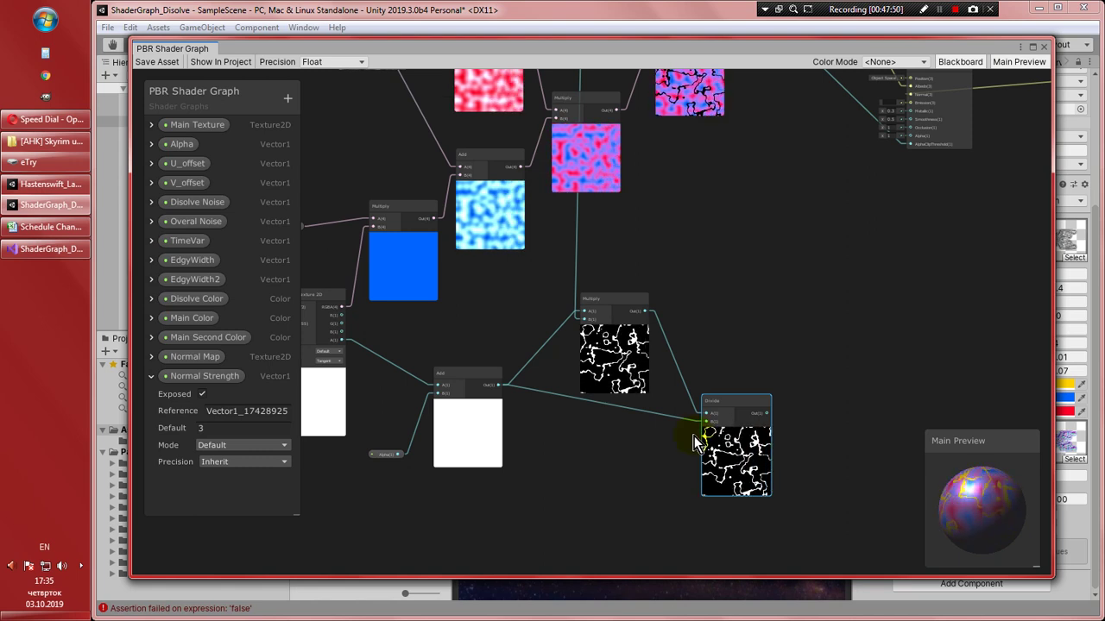
Create an Add node beside the Divide node, with the alpha Add output in A and the Divide output in B
right_click(801, 363)
left_click(830, 87)
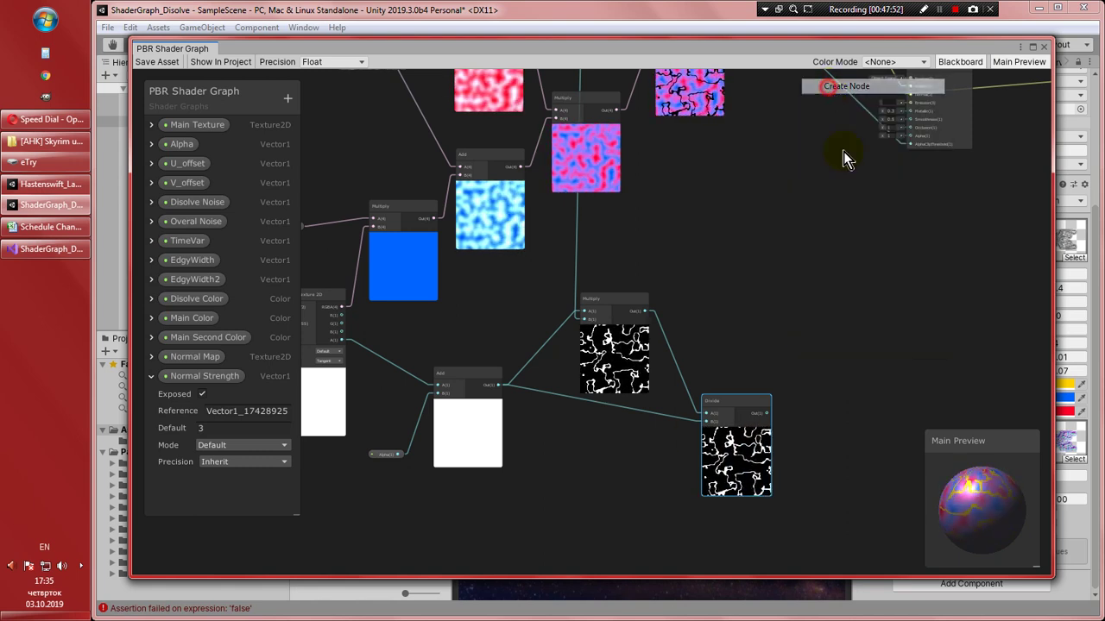
type("Ad")
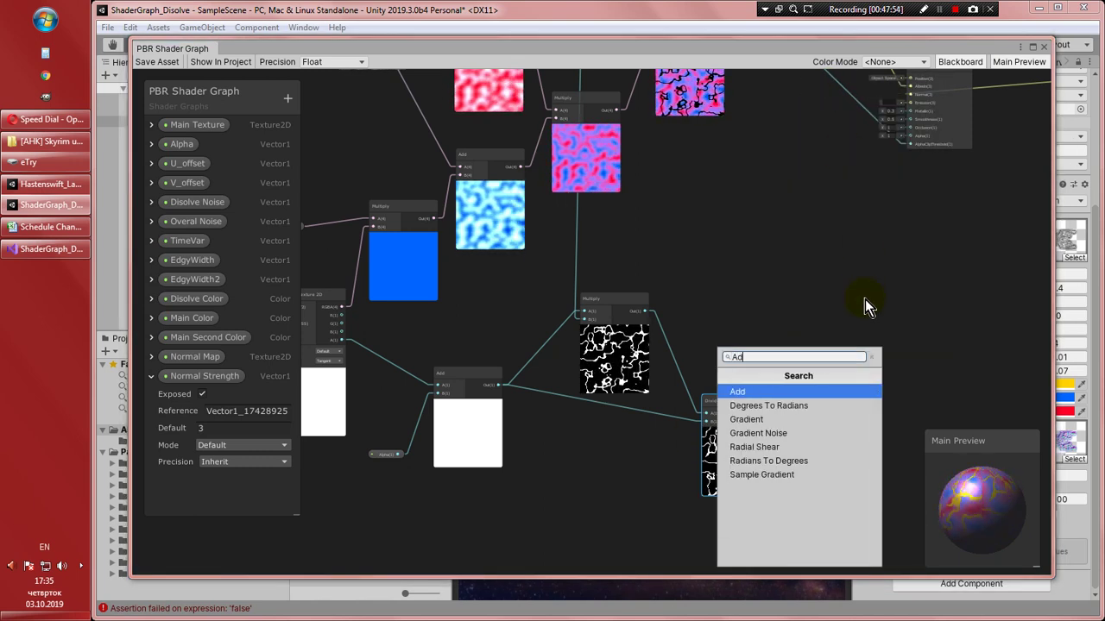
key("Return")
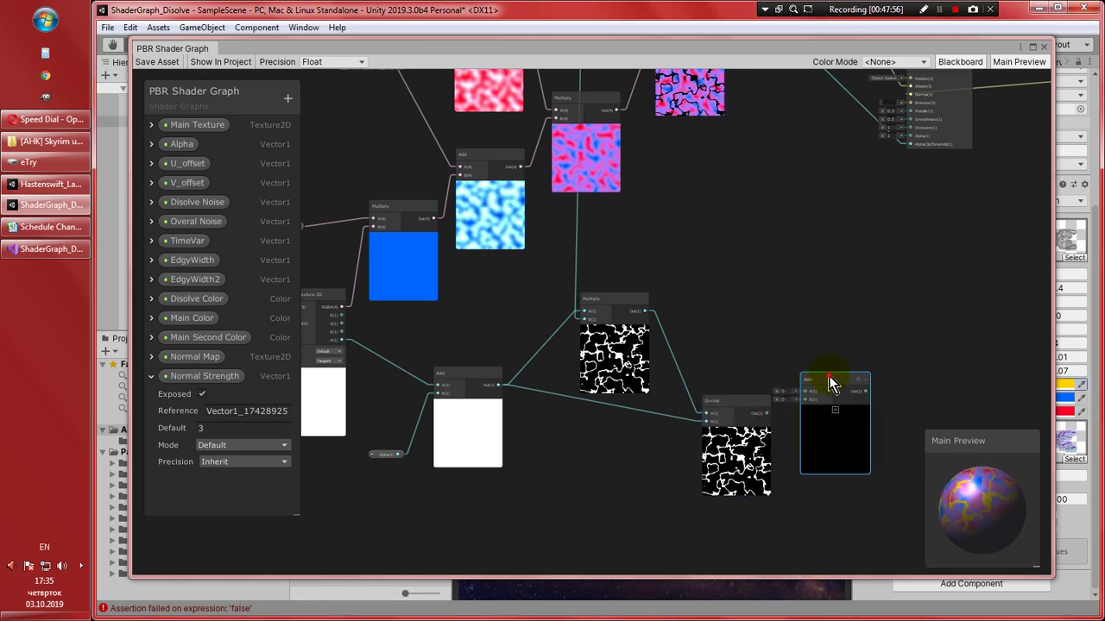
left_click_drag(831, 380, 840, 357)
left_click_drag(768, 413, 814, 378)
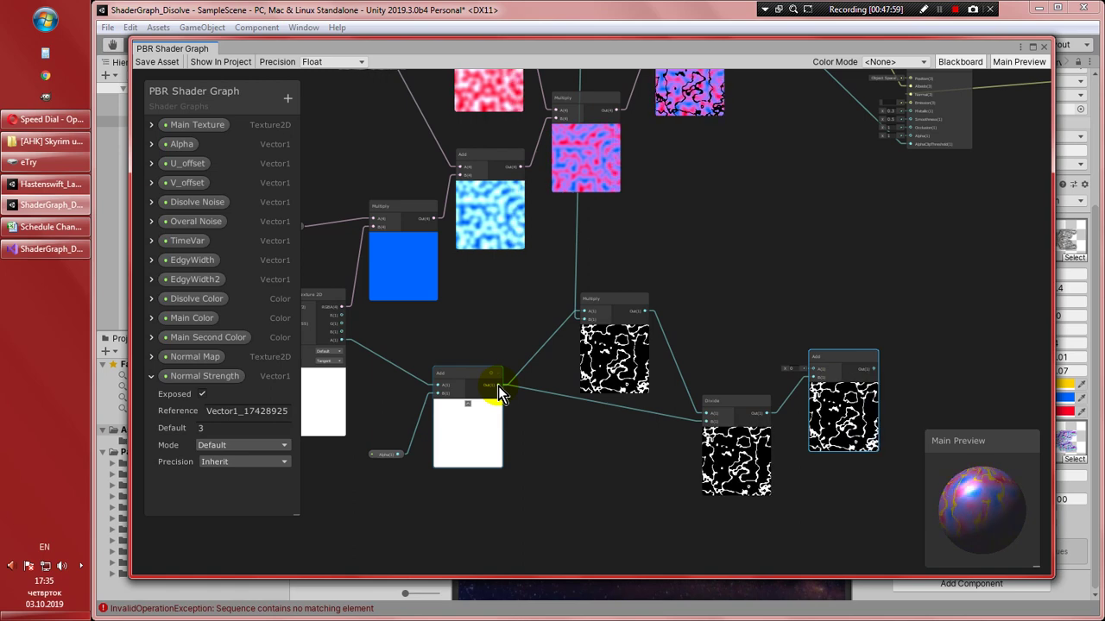
left_click_drag(509, 386, 814, 371)
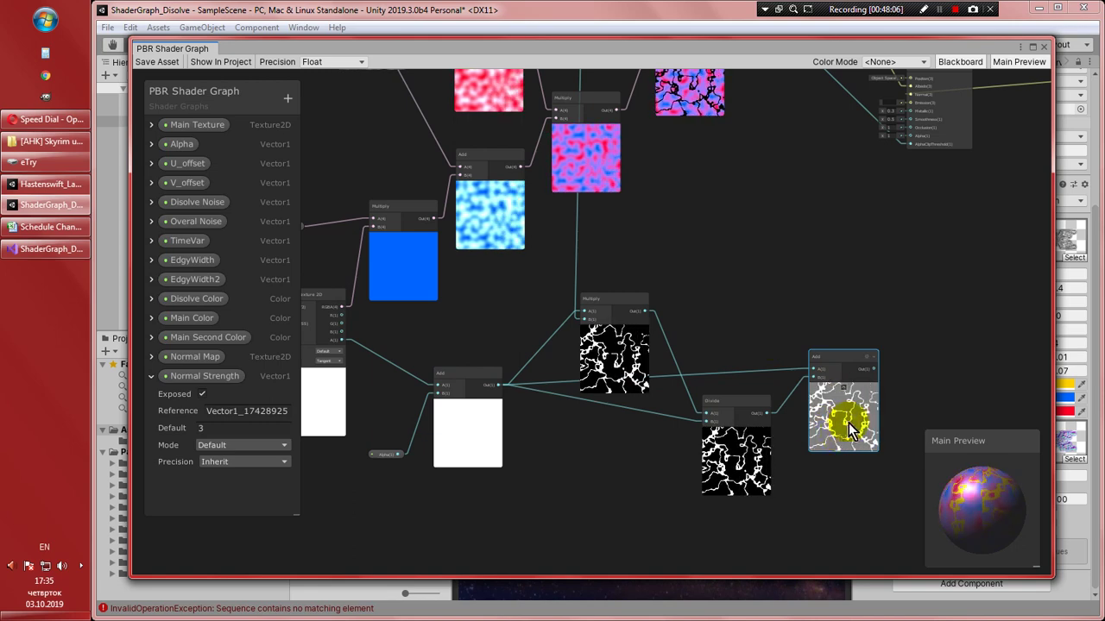
middle_click_drag(768, 316, 704, 356)
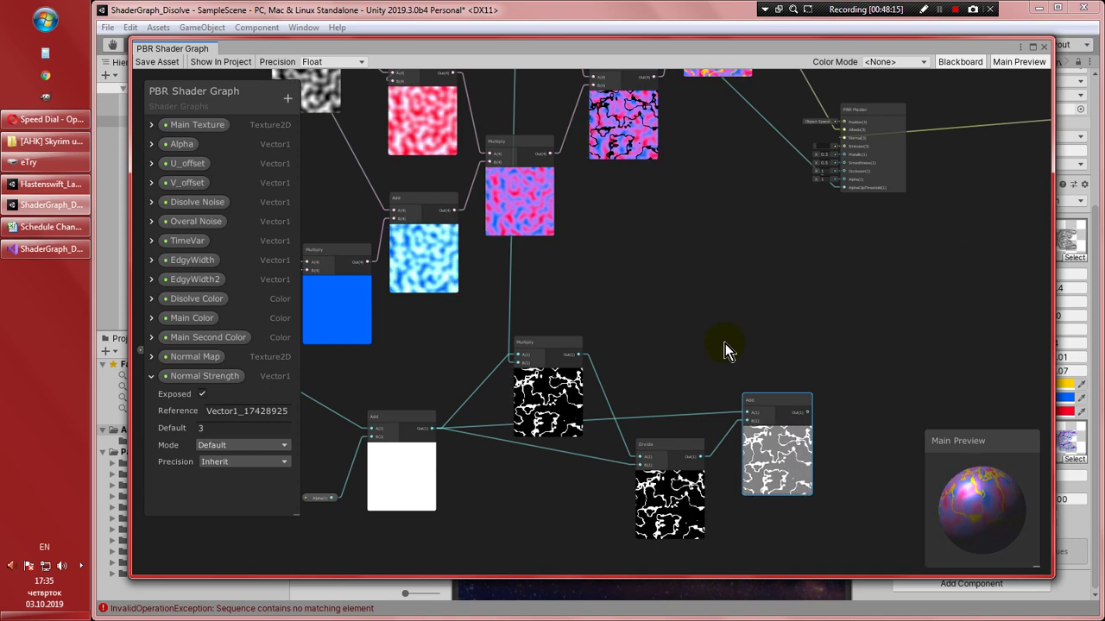
middle_click_drag(725, 344, 670, 335)
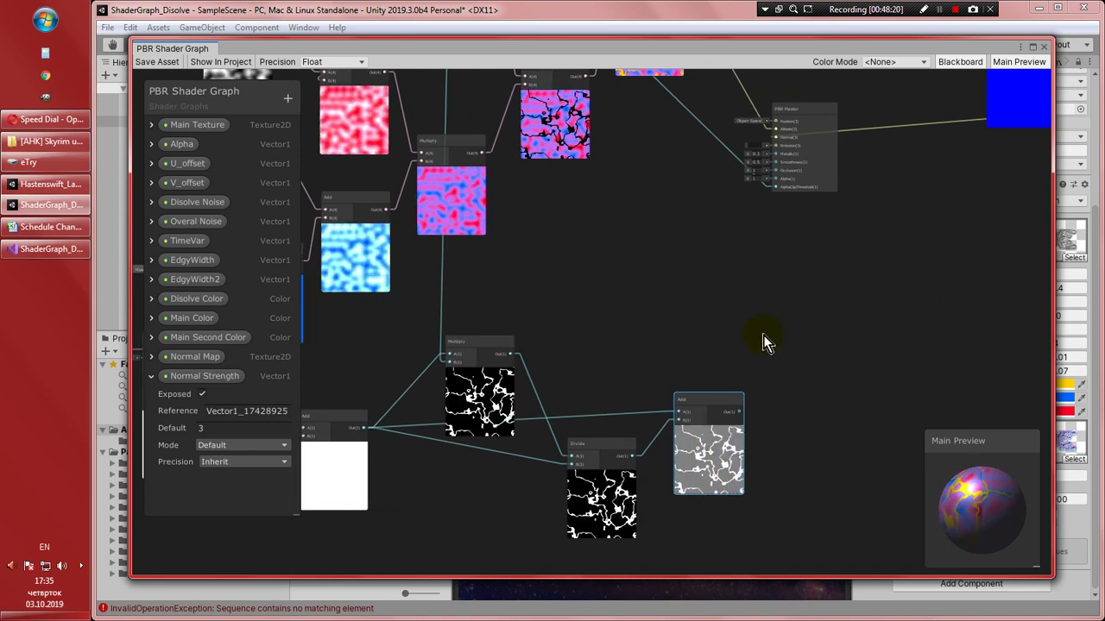
left_click(700, 464)
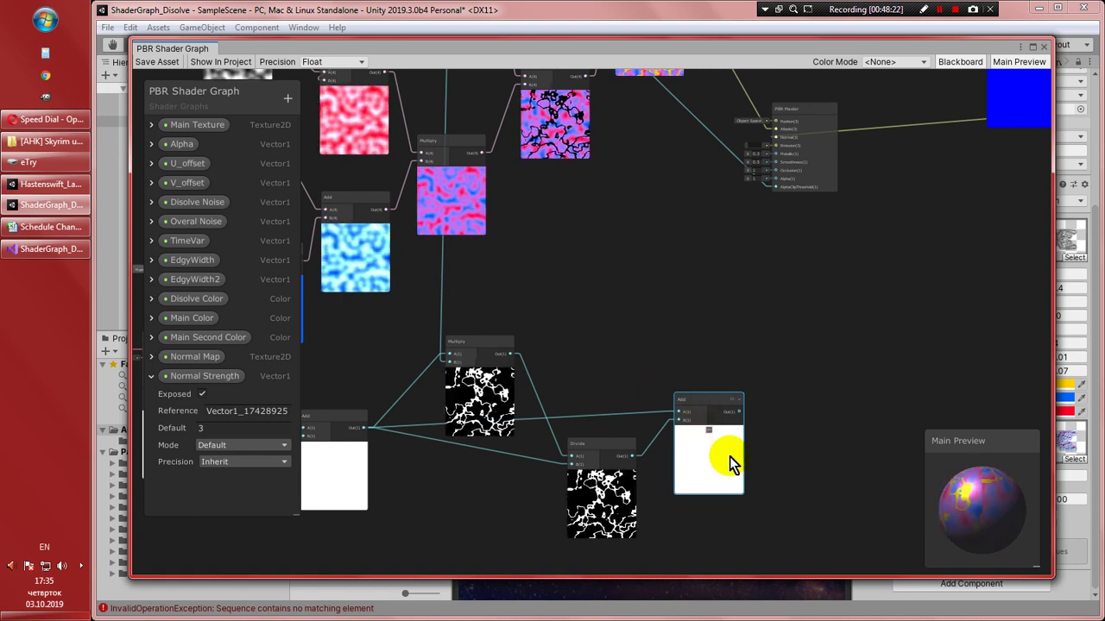
Create a Branch node and place it beyond the final Add node, below the PBR Master
right_click(763, 321)
left_click(795, 328)
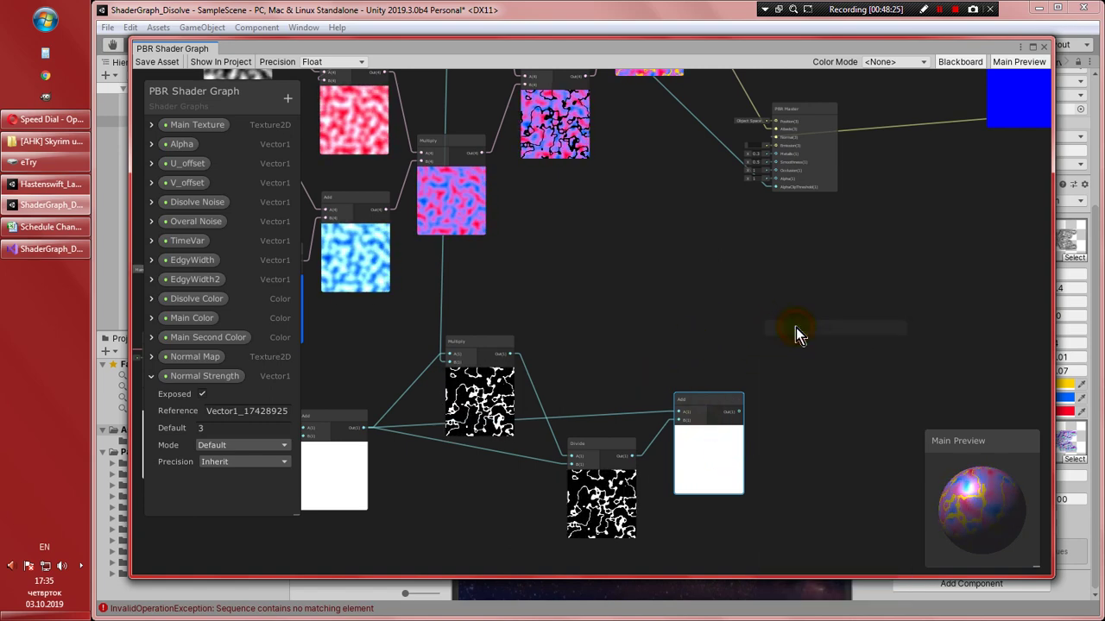
type("branch")
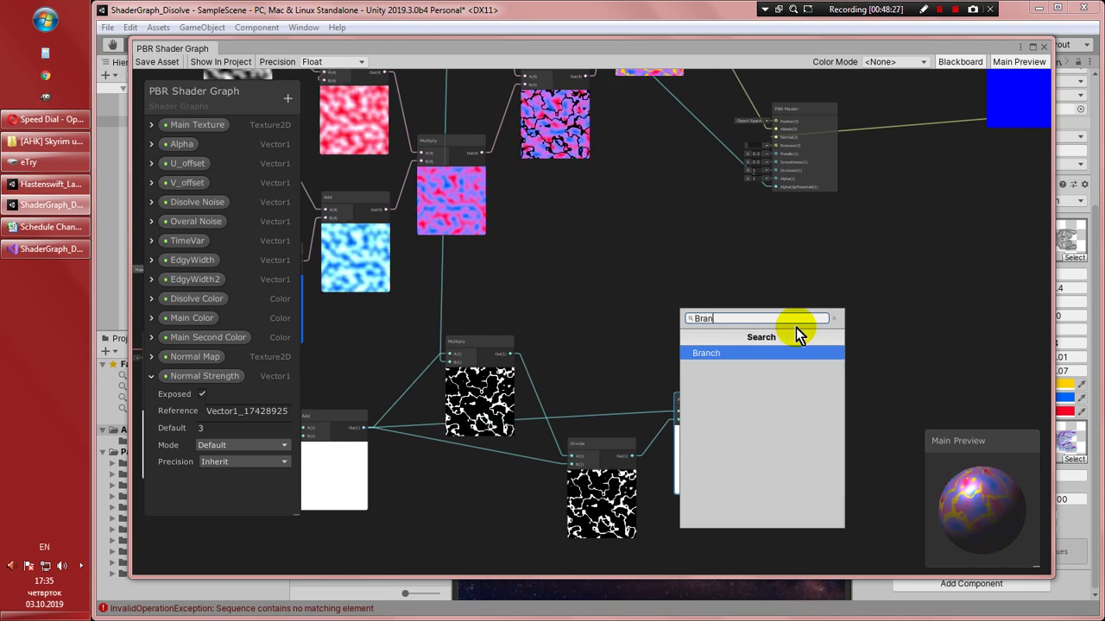
key("Return")
left_click_drag(790, 342, 855, 317)
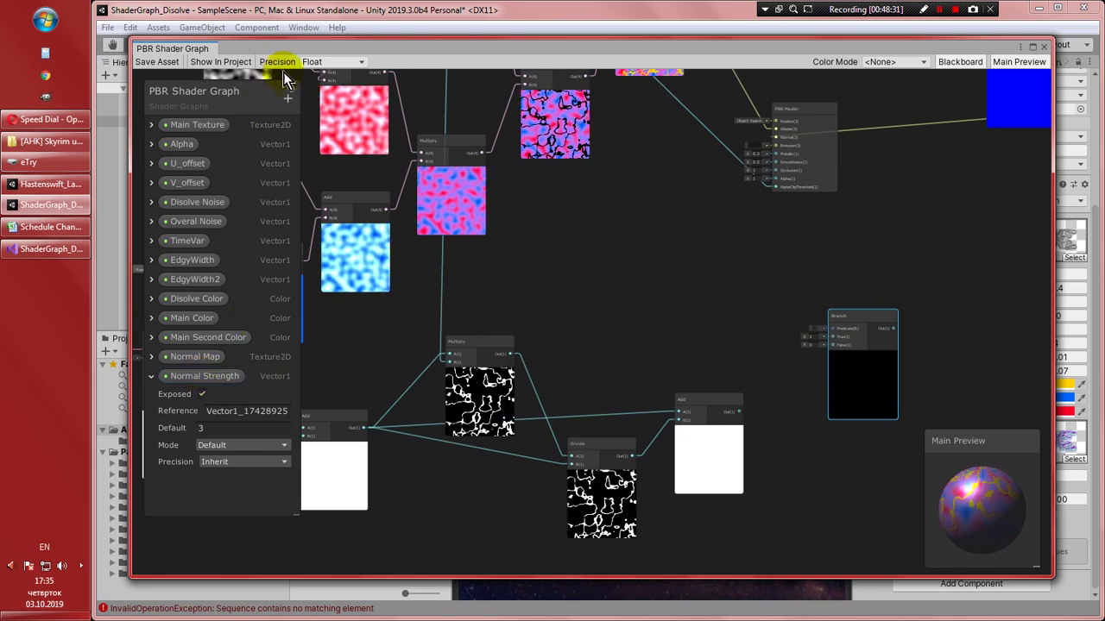
Create a Boolean property named Outline Opaque, place it in the graph and connect it to the Branch node's Predicate input
left_click(288, 99)
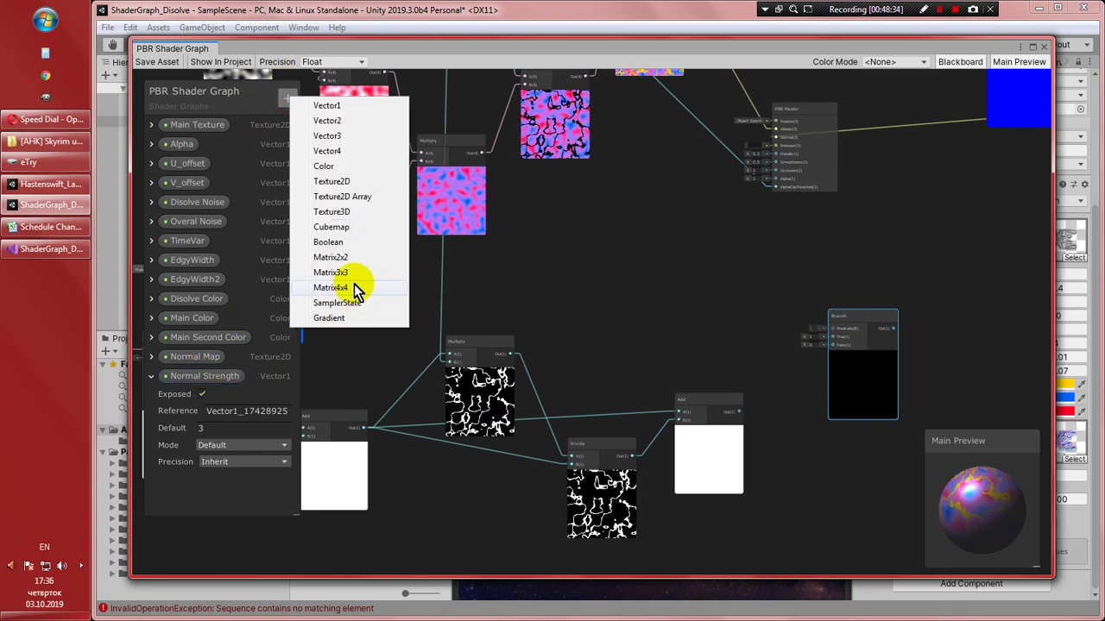
left_click(329, 242)
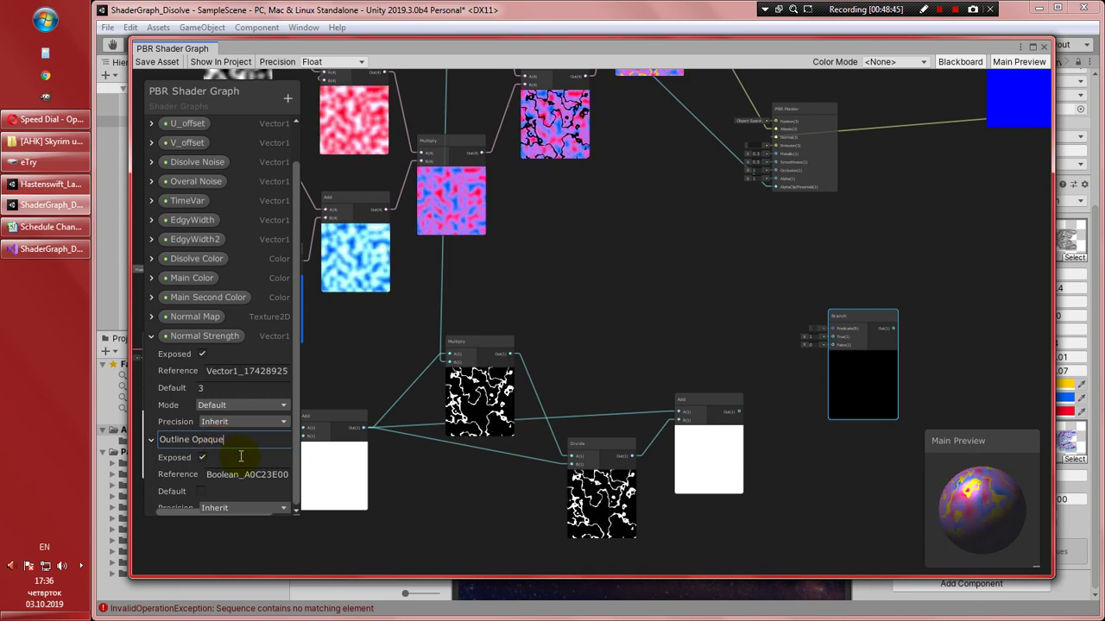
key("Return")
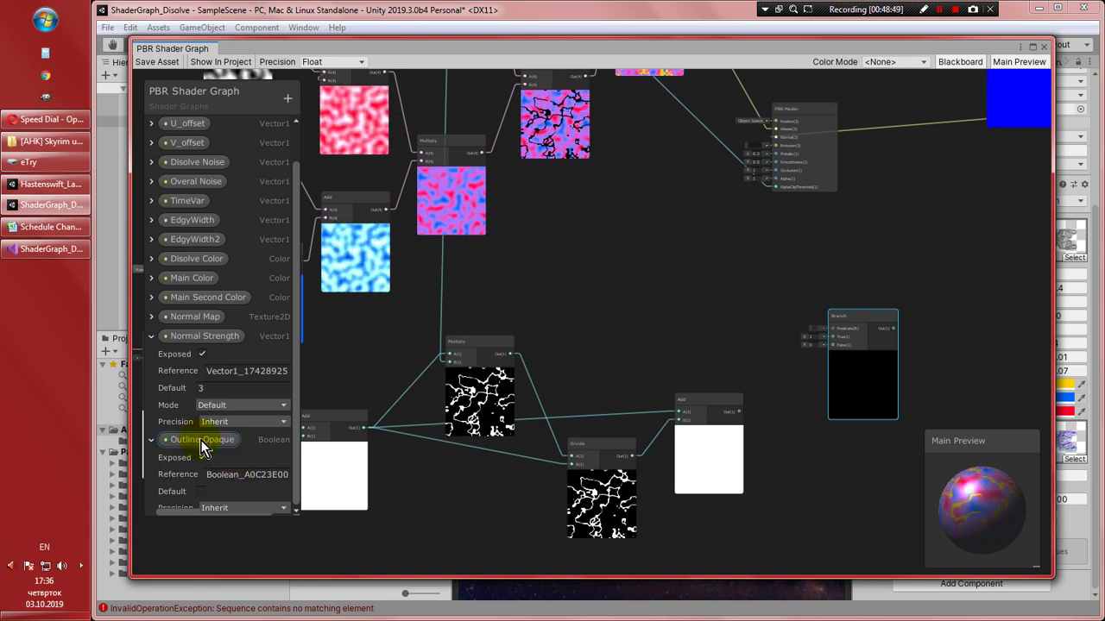
left_click_drag(198, 442, 811, 278)
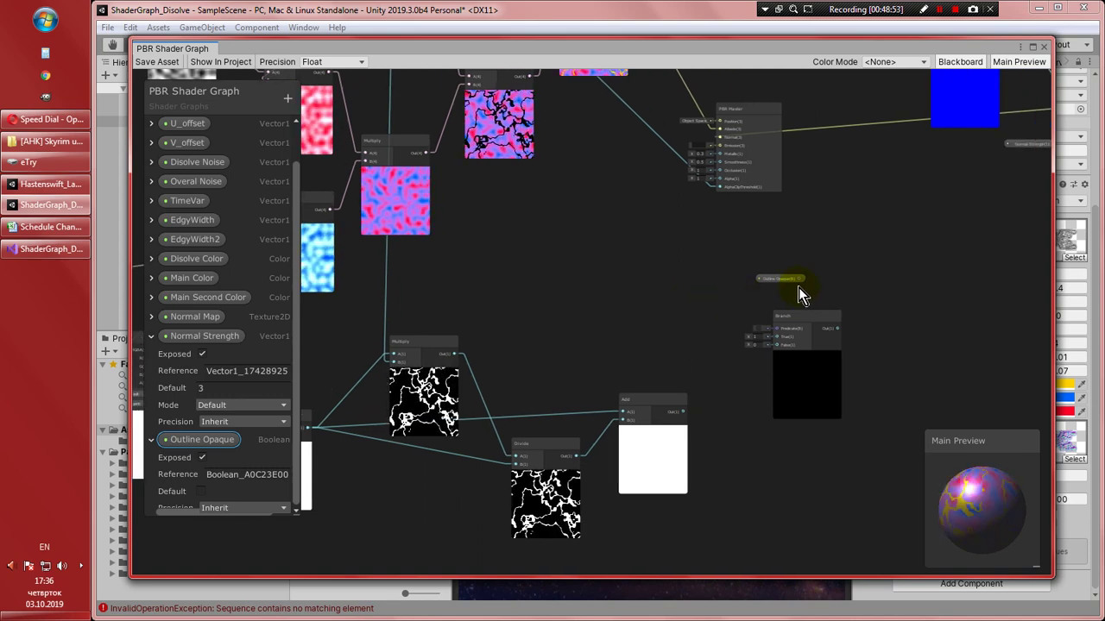
left_click(799, 281)
left_click_drag(798, 285, 776, 328)
scroll(807, 354, "up", 3)
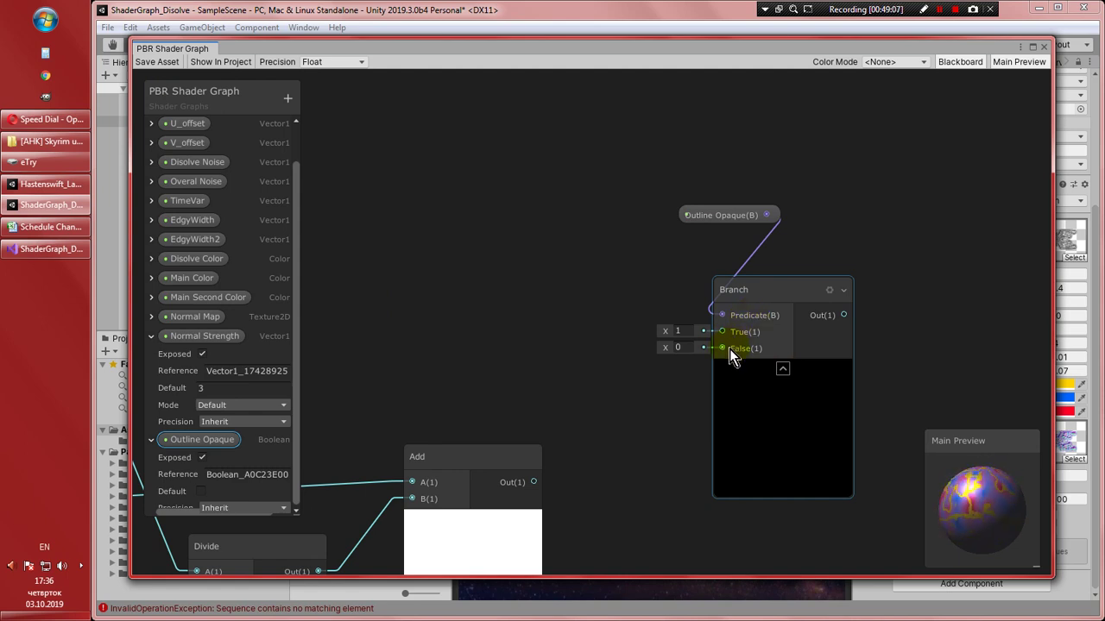
Connect the final Add output to the Branch node's True input and the alpha Add output to its False input
middle_click_drag(636, 377, 719, 388)
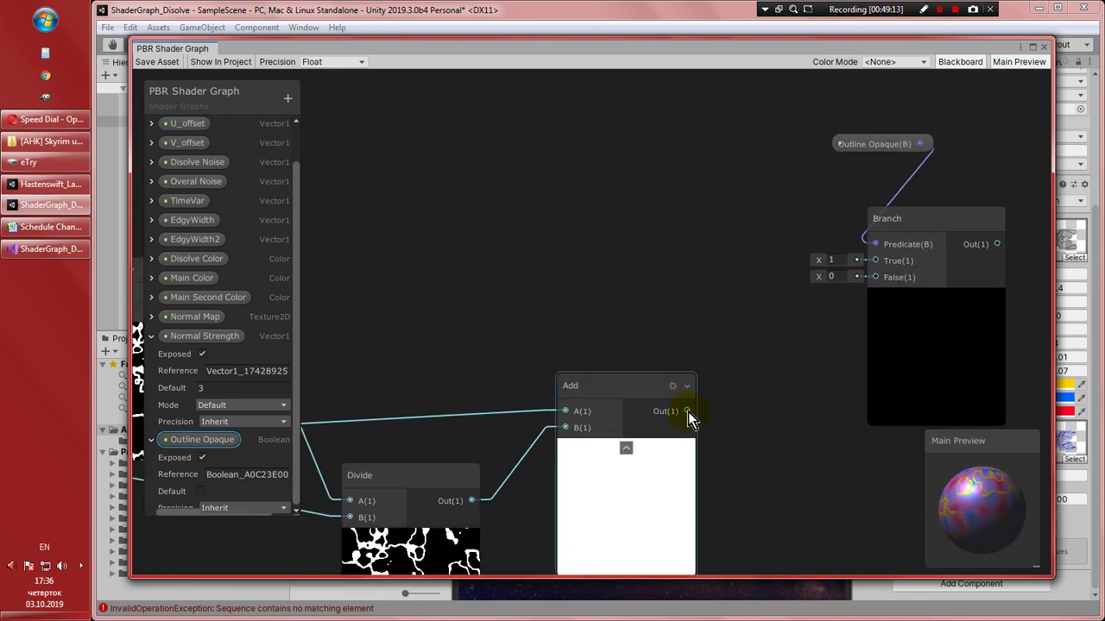
left_click_drag(688, 410, 875, 261)
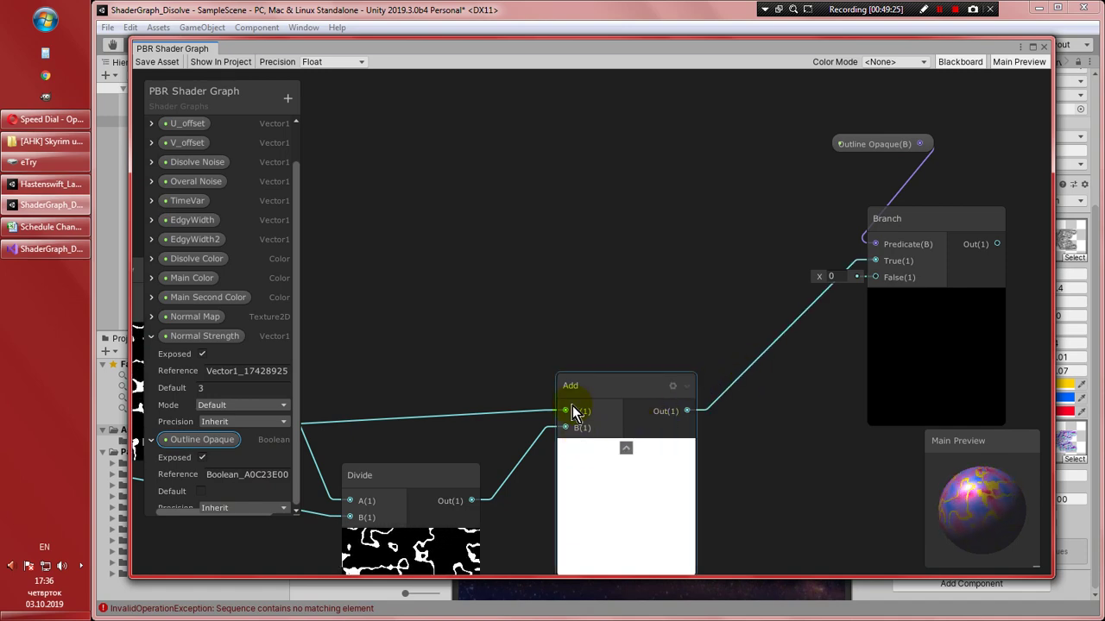
middle_click_drag(545, 302, 752, 337)
scroll(604, 284, "down", 3)
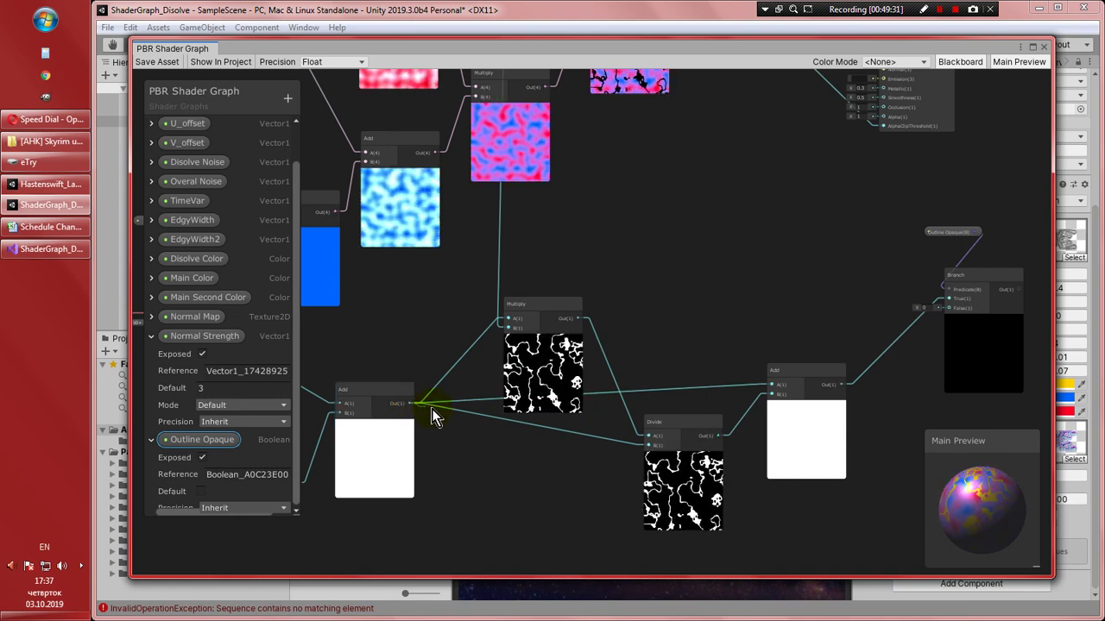
left_click_drag(484, 422, 948, 309)
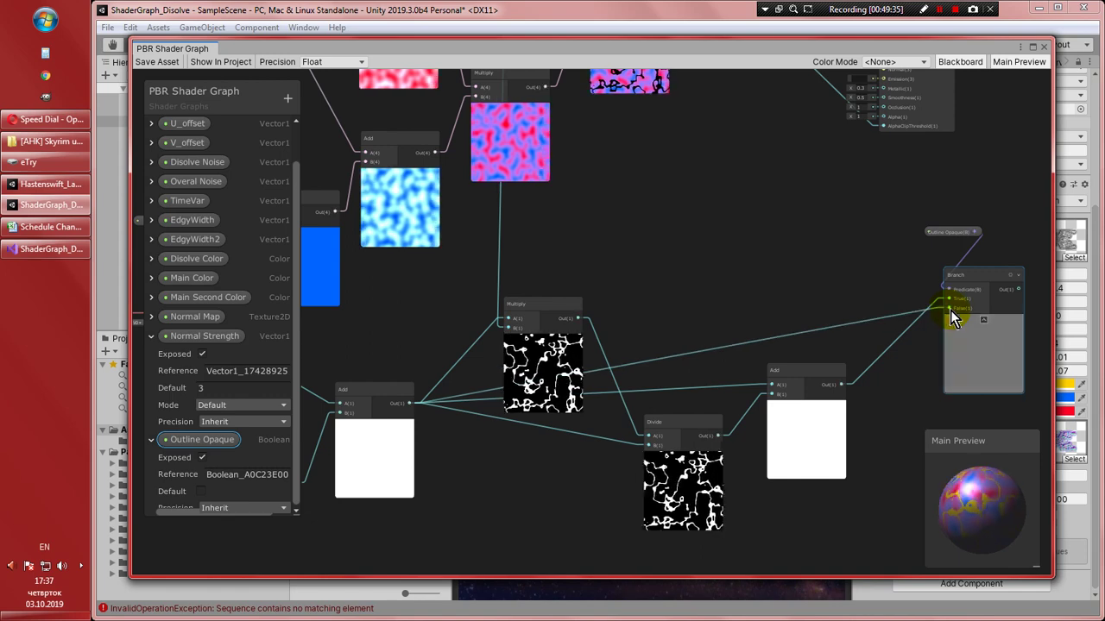
Connect the Branch node's output to the PBR Master's Alpha input and save the shader asset
scroll(828, 314, "up", 5)
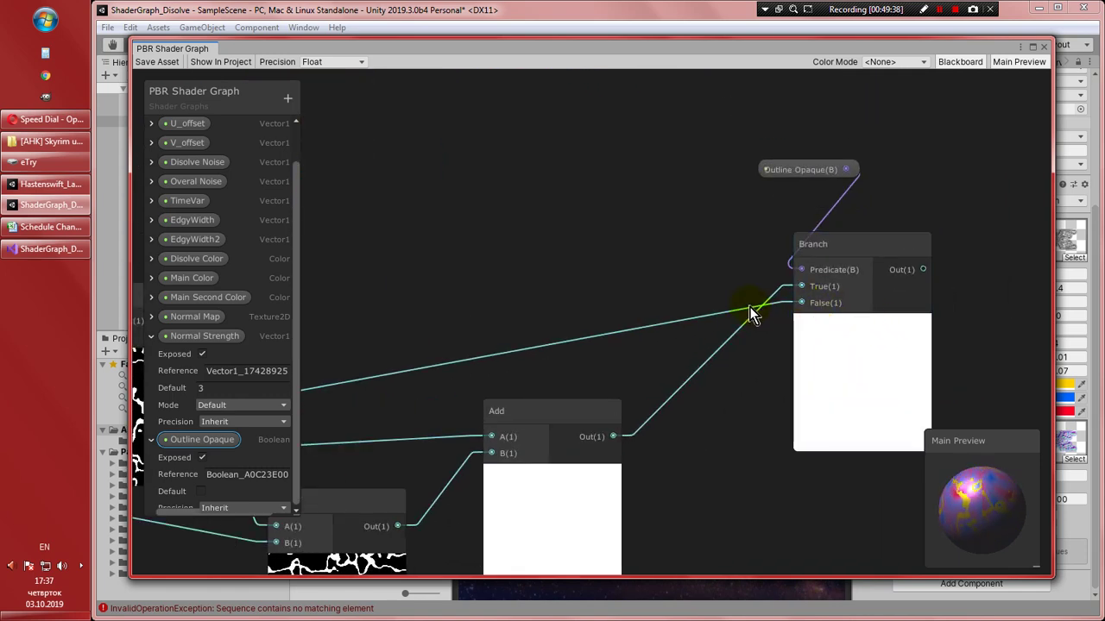
scroll(736, 279, "down", 2)
middle_click_drag(719, 264, 736, 408)
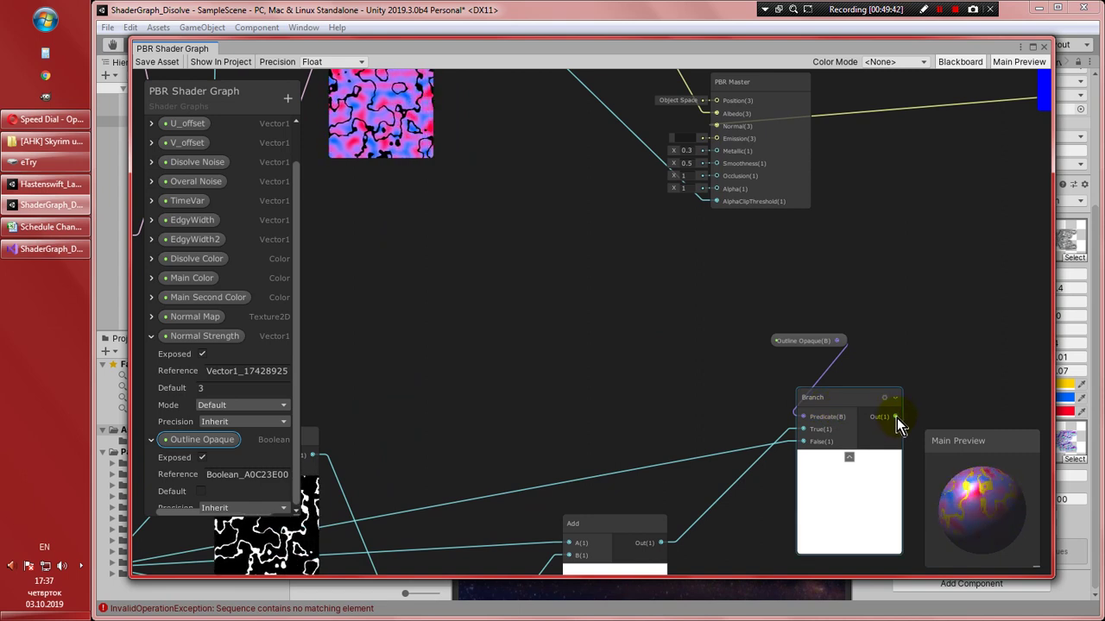
left_click_drag(896, 417, 717, 195)
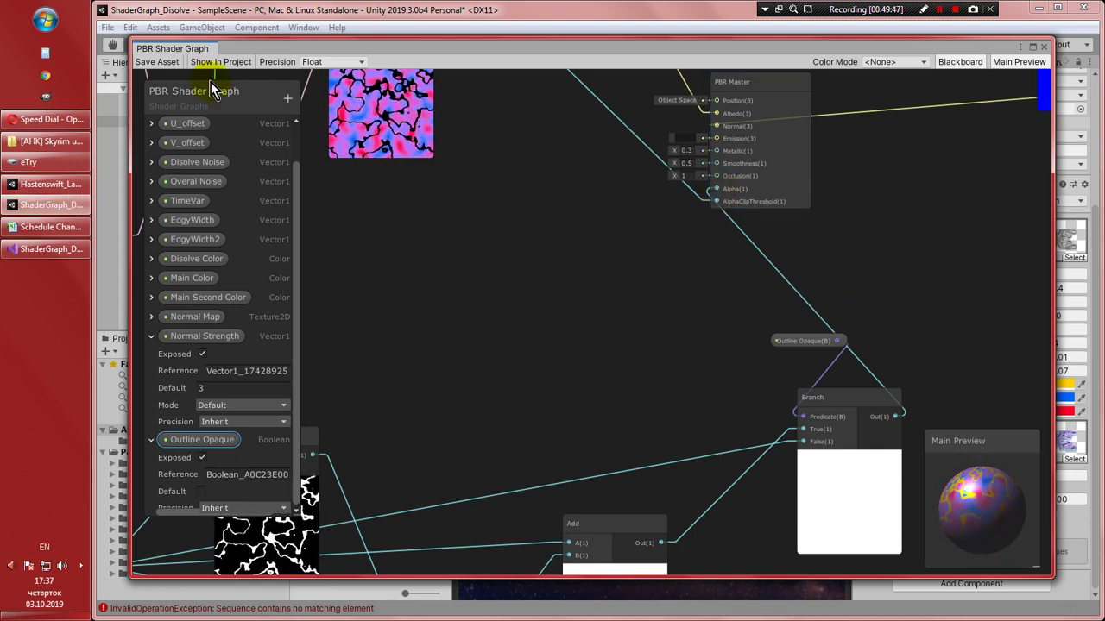
left_click(151, 59)
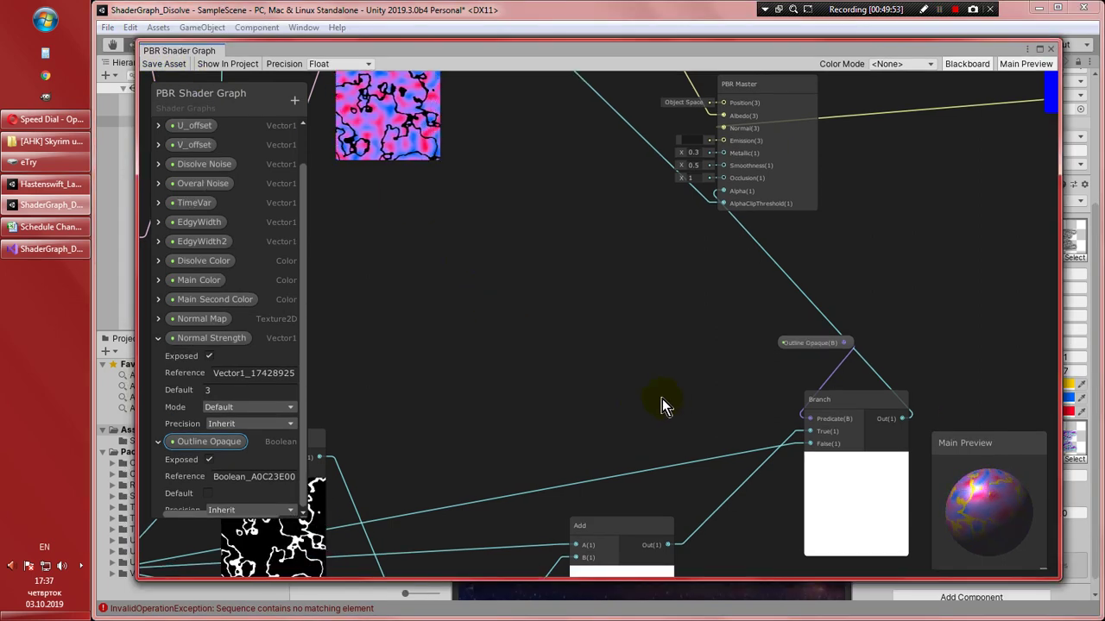
Look over the whole node network, save the shader asset again and close the shader graph window
scroll(657, 400, "down", 3)
scroll(641, 390, "down", 5)
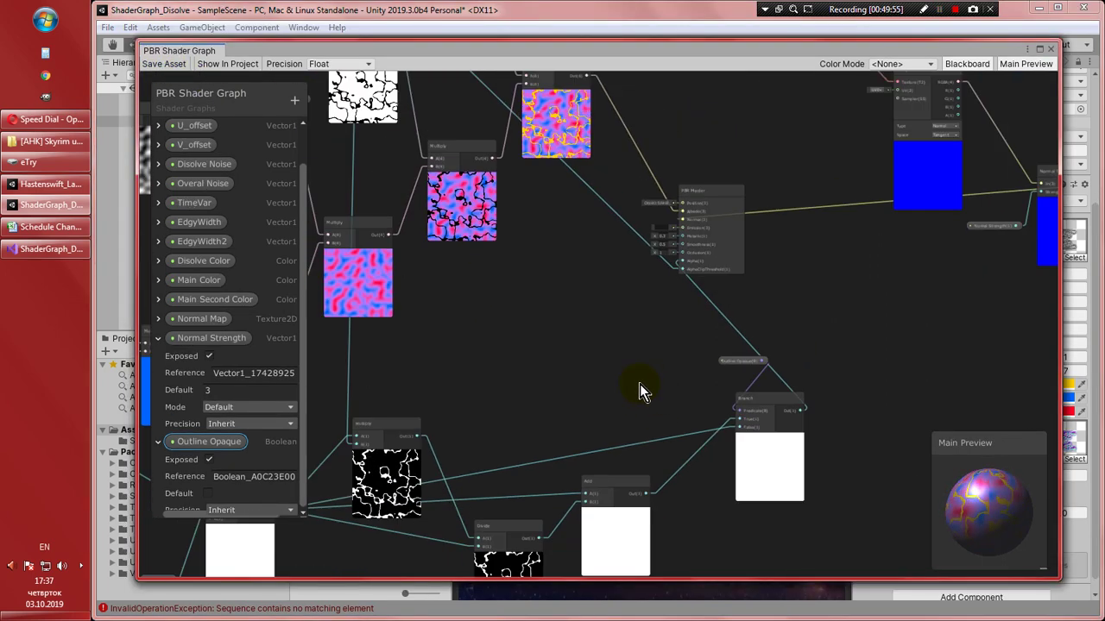
scroll(664, 405, "up", 2)
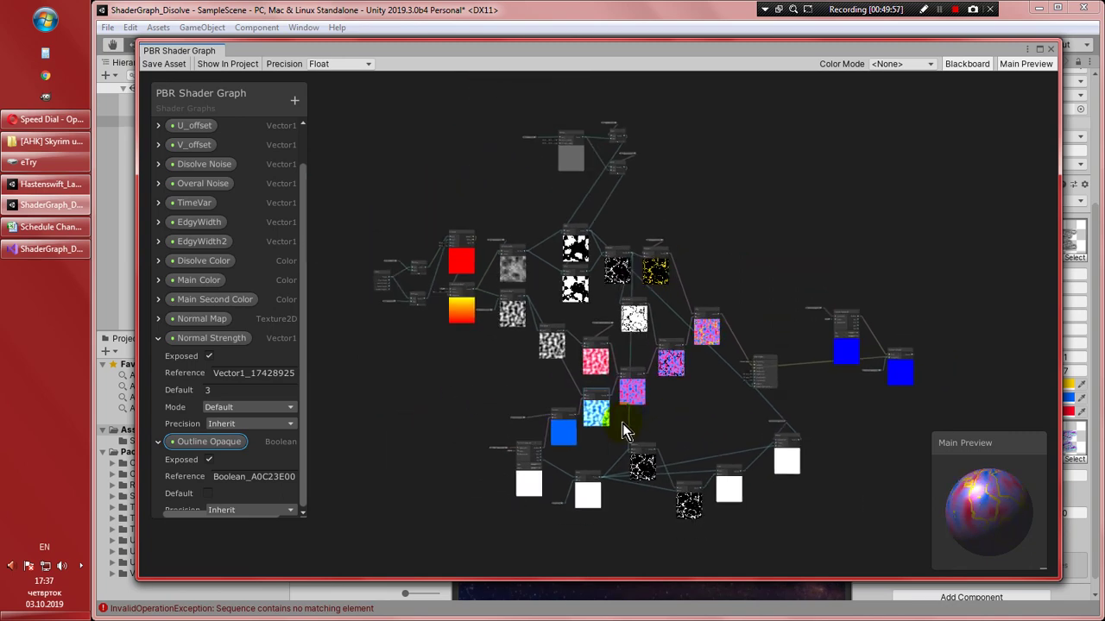
scroll(673, 419, "up", 2)
middle_click_drag(686, 425, 683, 411)
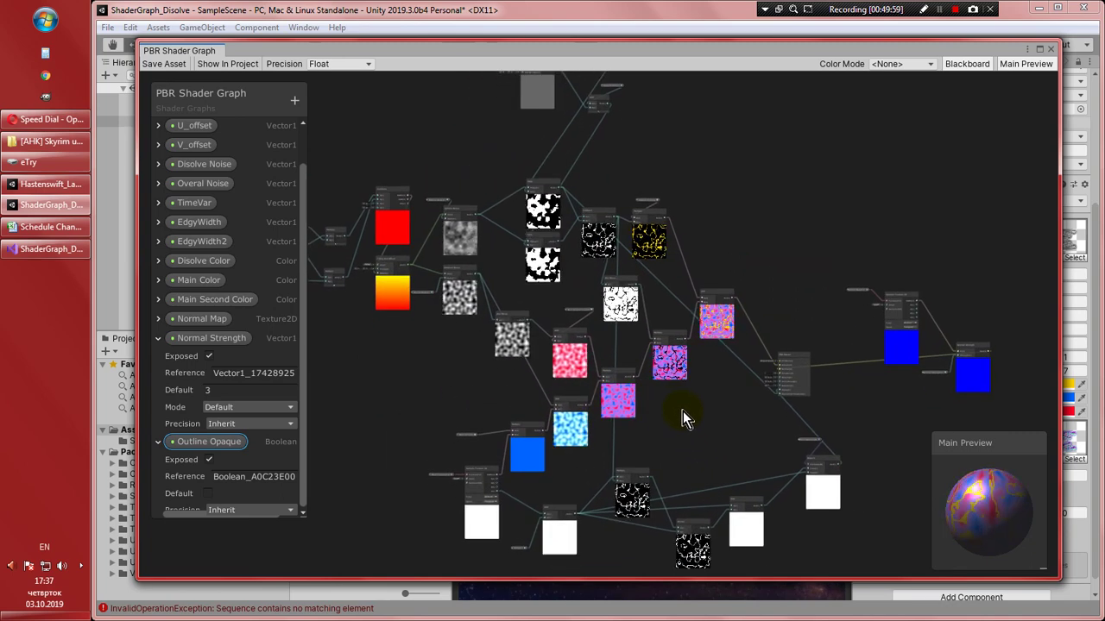
left_click(168, 65)
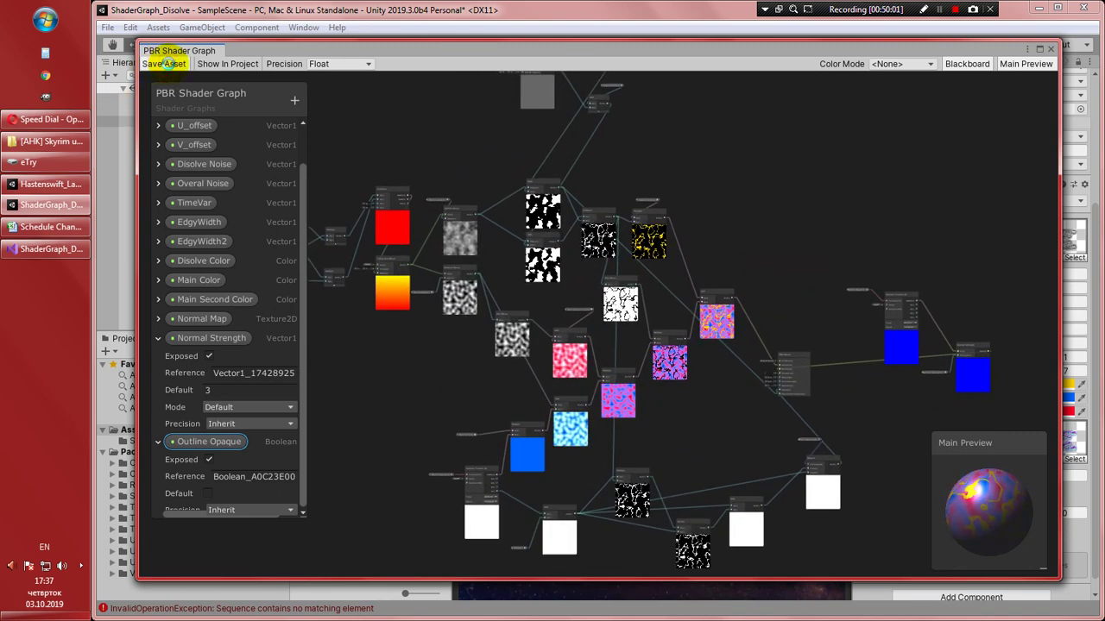
left_click(1052, 50)
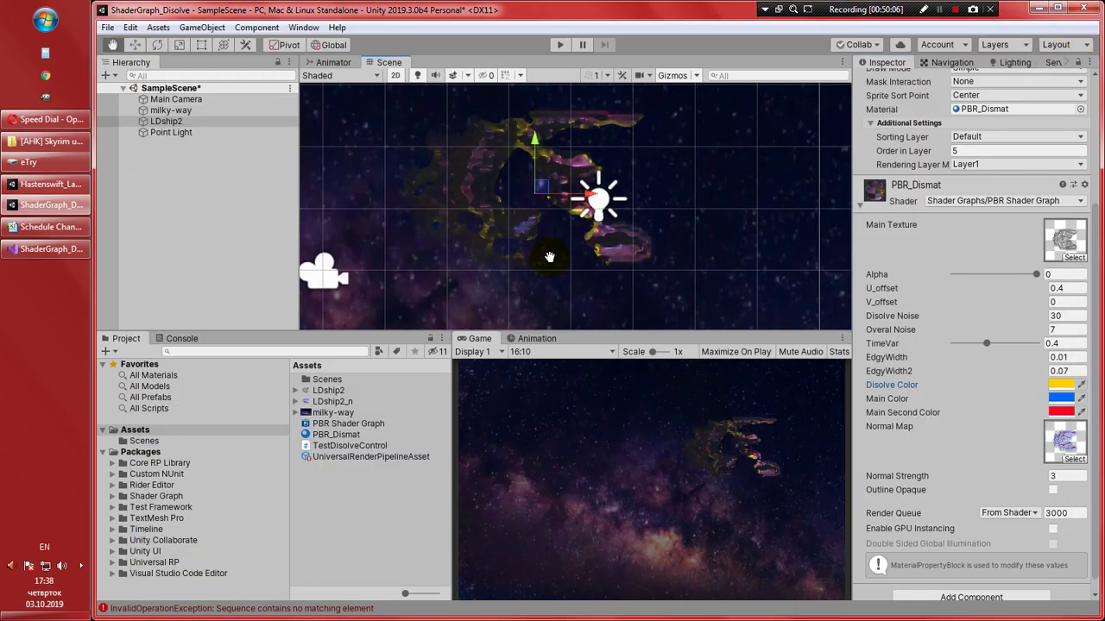
Select LDship2 in the hierarchy and attach the TestDisolveControl script to it as a component
scroll(550, 258, "down", 2)
mouse_move(535, 263)
middle_mouse_down()
mouse_move(595, 260)
mouse_move(546, 248)
middle_mouse_up()
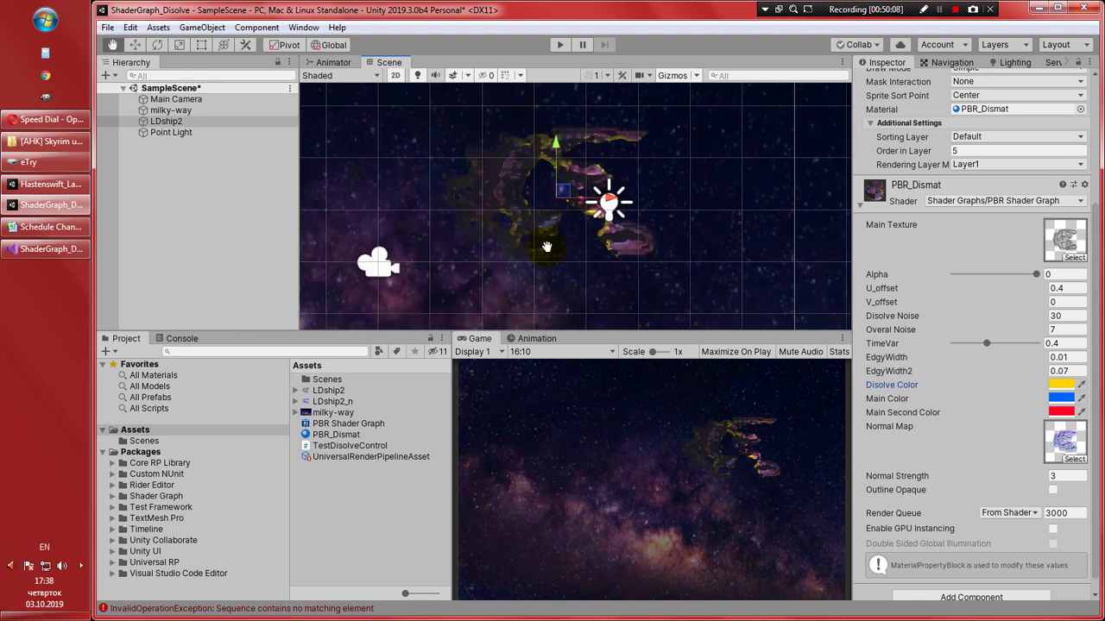
left_click(196, 121)
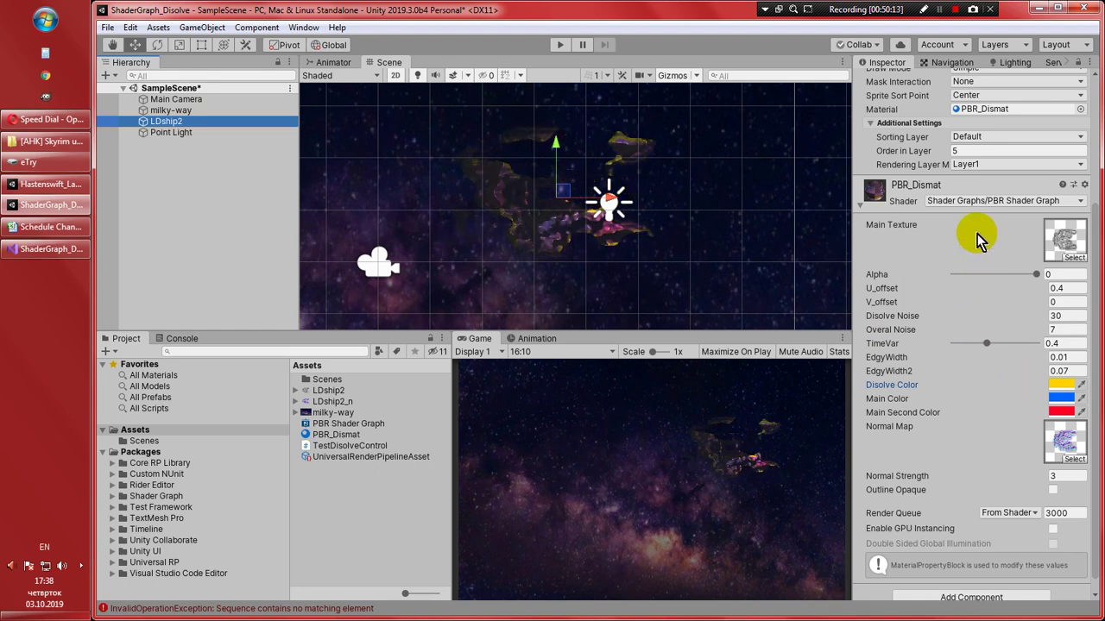
scroll(992, 392, "down", 1)
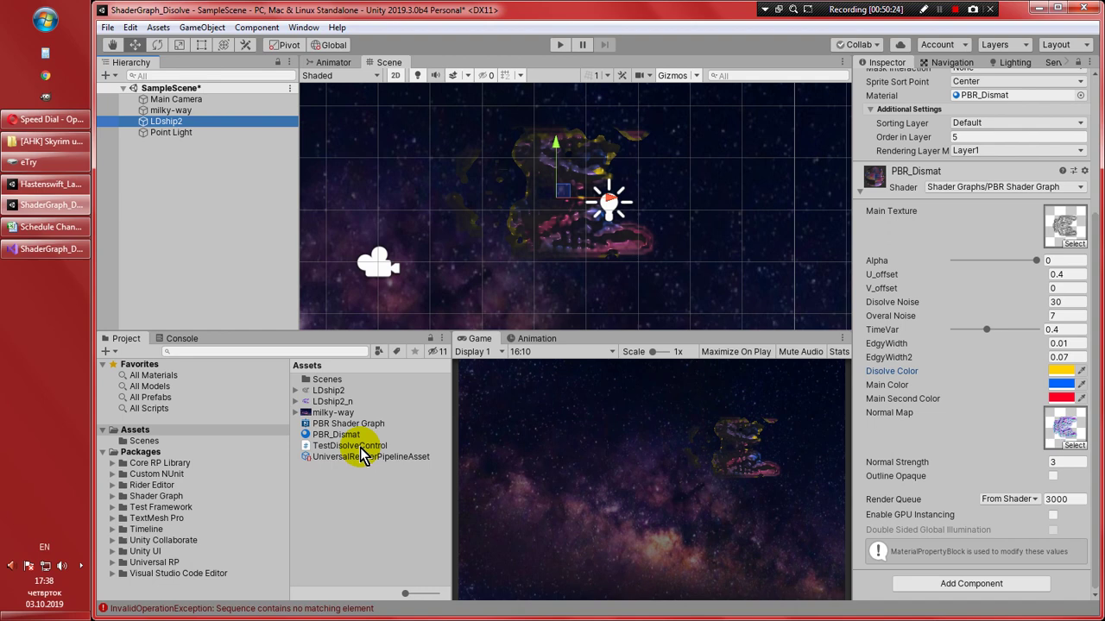
left_click(360, 447)
left_click_drag(360, 447, 882, 595)
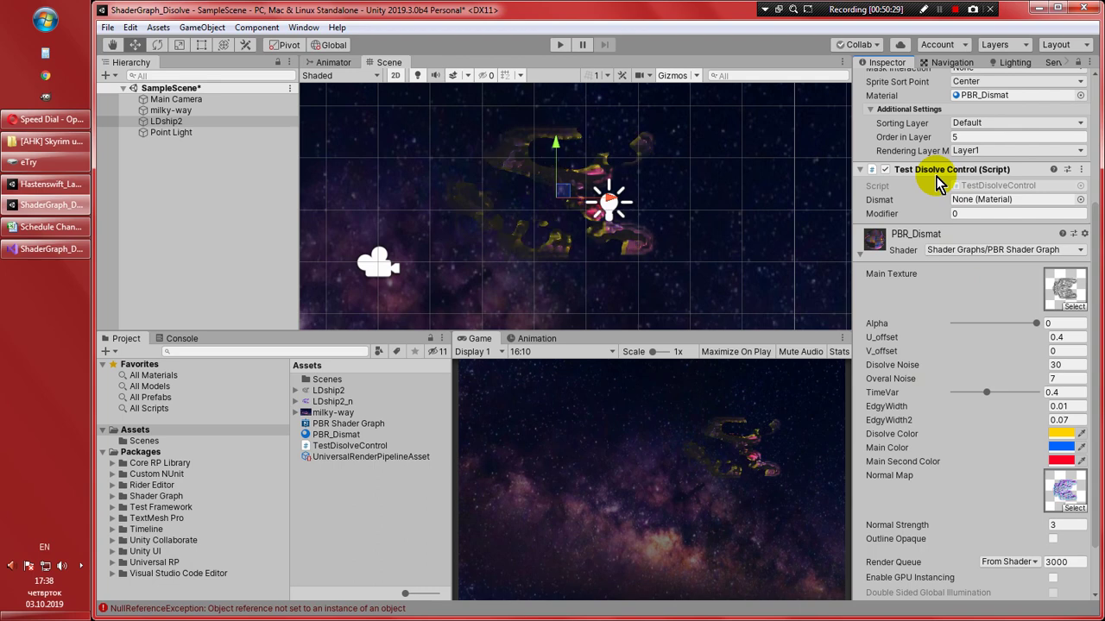
Assign the PBR_Dismat material to the dissolve control script's Dismat field and scrub its Modifier to 0
scroll(938, 184, "up", 3)
scroll(950, 346, "down", 2)
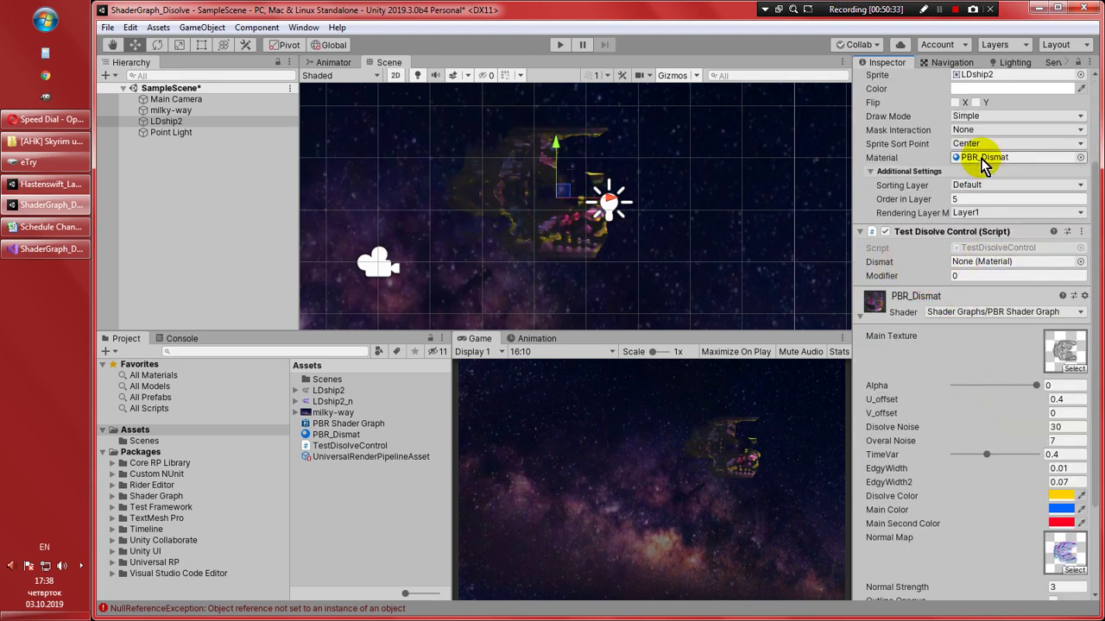
left_click(980, 158)
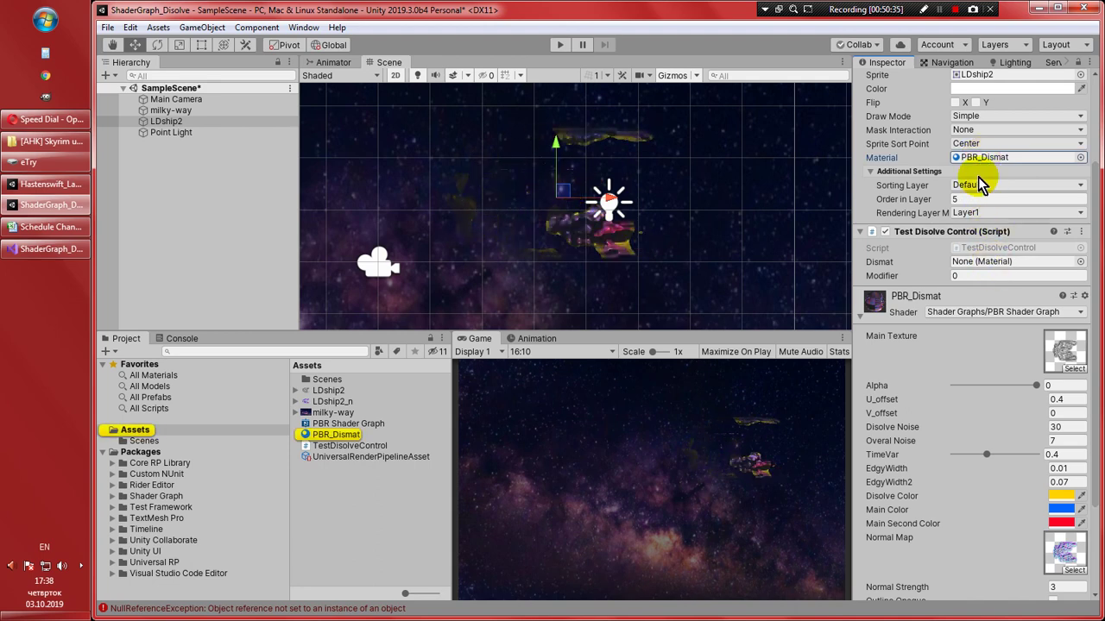
left_click(1080, 263)
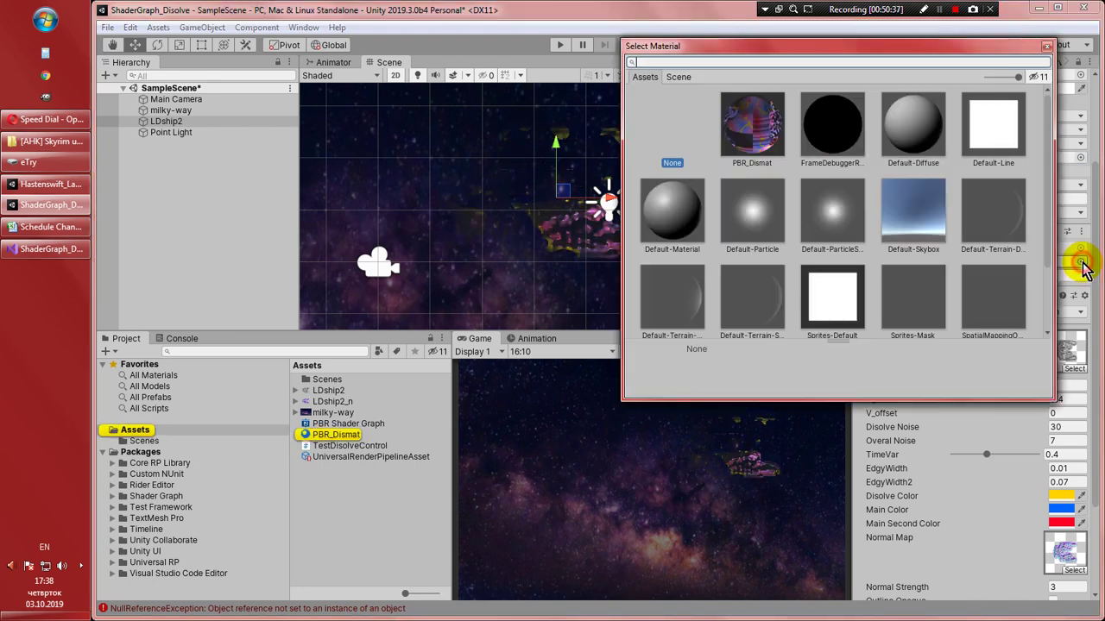
scroll(889, 267, "down", 2)
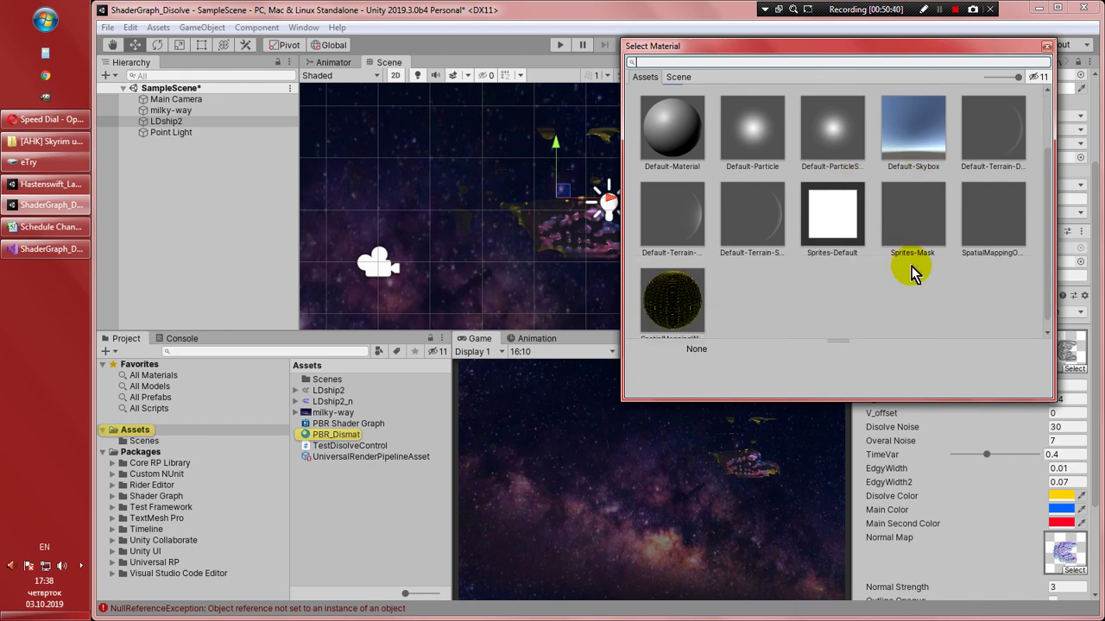
scroll(911, 263, "up", 2)
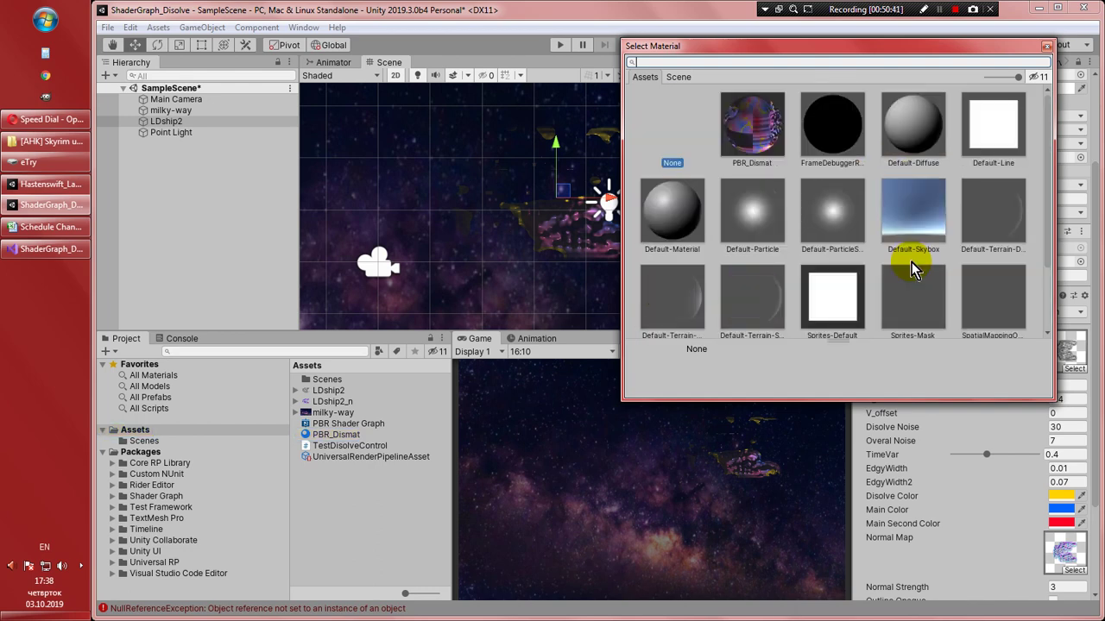
left_click(753, 138)
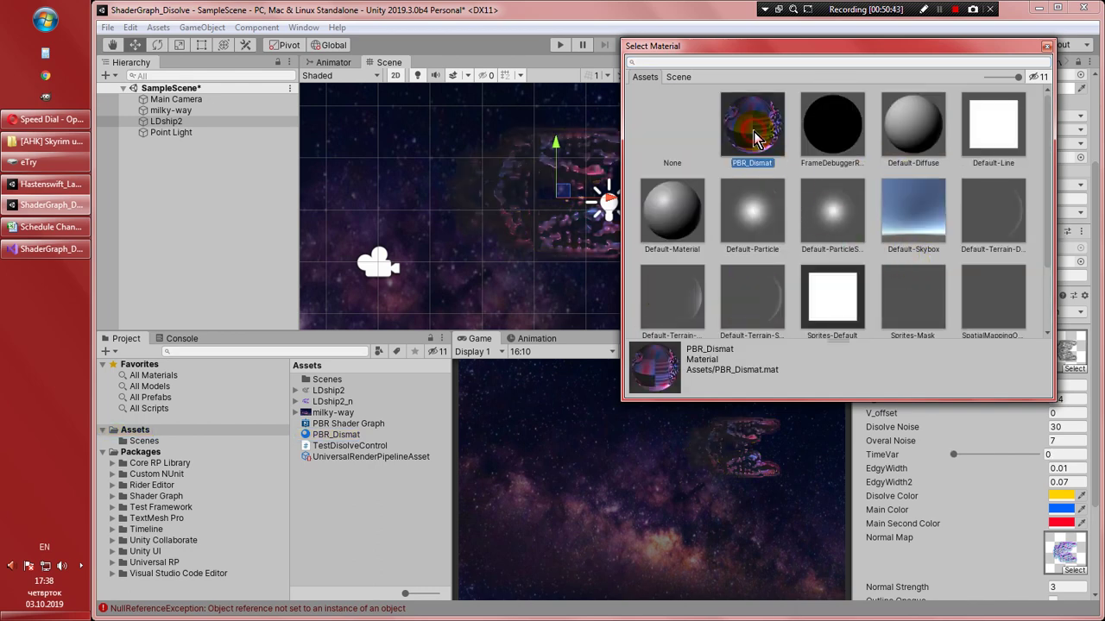
left_click(1046, 46)
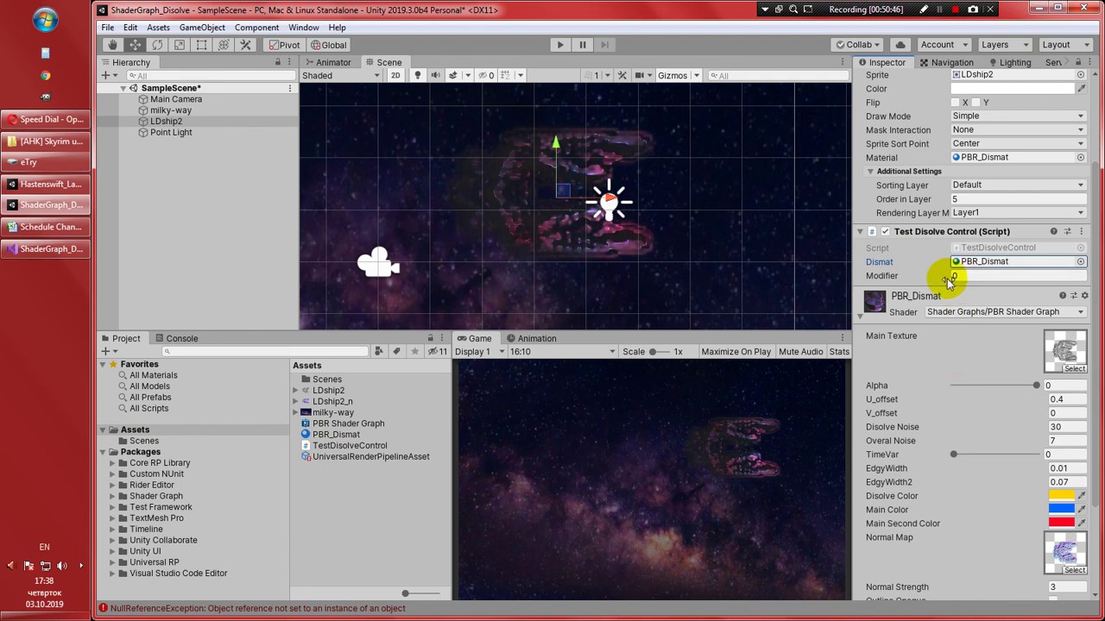
left_click_drag(946, 278, 730, 276)
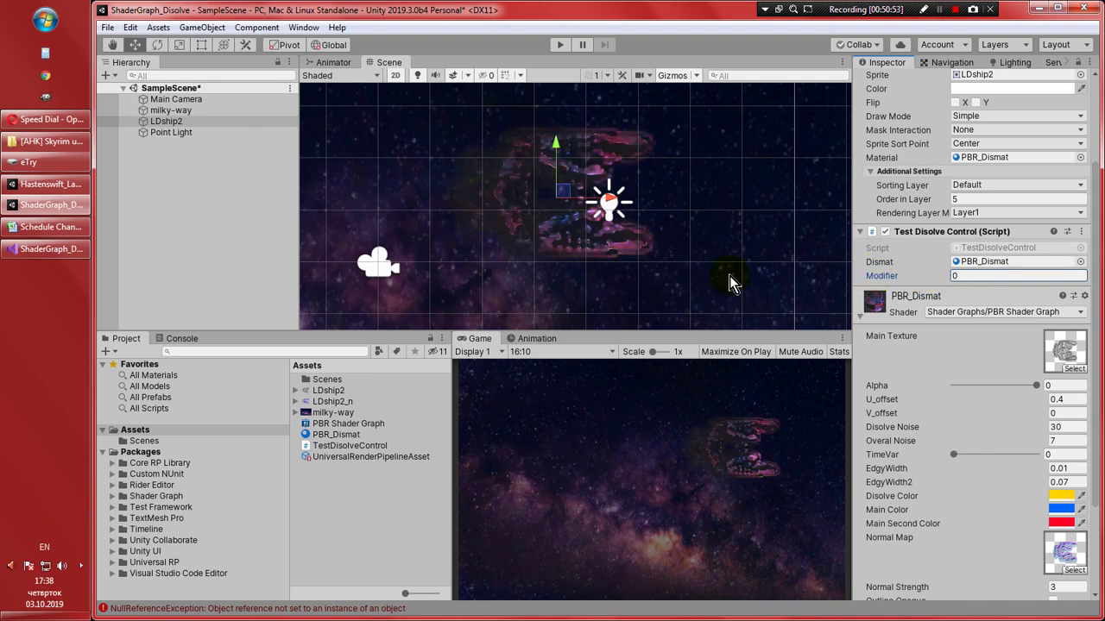
Move the Point Light over the ship to about X 3.57, Y 1.24, Z -0.59
left_click(186, 132)
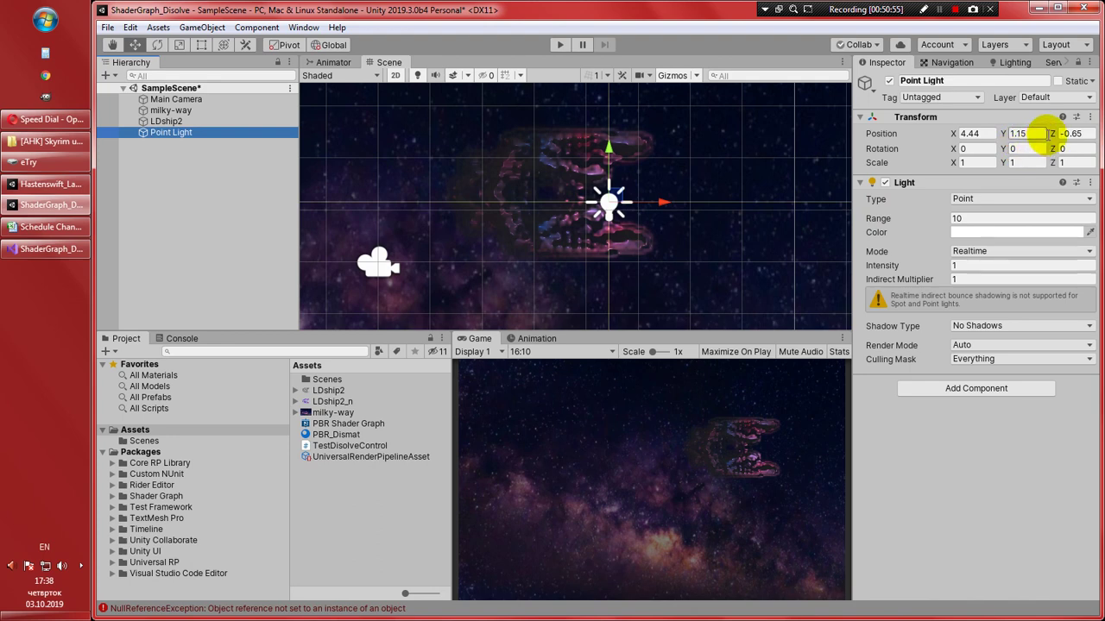
left_click(1057, 135)
mouse_move(1057, 135)
left_mouse_down()
mouse_move(1091, 140)
mouse_move(1057, 137)
left_mouse_up()
left_click_drag(635, 212, 580, 201)
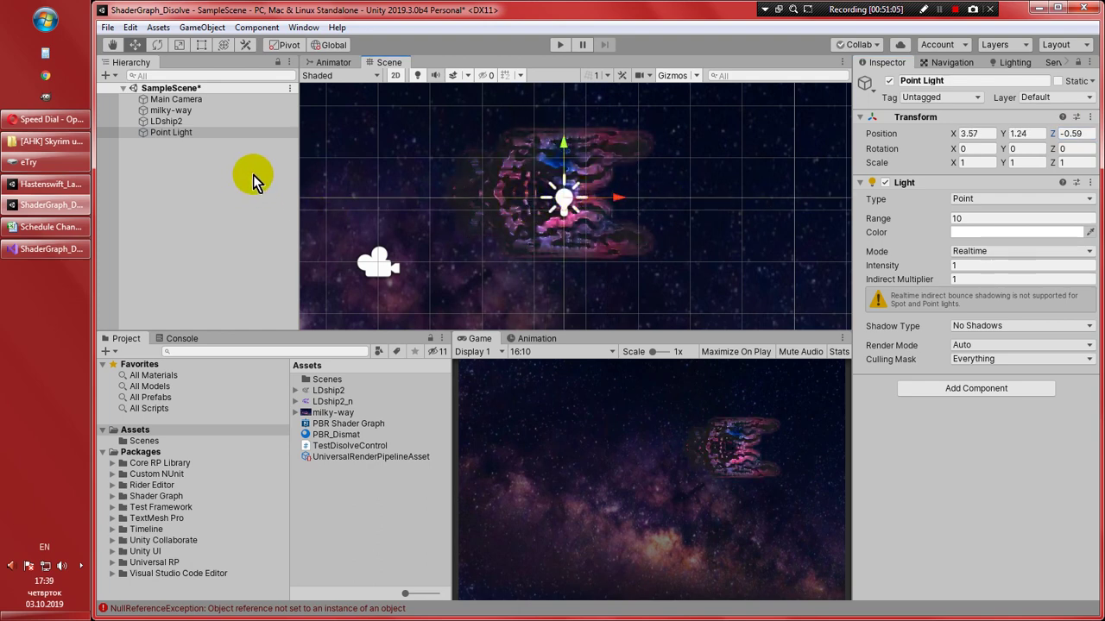
Try a Normal Strength of 5 on LDship2's PBR_Dismat material, and set it to 1
left_click(184, 121)
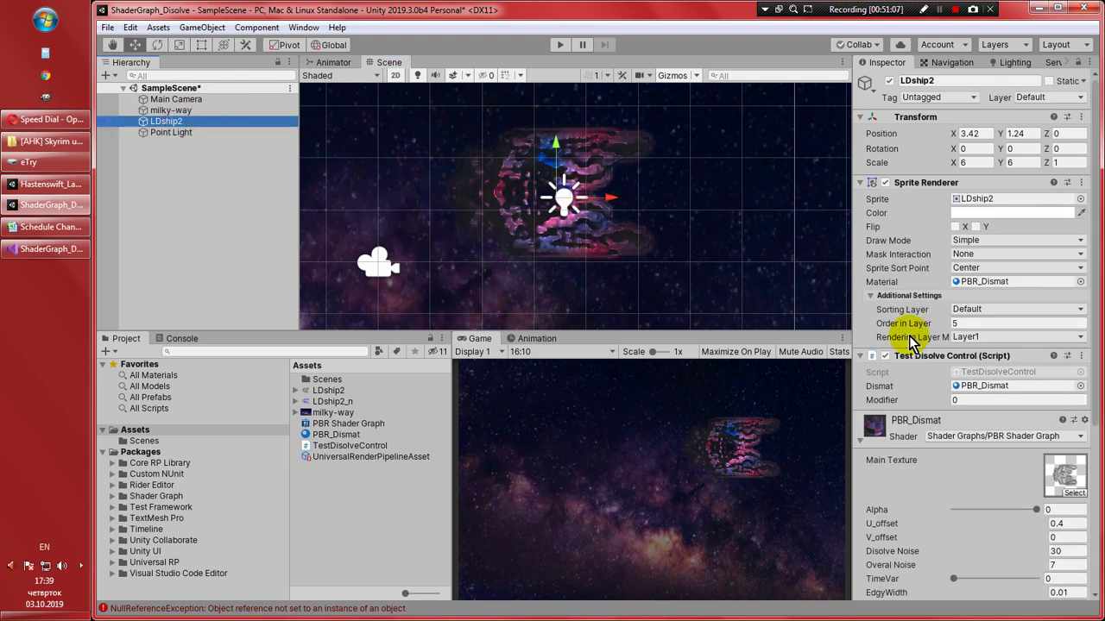
scroll(991, 442, "down", 5)
scroll(991, 442, "down", 4)
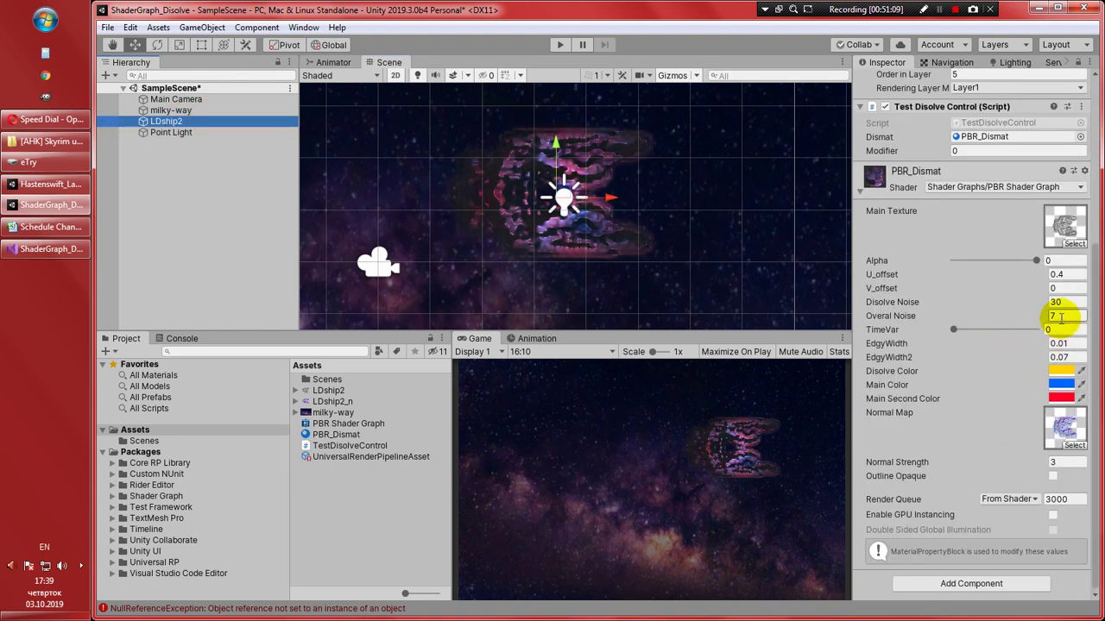
left_click(1054, 461)
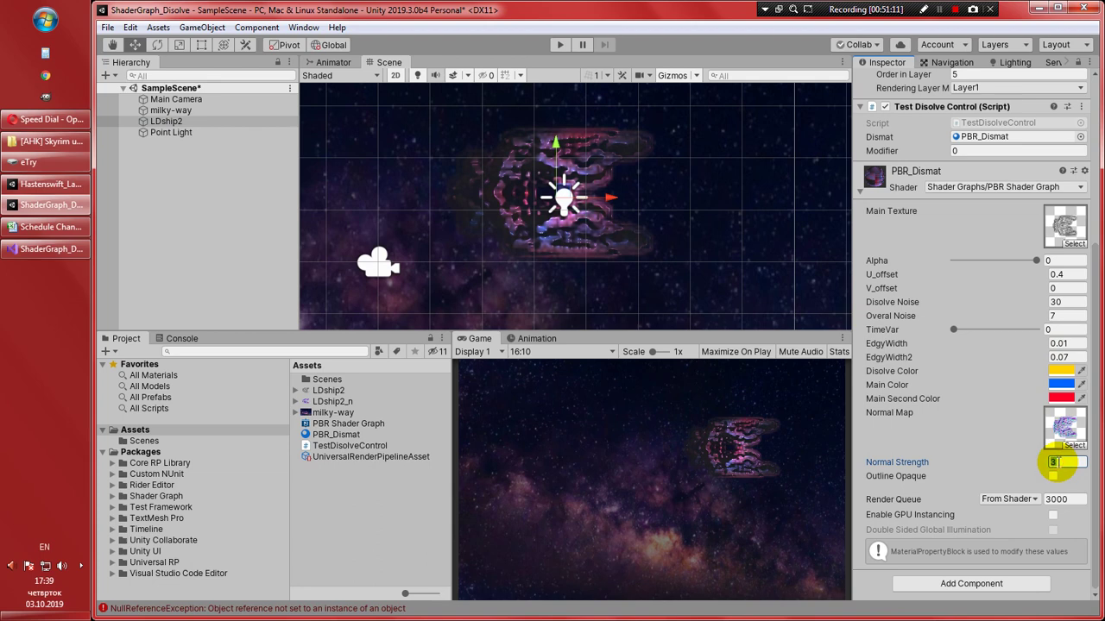
type("5")
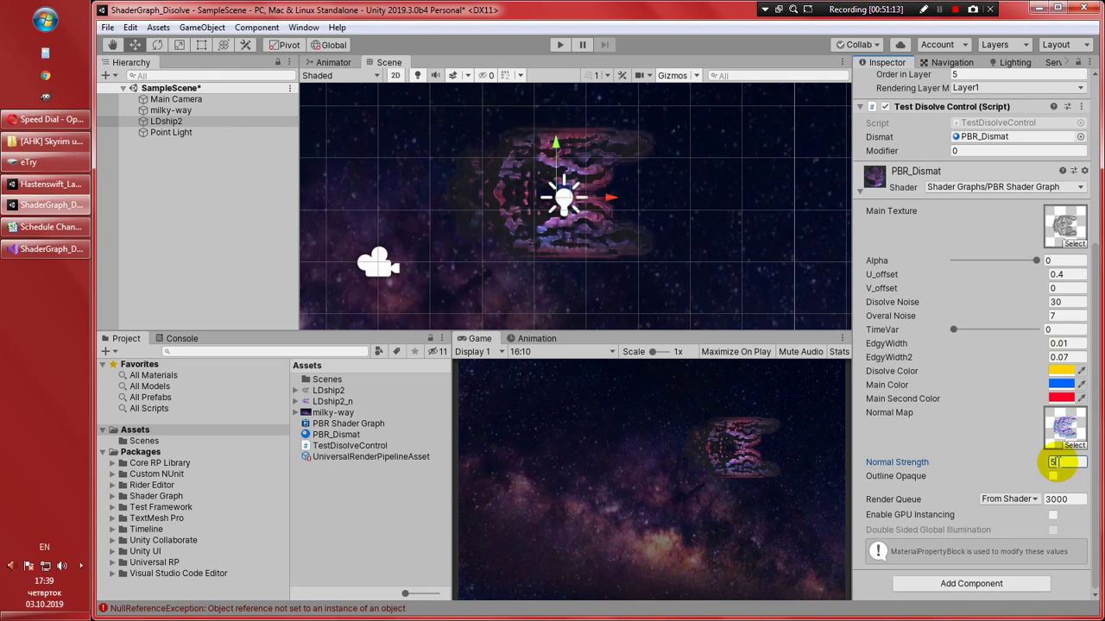
key("BackSpace")
type("1")
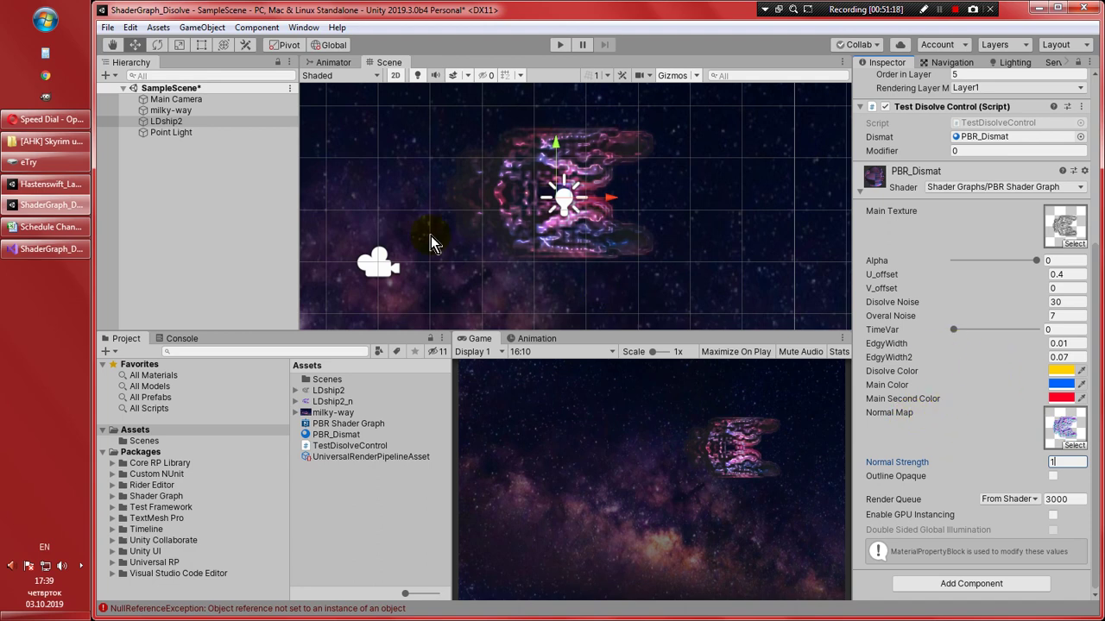
Set the Point Light's intensity to 2
left_click(196, 132)
left_click(968, 264)
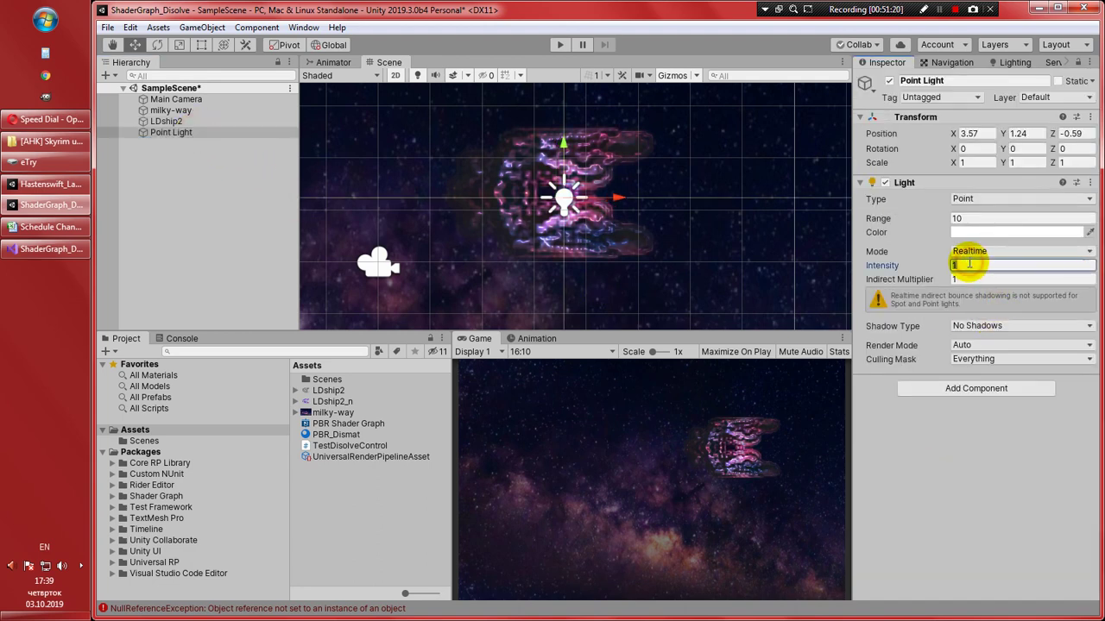
type("2")
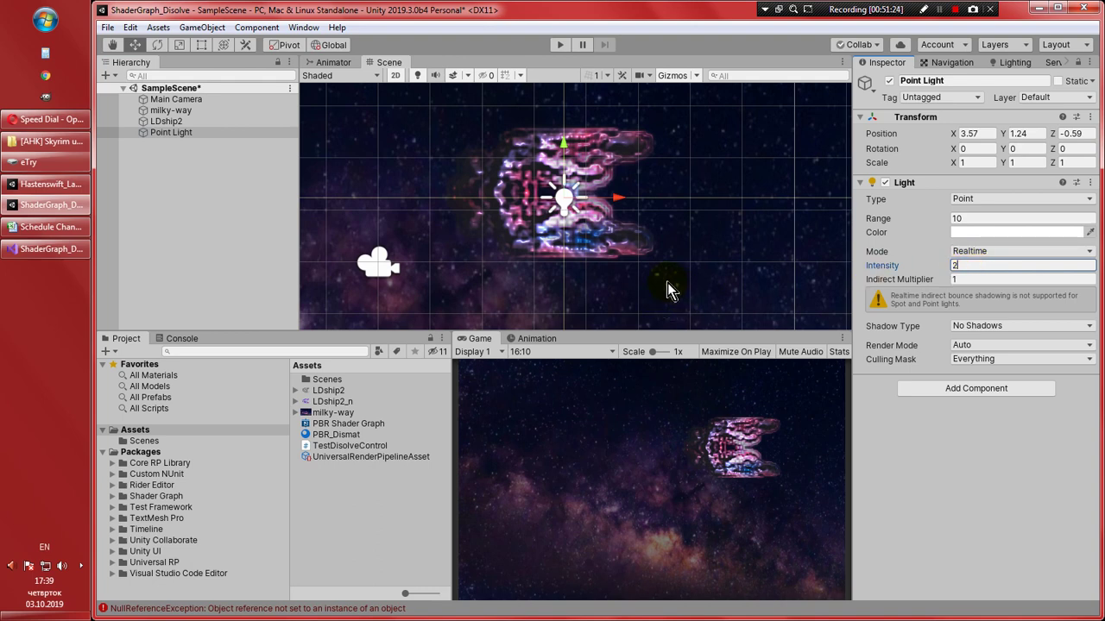
Select LDship2, switch to Visual Studio and examine the dismat and modifier field declarations in TestDisolveControl.cs
left_click(192, 121)
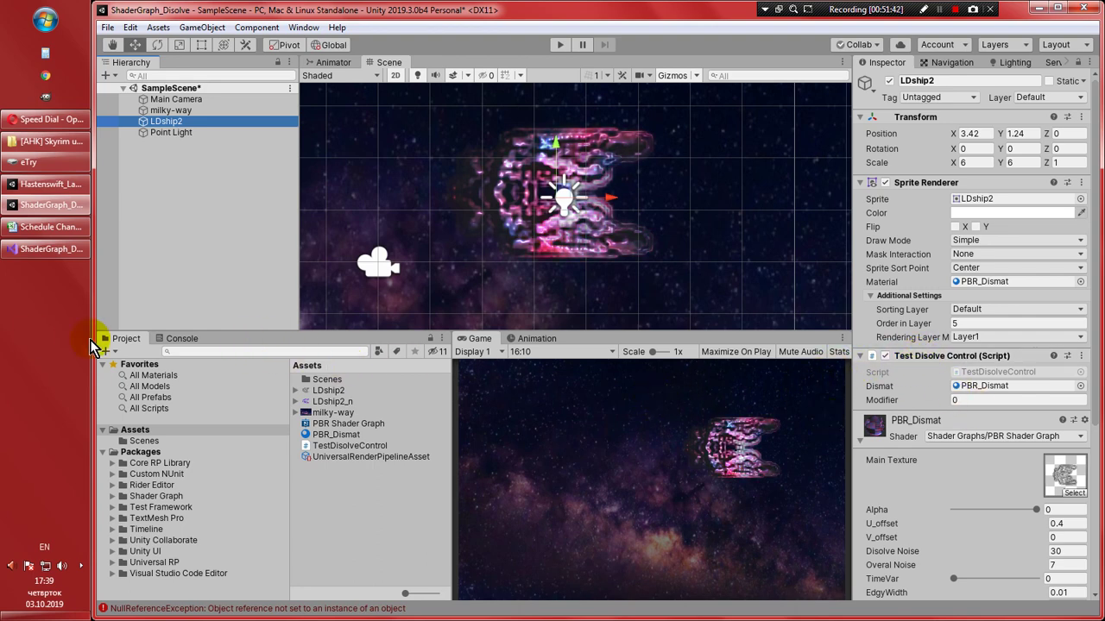
left_click(36, 252)
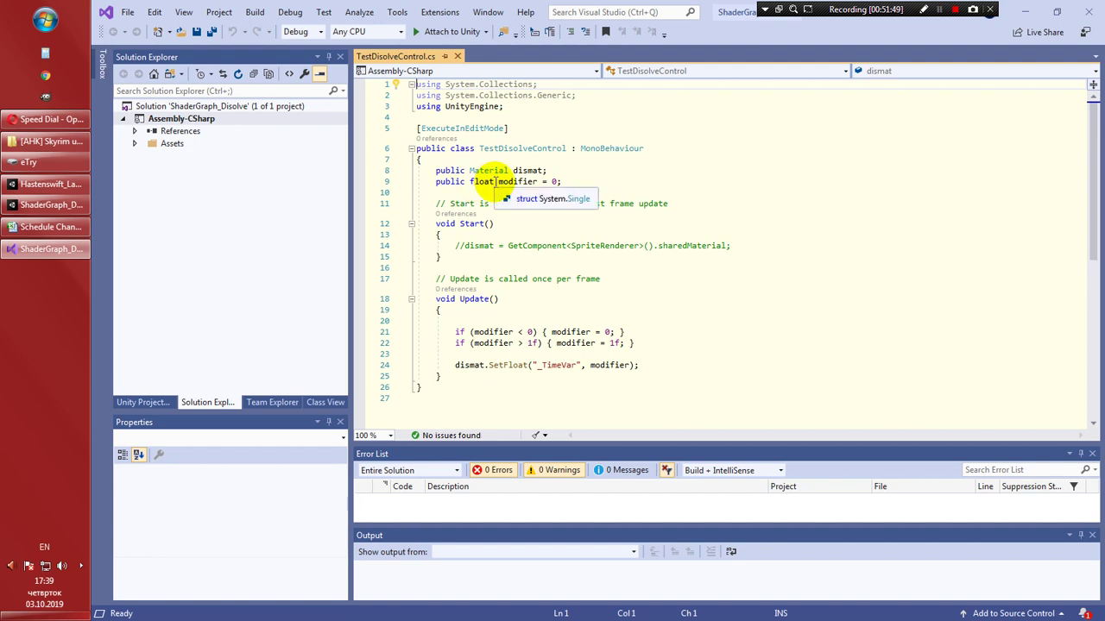
left_click(555, 181)
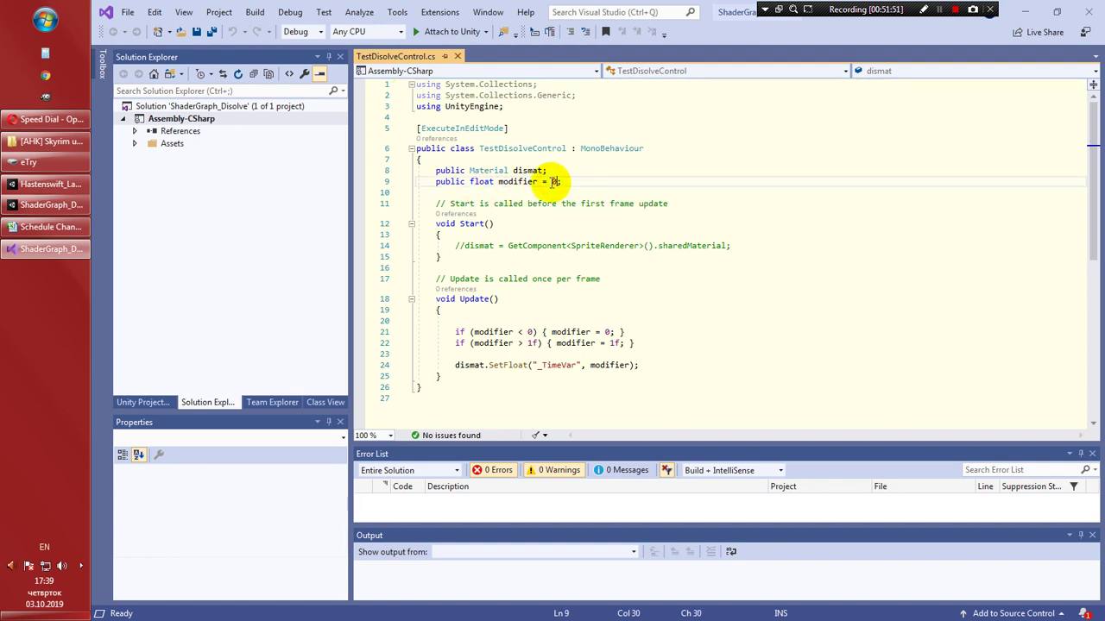
left_click(536, 170)
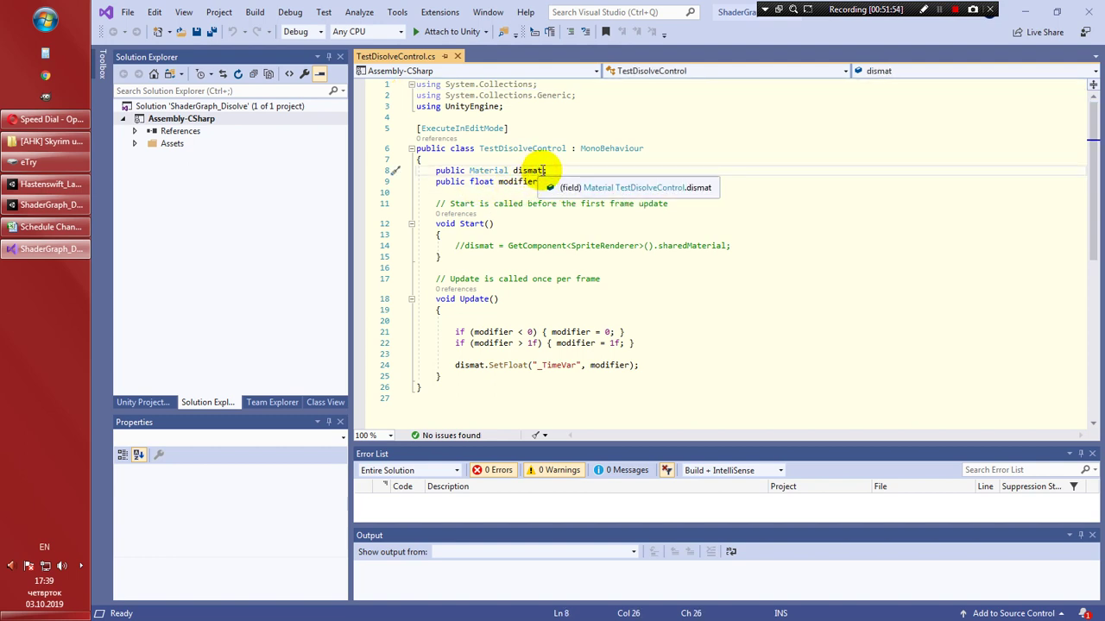
left_click_drag(548, 170, 518, 170)
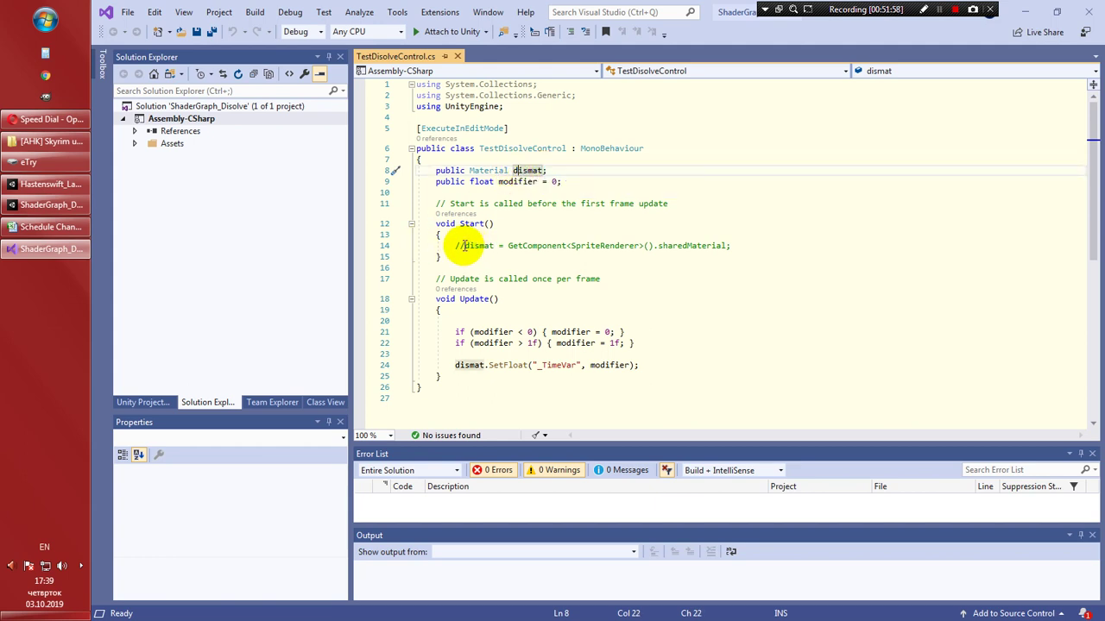
Examine the commented-out sharedMaterial assignment to dismat in Start, checking it against LDship2's components in Unity before returning to Visual Studio
left_click_drag(464, 246, 496, 245)
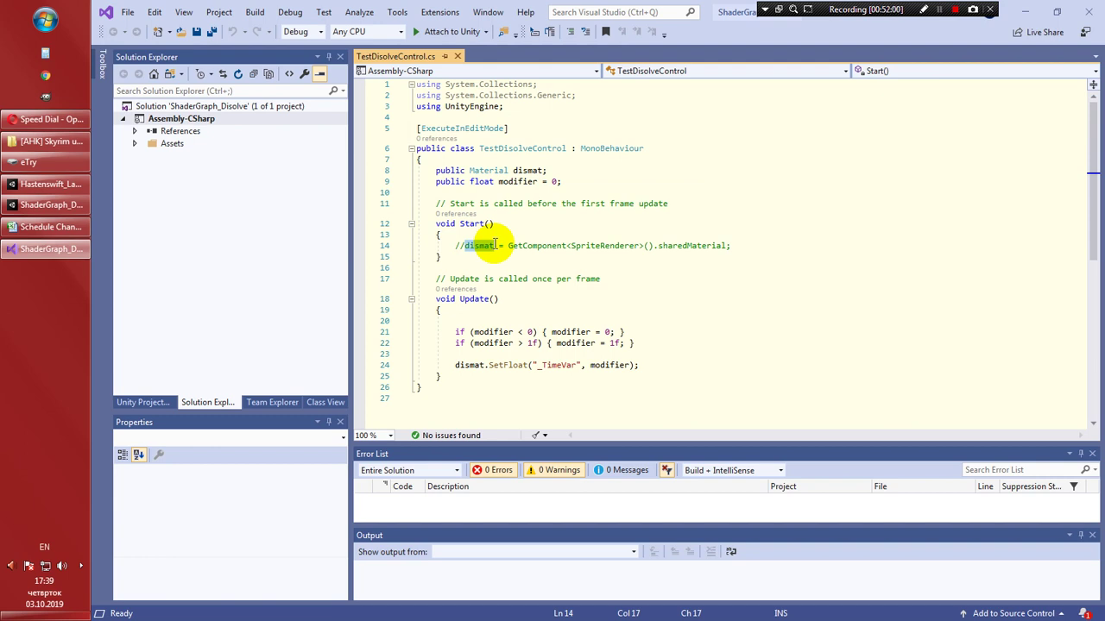
left_click_drag(509, 246, 730, 245)
left_click(559, 246)
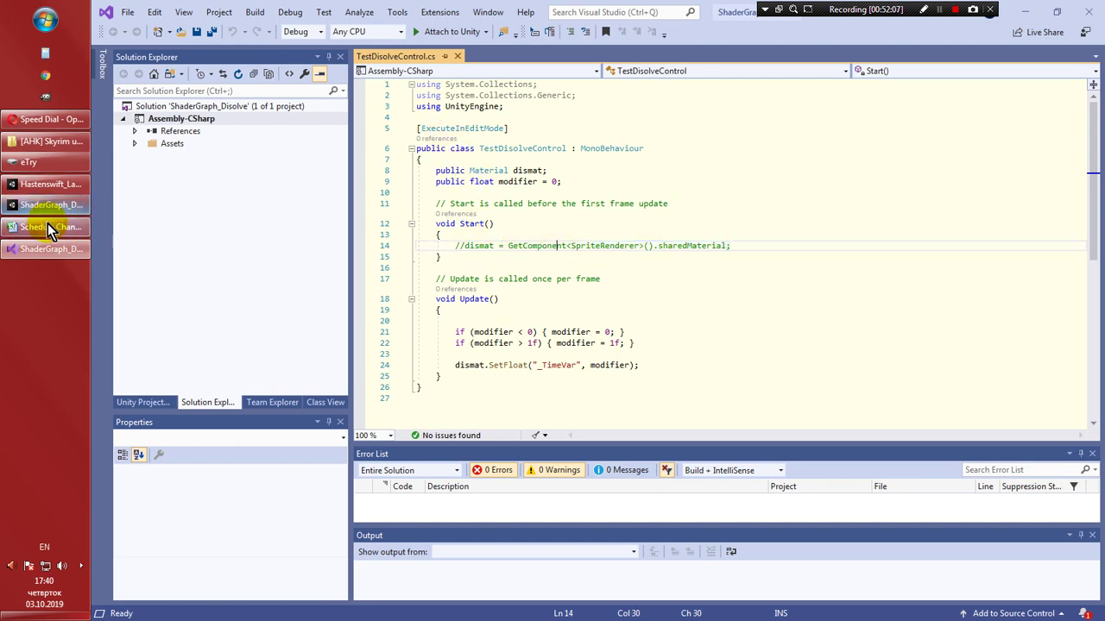
left_click(41, 246)
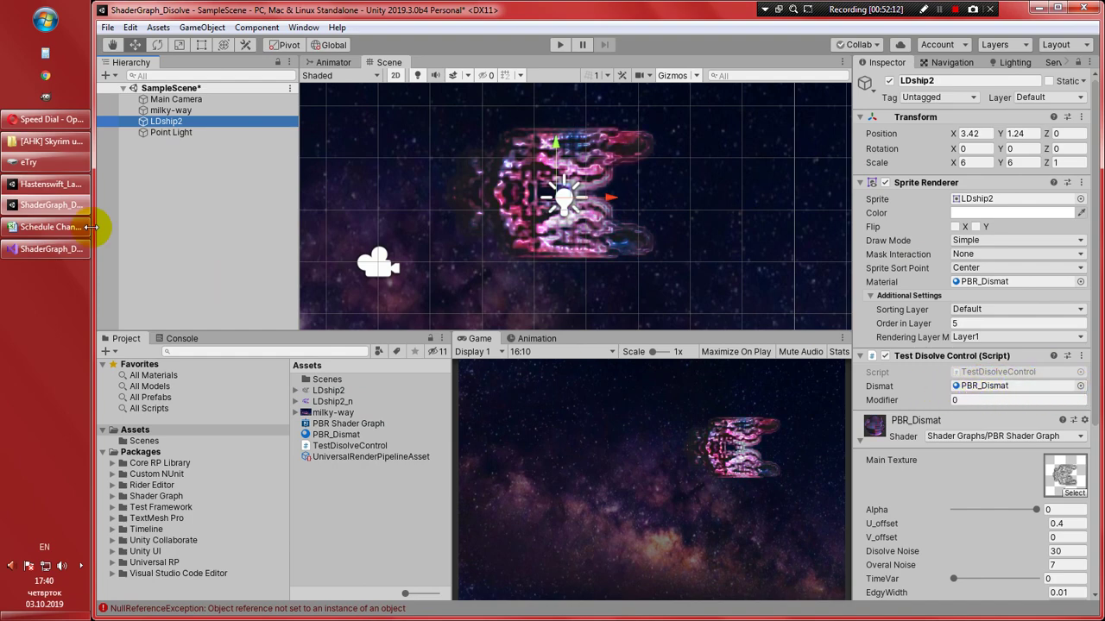
left_click(50, 250)
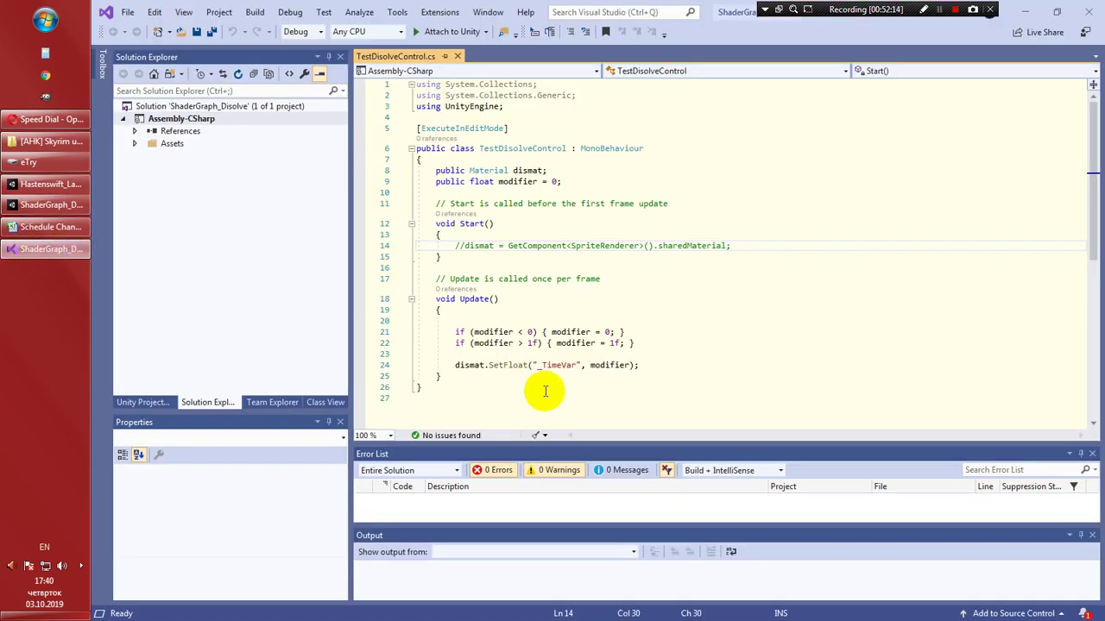
Examine the Update method's limits on modifier and the SetFloat call that passes it to "_TimeVar"
left_click(472, 321)
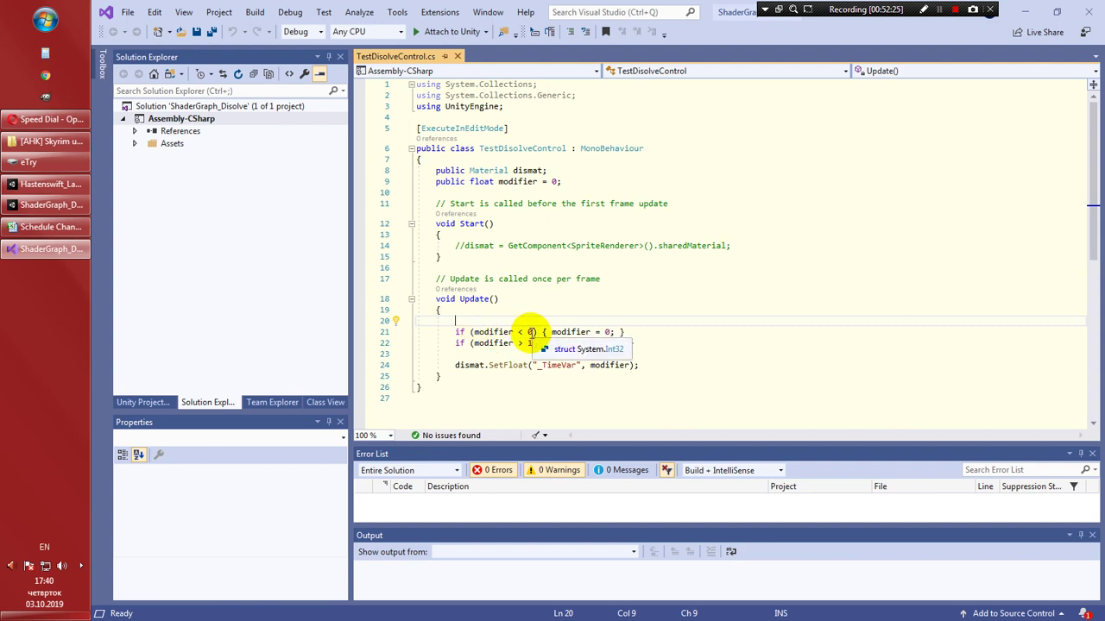
left_click(605, 331)
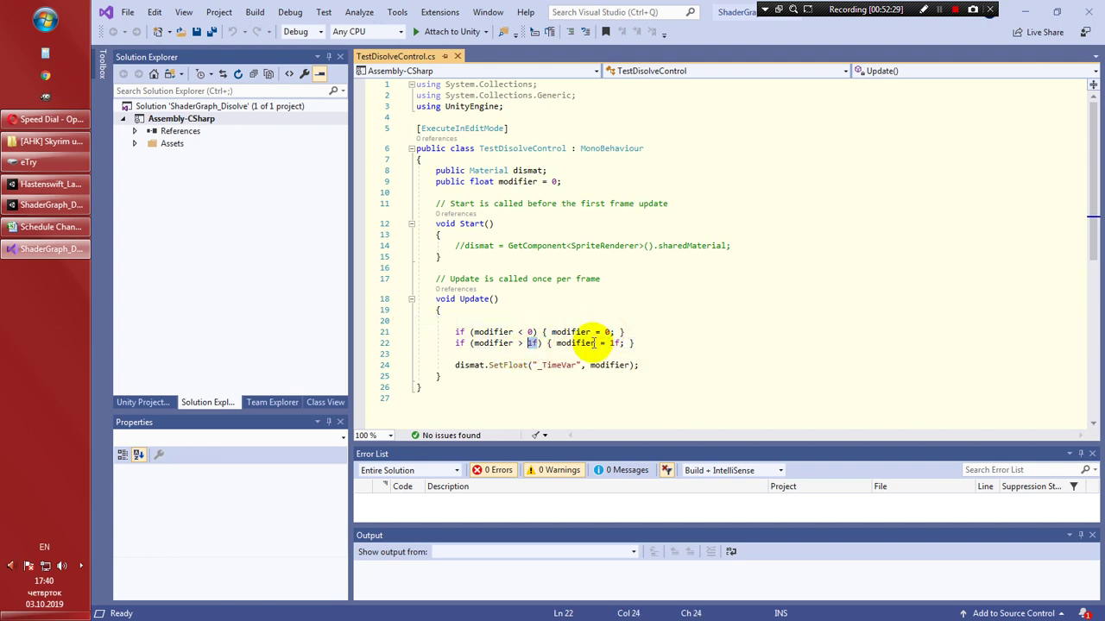
left_click(609, 342)
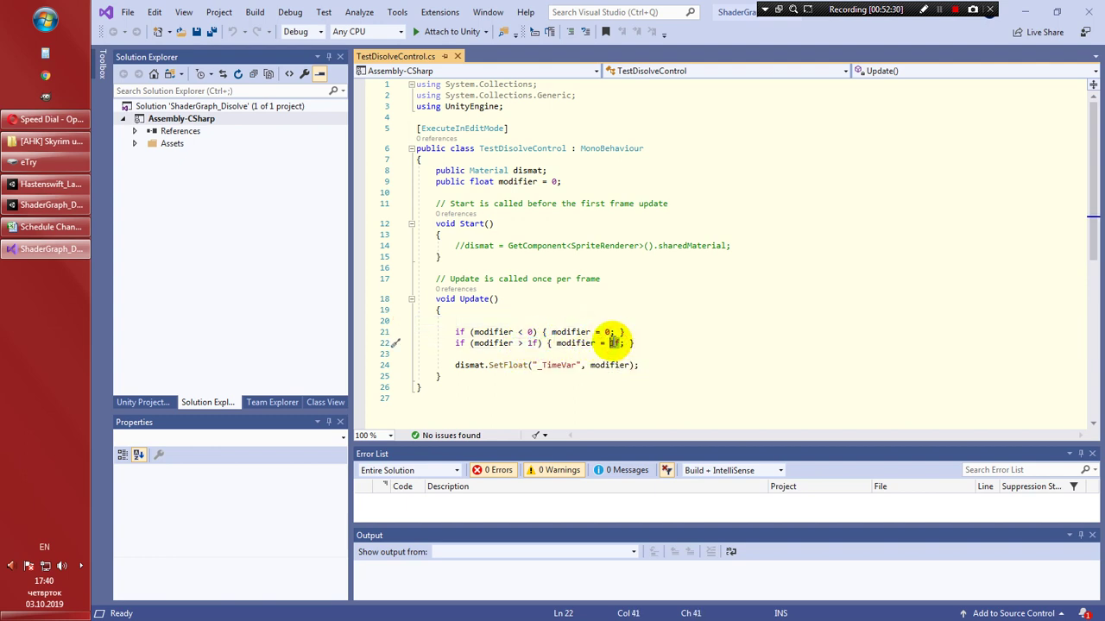
left_click(509, 354)
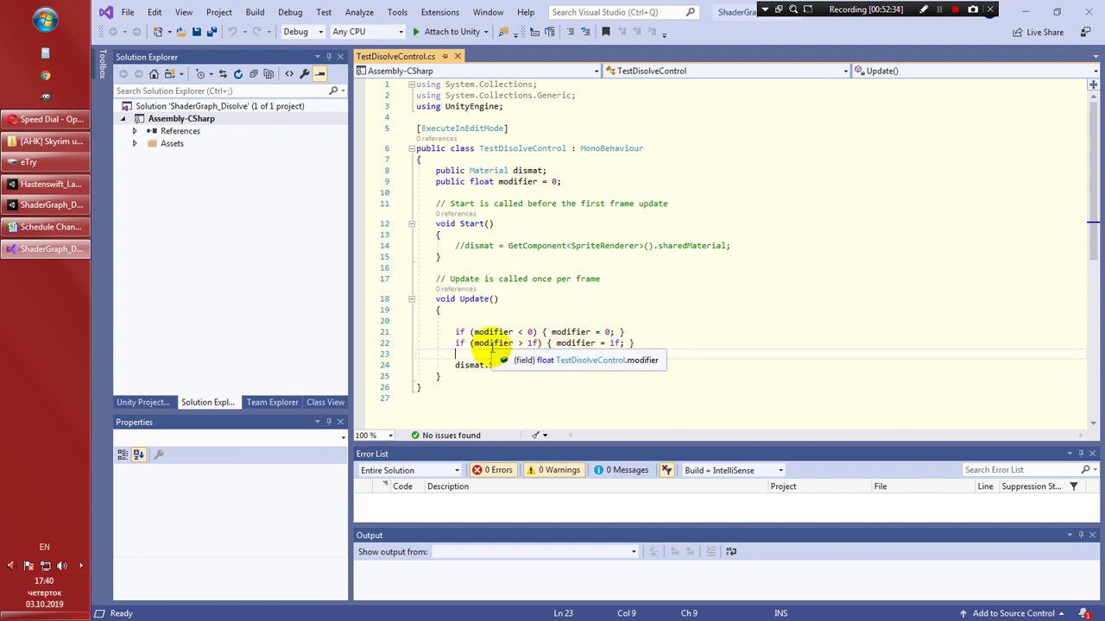
left_click_drag(445, 332, 648, 365)
left_click(528, 365)
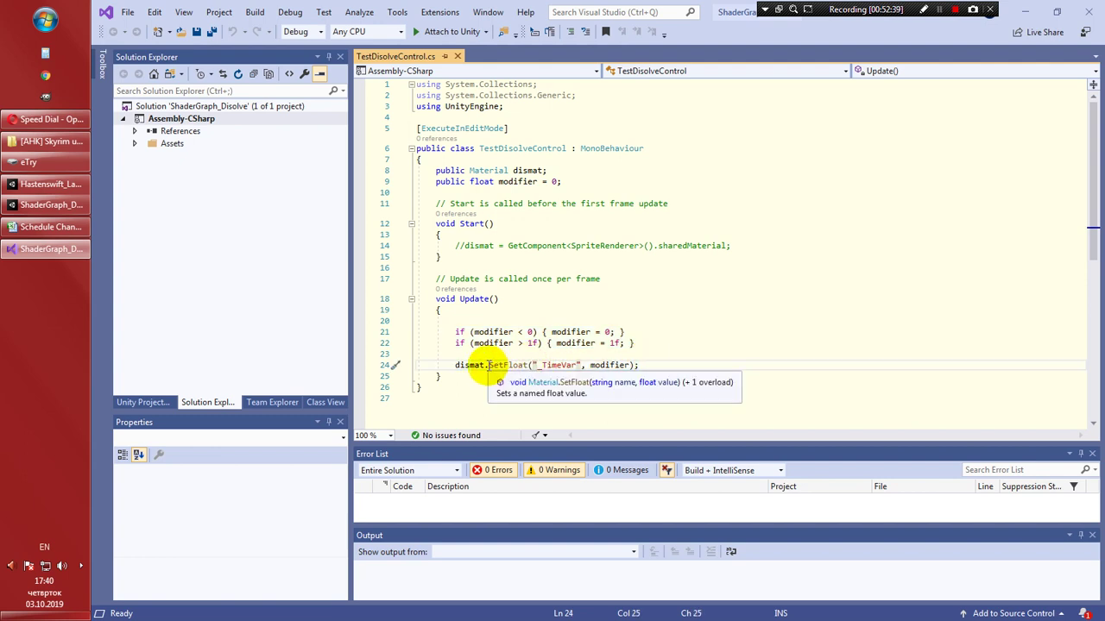
left_click(515, 365)
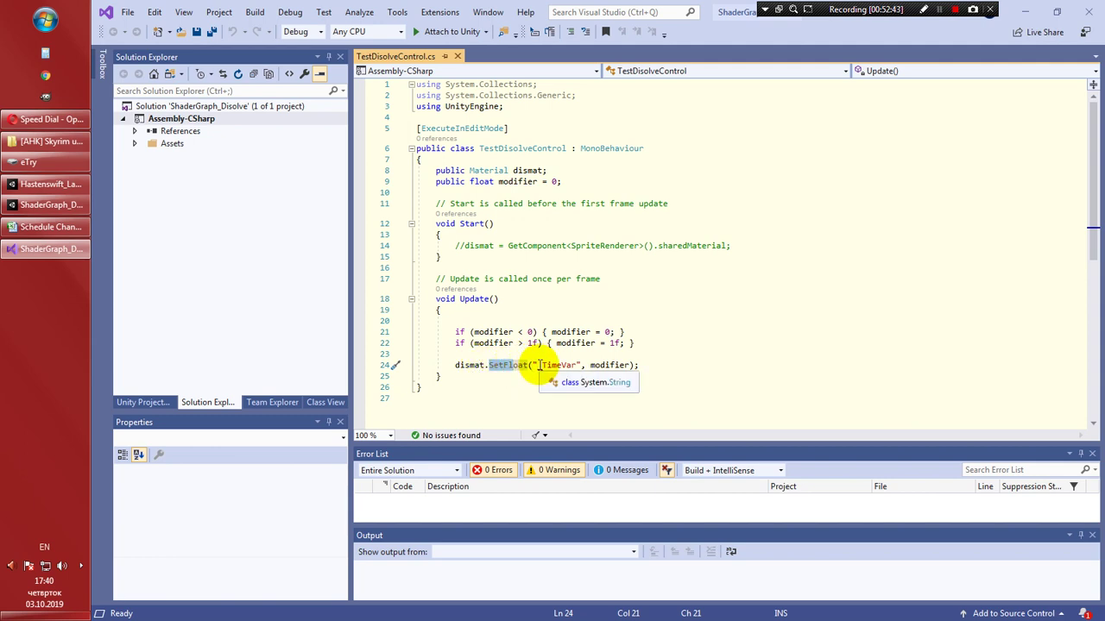
left_click(539, 365)
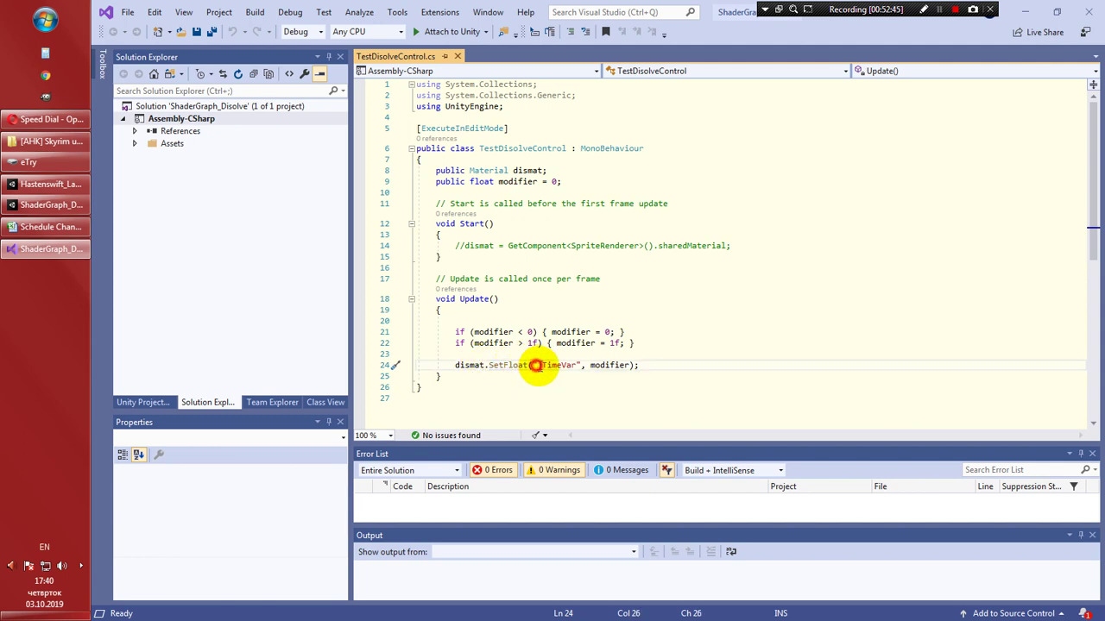
left_click_drag(536, 365, 572, 365)
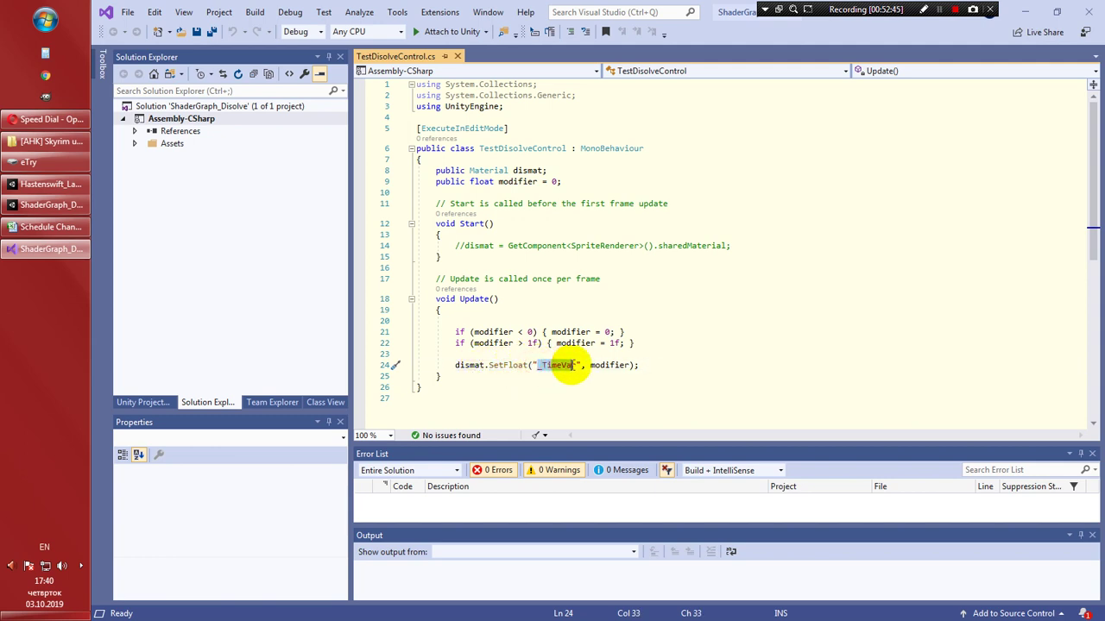
Switch to Unity, open PBR Shader Graph and expand the TimeVar property to inspect its reference name
left_click(44, 208)
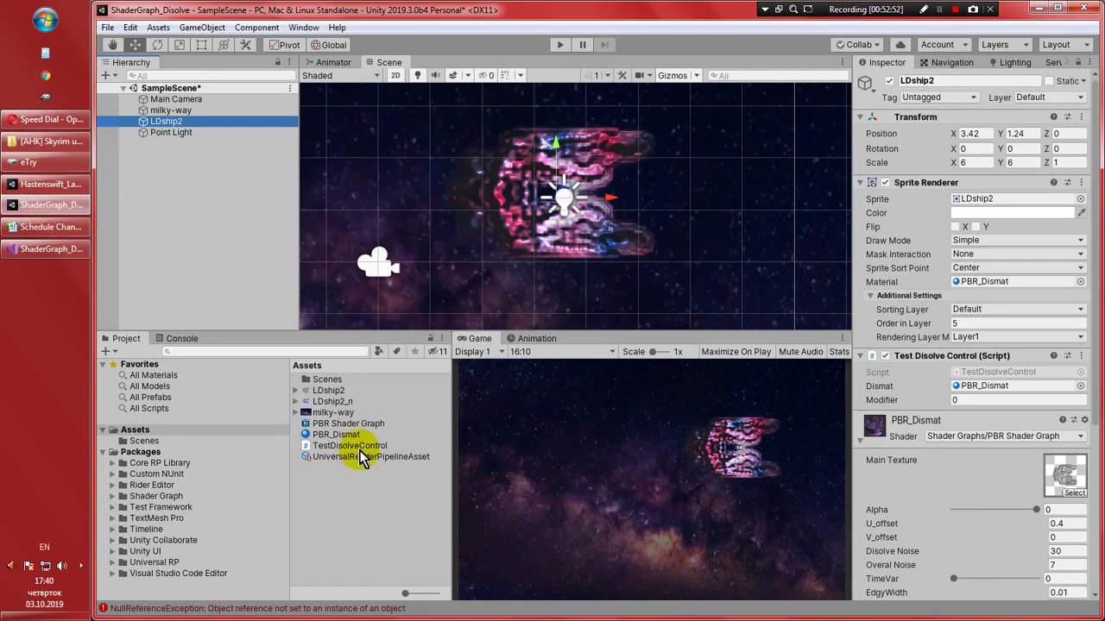
scroll(981, 535, "down", 5)
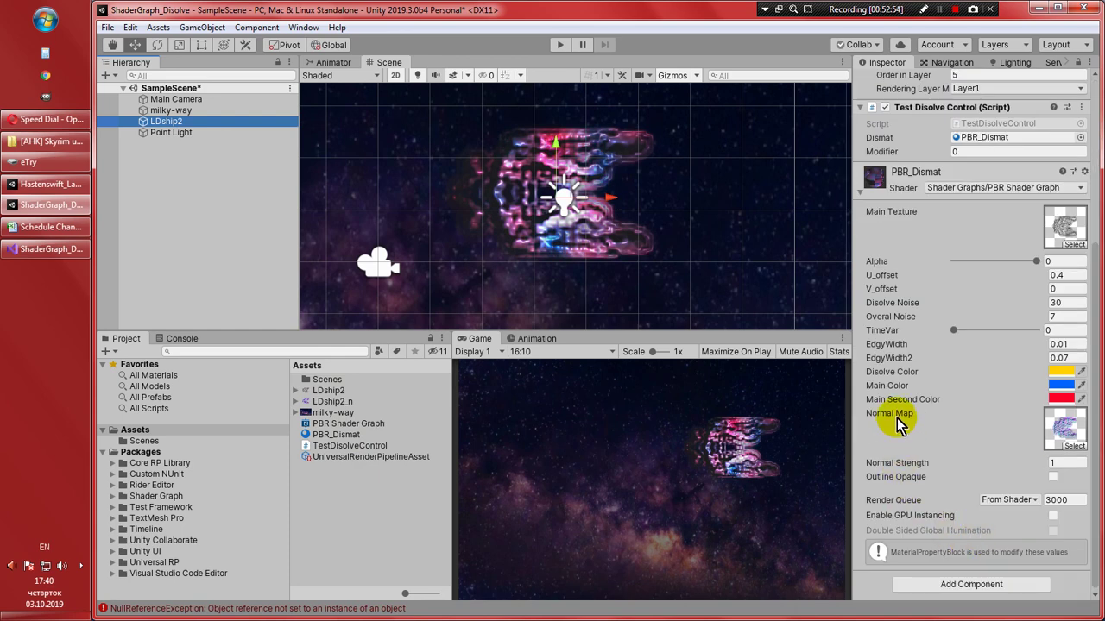
left_click(346, 424)
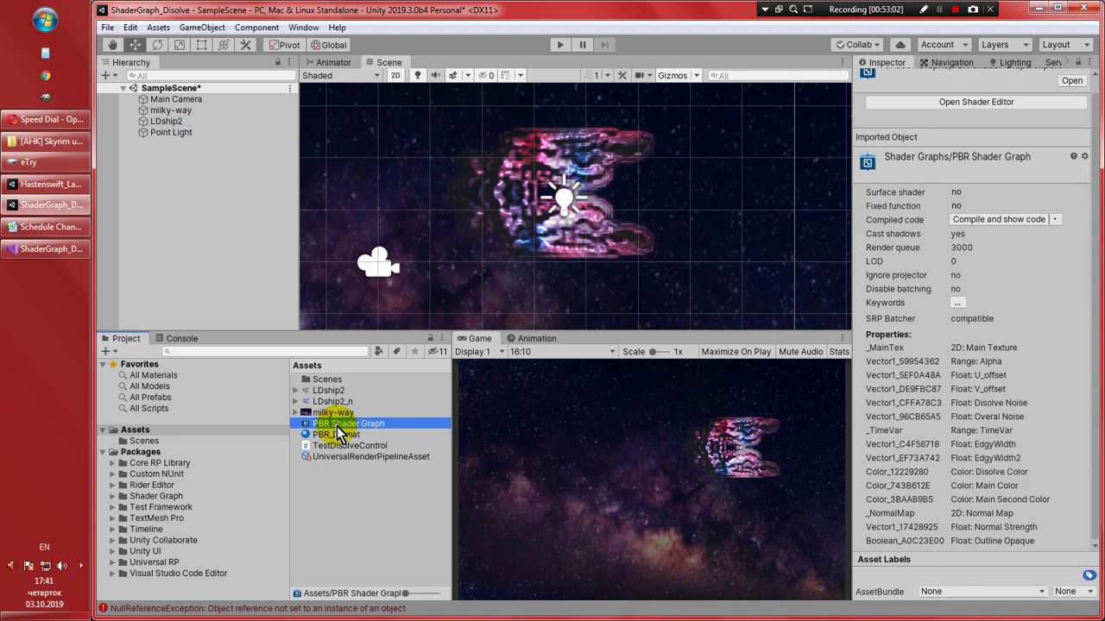
double_click(337, 425)
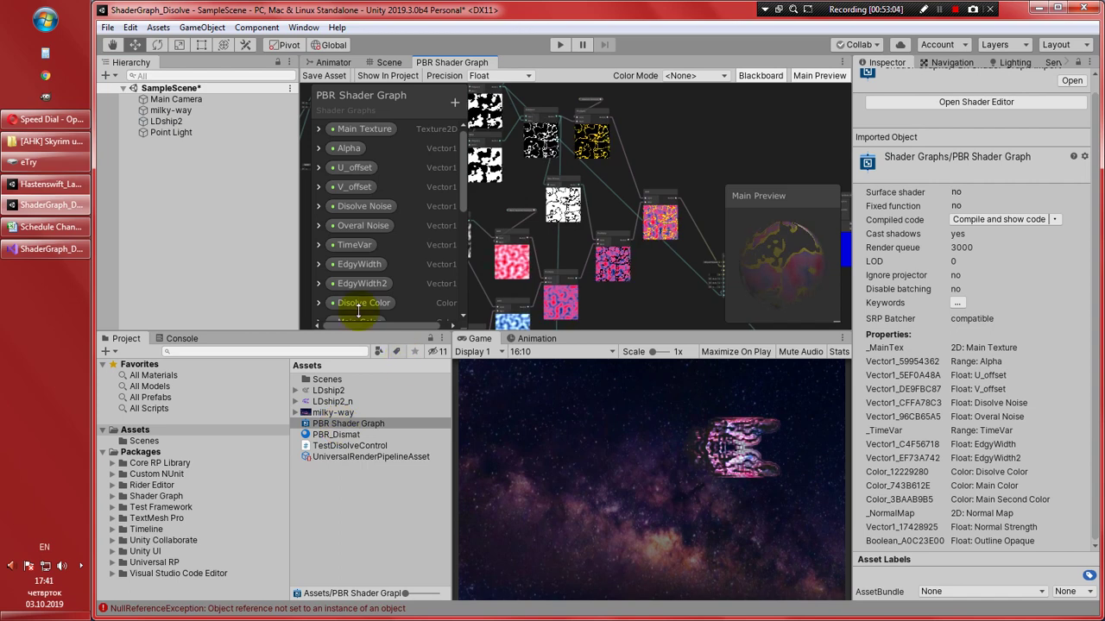
left_click(319, 246)
left_click(402, 282)
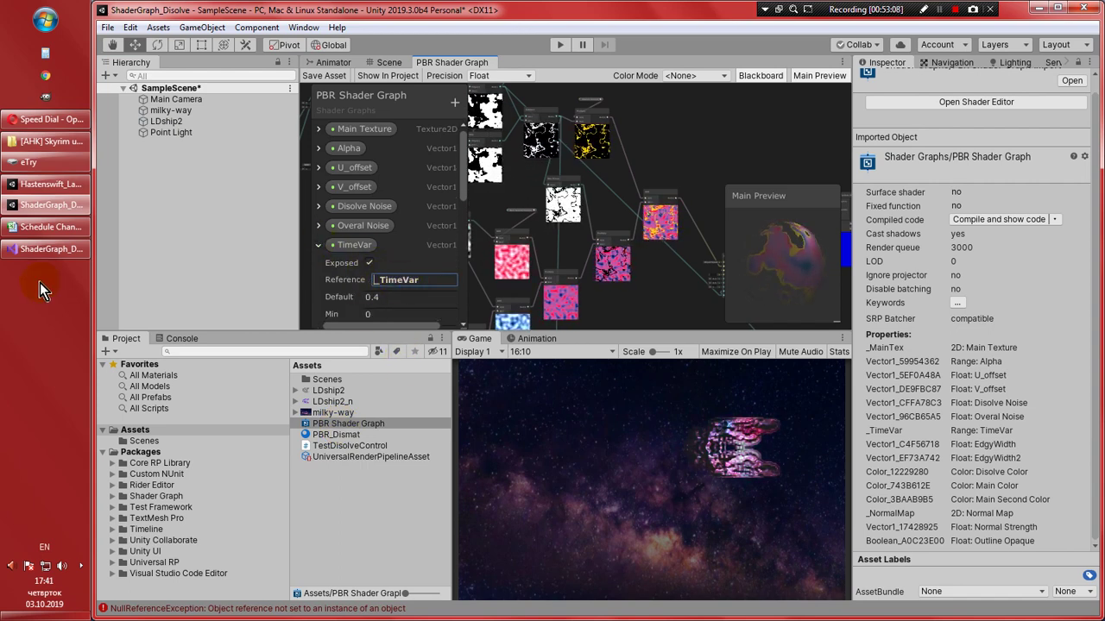
Switch back to Visual Studio and examine the "_TimeVar" and modifier arguments of the SetFloat call
left_click(41, 252)
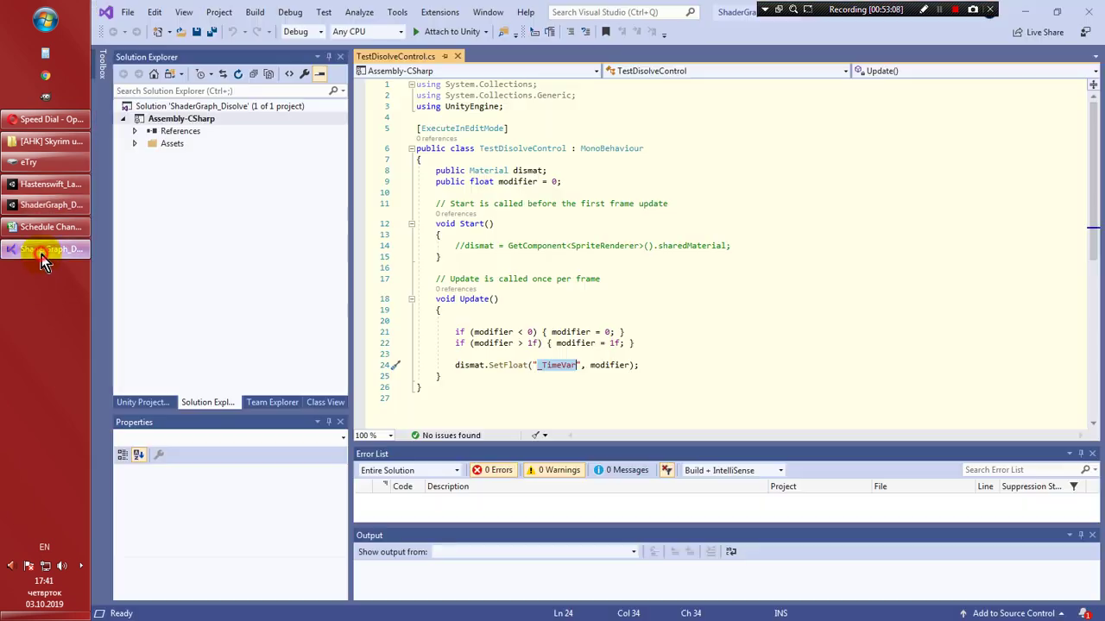
left_click(554, 366)
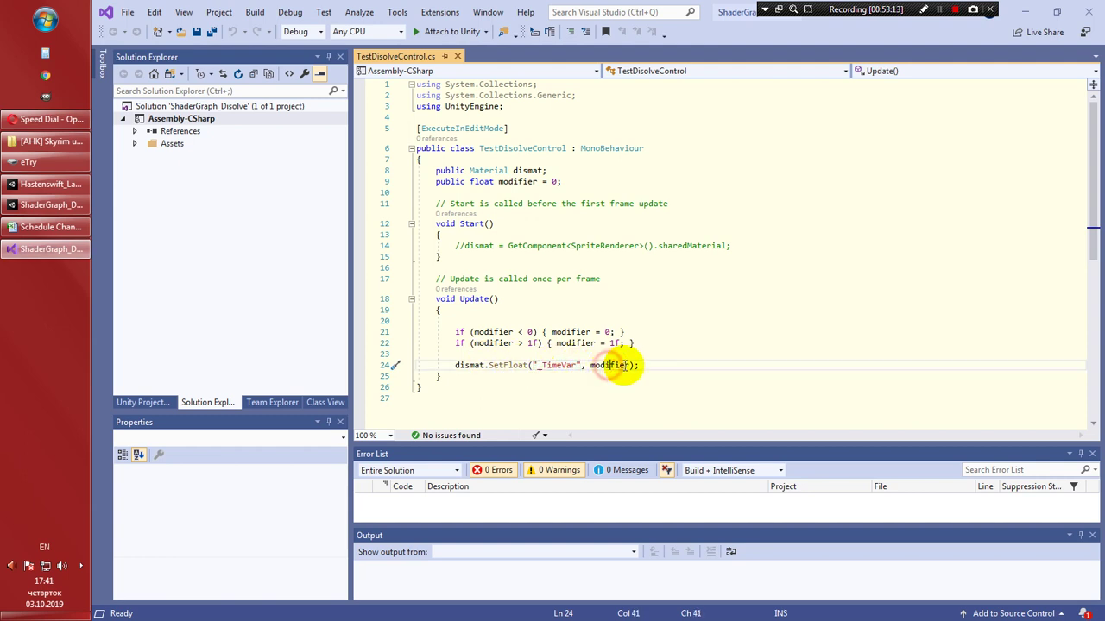
double_click(602, 365)
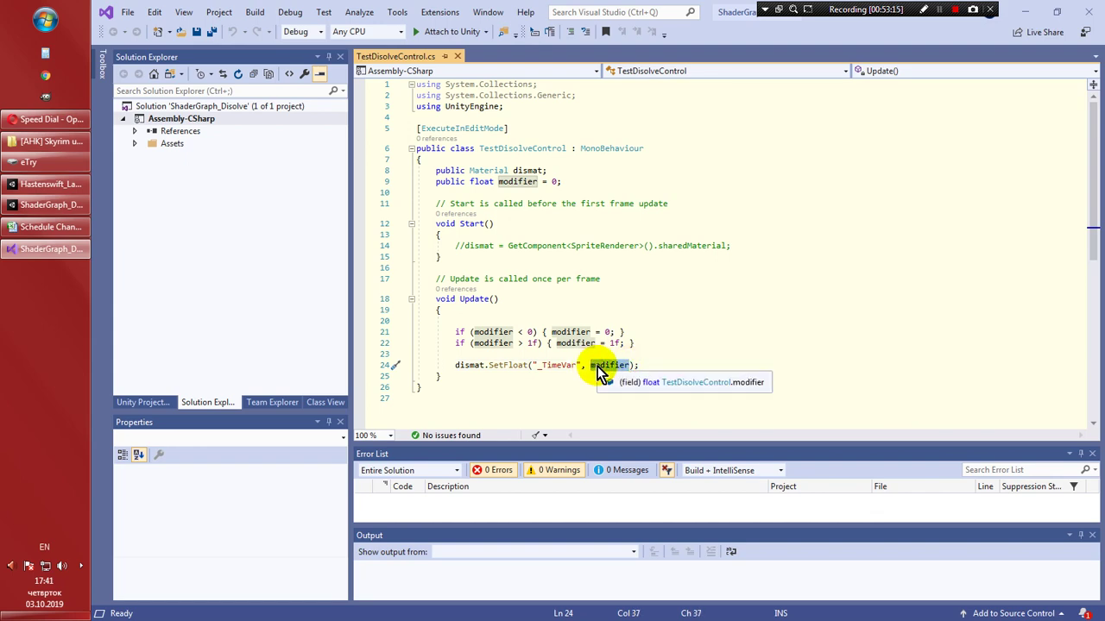
Return to Unity's Scene view and set the Modifier of LDship2's Test Disolve Control script to 0.33
left_click(43, 207)
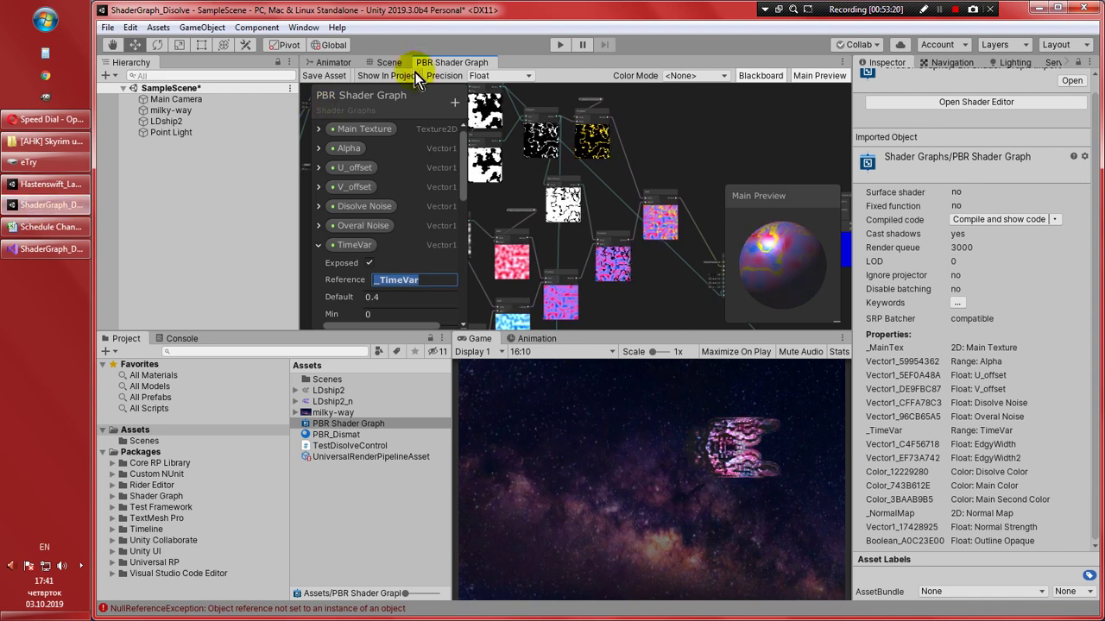
left_click(389, 65)
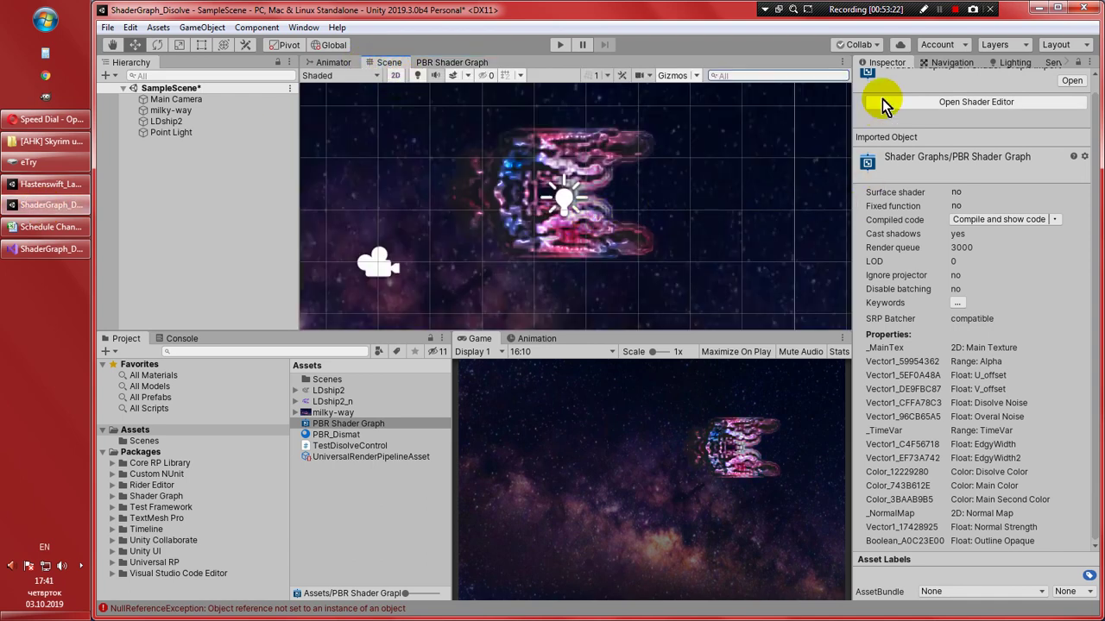
left_click(155, 122)
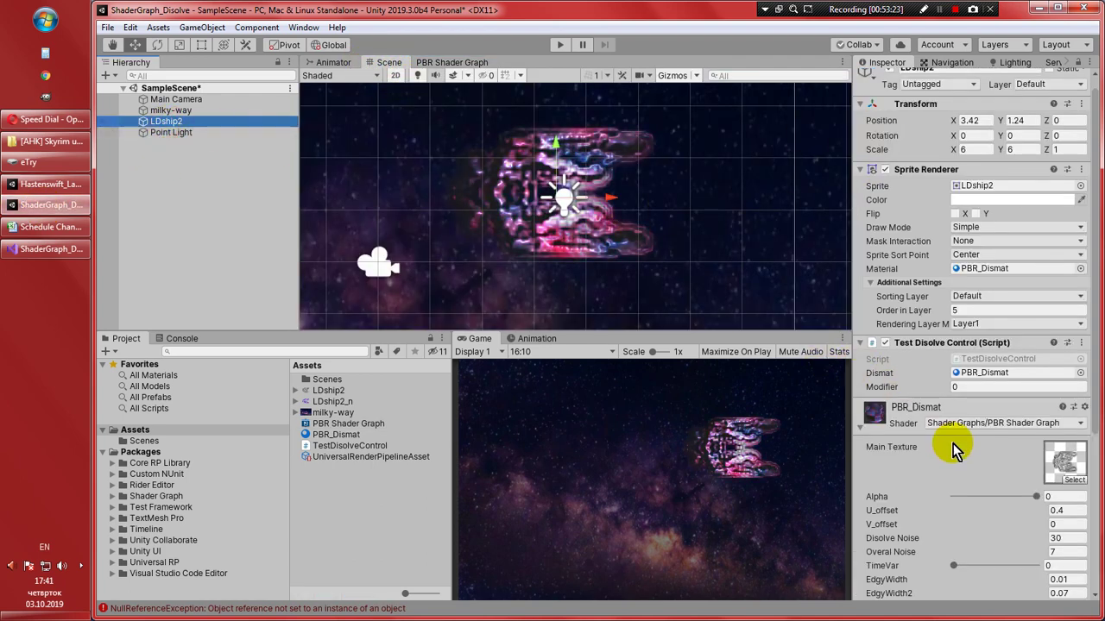
left_click(949, 389)
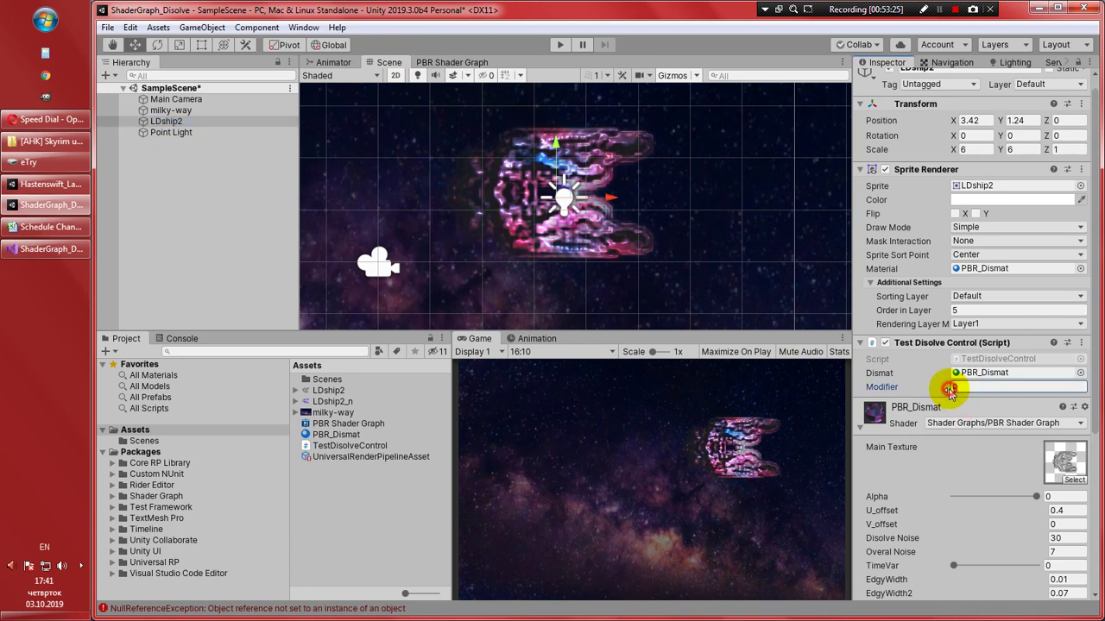
mouse_move(952, 392)
left_mouse_down()
mouse_move(973, 392)
mouse_move(945, 390)
left_mouse_up()
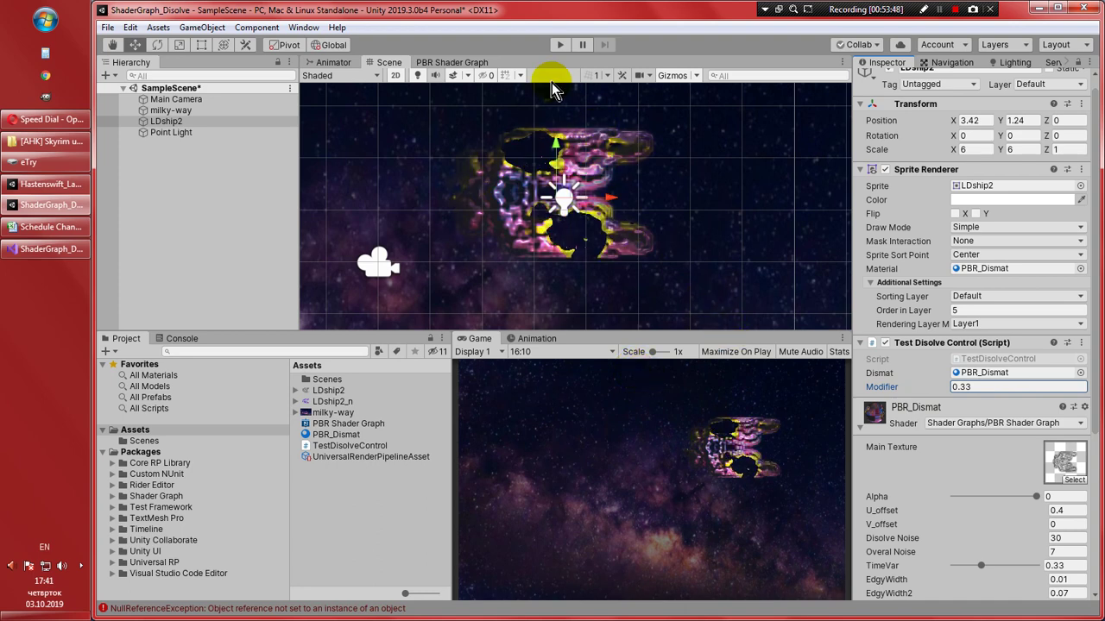
Start play mode and enable Outline Opaque on the PBR_Dismat material, keeping Alpha at 0
left_click(559, 45)
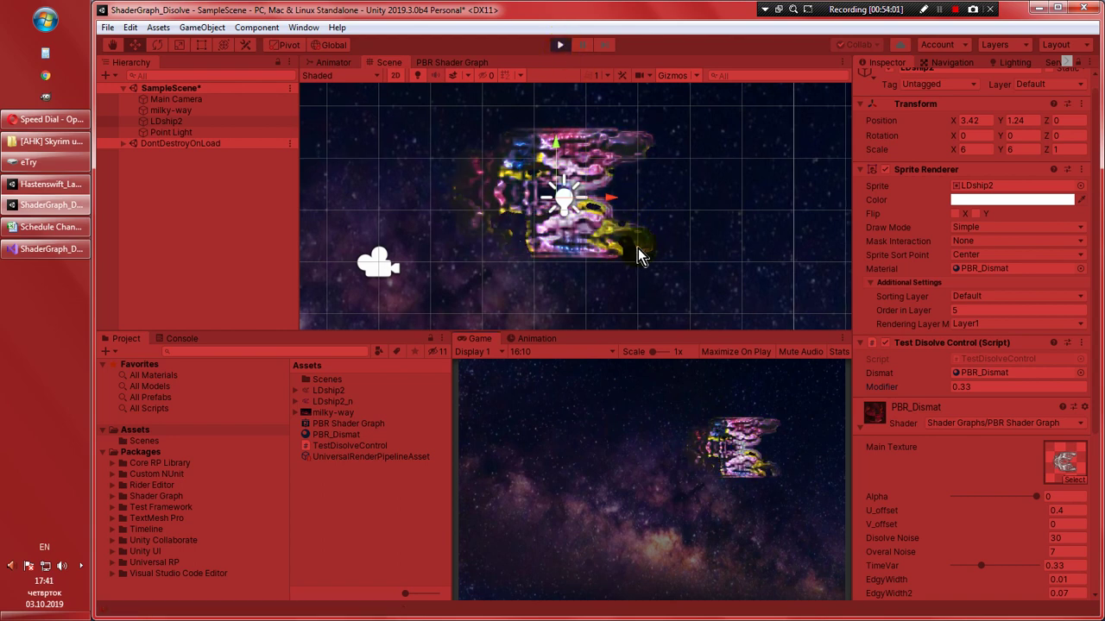
scroll(1020, 500, "down", 5)
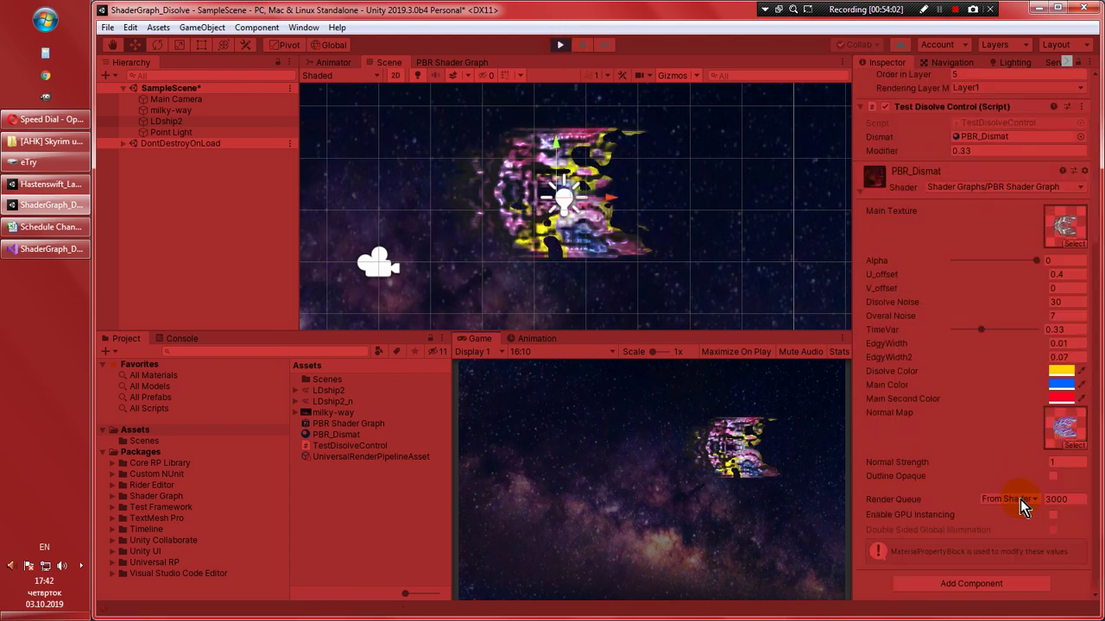
mouse_move(1032, 260)
left_mouse_down()
mouse_move(903, 260)
mouse_move(1049, 262)
mouse_move(976, 259)
mouse_move(1038, 261)
left_mouse_up()
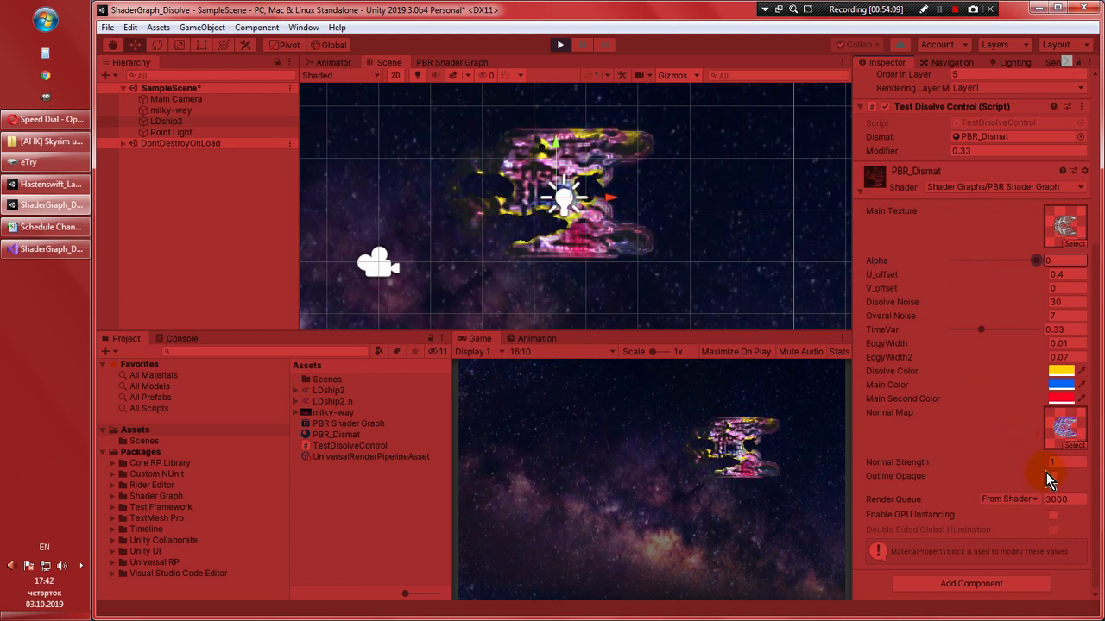
left_click(980, 329)
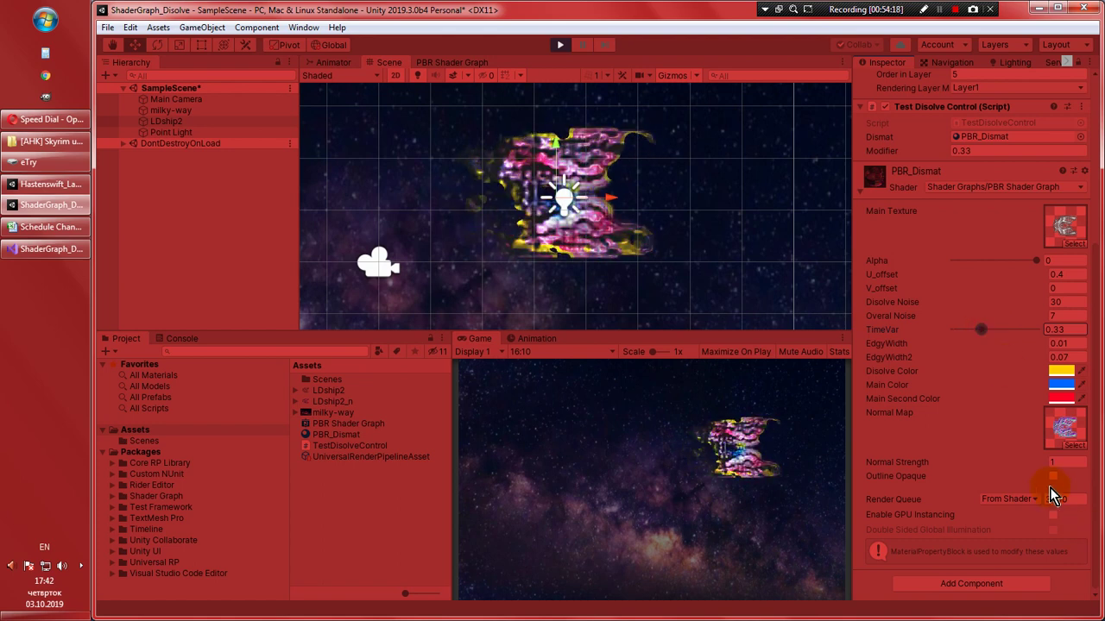
left_click(1055, 476)
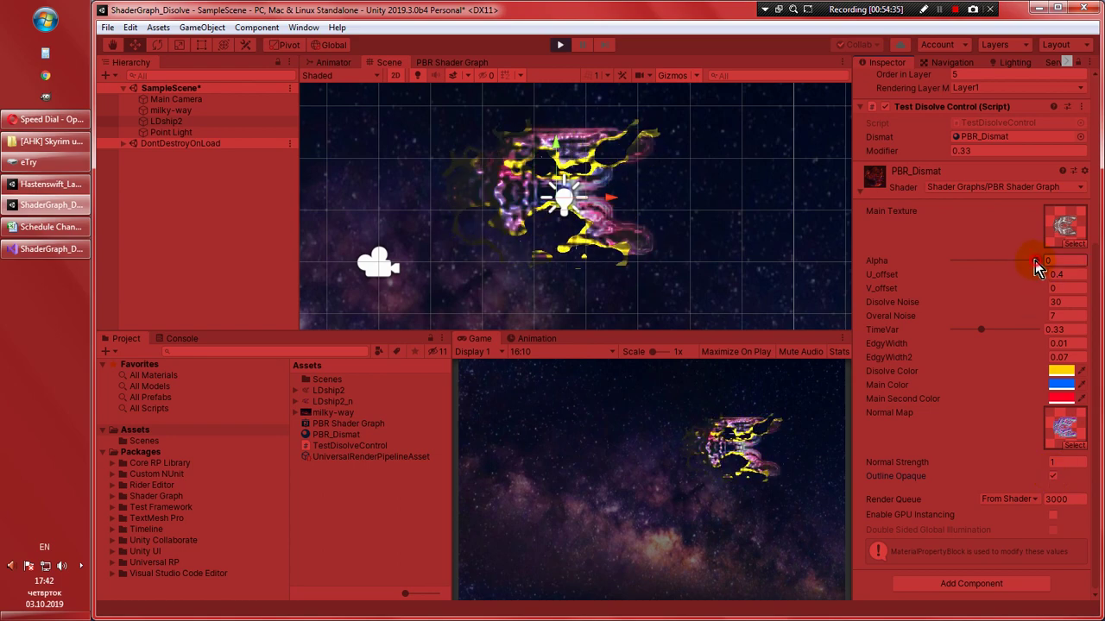
Try an Alpha of -1 on PBR_Dismat with the opaque outline, restore Alpha to 0, and set the script's Modifier to 0.36
left_click_drag(1034, 261, 927, 259)
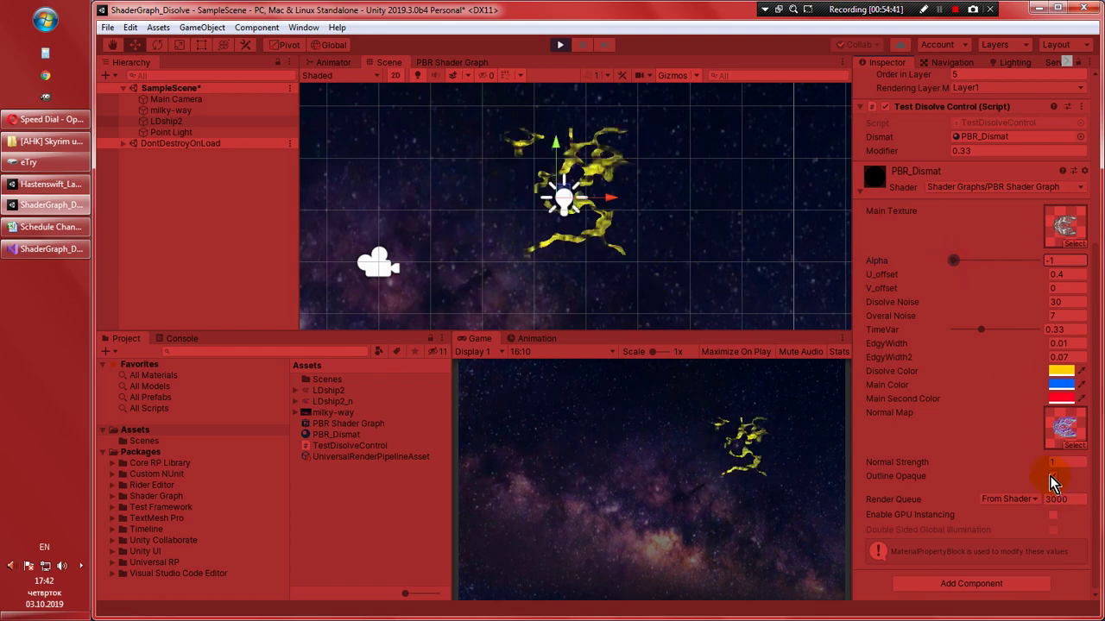
left_click(1051, 475)
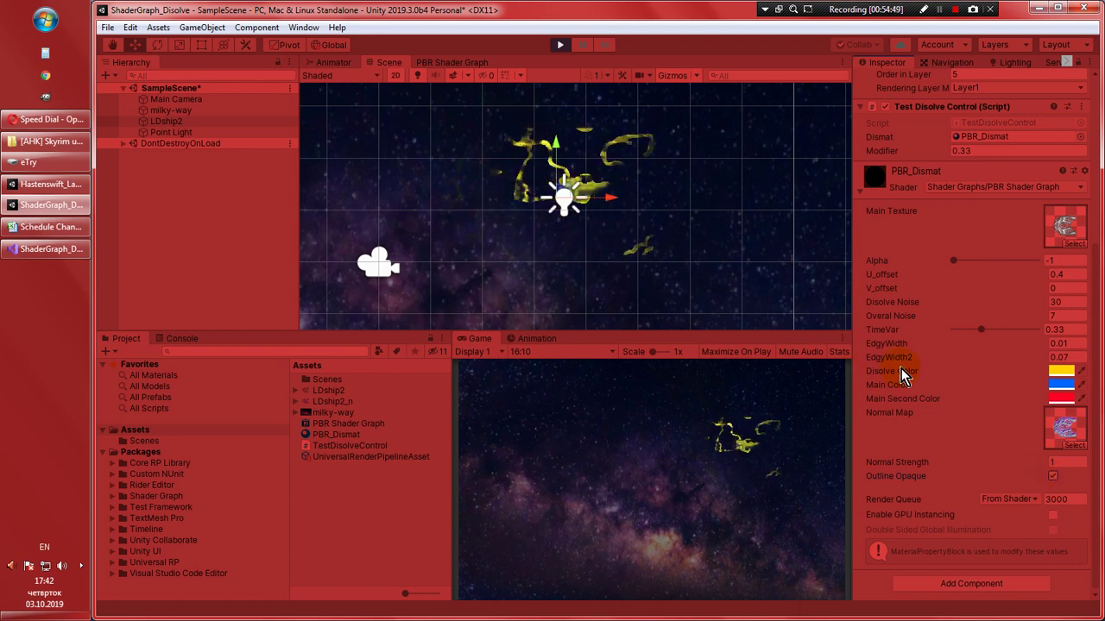
left_click(954, 151)
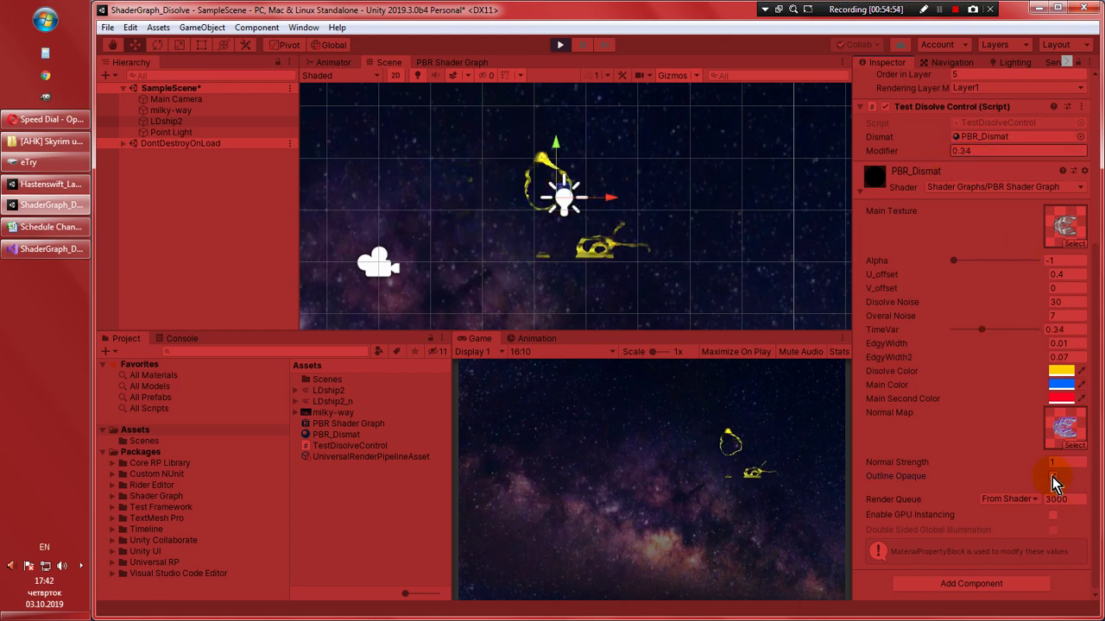
left_click_drag(950, 262, 1053, 260)
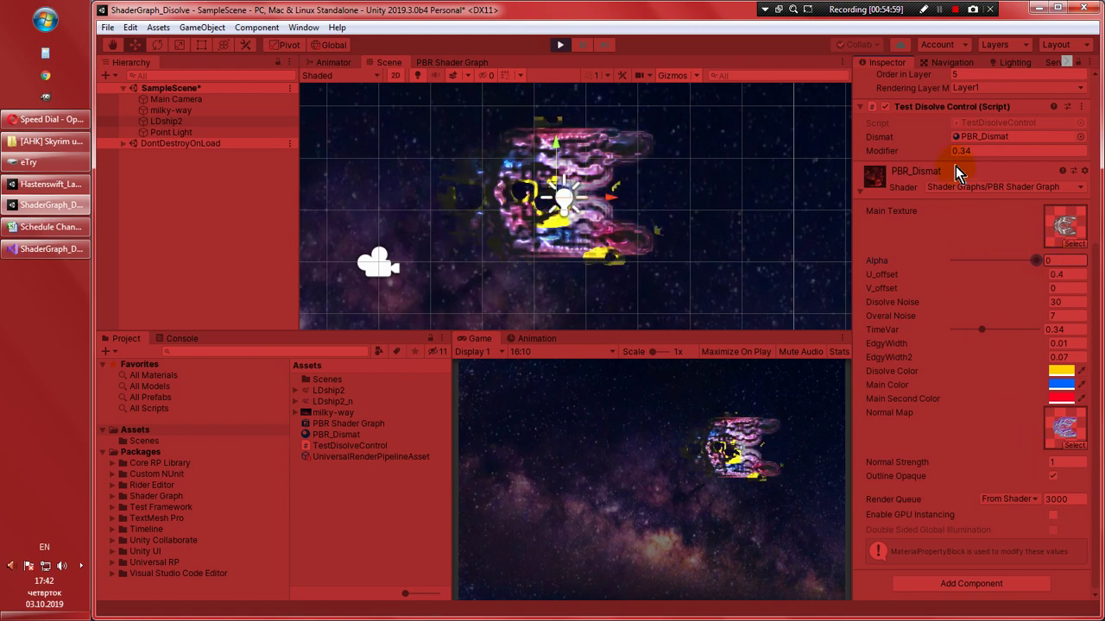
left_click_drag(948, 149, 935, 153)
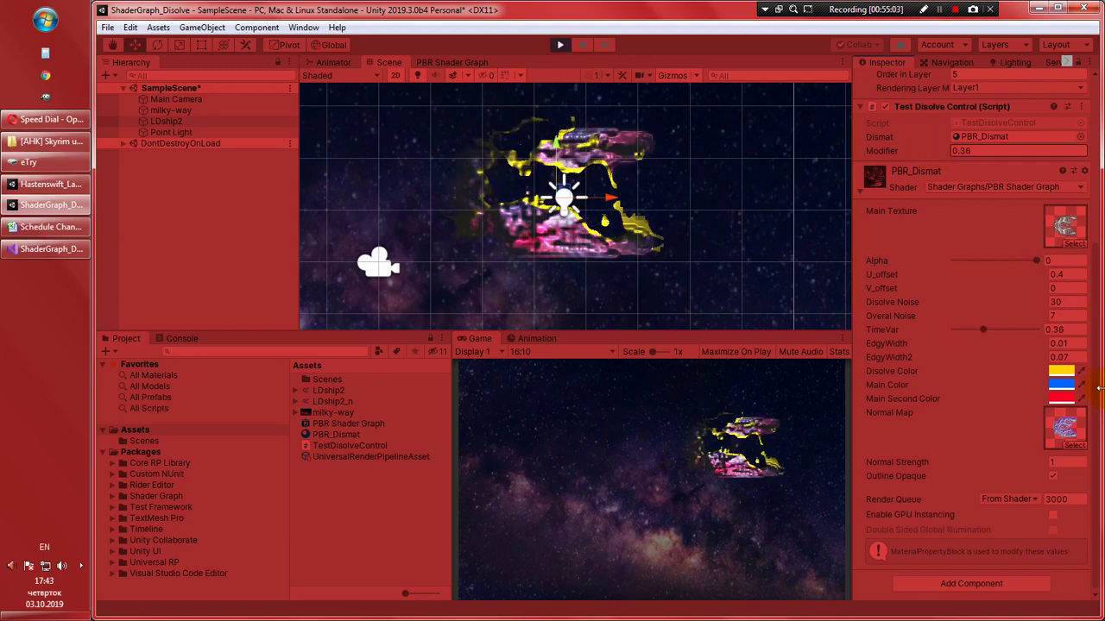
Change the Main Color of the PBR_Dismat material to bright green, hexadecimal 00FF18
left_click(1060, 385)
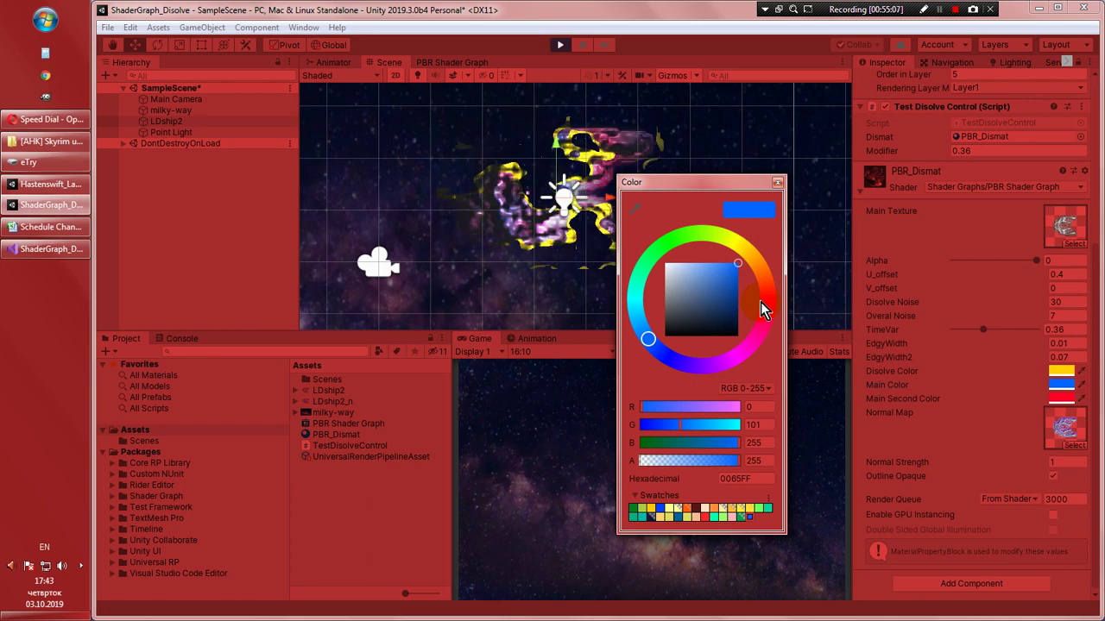
left_click(642, 326)
mouse_move(641, 325)
left_mouse_down()
mouse_move(648, 259)
mouse_move(636, 298)
mouse_move(636, 285)
left_mouse_up()
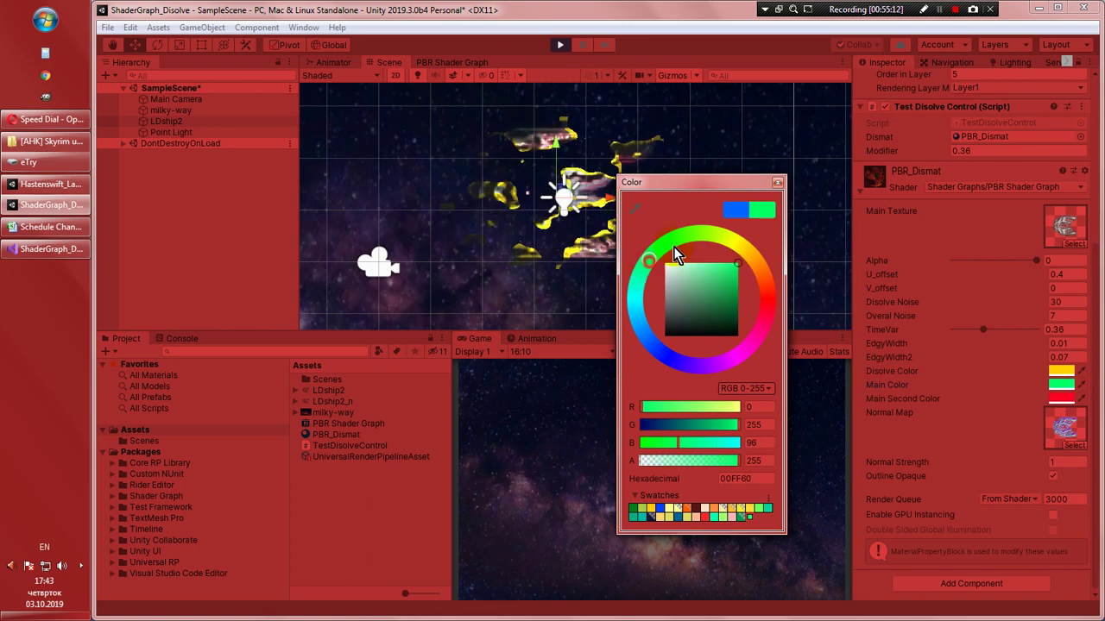
left_click(665, 251)
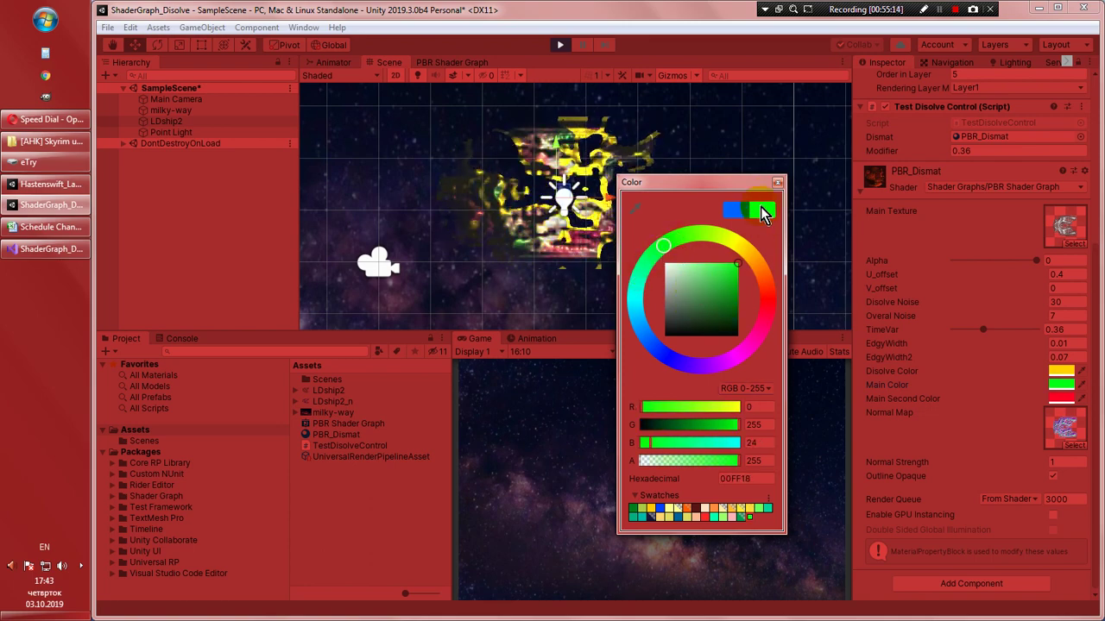
left_click(778, 184)
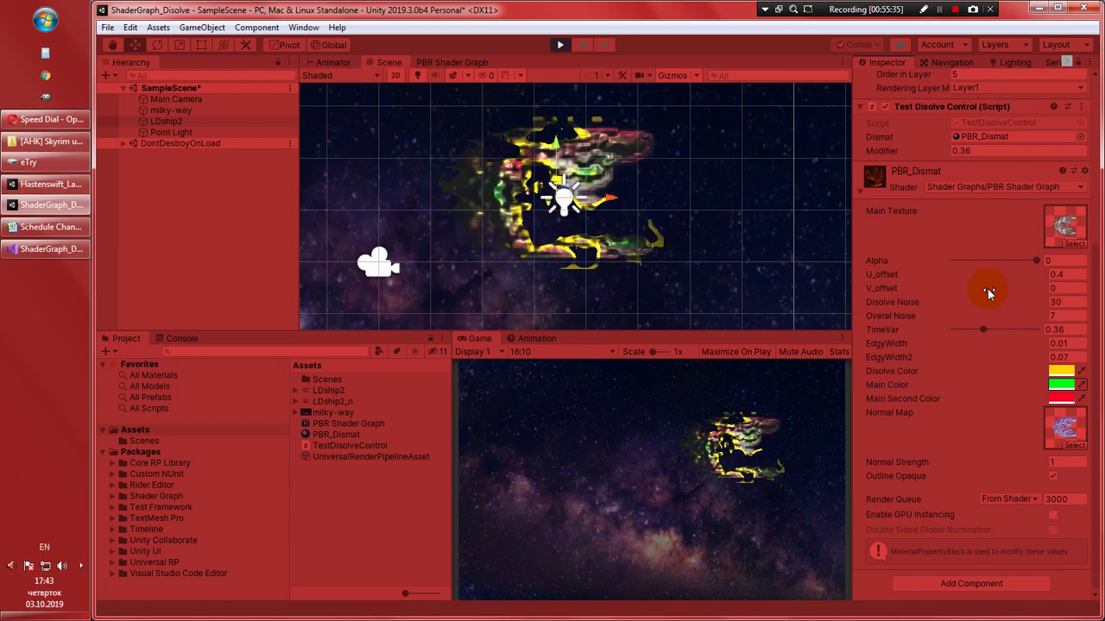
Move the Point Light in the Scene view across the ship to about X 3.92, Y 1
left_click(161, 132)
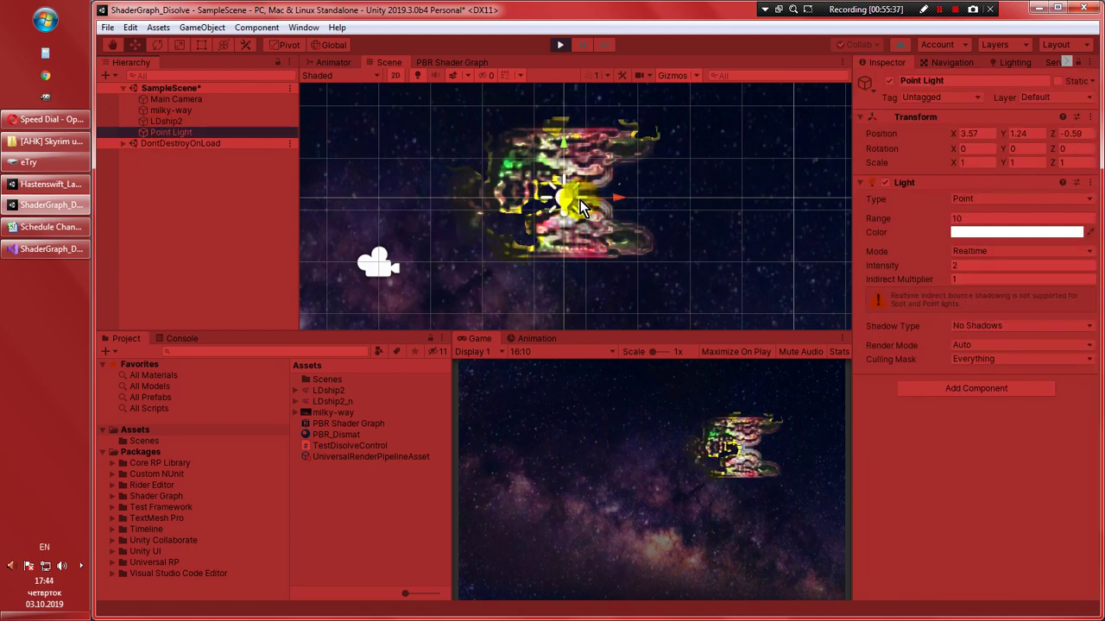
left_click_drag(578, 192, 602, 205)
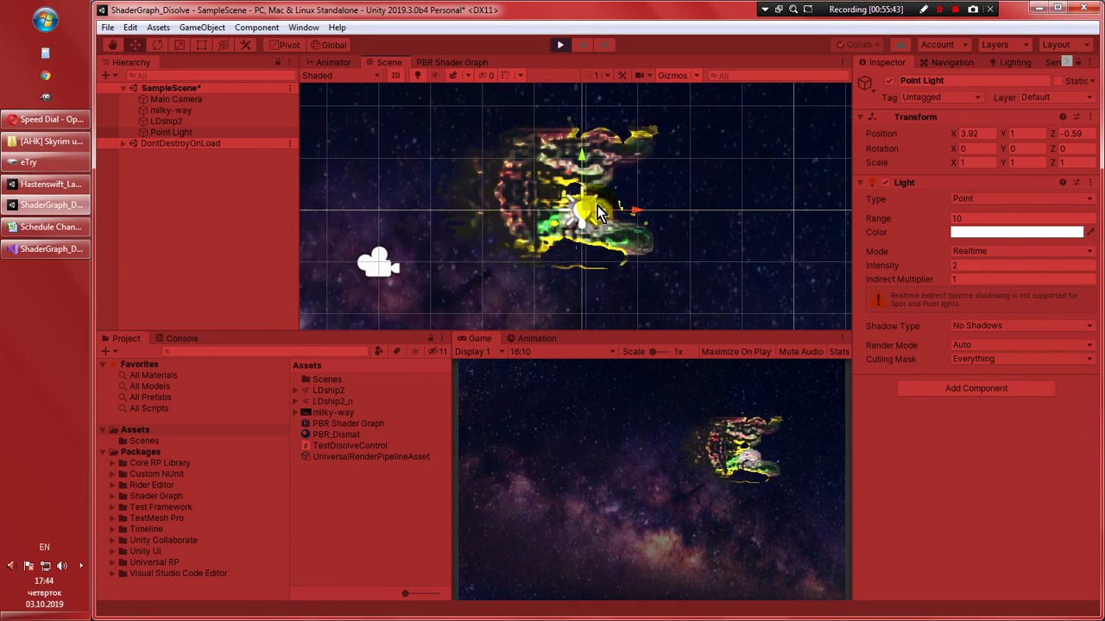